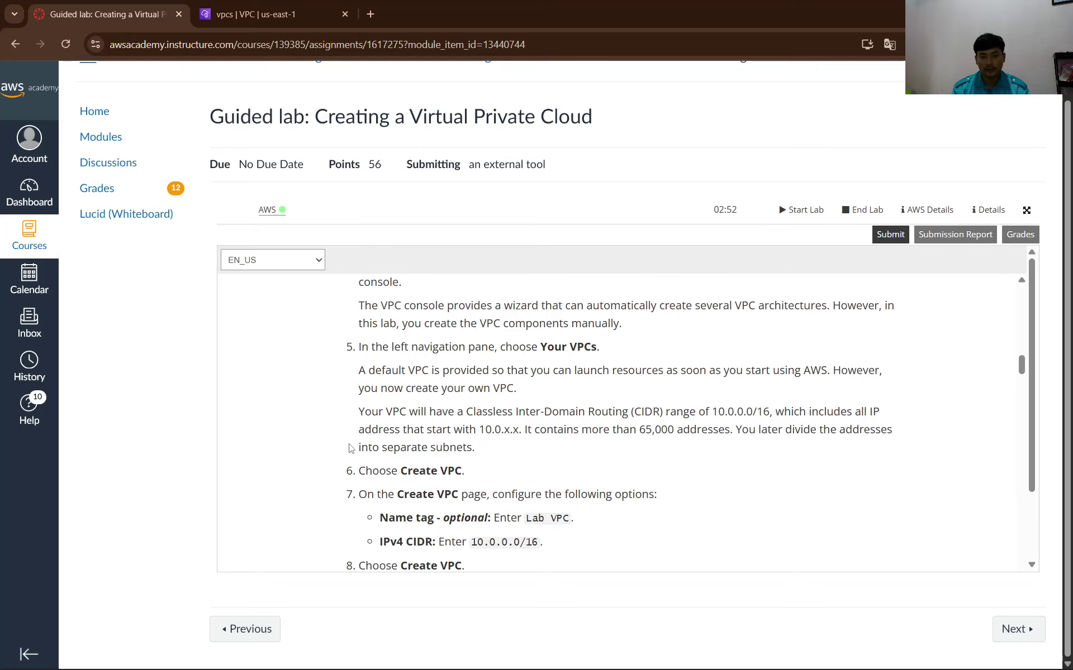
# Capture a screenshot of the Your VPCs page in the VPC console.
pyautogui.scroll(-1, 350, 448)
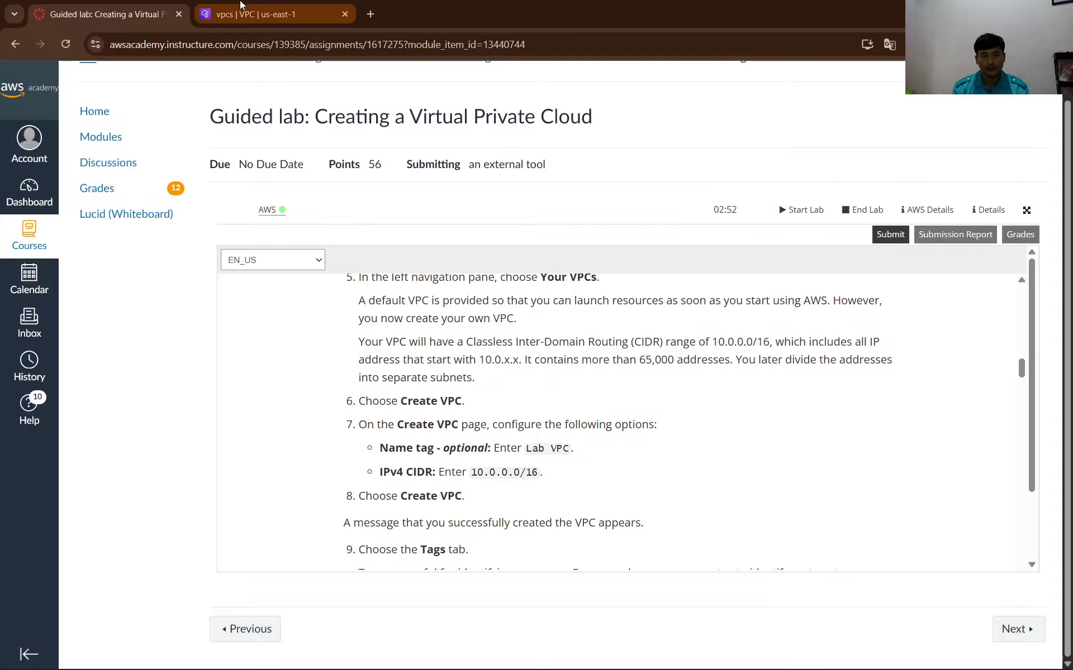
pyautogui.click(243, 8)
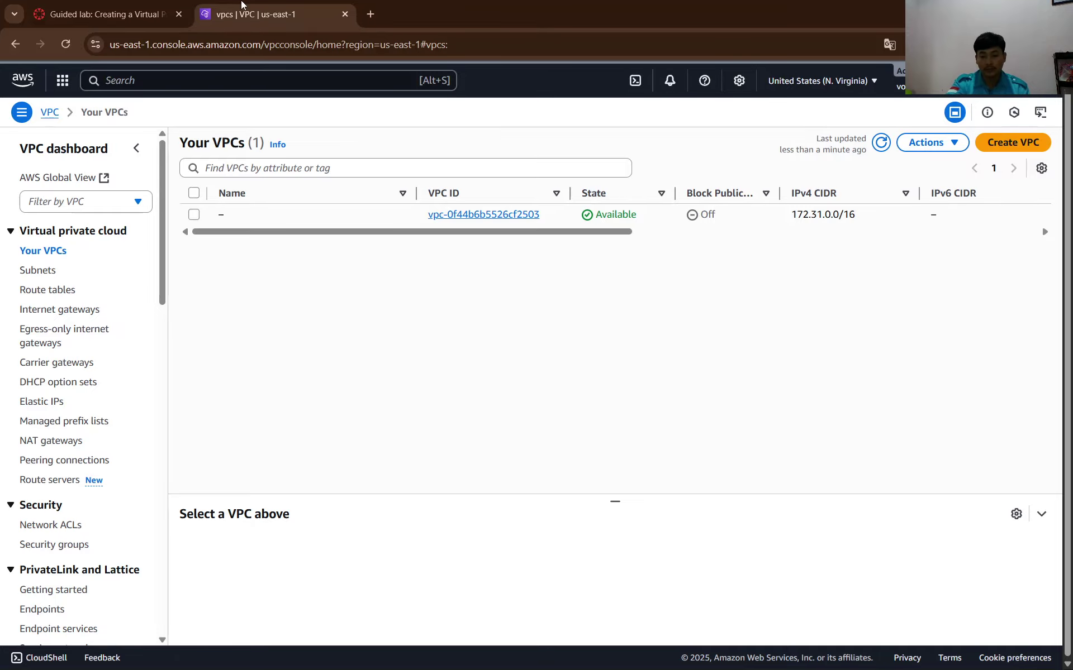
pyautogui.press('super+shift+s')
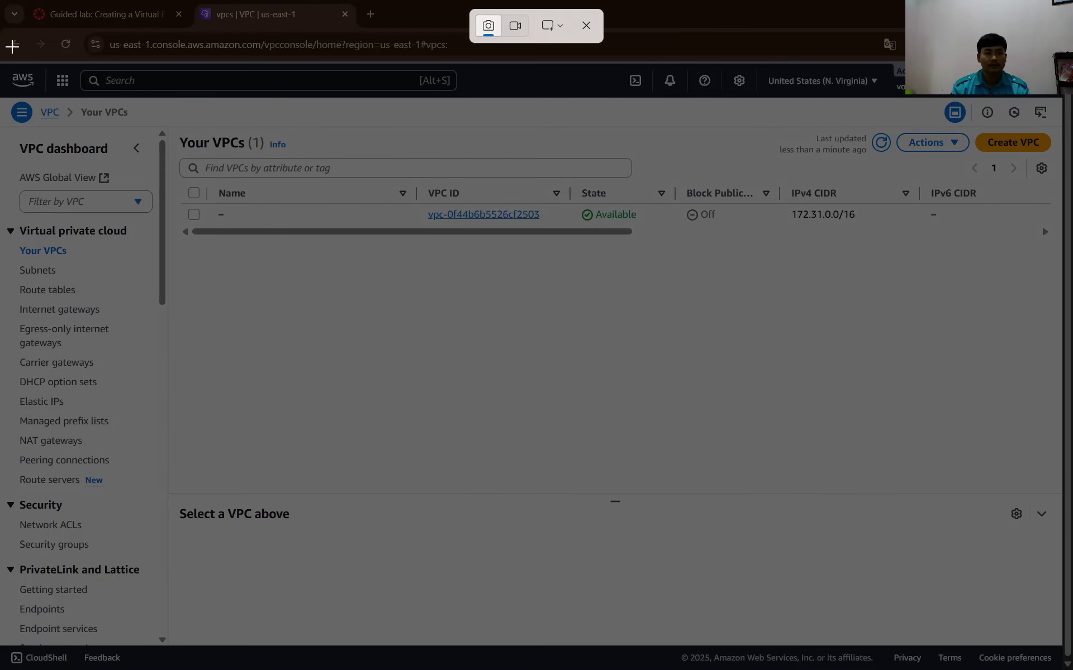
pyautogui.moveTo(3, 57); pyautogui.dragTo(1072, 669)
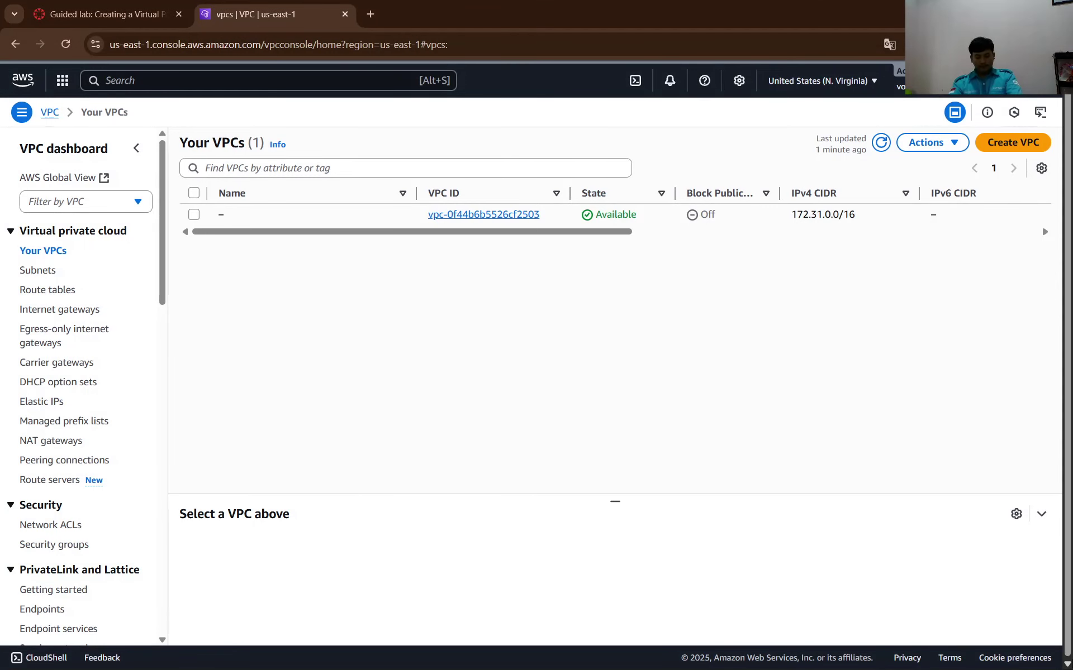
# Switch to the blank Word document, centre the paragraph and paste the screenshot of the Your VPCs page.
pyautogui.hotkey('alt', 'Tab')
pyautogui.hotkey('alt', 'Tab')
pyautogui.hotkey('alt', 'Tab')
pyautogui.hotkey('alt', 'Tab')
pyautogui.hotkey('alt', 'Tab')
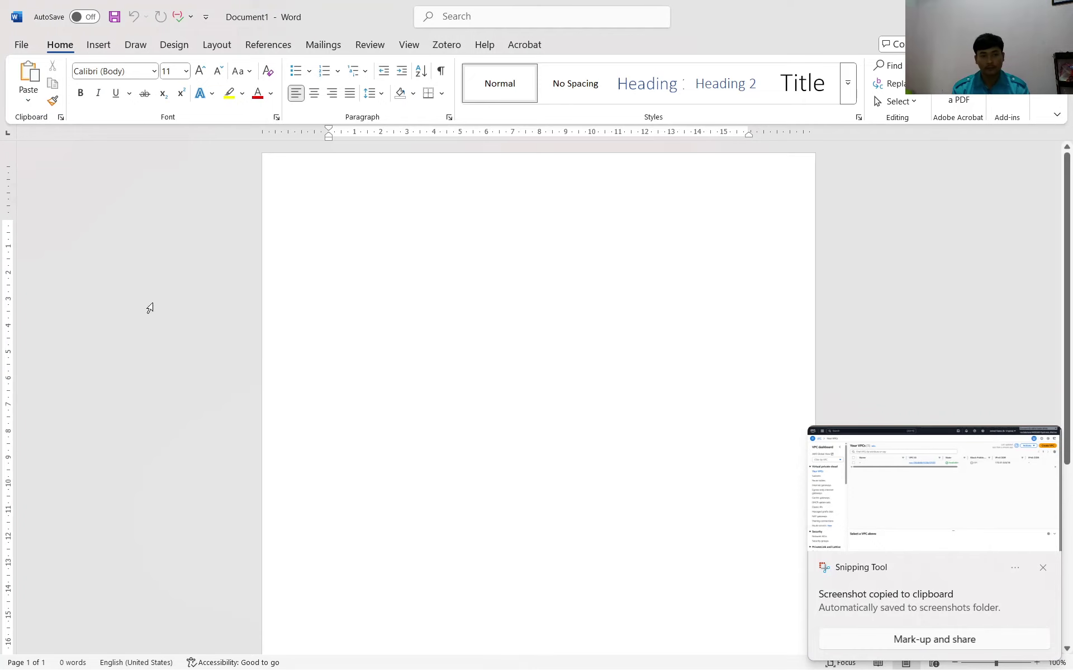
pyautogui.click(314, 94)
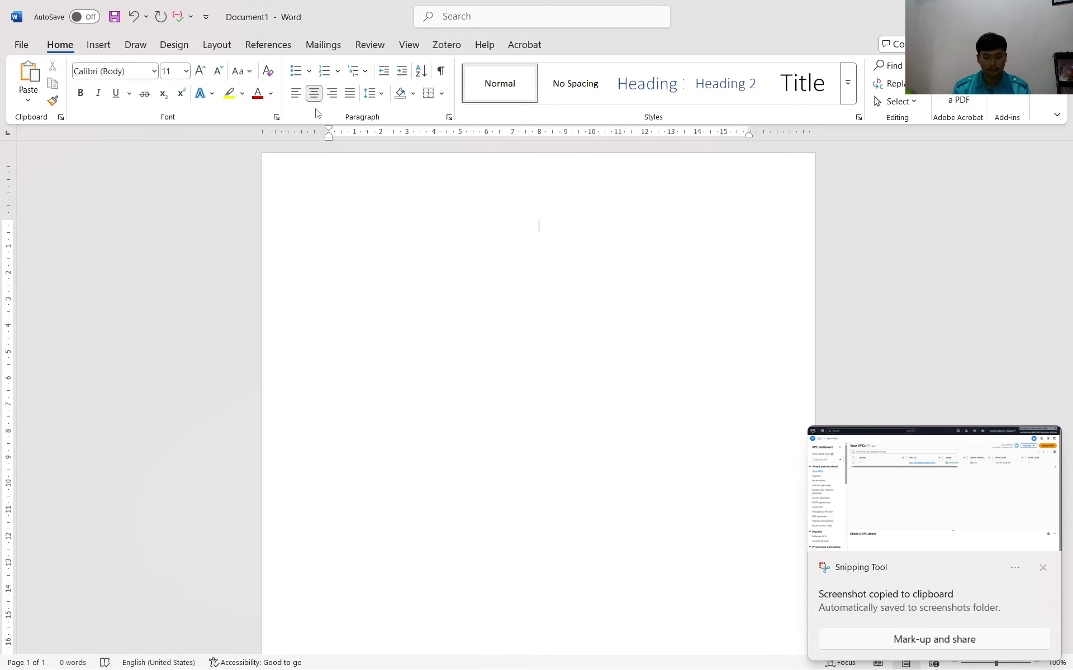
pyautogui.hotkey('ctrl', 'v')
# Return to the browser, check the lab instructions and open the Create VPC form in the VPC console.
pyautogui.hotkey('alt', 'Tab')
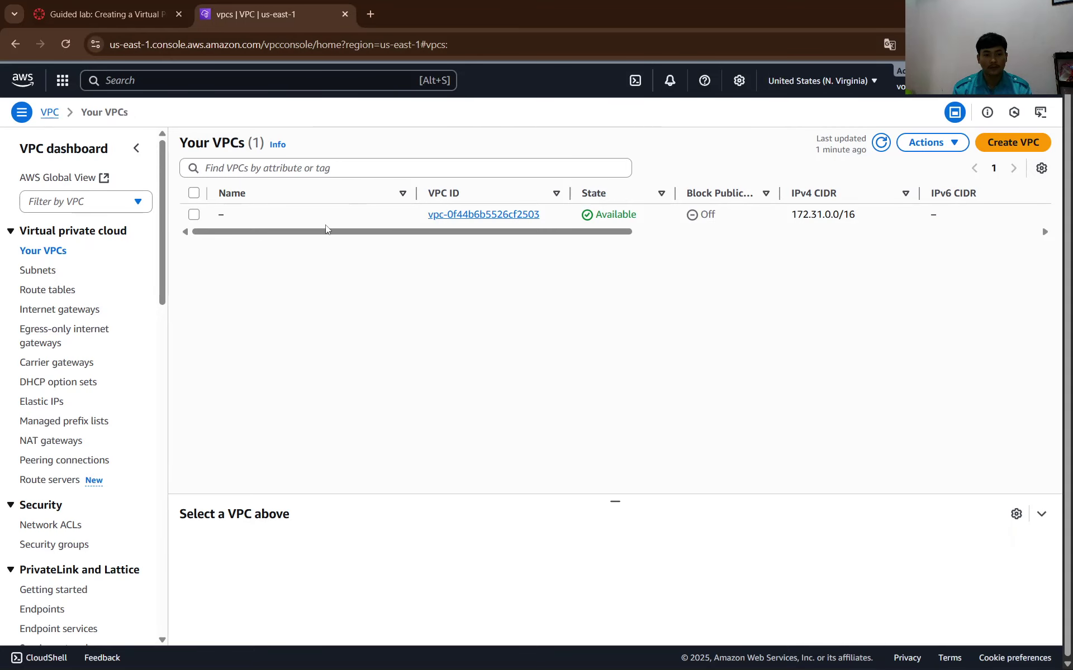
pyautogui.click(149, 4)
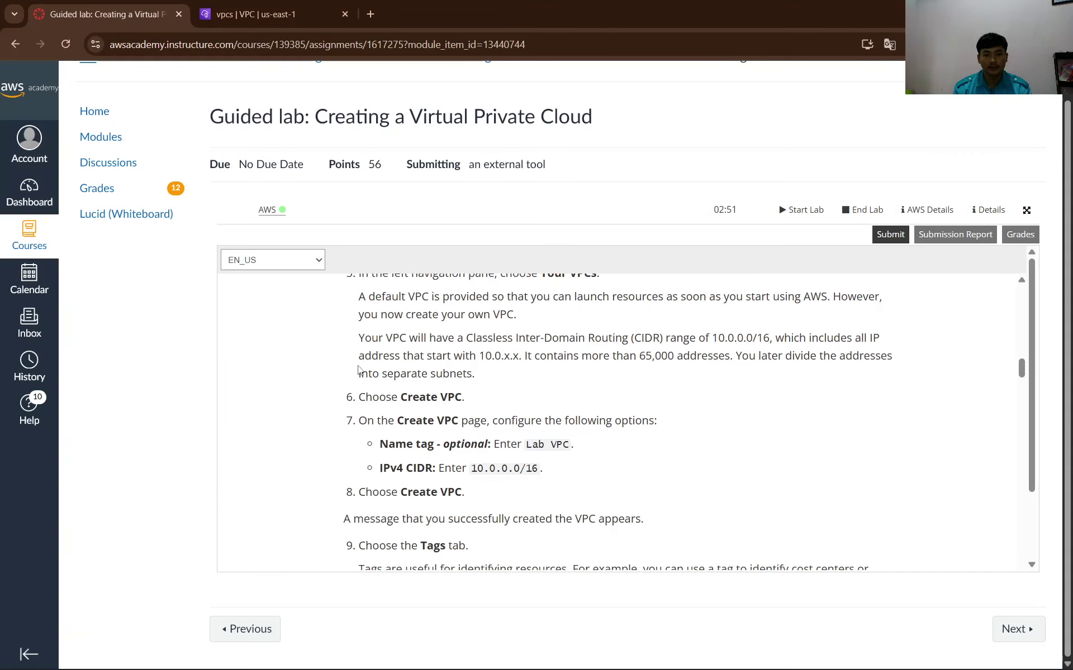
pyautogui.scroll(-1, 394, 342)
pyautogui.click(221, 8)
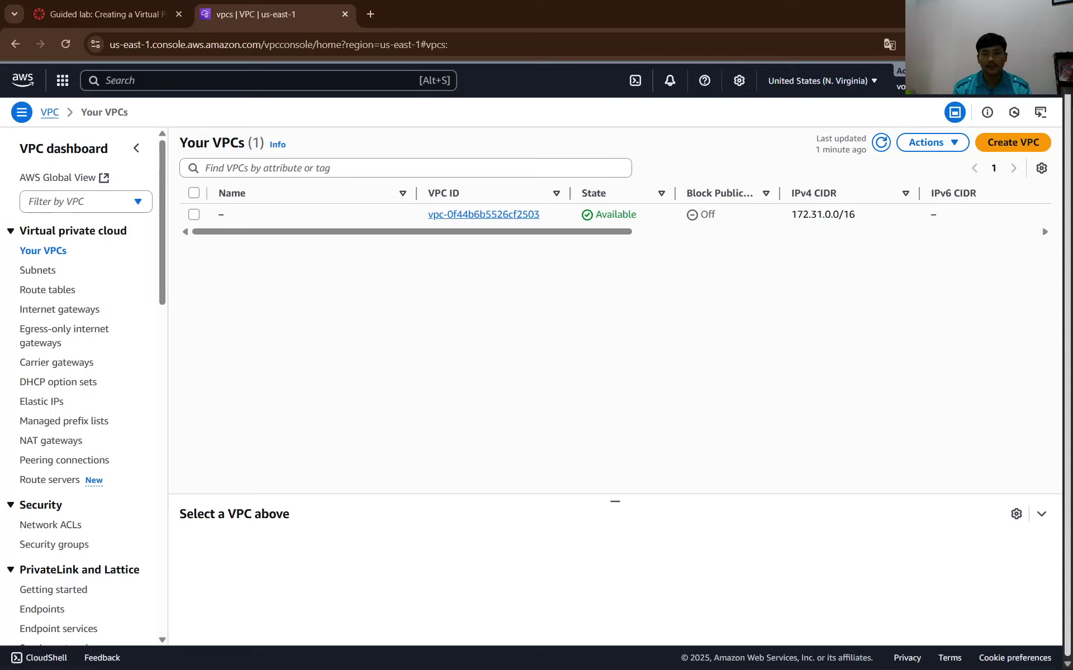
pyautogui.click(1008, 147)
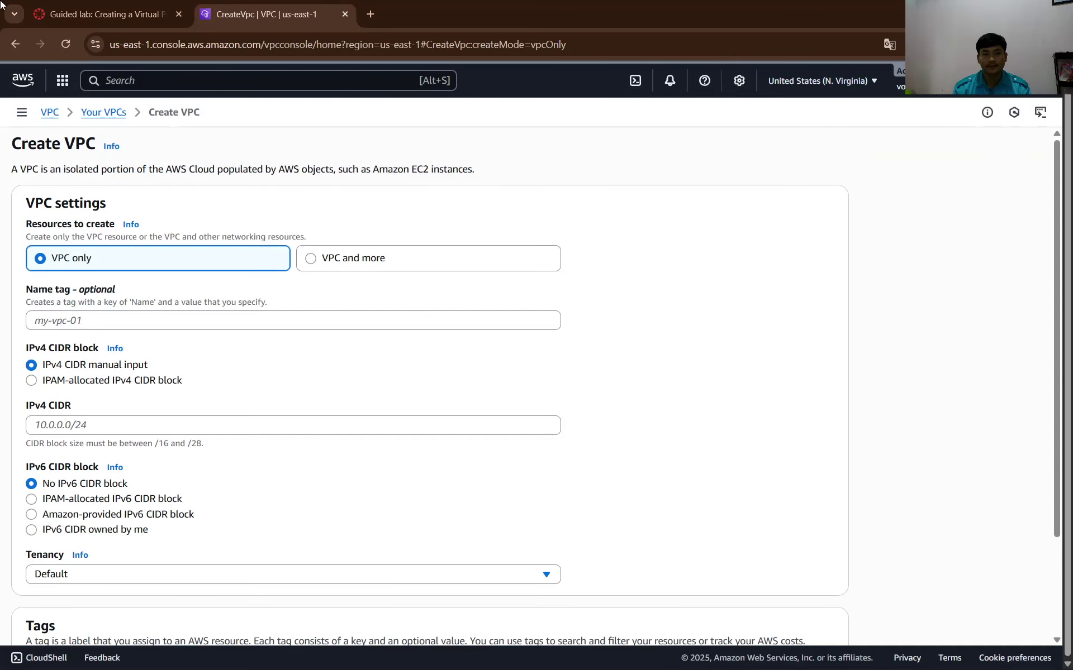
# Copy the VPC name from the lab instructions and set the name tag to Lab VPC, keeping the VPC only option.
pyautogui.click(101, 14)
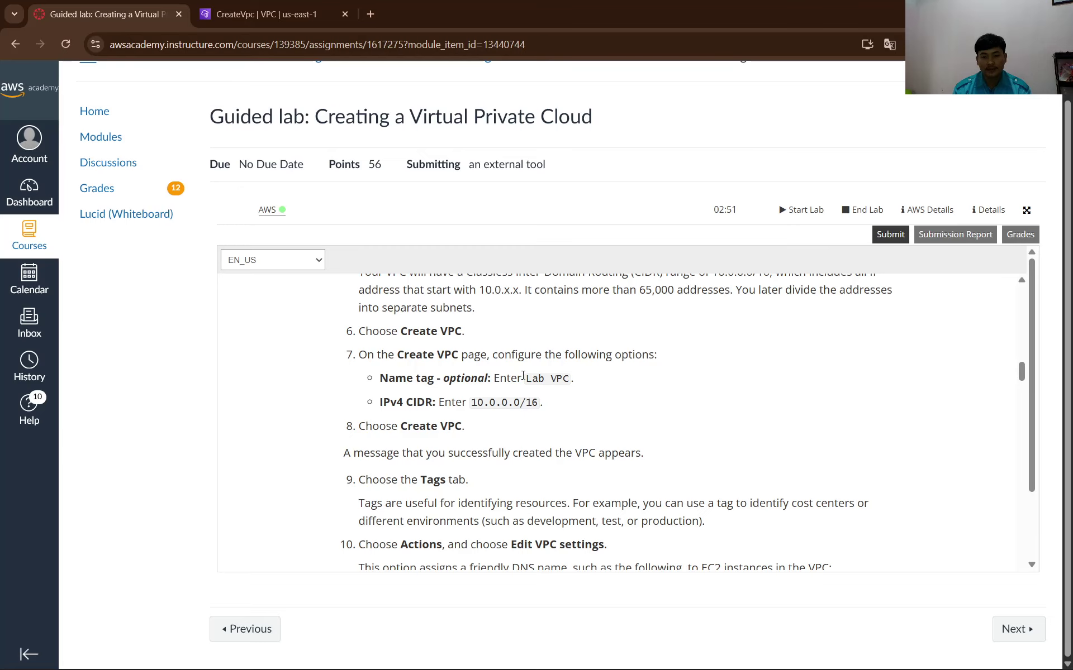
pyautogui.click(313, 12)
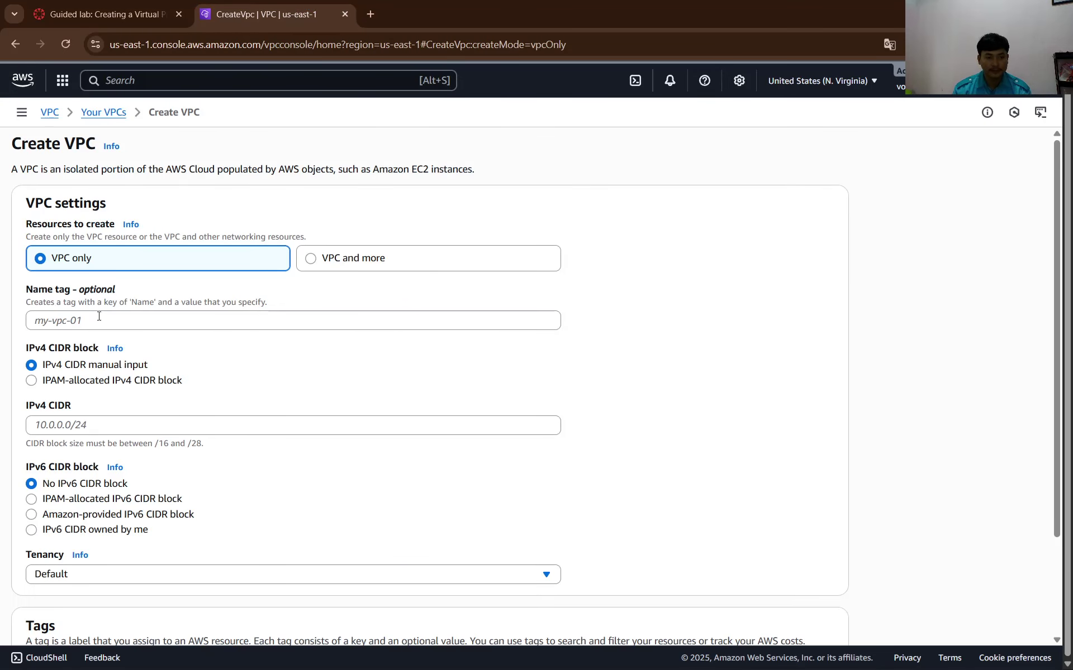
pyautogui.click(98, 316)
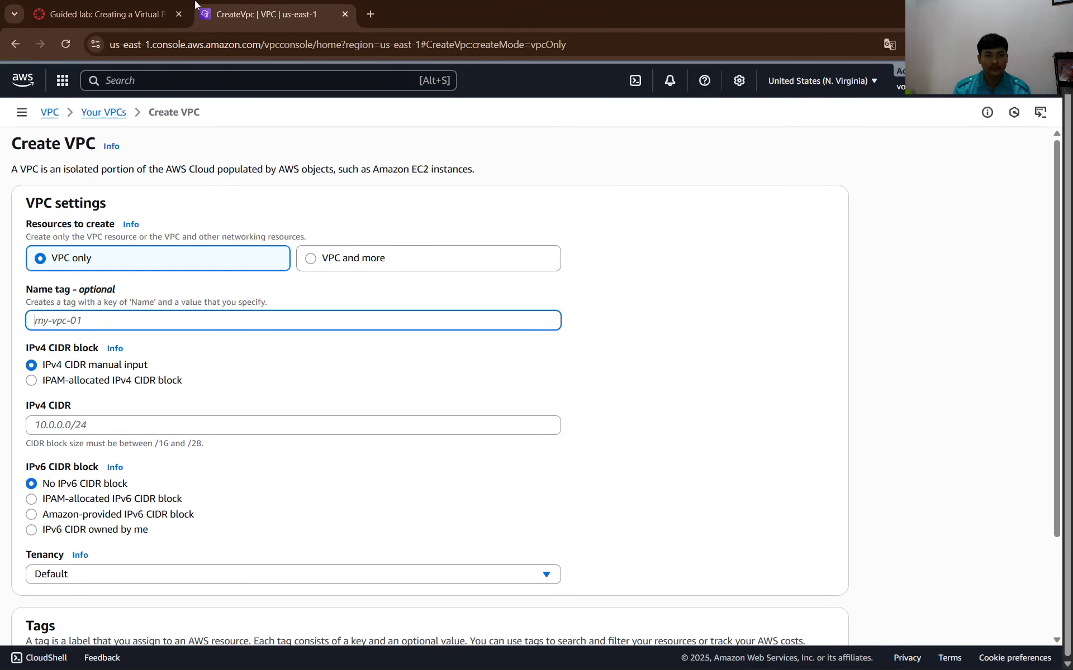
pyautogui.click(120, 4)
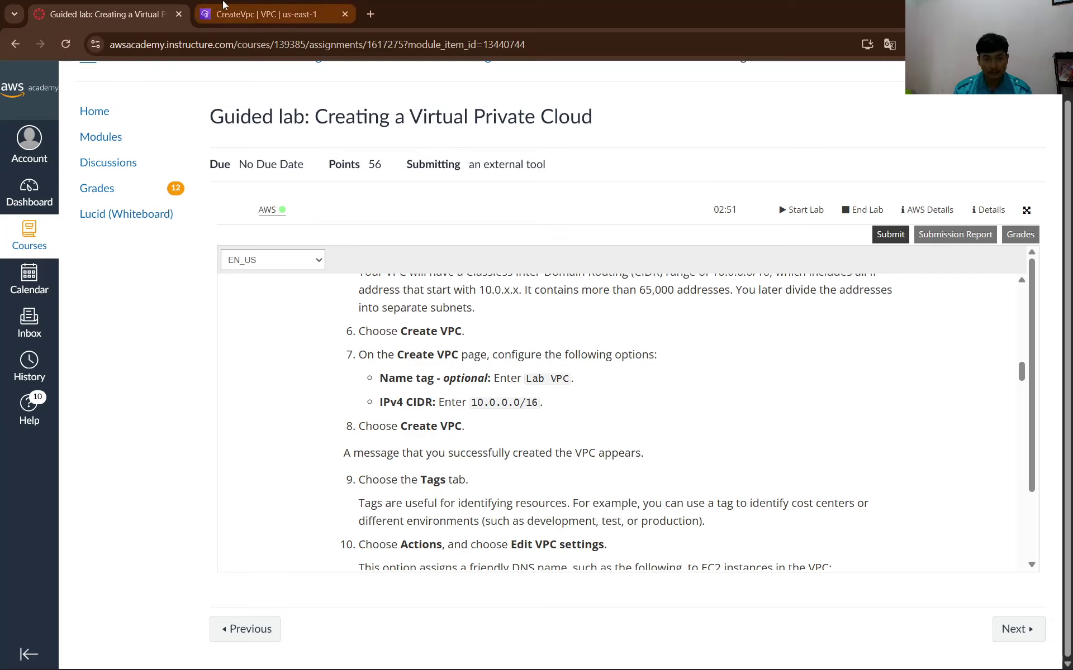
pyautogui.moveTo(526, 381); pyautogui.dragTo(570, 384)
pyautogui.hotkey('ctrl', 'c')
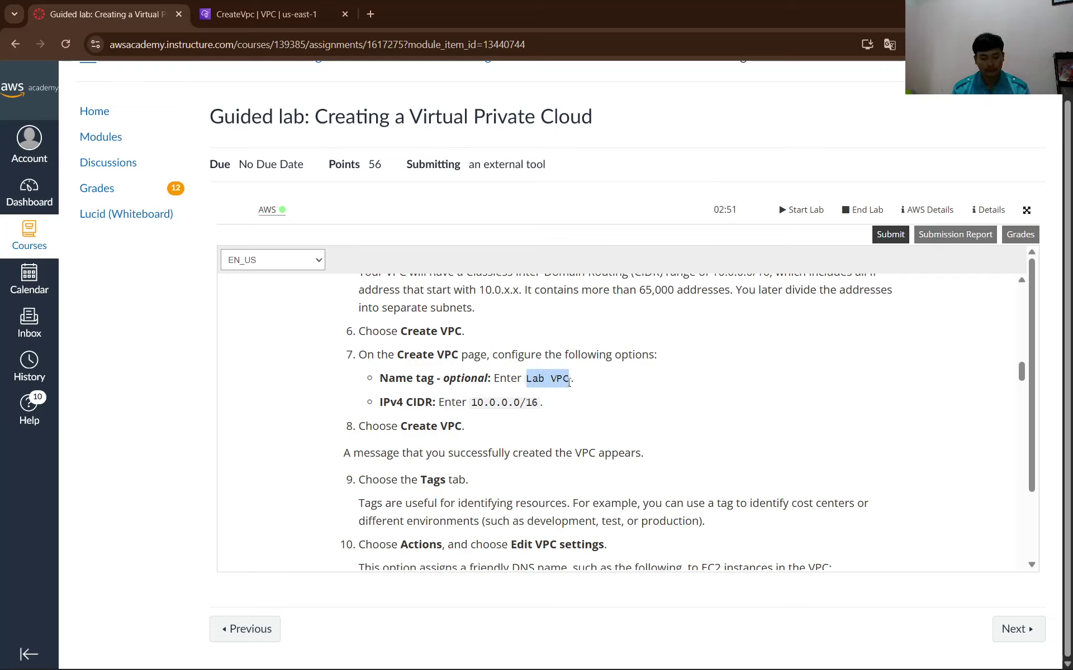
pyautogui.click(302, 14)
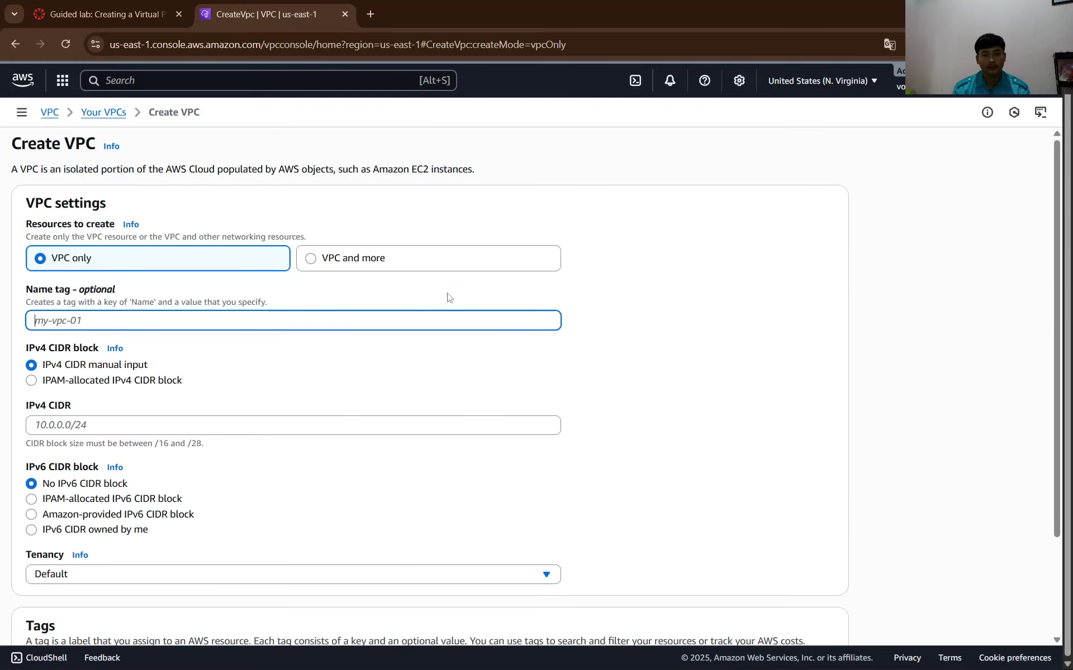
pyautogui.click(352, 256)
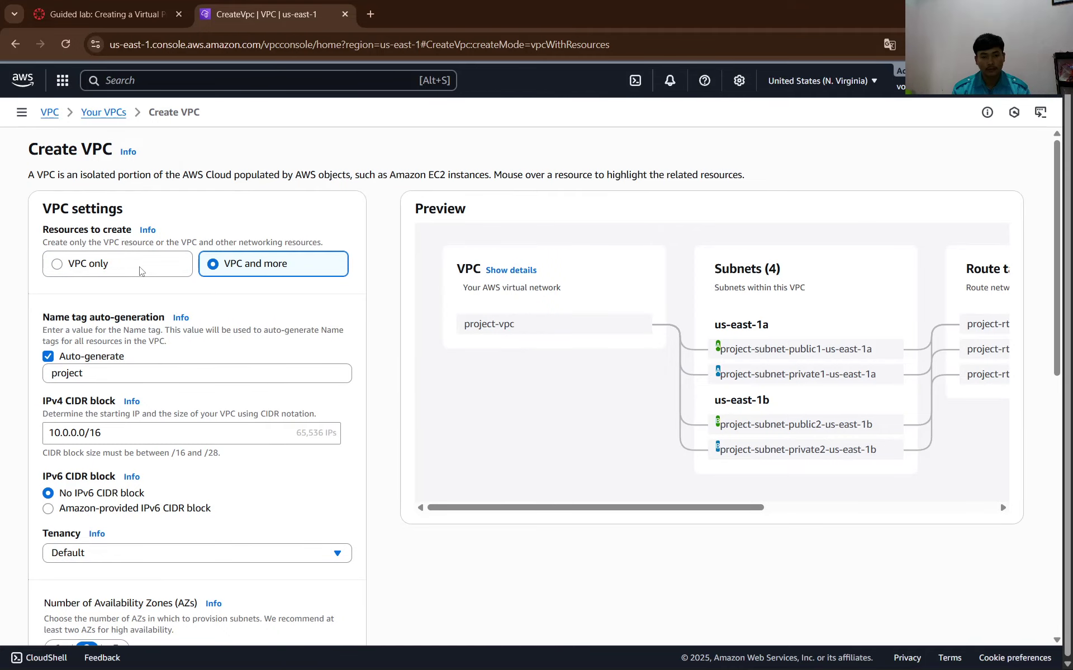
pyautogui.click(140, 271)
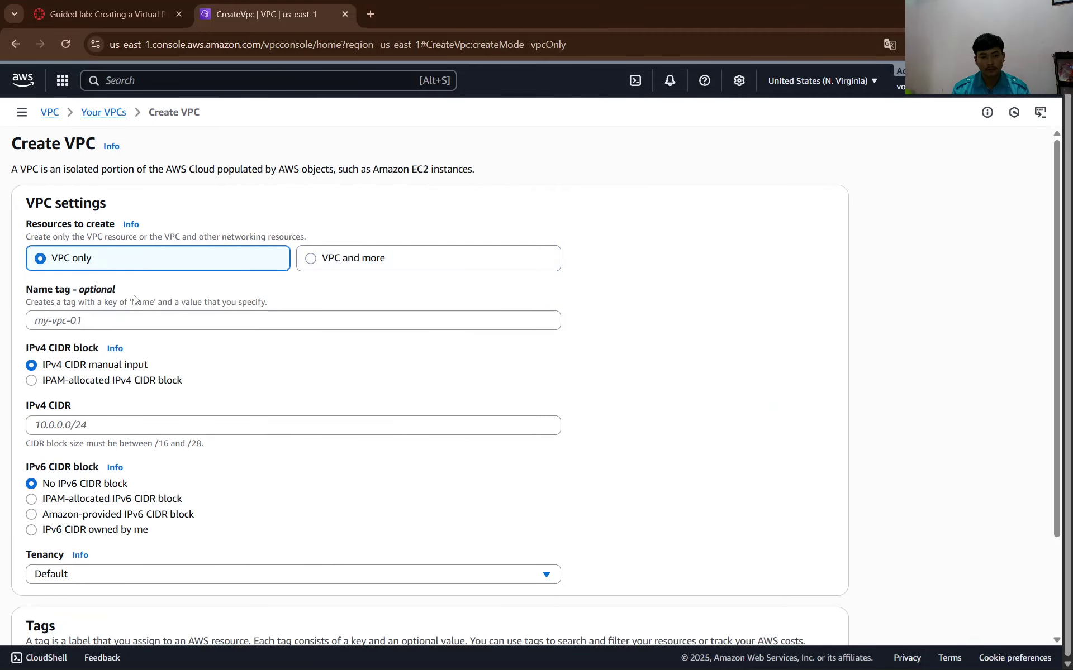
pyautogui.click(124, 324)
pyautogui.hotkey('ctrl', 'v')
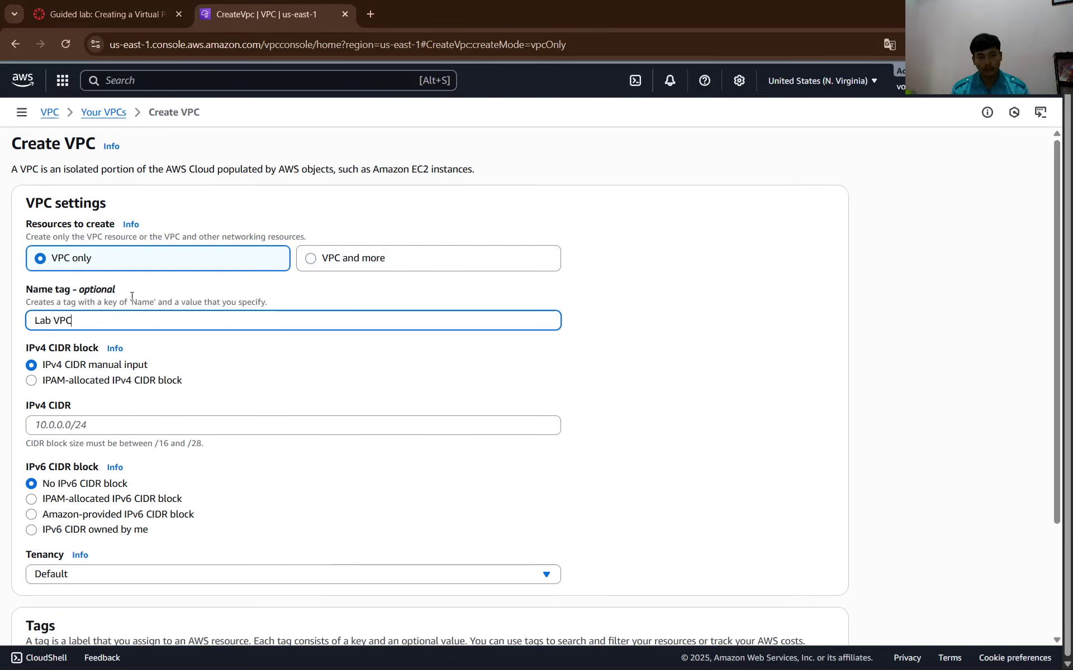
# Copy the CIDR range from the lab instructions and set the VPC's IPv4 CIDR to 10.0.0.0/16.
pyautogui.click(77, 6)
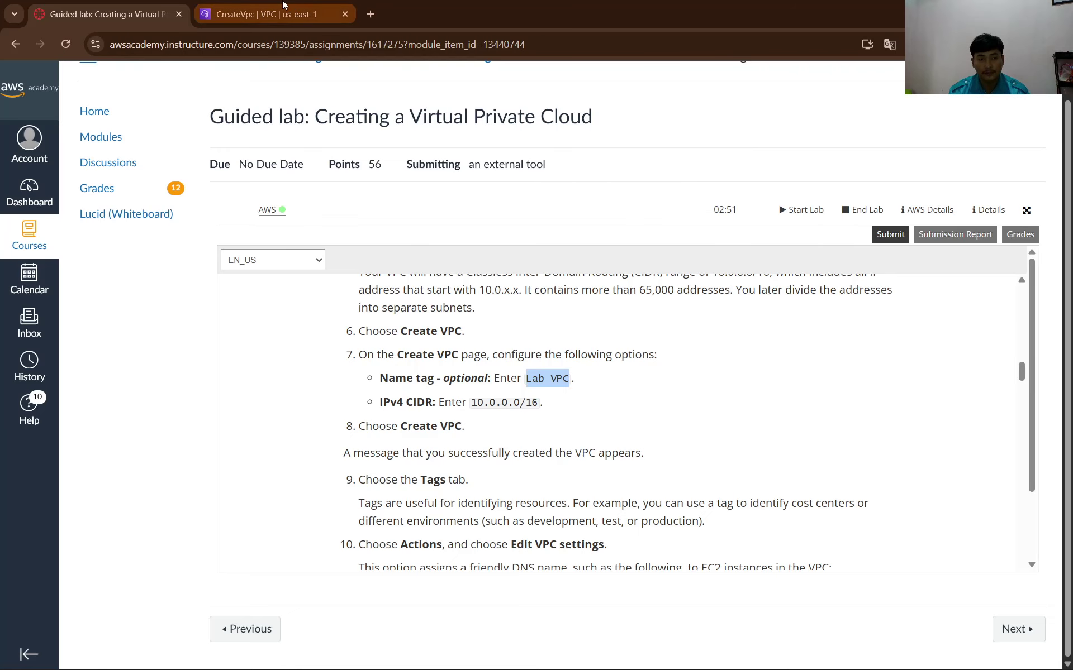
pyautogui.click(282, 7)
pyautogui.click(236, 428)
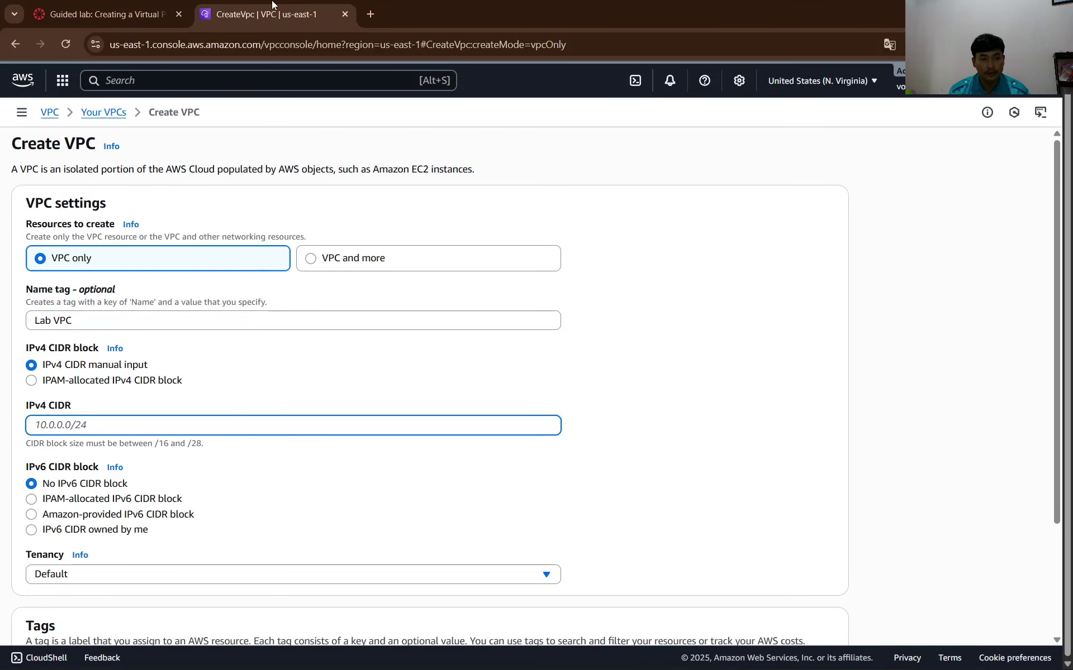
pyautogui.click(103, 14)
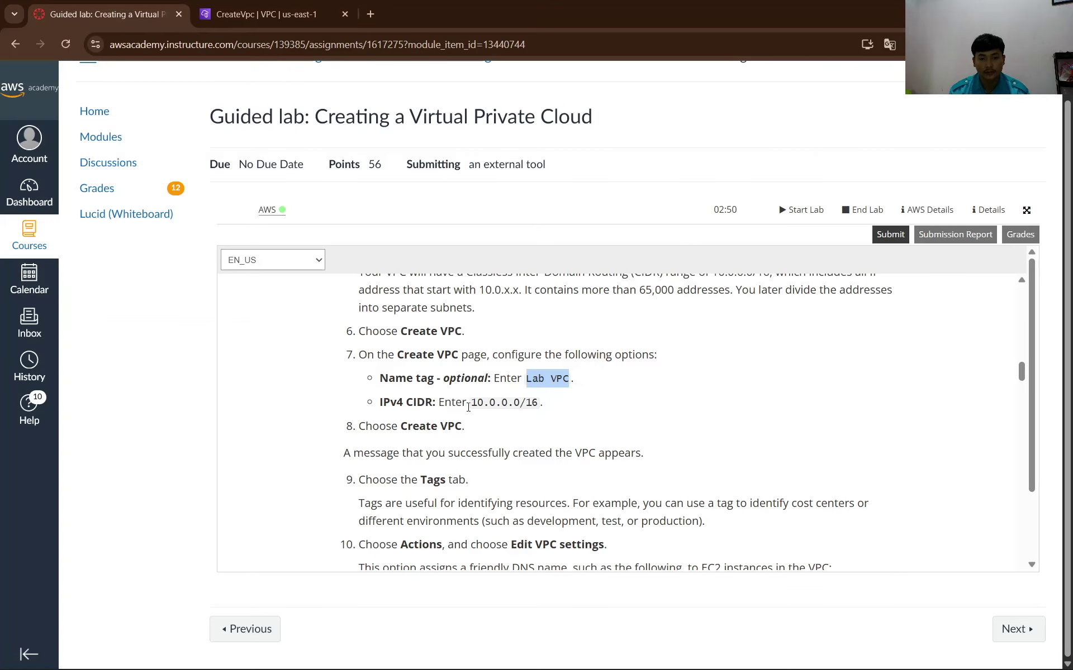
pyautogui.moveTo(469, 402); pyautogui.dragTo(539, 412)
pyautogui.hotkey('ctrl', 'c')
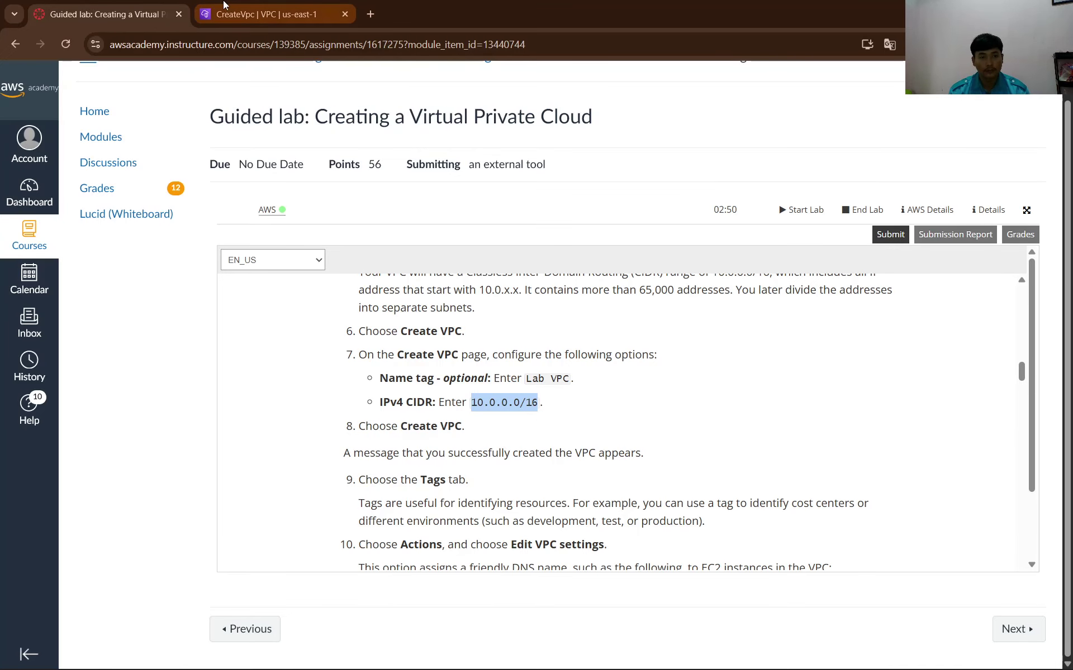
pyautogui.click(226, 7)
pyautogui.hotkey('ctrl', 'v')
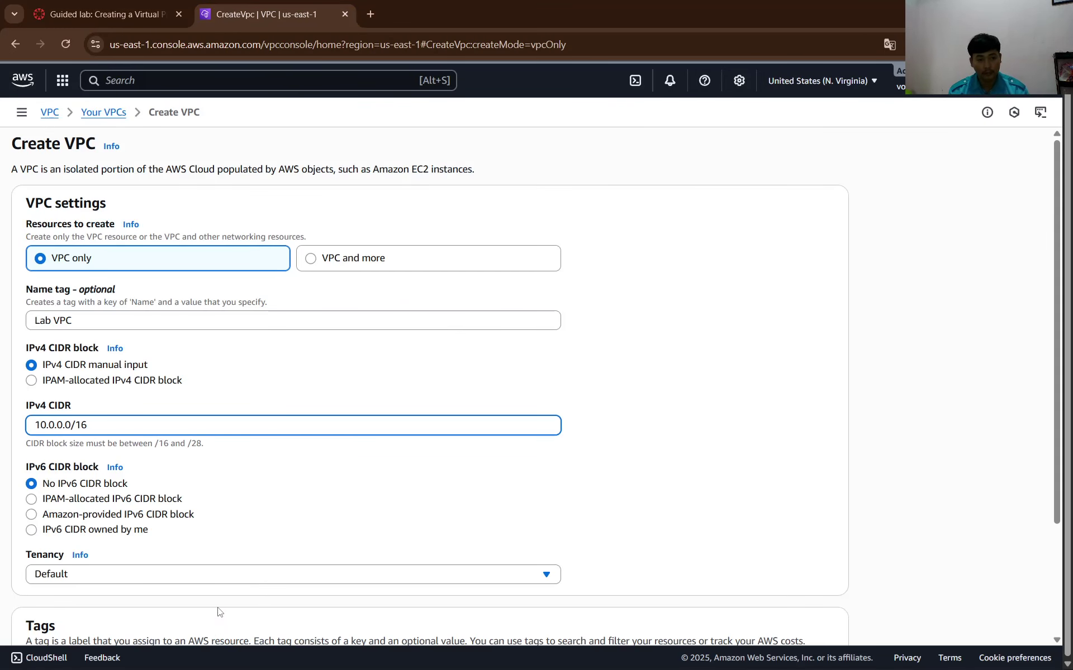
# Review the Create VPC settings and tags against the lab instructions.
pyautogui.scroll(-1, 243, 412)
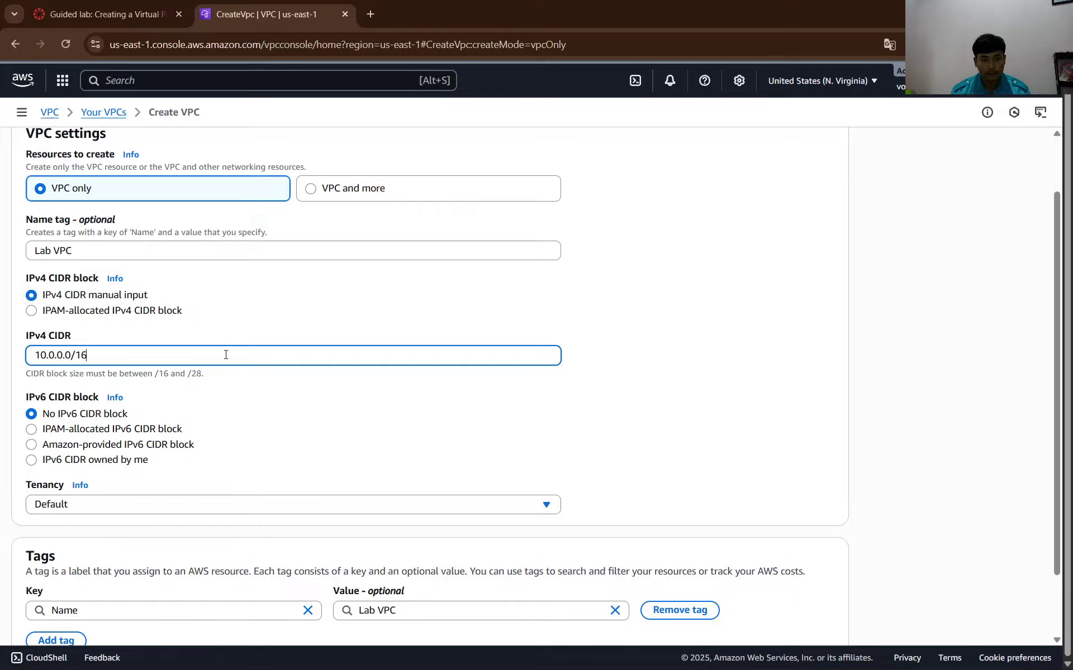
pyautogui.scroll(-1, 226, 355)
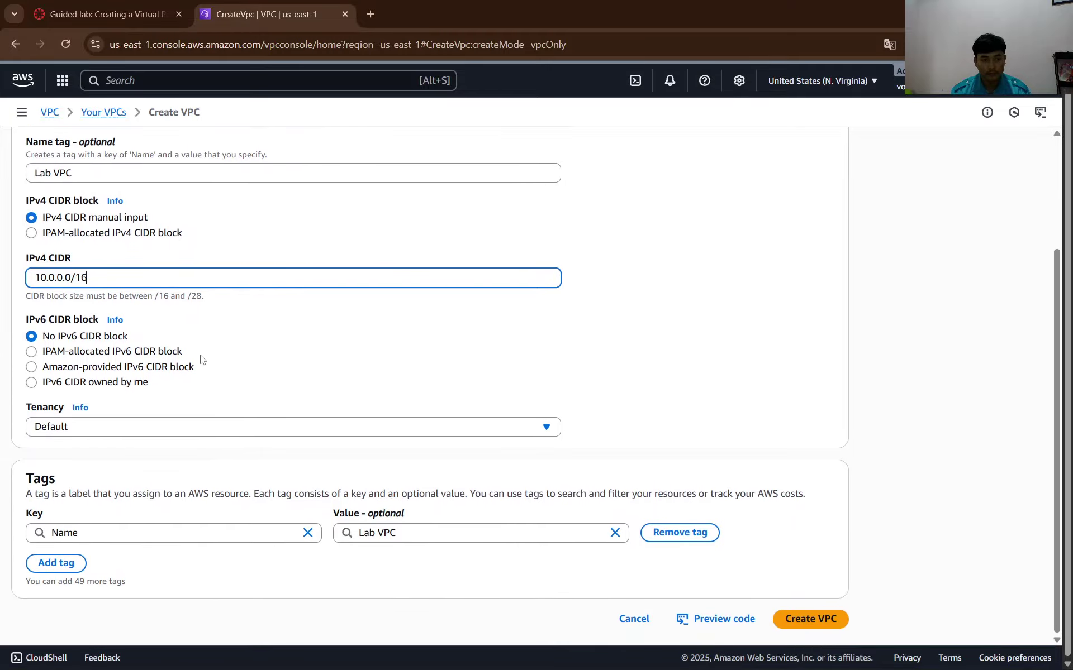
pyautogui.click(103, 12)
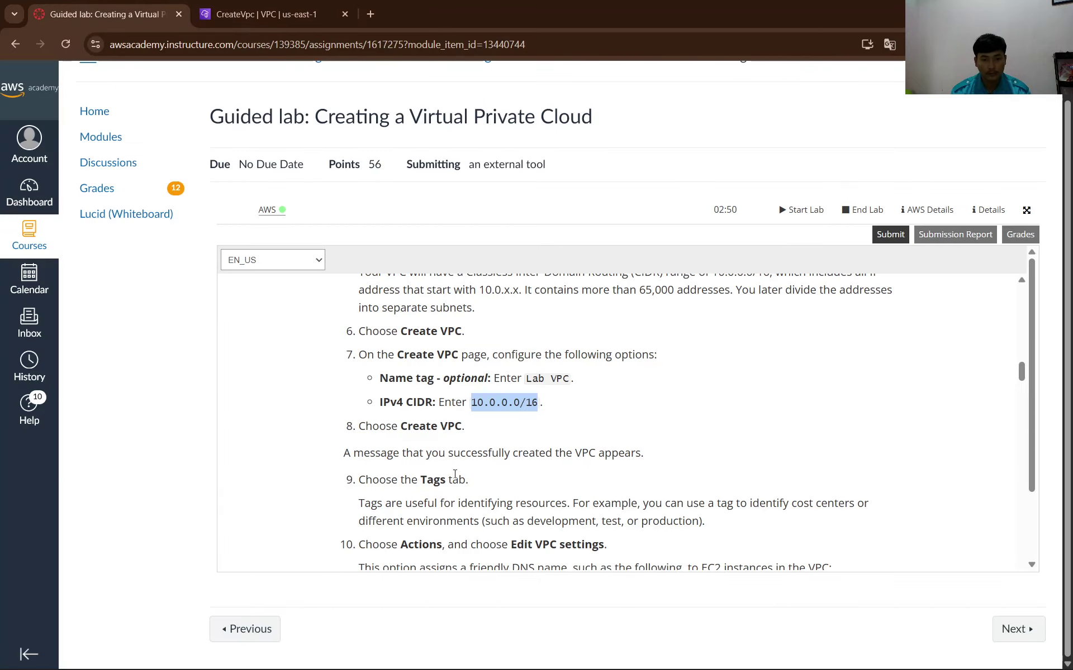
pyautogui.click(263, 14)
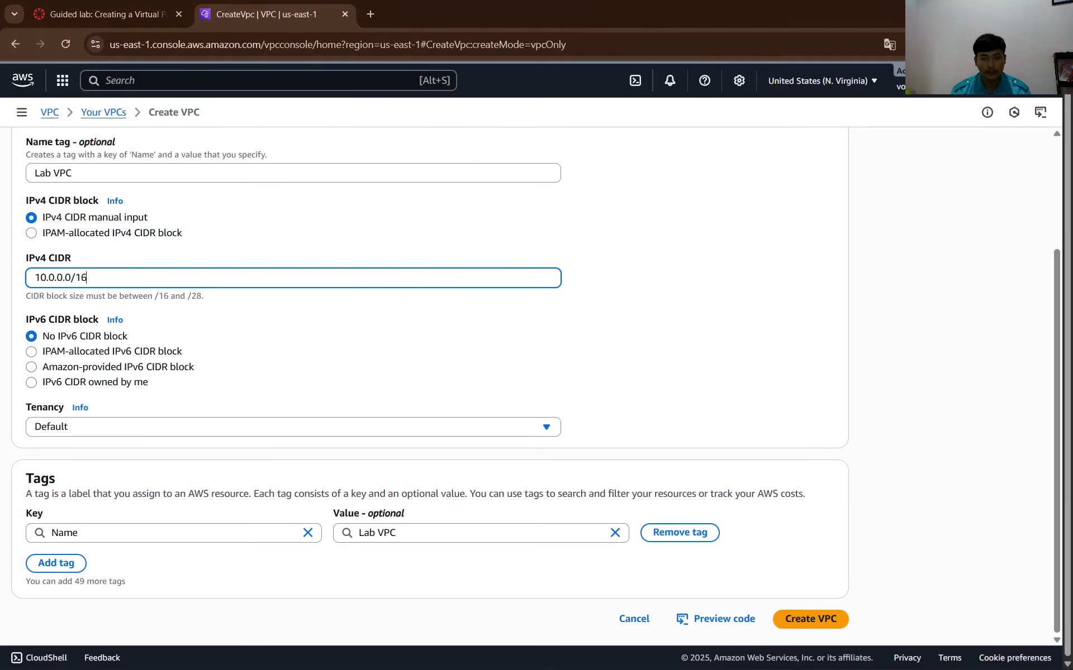
pyautogui.scroll(2, 762, 309)
pyautogui.scroll(1, 762, 309)
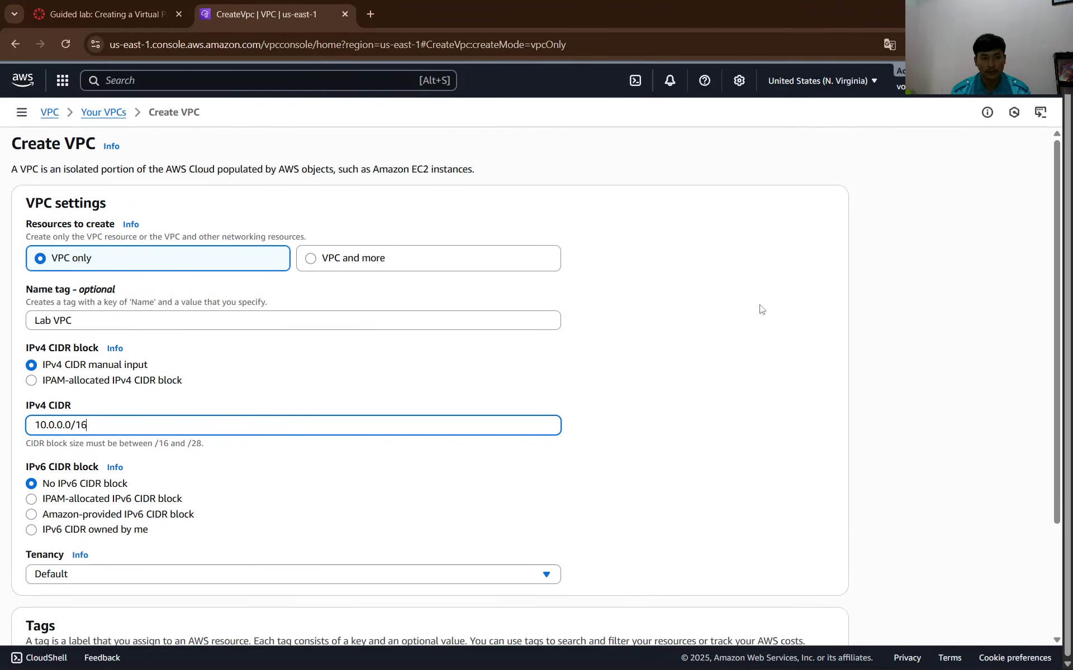
pyautogui.scroll(-2, 762, 309)
pyautogui.scroll(2, 761, 309)
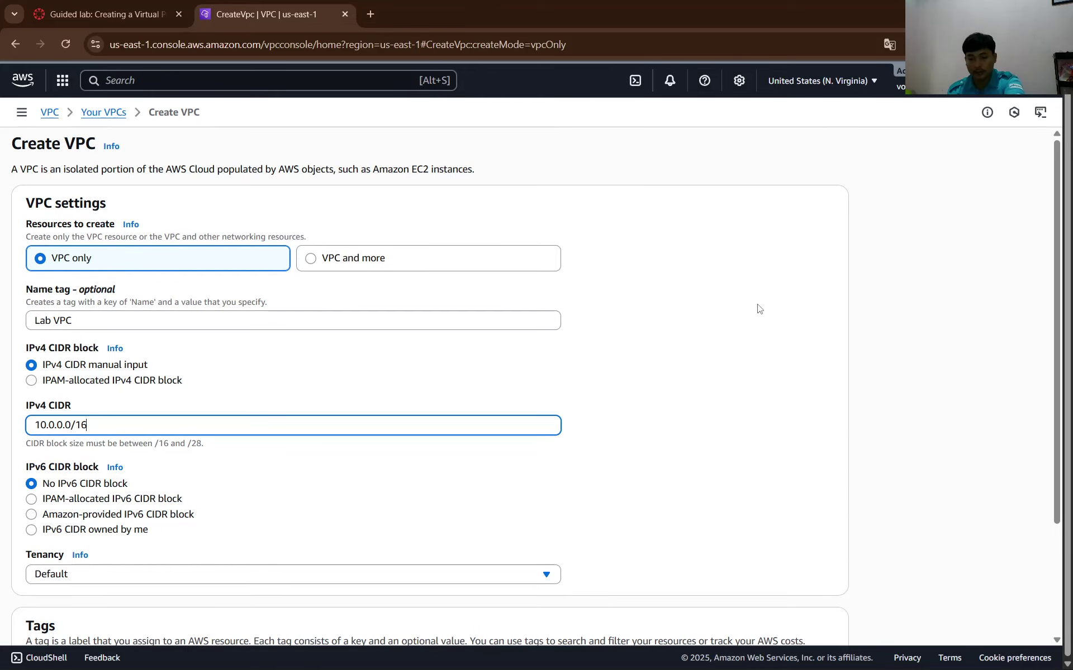
# Capture a screenshot of the completed Create VPC form, paste it into the Word document and return to the browser.
pyautogui.press('super+shift+s')
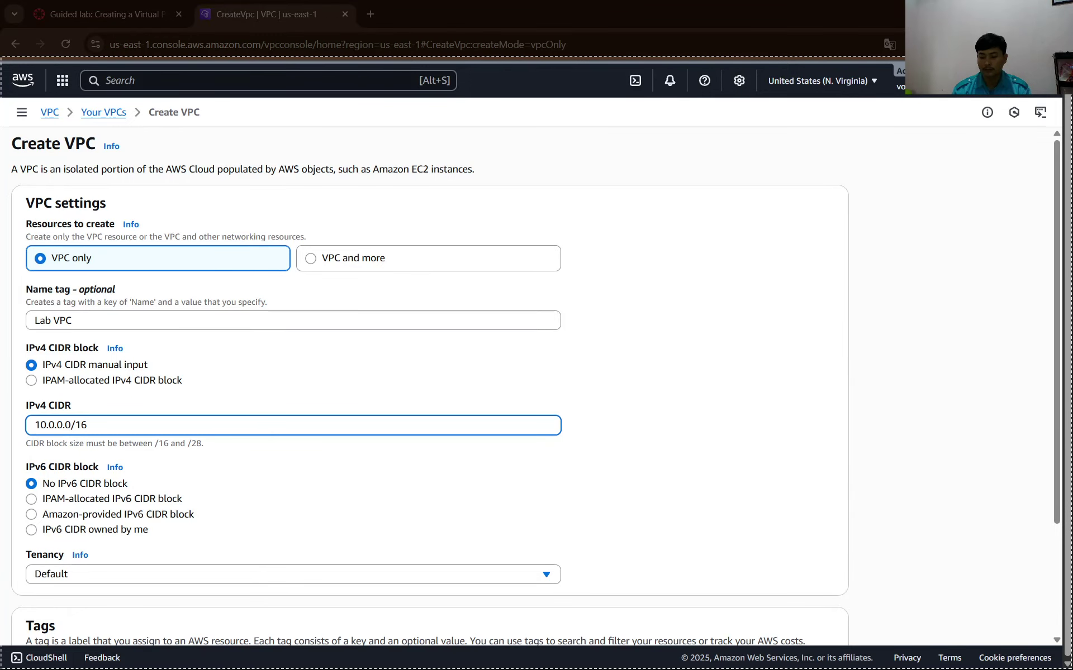
pyautogui.press('super+shift+s')
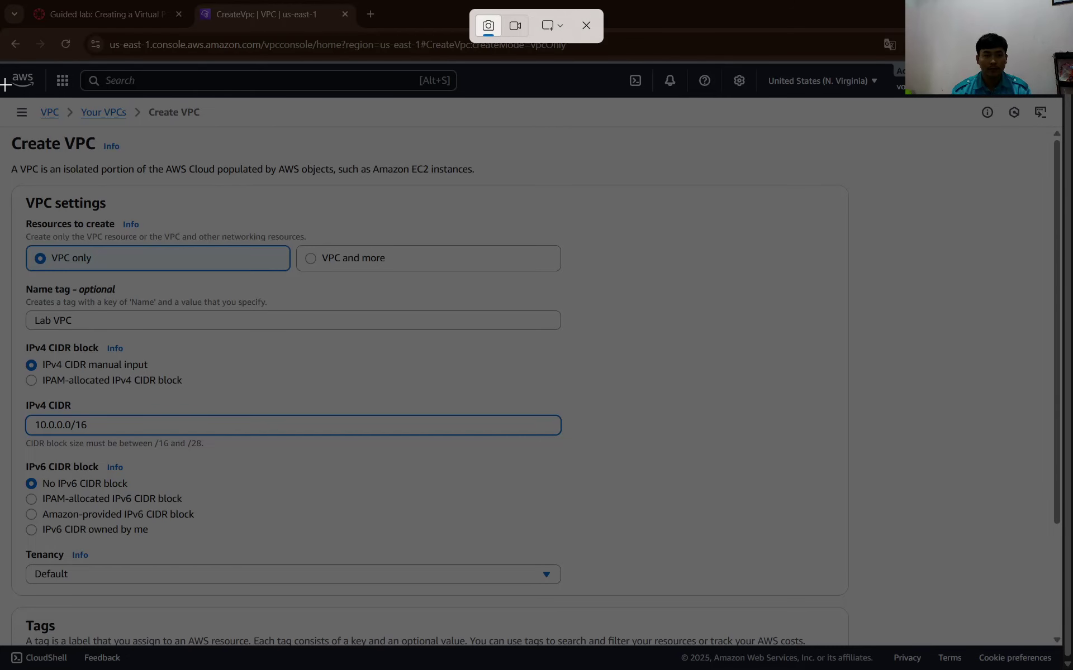
pyautogui.moveTo(2, 53); pyautogui.dragTo(726, 360)
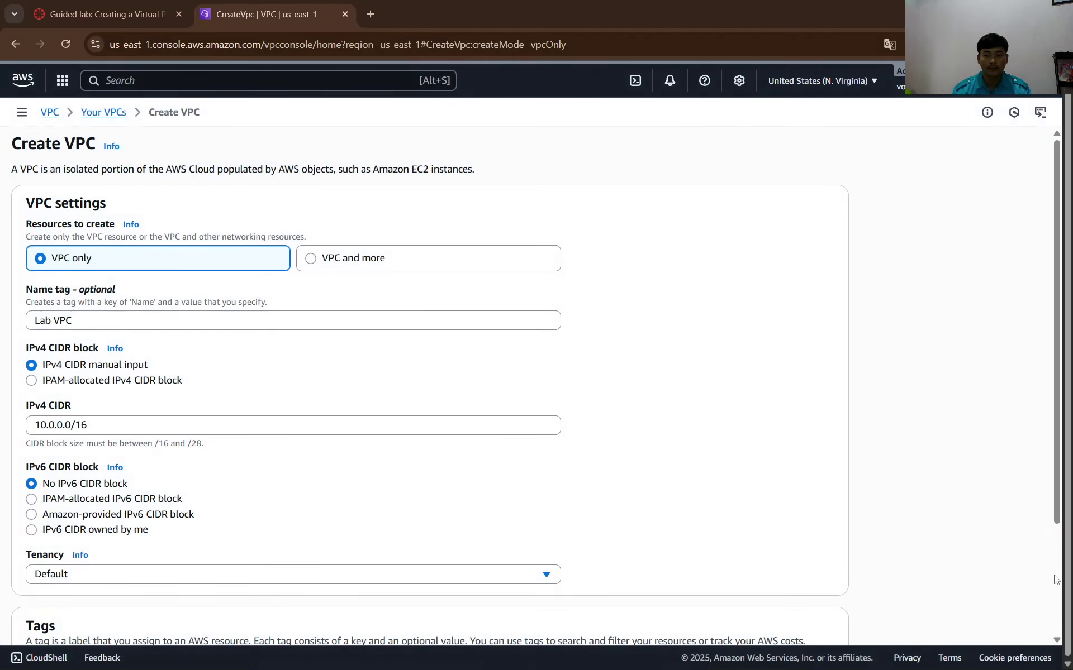
pyautogui.hotkey('alt', 'Tab')
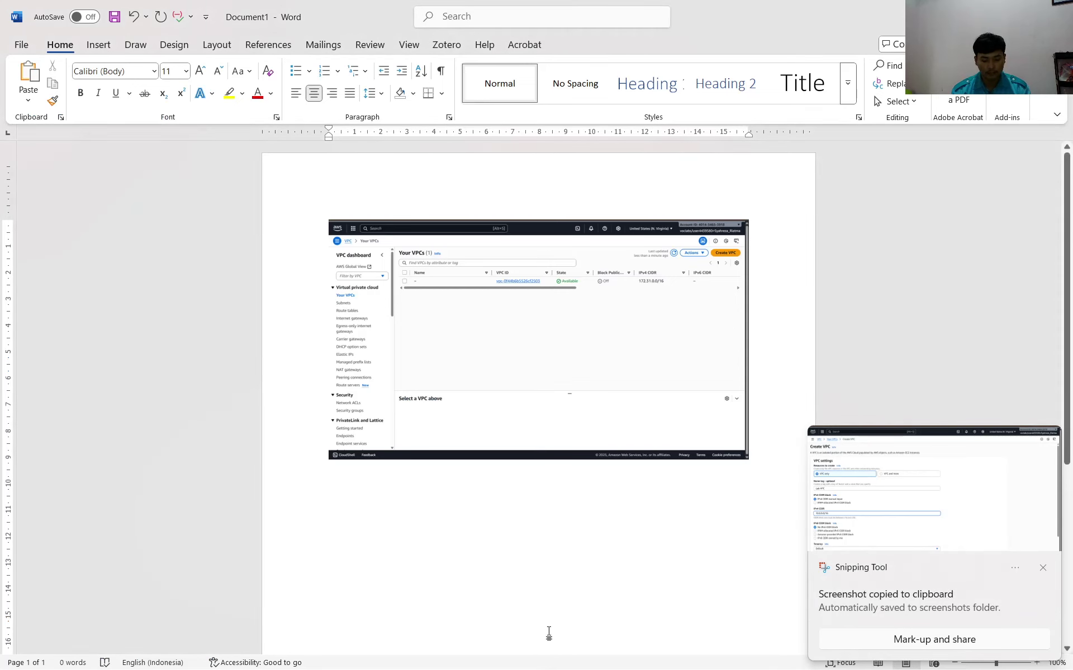
pyautogui.hotkey('ctrl', 'v')
pyautogui.hotkey('alt', 'Tab')
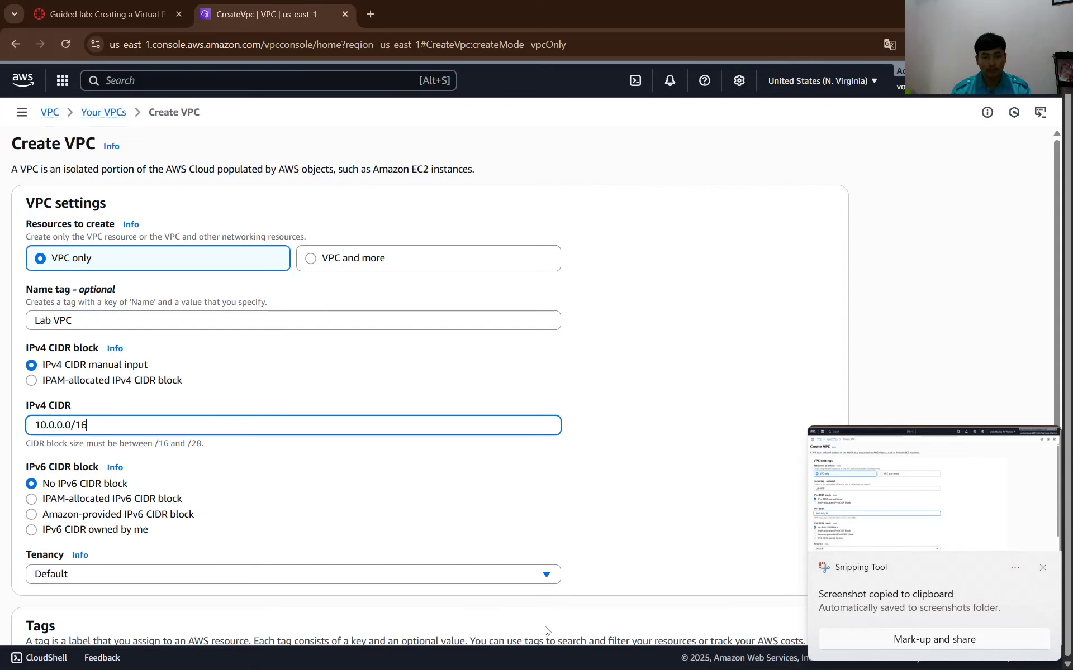
# Check the next lab instructions and create the Lab VPC from the completed form.
pyautogui.click(113, 5)
pyautogui.scroll(-3, 619, 353)
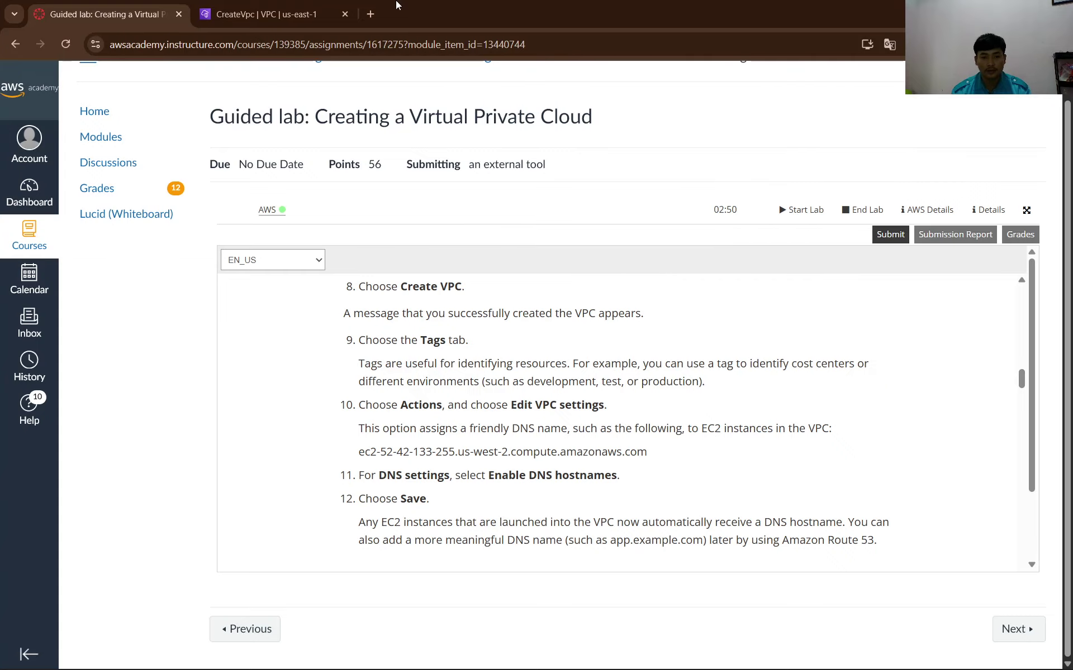
pyautogui.click(257, 14)
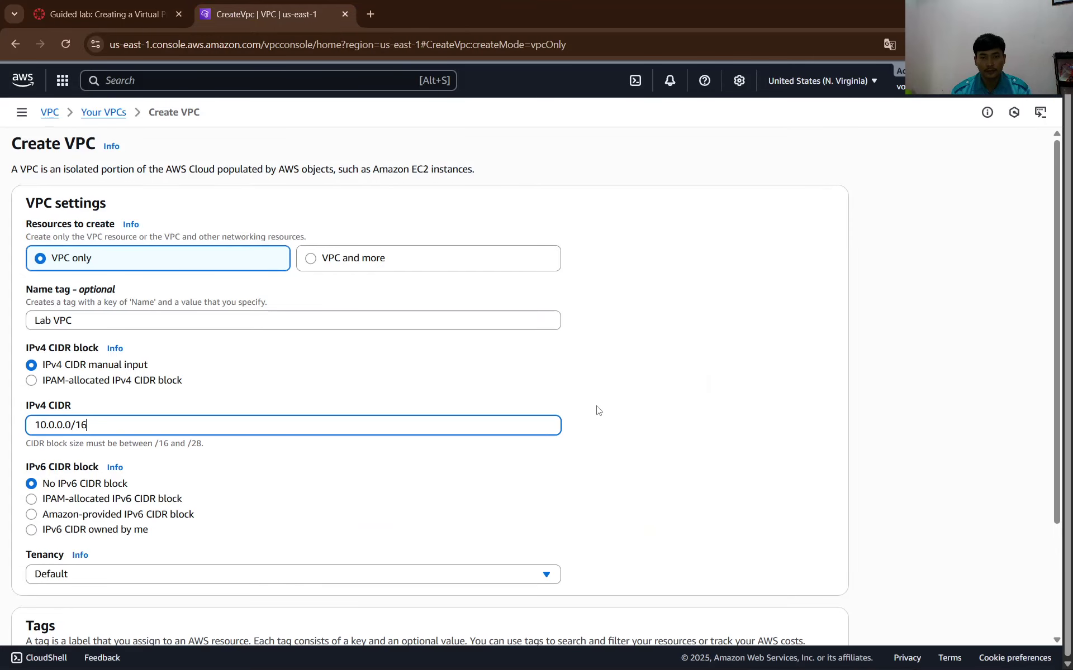
pyautogui.scroll(-3, 415, 212)
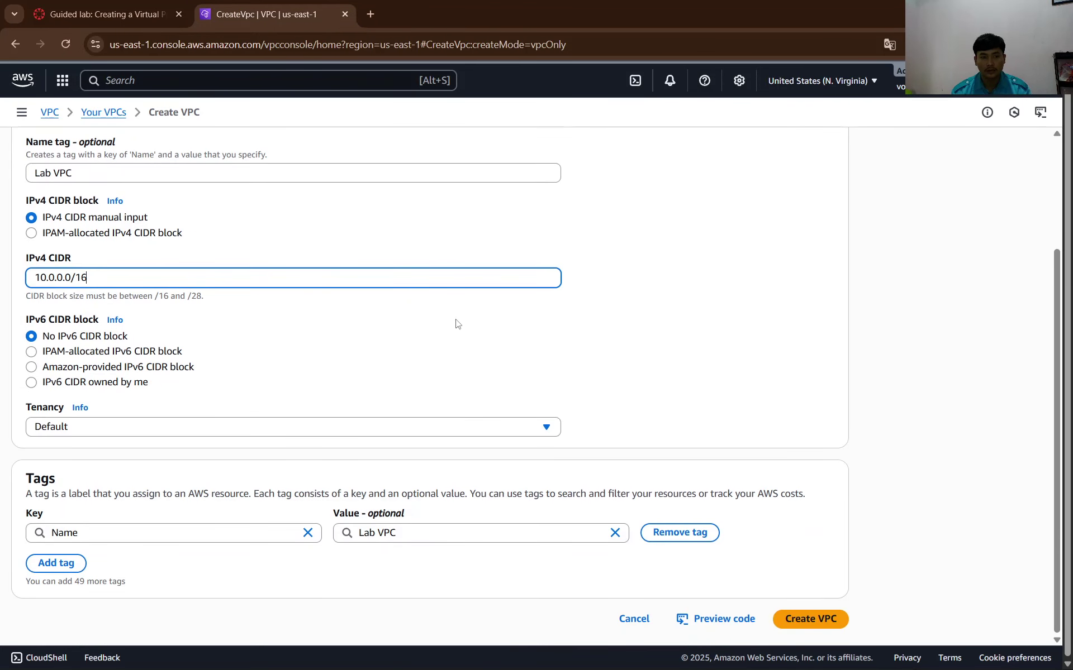
pyautogui.click(824, 625)
# Check the lab instructions and view the tags of the new Lab VPC.
pyautogui.click(109, 14)
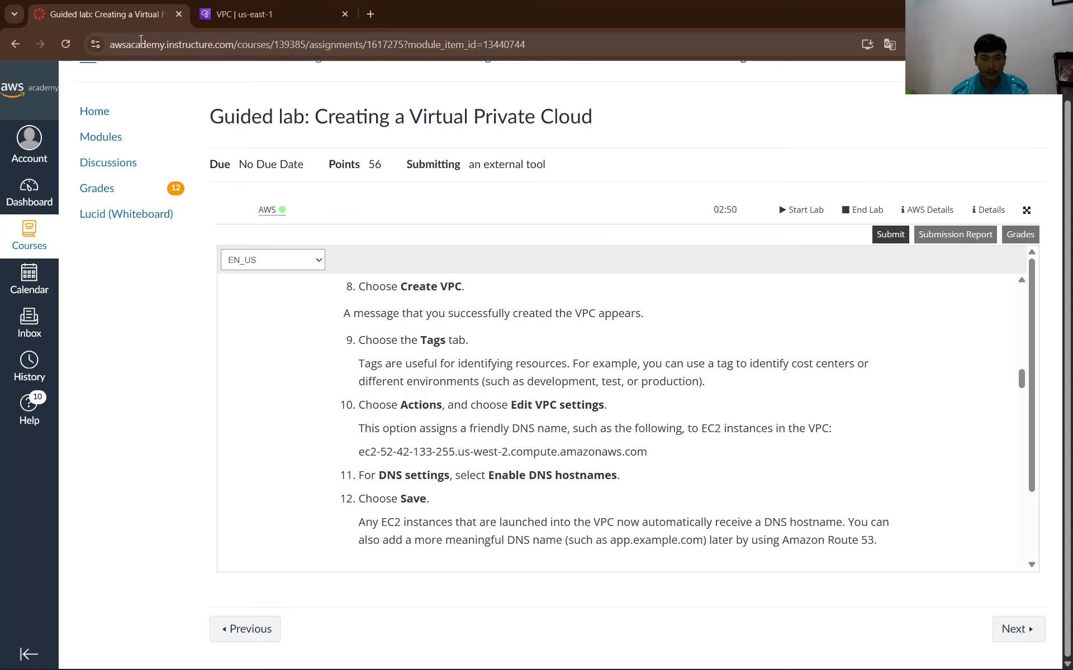
pyautogui.click(263, 14)
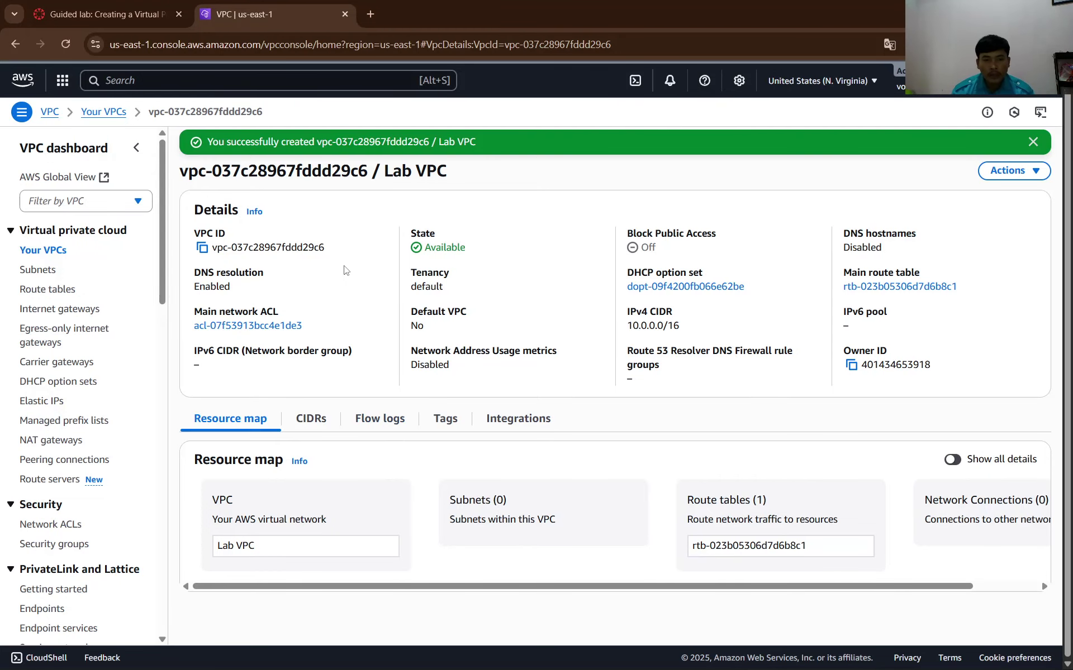
pyautogui.click(445, 419)
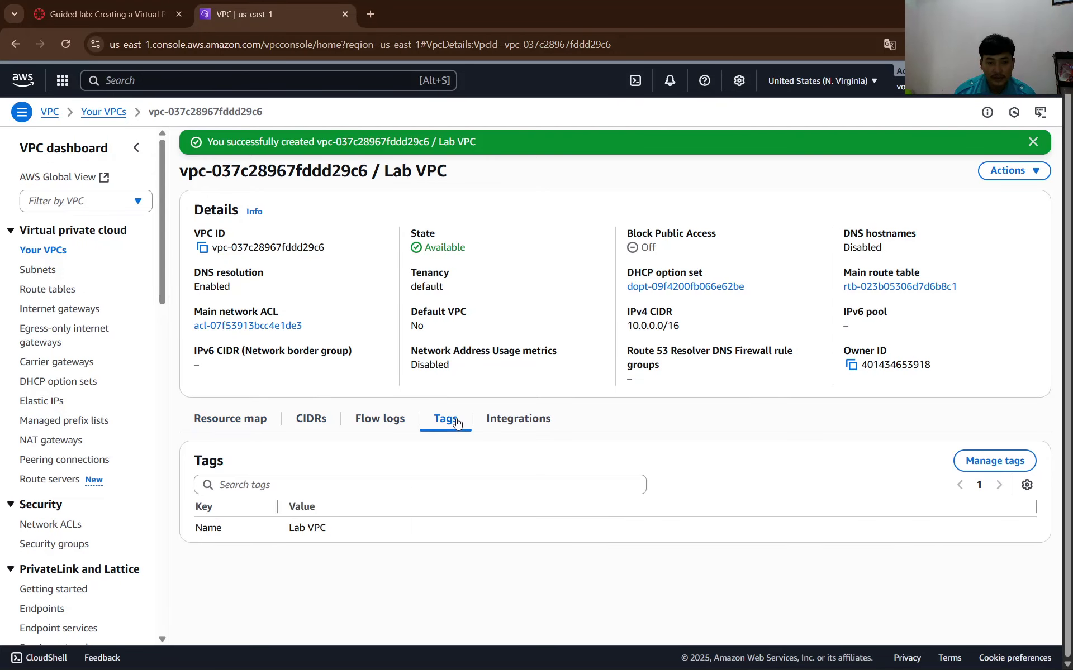
pyautogui.click(98, 5)
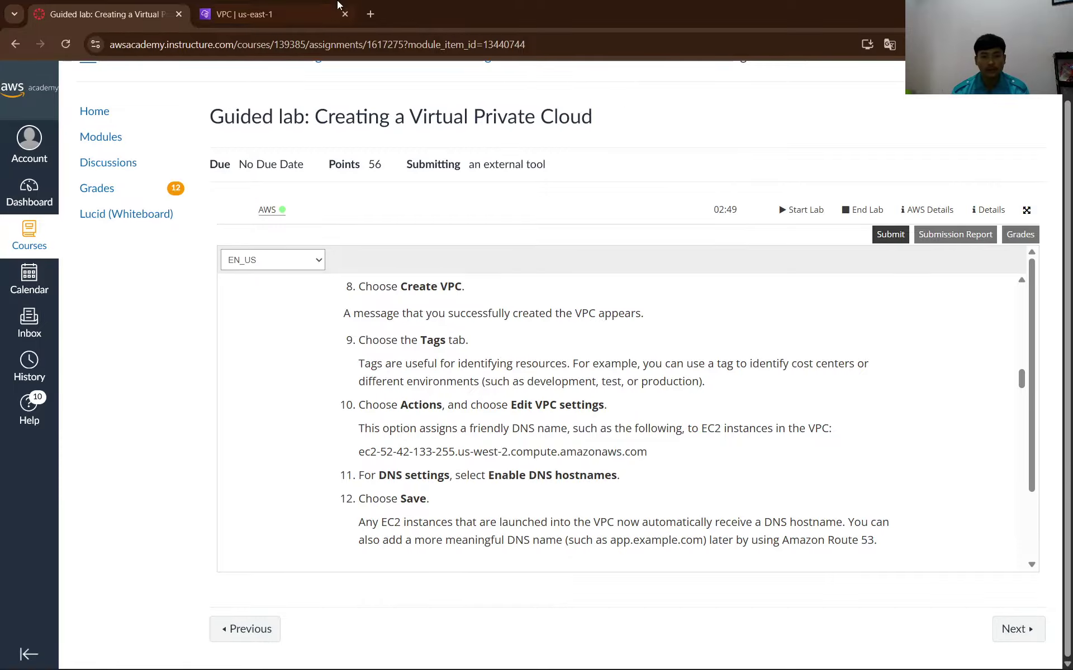
pyautogui.click(246, 14)
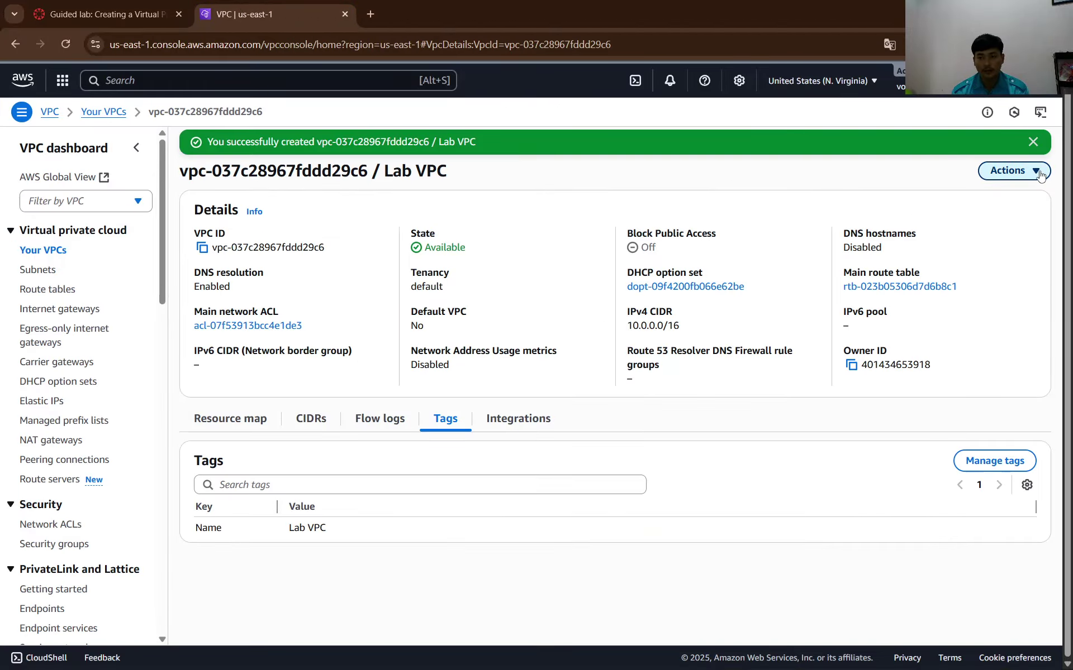
pyautogui.click(1010, 171)
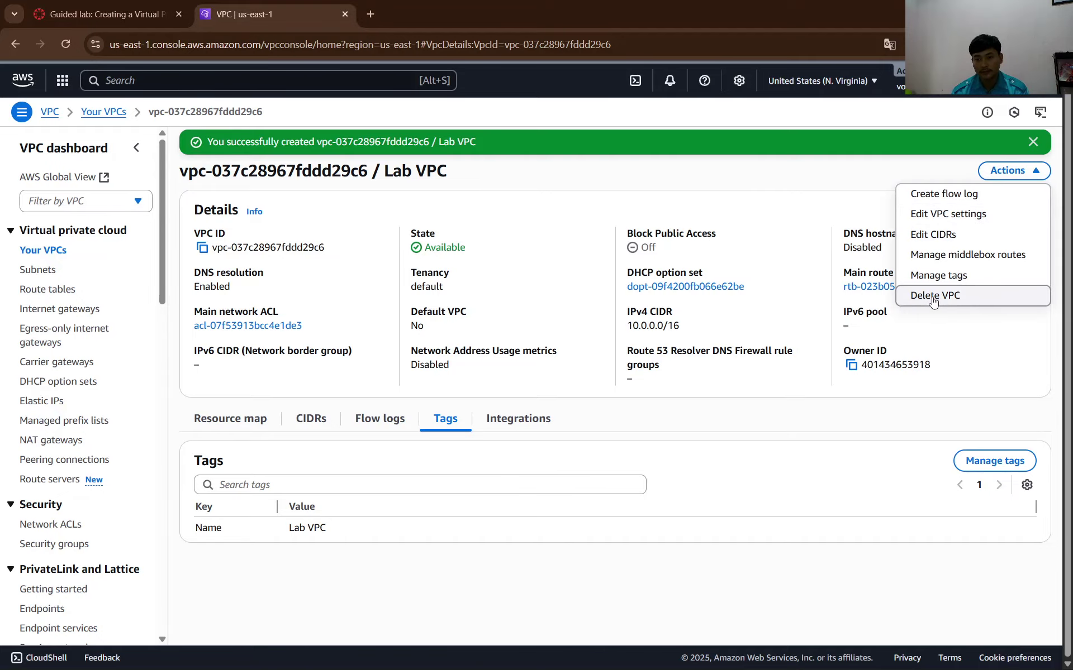
pyautogui.click(851, 519)
pyautogui.click(157, 13)
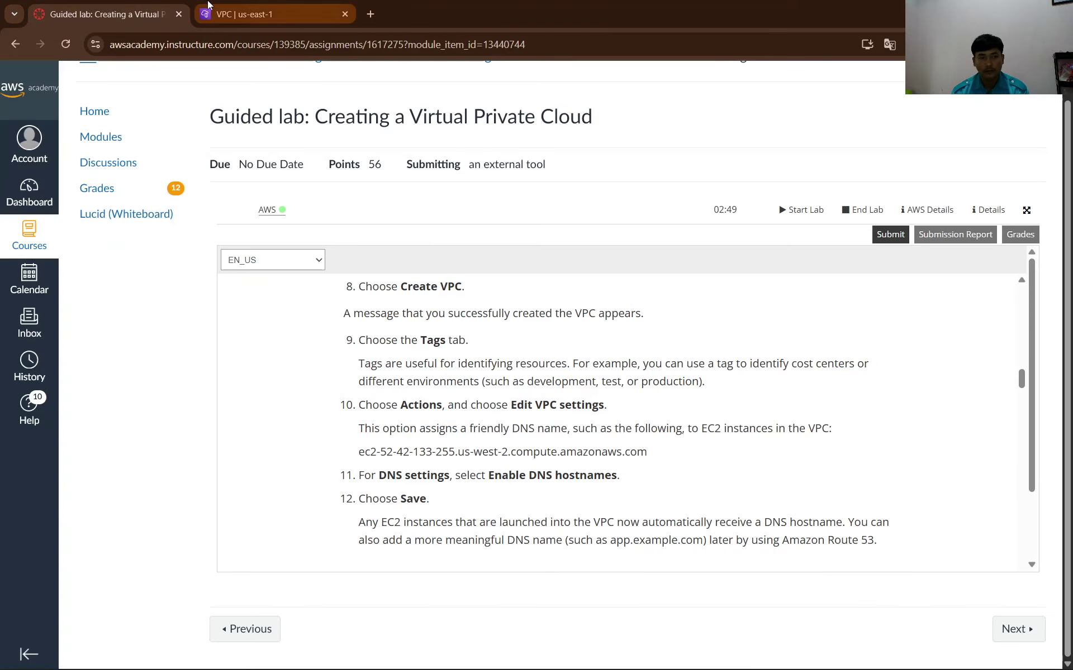
pyautogui.click(269, 12)
pyautogui.click(1013, 171)
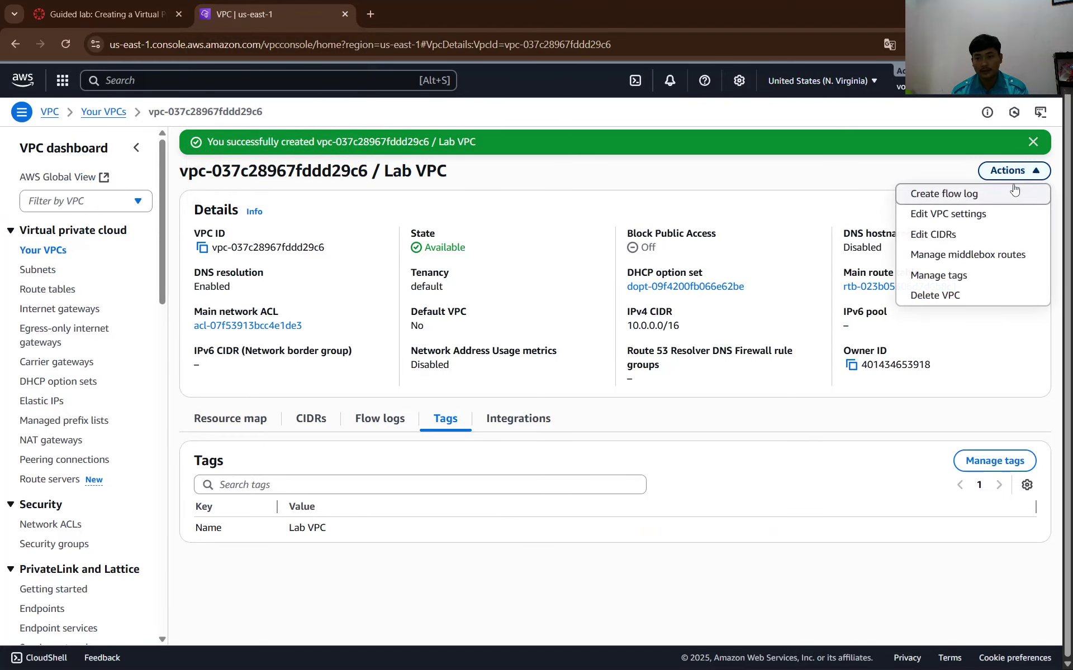
pyautogui.click(924, 214)
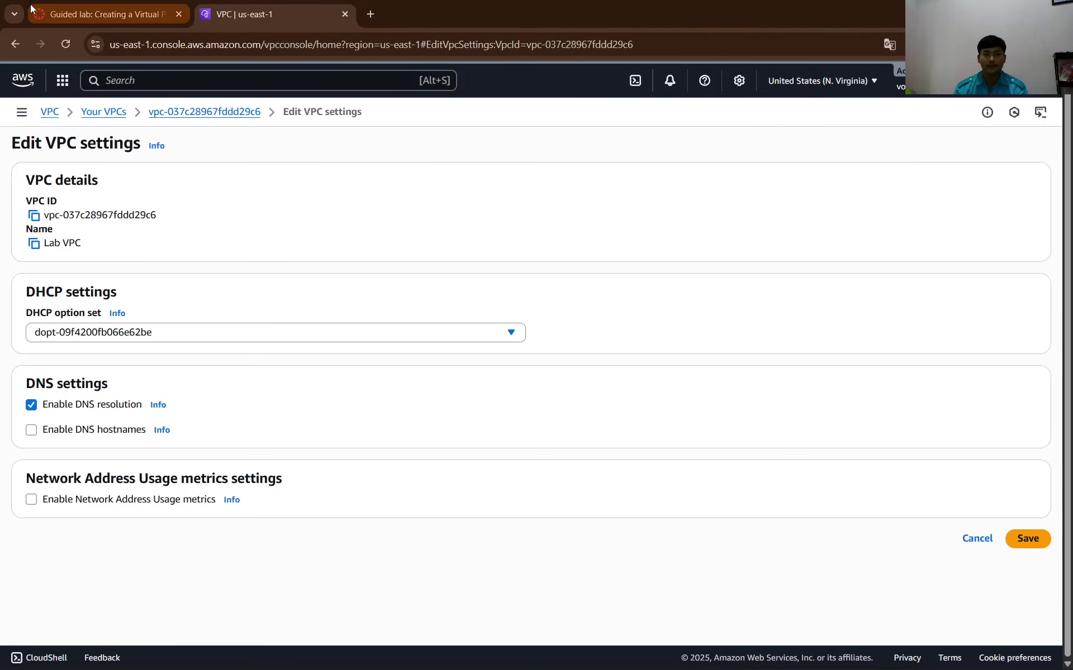
pyautogui.click(15, 44)
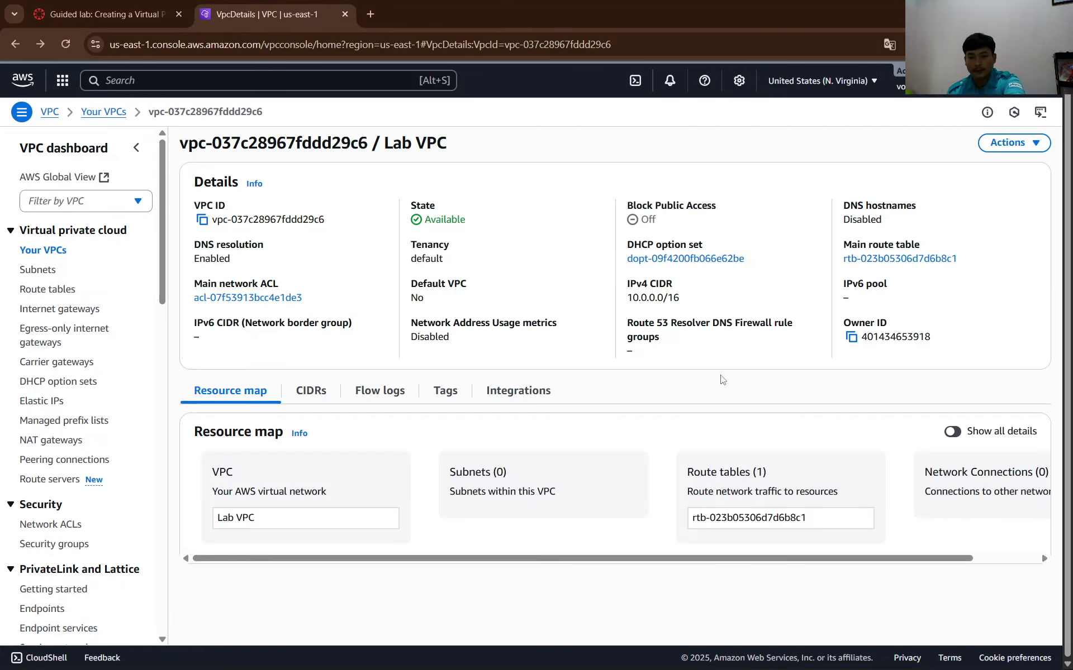
# Capture a screenshot of the Lab VPC details with its tags shown, paste it into the Word document and return to the browser.
pyautogui.press('super+shift+s')
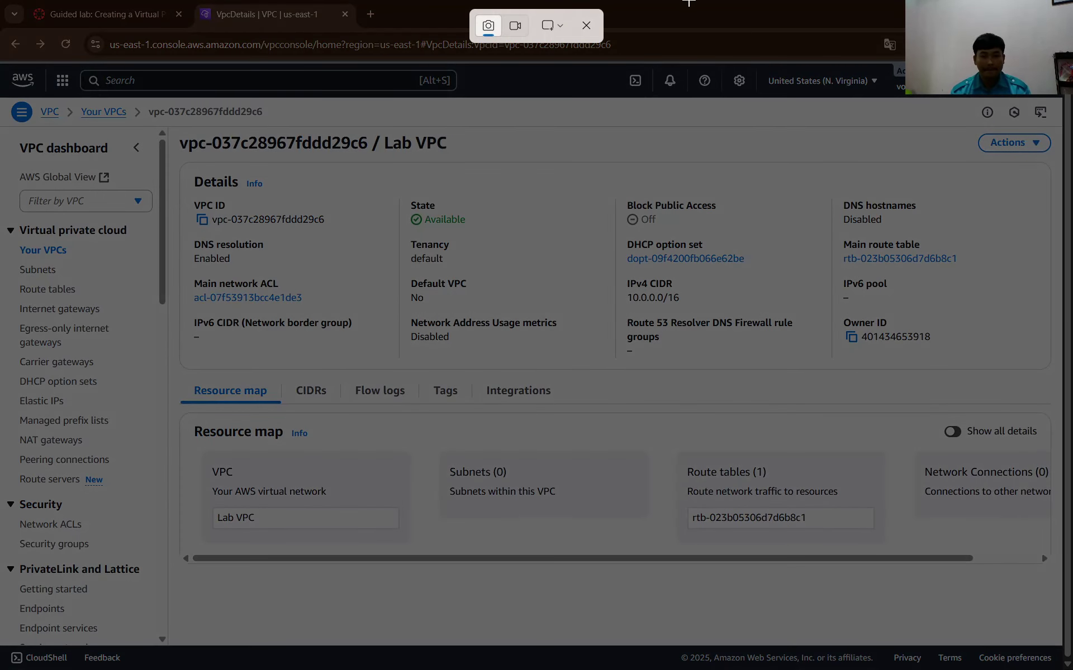
pyautogui.click(586, 26)
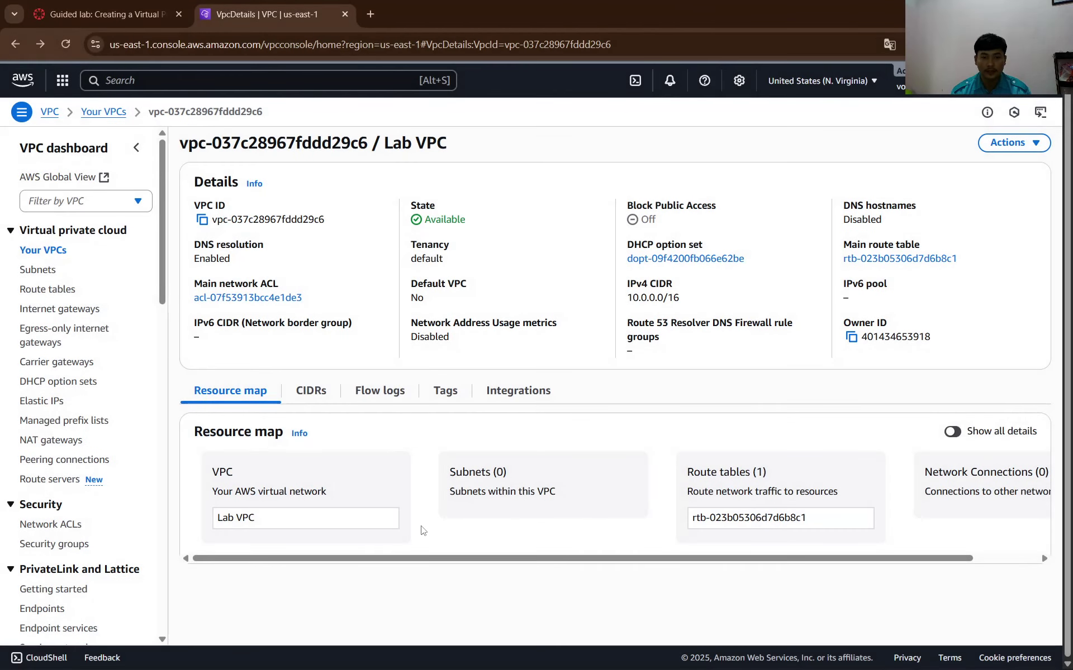
pyautogui.click(450, 390)
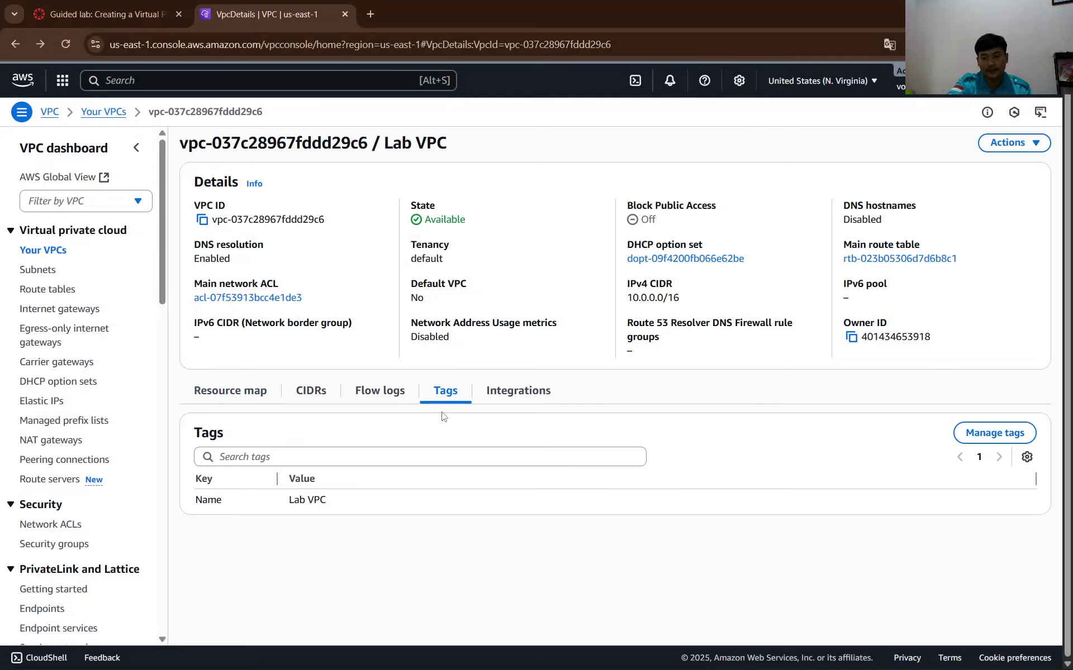
pyautogui.press('super+shift+s')
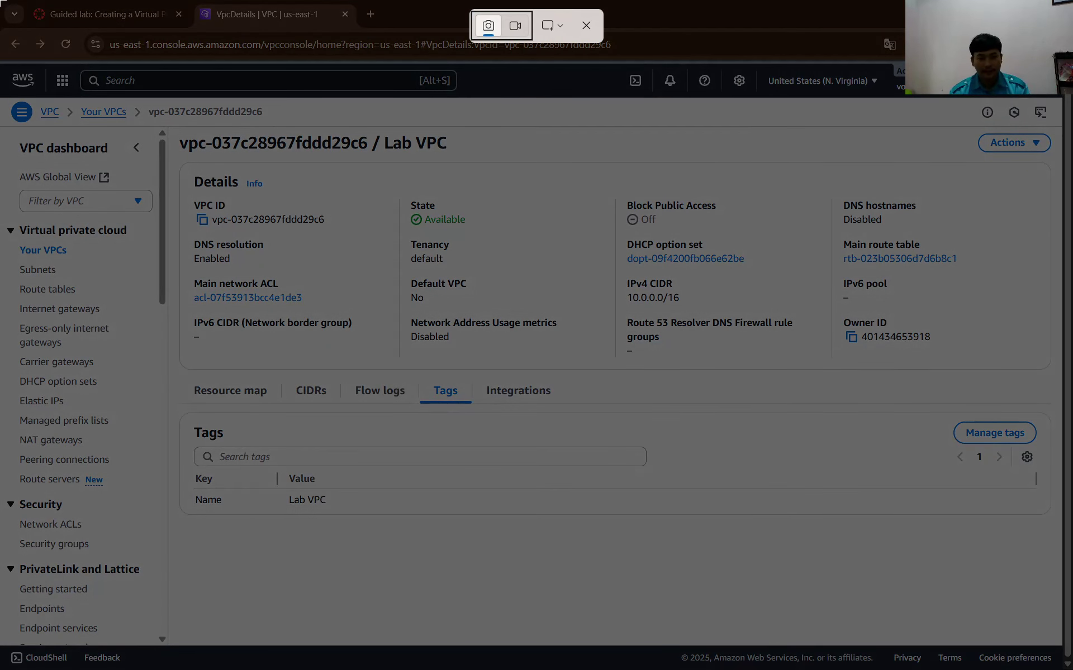
pyautogui.moveTo(2, 56); pyautogui.dragTo(177, 305)
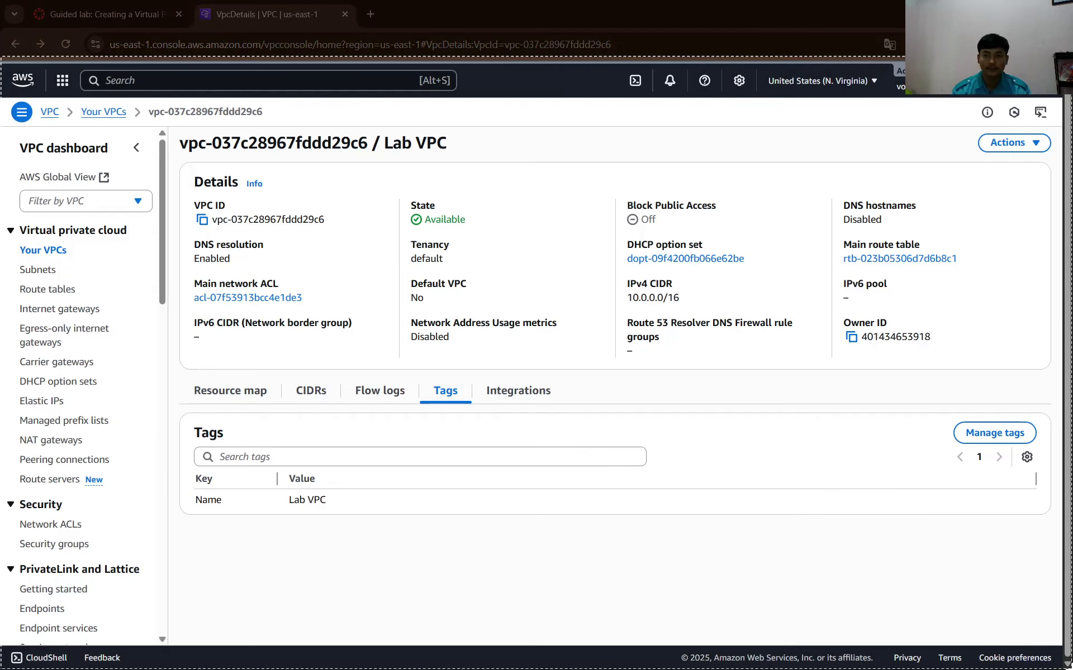
pyautogui.hotkey('alt', 'Tab')
pyautogui.scroll(-3, 442, 391)
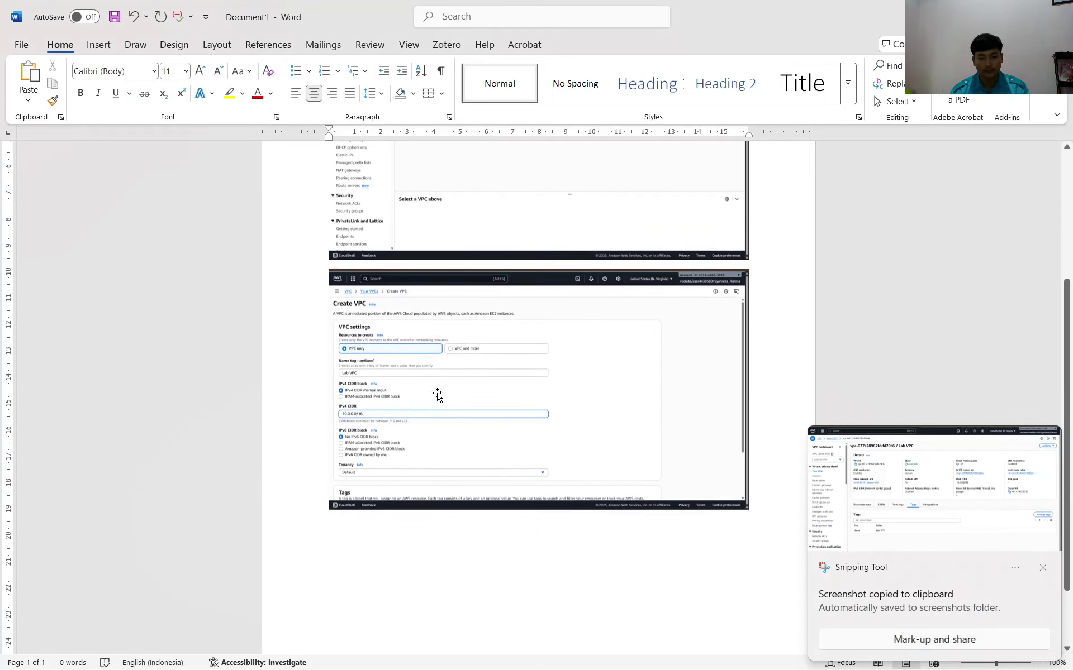
pyautogui.hotkey('ctrl', 'v')
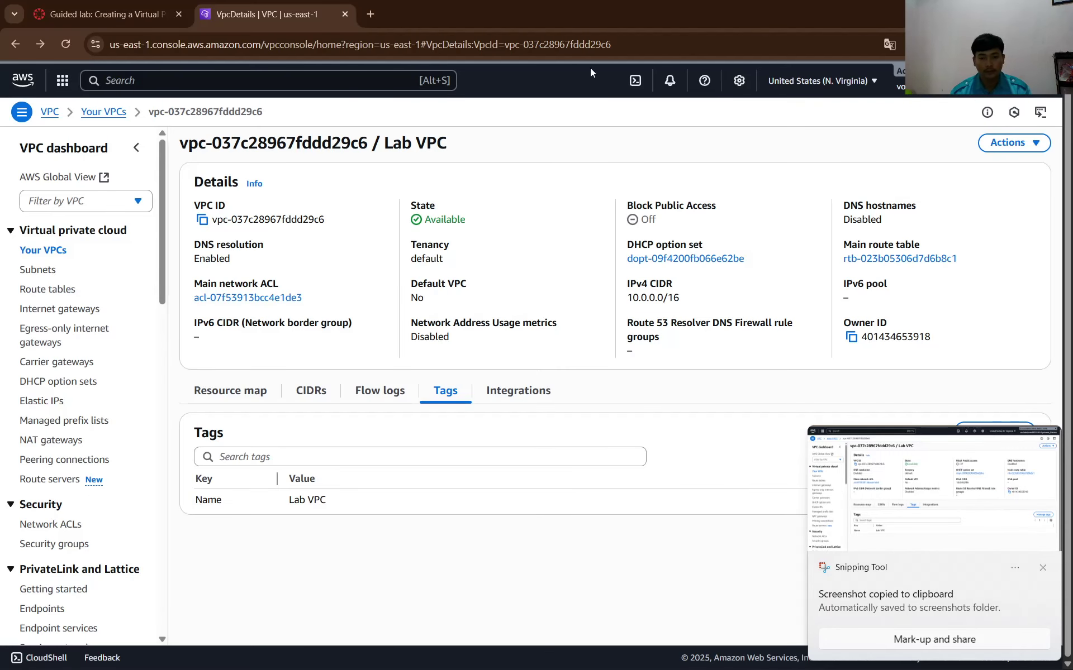
# Open the VPC settings of Lab VPC for editing and compare the DNS settings with lab instructions 10 to 12.
pyautogui.click(1010, 143)
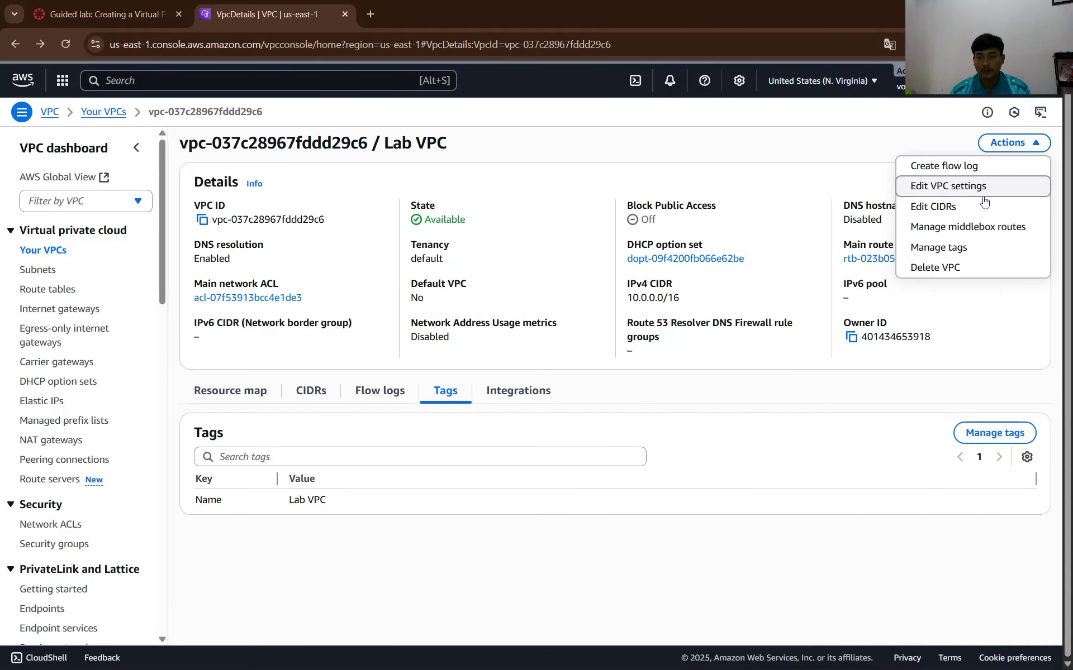
pyautogui.click(982, 193)
pyautogui.click(110, 11)
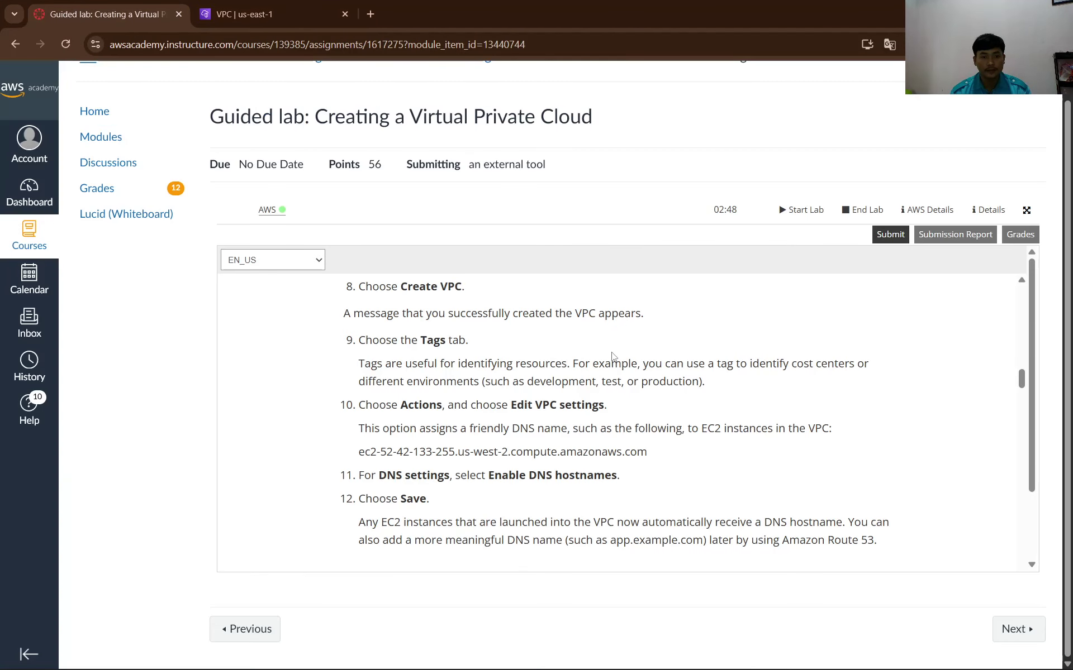
pyautogui.scroll(-3, 457, 363)
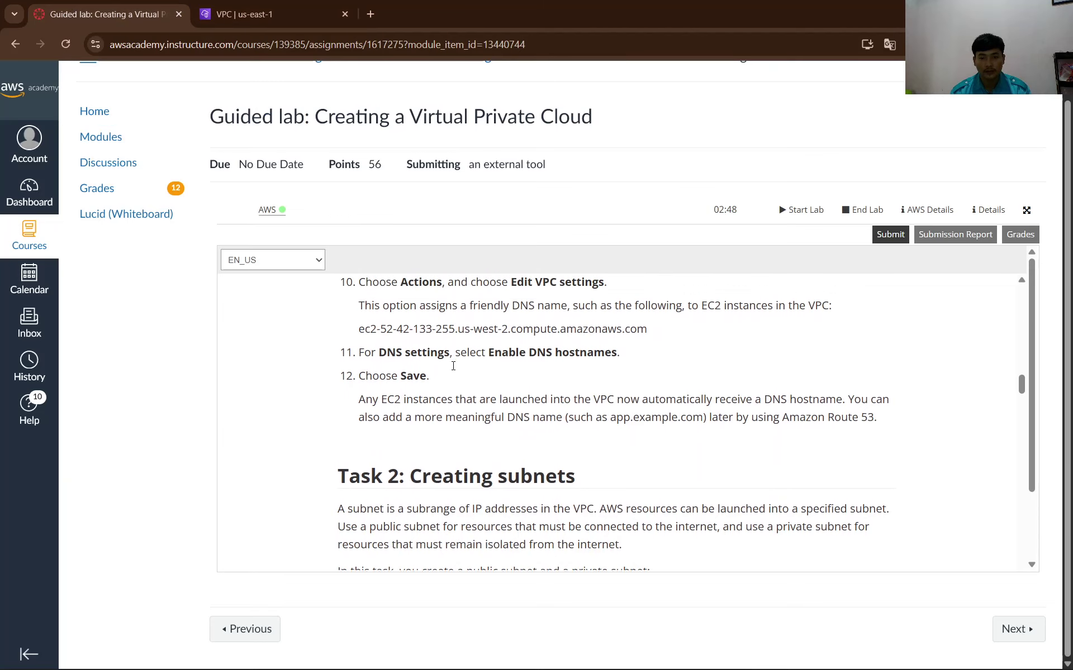
pyautogui.scroll(1, 452, 358)
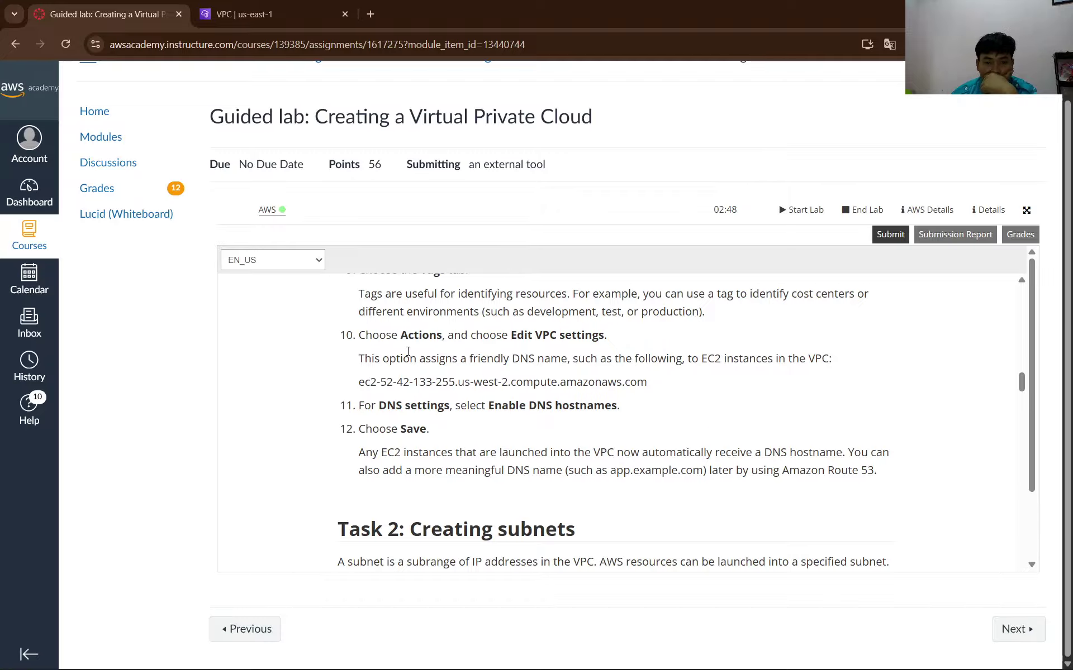
pyautogui.click(235, 5)
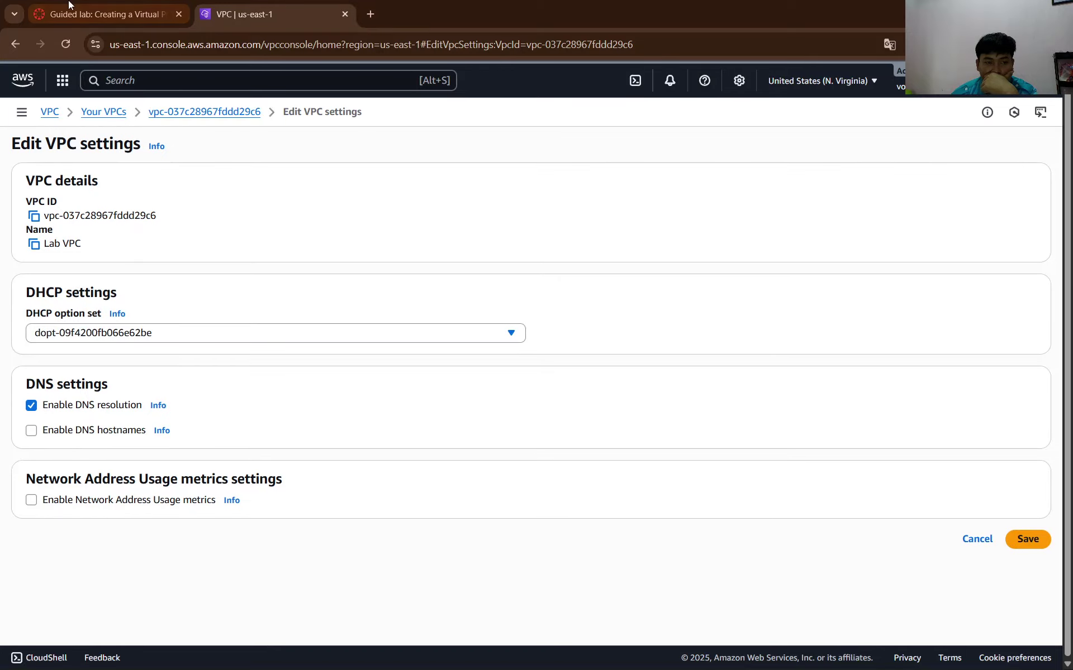
pyautogui.click(89, 4)
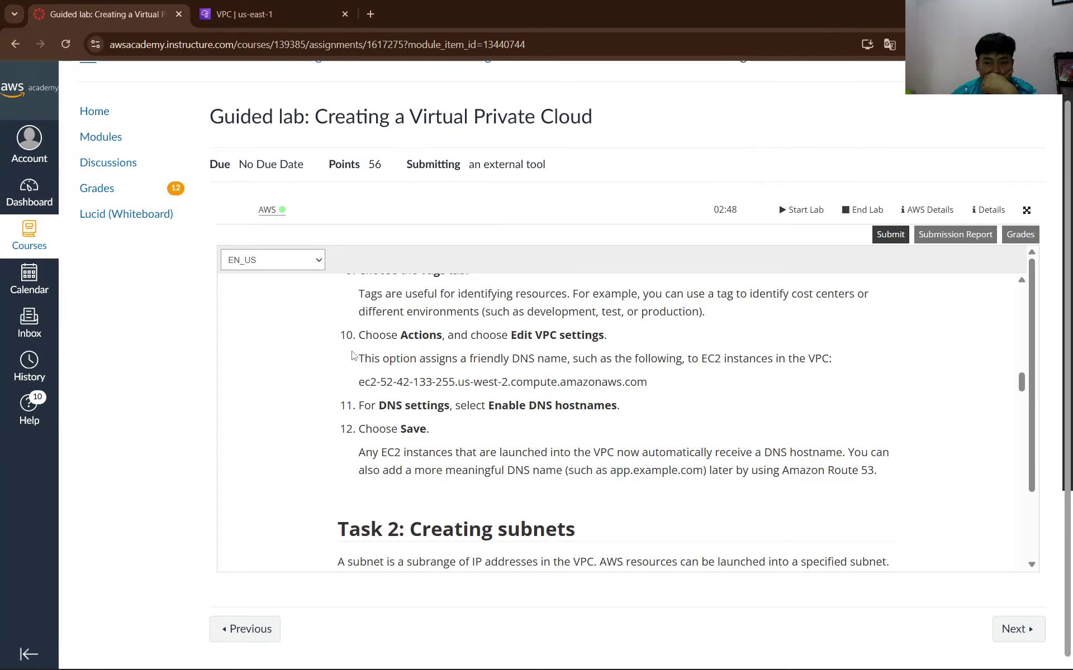
pyautogui.click(312, 14)
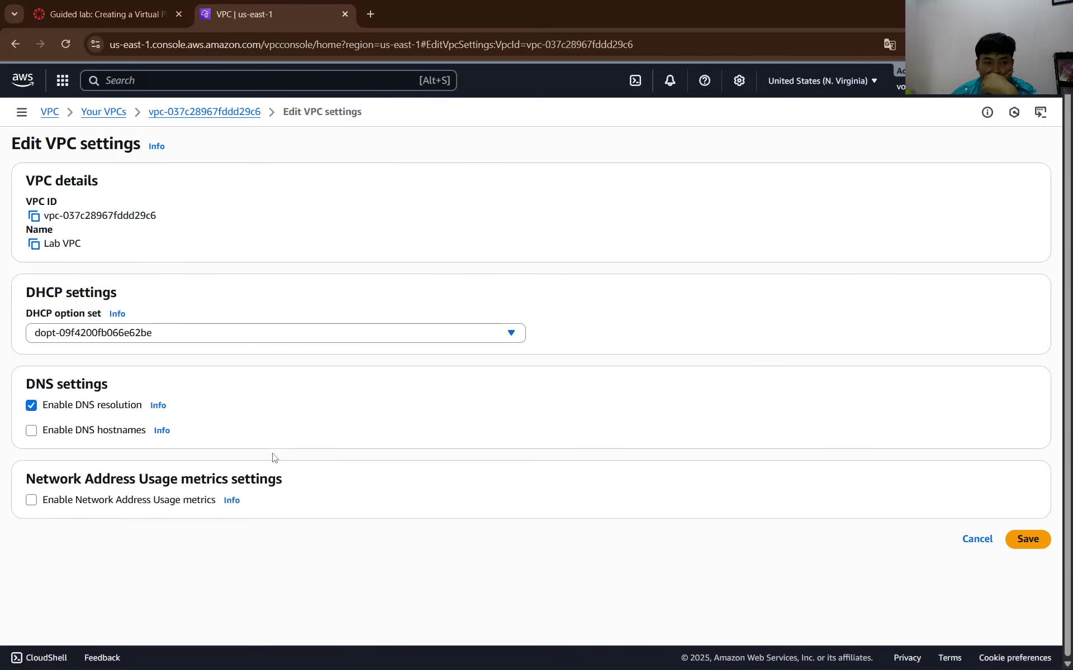
pyautogui.click(140, 14)
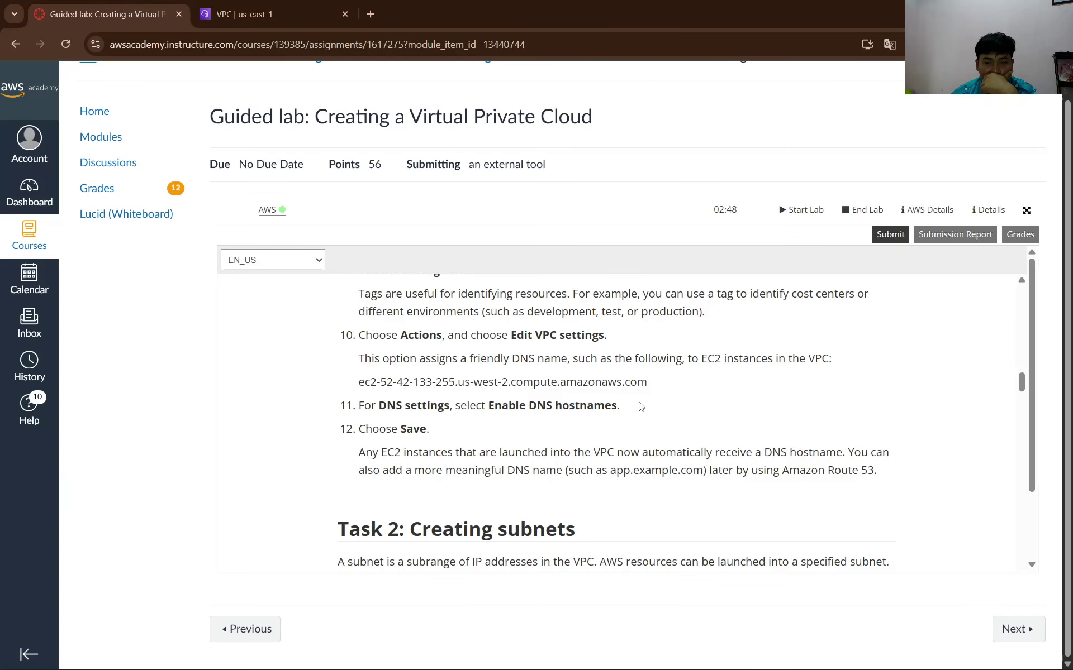
# Open Google Translate at translate.google.co.id in a new browser tab, ready for English to Indonesian text.
pyautogui.moveTo(660, 383); pyautogui.dragTo(374, 330)
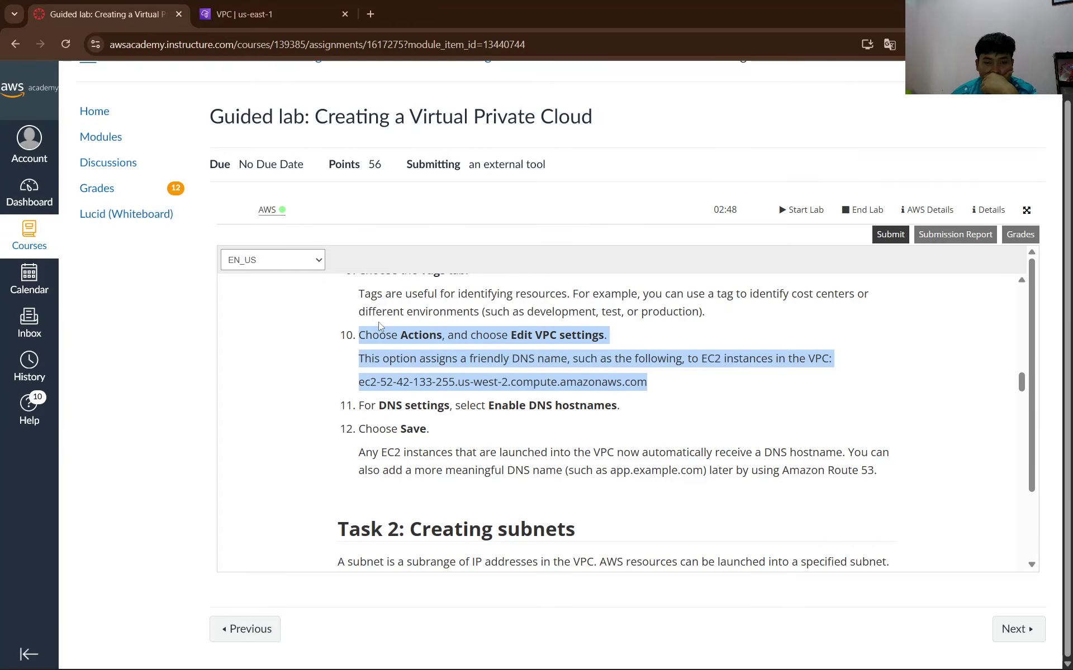
pyautogui.rightClick(388, 337)
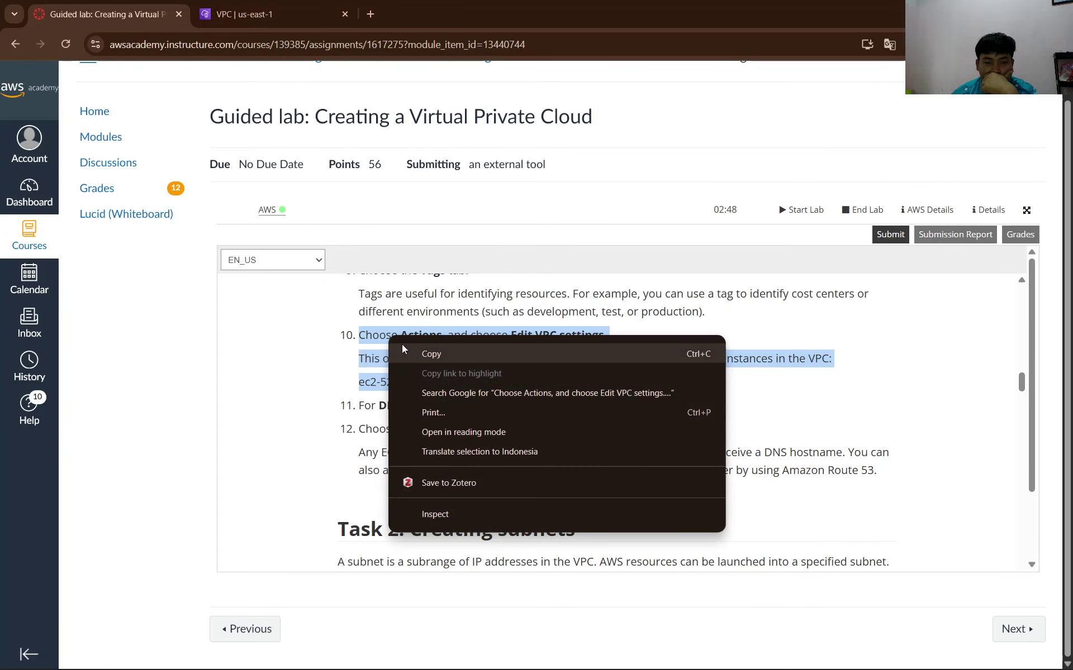
pyautogui.click(369, 16)
pyautogui.write('translate.google.co.id/?hl=id')
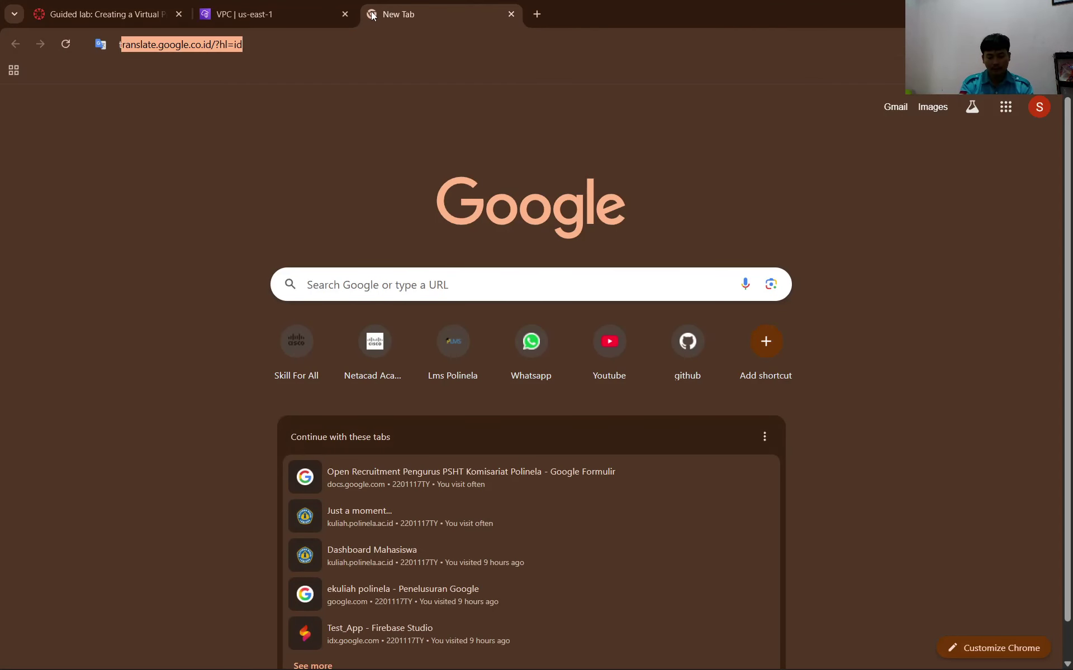
pyautogui.press('Return')
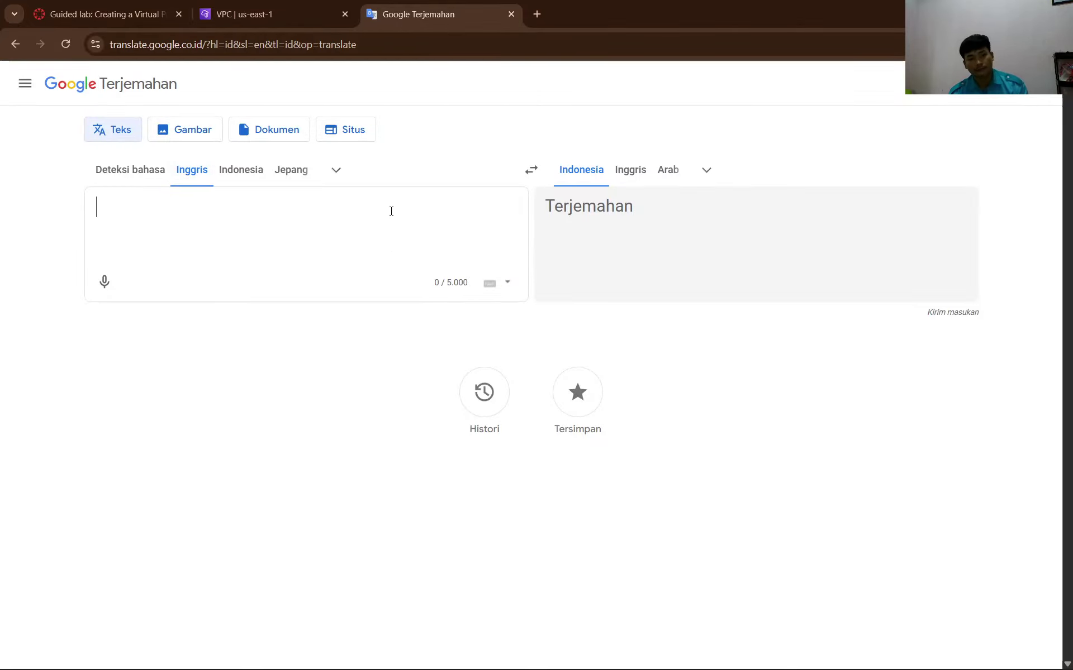
# Copy lab instruction 10 about the VPC settings and translate it from English to Indonesian in Google Translate.
pyautogui.click(294, 5)
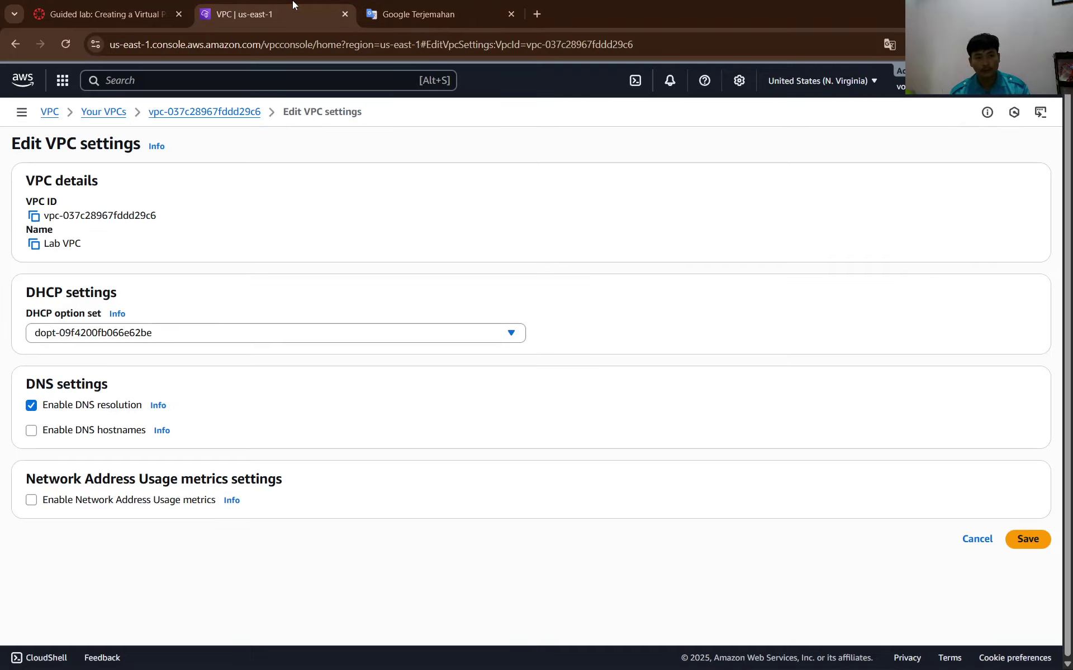
pyautogui.click(101, 8)
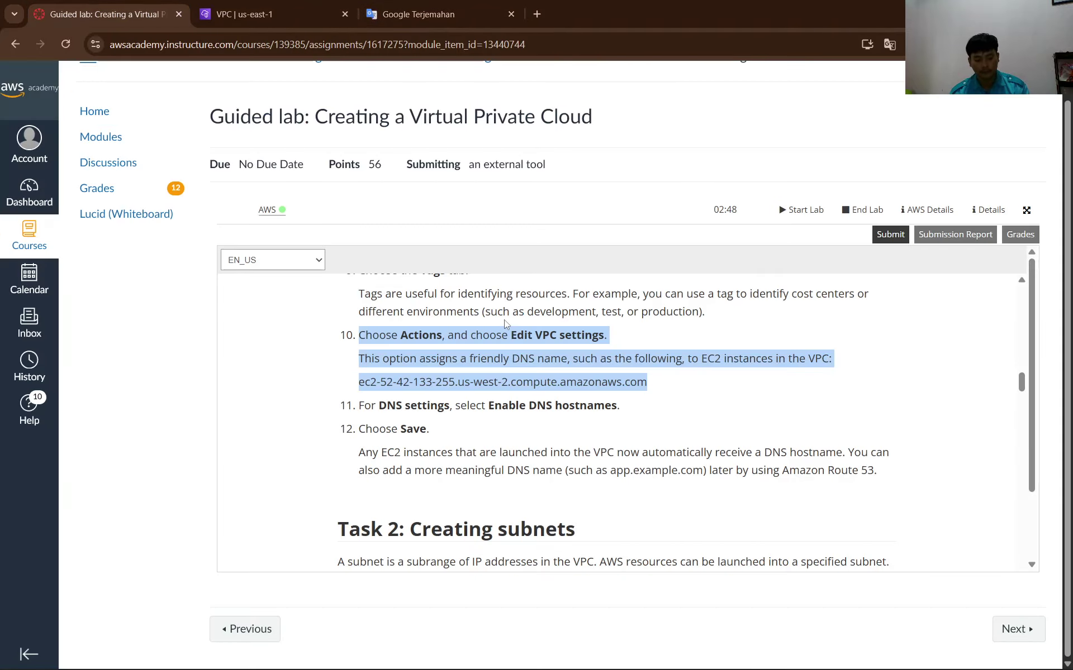
pyautogui.click(400, 16)
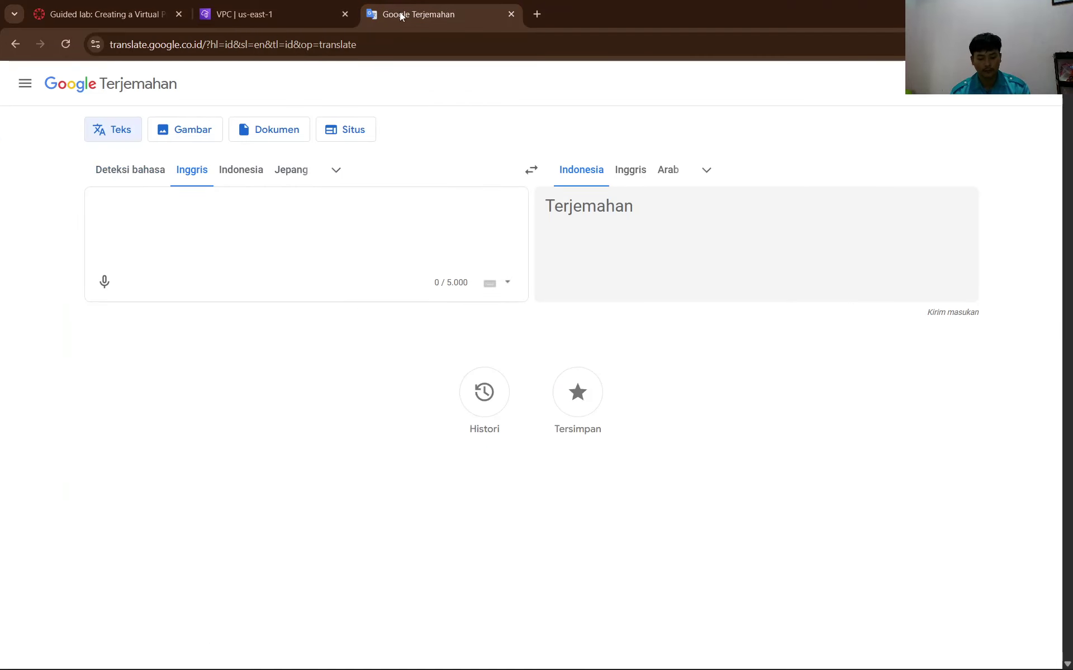
pyautogui.rightClick(280, 220)
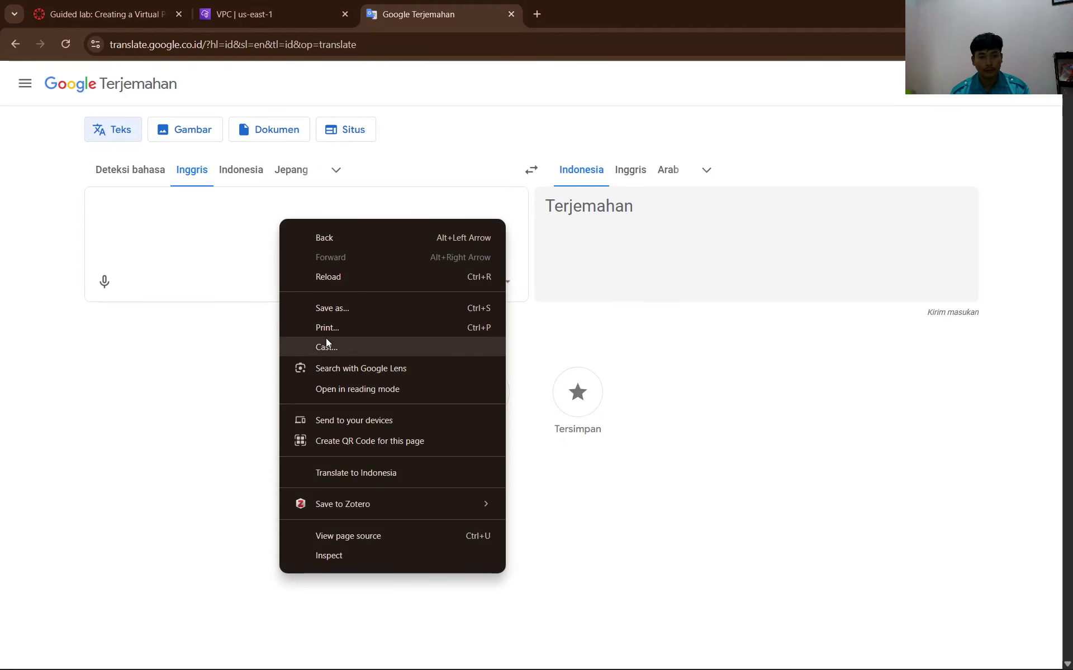
pyautogui.click(109, 7)
pyautogui.click(109, 6)
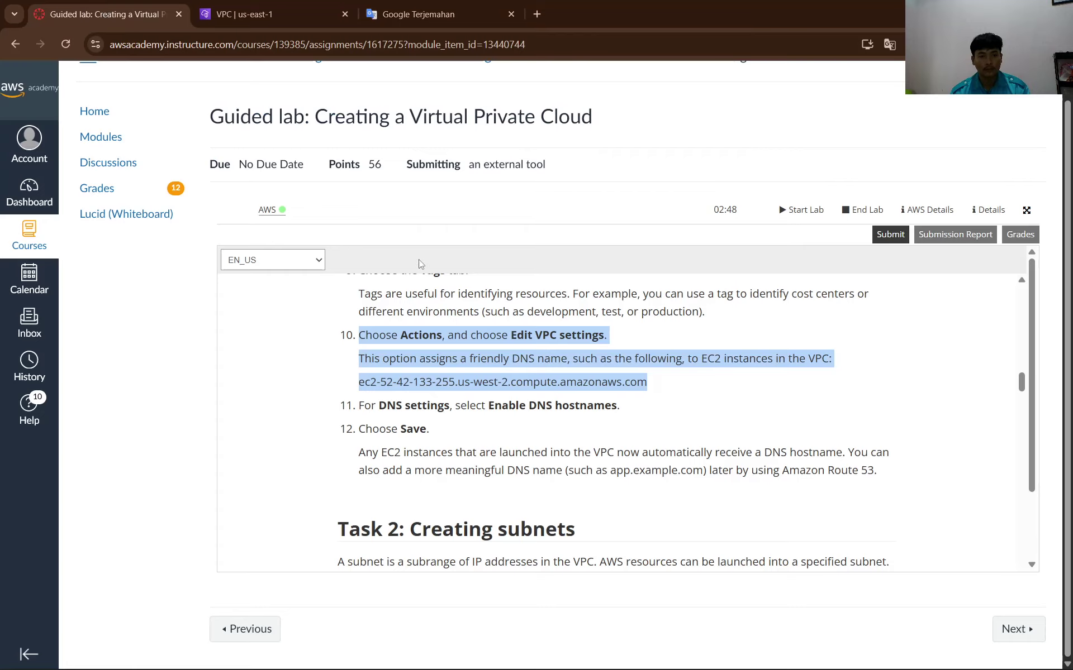
pyautogui.rightClick(552, 357)
pyautogui.click(579, 365)
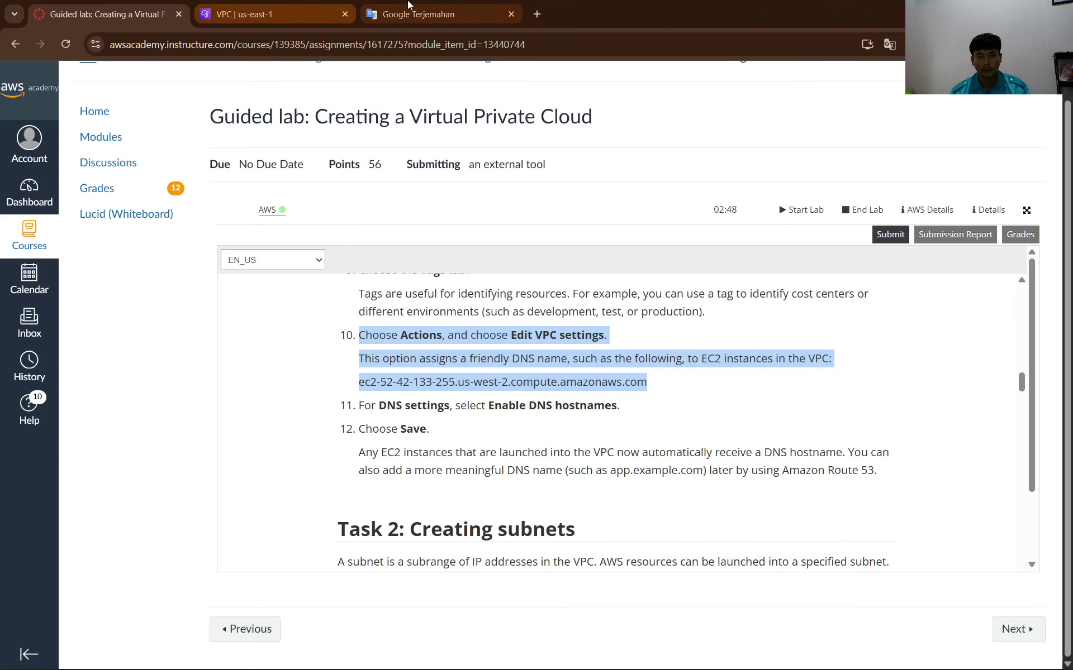
pyautogui.click(425, 14)
pyautogui.hotkey('ctrl', 'v')
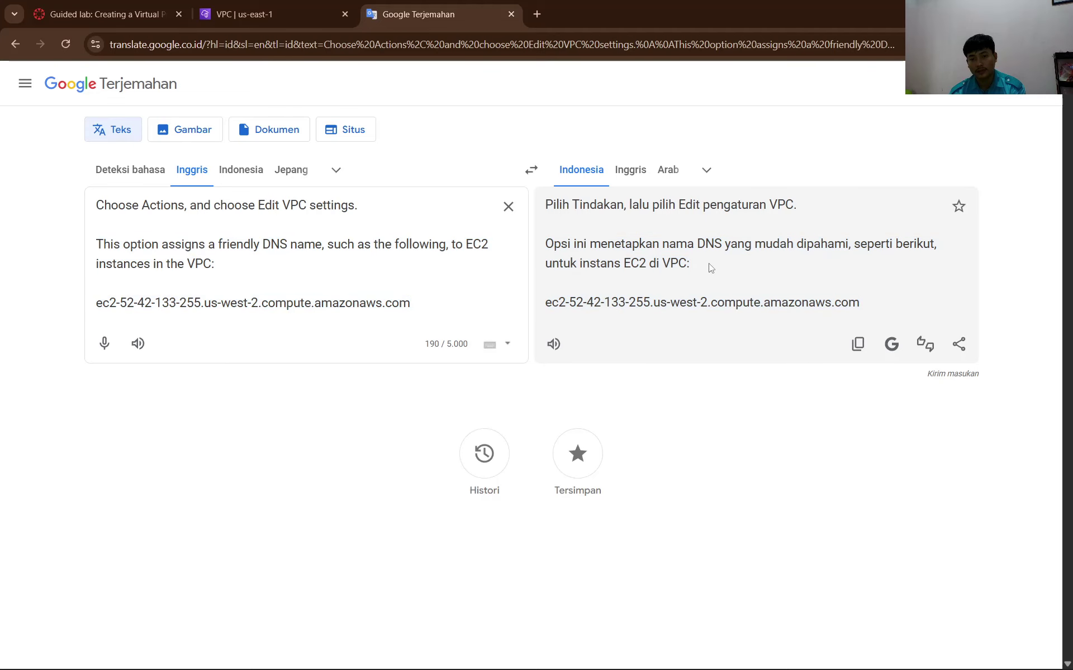
# Compare lab instructions 10 to 12 with the DHCP option set and DNS settings of Lab VPC.
pyautogui.click(229, 7)
pyautogui.click(124, 7)
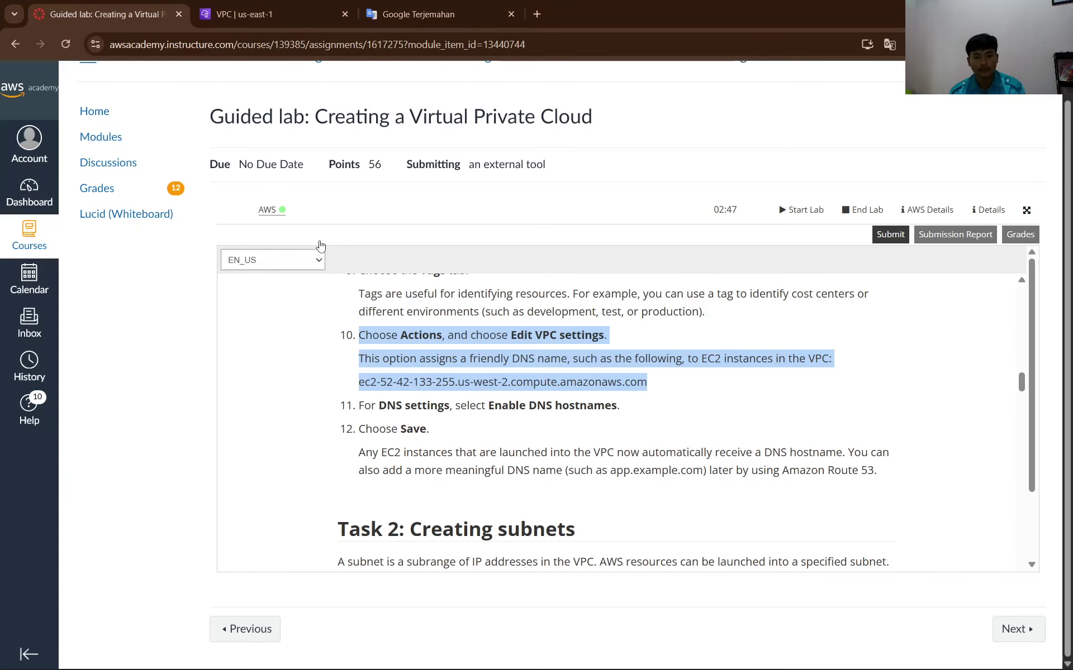
pyautogui.click(633, 403)
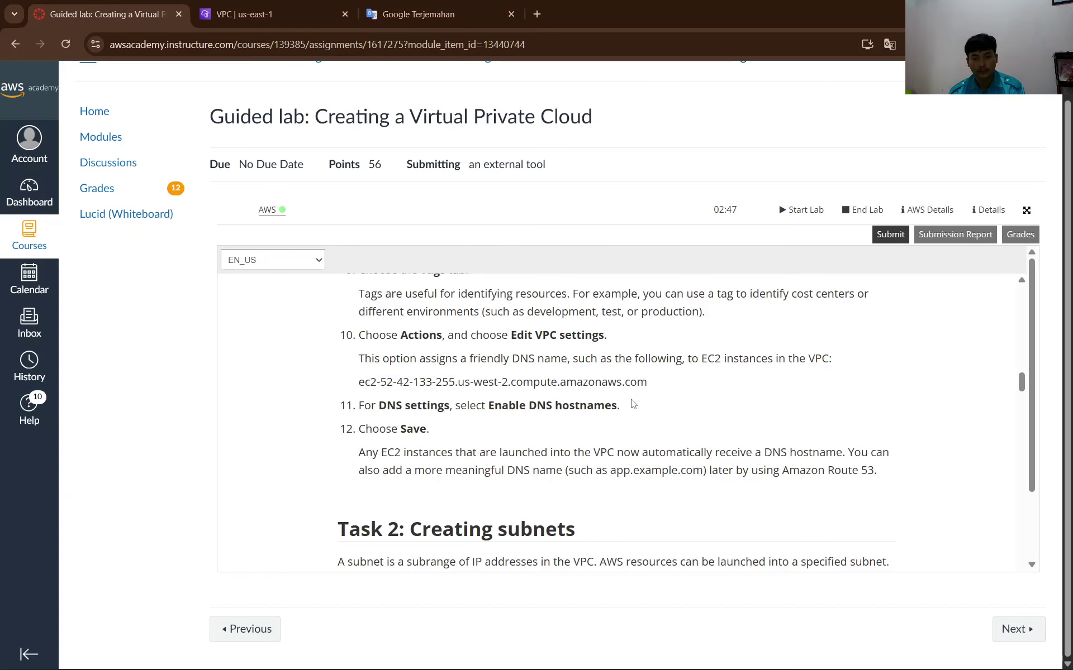
pyautogui.click(313, 13)
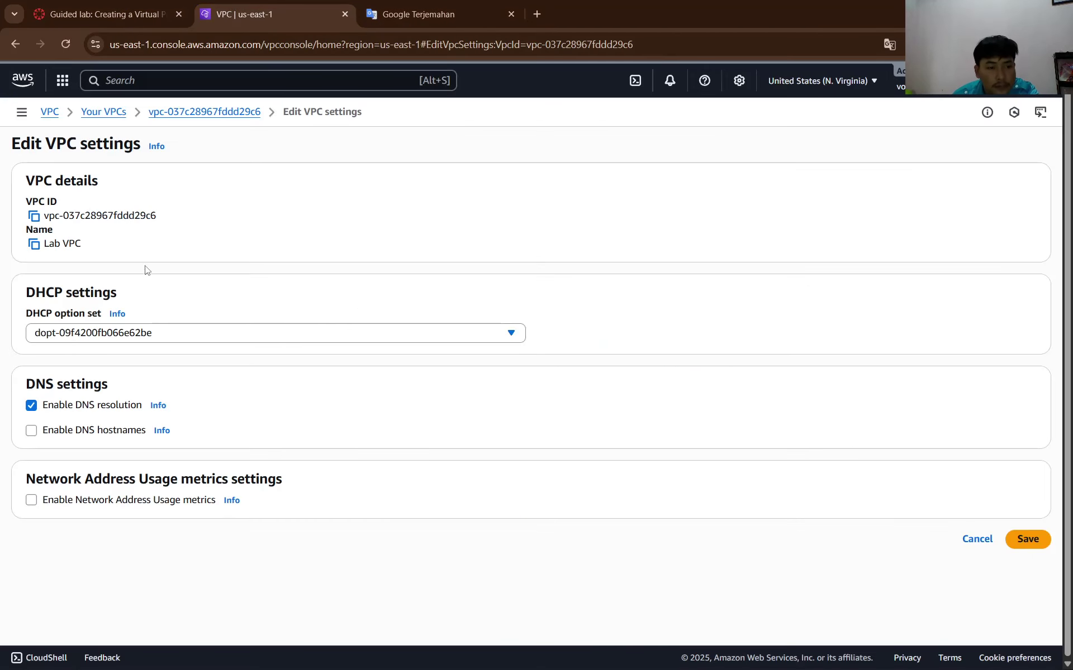
pyautogui.click(156, 332)
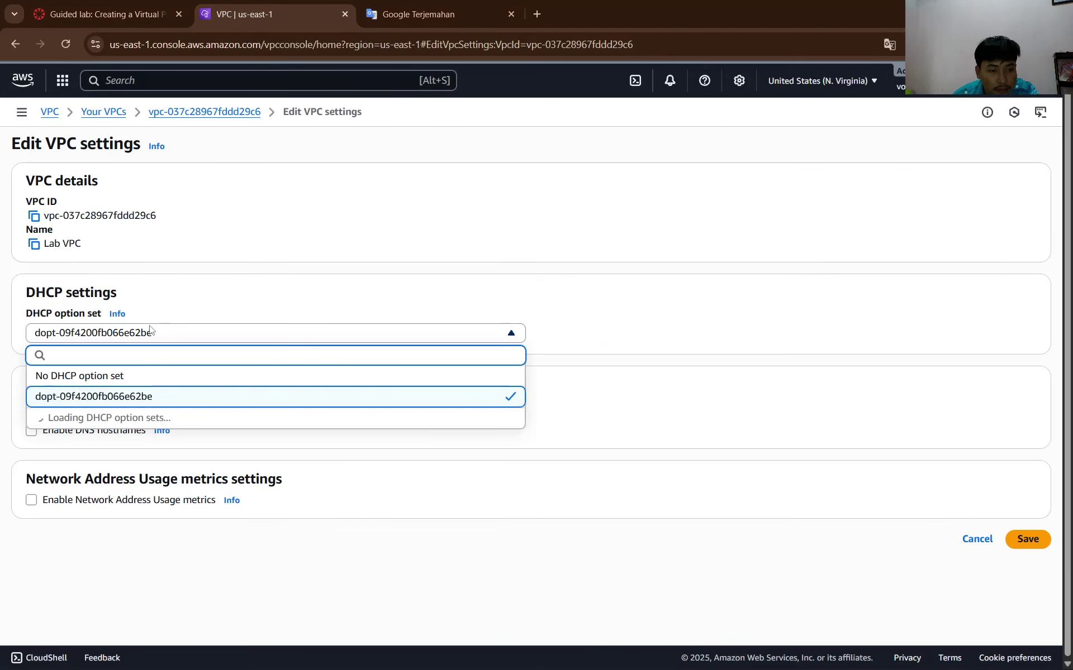
pyautogui.click(155, 293)
pyautogui.click(103, 14)
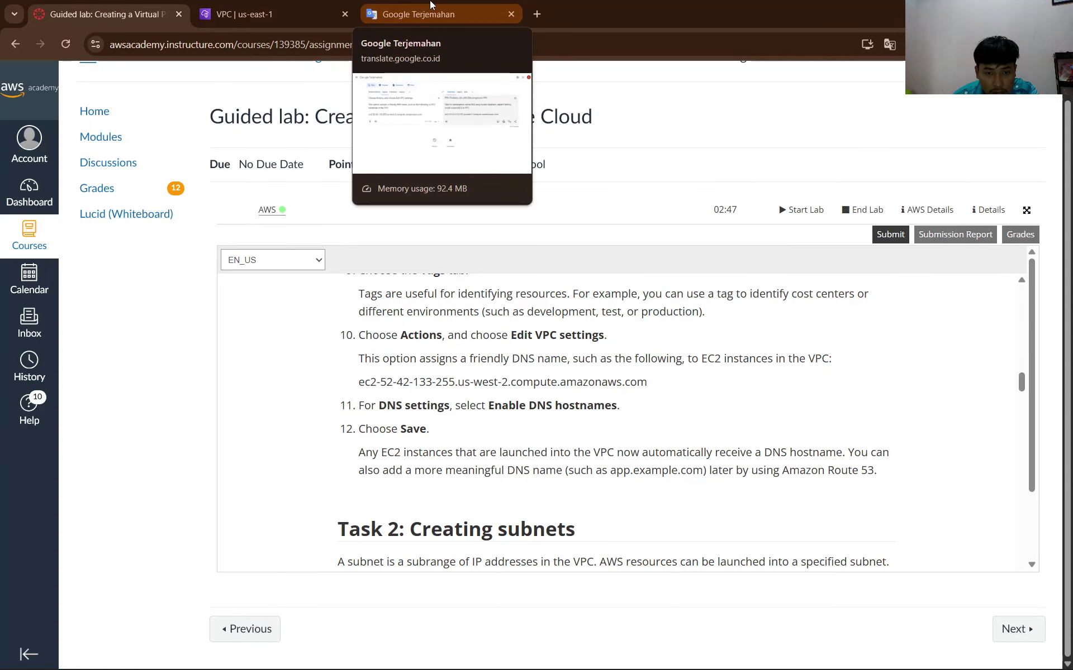
pyautogui.click(294, 6)
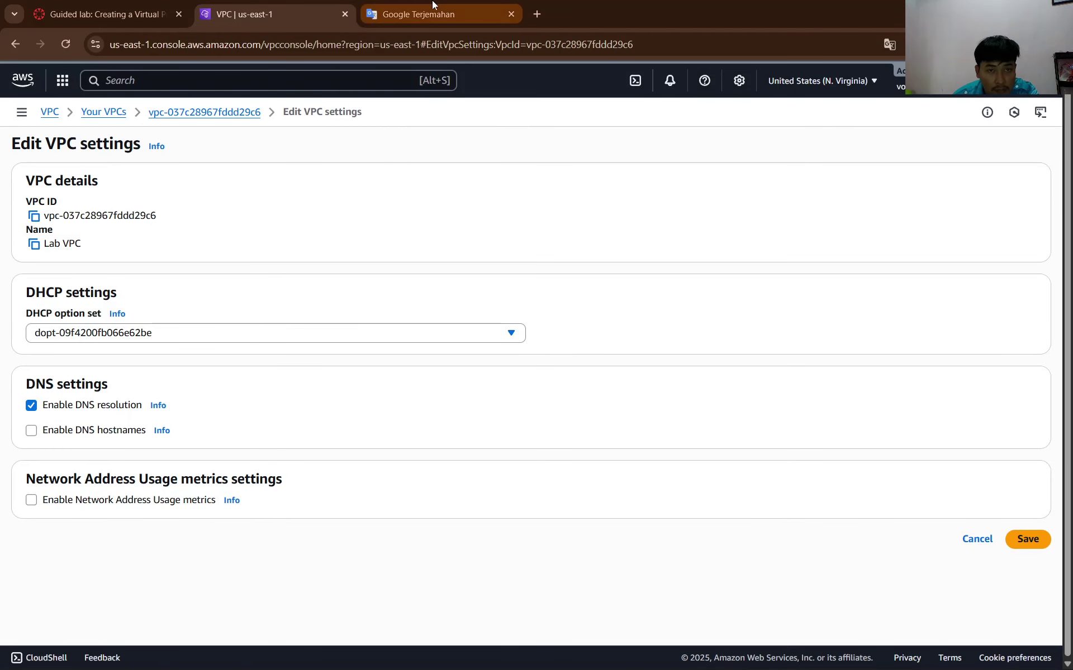
pyautogui.click(103, 14)
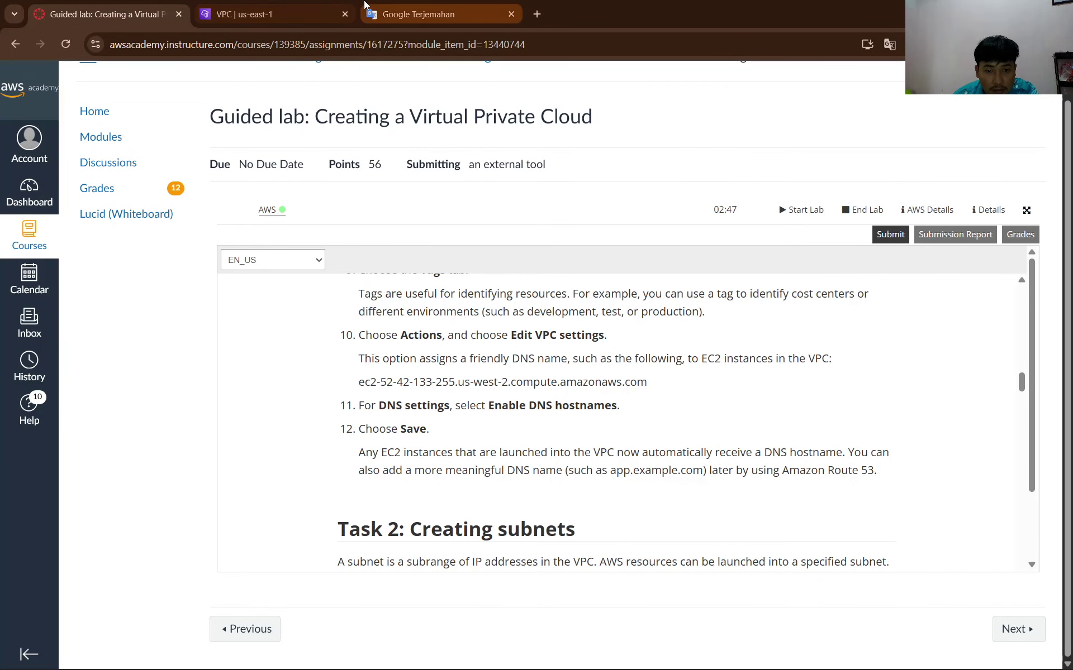
pyautogui.click(274, 14)
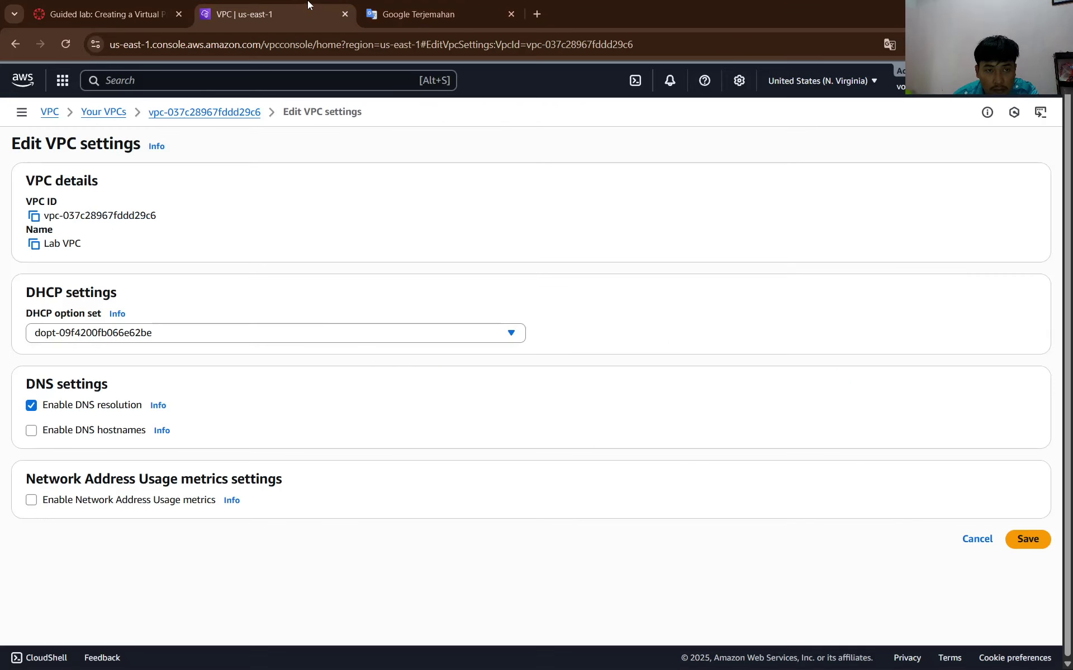
# Enable DNS hostnames for Lab VPC and recheck the form, including the DHCP option set, against the lab instructions.
pyautogui.click(47, 433)
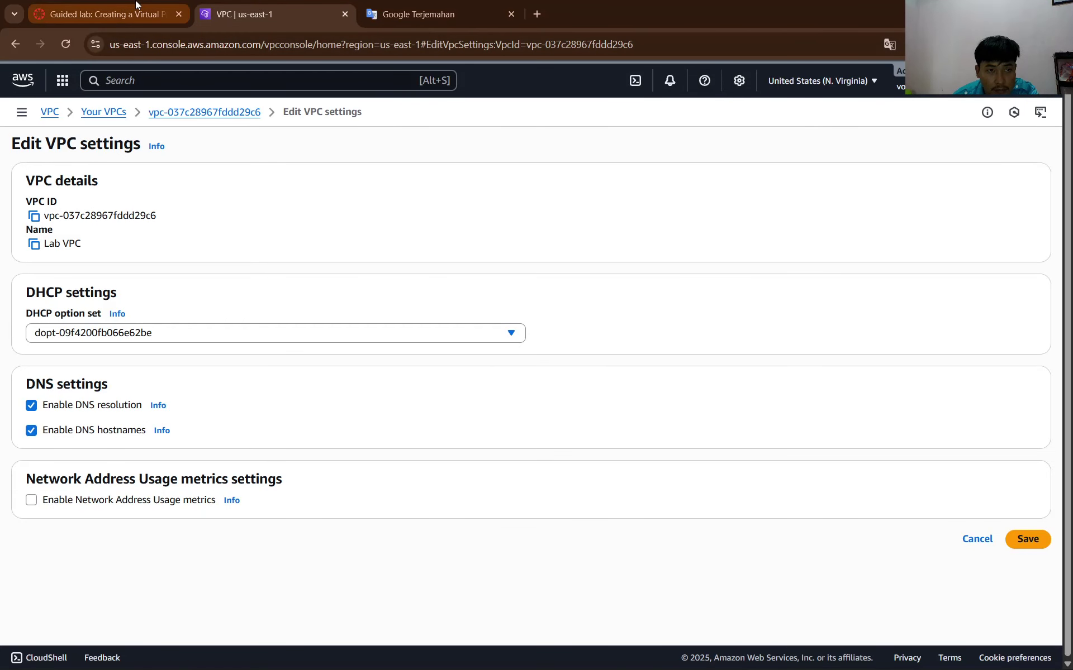
pyautogui.click(106, 14)
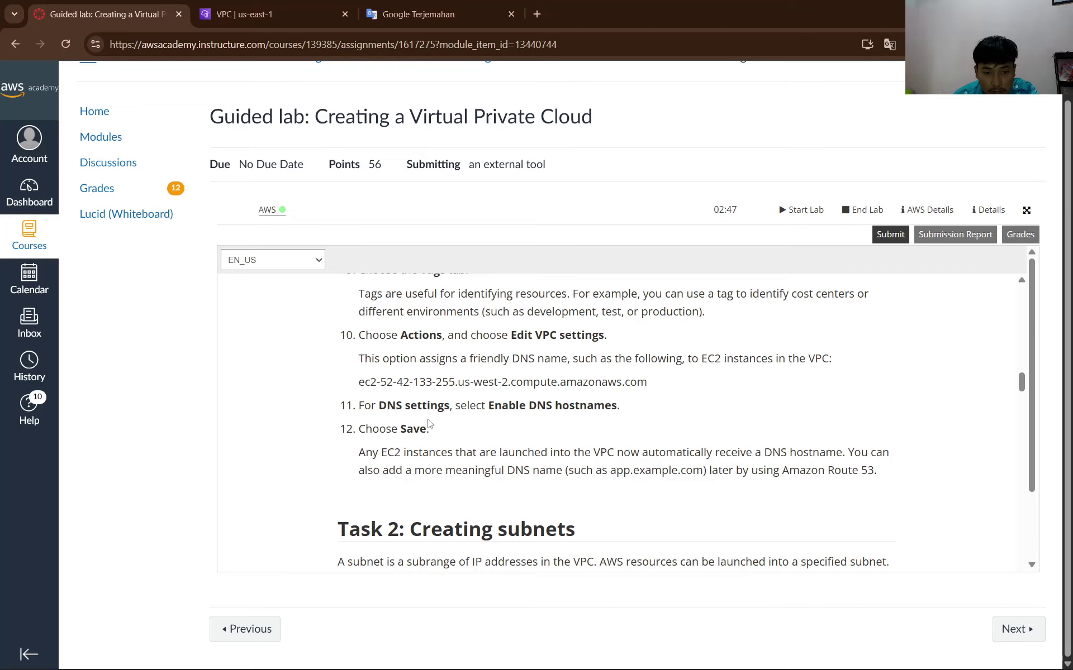
pyautogui.scroll(1, 429, 425)
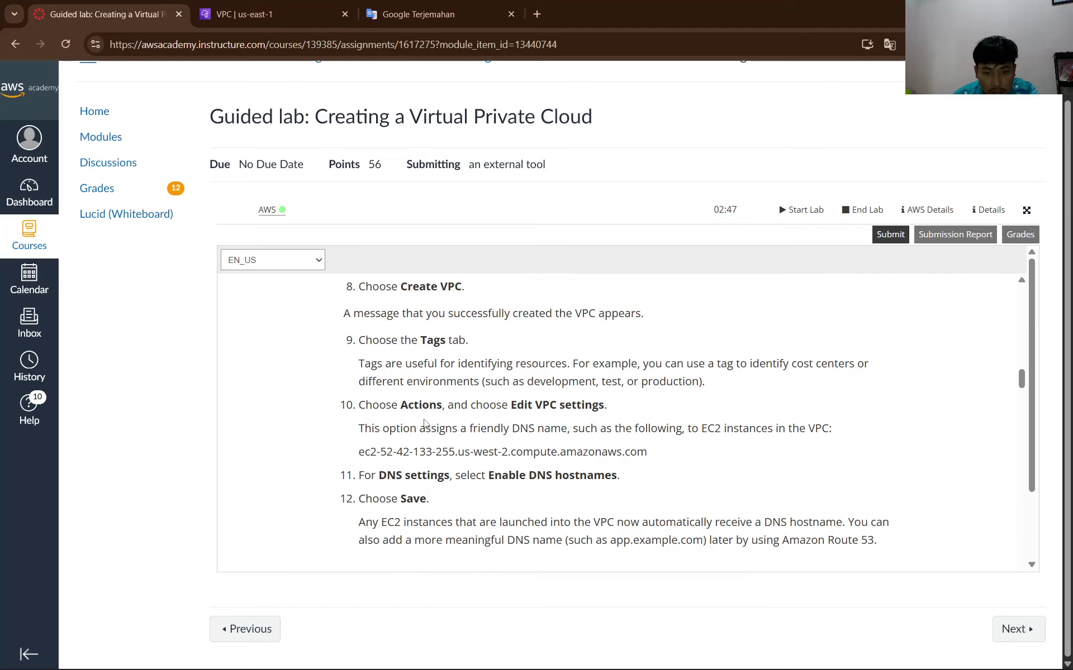
pyautogui.click(249, 15)
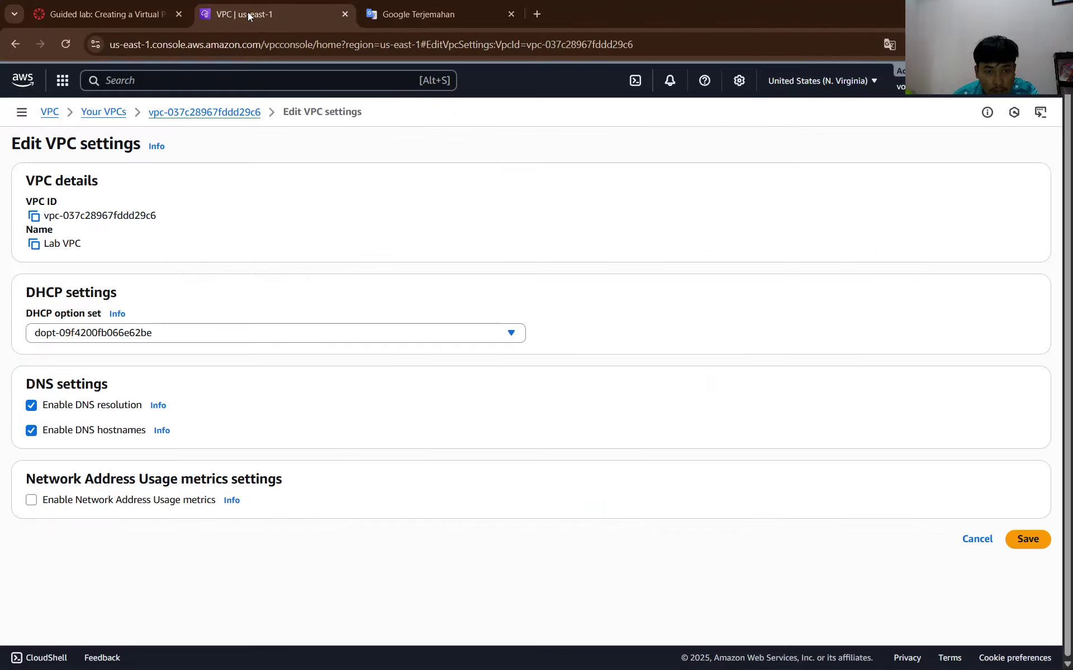
pyautogui.click(186, 335)
pyautogui.click(185, 335)
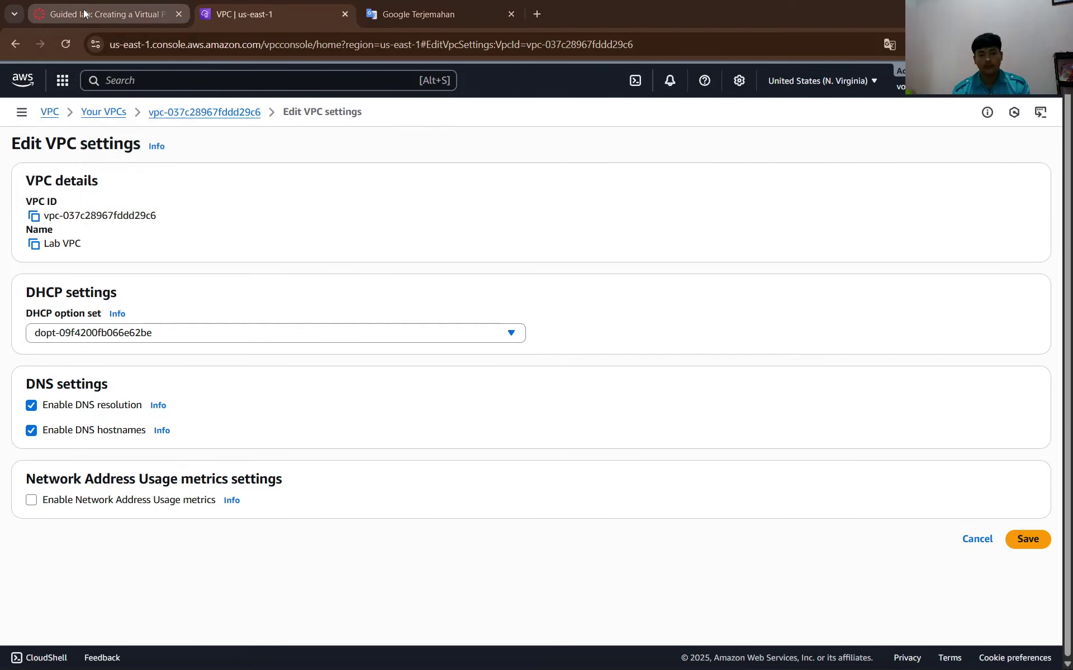
pyautogui.hotkey('alt', 'Tab')
pyautogui.hotkey('alt', 'Tab')
pyautogui.click(1056, 539)
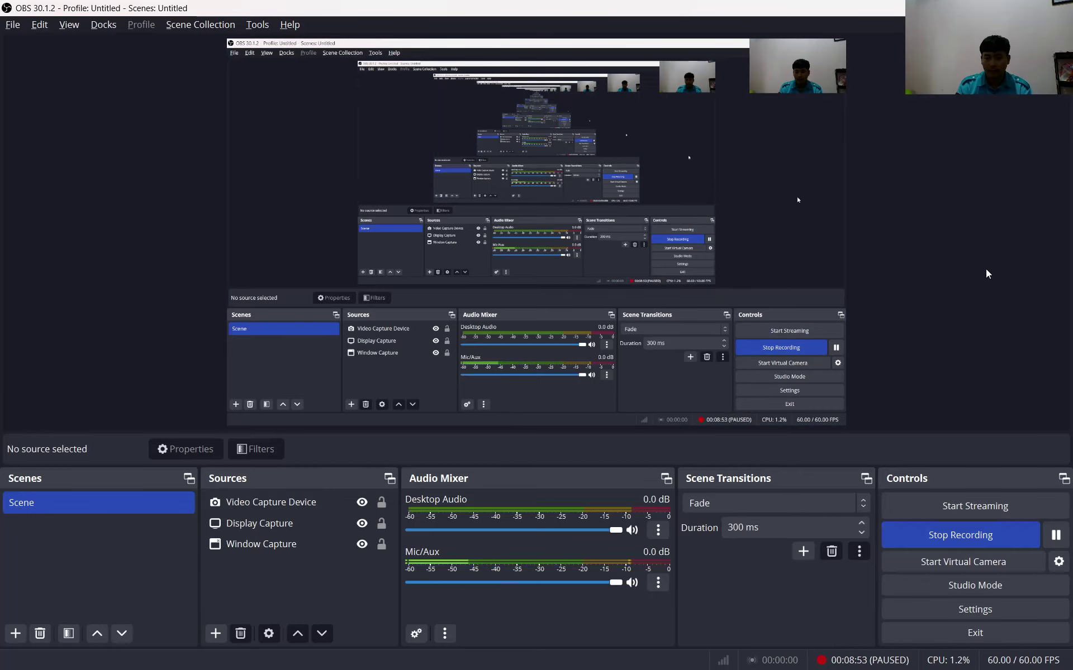
pyautogui.hotkey('alt', 'Tab')
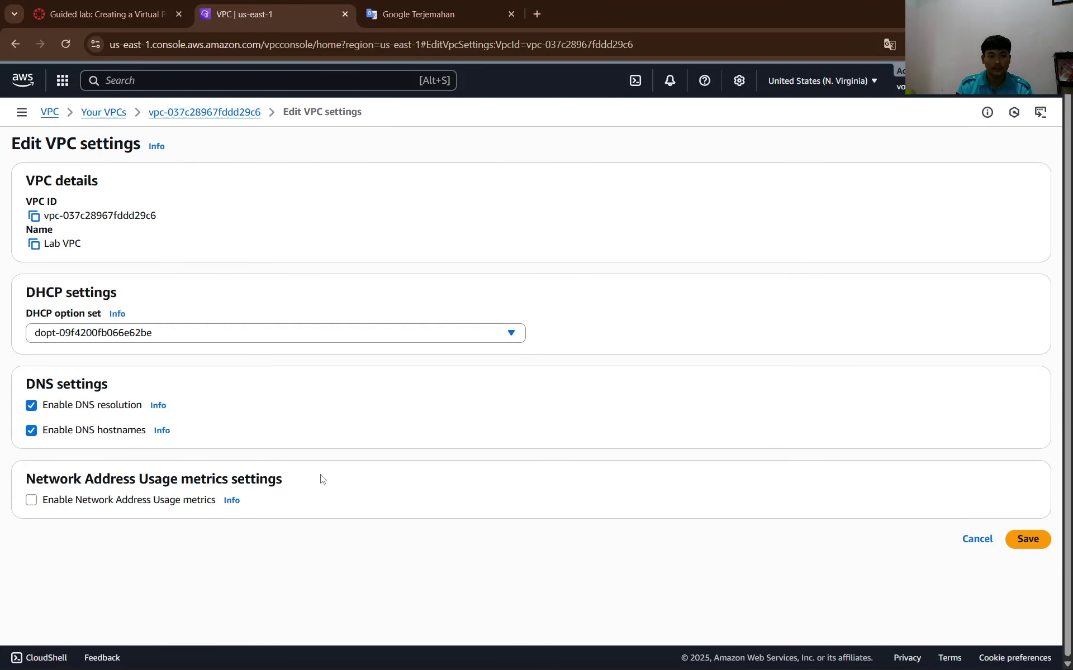
# Save the edited VPC settings of Lab VPC.
pyautogui.click(1027, 539)
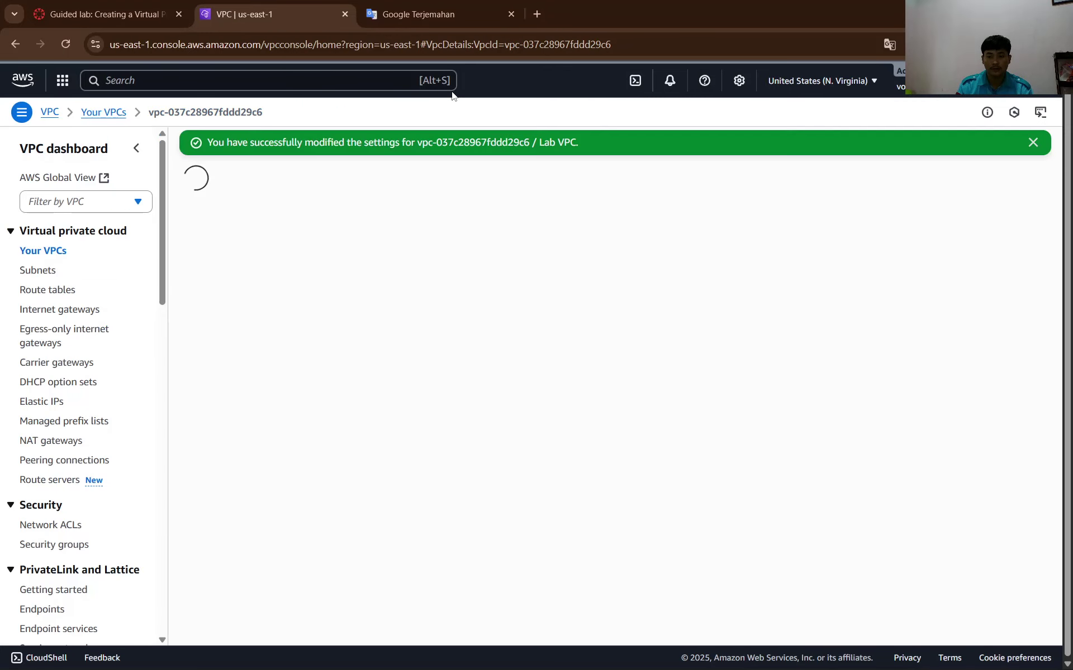
pyautogui.hotkey('alt', 'Tab')
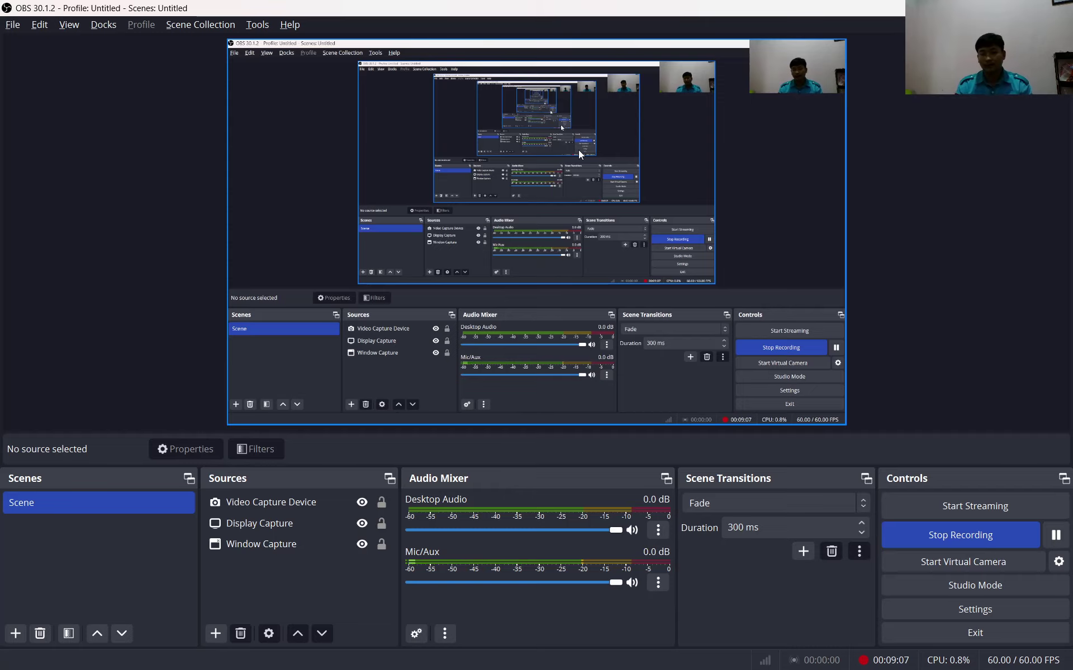
pyautogui.hotkey('alt', 'Tab')
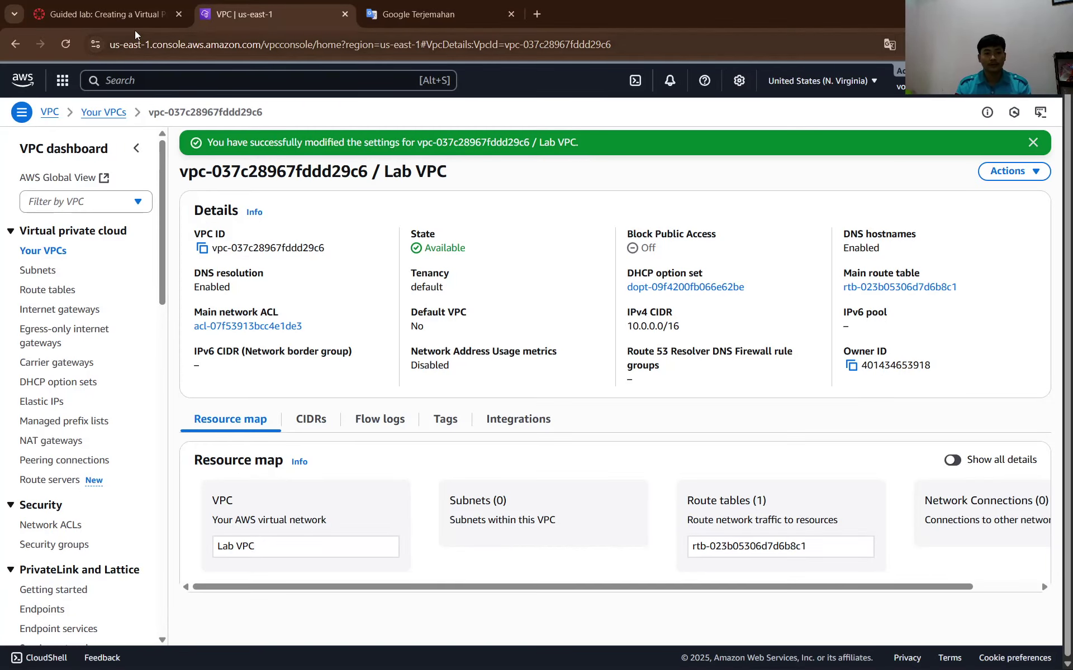
# Copy the introduction of Task 2: Creating subnets, translate it into Indonesian in Google Translate and return to the lab page.
pyautogui.hotkey('ctrl', 'shift', 'Tab')
pyautogui.scroll(-2, 452, 326)
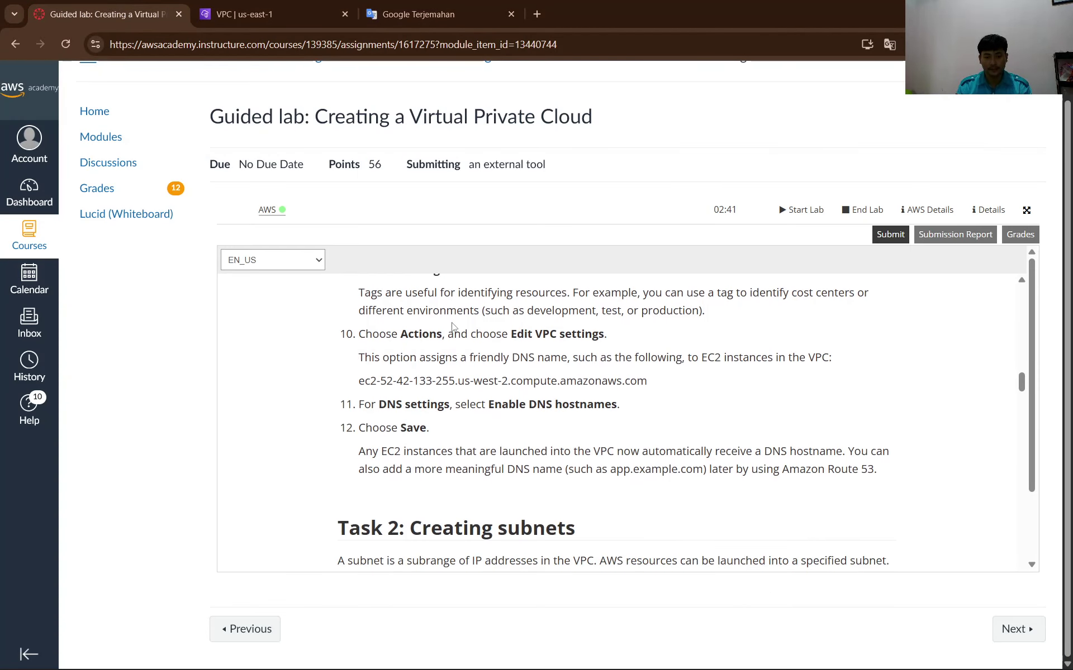
pyautogui.scroll(-2, 389, 384)
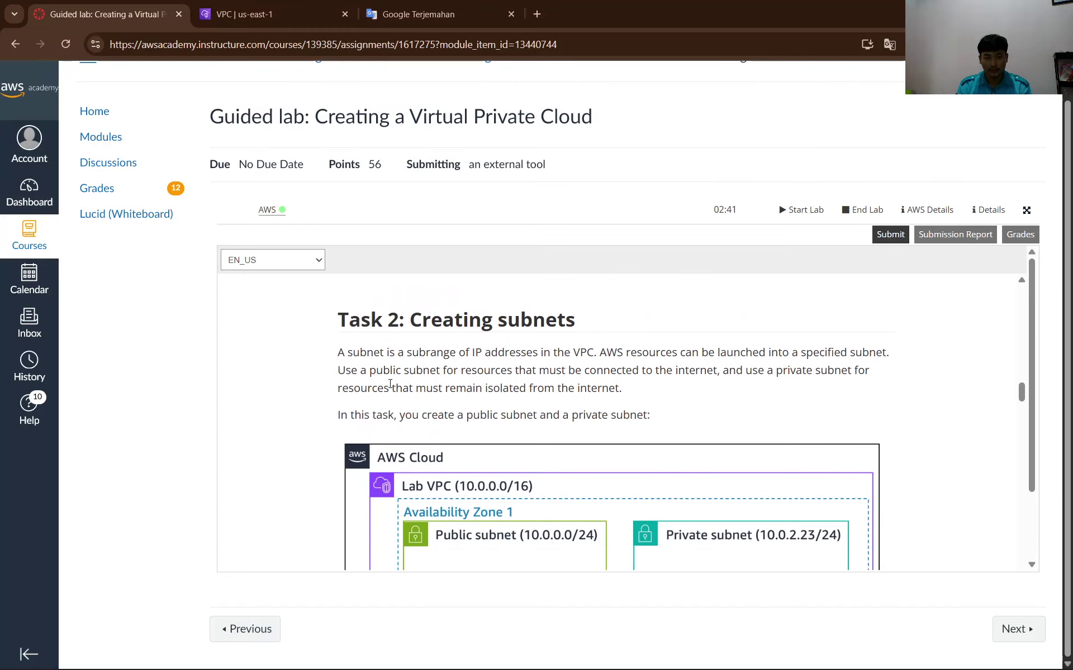
pyautogui.moveTo(414, 325); pyautogui.dragTo(588, 319)
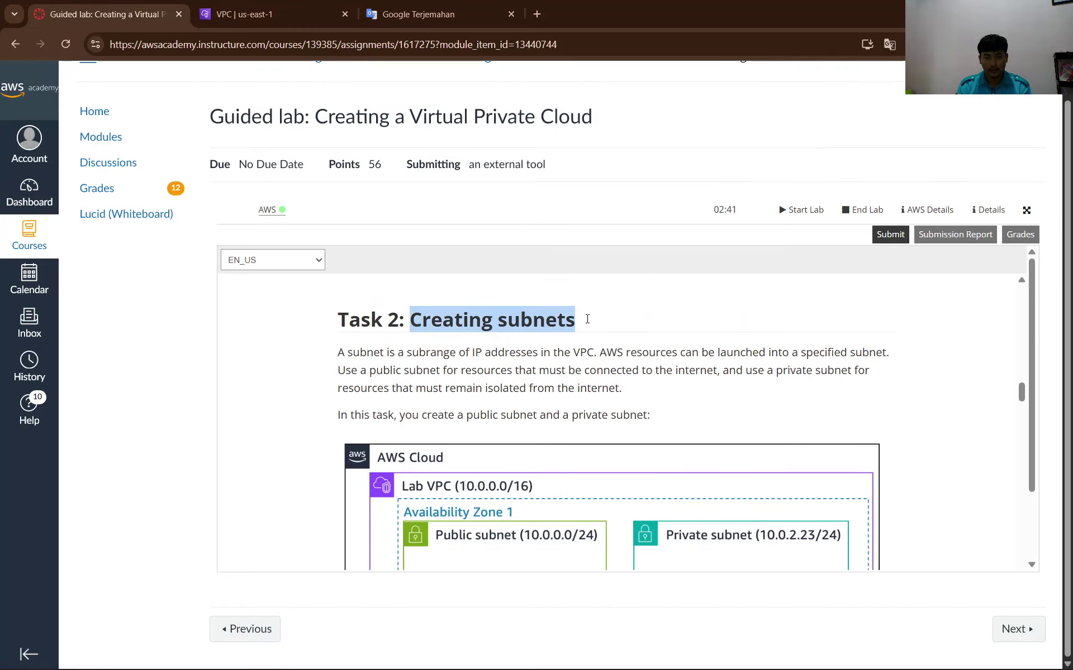
pyautogui.click(502, 356)
pyautogui.moveTo(334, 352); pyautogui.dragTo(686, 424)
pyautogui.hotkey('ctrl', 'c')
pyautogui.click(475, 16)
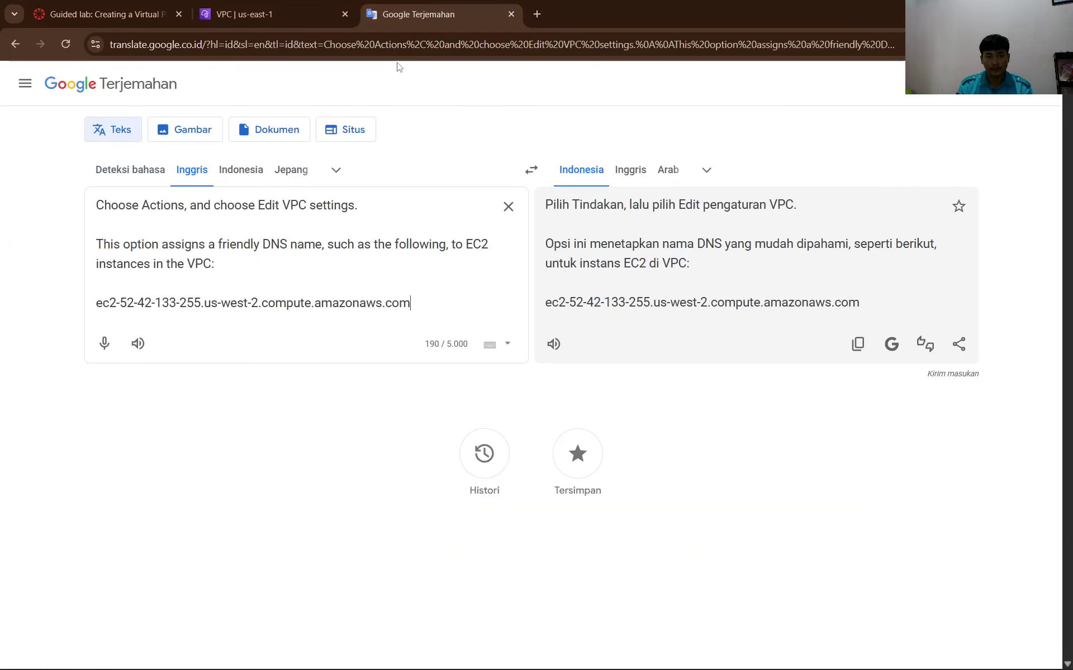
pyautogui.hotkey('ctrl', 'a')
pyautogui.hotkey('ctrl', 'v')
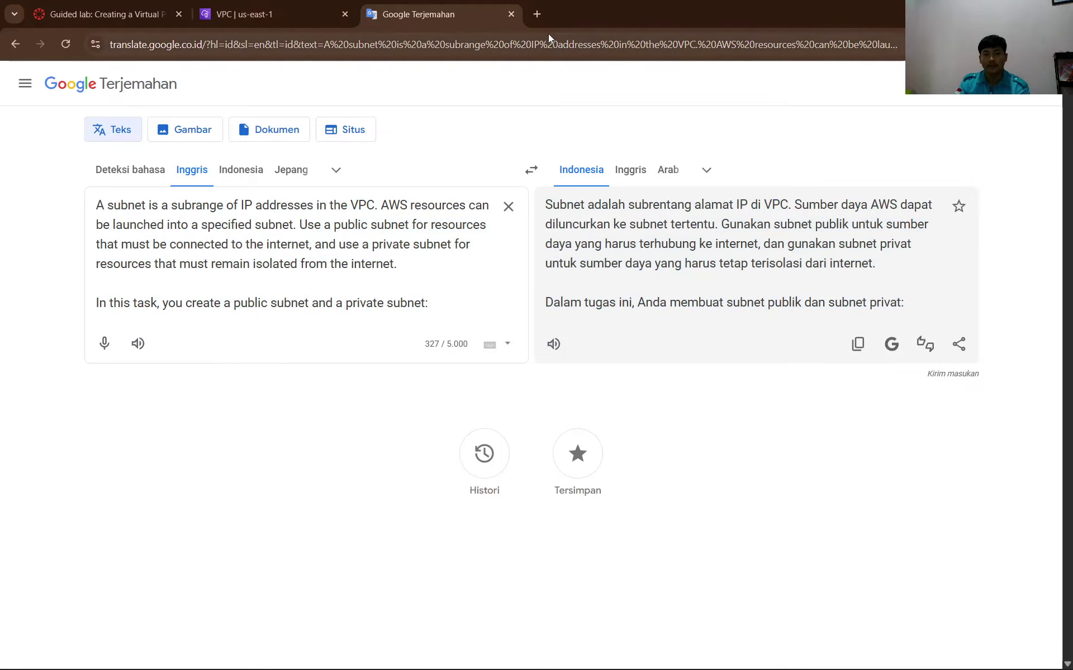
pyautogui.click(147, 14)
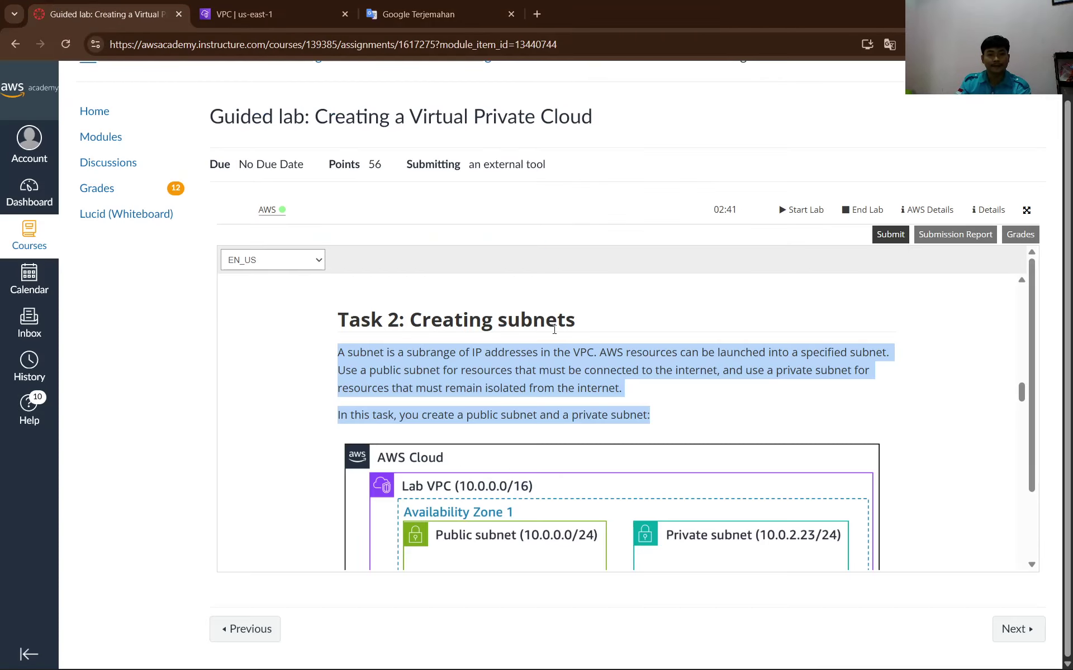
# Read the Task 2.1 instructions for creating a public subnet and open the Subnets page in the VPC console.
pyautogui.scroll(-3, 659, 379)
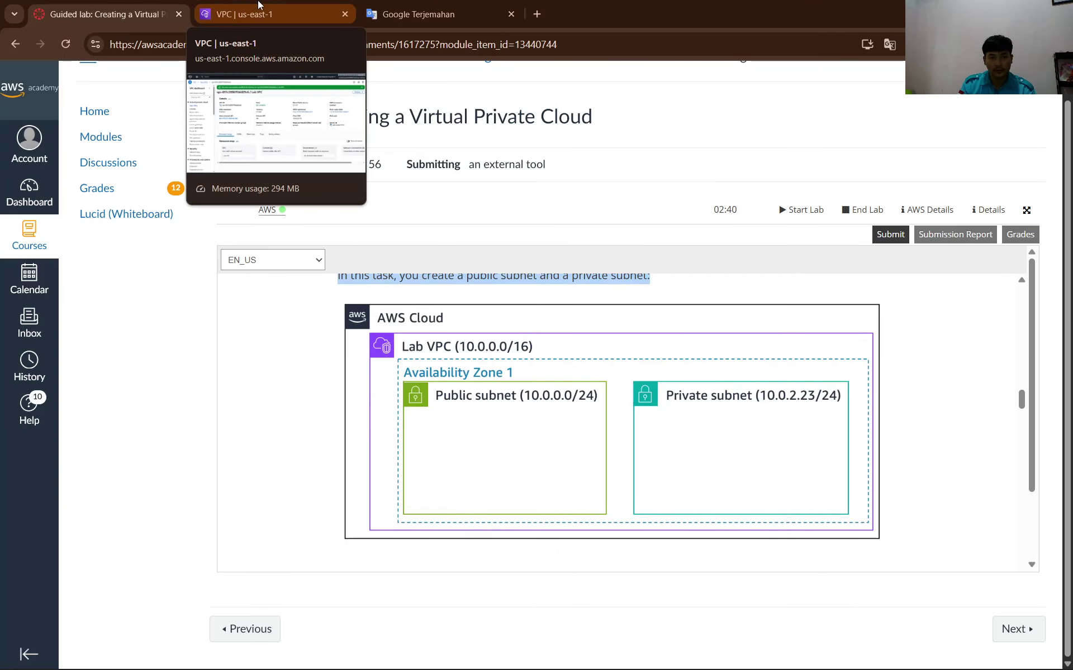
pyautogui.scroll(-4, 611, 472)
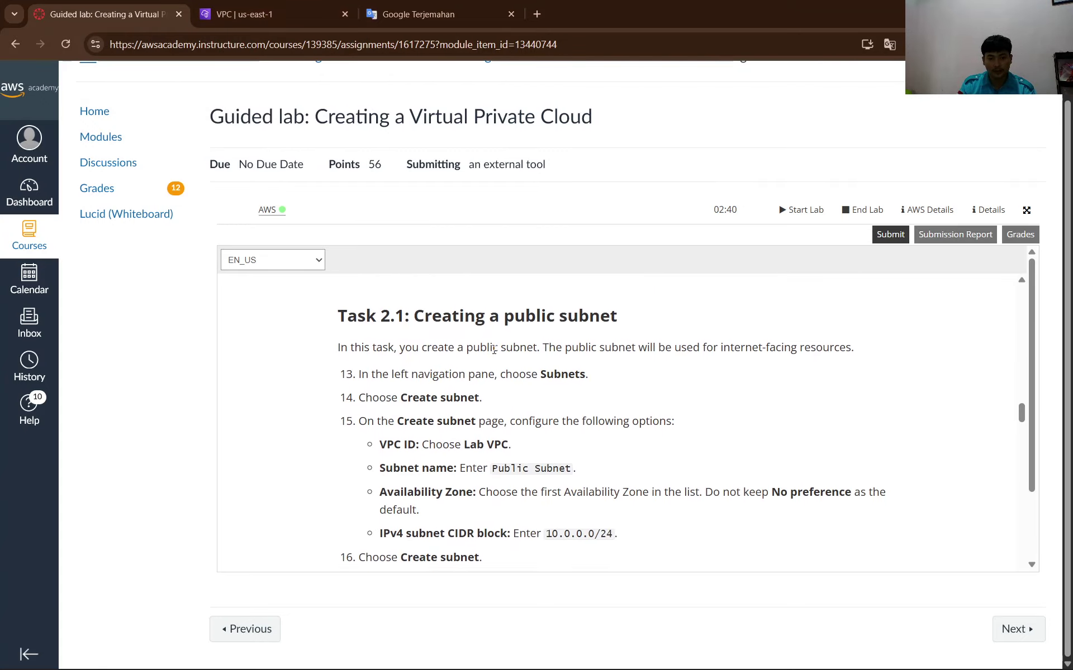
pyautogui.scroll(-1, 375, 328)
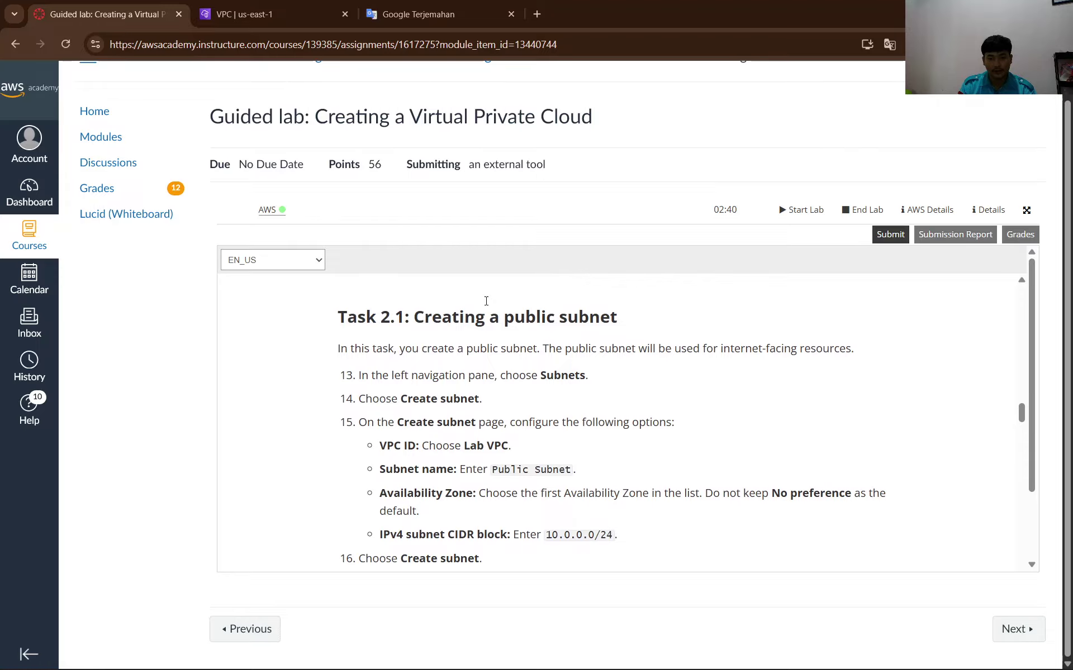
pyautogui.click(247, 8)
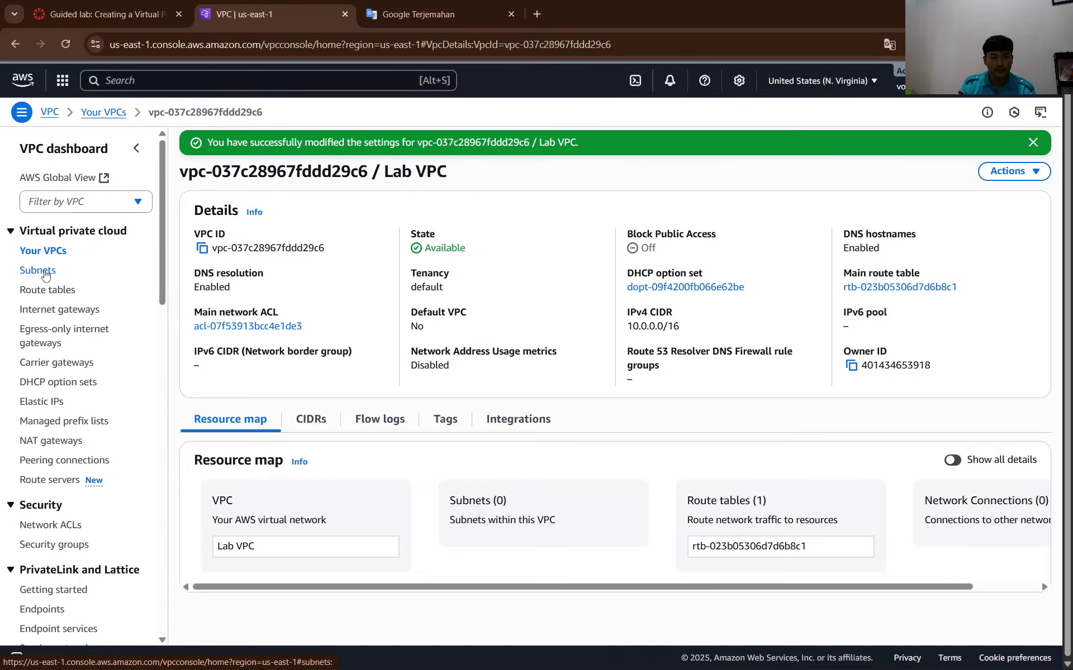
pyautogui.click(46, 274)
# Check lab instruction 15, start creating a new subnet and choose Lab VPC as its VPC.
pyautogui.click(103, 14)
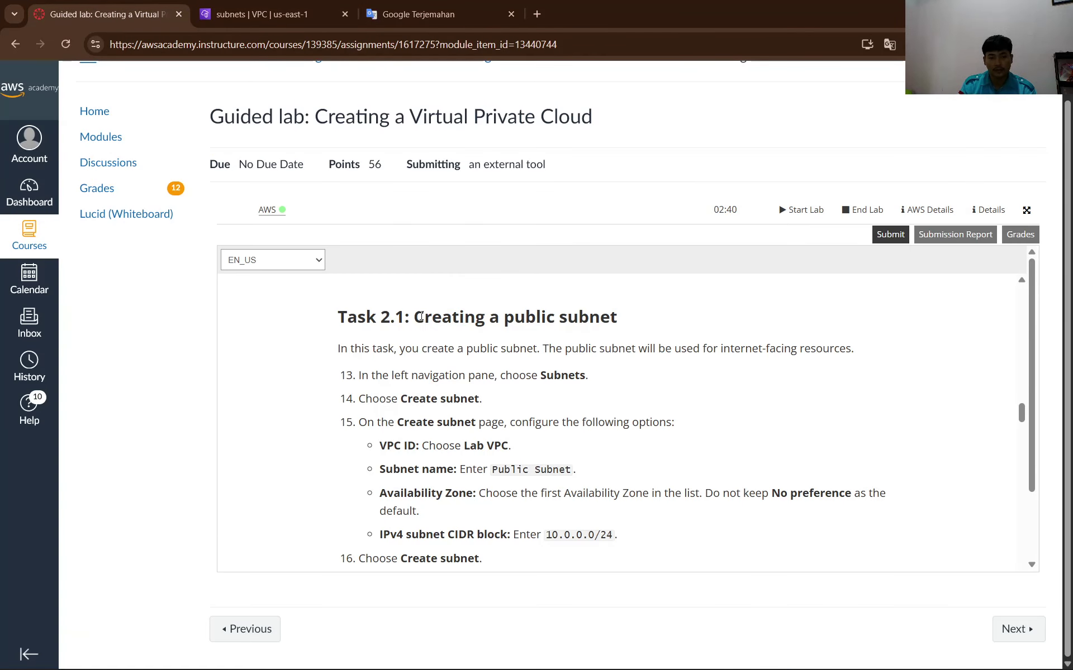
pyautogui.scroll(-3, 435, 445)
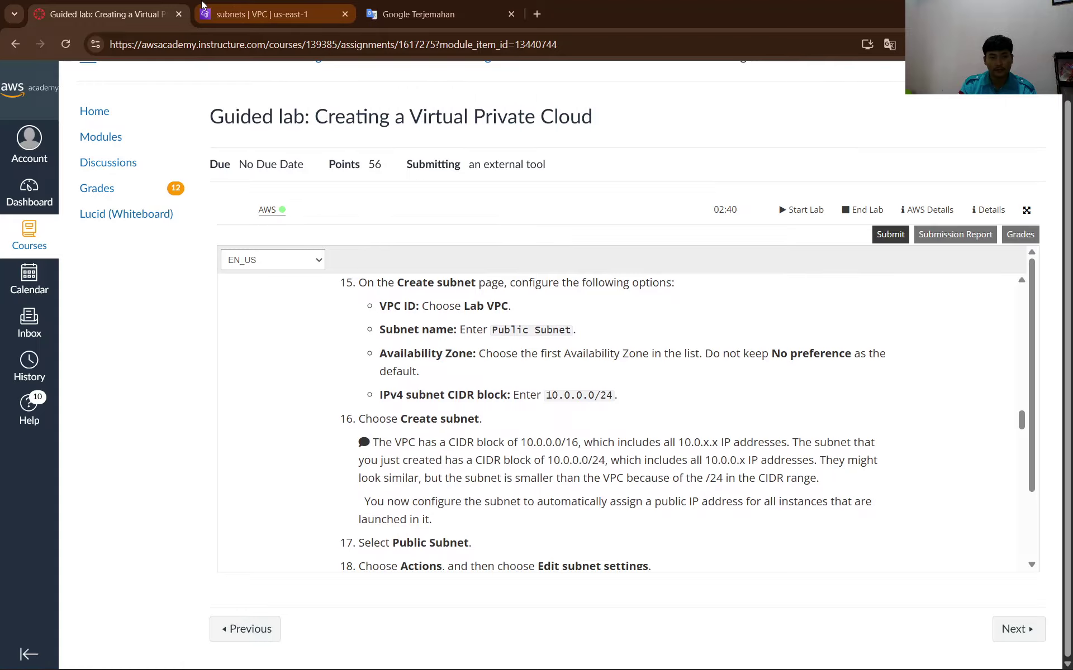
pyautogui.click(263, 14)
pyautogui.click(1000, 146)
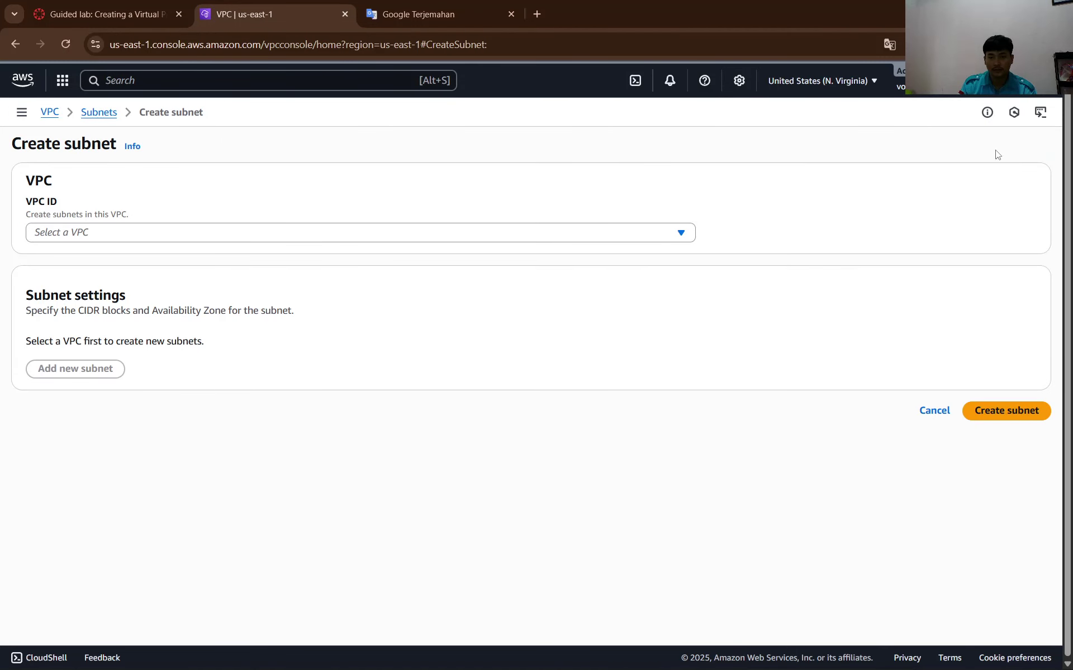
pyautogui.click(290, 235)
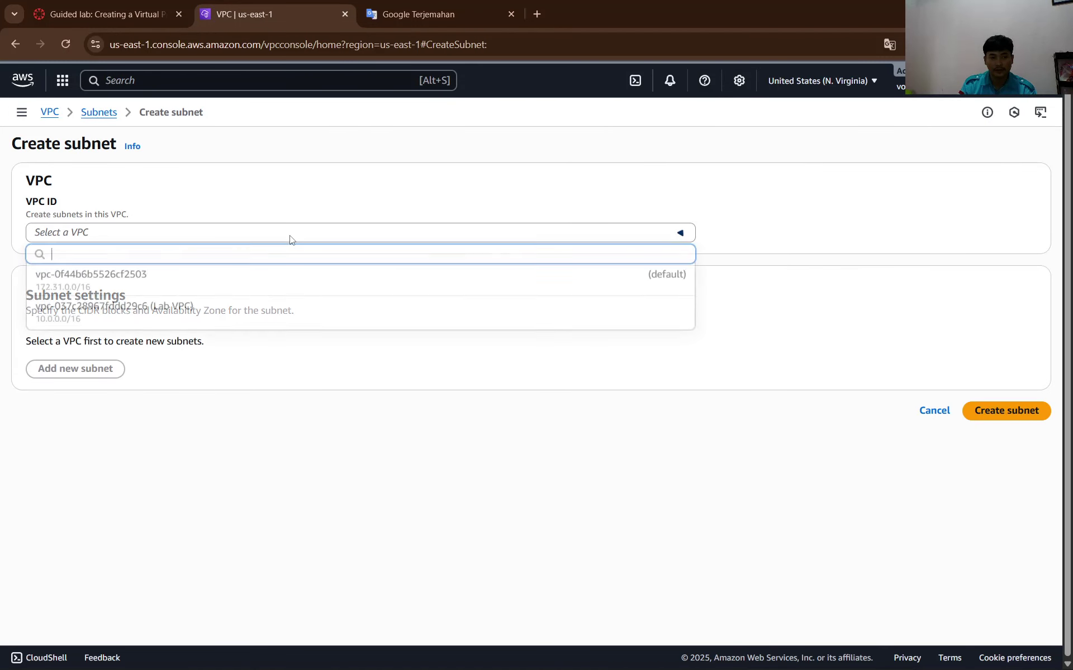
pyautogui.click(266, 313)
# Copy the subnet name from the lab instructions and name the new subnet Public Subnet.
pyautogui.click(103, 14)
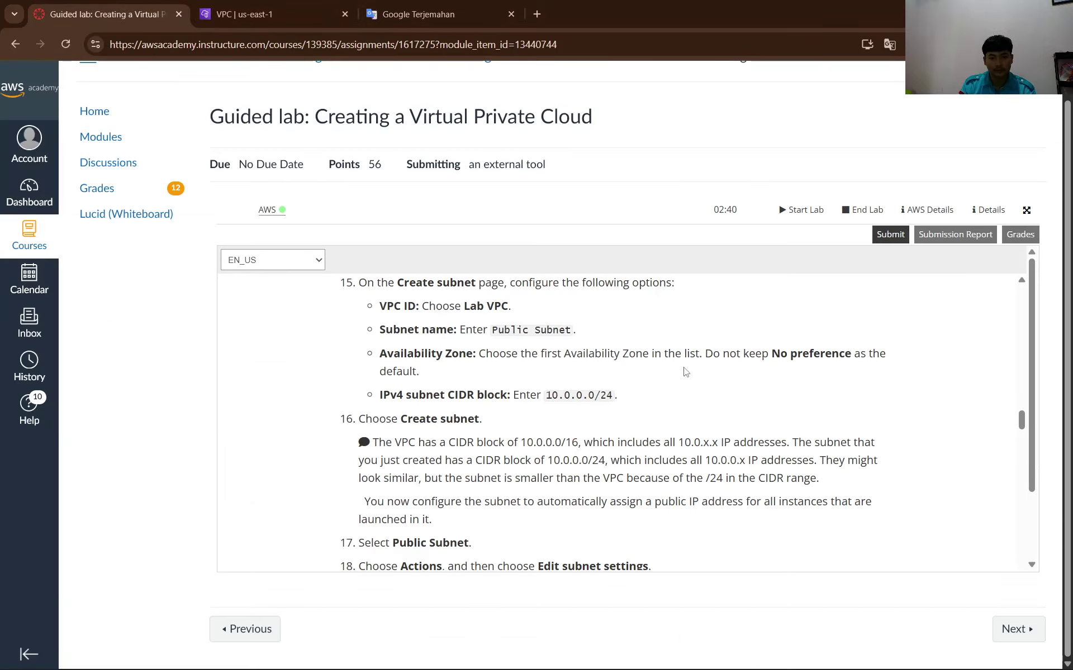
pyautogui.scroll(1, 563, 366)
pyautogui.scroll(-1, 560, 366)
pyautogui.moveTo(490, 327); pyautogui.dragTo(572, 326)
pyautogui.hotkey('ctrl', 'c')
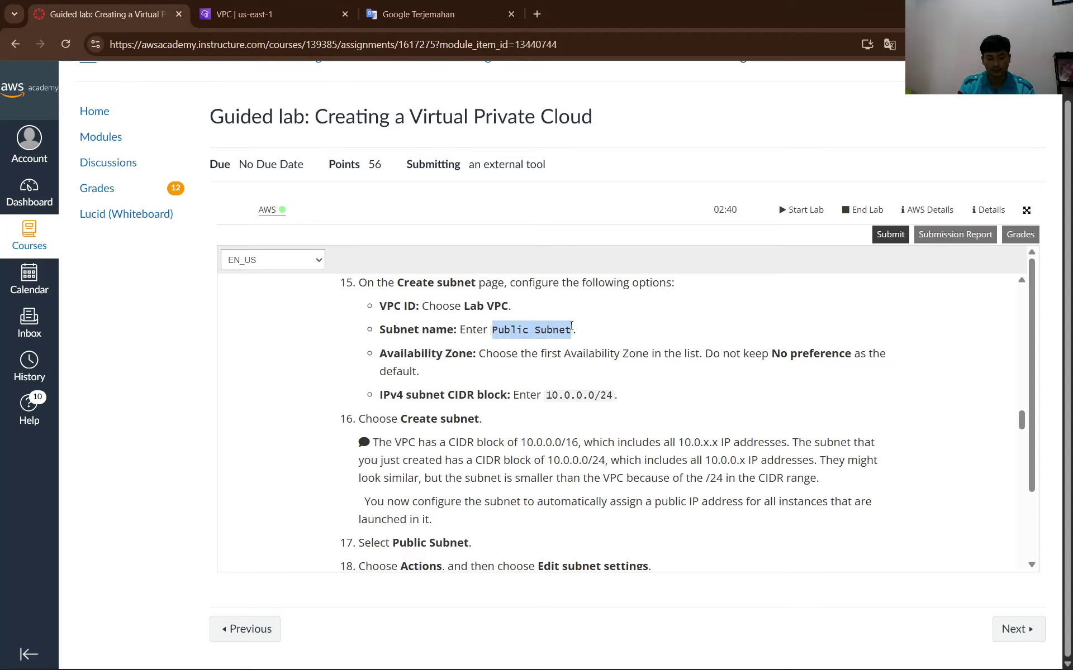
pyautogui.click(285, 5)
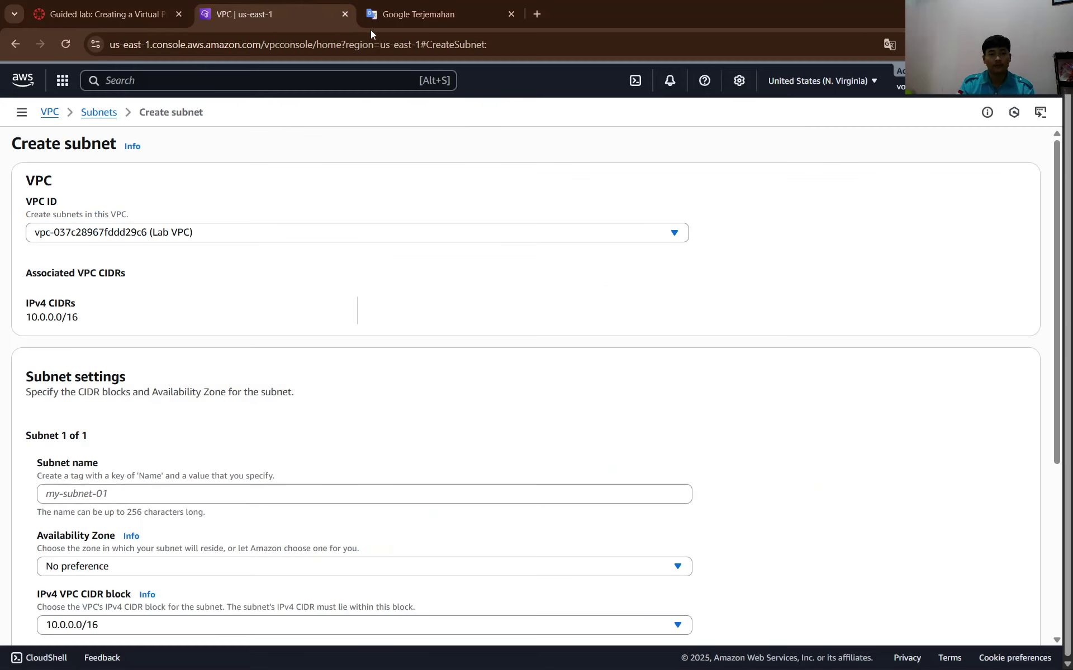
pyautogui.scroll(-1, 135, 397)
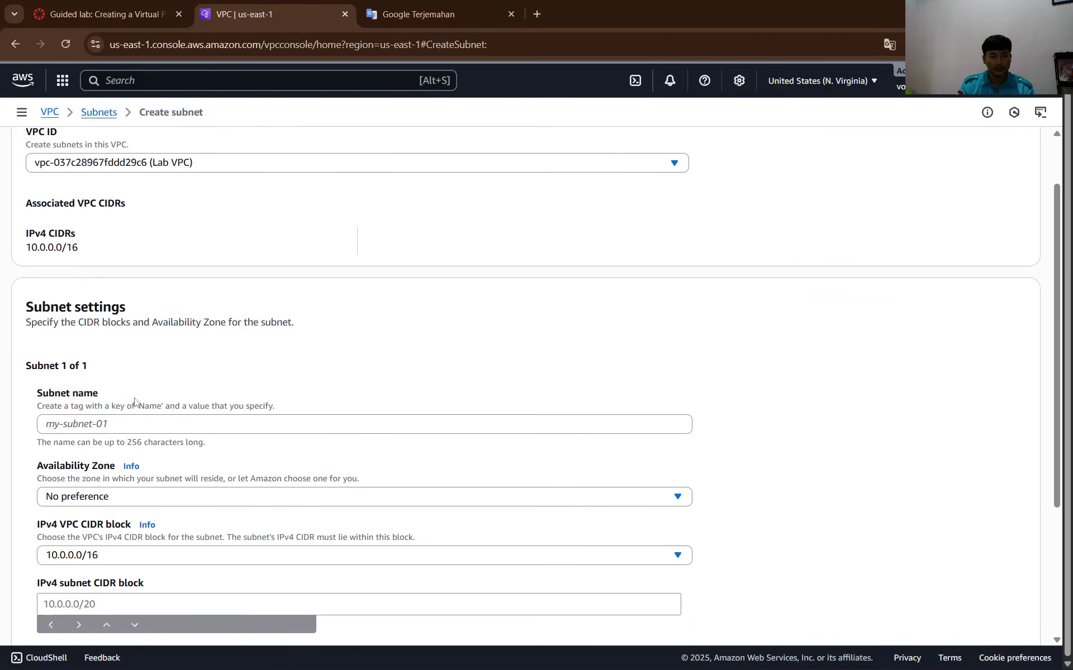
pyautogui.click(128, 419)
pyautogui.hotkey('ctrl', 'v')
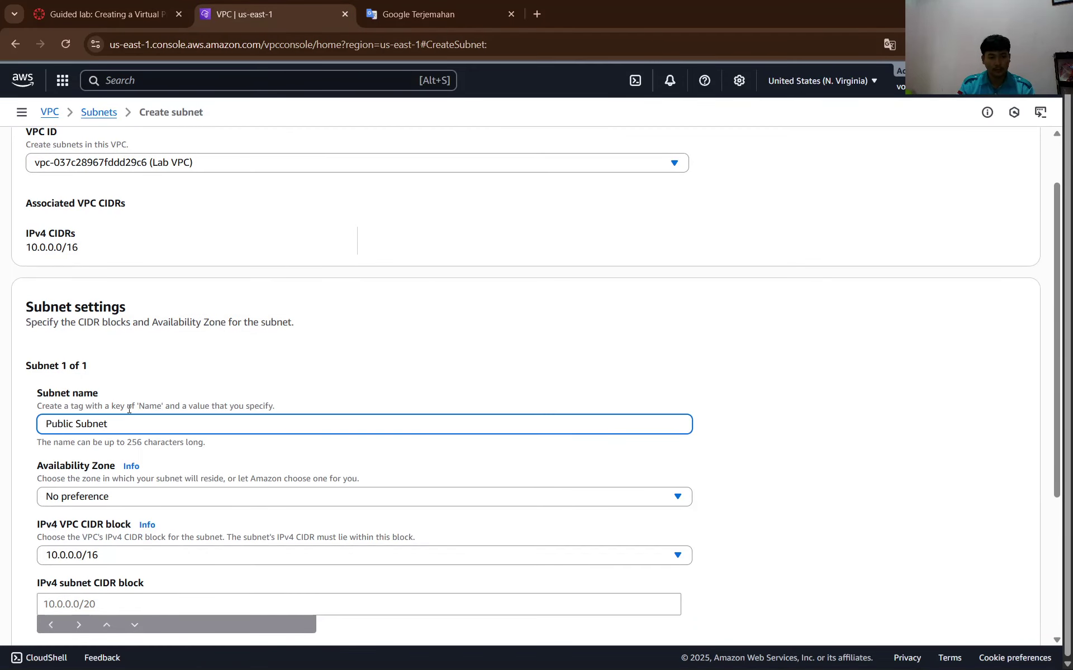
# Compare the subnet form with the lab page, copy the Availability Zone instruction and translate it into Indonesian in Google Translate.
pyautogui.click(157, 4)
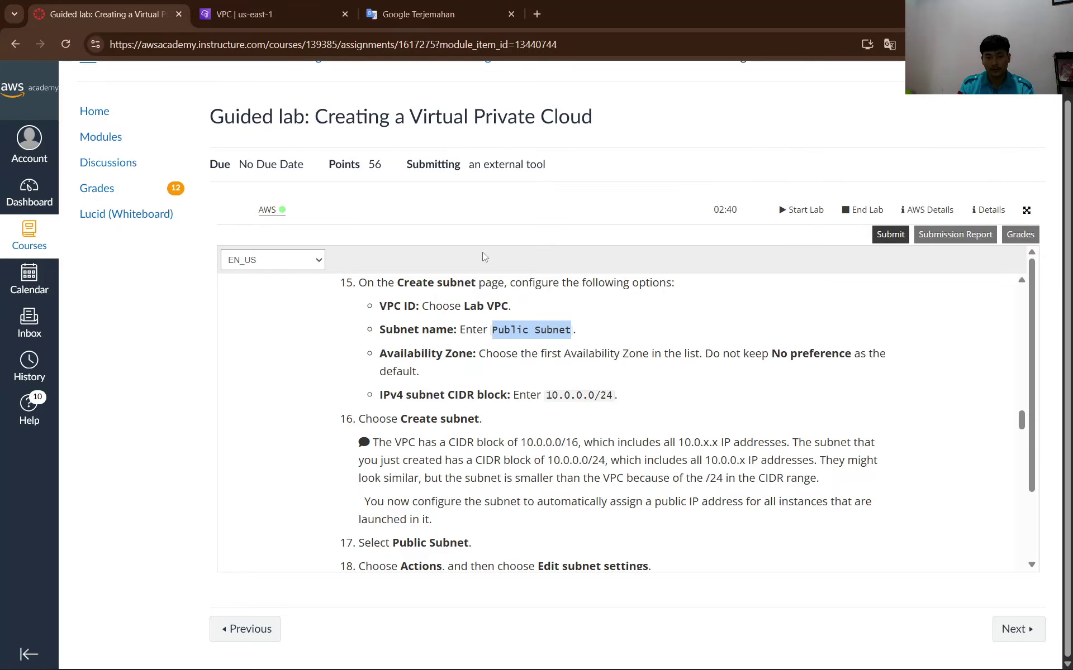
pyautogui.click(235, 14)
pyautogui.scroll(-3, 260, 391)
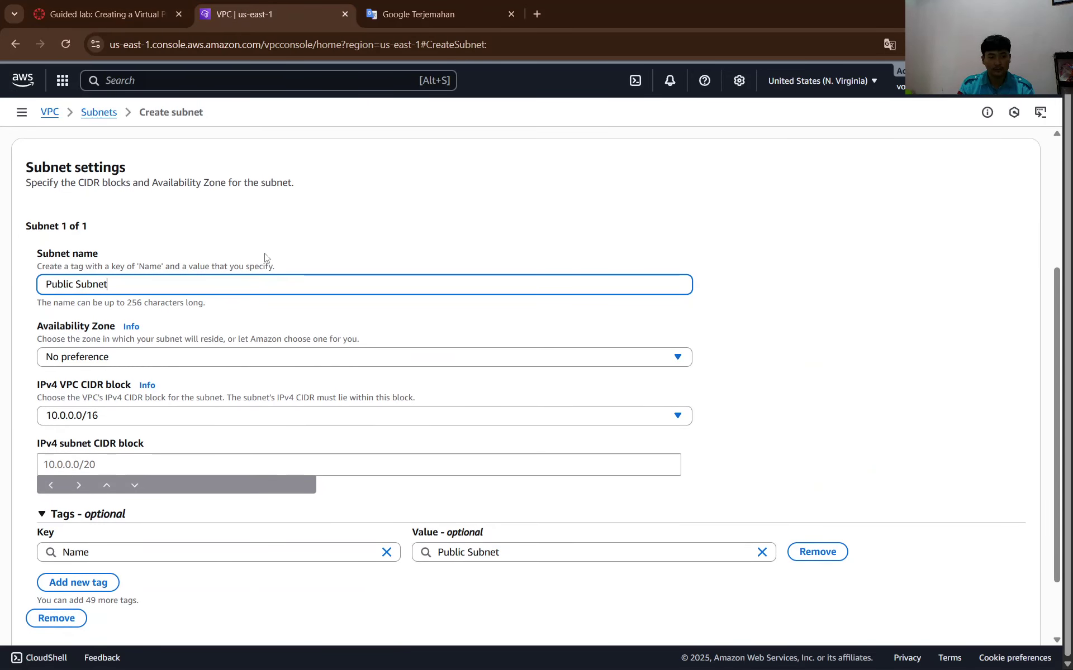
pyautogui.click(149, 5)
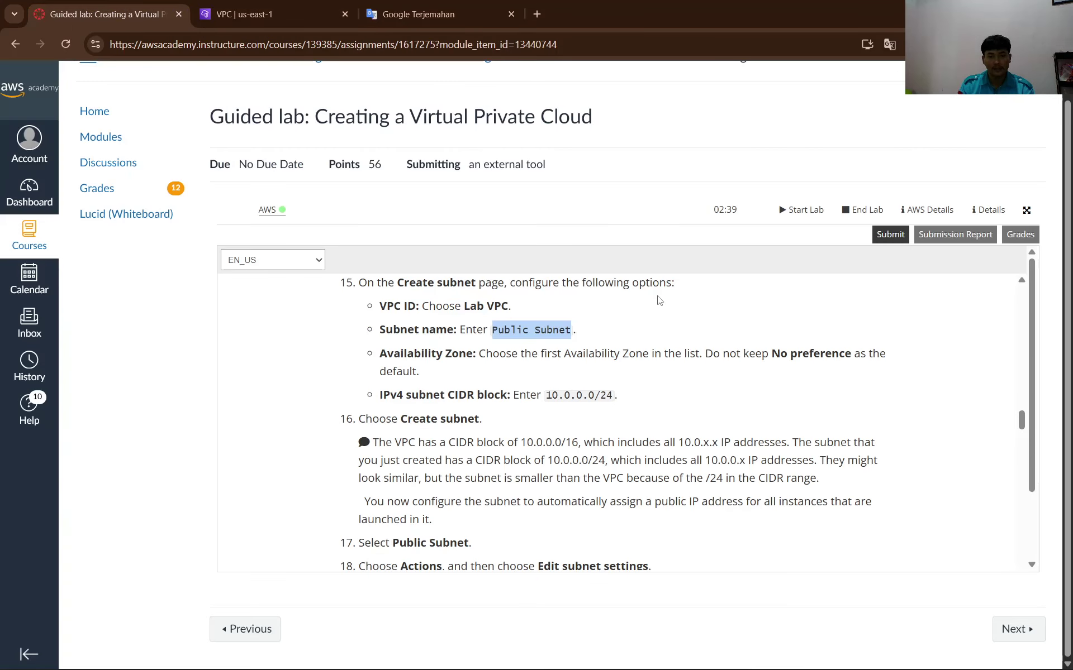
pyautogui.moveTo(380, 347); pyautogui.dragTo(467, 373)
pyautogui.hotkey('ctrl', 'c')
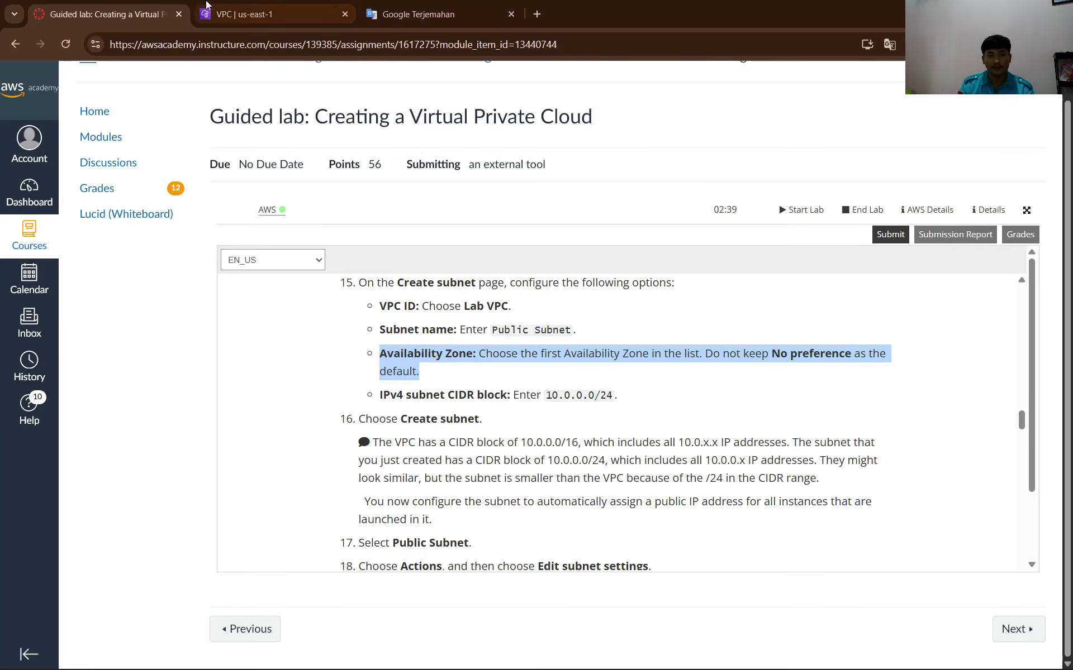
pyautogui.click(461, 19)
pyautogui.moveTo(411, 244); pyautogui.dragTo(397, 264)
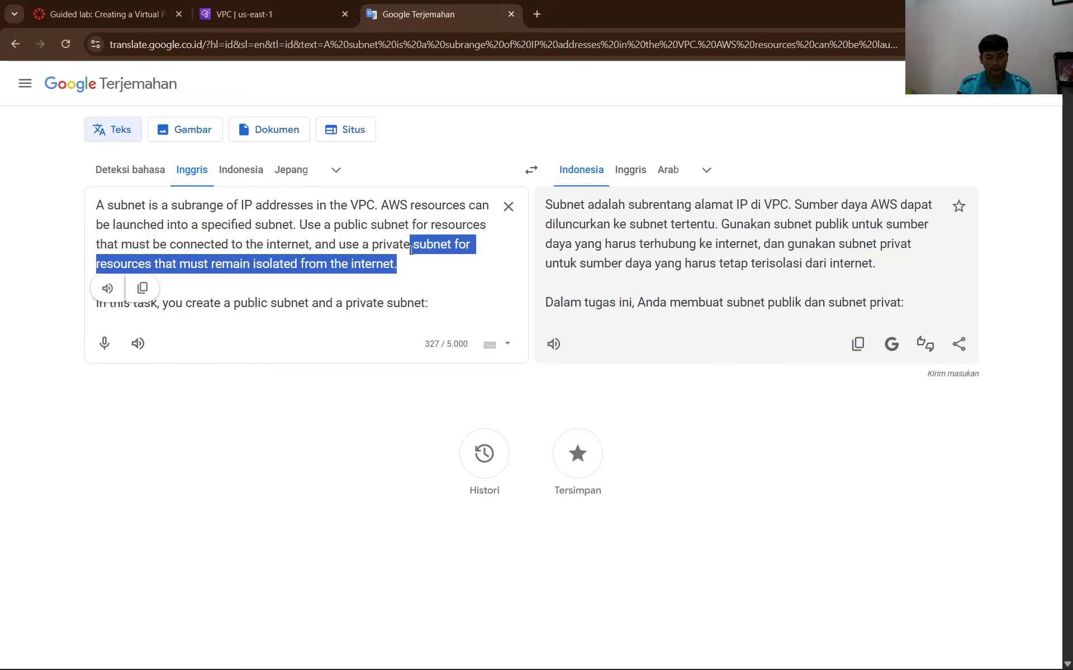
pyautogui.hotkey('ctrl', 'a')
pyautogui.hotkey('ctrl', 'v')
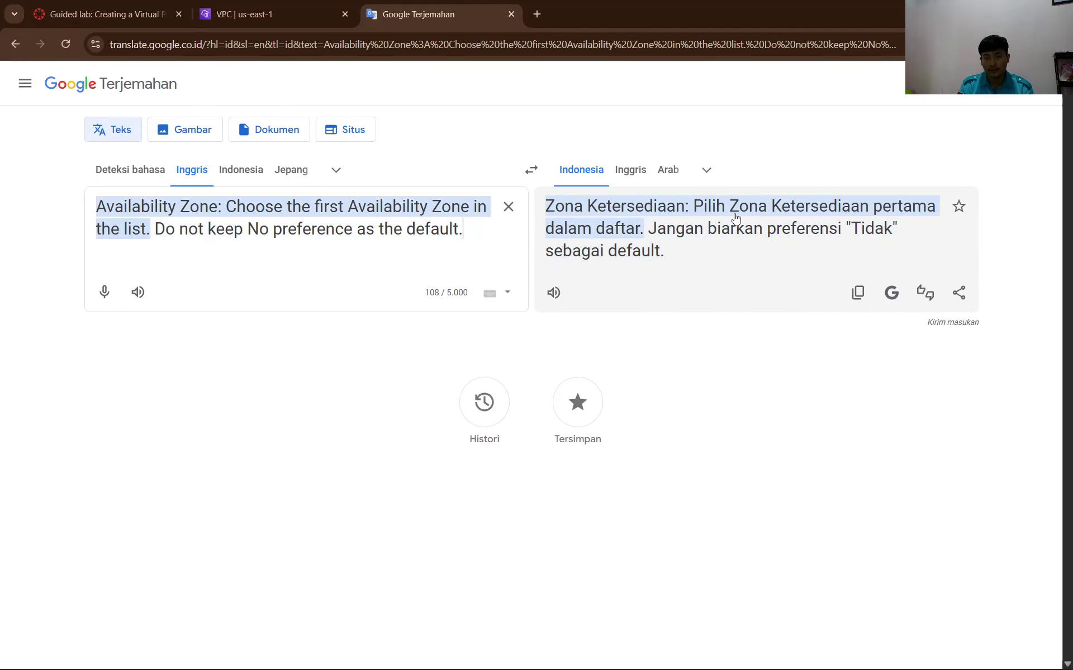
# Return to the subnet form and set the Availability Zone to United States (N. Virginia) / use1-az4 (us-east-1a).
pyautogui.click(126, 4)
pyautogui.click(272, 4)
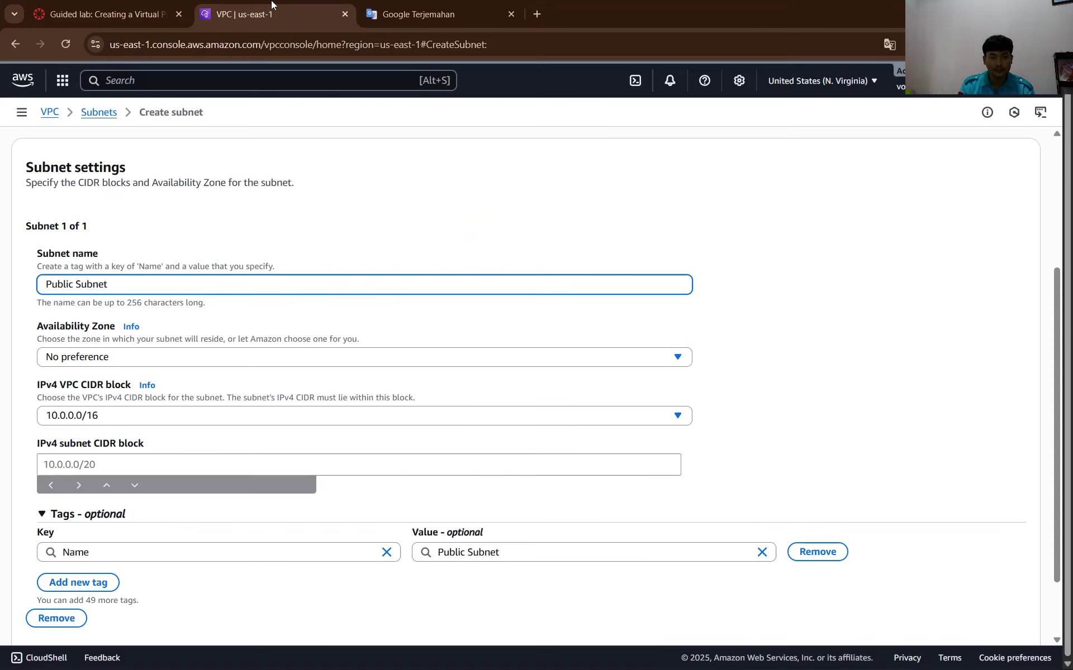
pyautogui.click(134, 360)
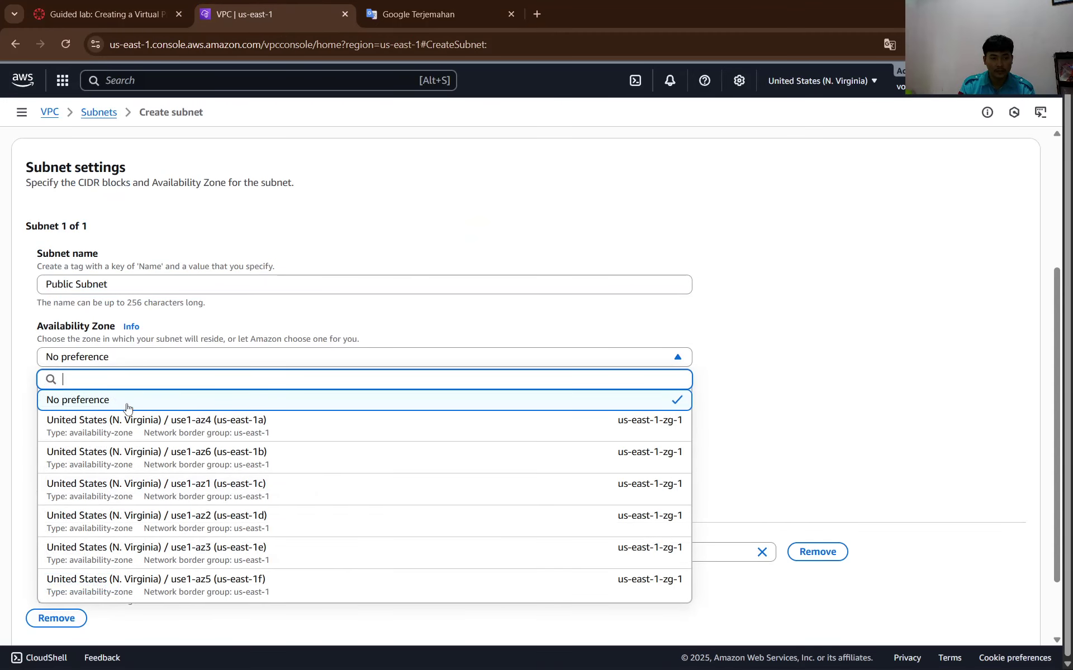
pyautogui.click(124, 429)
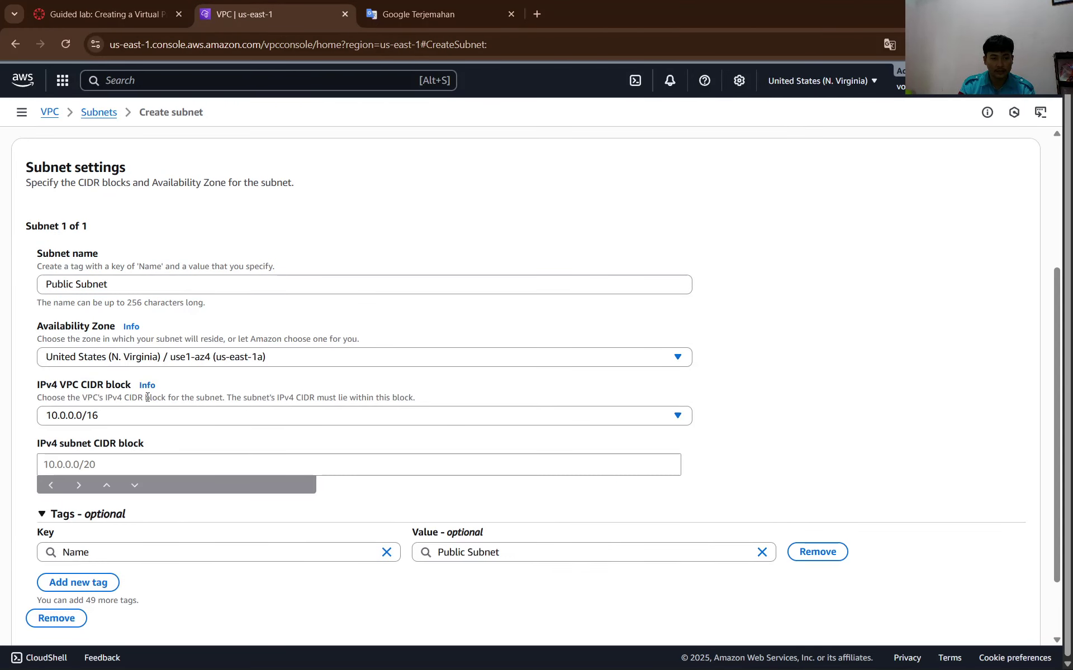
# Check the IPv4 VPC CIDR options, then copy 10.0.0.0/24 from the lab page into the form as the IPv4 subnet CIDR block.
pyautogui.click(148, 418)
pyautogui.click(106, 14)
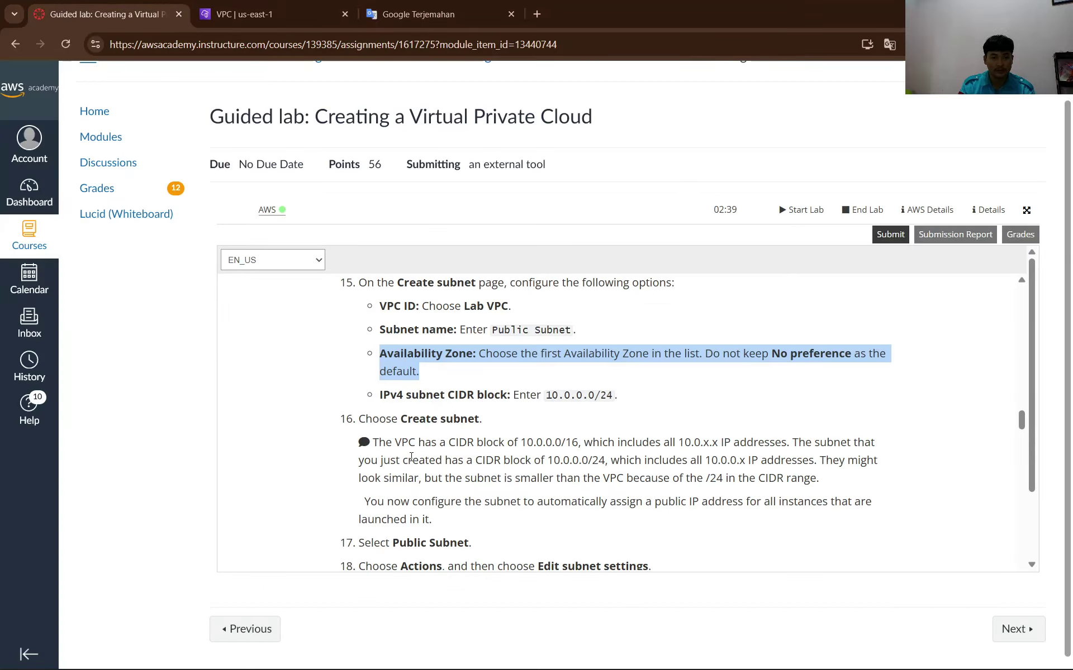
pyautogui.click(249, 7)
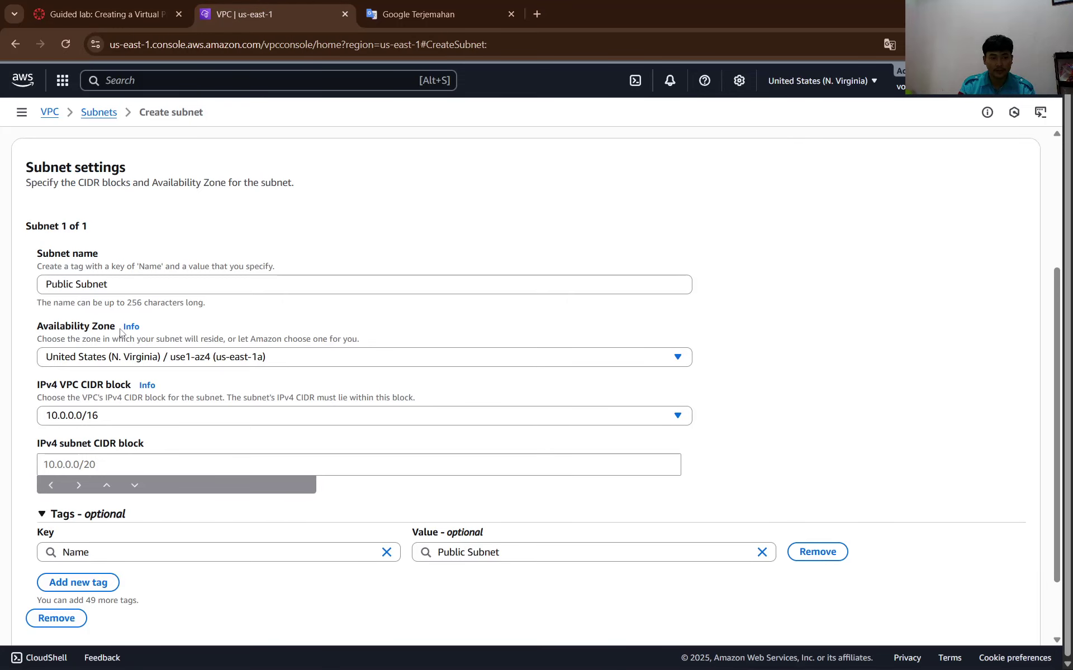
pyautogui.click(119, 417)
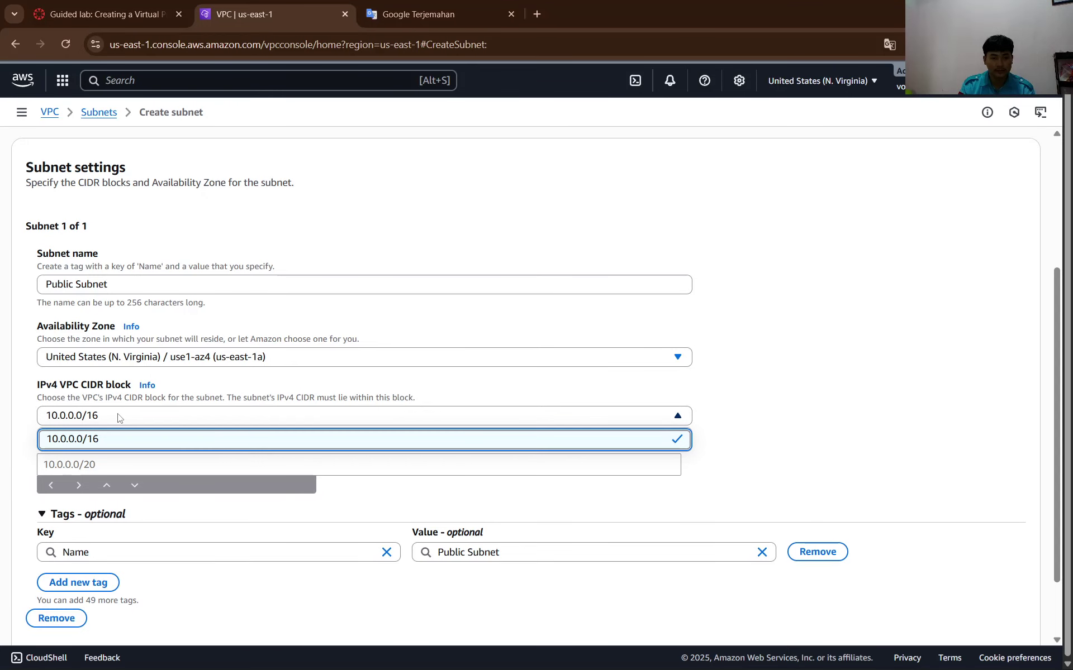
pyautogui.click(119, 461)
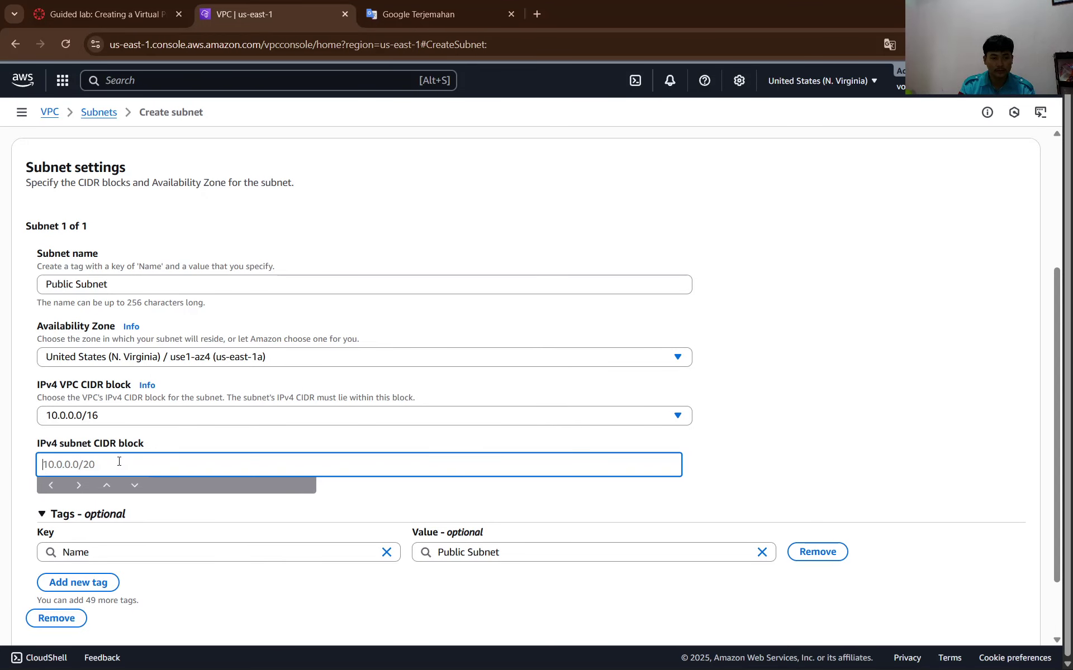
pyautogui.click(95, 4)
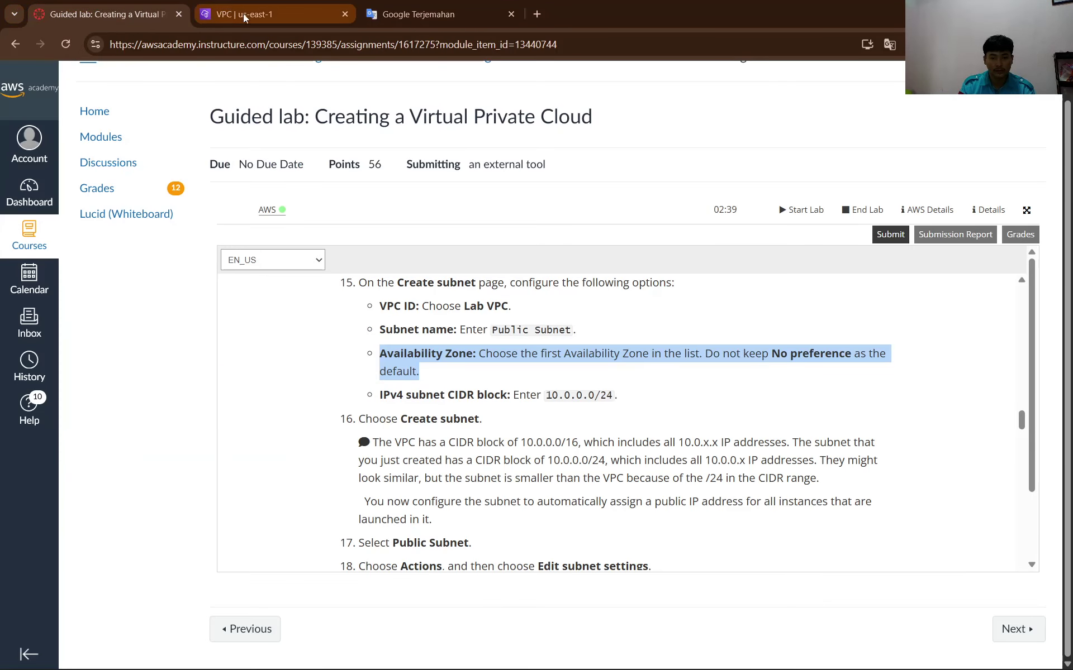
pyautogui.moveTo(612, 395); pyautogui.dragTo(544, 401)
pyautogui.hotkey('ctrl', 'c')
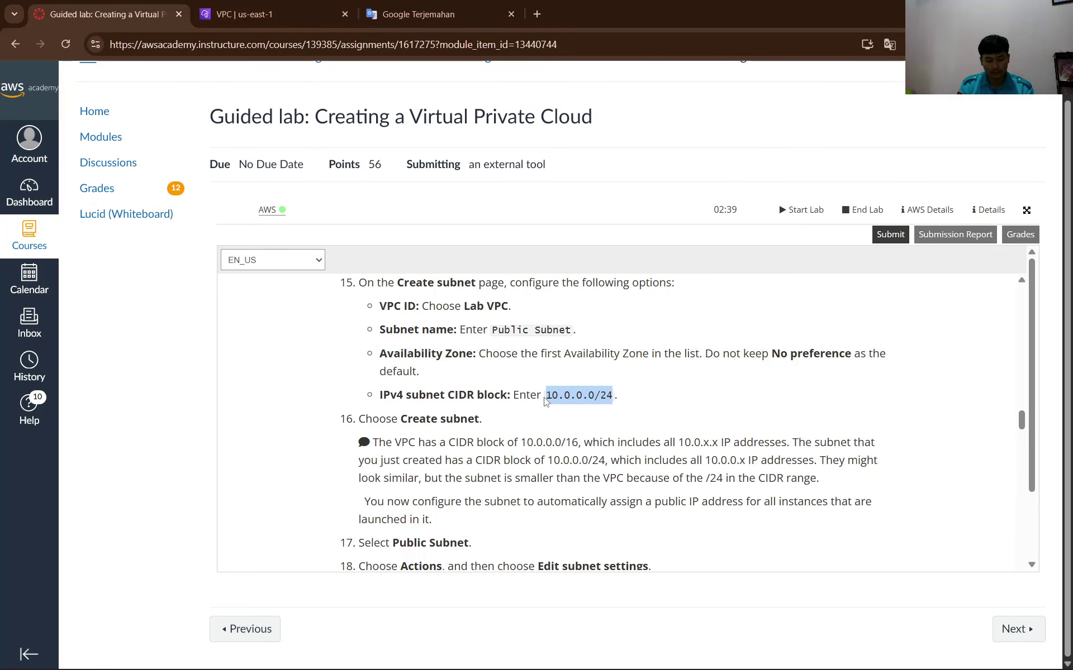
pyautogui.click(211, 4)
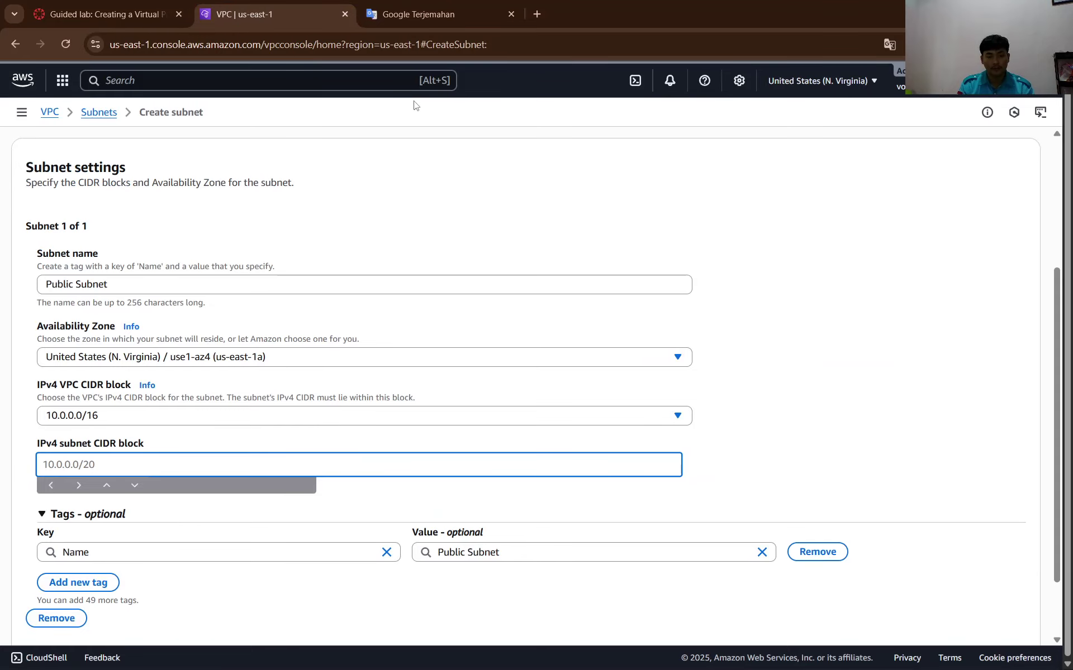
pyautogui.hotkey('ctrl', 'v')
pyautogui.click(735, 364)
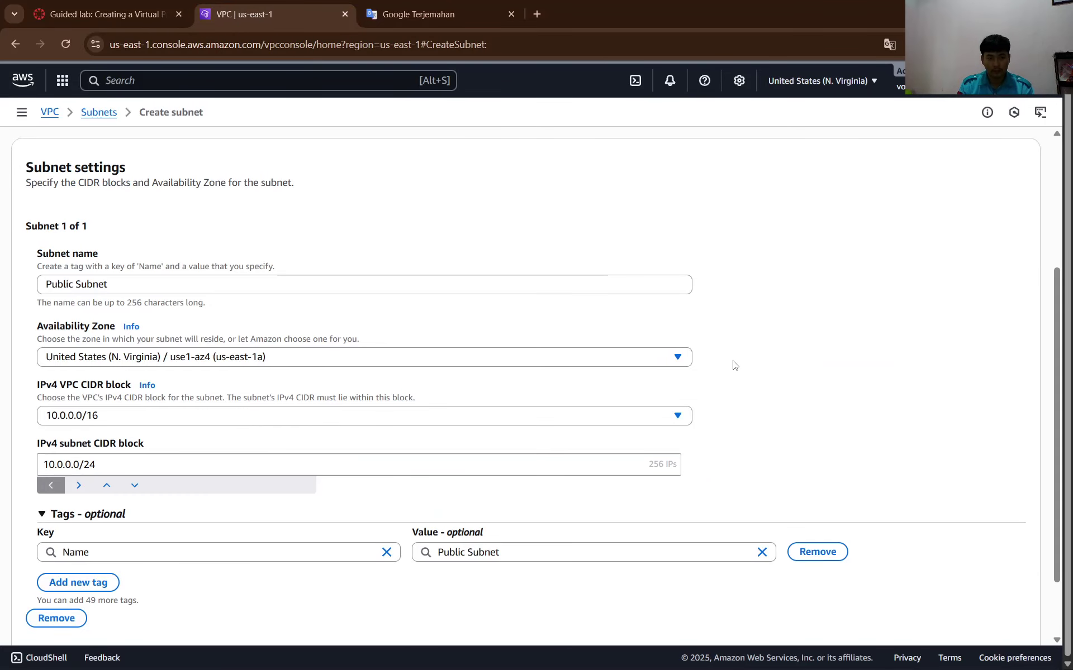
# Review the completed Public Subnet form and capture a screenshot of the console page showing its settings.
pyautogui.scroll(1, 734, 364)
pyautogui.scroll(2, 735, 365)
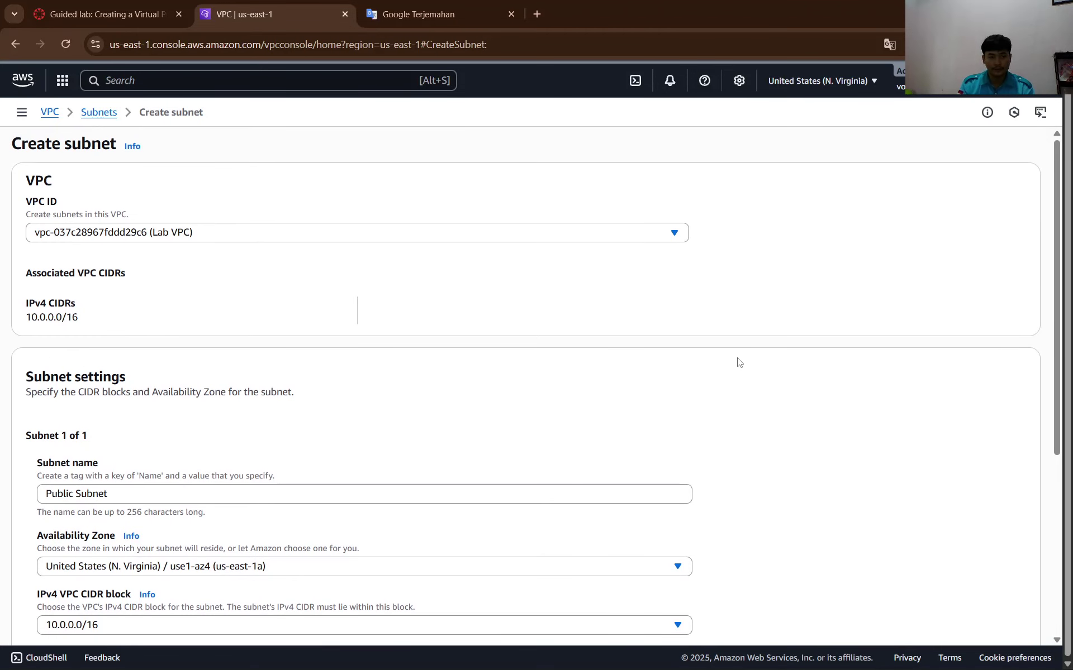
pyautogui.scroll(-1, 737, 362)
pyautogui.scroll(-1, 737, 361)
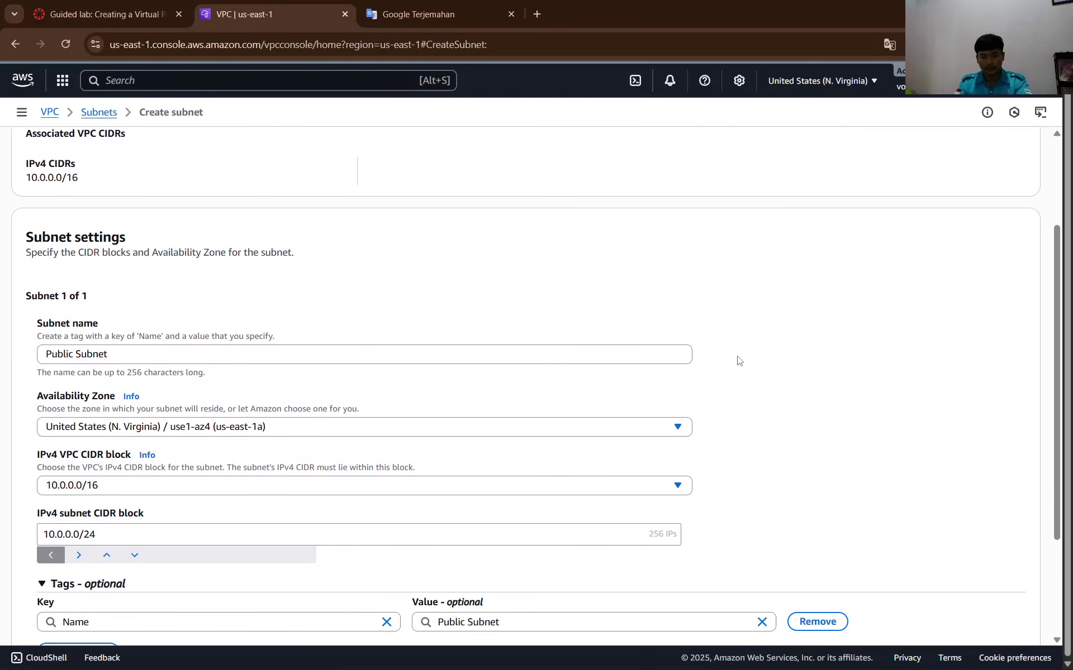
pyautogui.scroll(1, 737, 361)
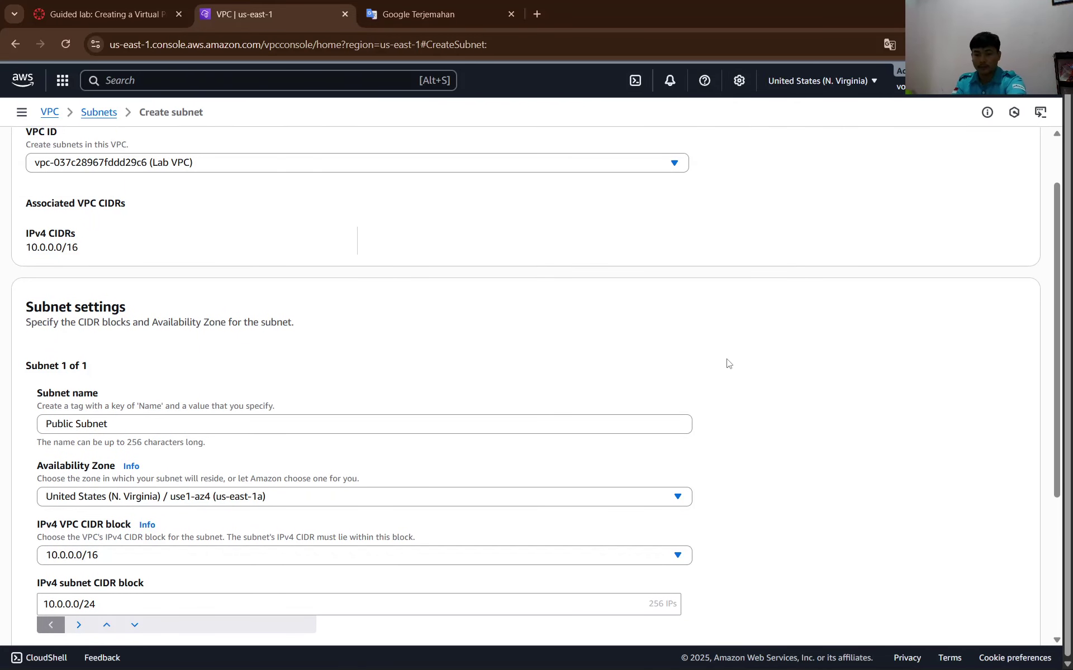
pyautogui.press('super+shift+s')
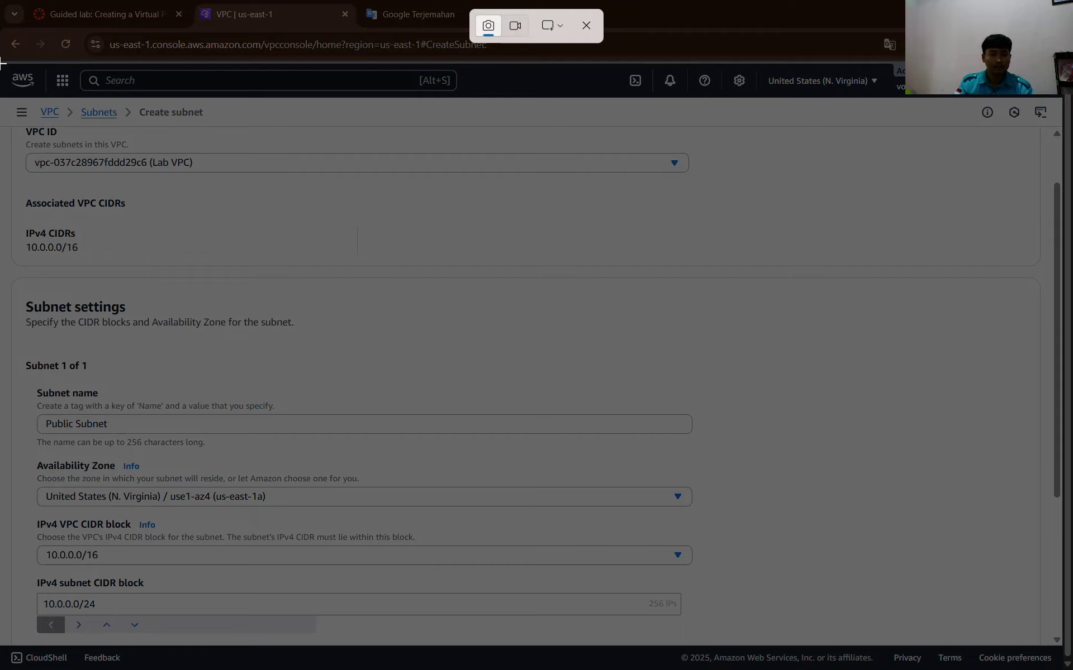
pyautogui.moveTo(3, 56); pyautogui.dragTo(1072, 669)
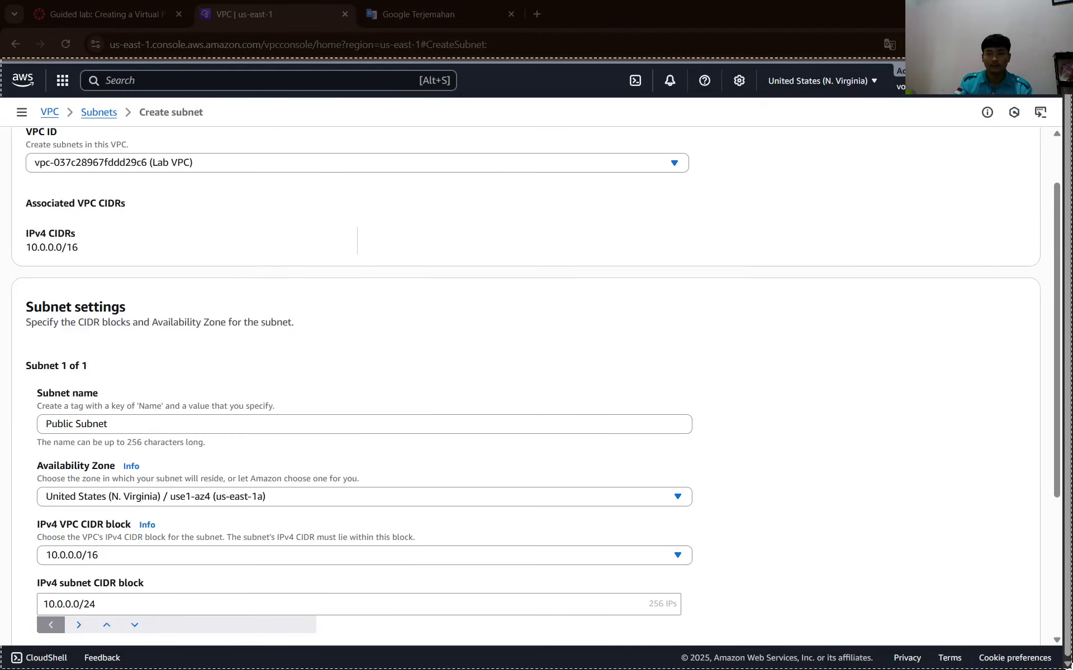
# Switch to the Word document and paste the Public Subnet form screenshot below the Edit VPC settings picture.
pyautogui.hotkey('alt', 'Tab')
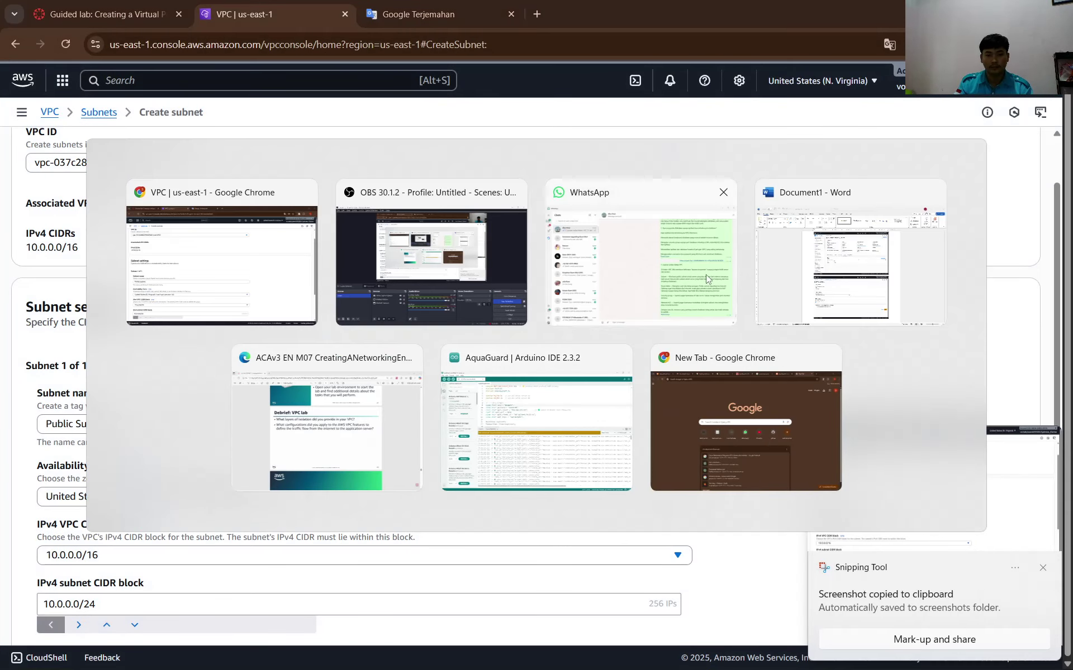
pyautogui.click(901, 247)
pyautogui.scroll(-5, 522, 363)
pyautogui.click(546, 461)
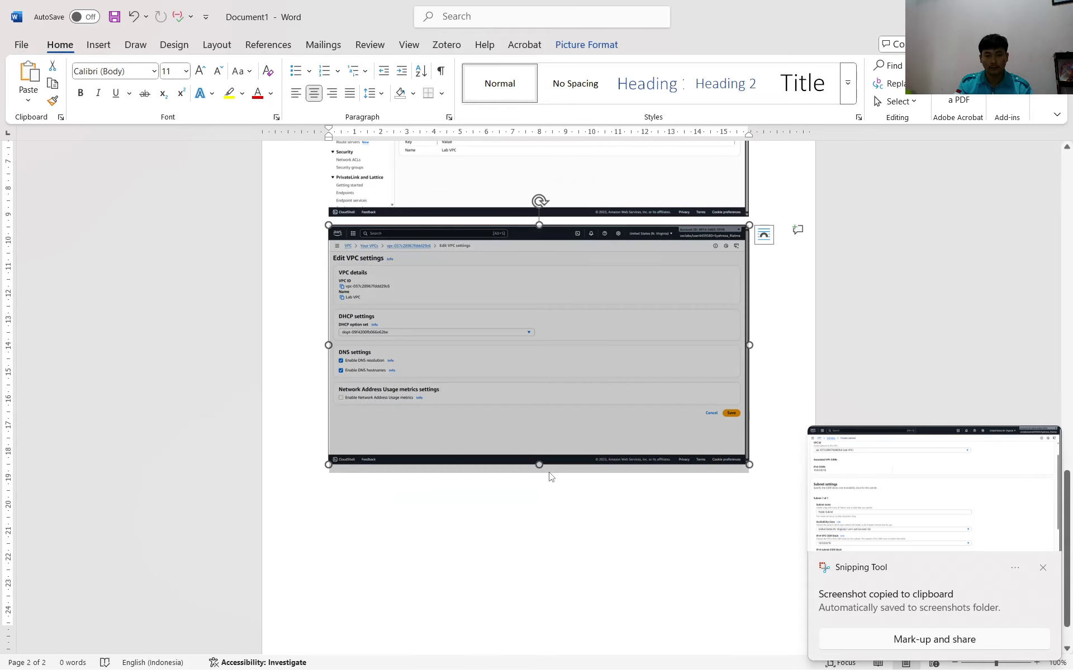
pyautogui.click(539, 495)
pyautogui.hotkey('ctrl', 'v')
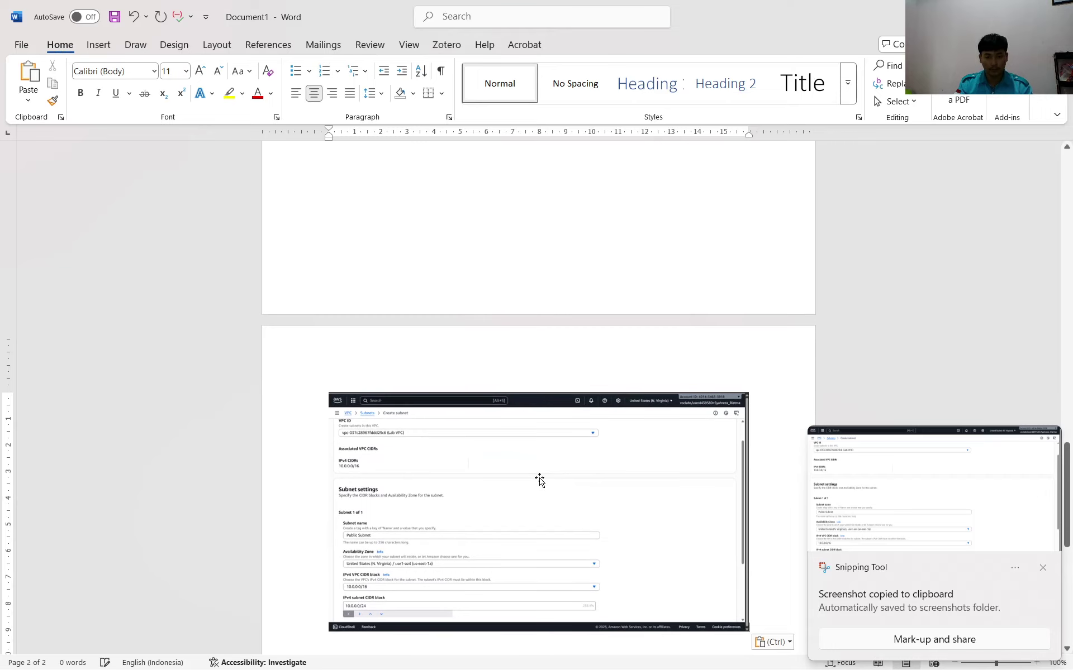
# Return to the subnet form in Chrome, check the lab's next instruction and create the Public Subnet.
pyautogui.hotkey('alt', 'Tab')
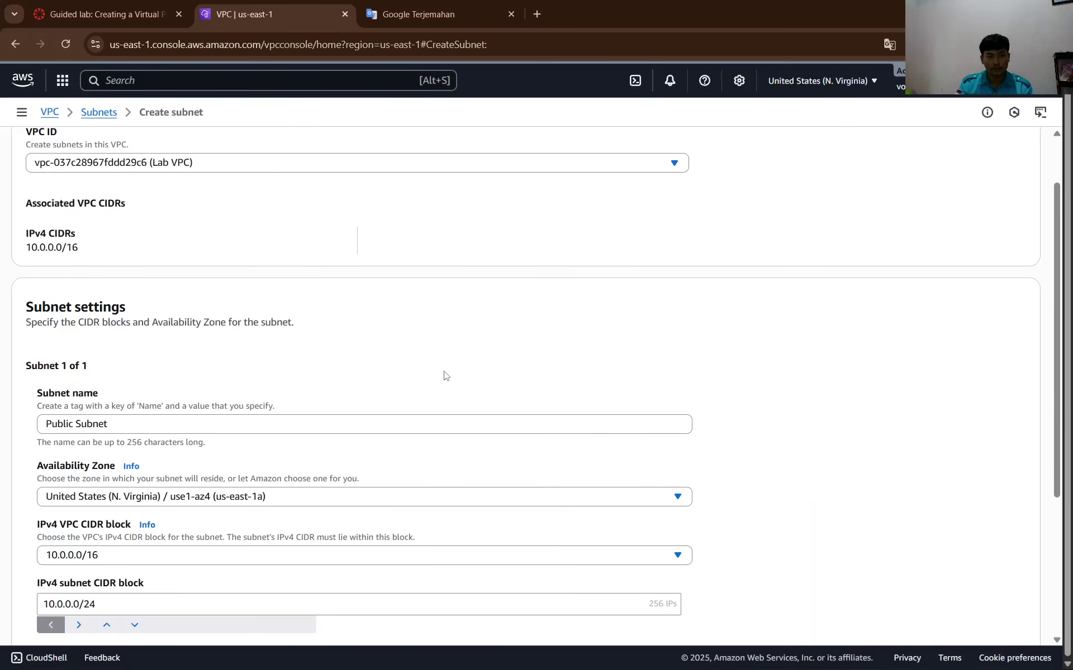
pyautogui.scroll(-1, 338, 402)
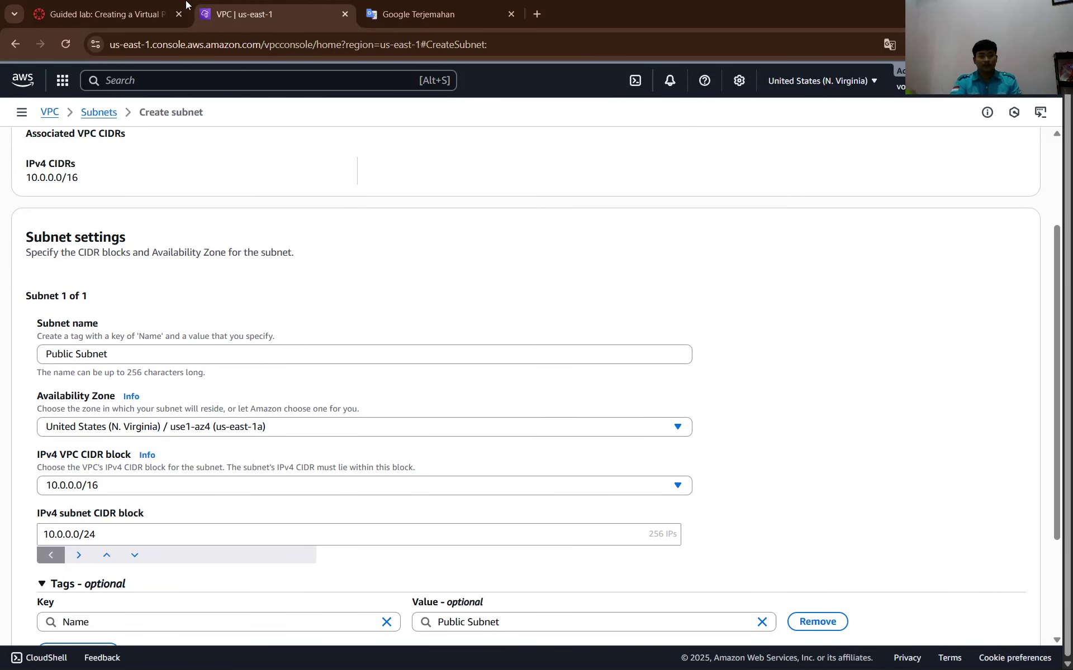
pyautogui.moveTo(147, 4)
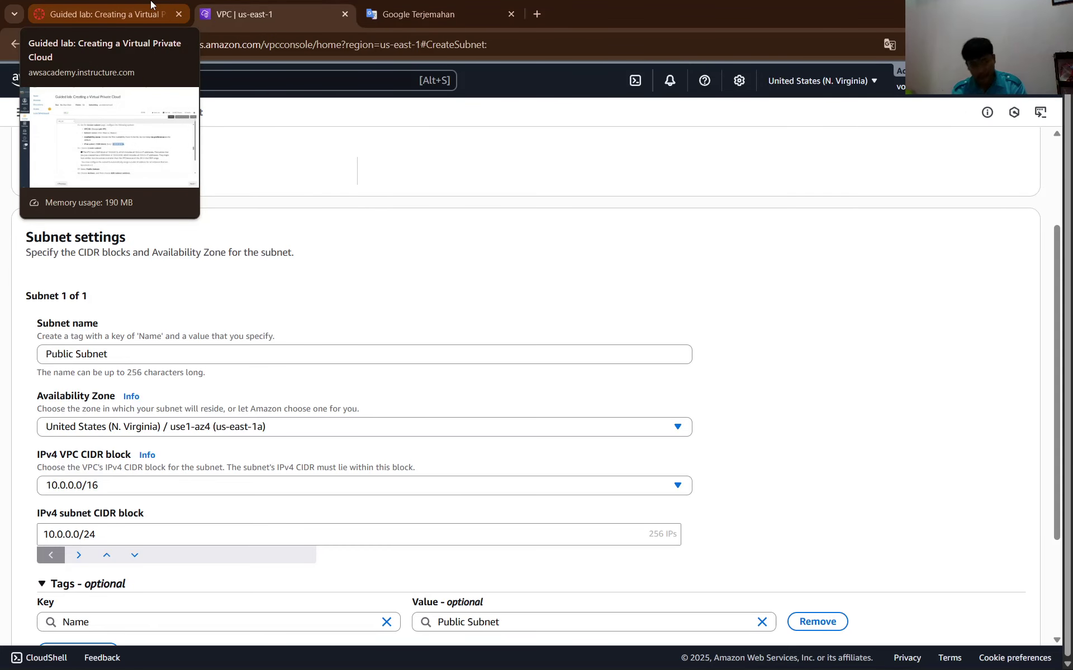
pyautogui.click(157, 4)
pyautogui.scroll(-3, 501, 416)
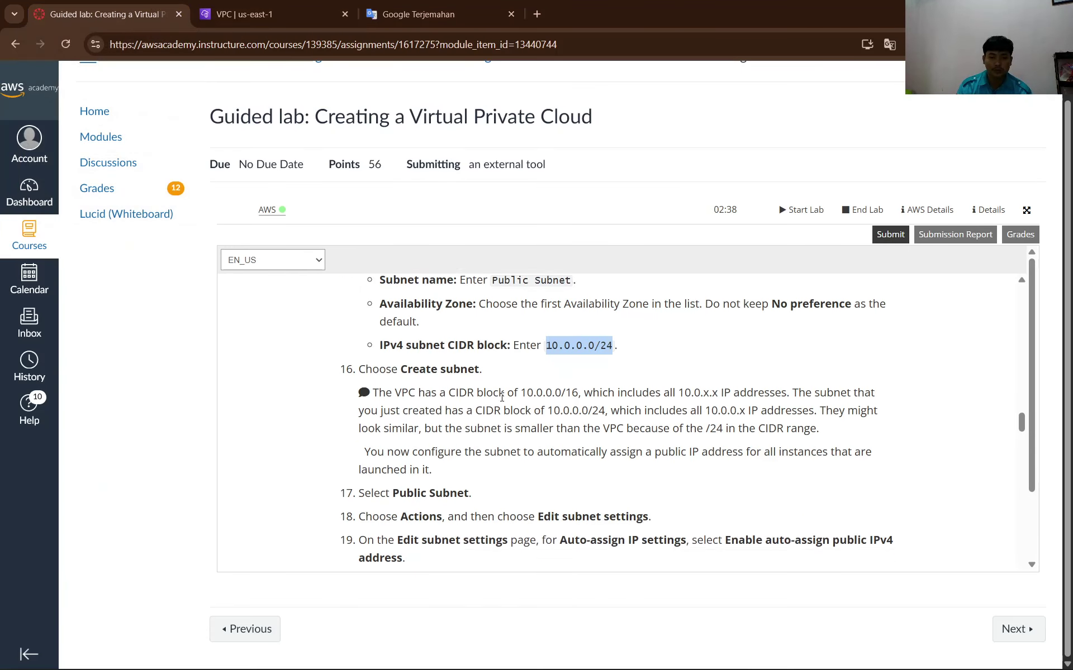
pyautogui.click(264, 7)
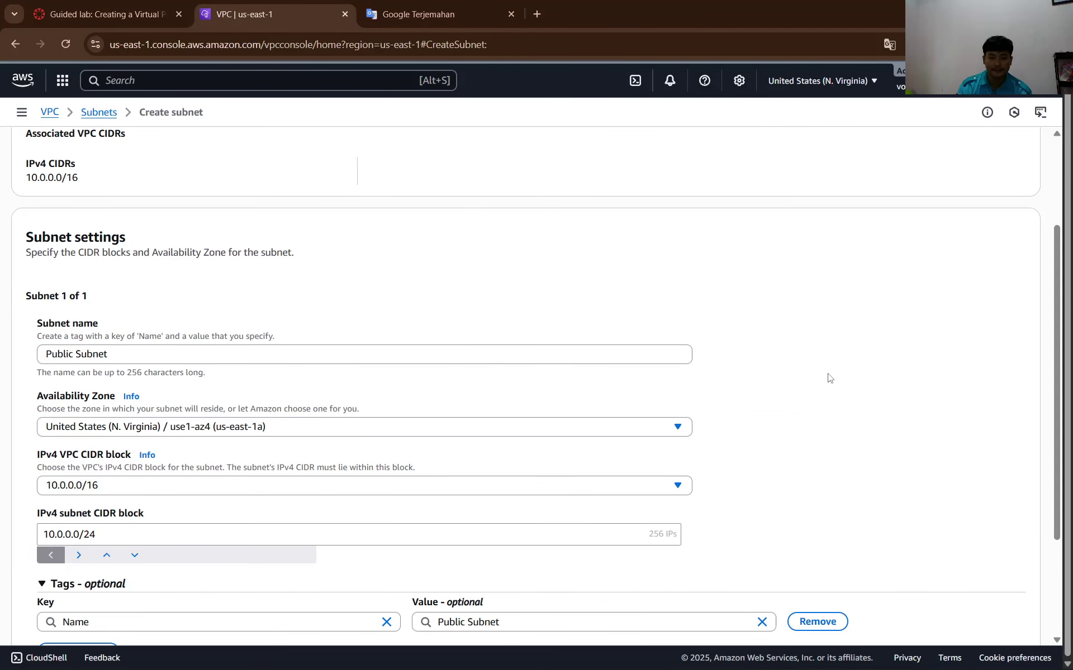
pyautogui.scroll(-3, 829, 378)
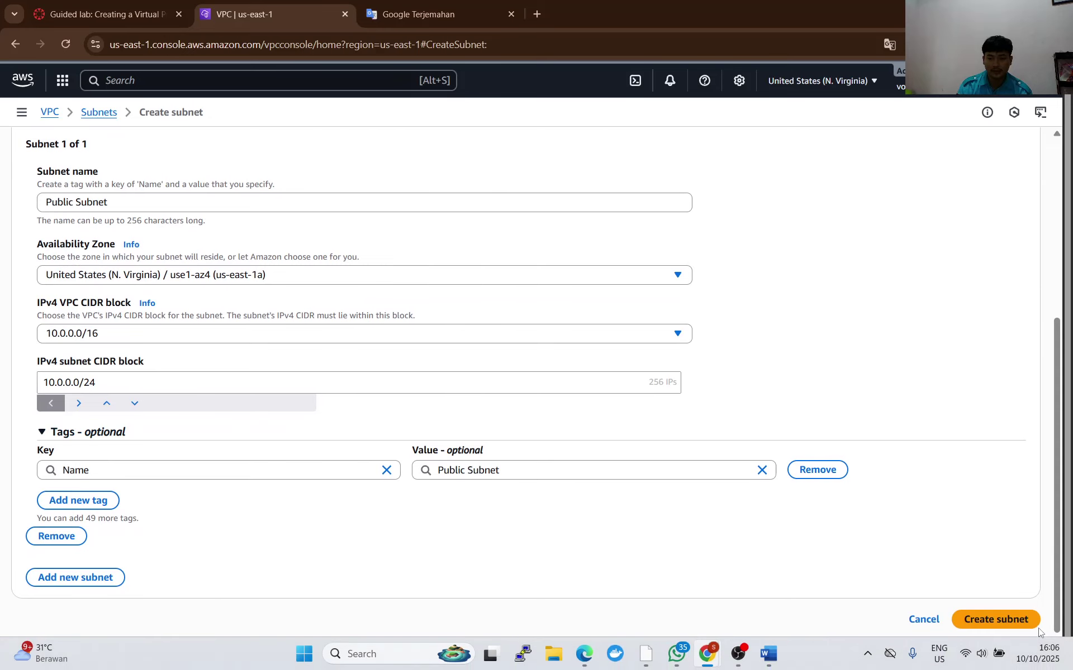
pyautogui.click(970, 613)
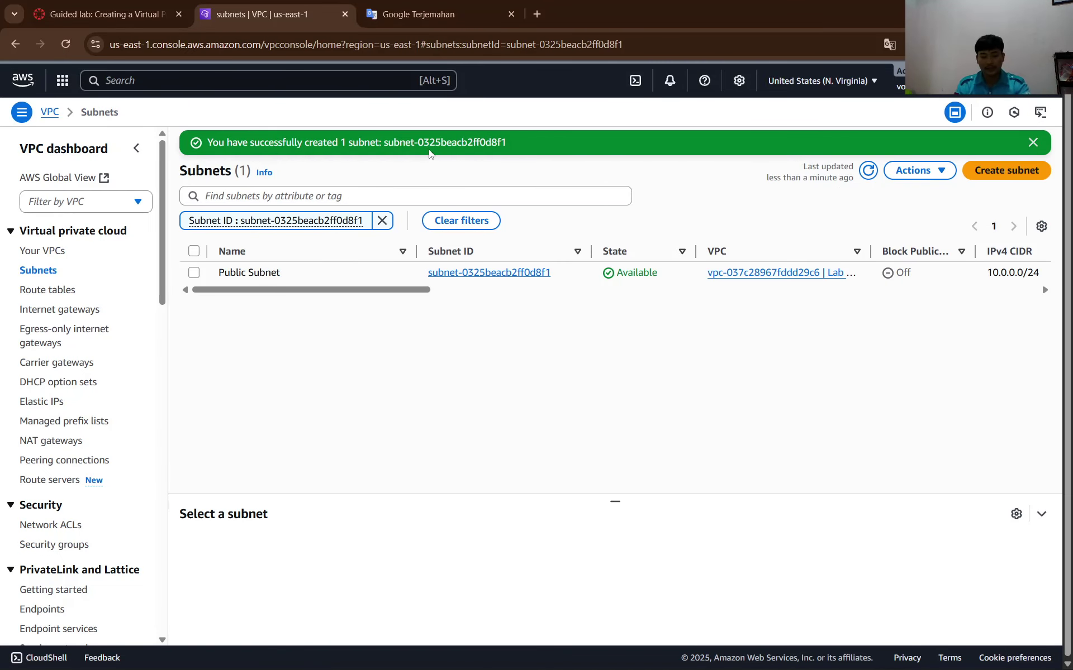
# Capture a screenshot of the Subnets list showing Public Subnet and paste it below the form screenshot in Word.
pyautogui.press('super+shift+s')
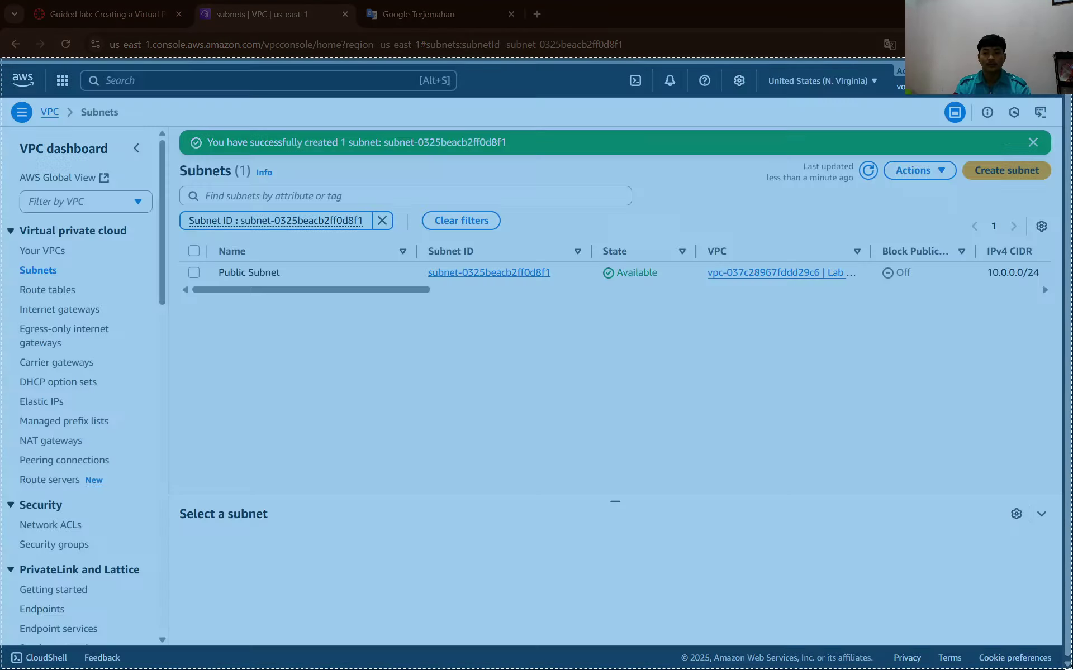
pyautogui.click(836, 514)
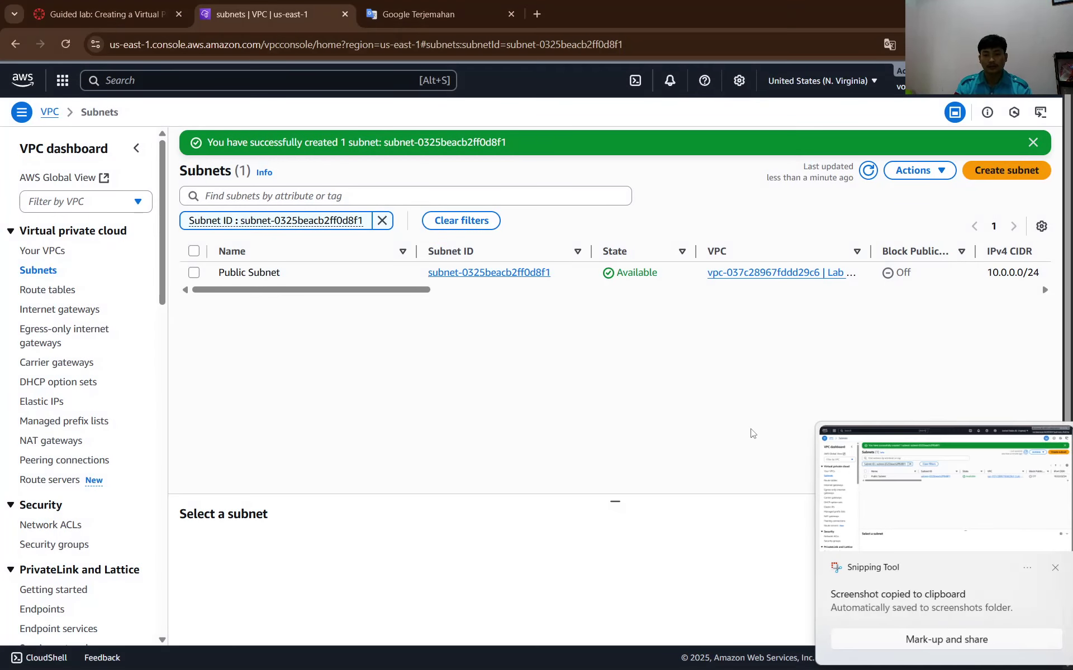
pyautogui.click(1043, 568)
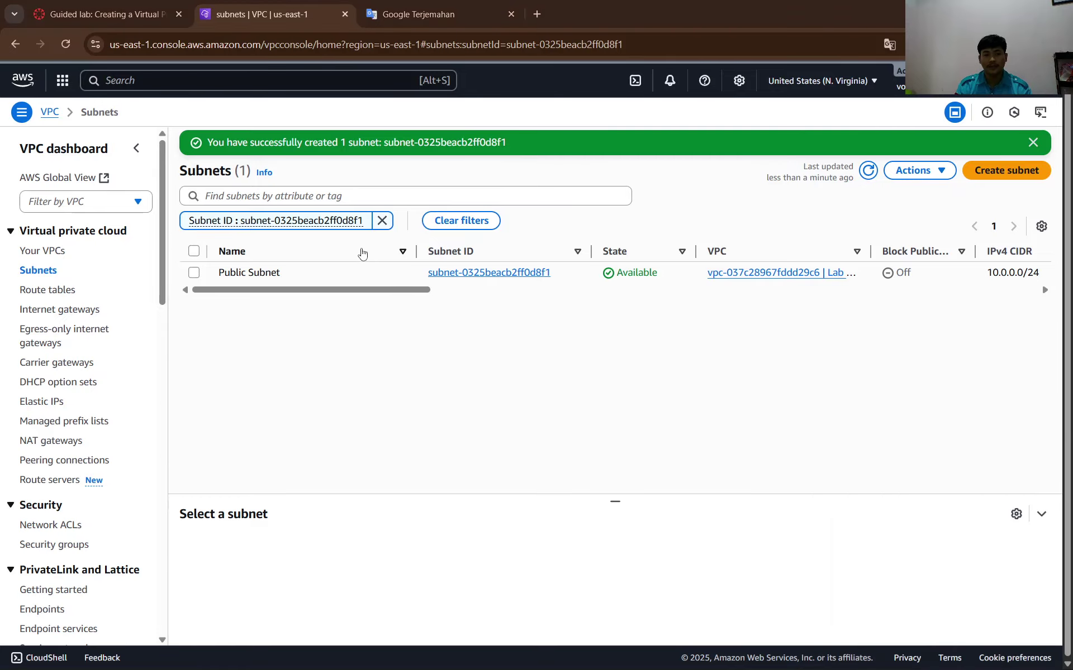
pyautogui.hotkey('alt', 'Tab')
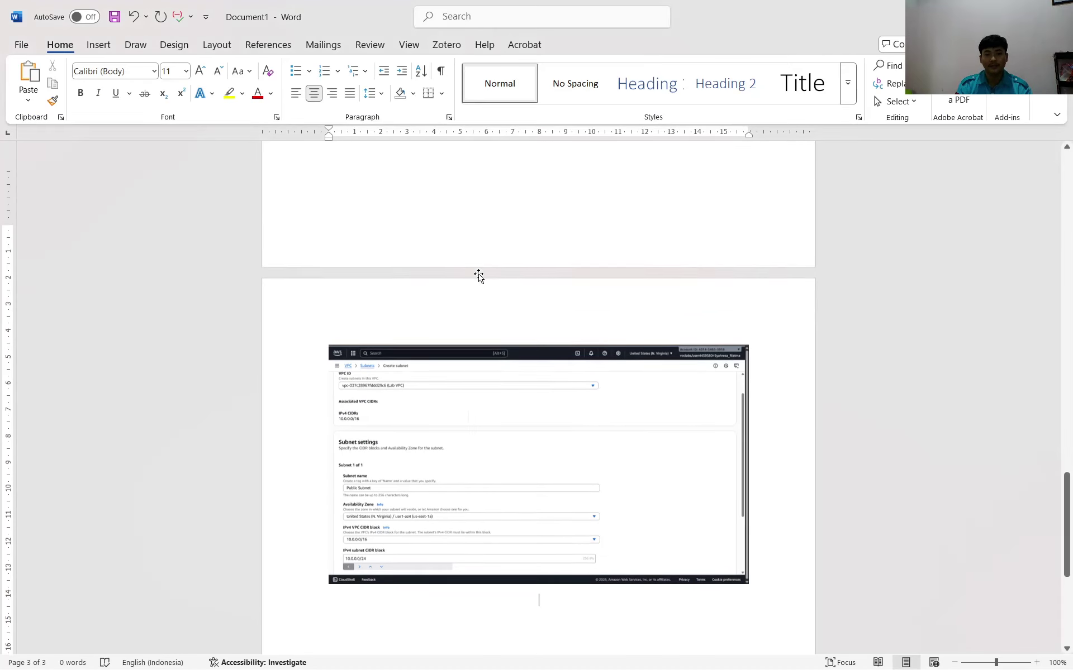
pyautogui.scroll(-3, 477, 275)
pyautogui.hotkey('ctrl', 'v')
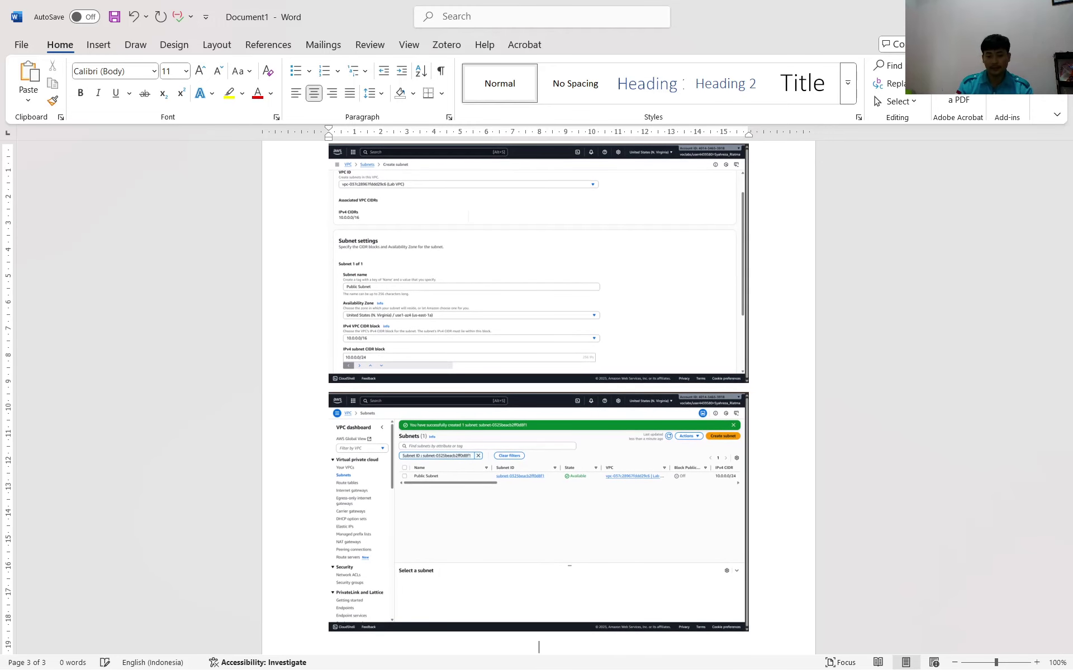
# Return to the lab page in Chrome and read steps 16 to 20 on configuring the Public Subnet.
pyautogui.hotkey('alt', 'Tab')
pyautogui.click(106, 14)
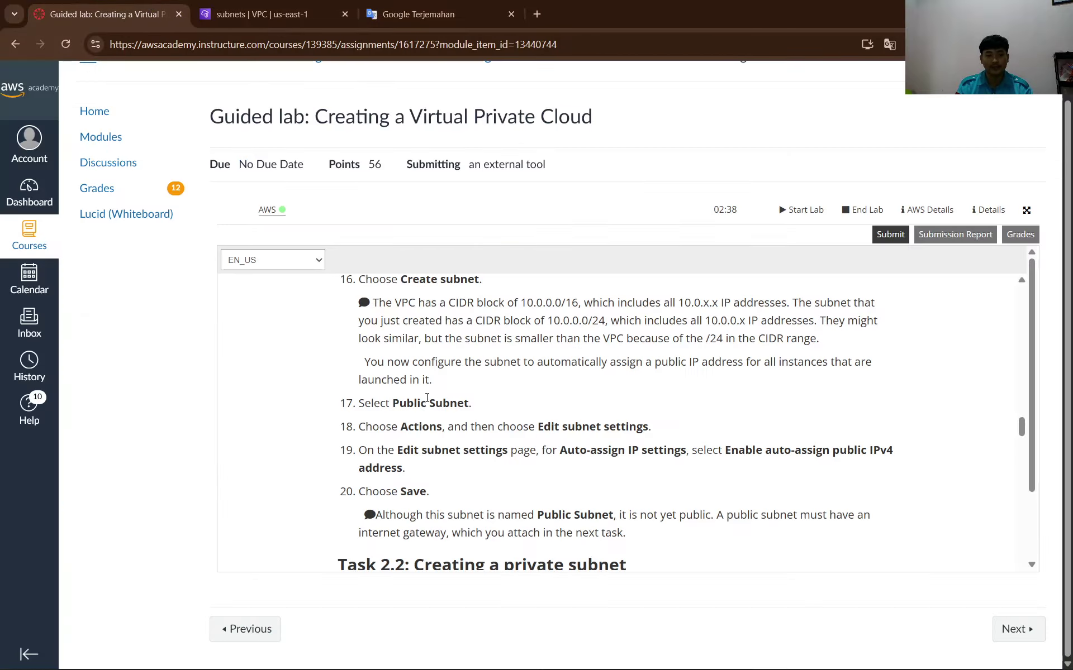
pyautogui.scroll(-2, 414, 422)
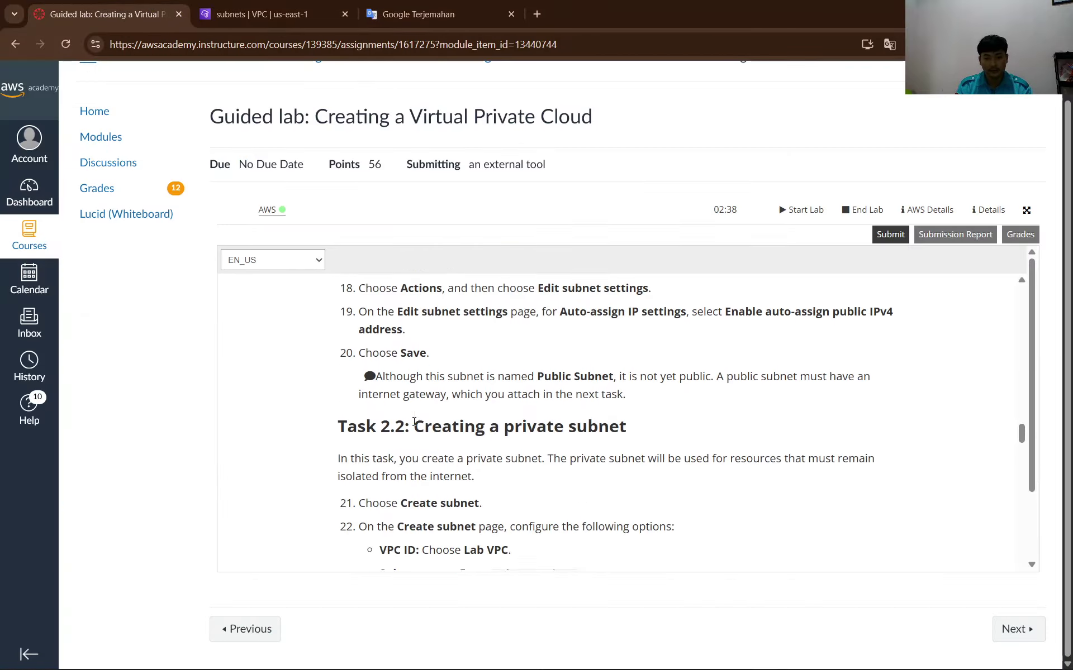
pyautogui.scroll(2, 441, 397)
pyautogui.scroll(1, 441, 397)
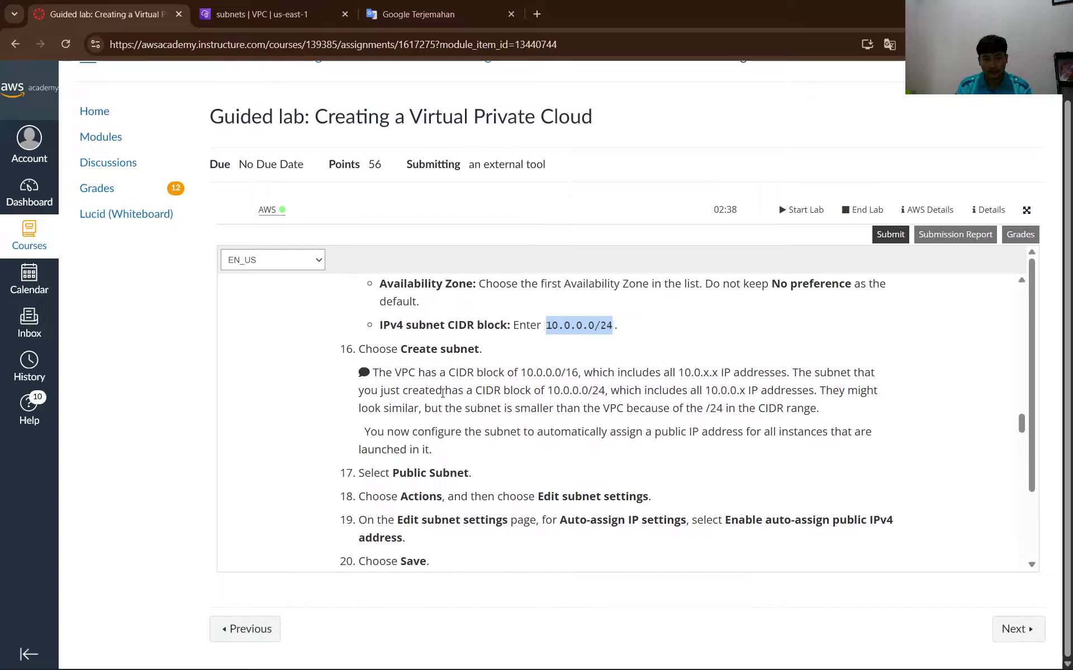
pyautogui.scroll(-1, 442, 394)
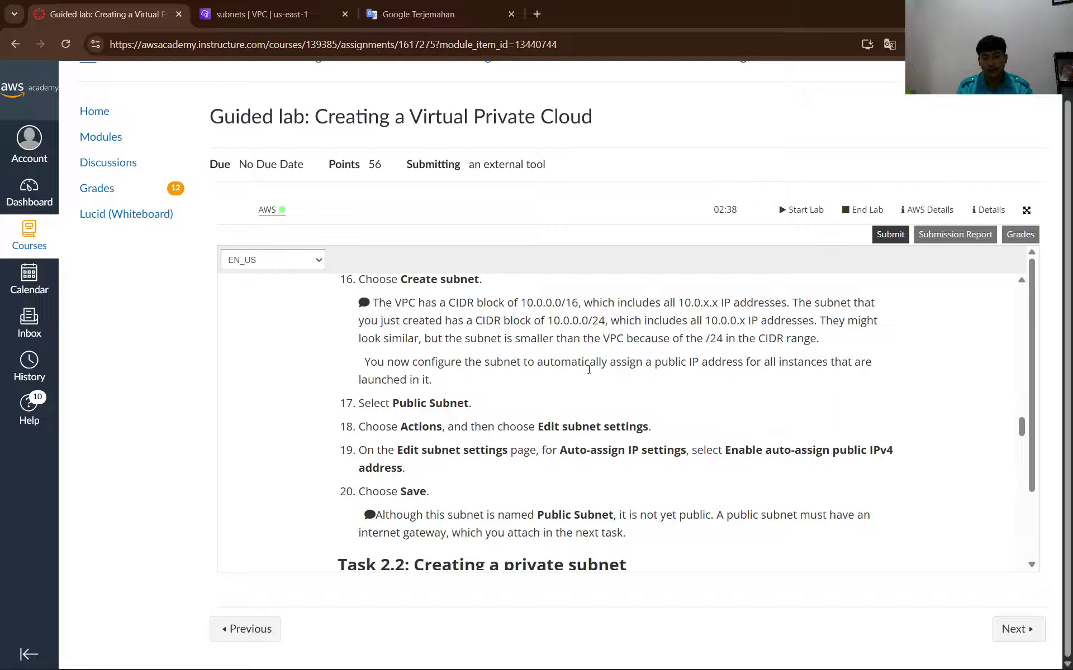
# Select Public Subnet in the VPC console's subnet list and open its Edit subnet settings page, checking the lab's steps.
pyautogui.click(337, 4)
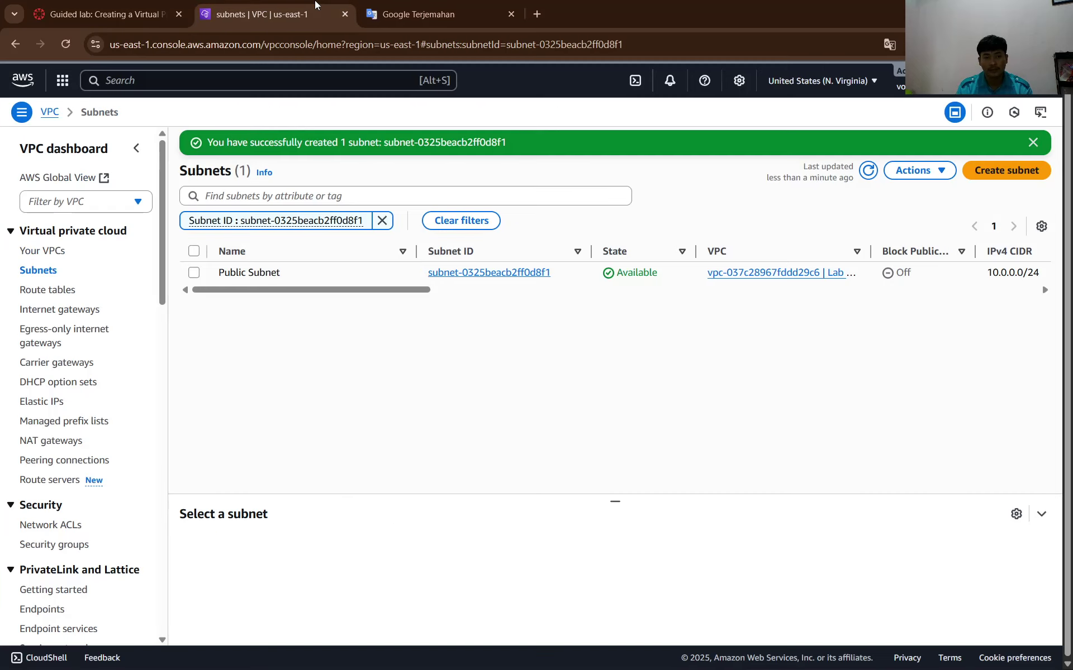
pyautogui.click(194, 273)
pyautogui.click(112, 14)
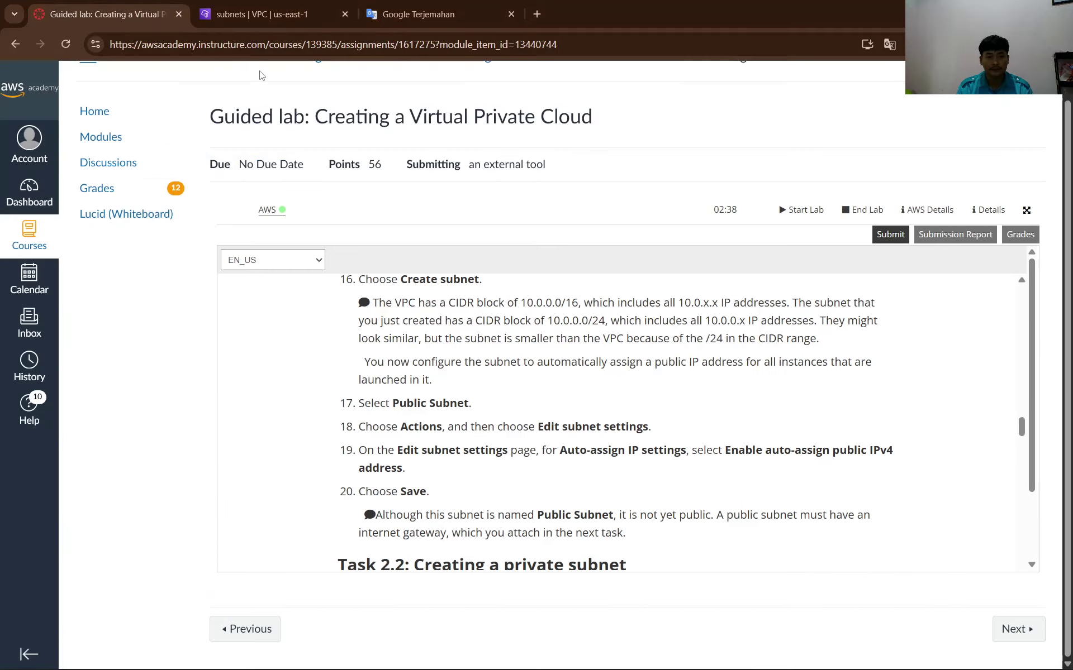
pyautogui.scroll(-1, 386, 447)
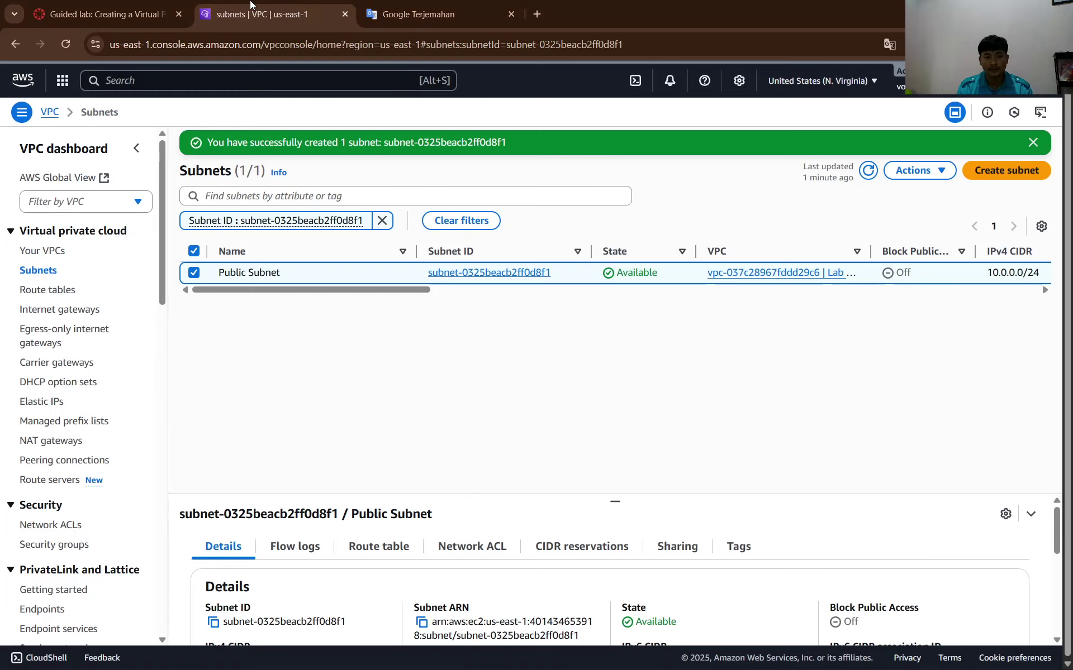
pyautogui.click(335, 7)
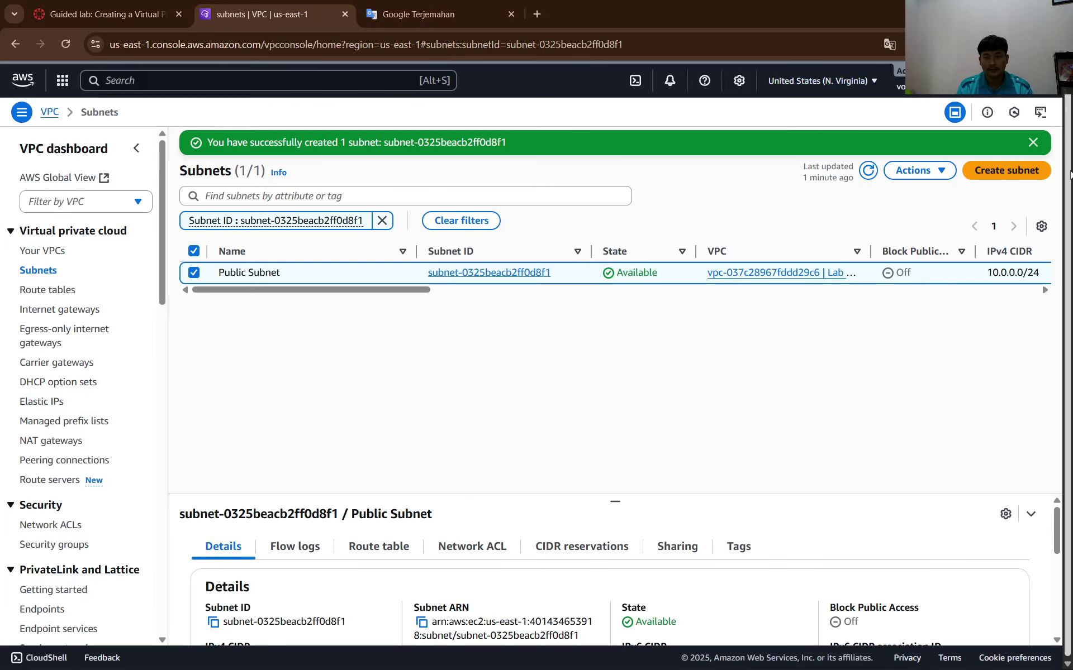
pyautogui.click(924, 173)
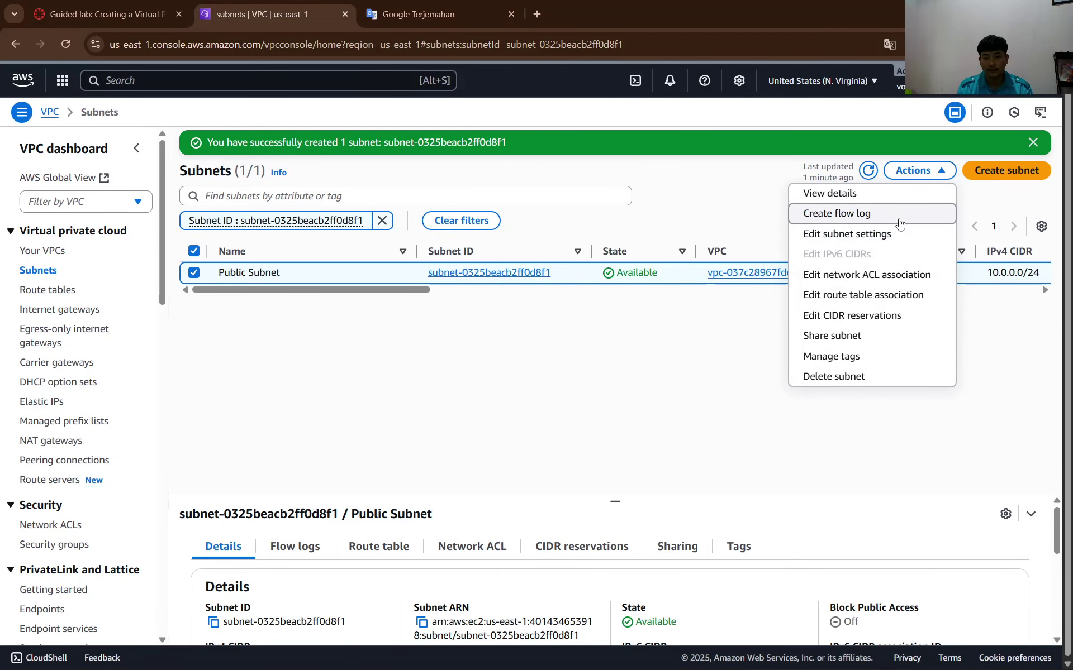
pyautogui.click(892, 234)
# Following lab step 19, turn on Enable auto-assign public IPv4 address in the Public Subnet's settings.
pyautogui.click(101, 14)
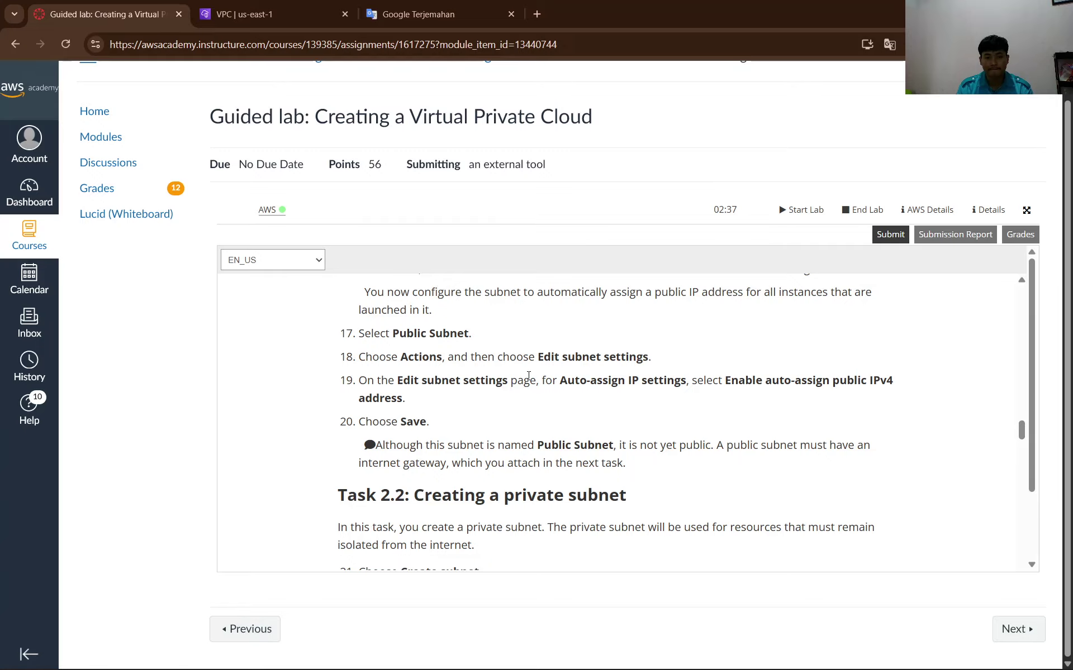
pyautogui.scroll(-1, 391, 391)
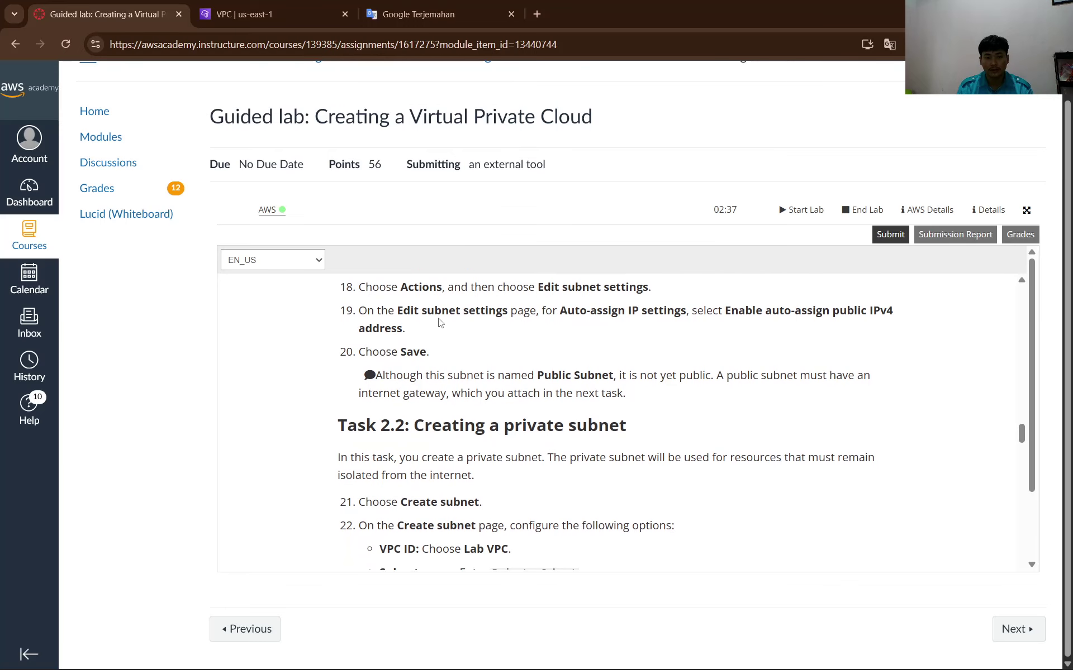
pyautogui.scroll(1, 439, 321)
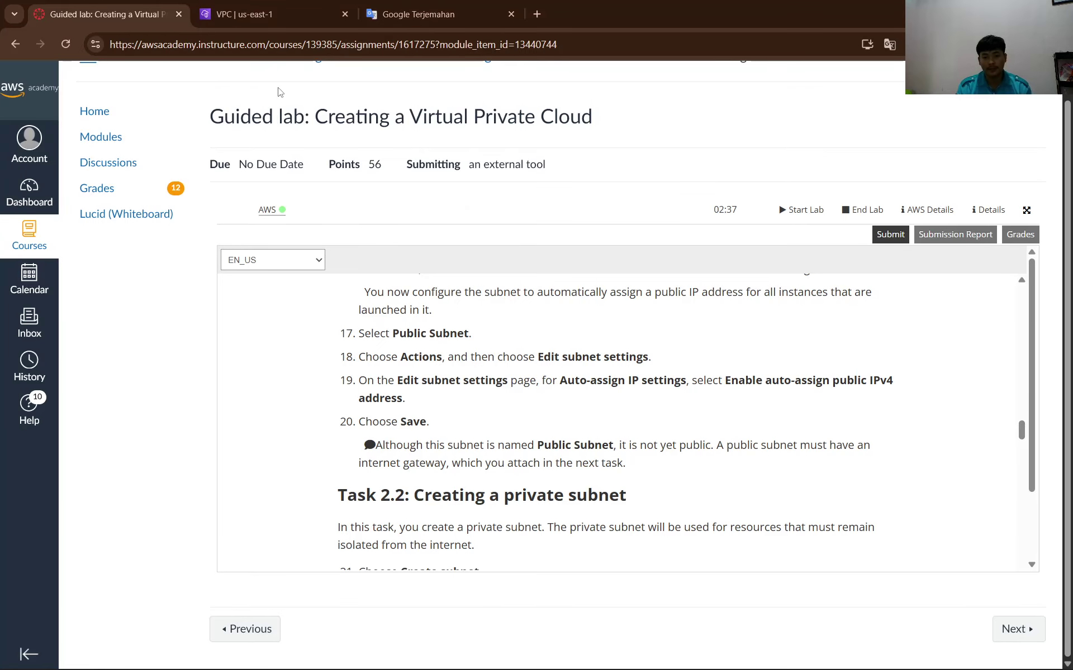
pyautogui.click(241, 6)
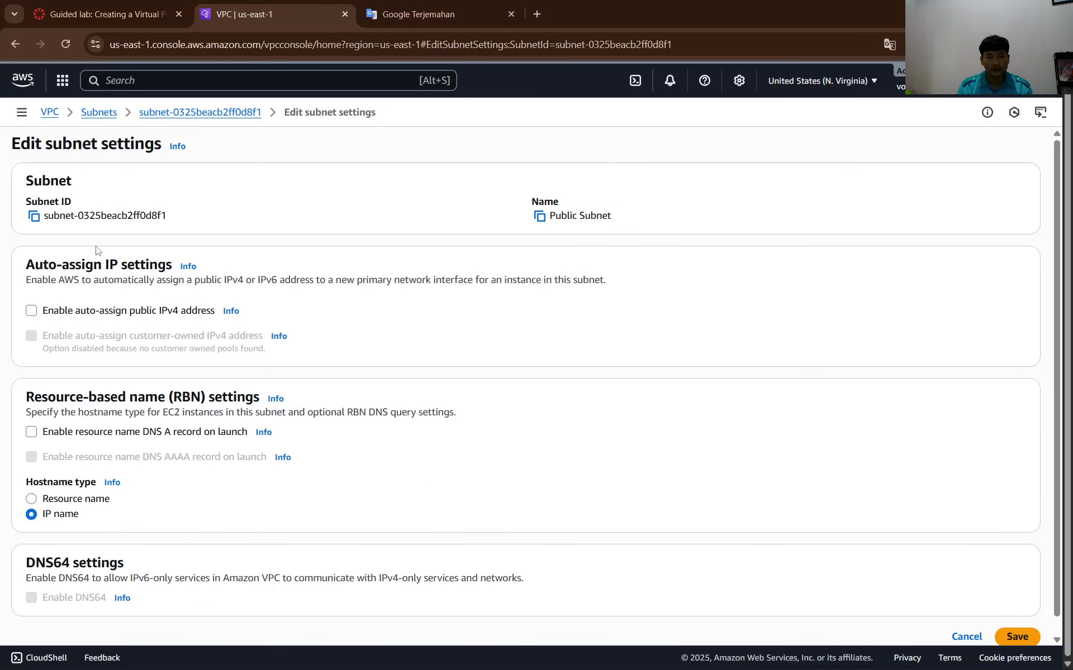
pyautogui.click(184, 4)
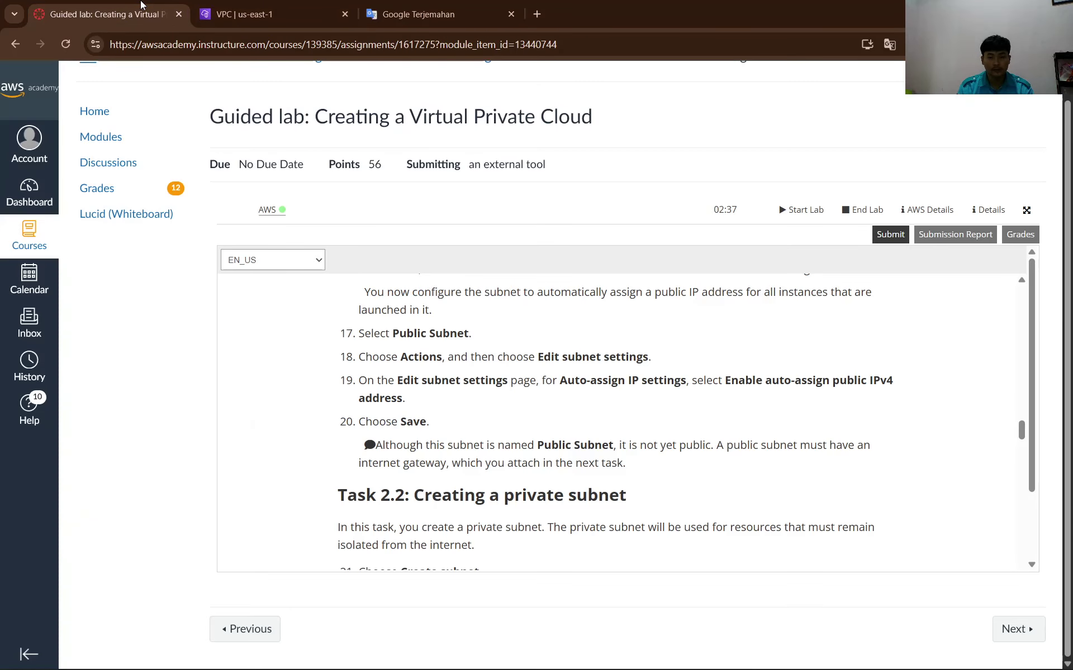
pyautogui.click(265, 5)
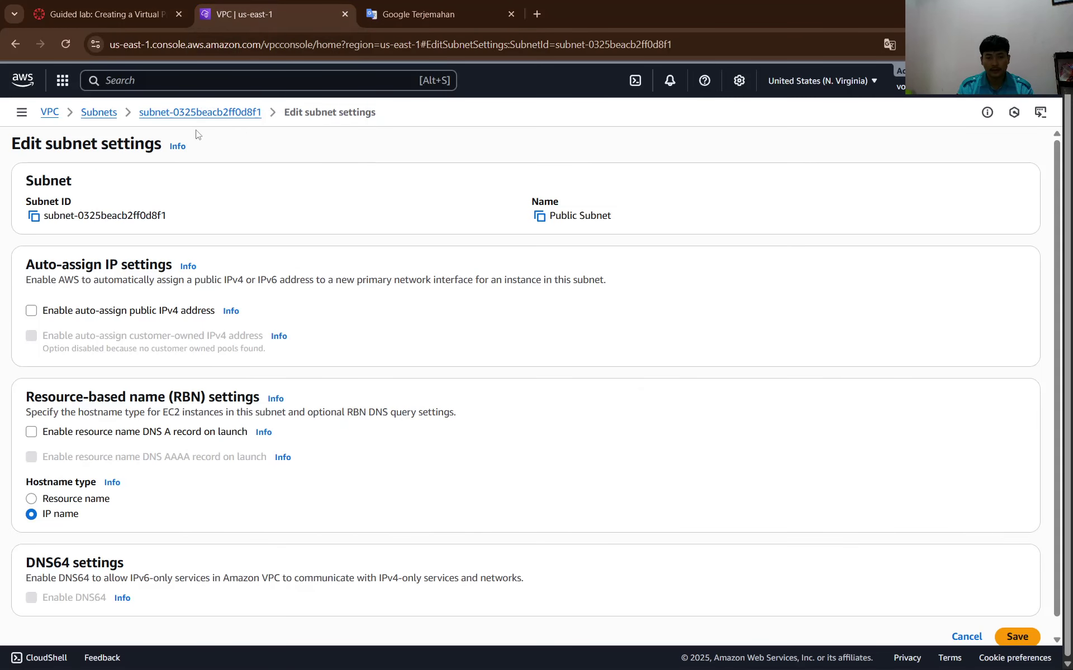
pyautogui.click(31, 311)
pyautogui.click(106, 14)
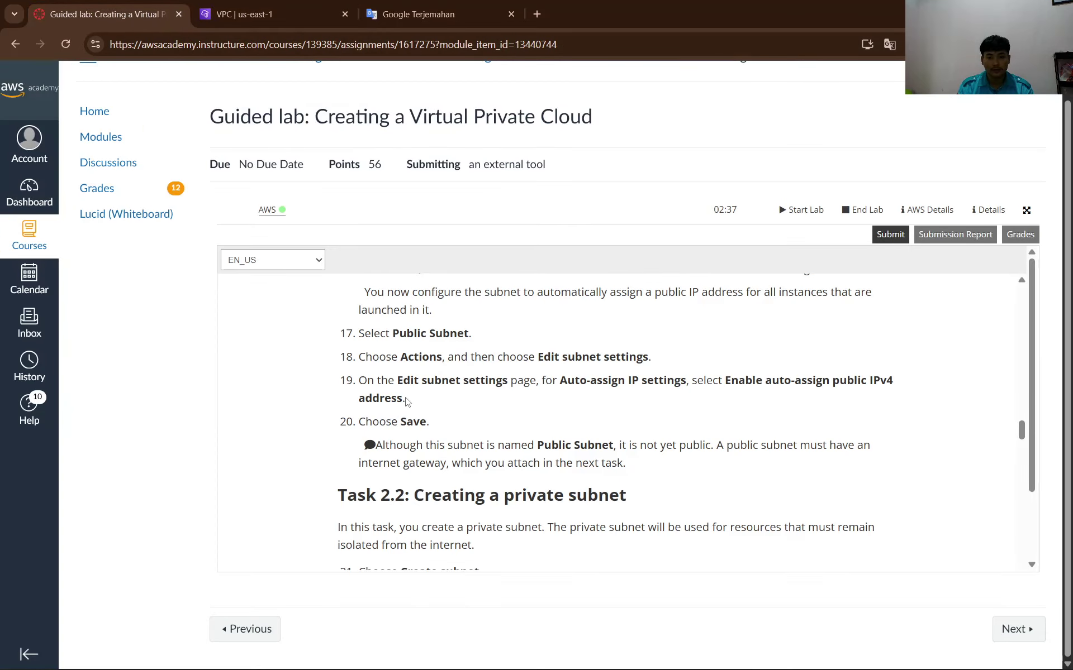
pyautogui.click(239, 6)
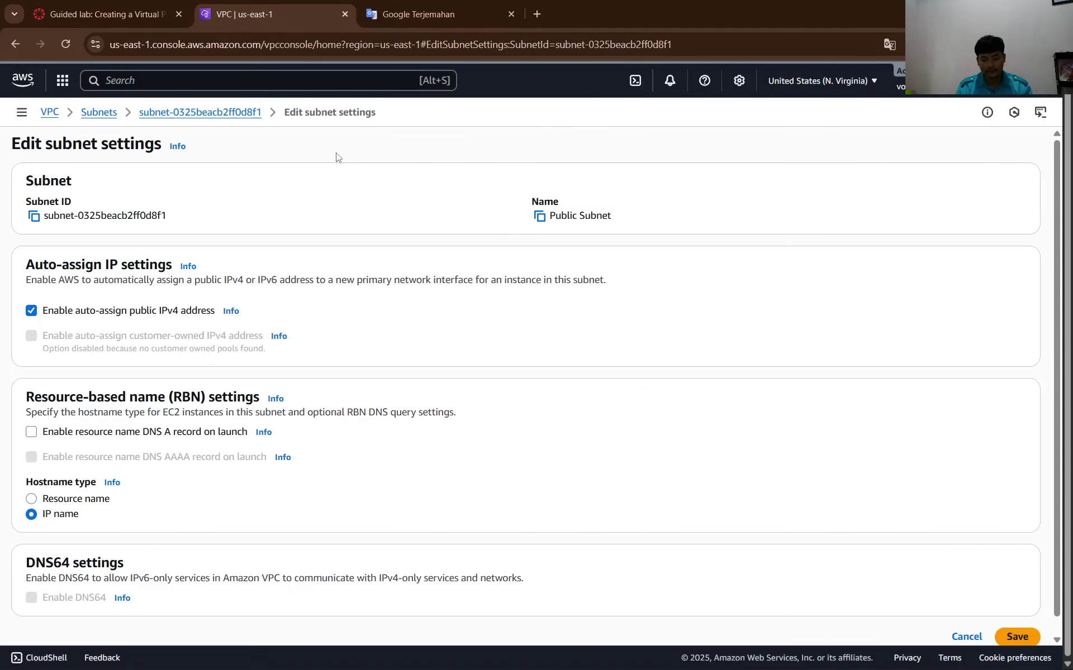
# Capture a screenshot of Public Subnet's Edit subnet settings page and paste it below the Subnets list screenshot in Word.
pyautogui.press('super+shift+s')
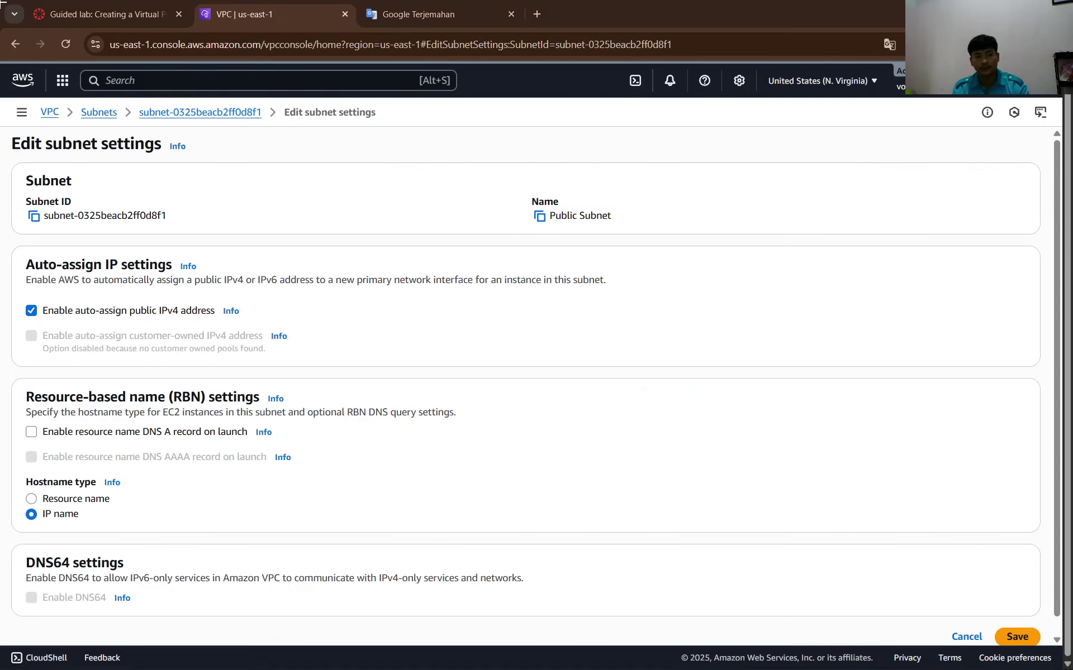
pyautogui.moveTo(3, 60); pyautogui.dragTo(1024, 643)
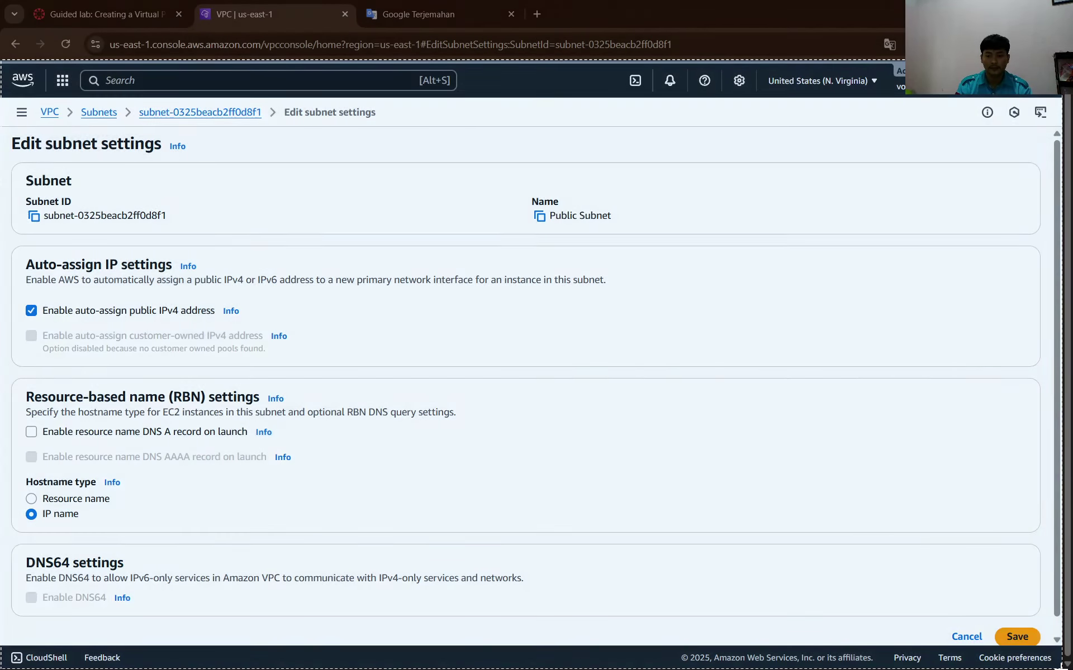
pyautogui.hotkey('alt', 'Tab')
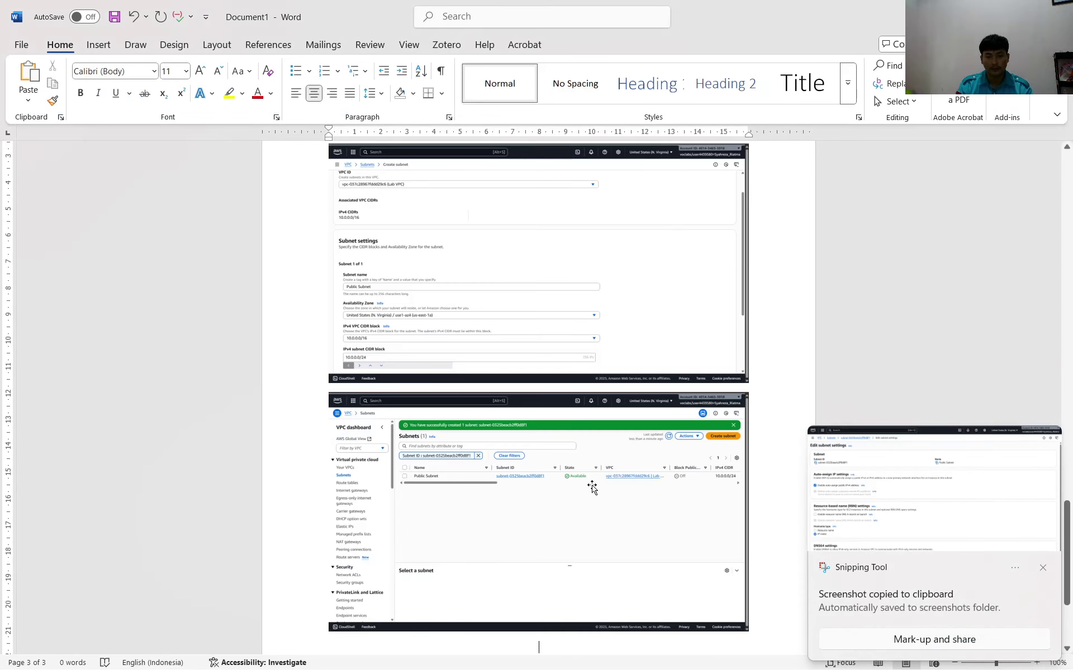
pyautogui.scroll(-3, 587, 483)
pyautogui.hotkey('ctrl', 'v')
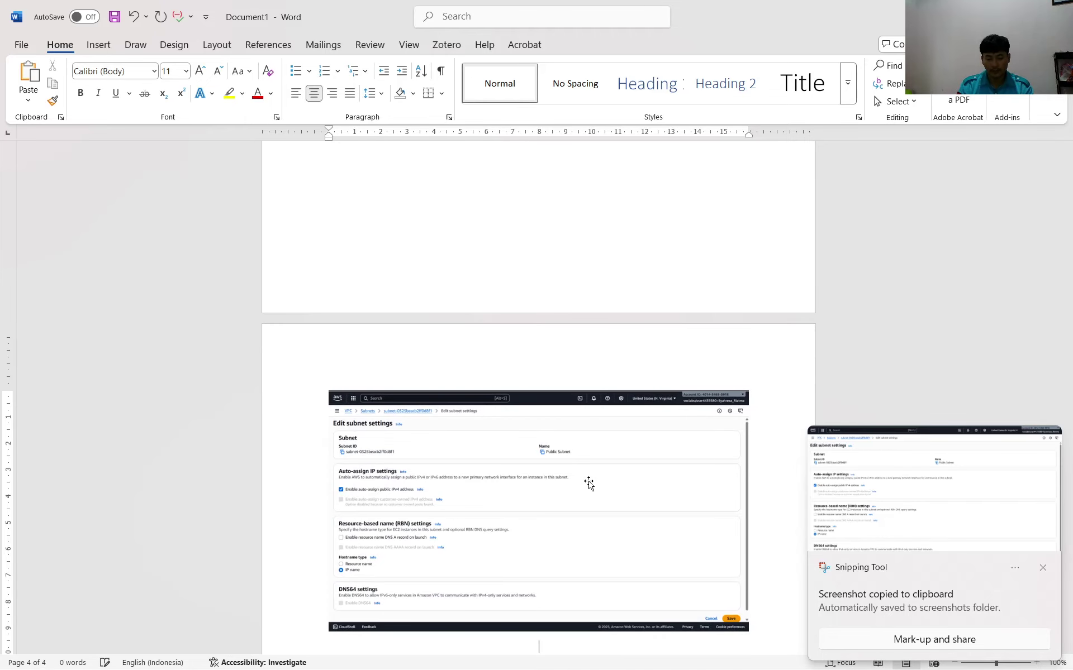
# Return to the VPC console in Chrome and save Public Subnet's auto-assign public IPv4 setting.
pyautogui.hotkey('alt', 'Tab')
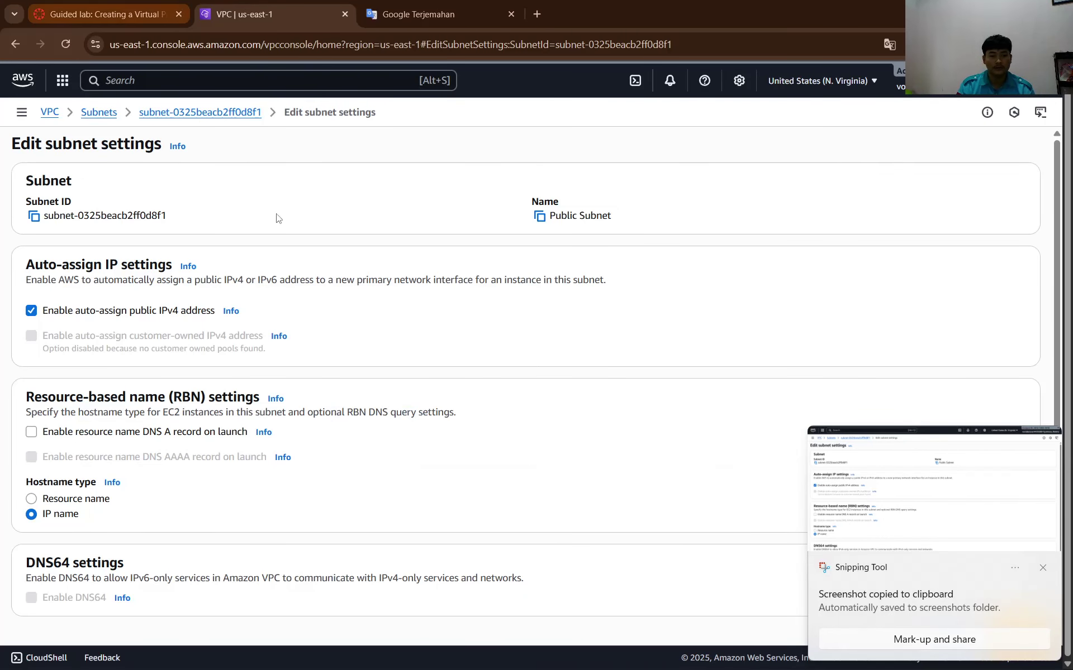
pyautogui.scroll(-1, 596, 451)
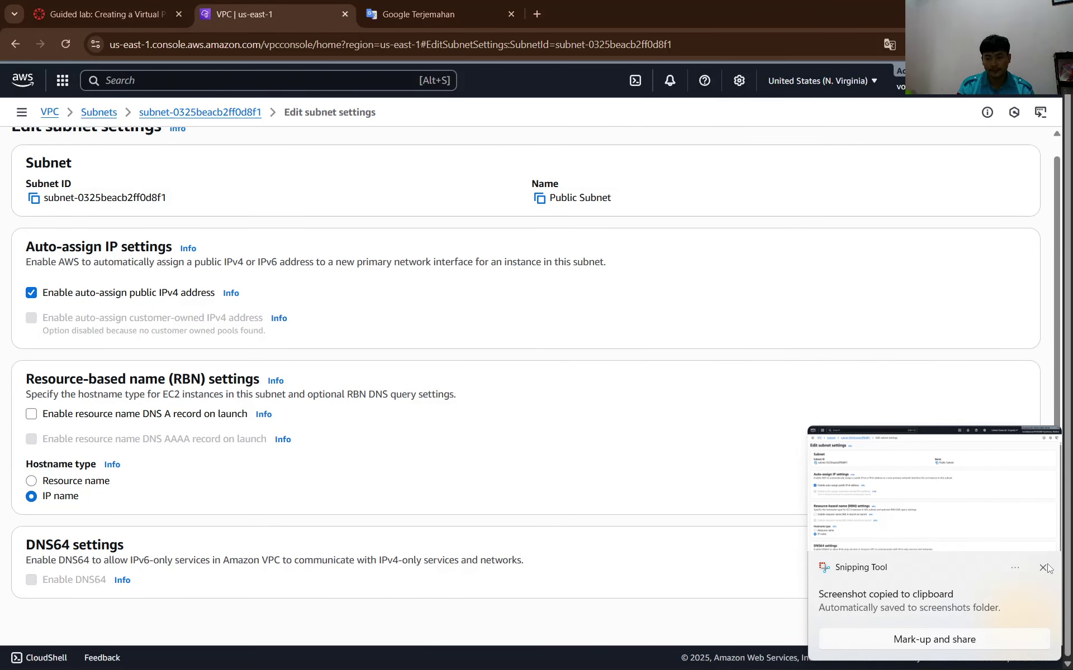
pyautogui.click(1042, 567)
pyautogui.click(1015, 619)
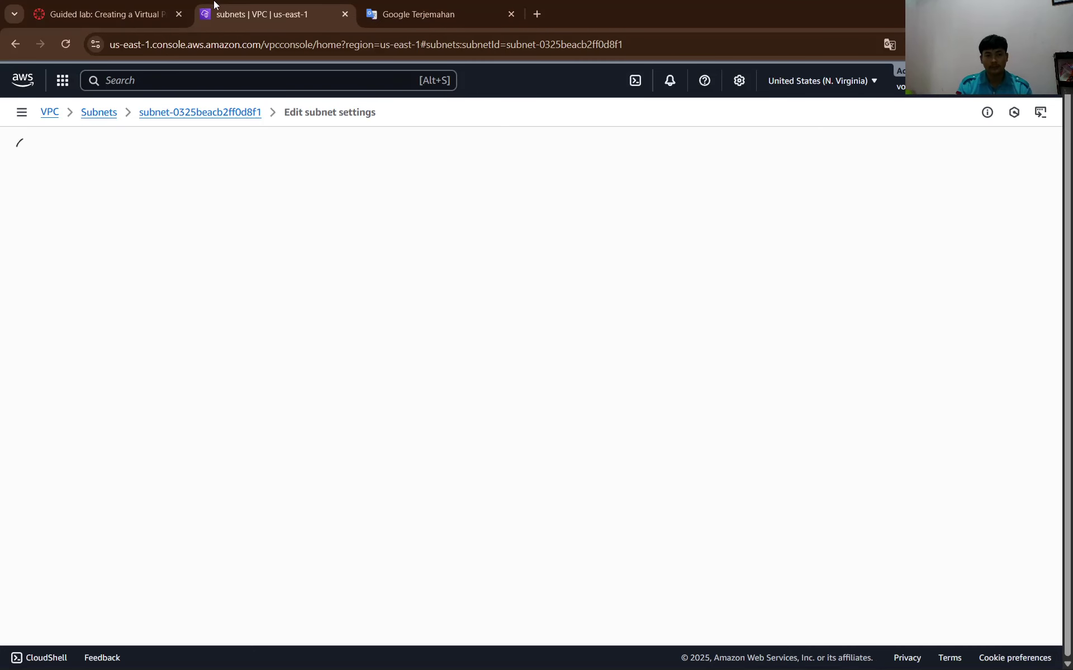
# Read the end of the public subnet task and the lab's Task 2.2 instructions on creating a private subnet.
pyautogui.click(126, 7)
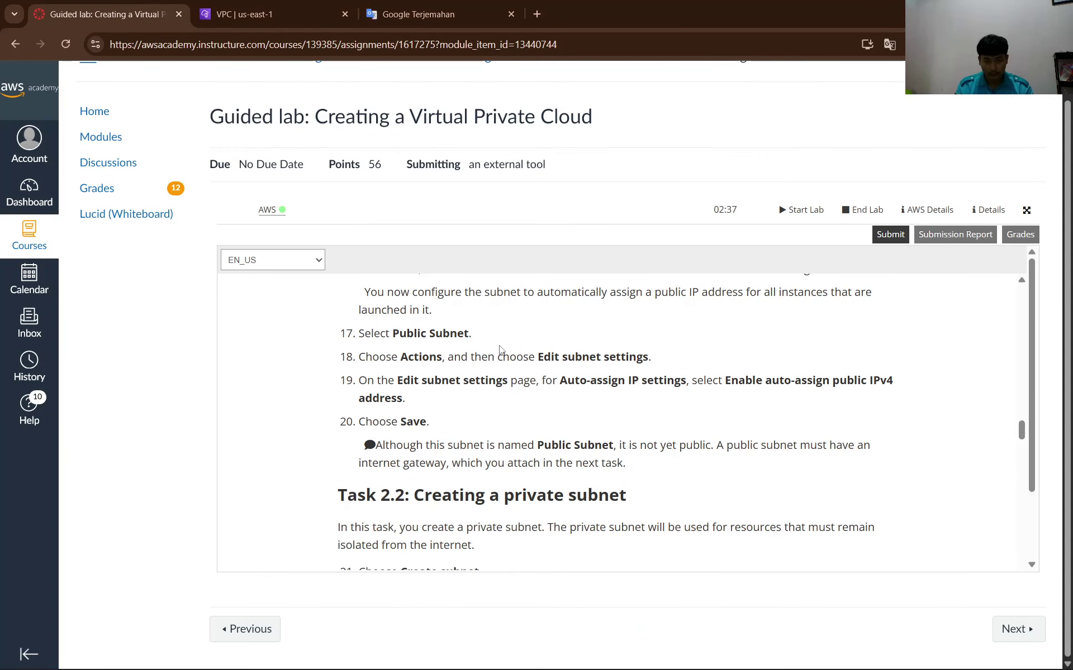
pyautogui.scroll(-1, 500, 351)
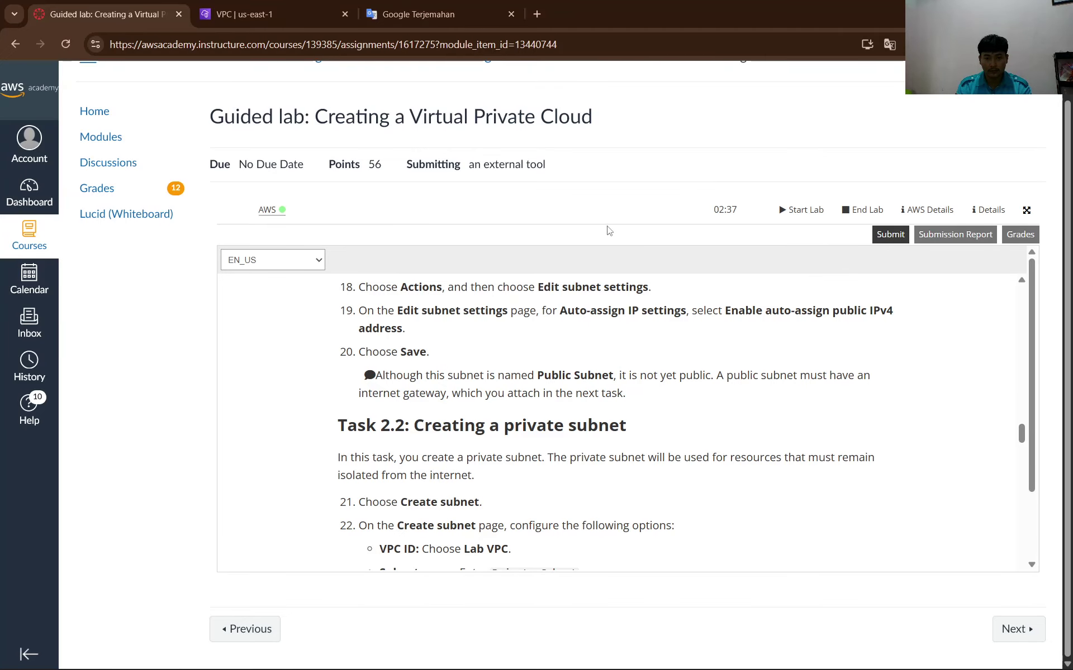
pyautogui.scroll(-3, 633, 349)
# Examine Public Subnet's details in the VPC console, including its flow logs, route table, network ACL and IPv4 CIDR.
pyautogui.hotkey('ctrl', 'Tab')
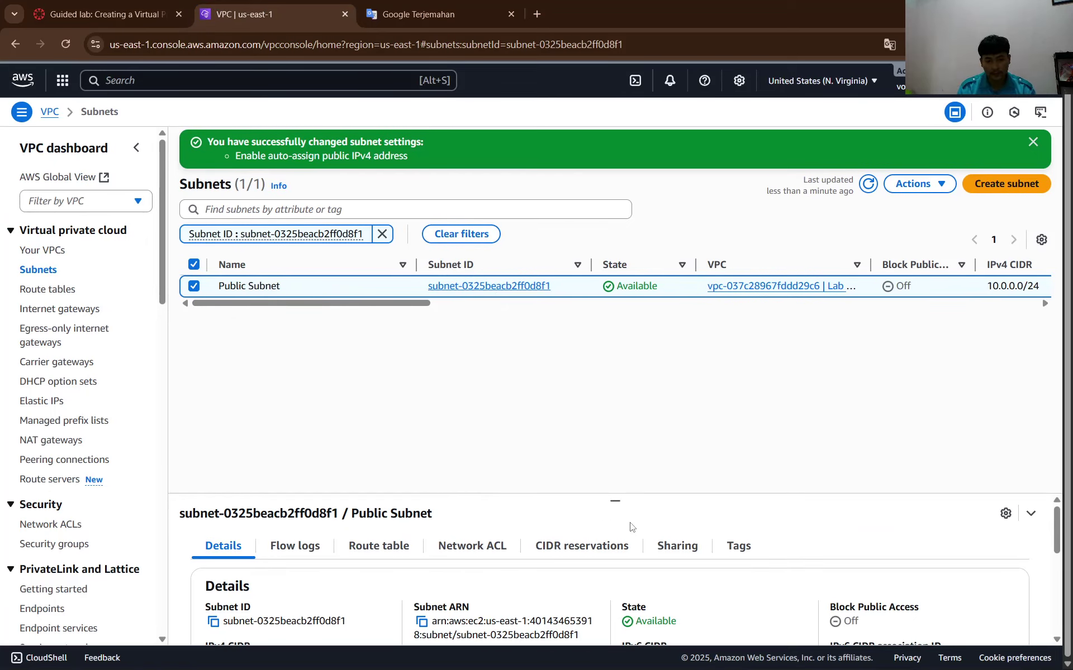
pyautogui.moveTo(615, 501); pyautogui.dragTo(635, 327)
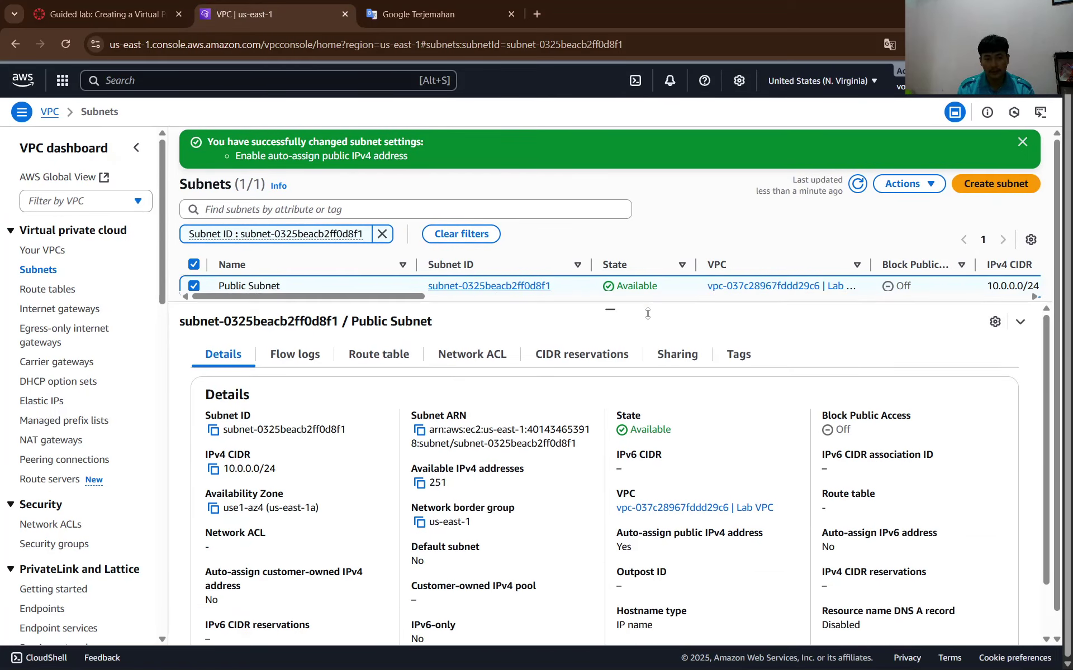
pyautogui.scroll(-2, 473, 413)
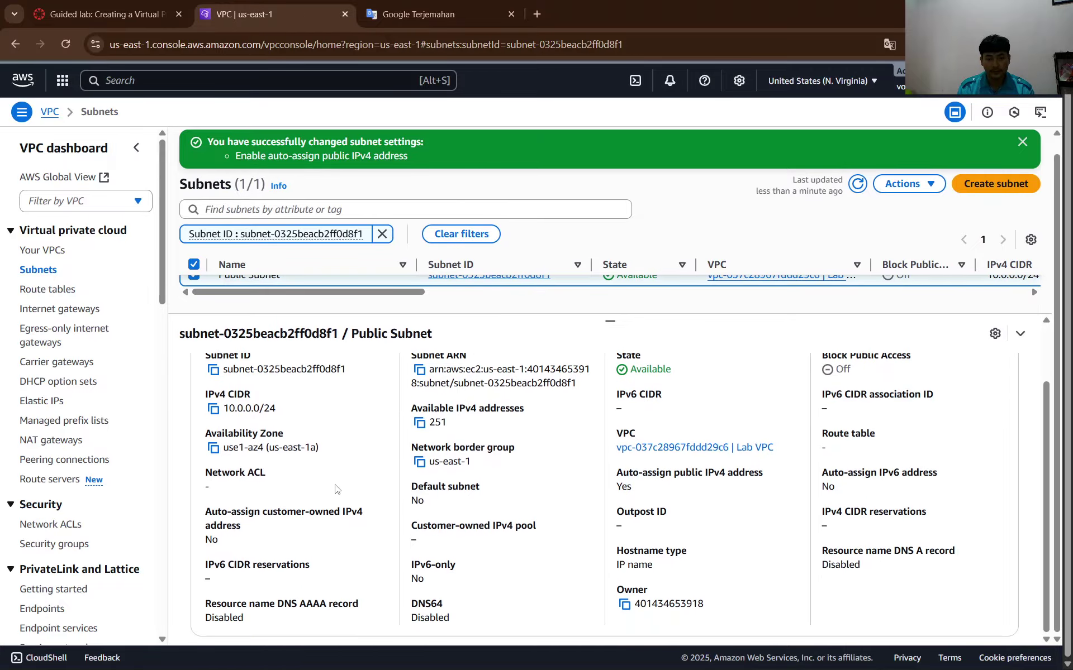
pyautogui.scroll(2, 308, 499)
pyautogui.click(312, 368)
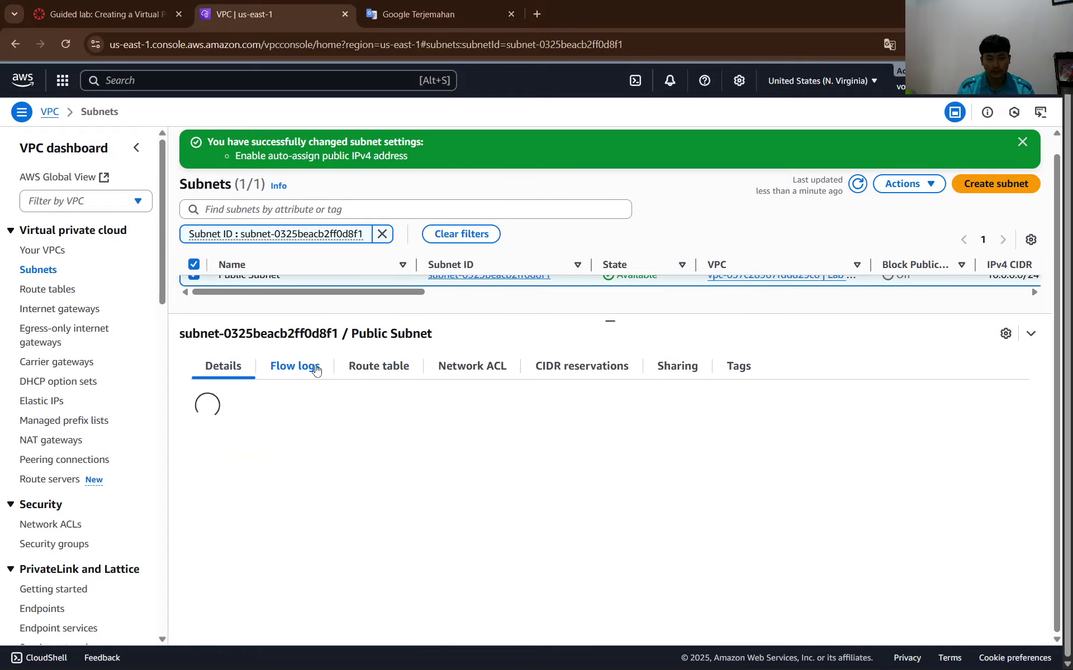
pyautogui.click(353, 373)
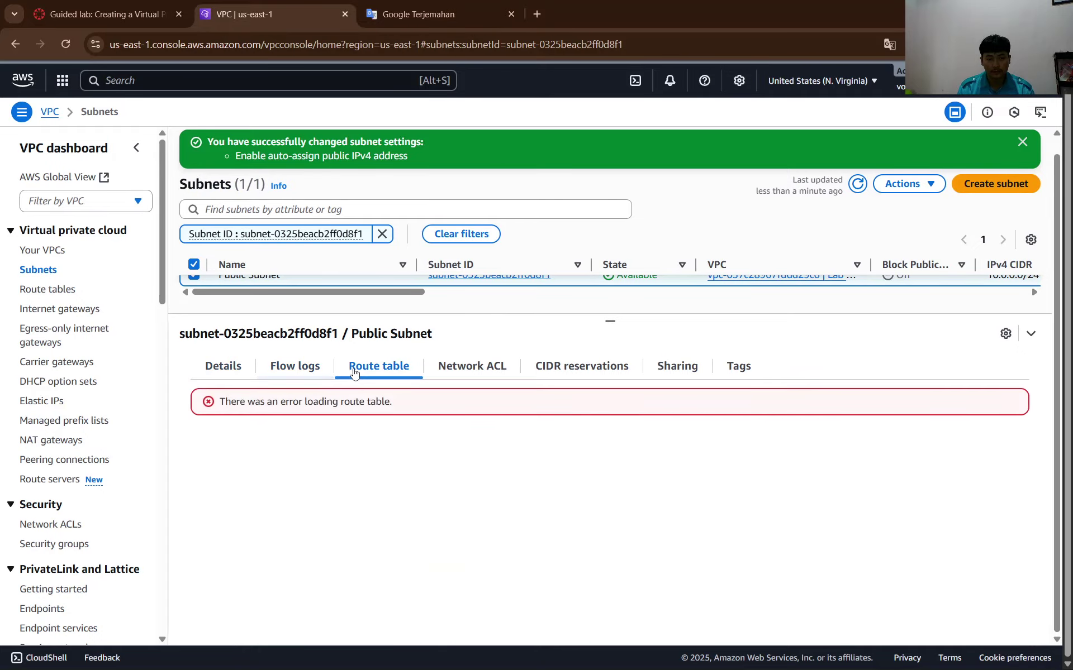
pyautogui.click(440, 369)
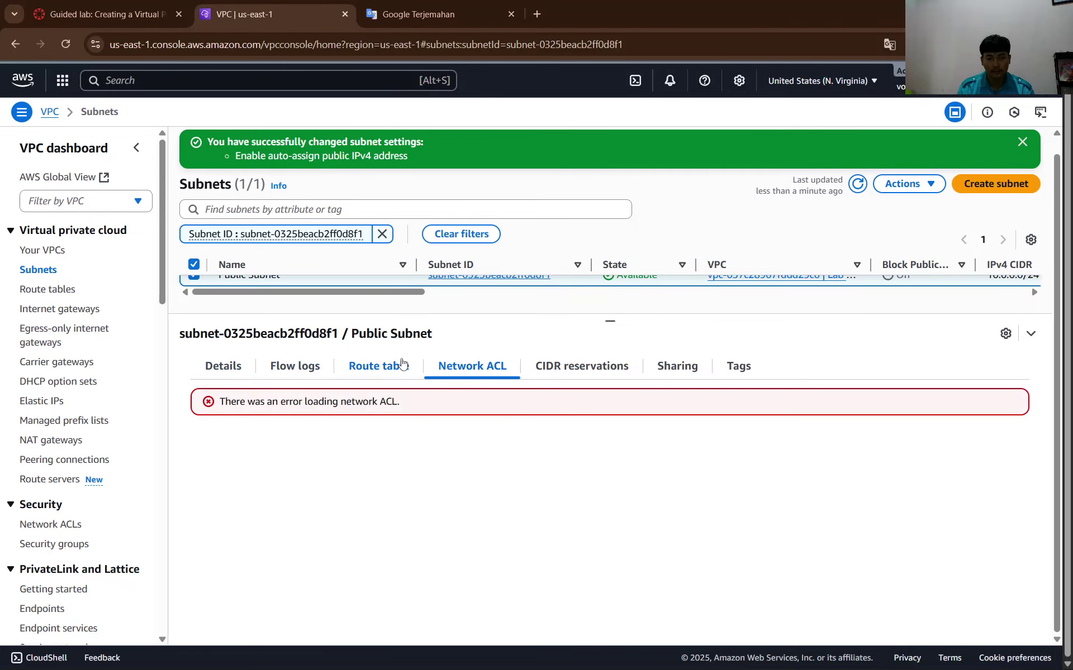
pyautogui.click(247, 367)
pyautogui.scroll(-1, 464, 435)
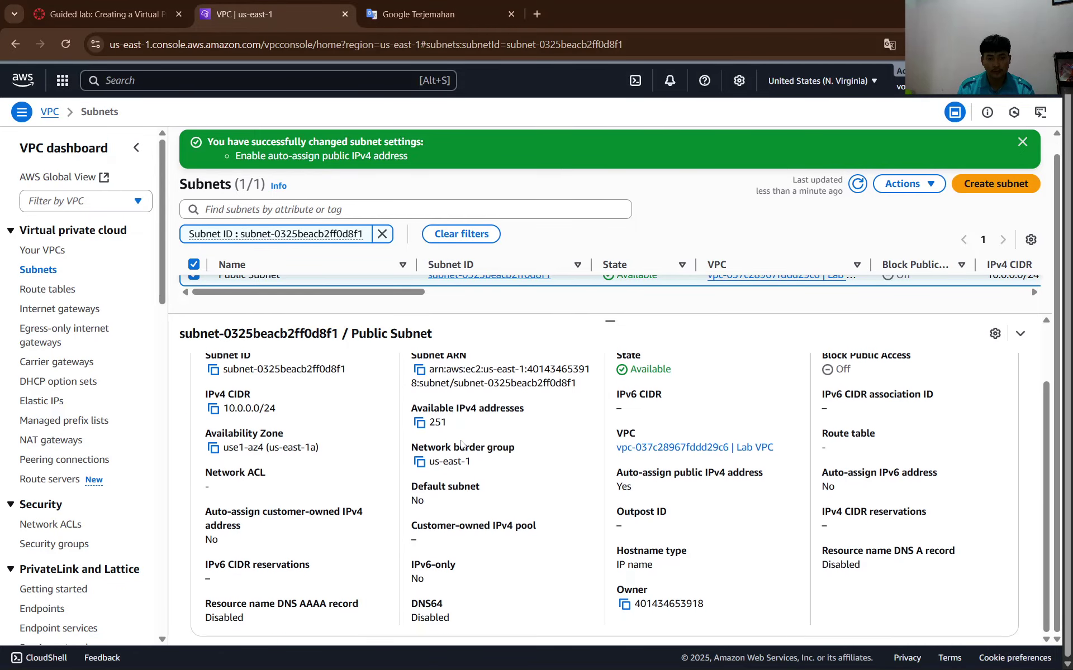
pyautogui.moveTo(301, 414); pyautogui.dragTo(223, 411)
pyautogui.click(295, 408)
pyautogui.scroll(1, 686, 465)
pyautogui.scroll(-1, 661, 474)
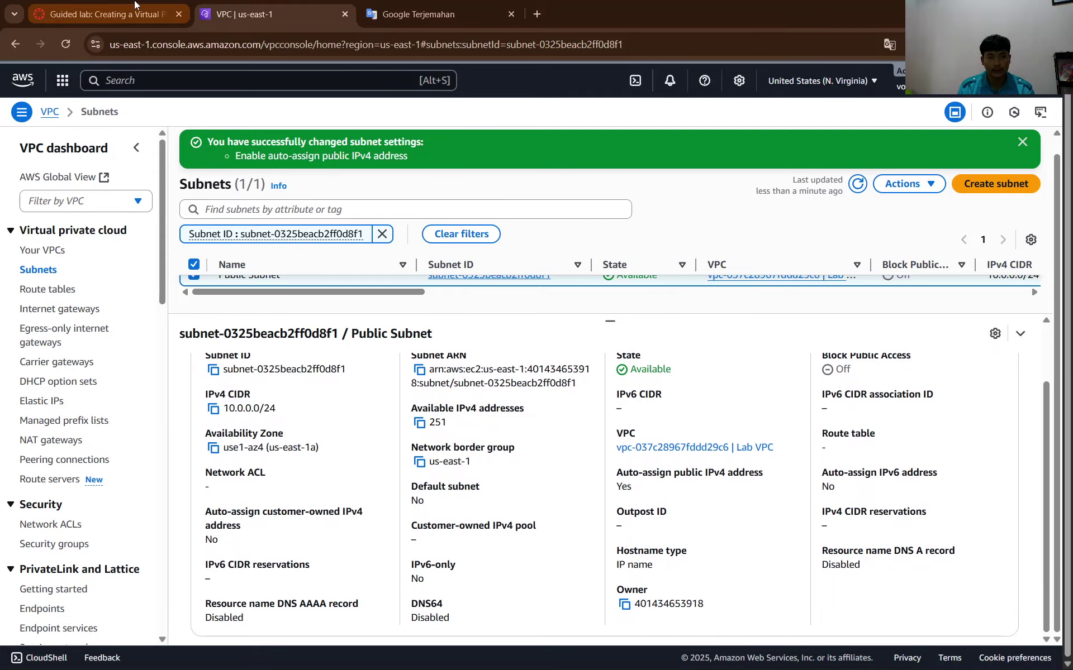
# Following lab steps 21 and 22, start creating a new subnet and choose Lab VPC as its VPC.
pyautogui.click(168, 11)
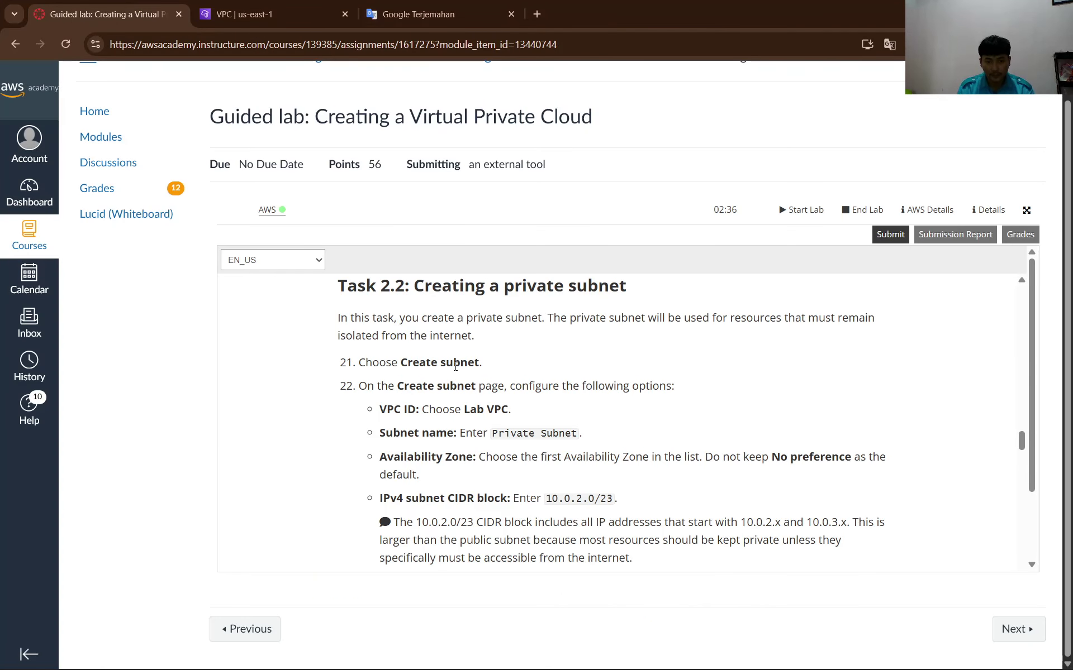
pyautogui.click(278, 5)
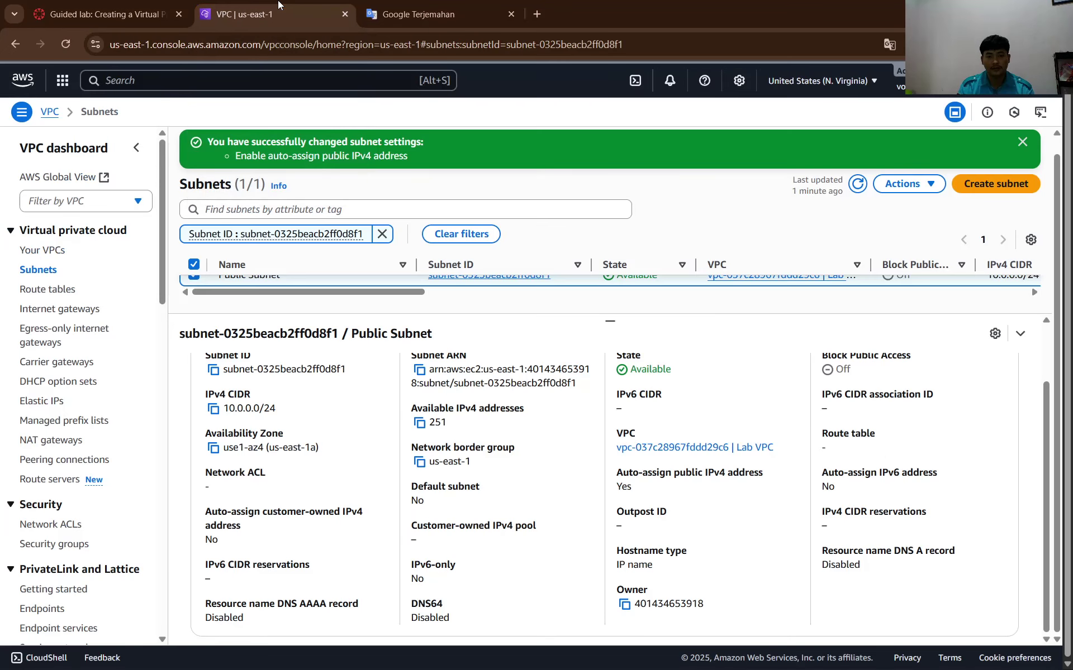
pyautogui.click(960, 183)
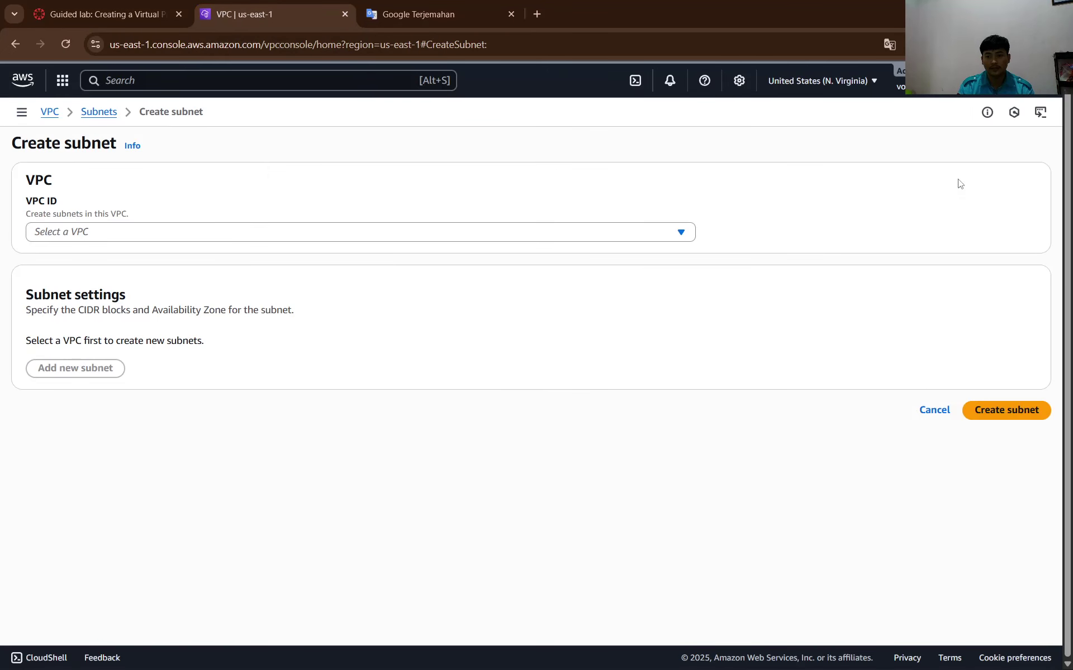
pyautogui.click(66, 240)
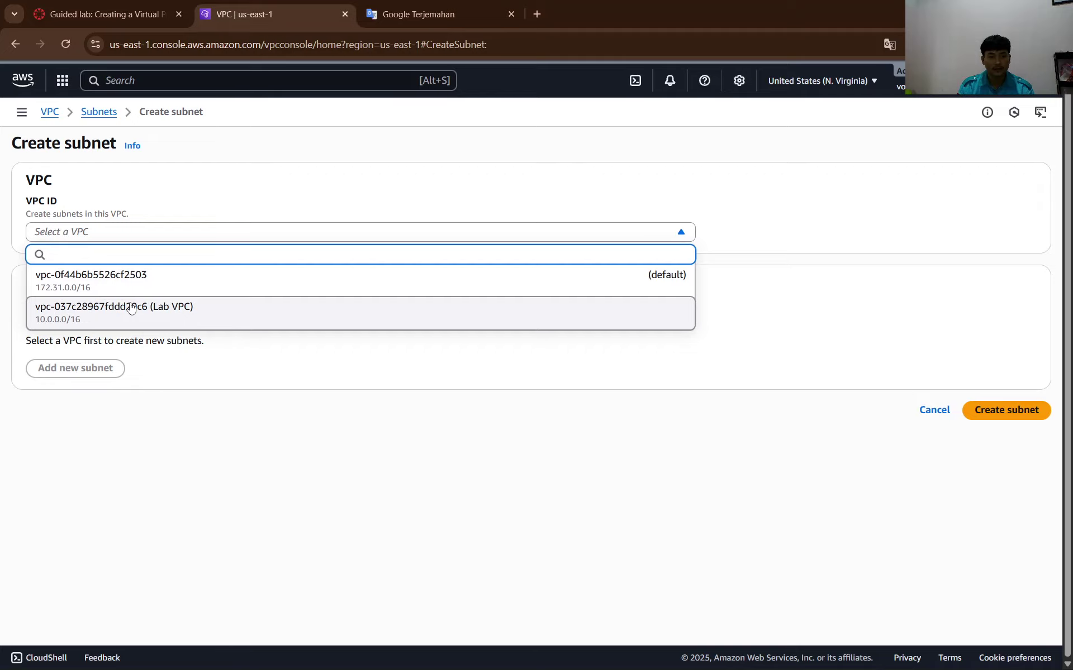
pyautogui.click(127, 307)
# Name the new subnet Private Subnet, copying the name from lab step 22.
pyautogui.scroll(-3, 202, 396)
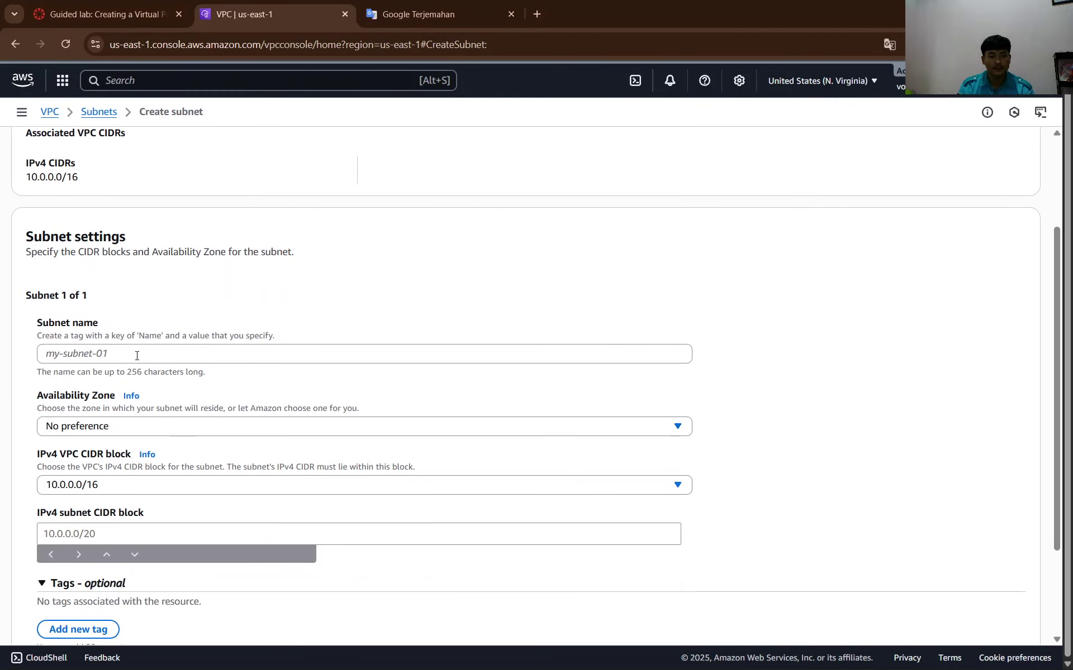
pyautogui.click(194, 353)
pyautogui.click(91, 7)
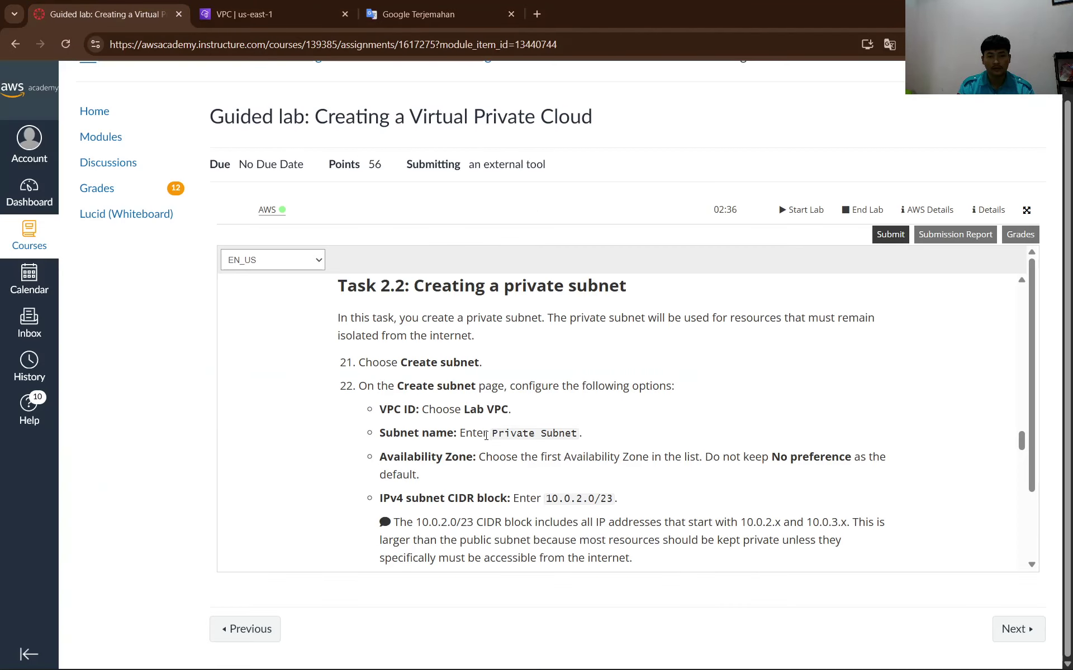
pyautogui.moveTo(491, 436); pyautogui.dragTo(582, 436)
pyautogui.hotkey('ctrl', 'c')
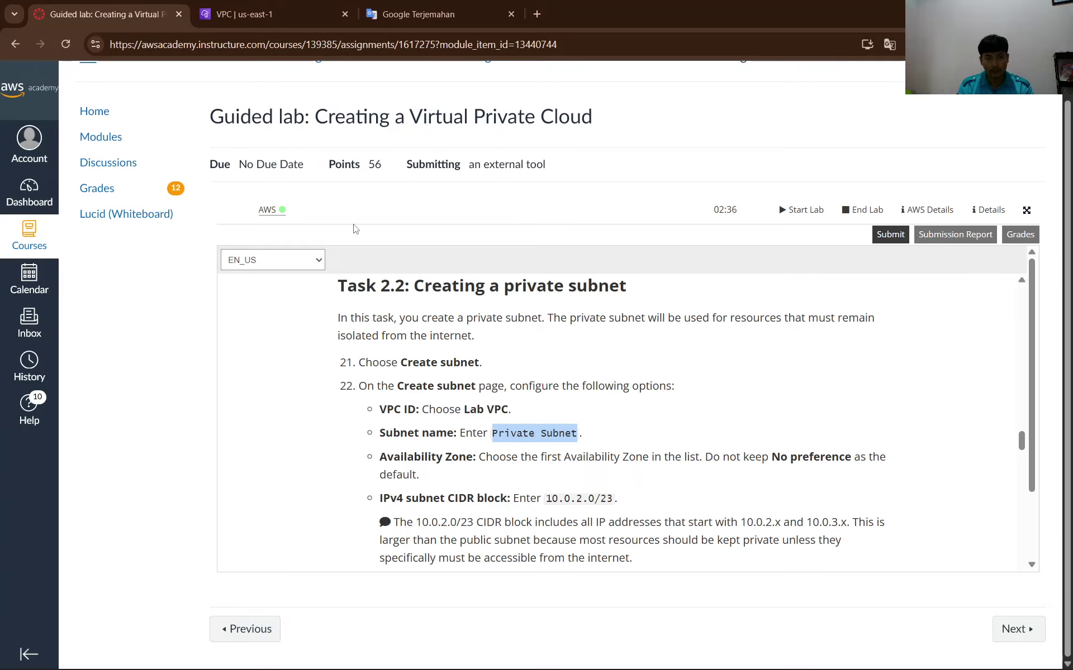
pyautogui.click(268, 14)
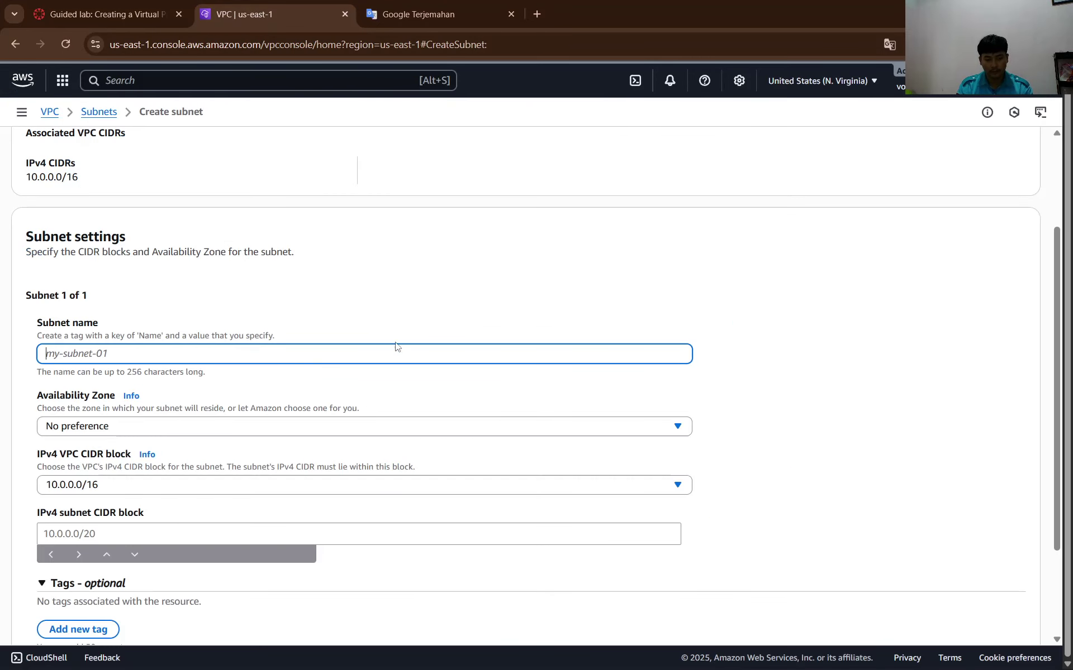
pyautogui.hotkey('ctrl', 'v')
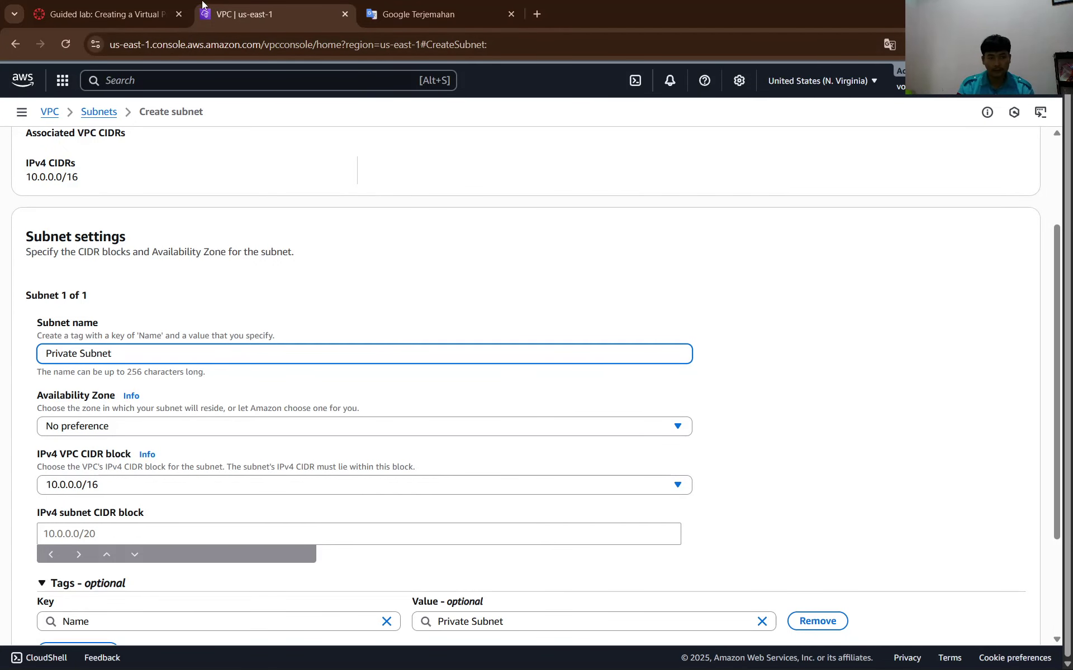
# Check the lab's Availability Zone instruction and choose the first zone, use1-az4 (us-east-1a), for Private Subnet.
pyautogui.click(140, 4)
pyautogui.scroll(-1, 587, 380)
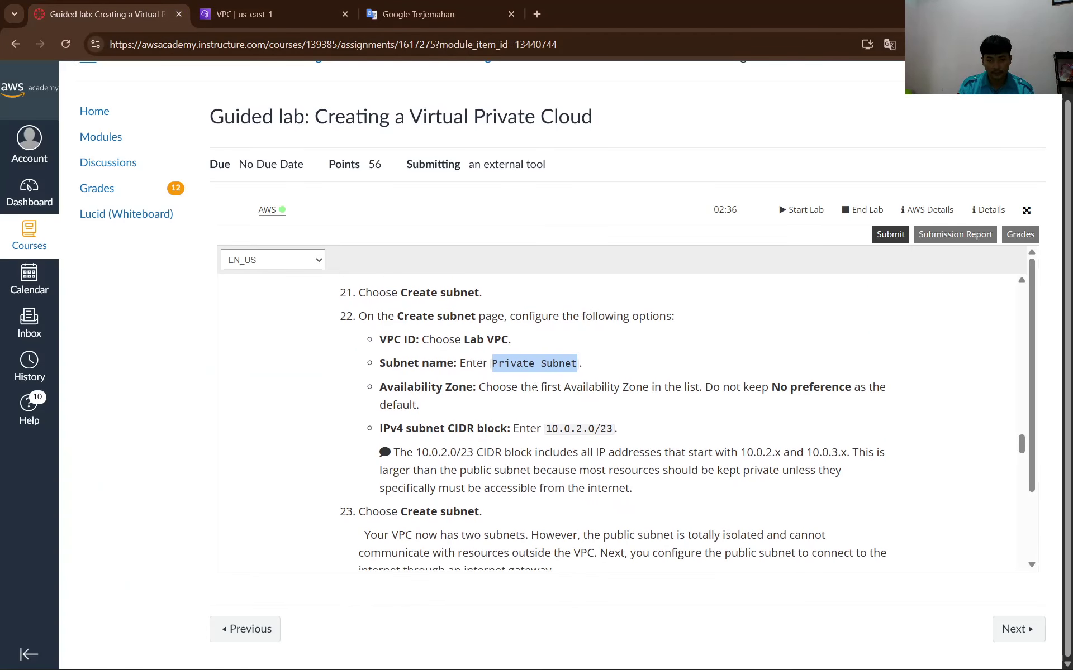
pyautogui.click(277, 12)
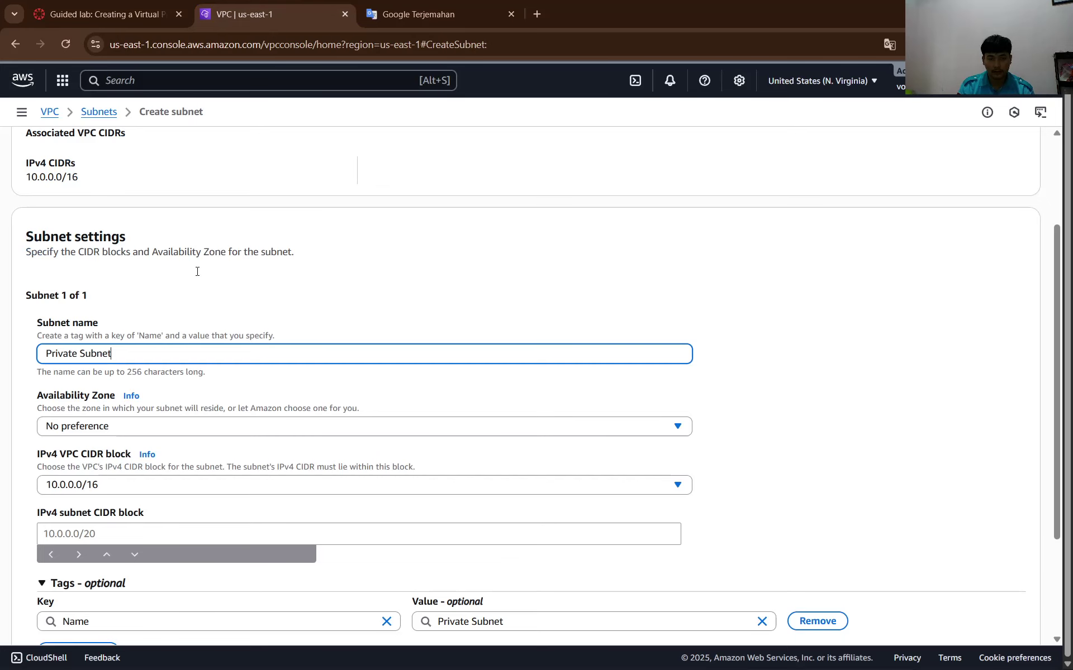
pyautogui.click(136, 426)
pyautogui.click(175, 234)
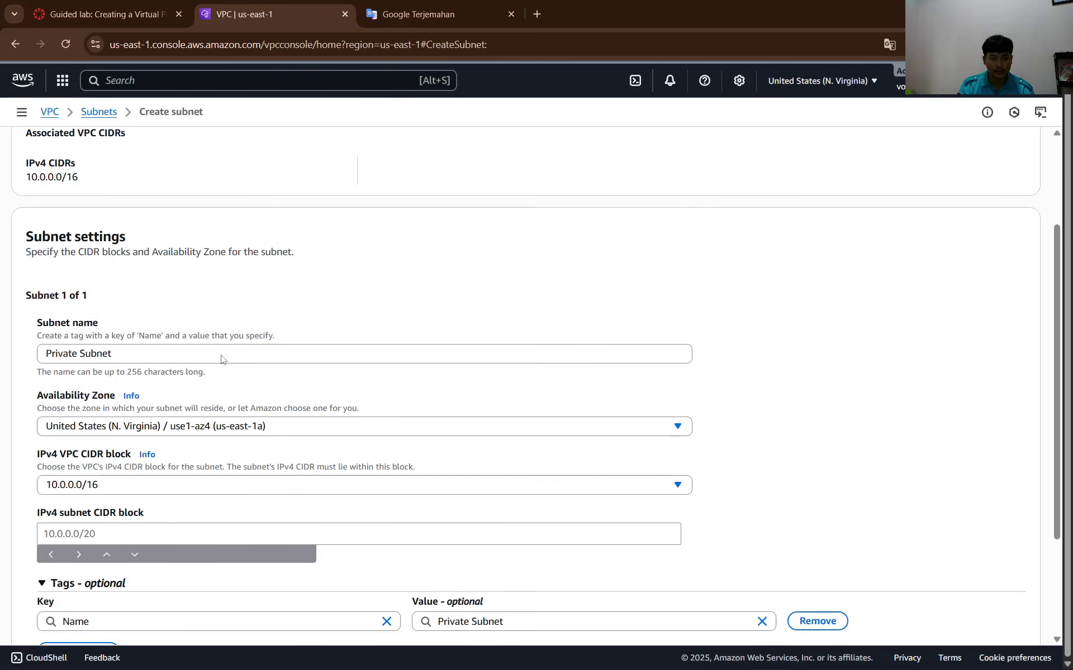
# Set Private Subnet's IPv4 subnet CIDR block to 10.0.2.0/23, copied from the lab instructions, and check lab step 23.
pyautogui.scroll(-1, 188, 538)
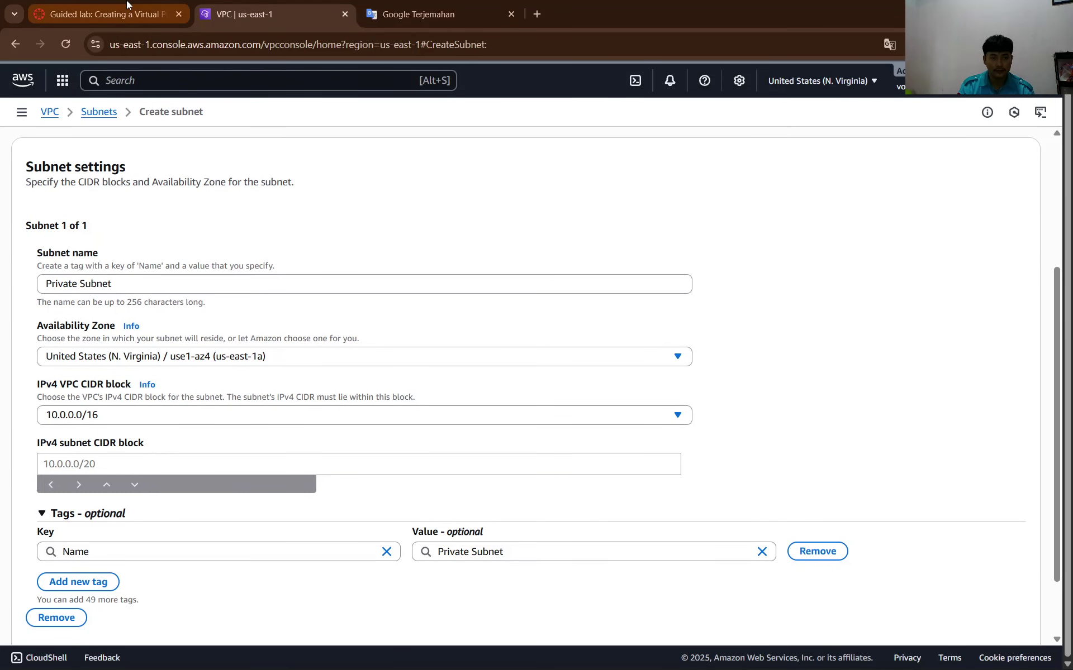
pyautogui.click(111, 14)
pyautogui.moveTo(545, 431); pyautogui.dragTo(613, 429)
pyautogui.hotkey('ctrl', 'c')
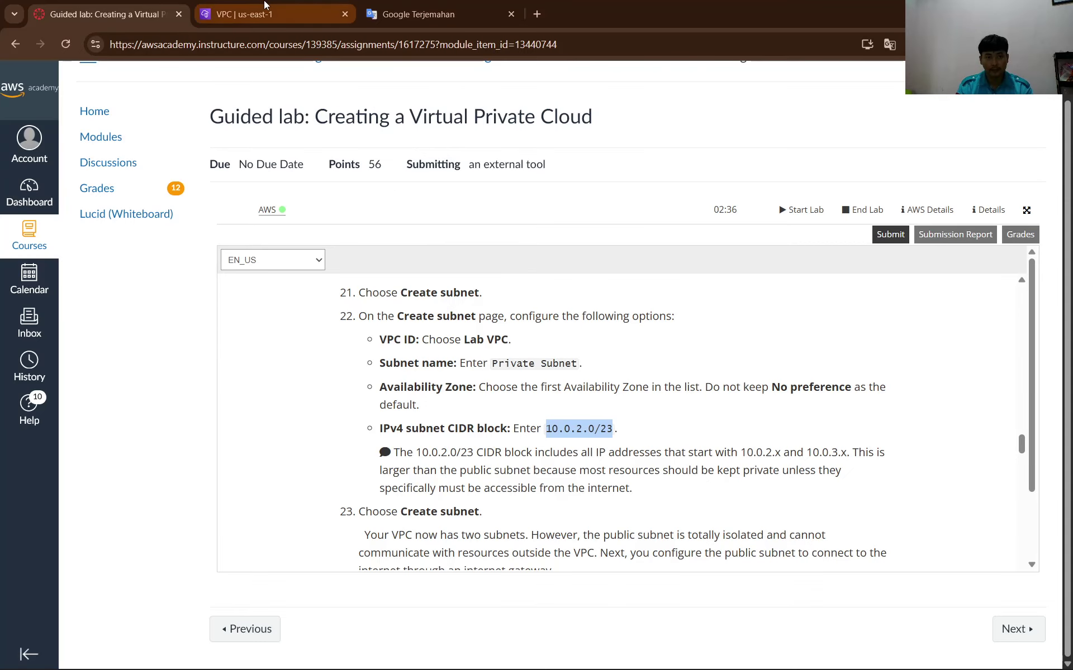
pyautogui.click(245, 14)
pyautogui.click(208, 465)
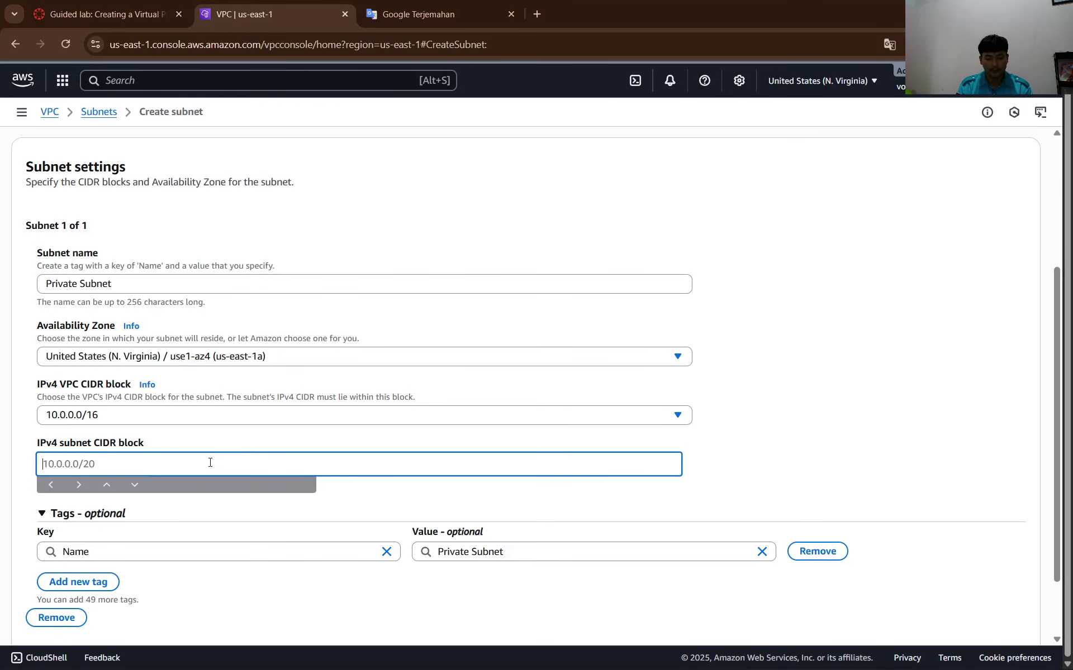
pyautogui.hotkey('ctrl', 'v')
pyautogui.scroll(-2, 213, 455)
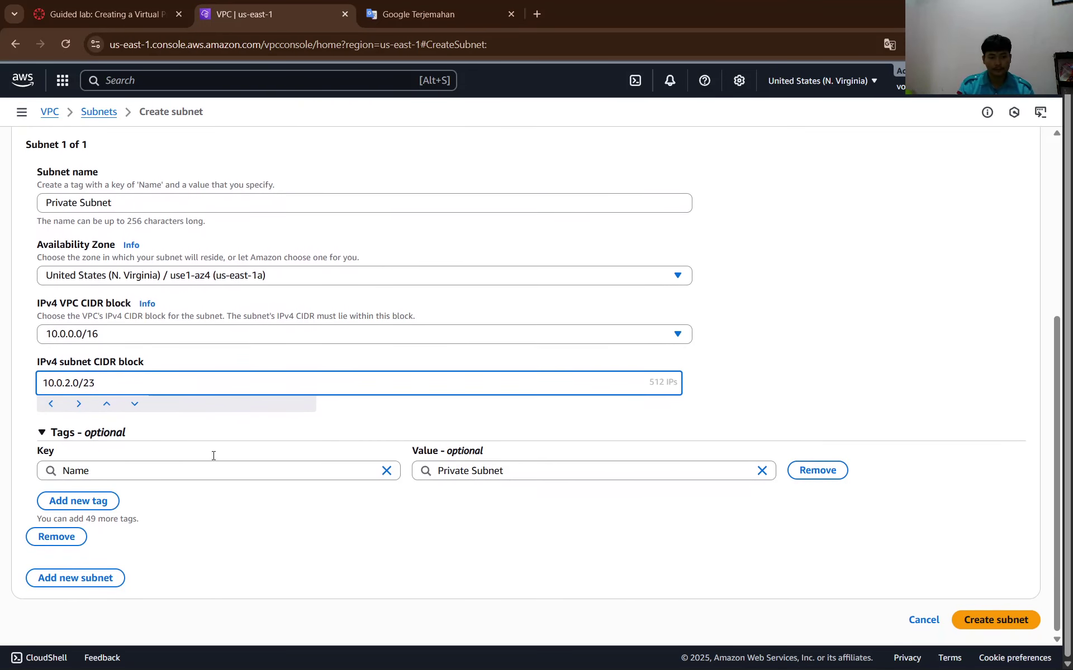
pyautogui.click(184, 11)
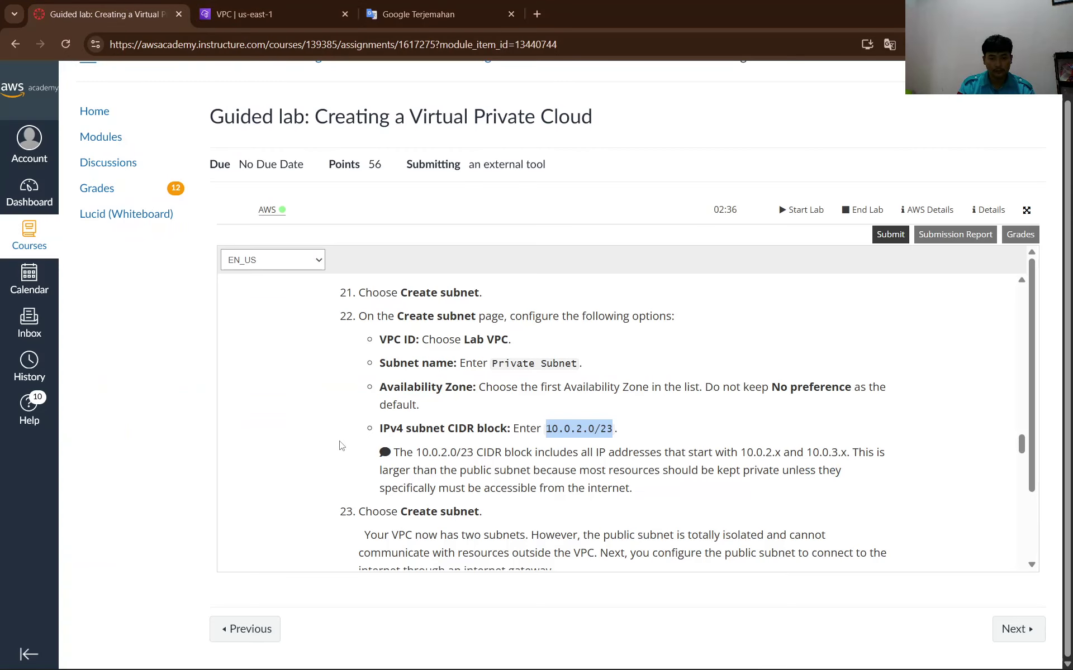
pyautogui.scroll(-1, 433, 446)
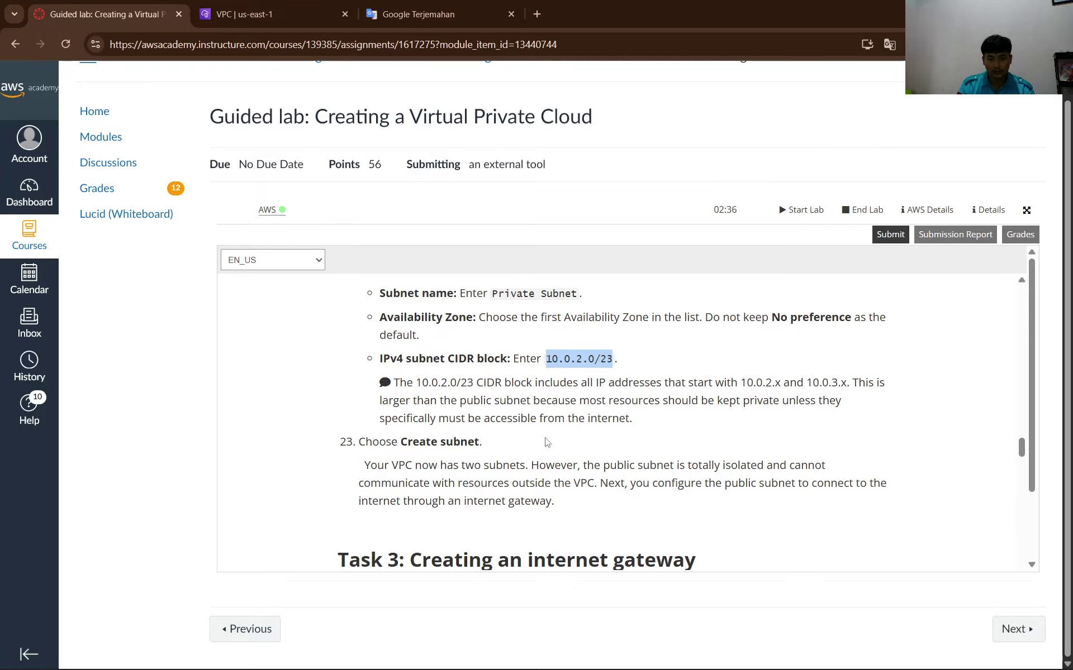
# Capture a screenshot of the Create subnet page showing Lab VPC and the Private Subnet settings.
pyautogui.click(273, 14)
pyautogui.scroll(3, 224, 447)
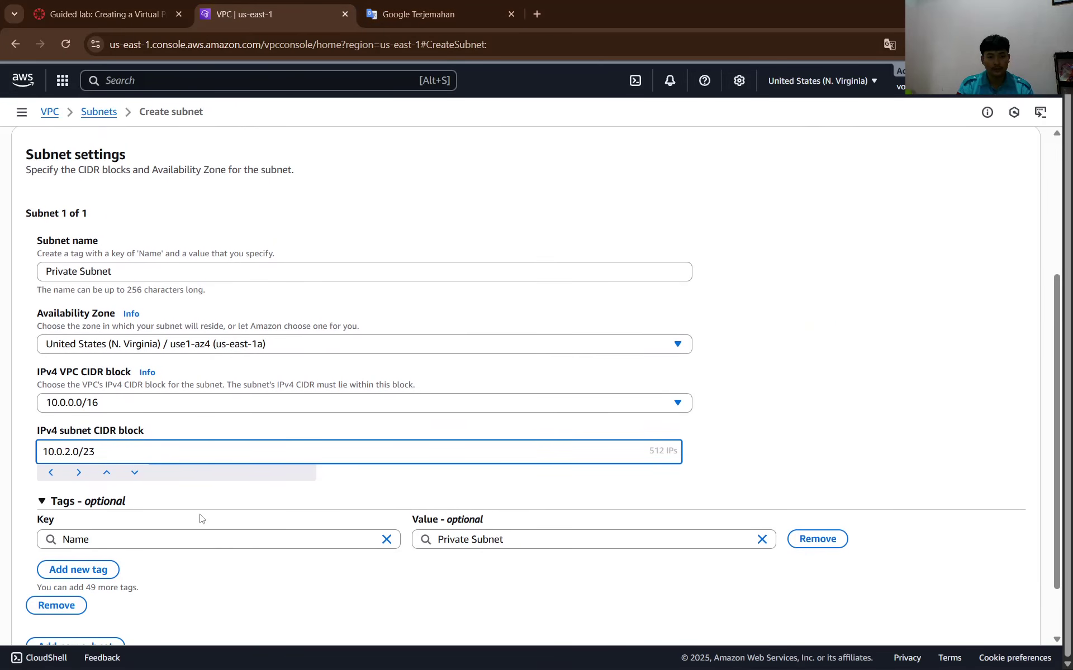
pyautogui.scroll(1, 197, 514)
pyautogui.scroll(-1, 198, 514)
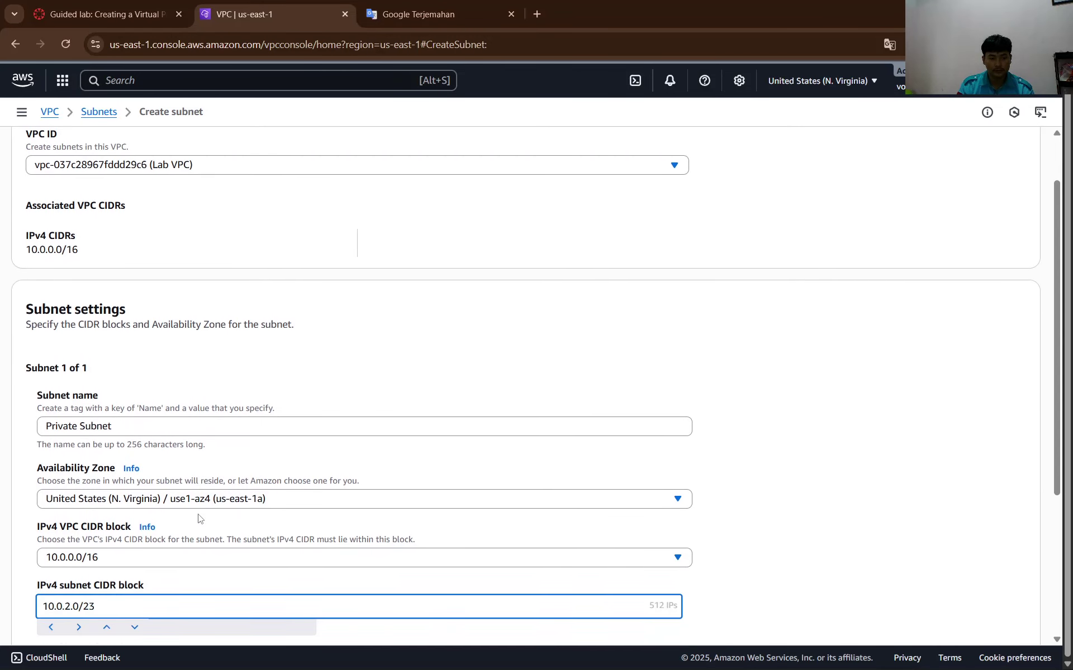
pyautogui.scroll(1, 198, 514)
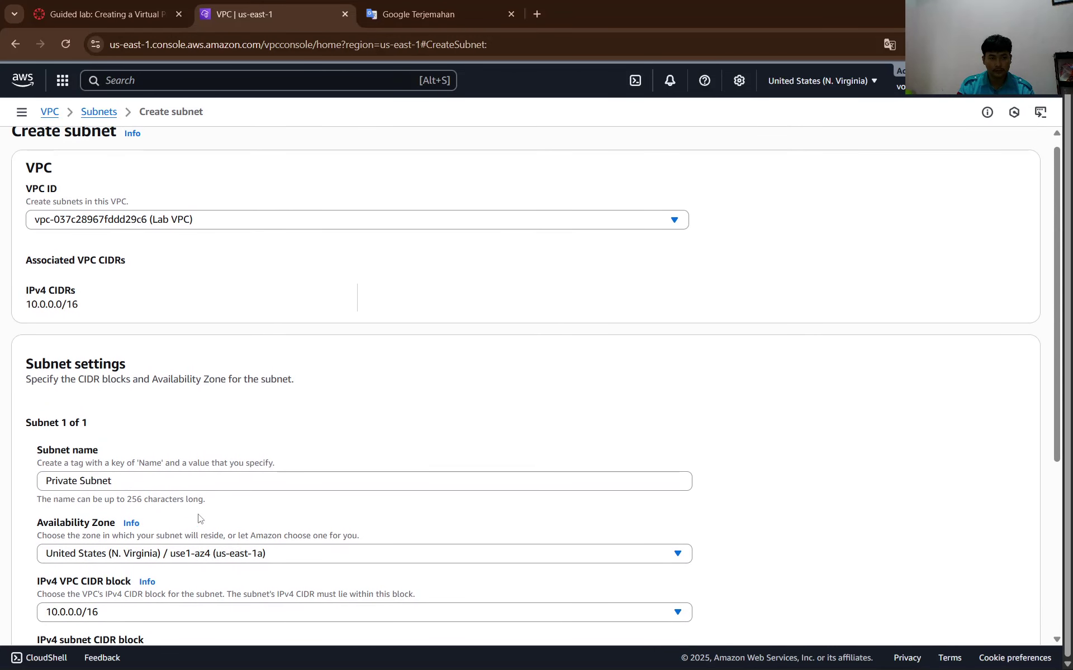
pyautogui.scroll(-1, 197, 518)
pyautogui.scroll(1, 197, 518)
pyautogui.scroll(-1, 198, 518)
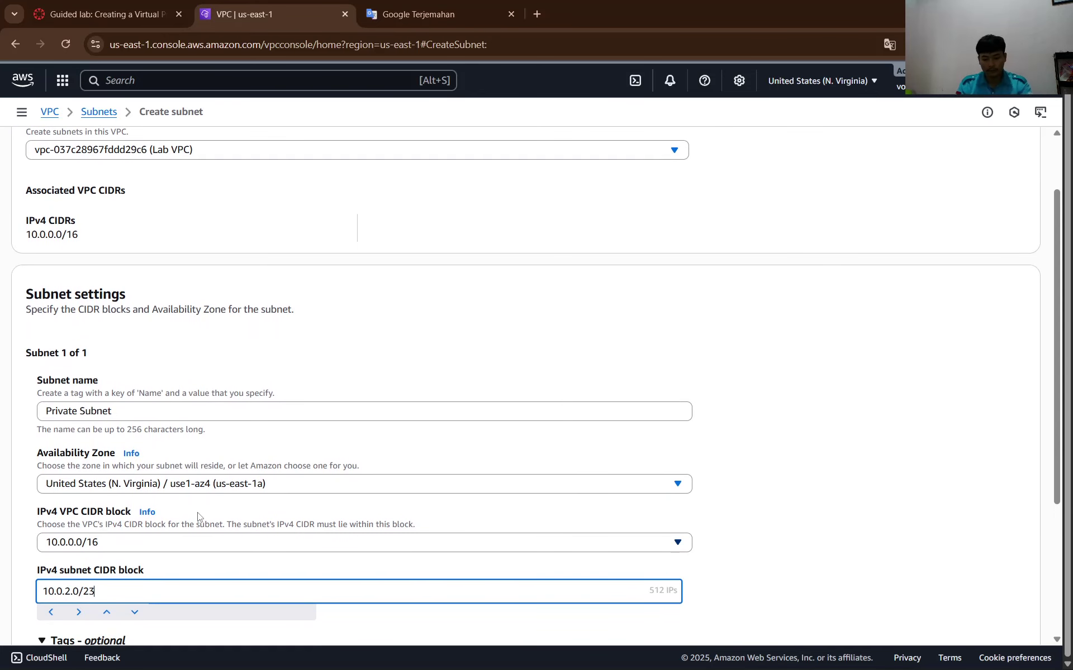
pyautogui.press('super+shift+s')
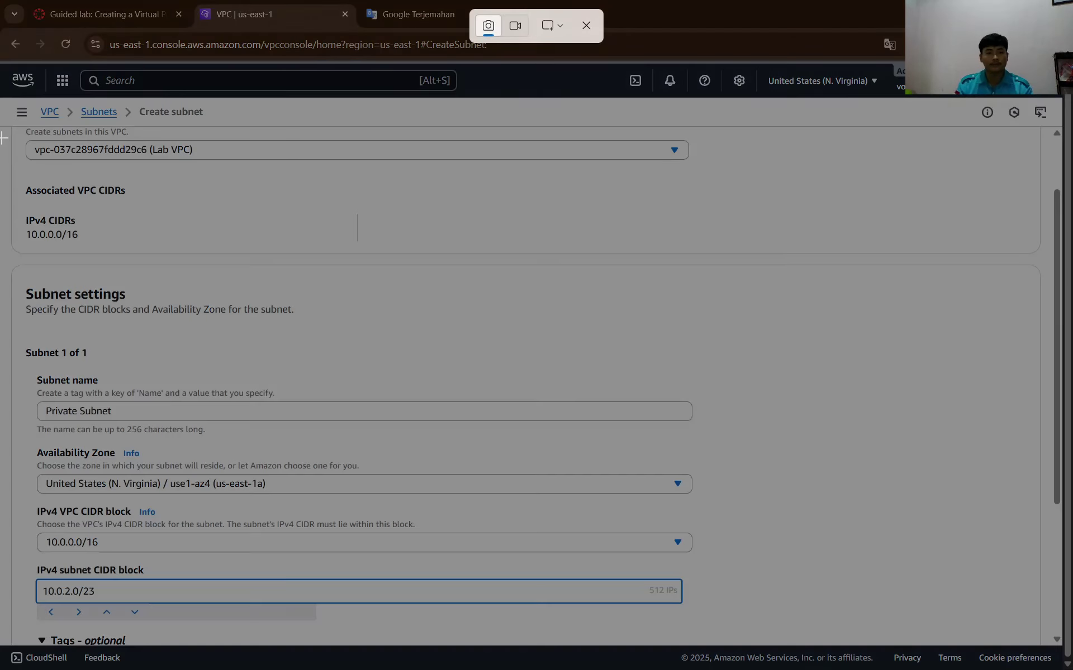
pyautogui.press('Escape')
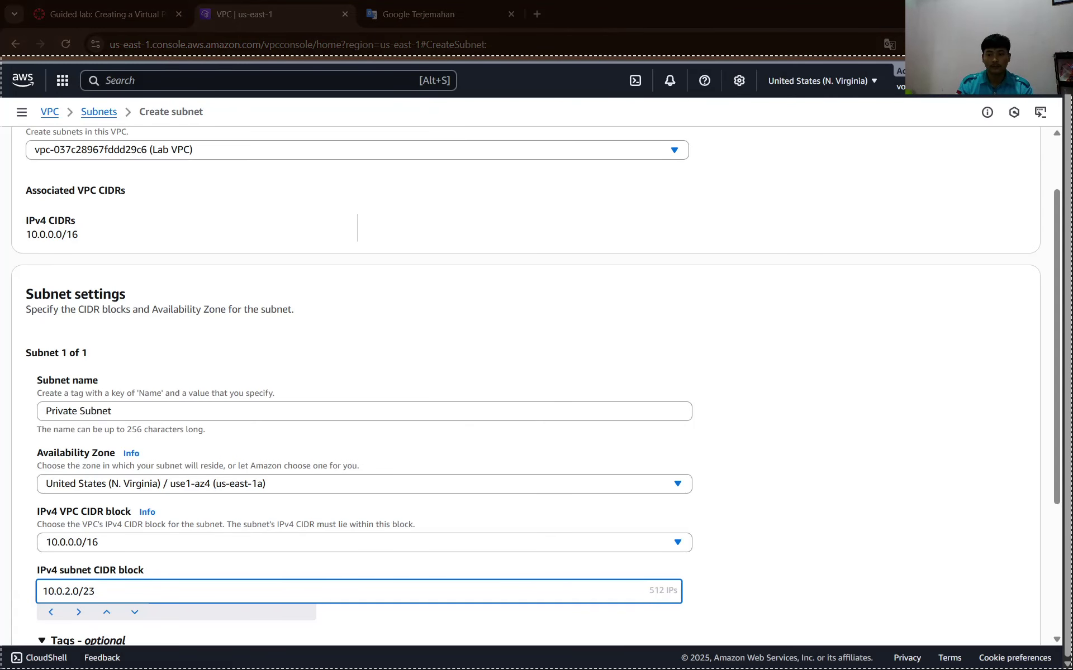
# Switch to Word and paste the Private Subnet screenshot below the Edit subnet settings image on page 4.
pyautogui.hotkey('alt', 'Tab')
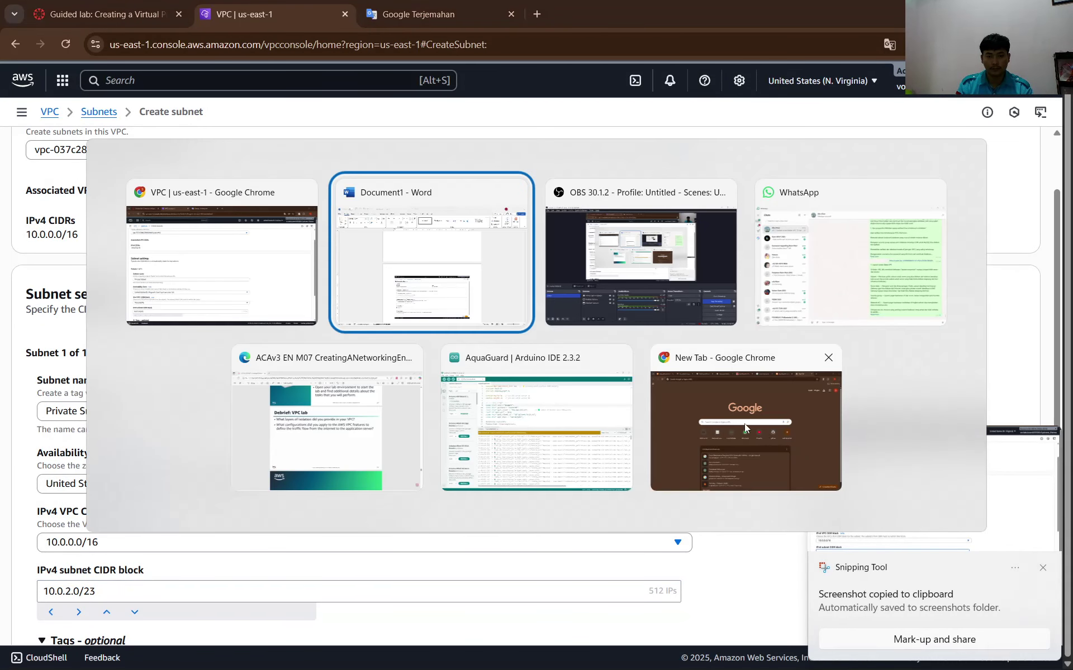
pyautogui.click(396, 229)
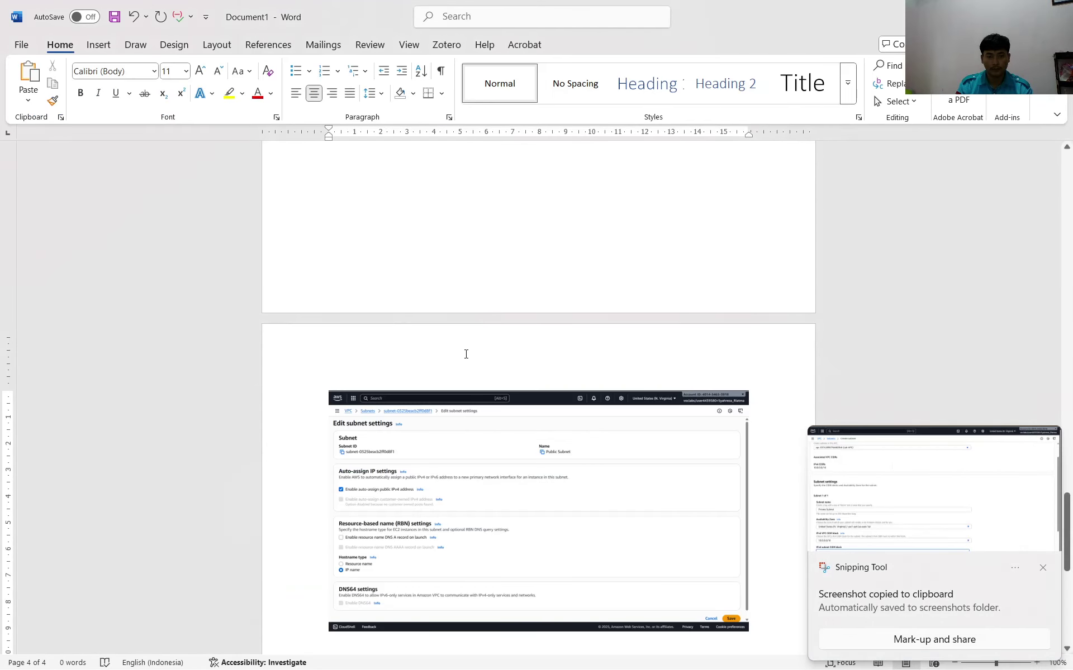
pyautogui.scroll(-5, 520, 378)
pyautogui.hotkey('ctrl', 'v')
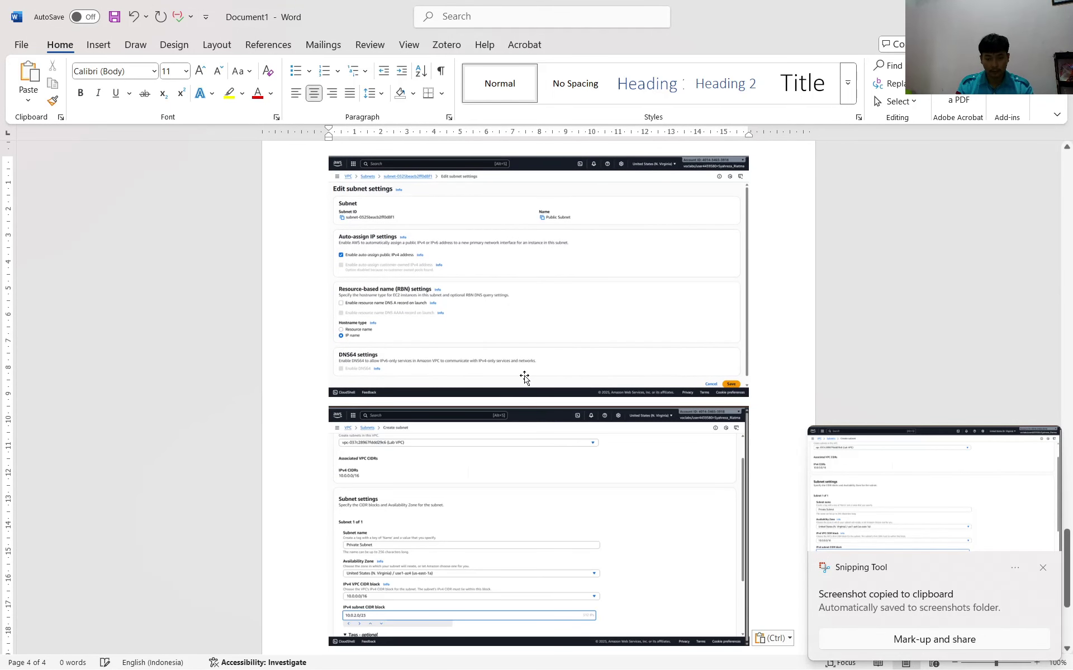
pyautogui.scroll(-3, 527, 384)
# Return to the VPC console in the browser and create Private Subnet with the entered settings.
pyautogui.hotkey('alt', 'Tab')
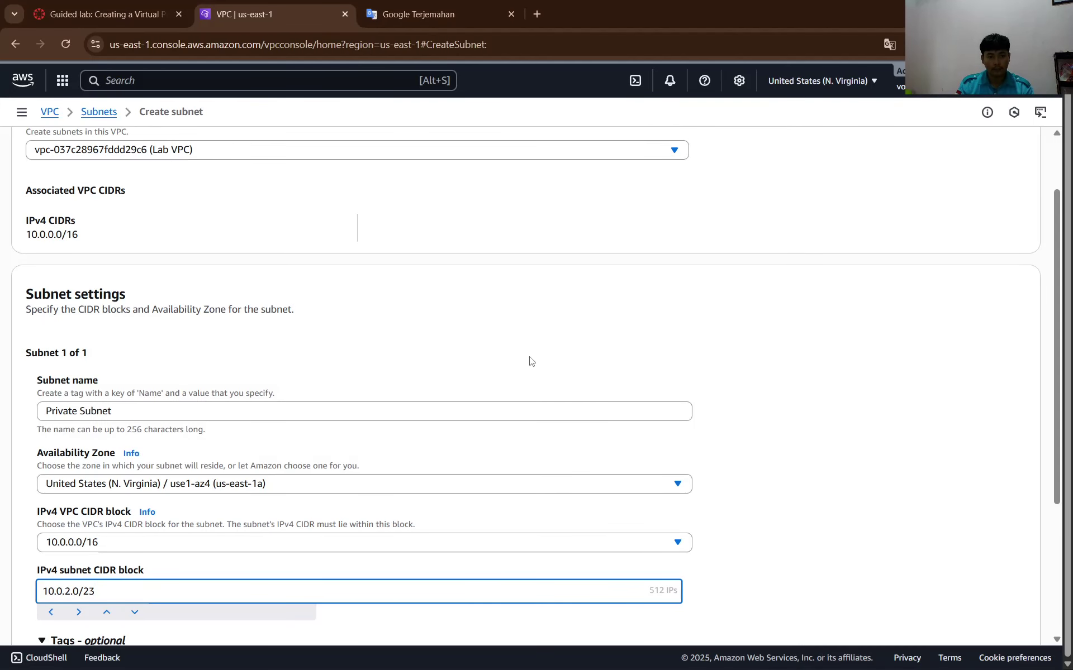
pyautogui.scroll(-4, 598, 357)
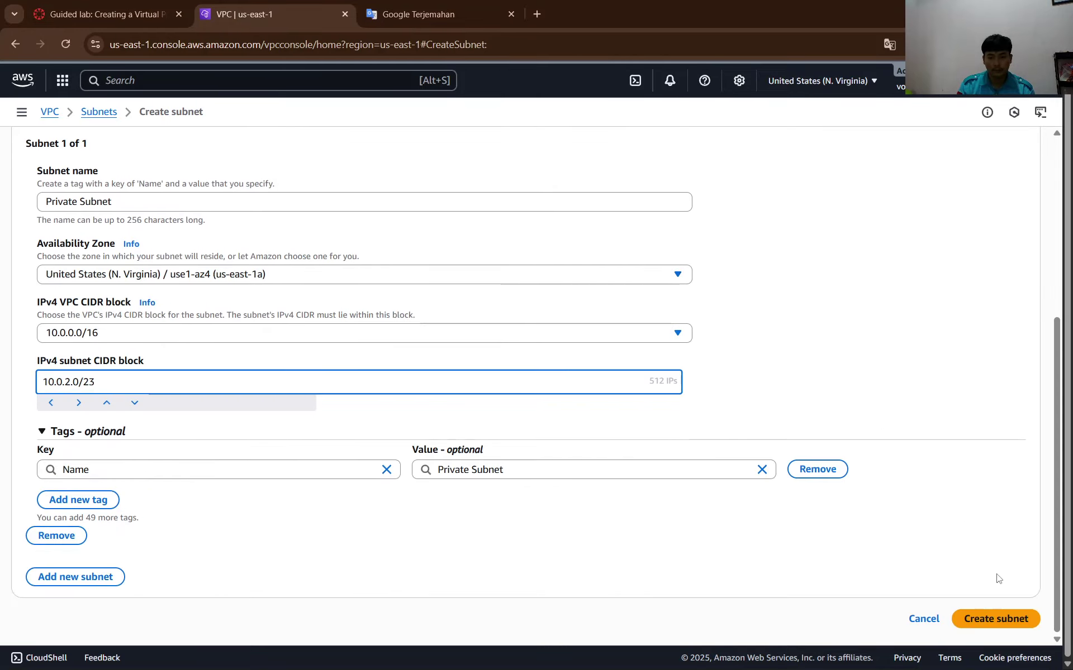
pyautogui.click(1008, 619)
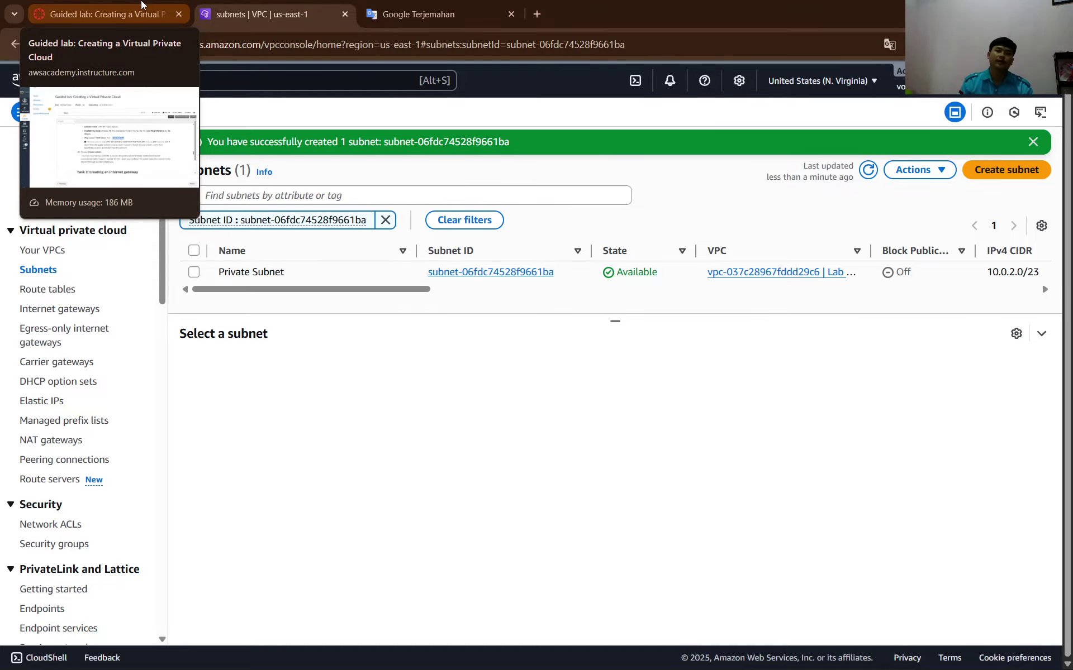
# Look through the lab instructions from the overview to Task 4, ending at Task 3 on creating an internet gateway.
pyautogui.click(141, 5)
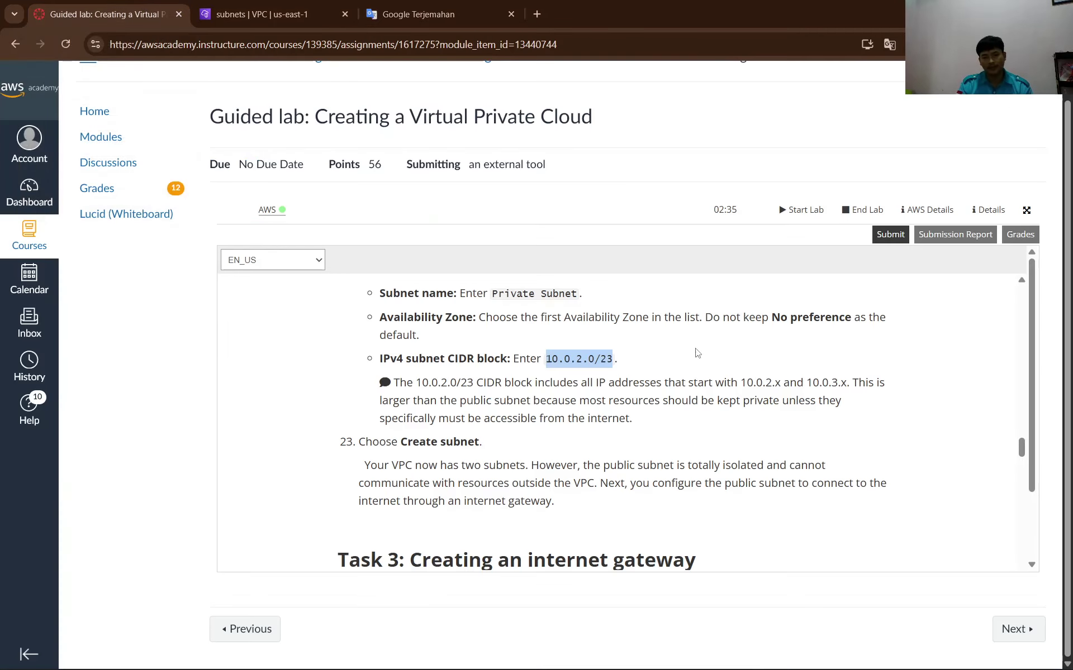
pyautogui.scroll(15, 697, 353)
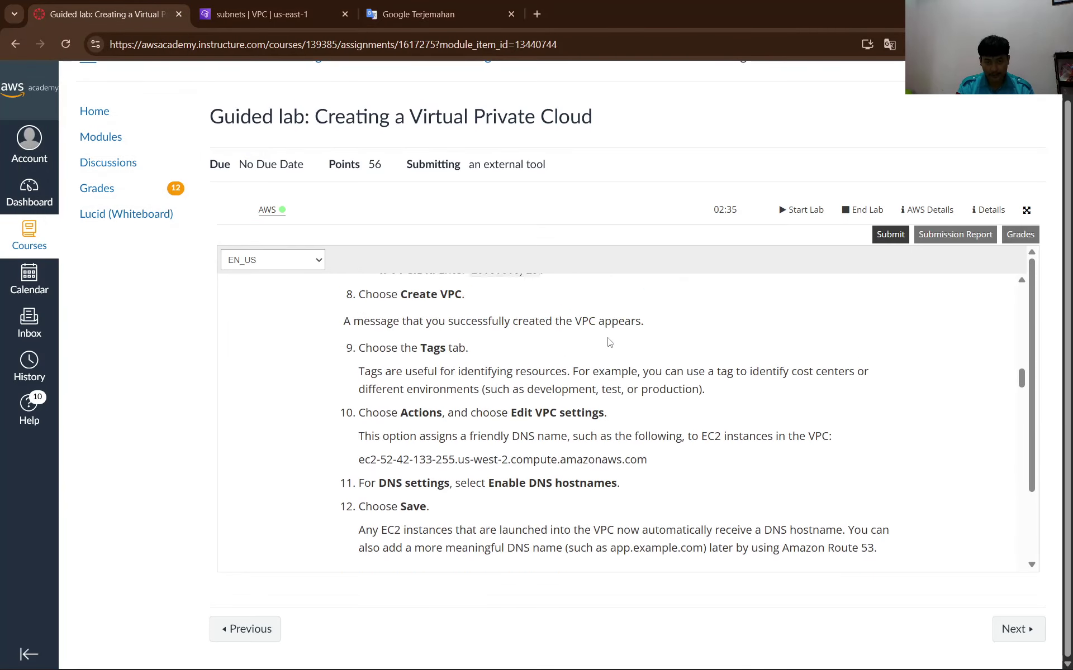
pyautogui.scroll(20, 609, 342)
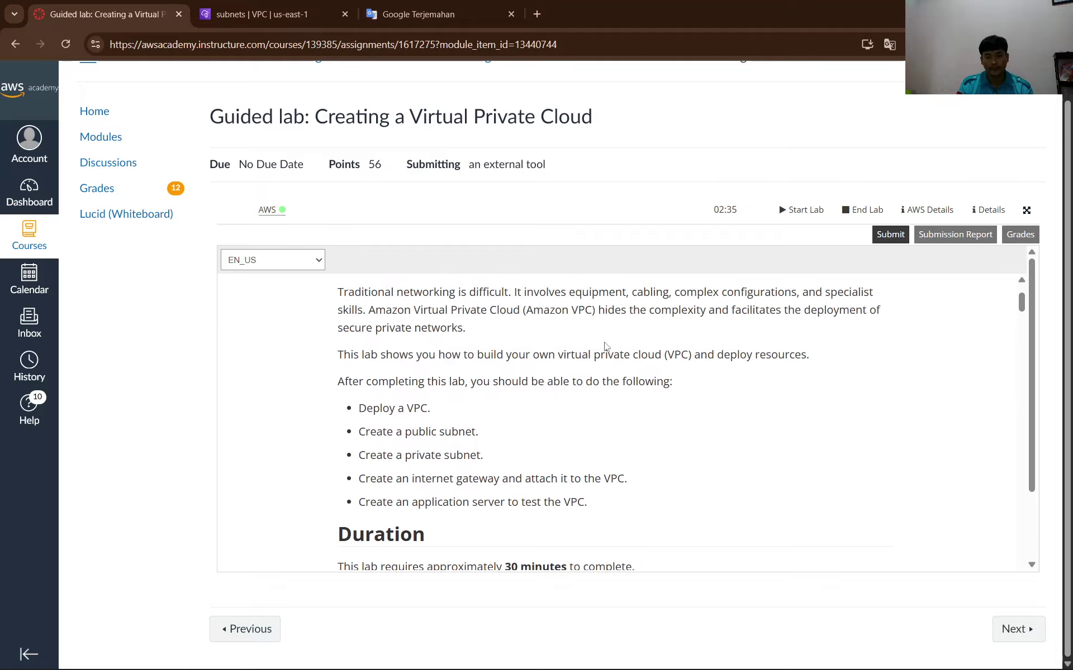
pyautogui.scroll(2, 605, 346)
pyautogui.scroll(-6, 606, 348)
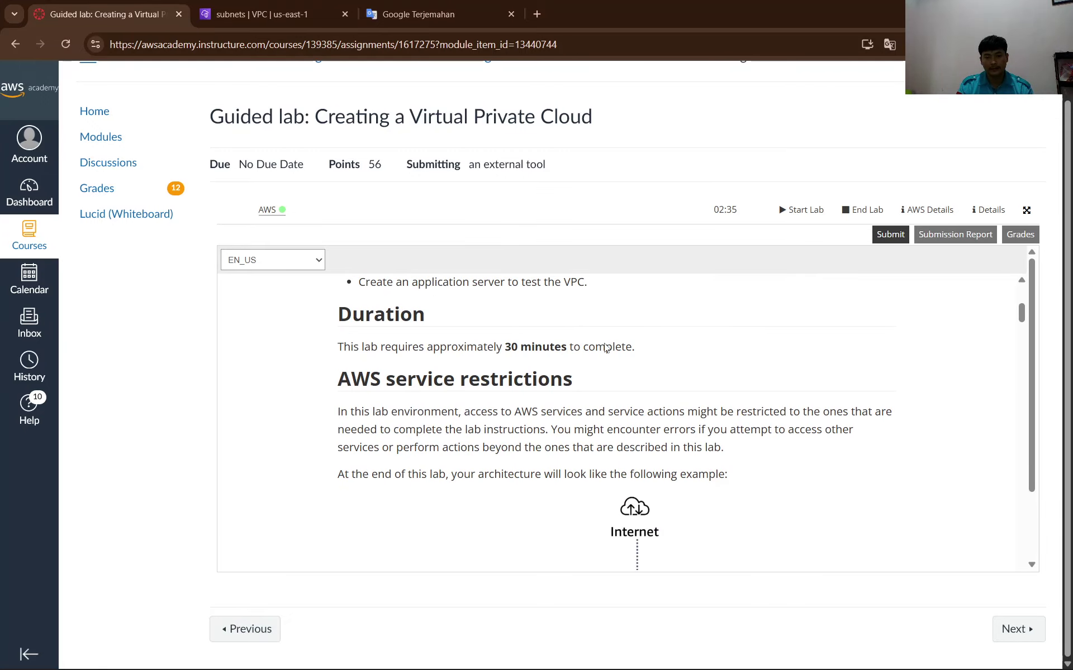
pyautogui.scroll(-8, 606, 348)
pyautogui.scroll(12, 606, 349)
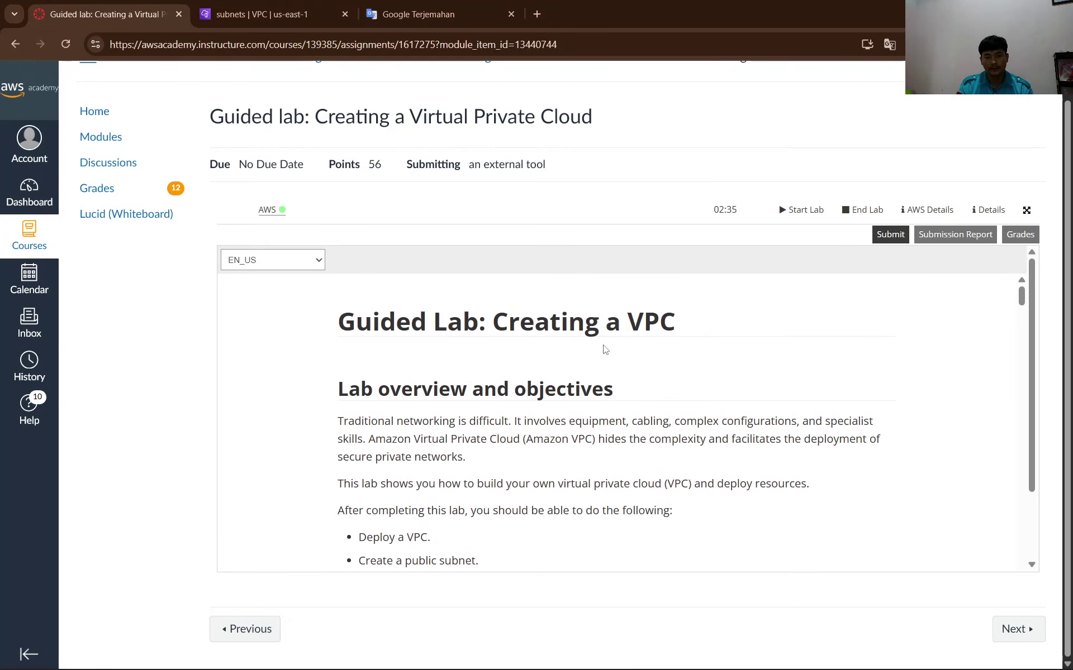
pyautogui.scroll(-20, 605, 350)
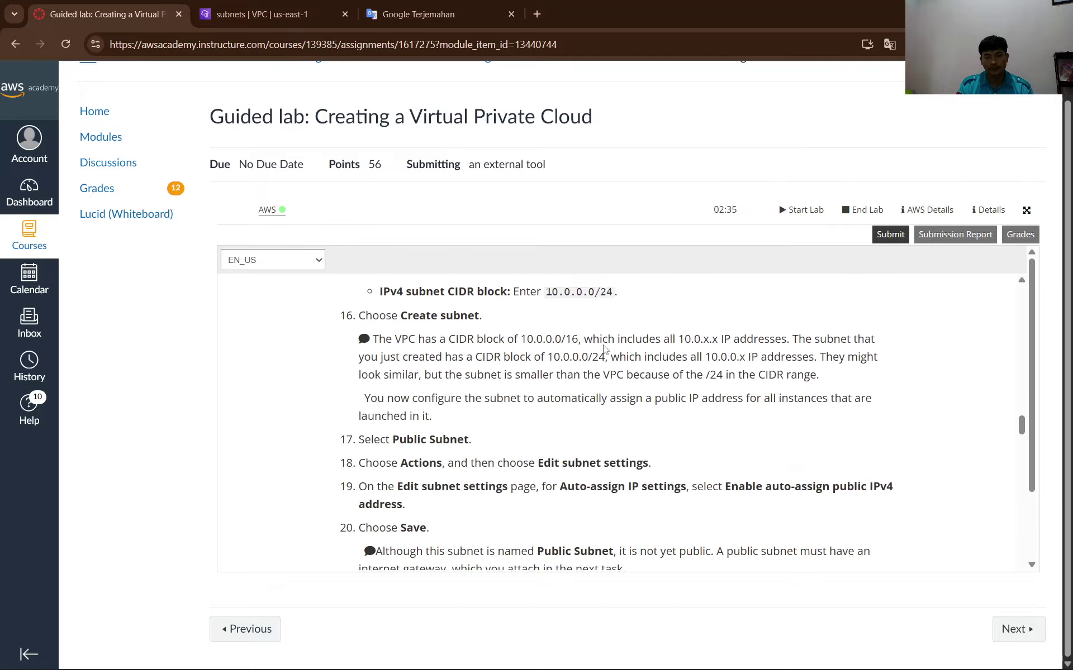
pyautogui.scroll(-8, 605, 350)
pyautogui.scroll(13, 605, 350)
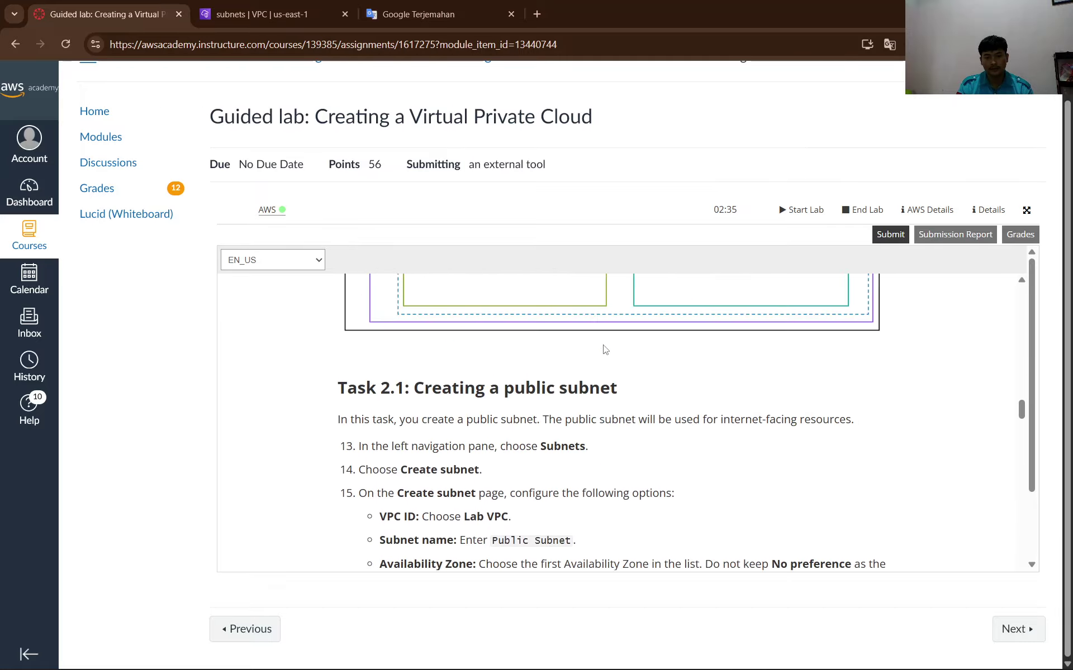
pyautogui.scroll(5, 606, 350)
pyautogui.scroll(-2, 605, 350)
pyautogui.scroll(7, 605, 349)
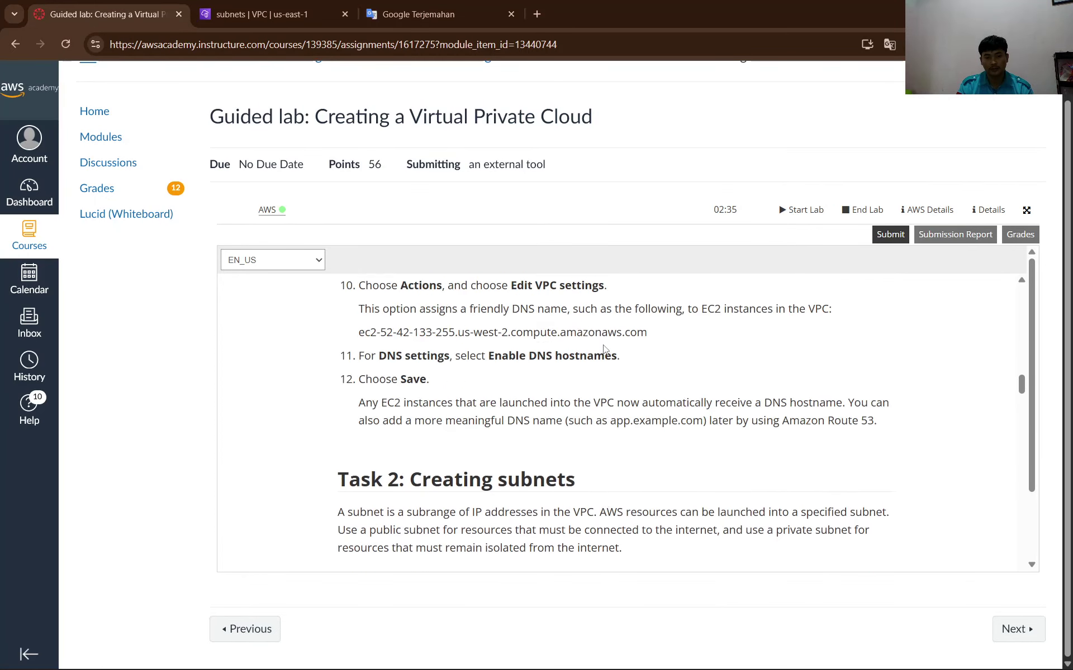
pyautogui.scroll(10, 605, 349)
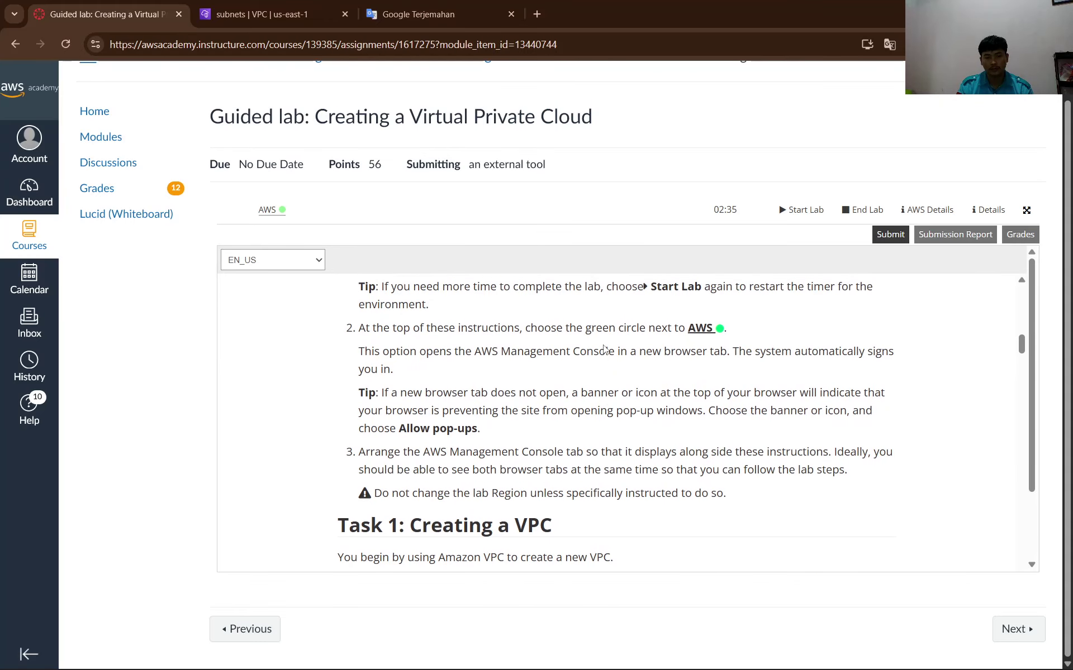
pyautogui.scroll(-20, 605, 349)
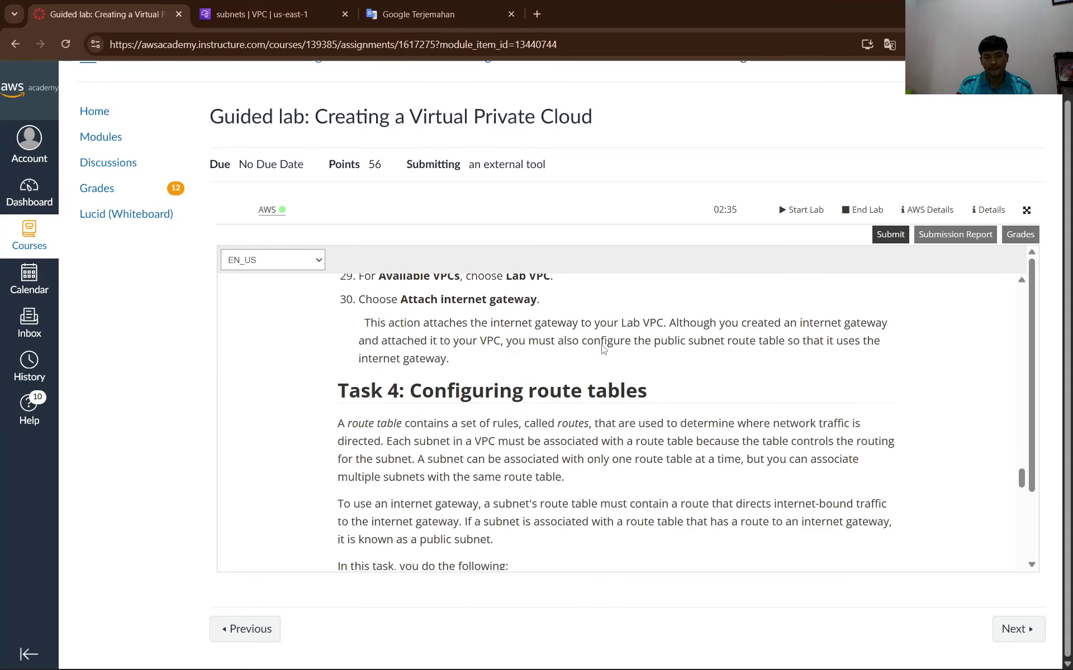
pyautogui.scroll(-4, 604, 349)
pyautogui.scroll(4, 551, 370)
pyautogui.scroll(2, 561, 339)
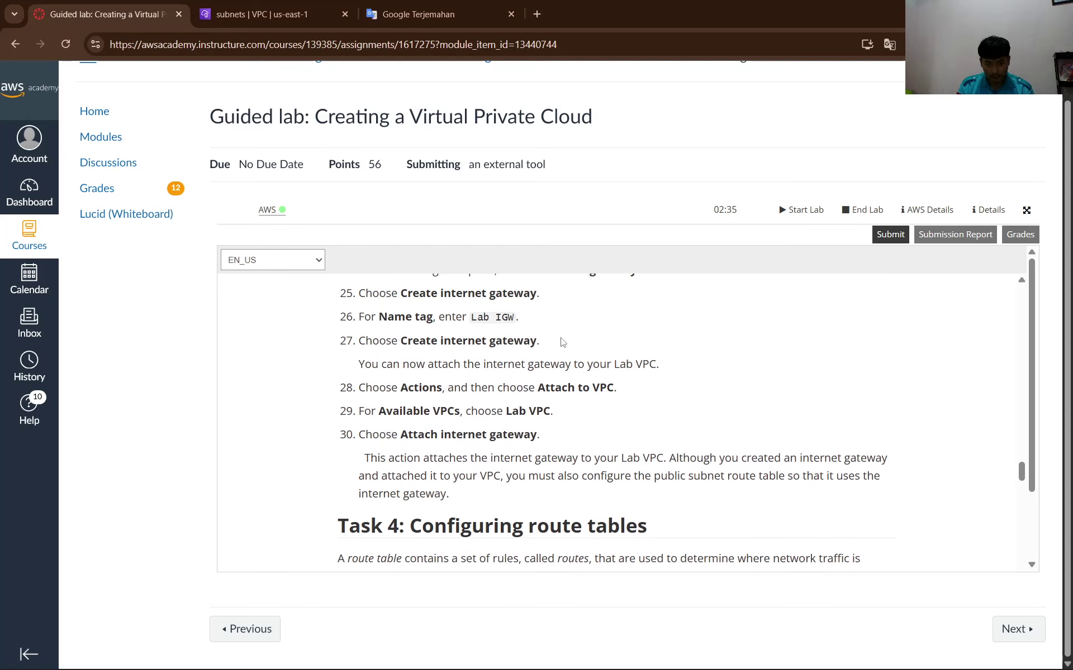
pyautogui.scroll(8, 560, 342)
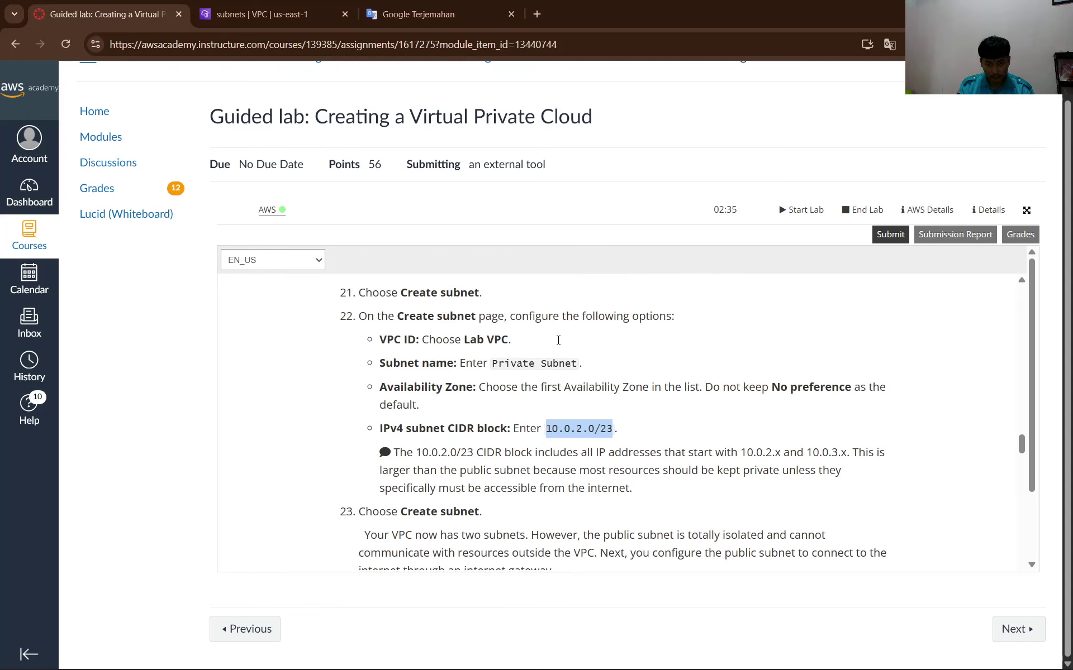
pyautogui.scroll(-2, 558, 340)
pyautogui.scroll(-4, 558, 339)
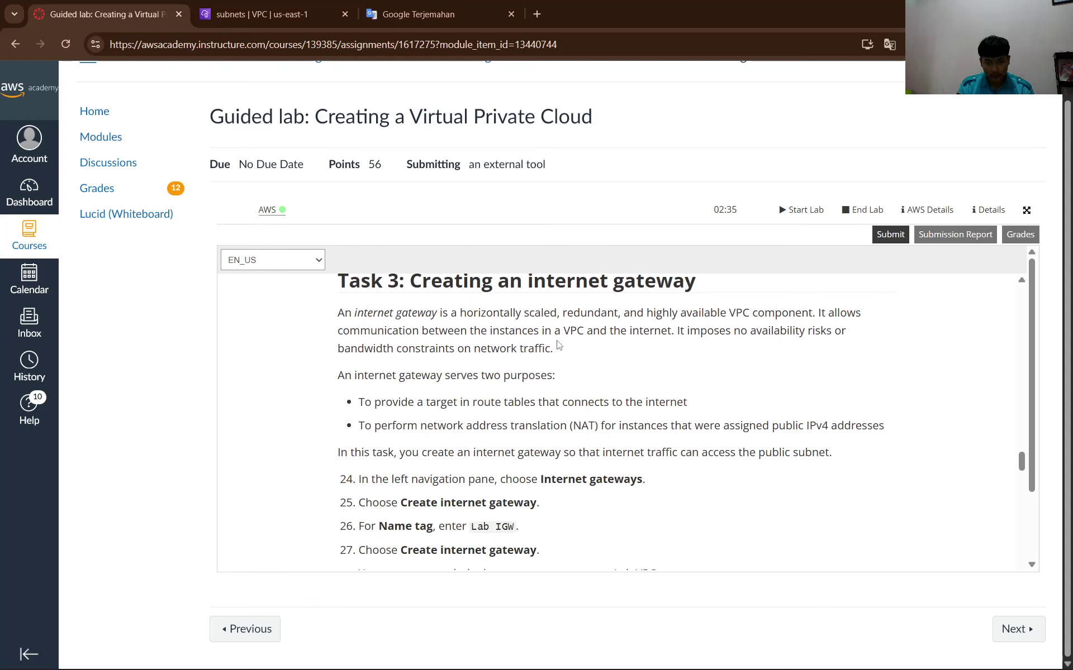
pyautogui.scroll(2, 559, 345)
pyautogui.scroll(-2, 486, 362)
# Read Task 3's description of an internet gateway, its two purposes and the steps from 24 onward.
pyautogui.moveTo(336, 319); pyautogui.dragTo(805, 316)
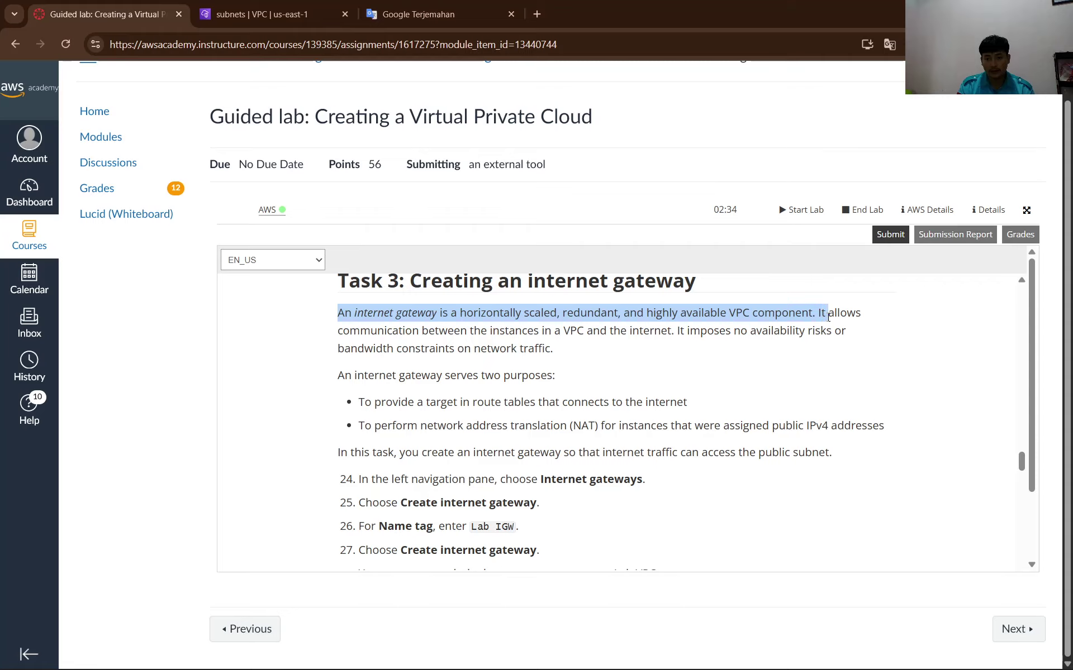
pyautogui.moveTo(791, 329); pyautogui.dragTo(826, 345)
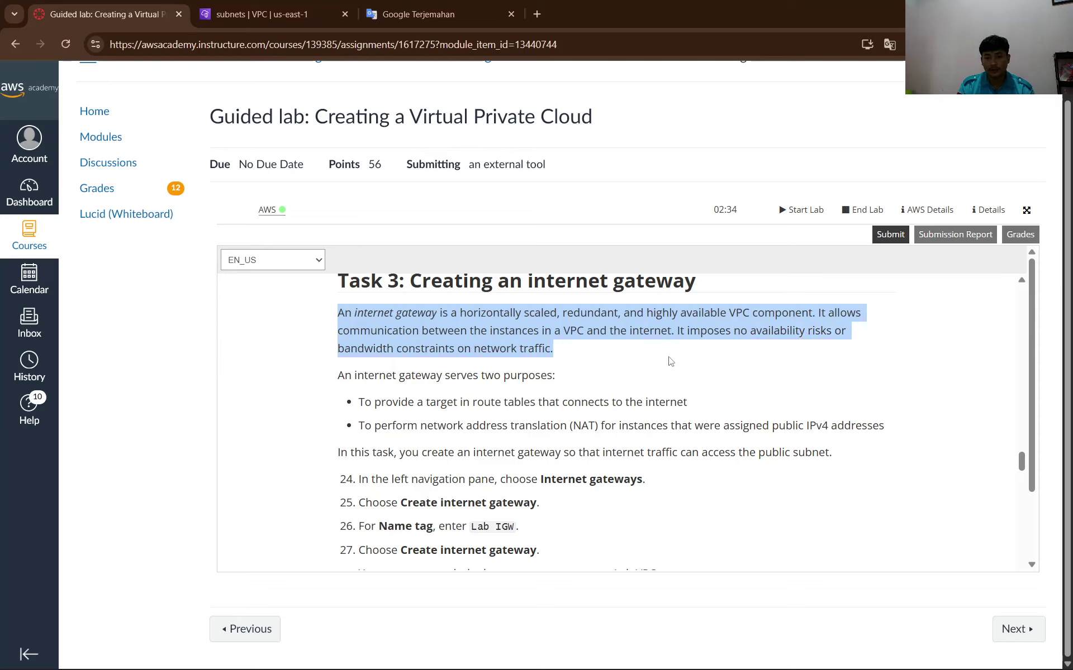
pyautogui.moveTo(670, 361); pyautogui.dragTo(592, 364)
pyautogui.click(446, 362)
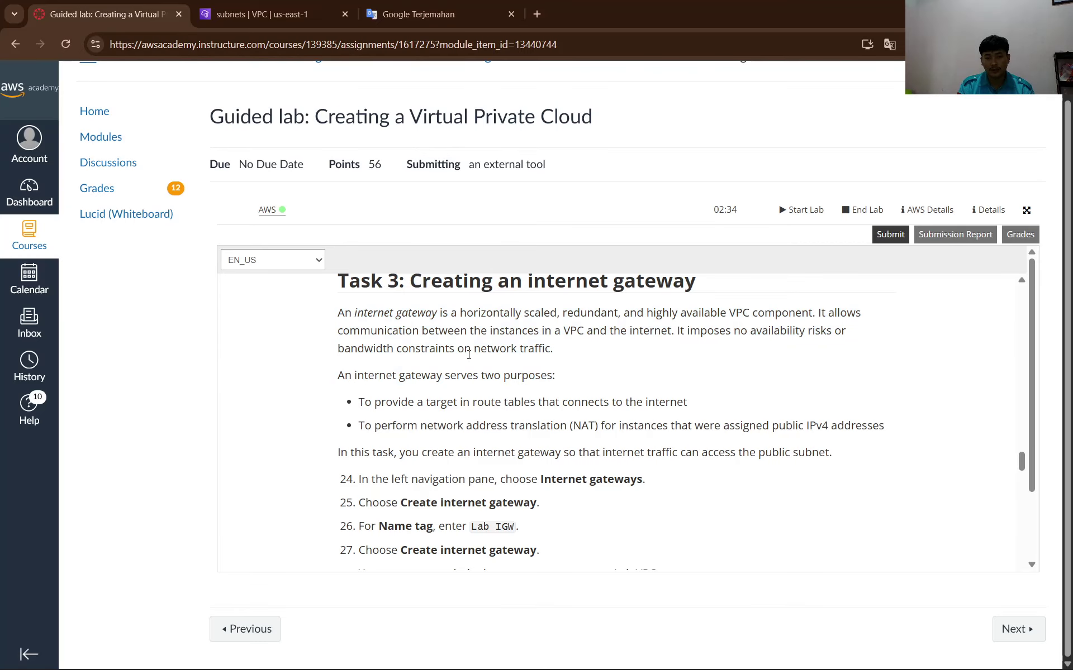
pyautogui.scroll(-1, 506, 353)
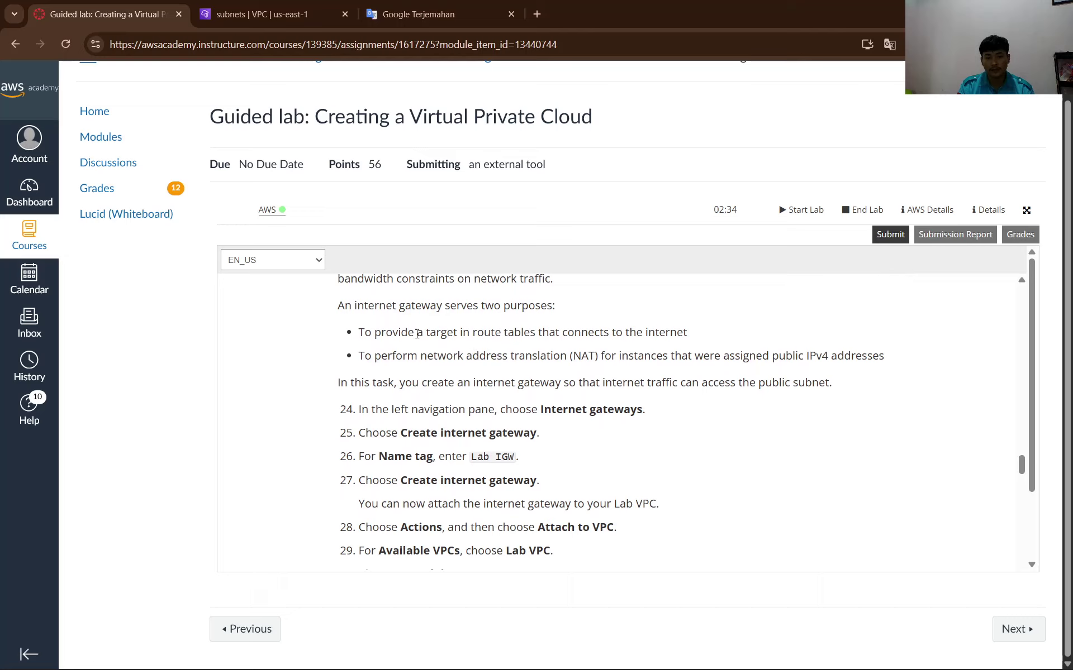
pyautogui.moveTo(378, 333); pyautogui.dragTo(687, 331)
pyautogui.moveTo(374, 356); pyautogui.dragTo(896, 366)
pyautogui.click(334, 448)
pyautogui.scroll(-1, 375, 425)
pyautogui.scroll(1, 429, 379)
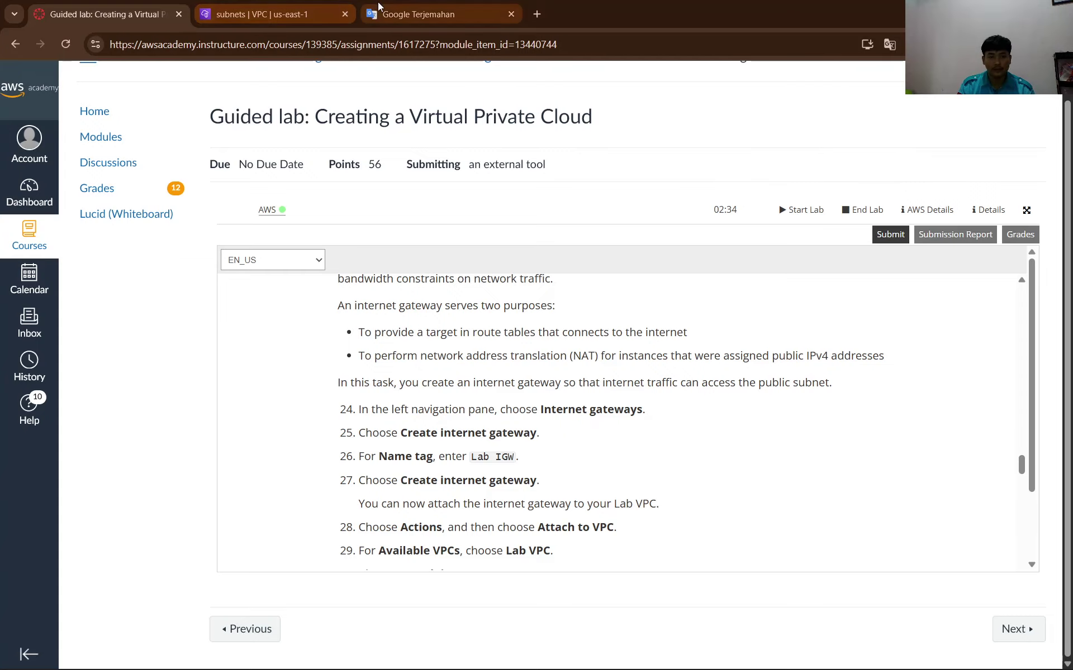
# Open the Internet gateways list in the VPC console and copy the name Lab IGW from lab step 26.
pyautogui.click(257, 14)
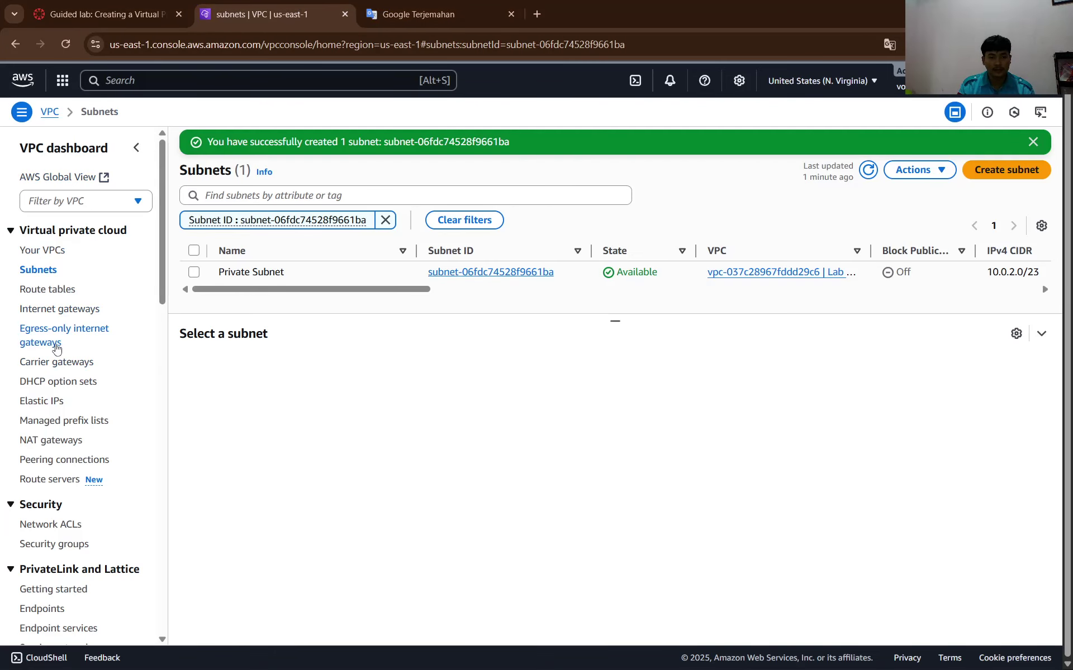
pyautogui.click(56, 306)
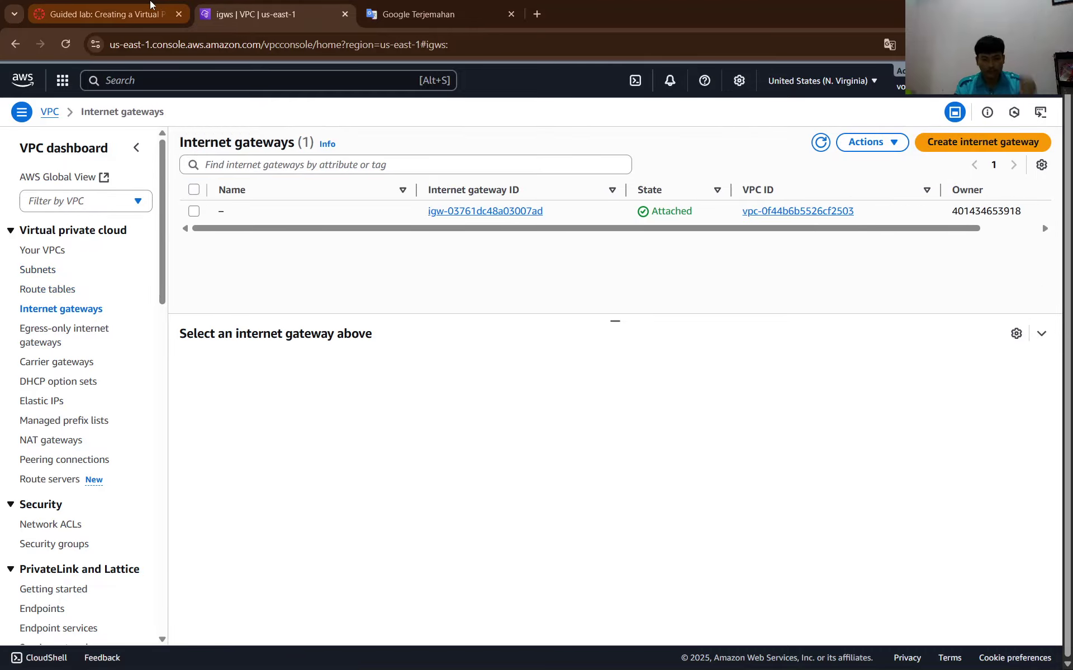
pyautogui.click(151, 6)
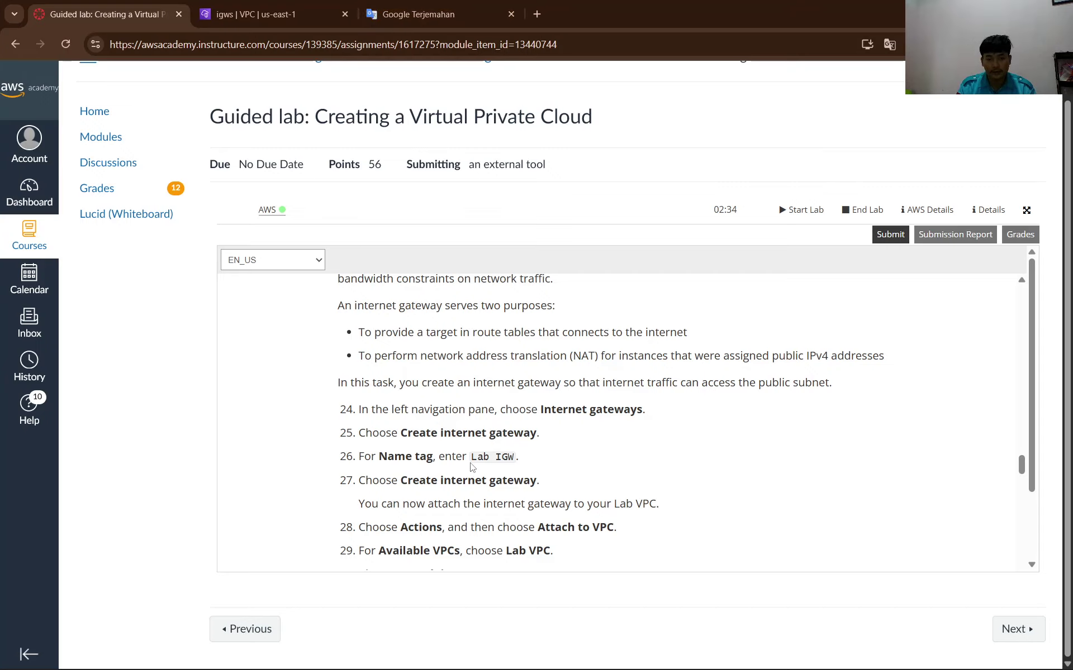
pyautogui.moveTo(471, 459); pyautogui.dragTo(509, 456)
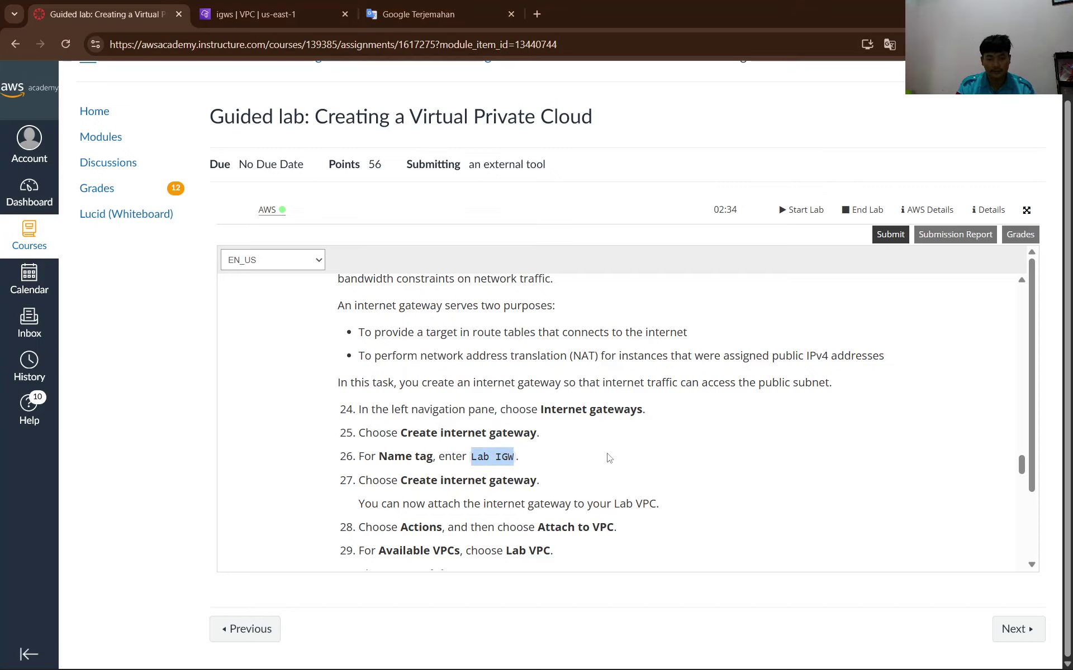
pyautogui.hotkey('ctrl', 'Tab')
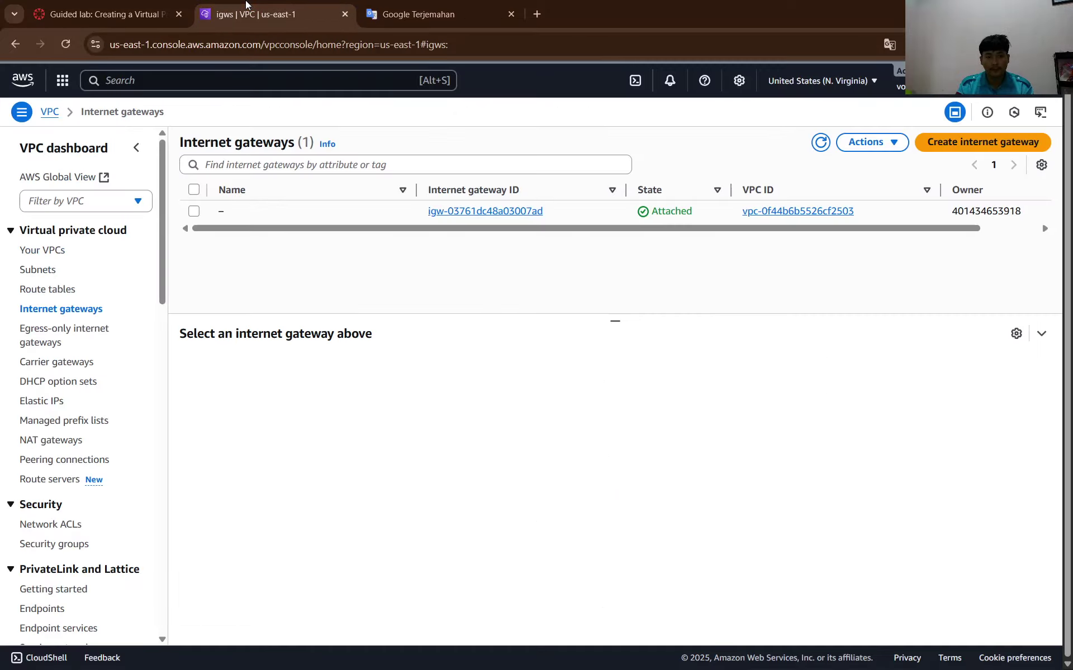
# Start a new internet gateway with the name tag Lab IGW and check the lab instructions following step 26.
pyautogui.click(1009, 146)
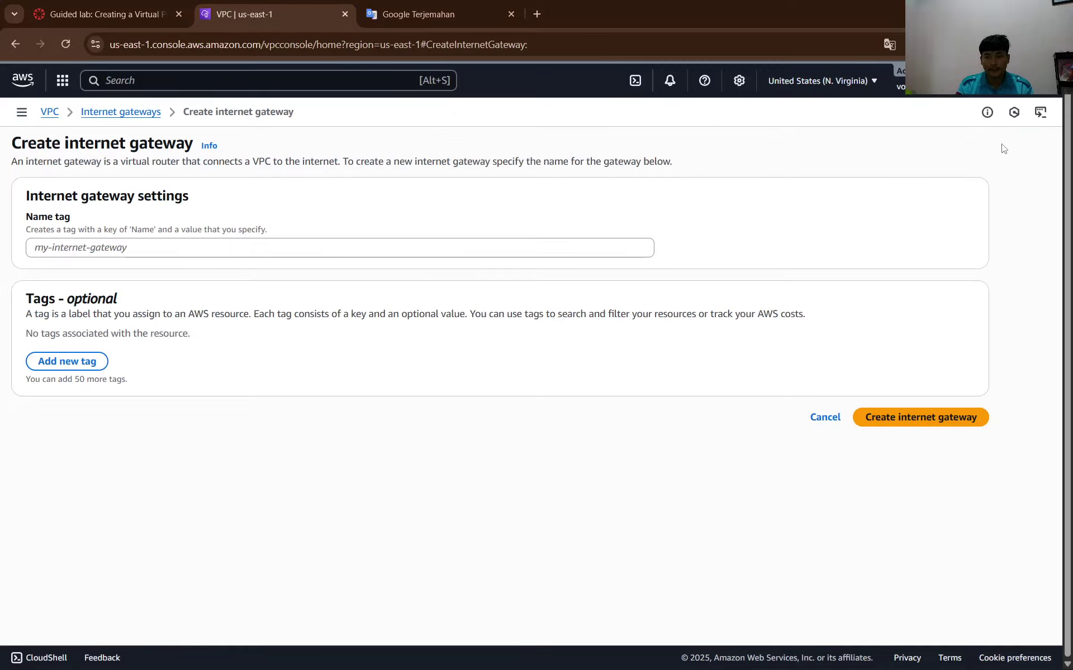
pyautogui.click(199, 240)
pyautogui.write('Lab IGW')
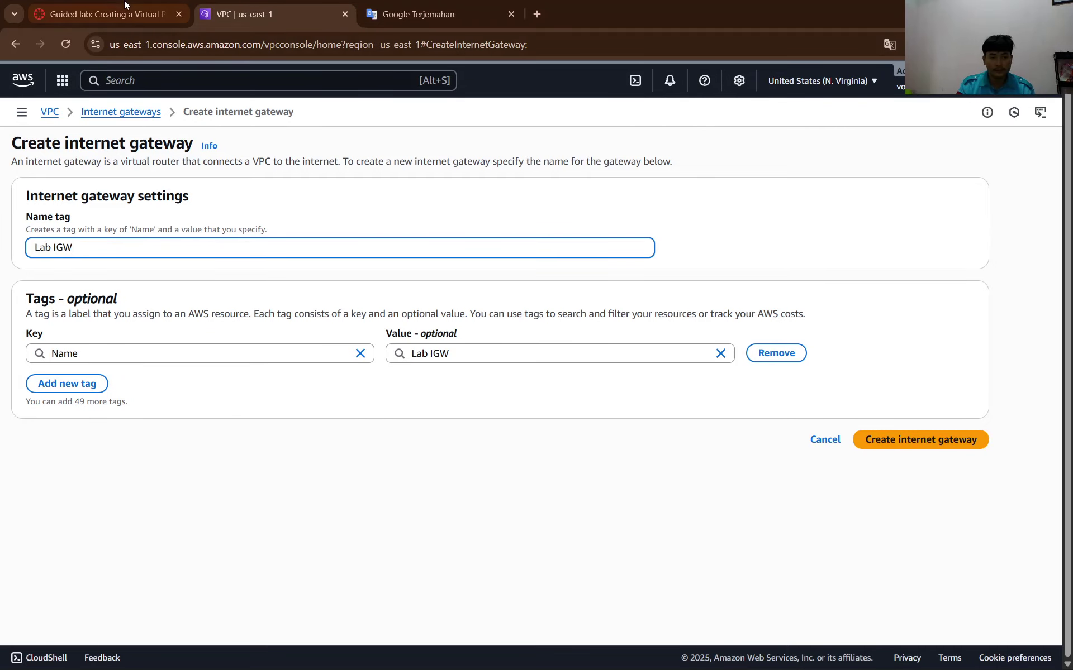
pyautogui.click(104, 14)
pyautogui.scroll(-1, 368, 412)
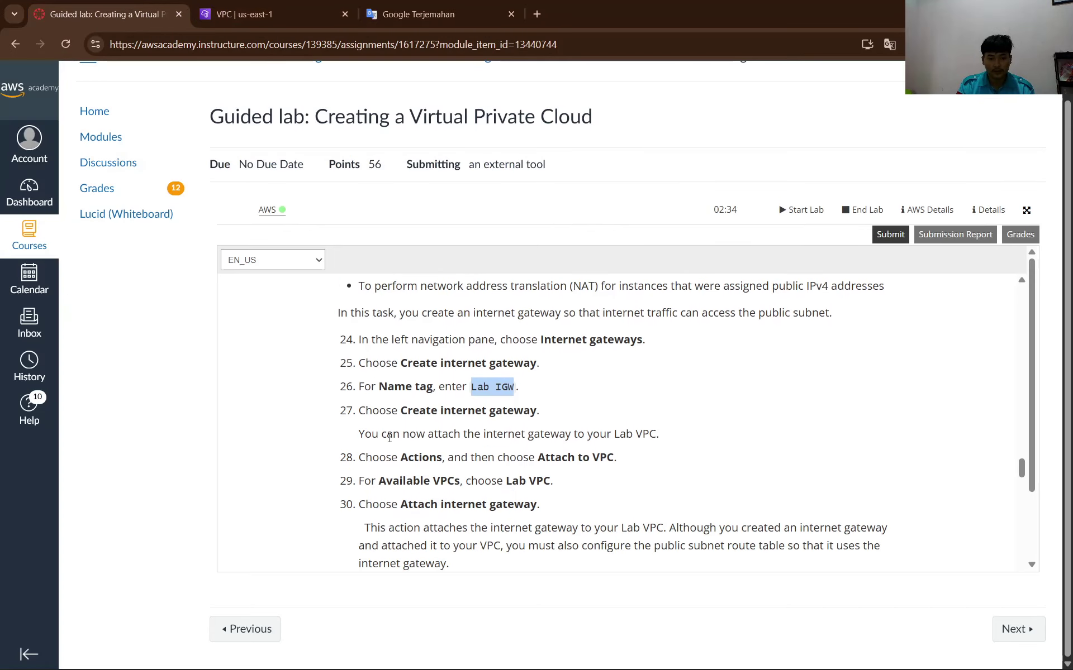
pyautogui.click(241, 6)
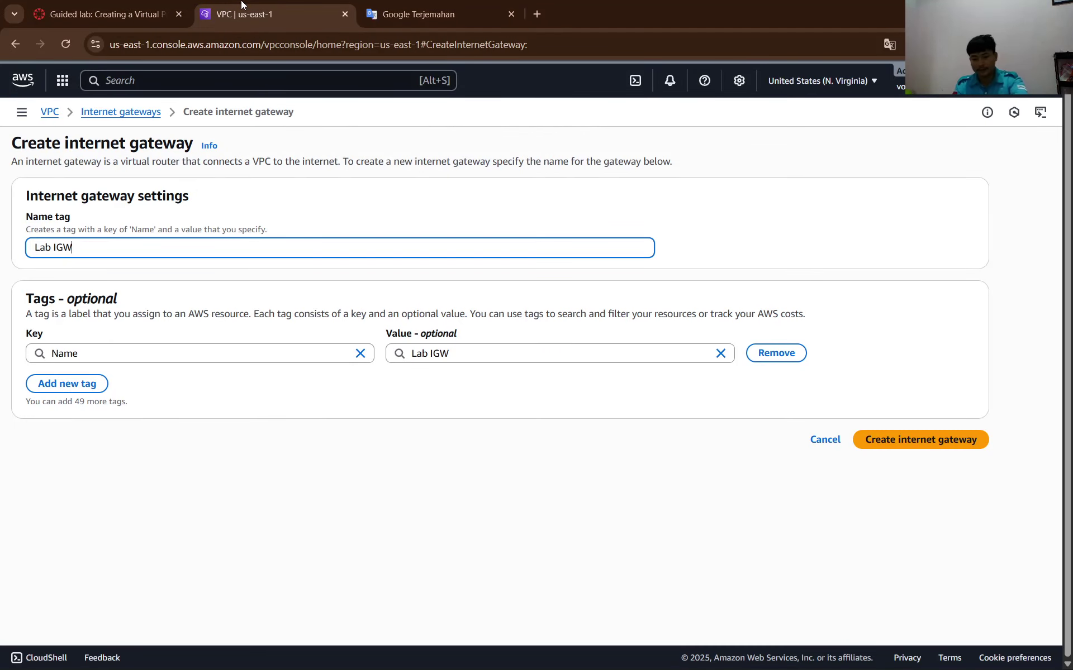
# Capture the filled-in Create internet gateway form and paste the screenshot at the end of the Word document.
pyautogui.press('super+shift+s')
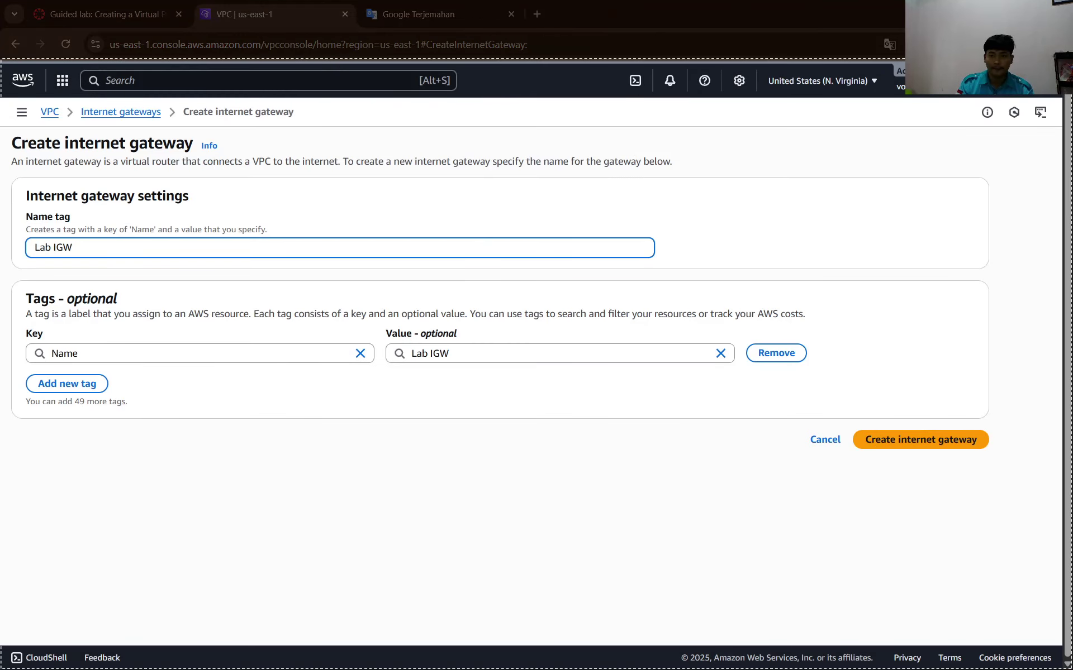
pyautogui.click(894, 431)
pyautogui.hotkey('alt', 'Tab')
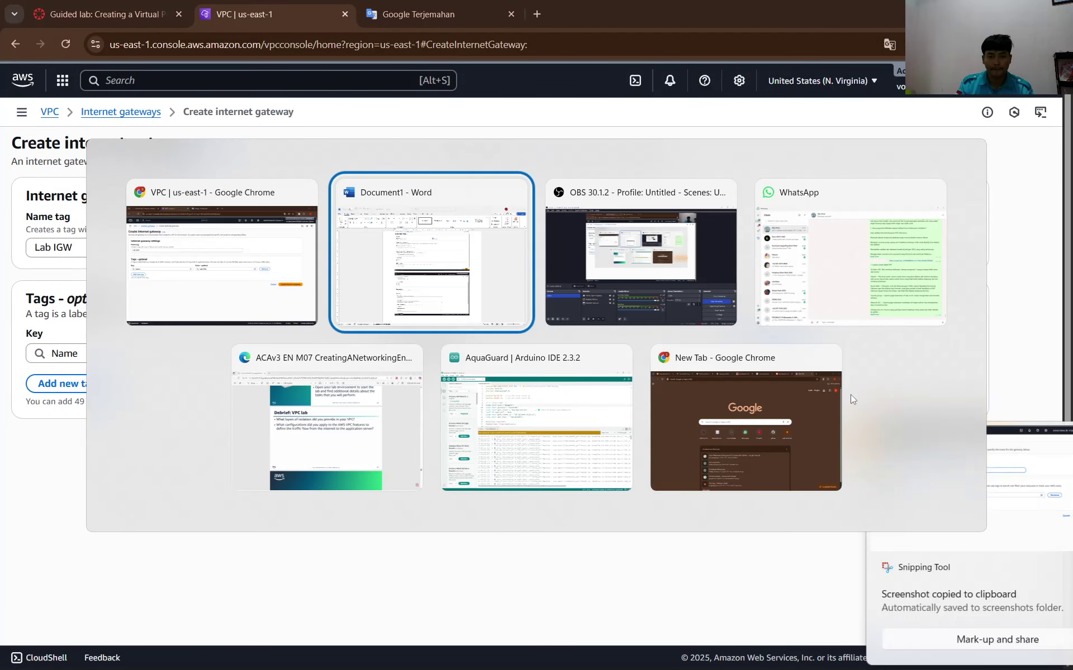
pyautogui.scroll(-5, 626, 300)
pyautogui.hotkey('ctrl', 'v')
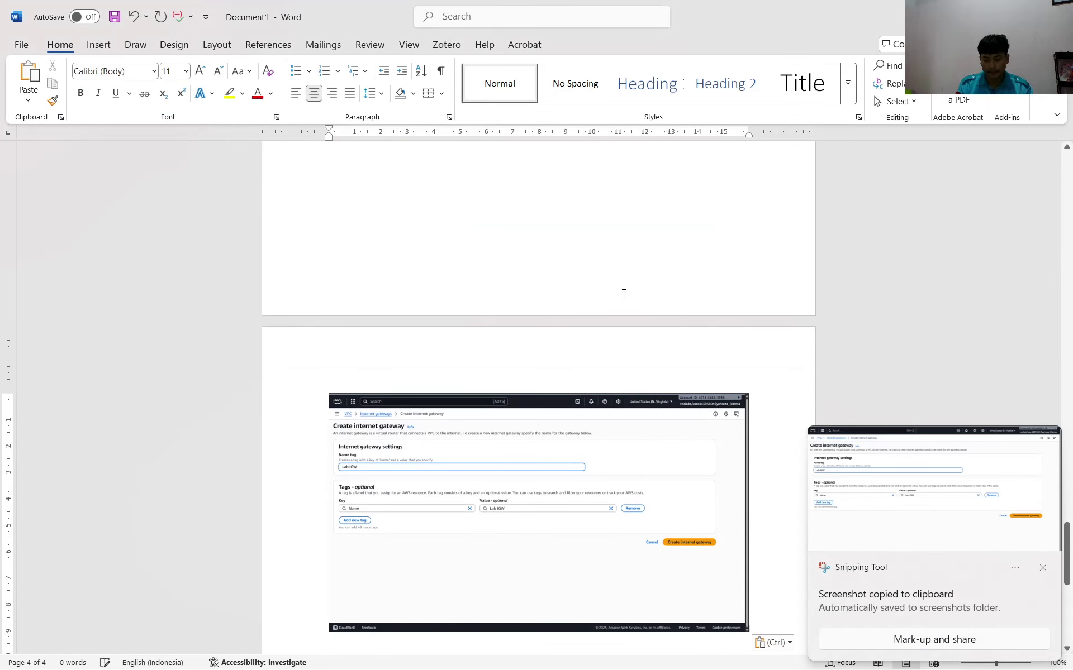
# Return to the VPC console in the browser and create the internet gateway Lab IGW.
pyautogui.hotkey('alt', 'Tab')
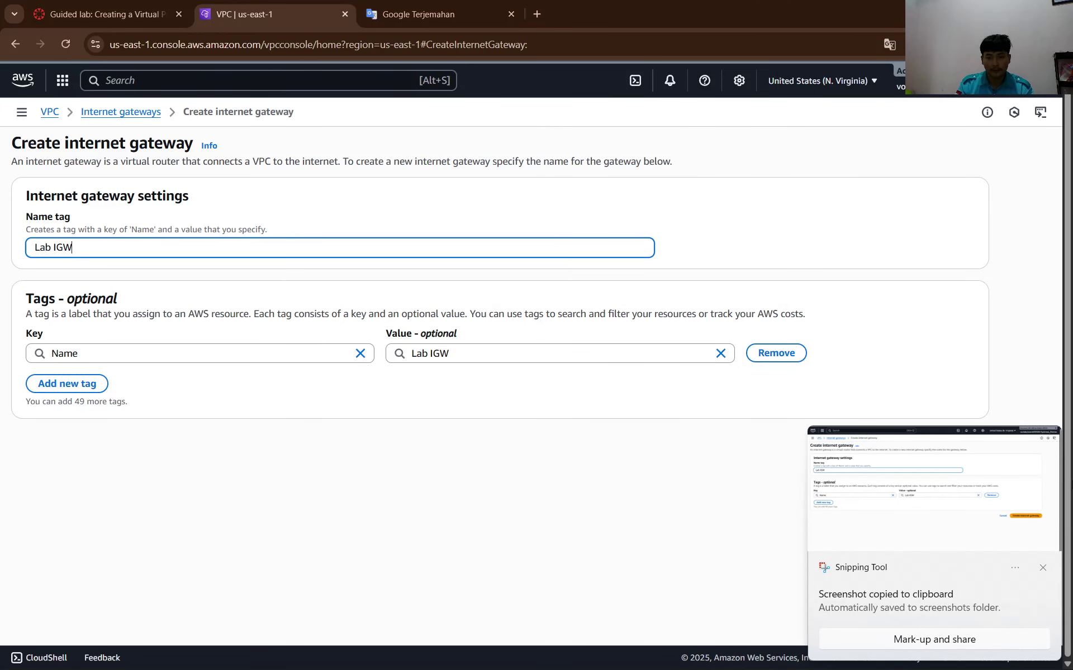
pyautogui.click(1043, 567)
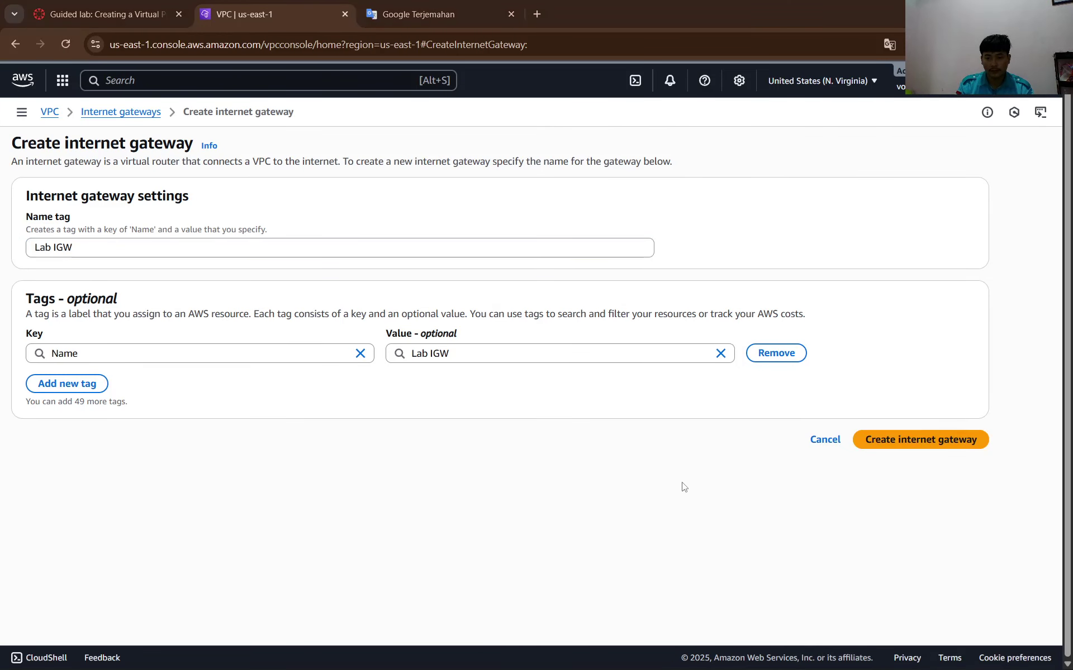
pyautogui.click(892, 441)
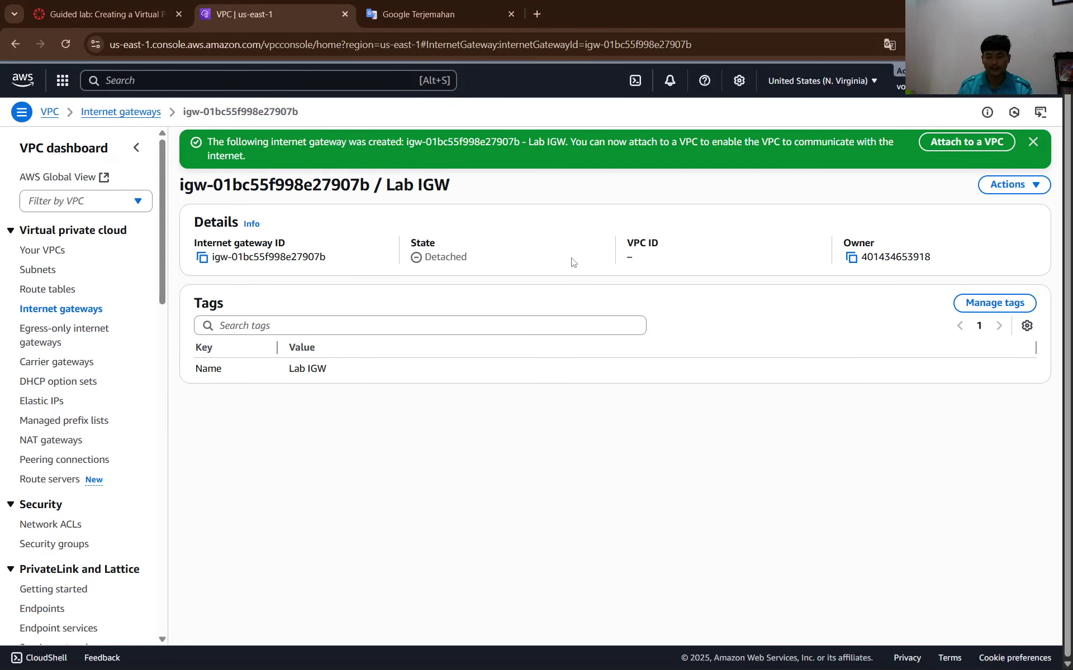
# Capture the Lab IGW details page and paste the screenshot below the form screenshot in the Word document.
pyautogui.press('super+shift+s')
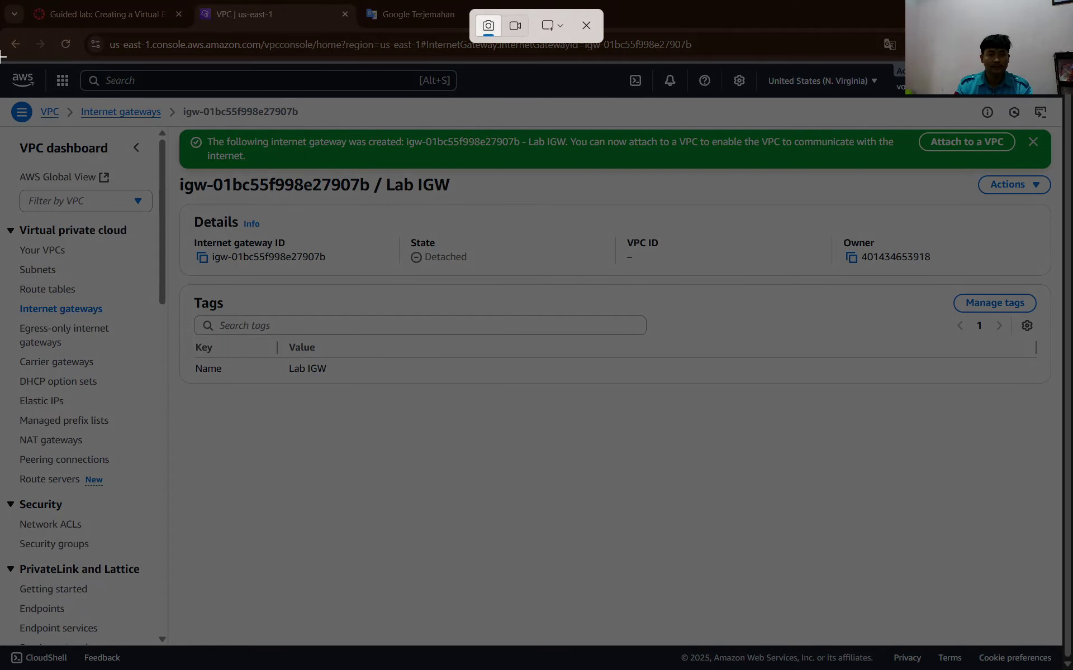
pyautogui.moveTo(3, 58); pyautogui.dragTo(476, 285)
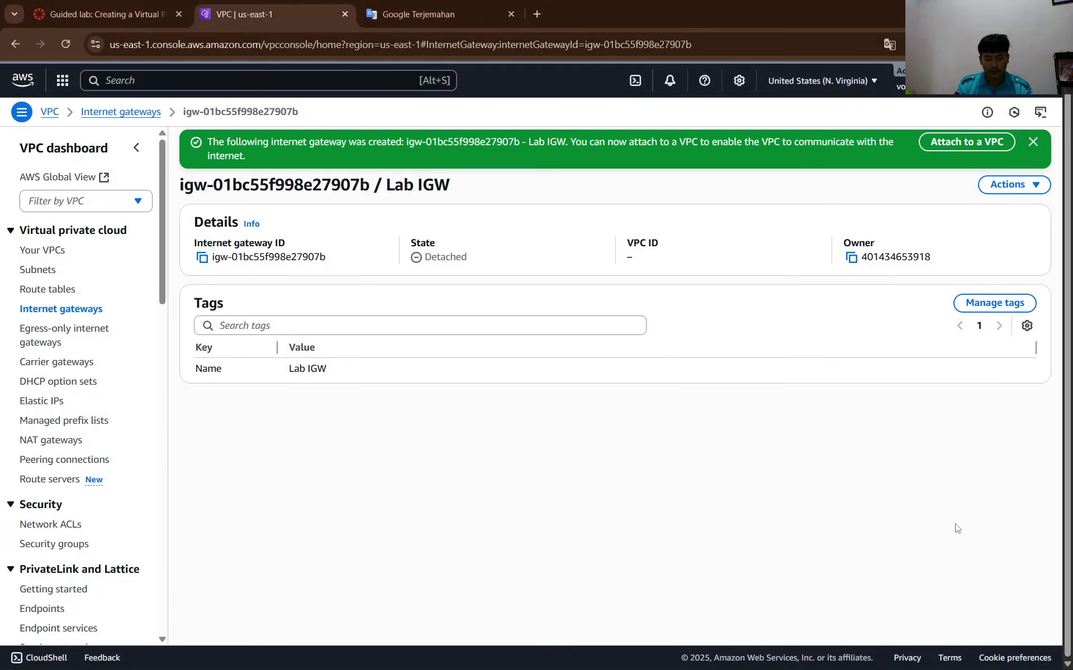
pyautogui.hotkey('alt', 'Tab')
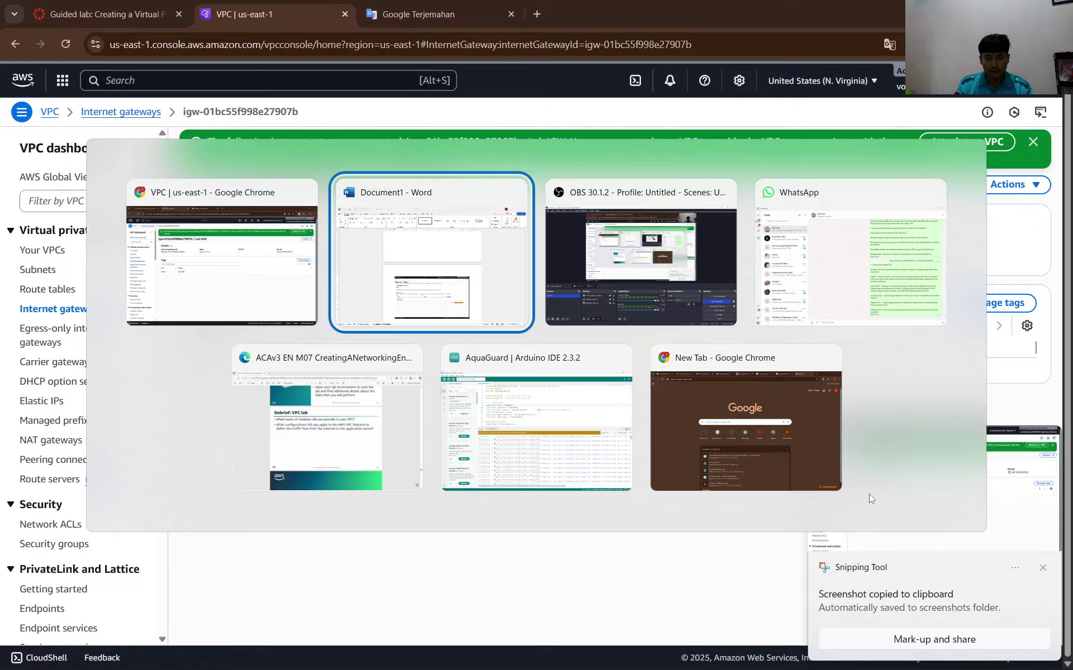
pyautogui.scroll(-3, 479, 461)
pyautogui.hotkey('ctrl', 'v')
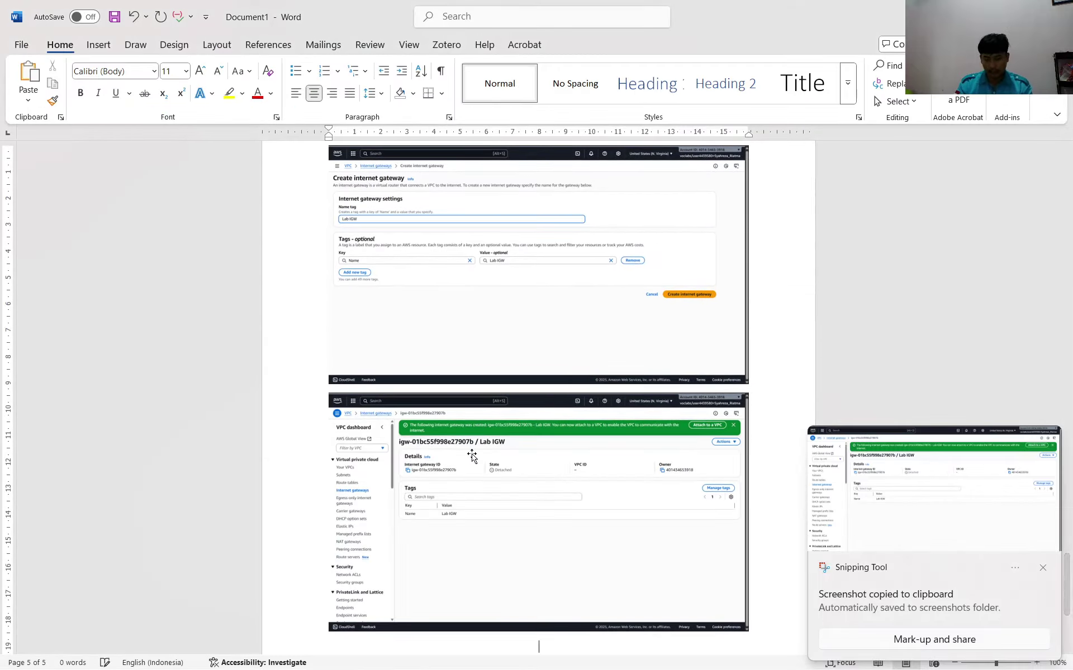
# Dismiss the screenshot notification and switch back to the VPC console in the browser.
pyautogui.hotkey('alt', 'Tab')
pyautogui.press('Tab')
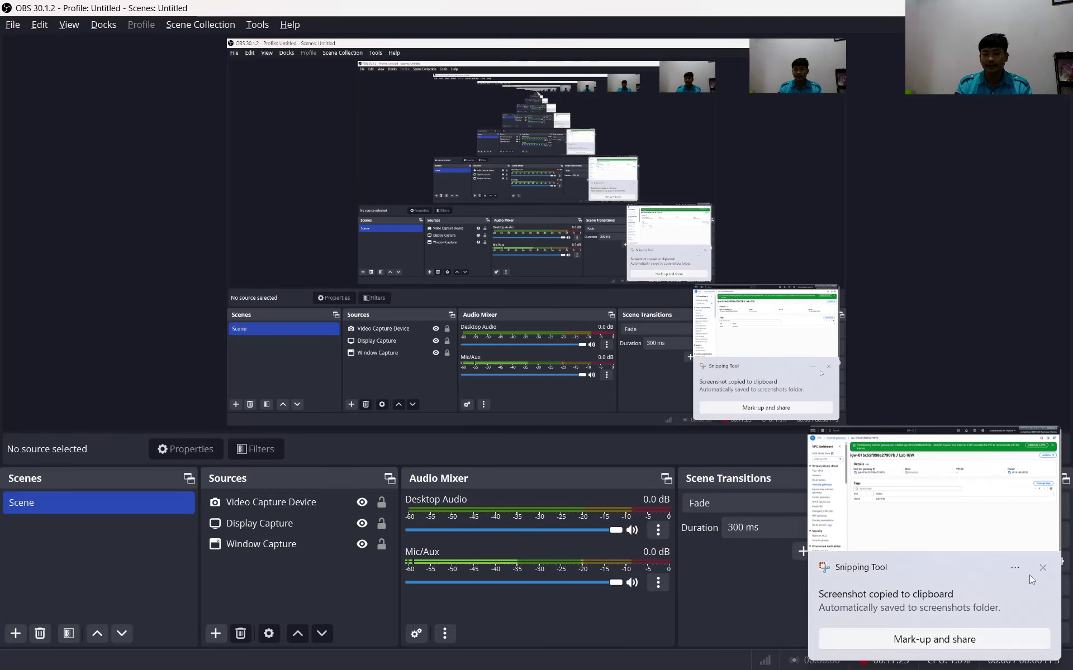
pyautogui.click(1043, 567)
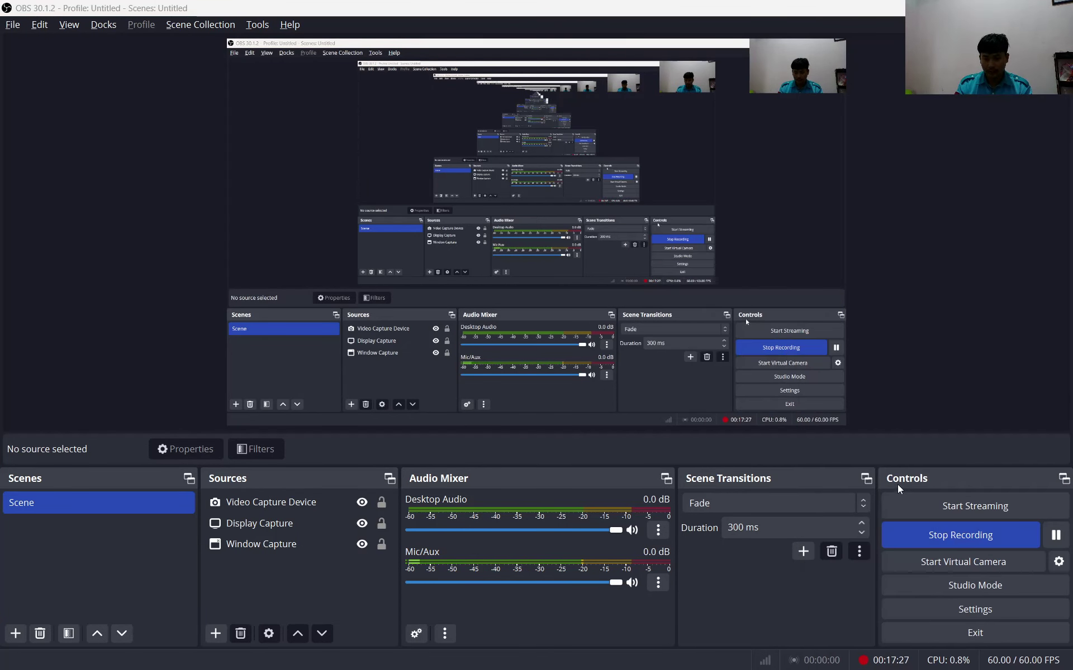
pyautogui.hotkey('alt', 'Tab')
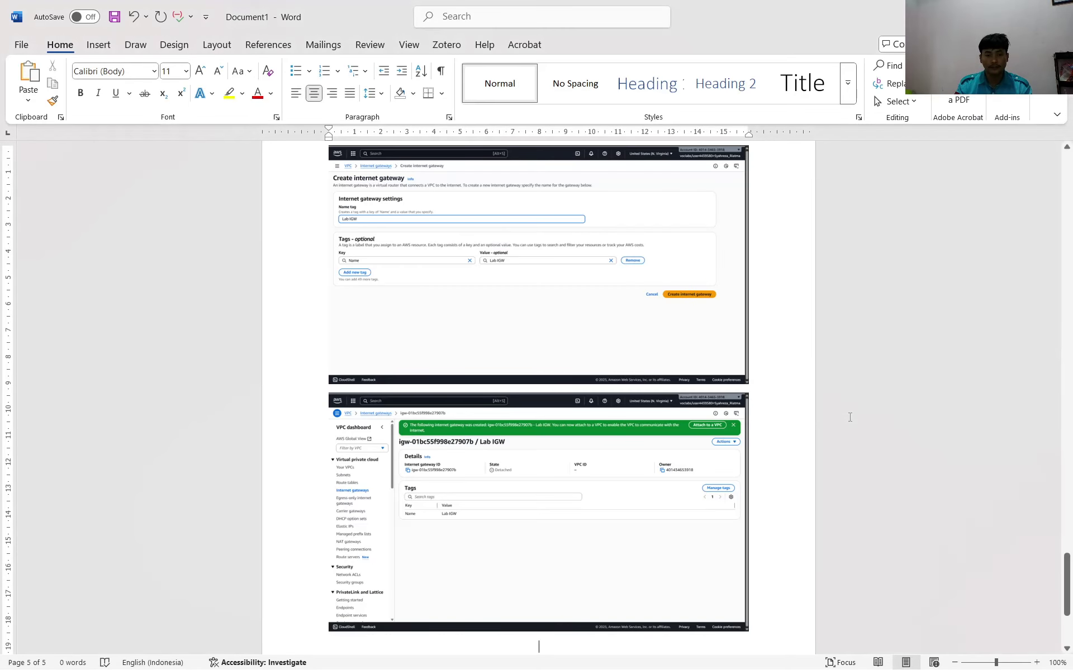
pyautogui.scroll(-2, 525, 466)
pyautogui.hotkey('alt', 'Tab')
pyautogui.press('Tab')
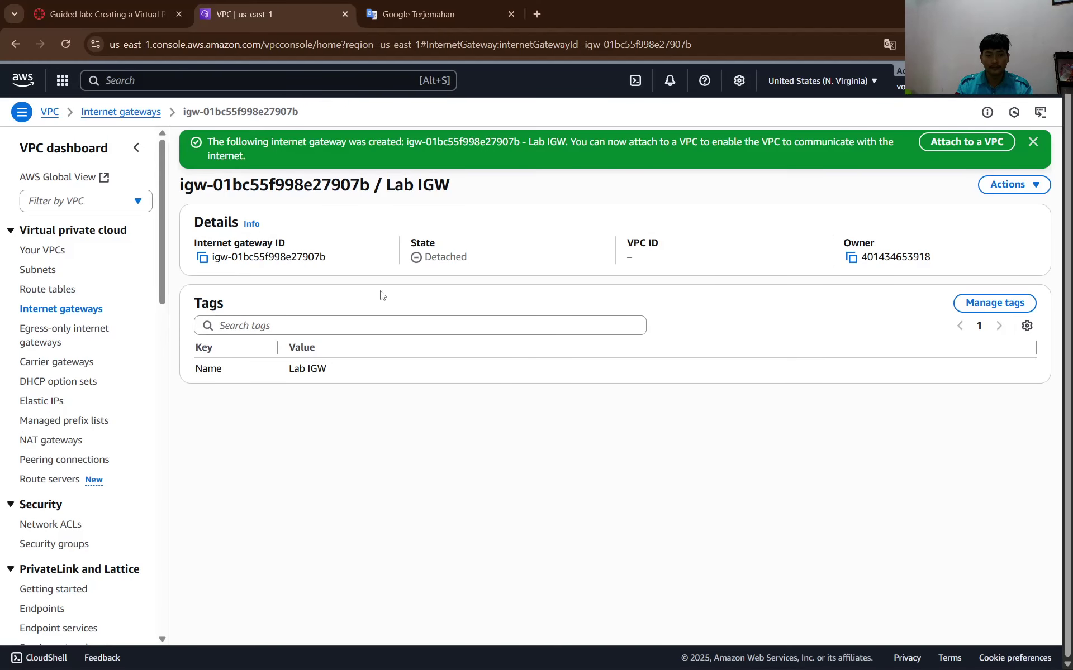
# Consult lab steps 28 to 30 and open the Attach to VPC form for Lab IGW.
pyautogui.click(106, 7)
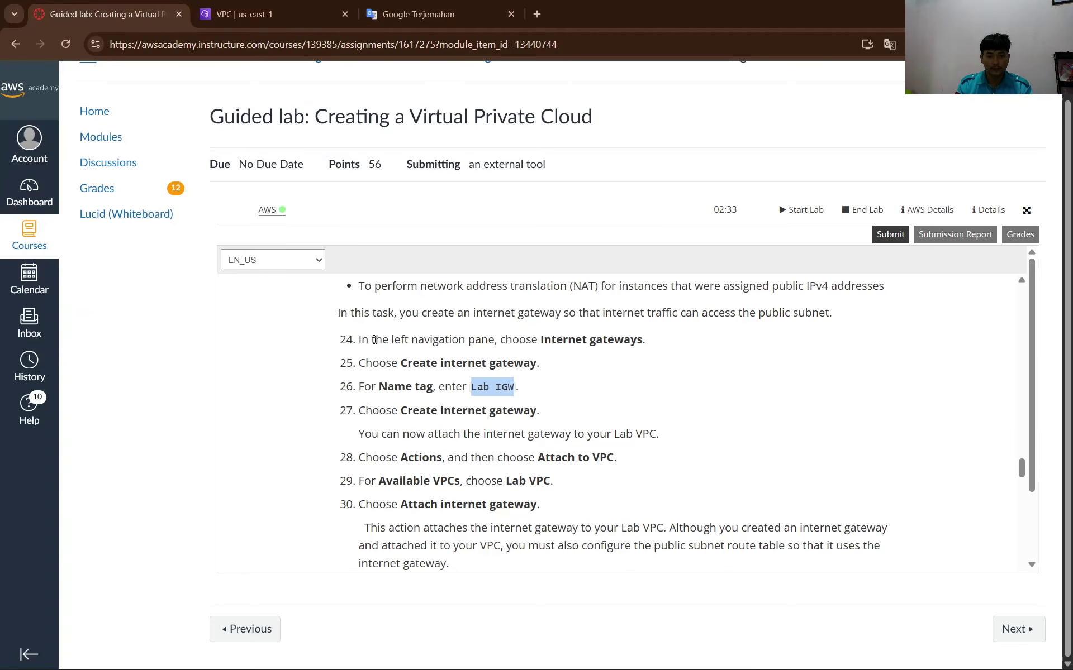
pyautogui.scroll(-1, 338, 366)
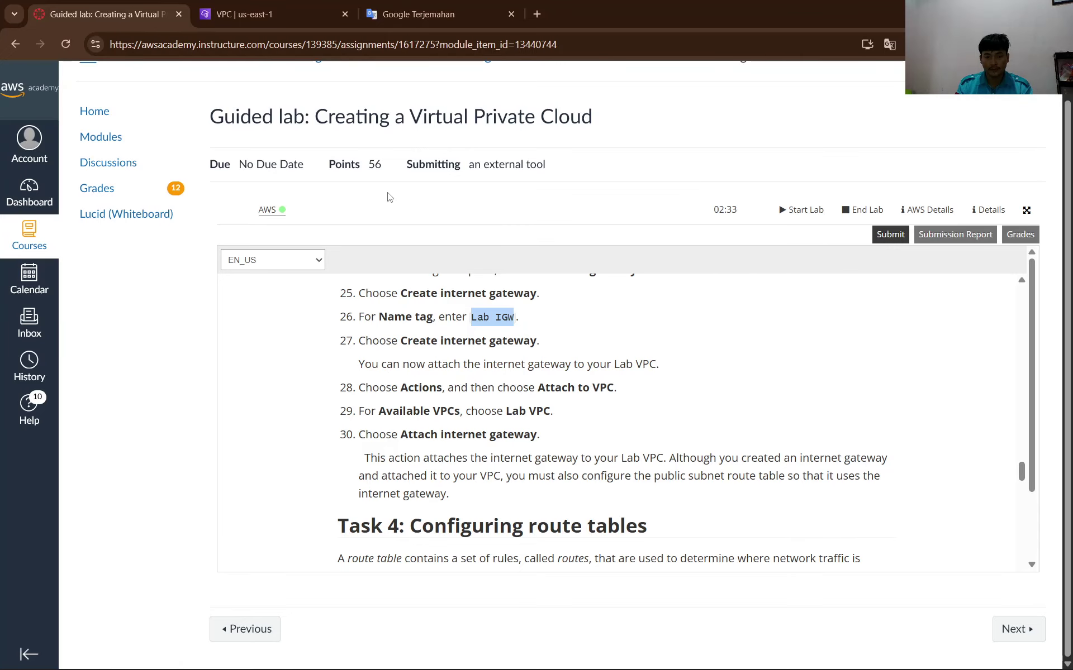
pyautogui.click(398, 5)
pyautogui.hotkey('ctrl', 'shift', 'Tab')
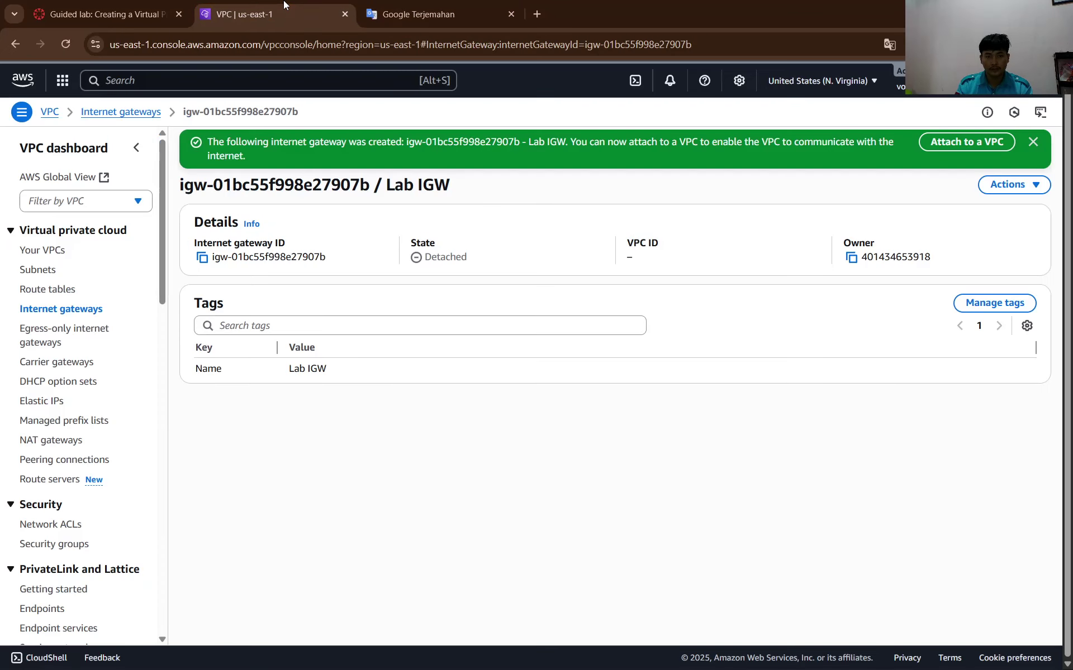
pyautogui.click(1033, 142)
pyautogui.click(1009, 142)
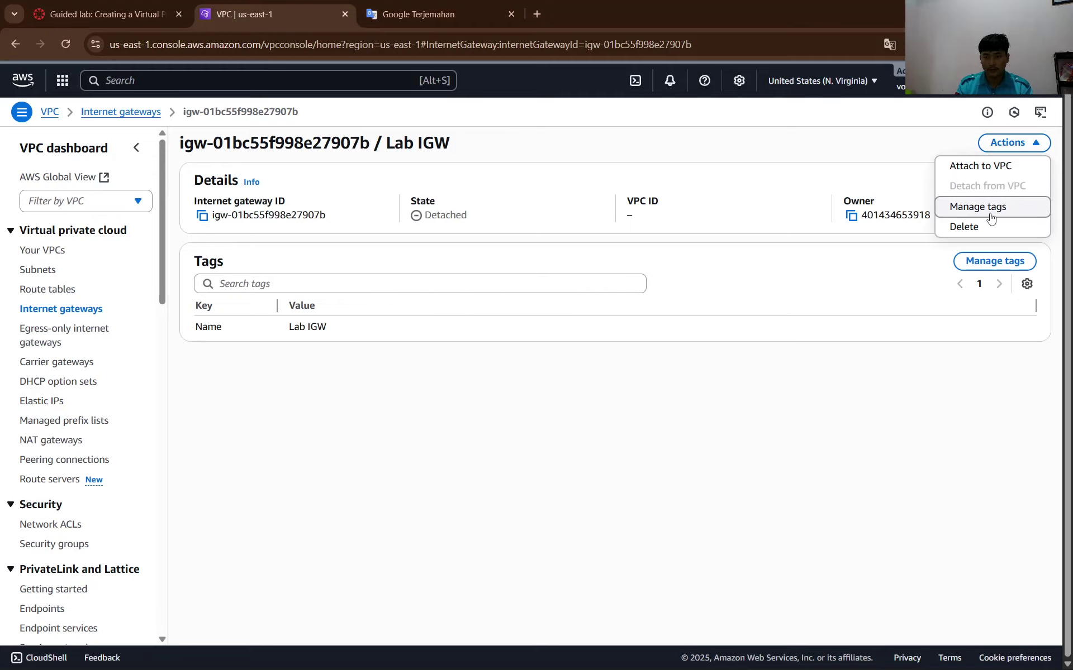
pyautogui.click(966, 166)
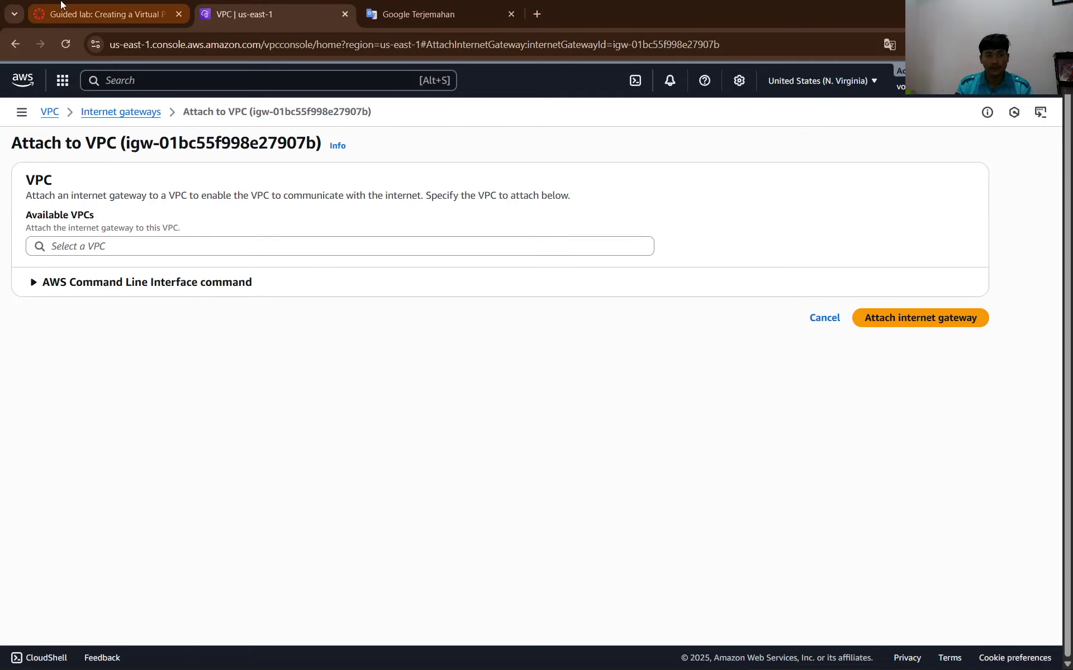
# Check lab step 29 and select Lab VPC as the available VPC for the internet gateway.
pyautogui.click(101, 14)
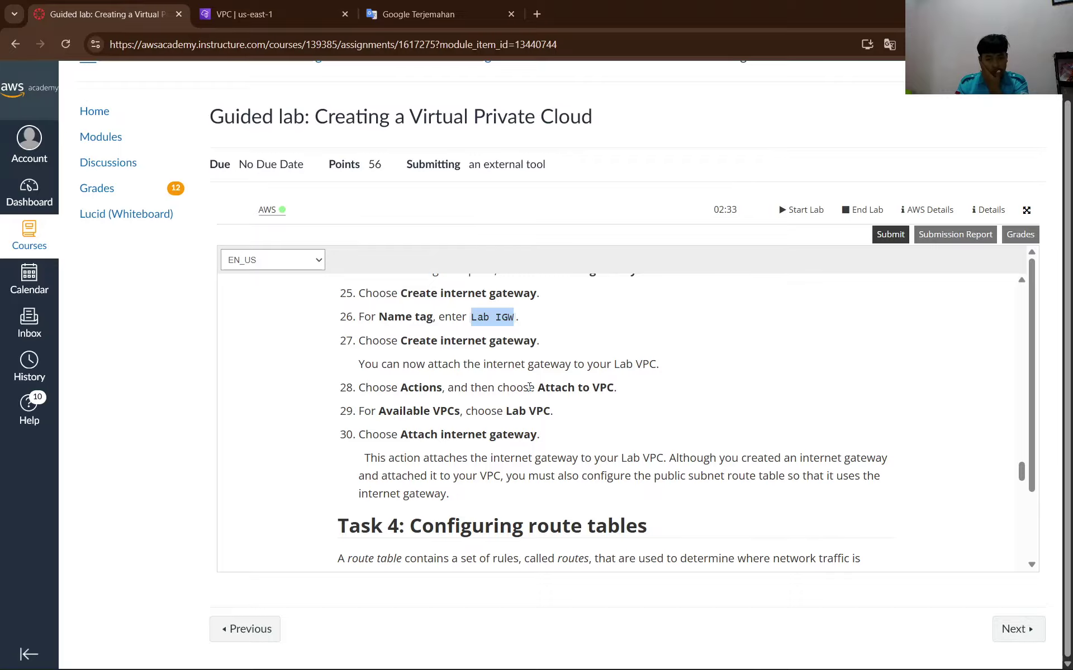
pyautogui.click(251, 14)
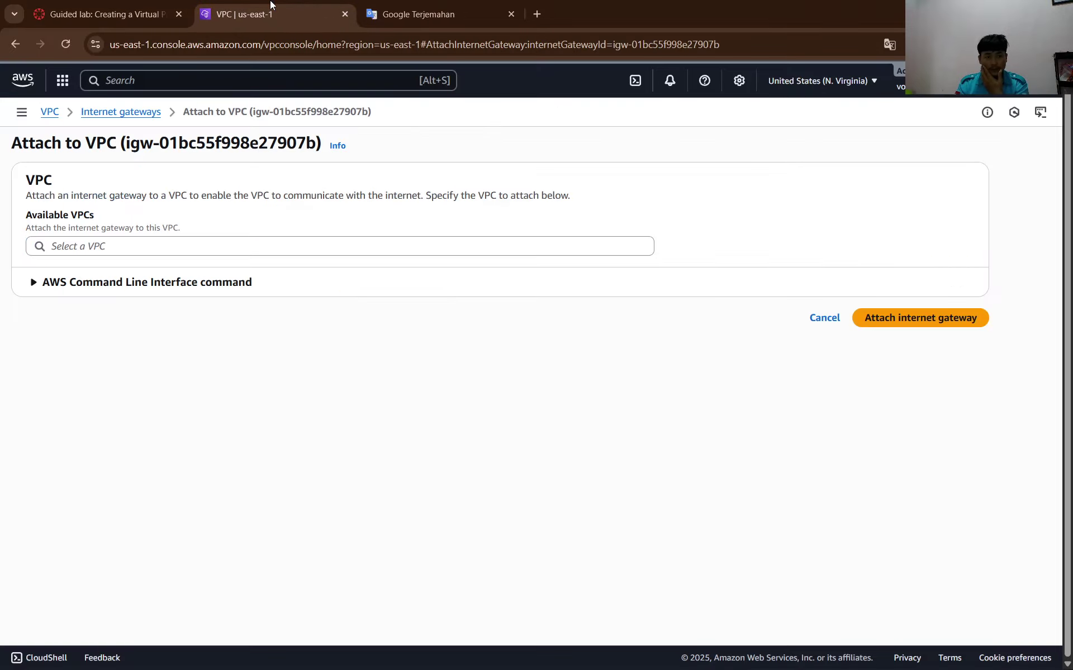
pyautogui.click(128, 246)
pyautogui.click(125, 268)
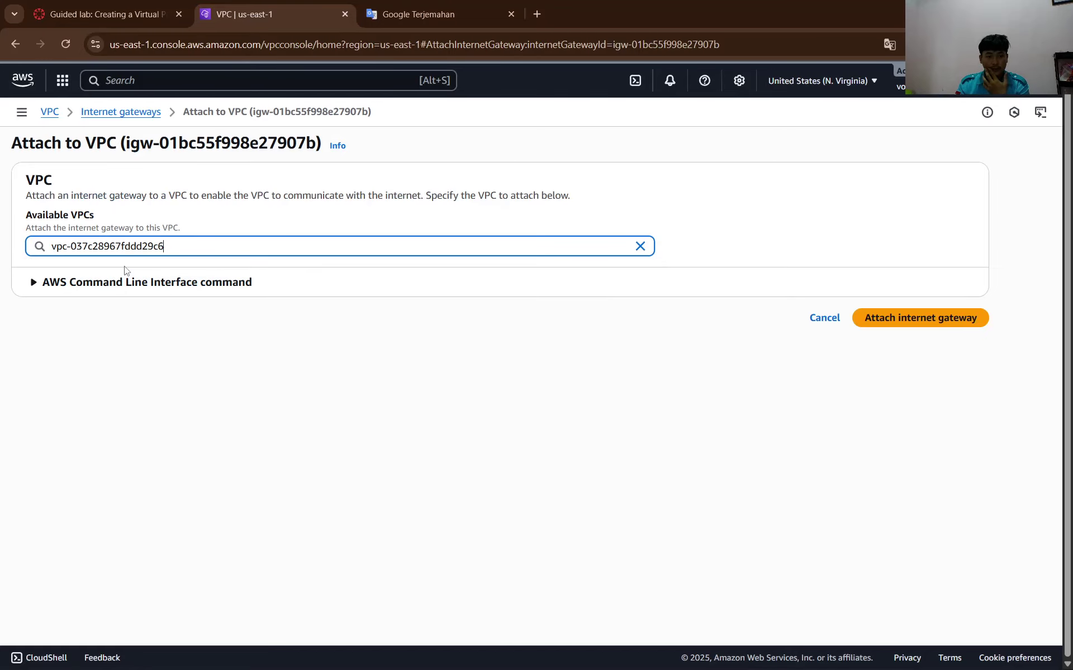
pyautogui.click(123, 4)
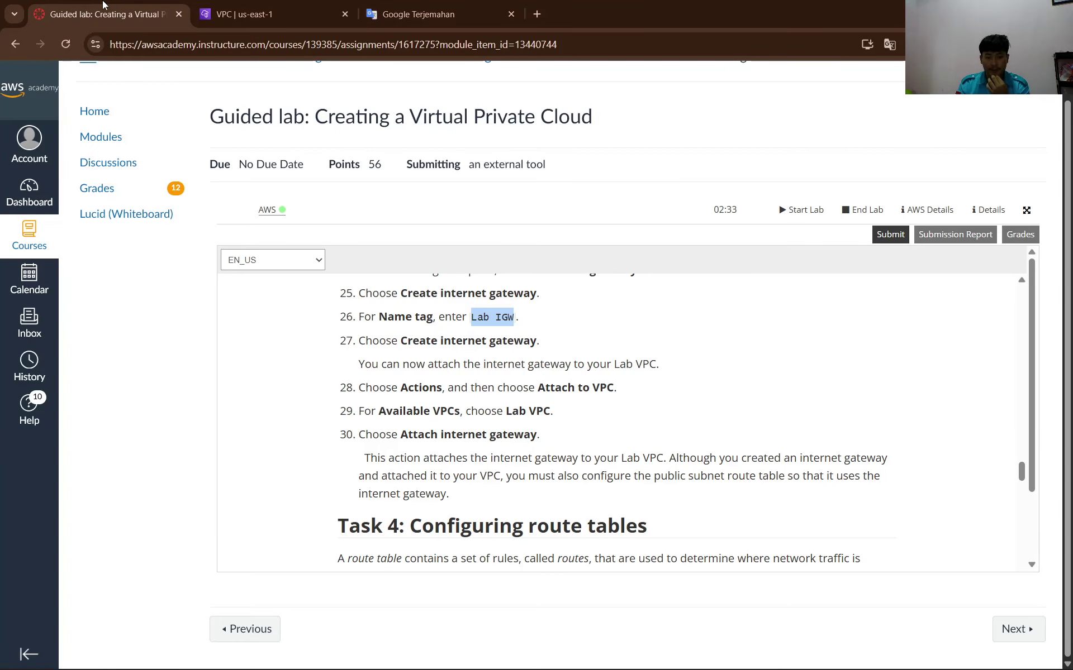
pyautogui.click(213, 10)
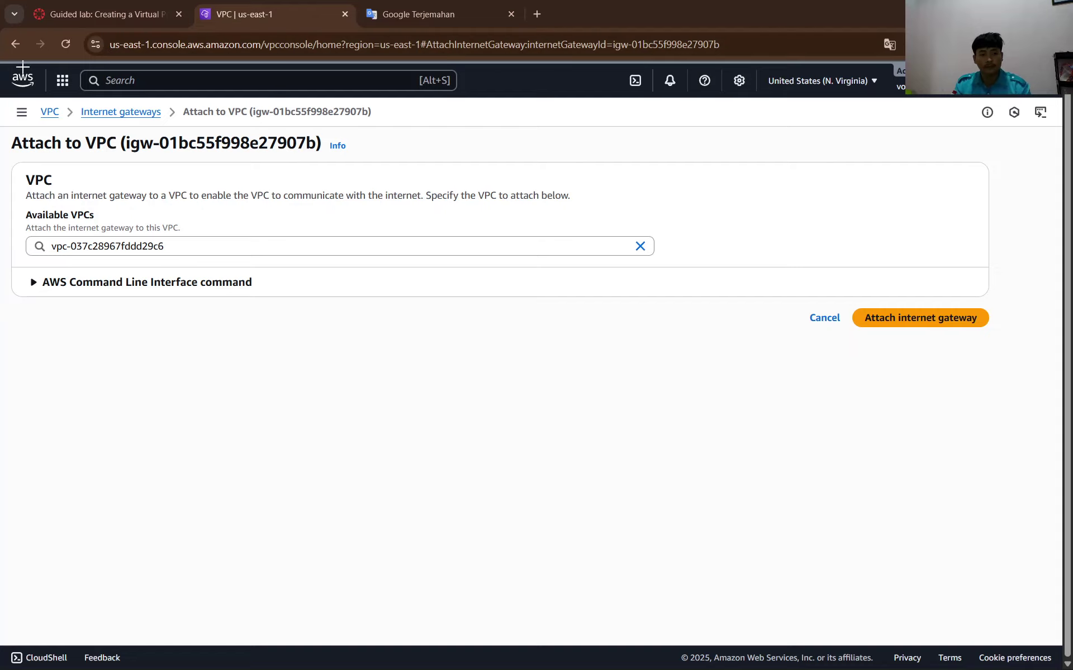
pyautogui.press('super+shift+s')
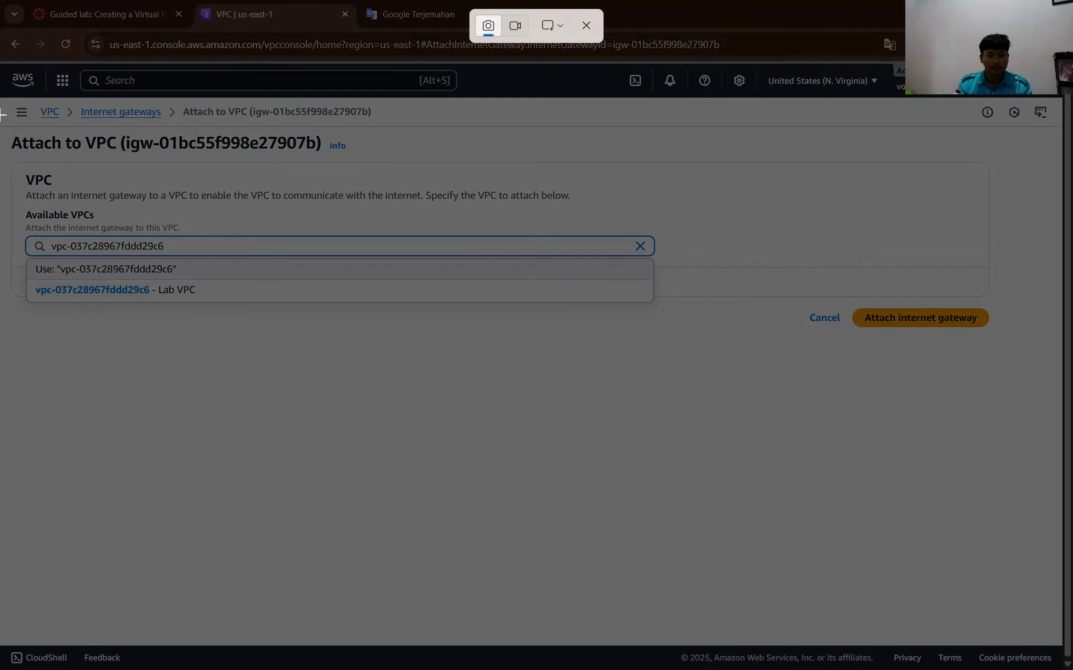
pyautogui.click(586, 26)
pyautogui.click(181, 289)
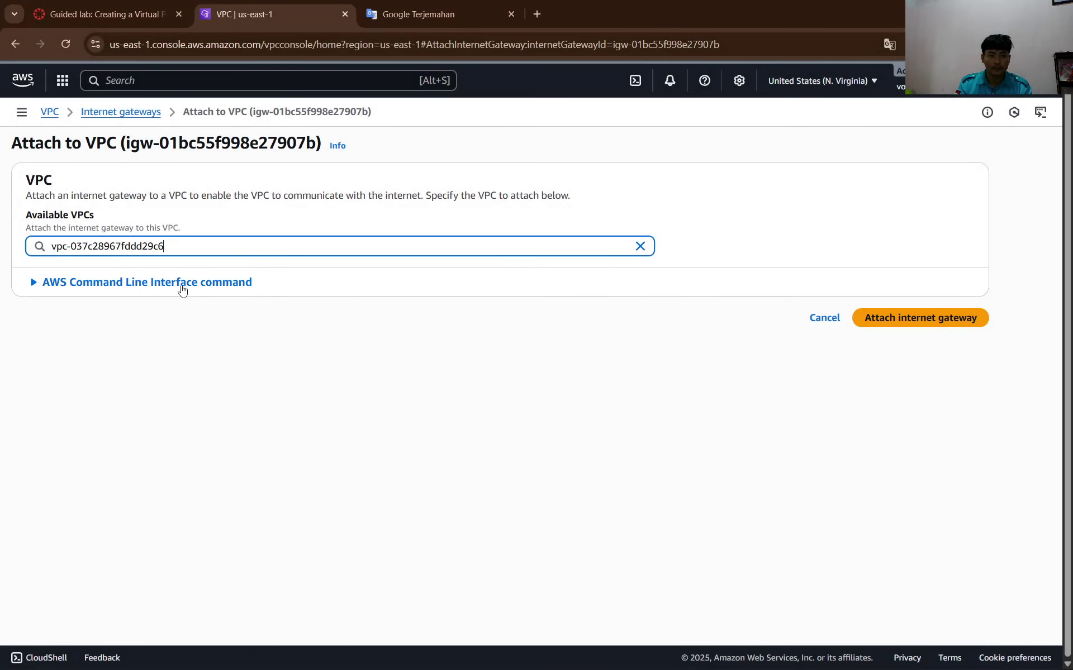
pyautogui.click(223, 246)
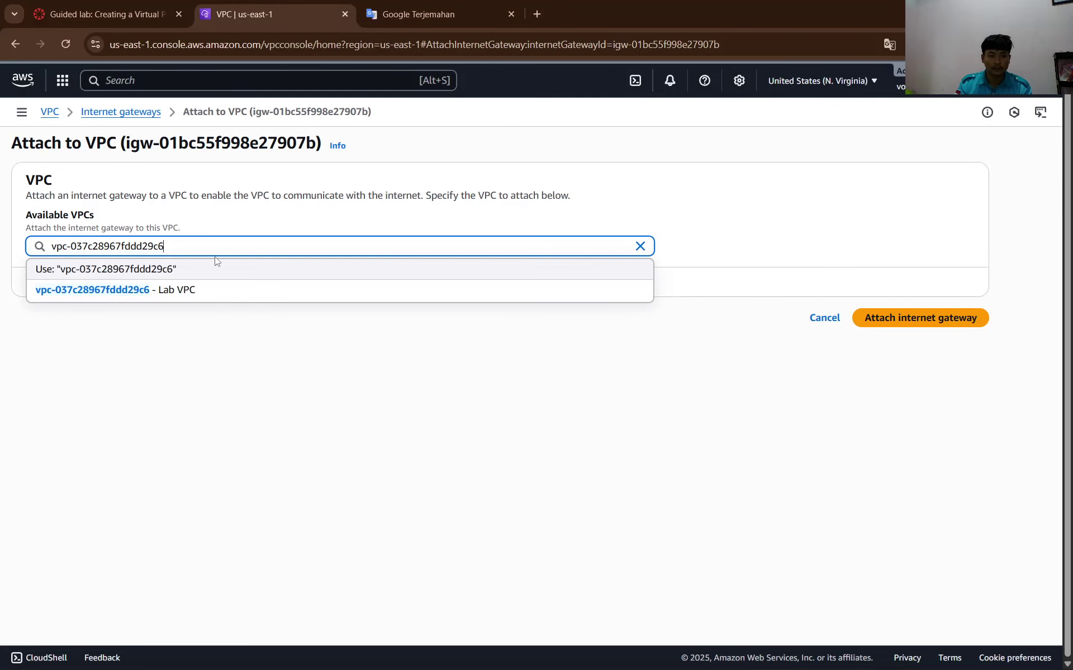
pyautogui.click(194, 295)
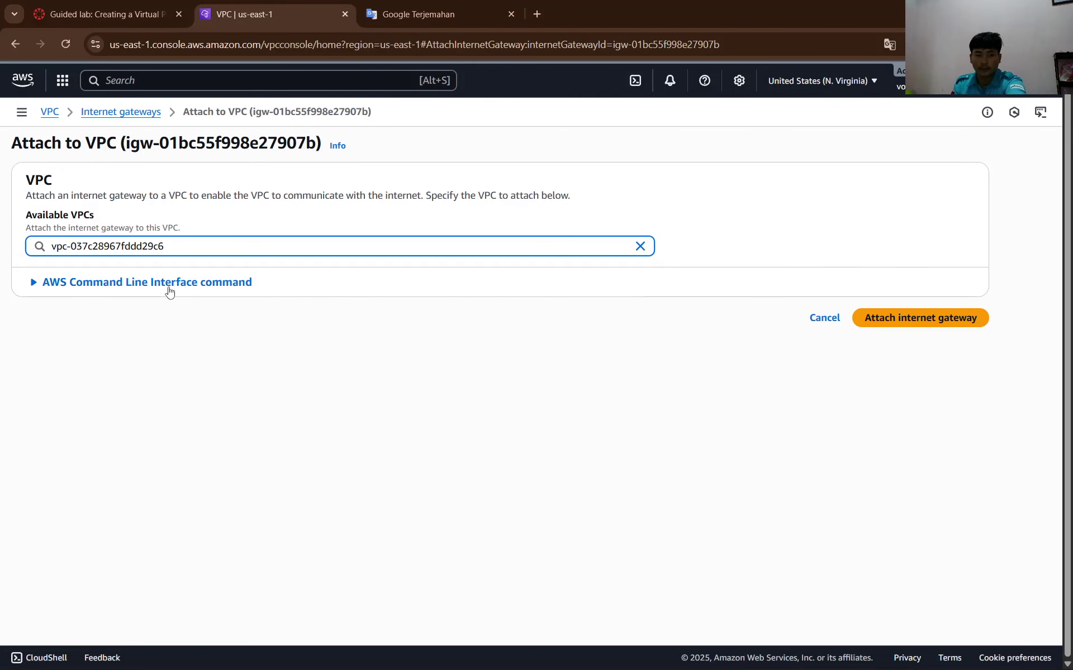
# Capture the Attach to VPC form with Lab VPC selected, paste it into the Word document and return to the browser.
pyautogui.press('super+shift+s')
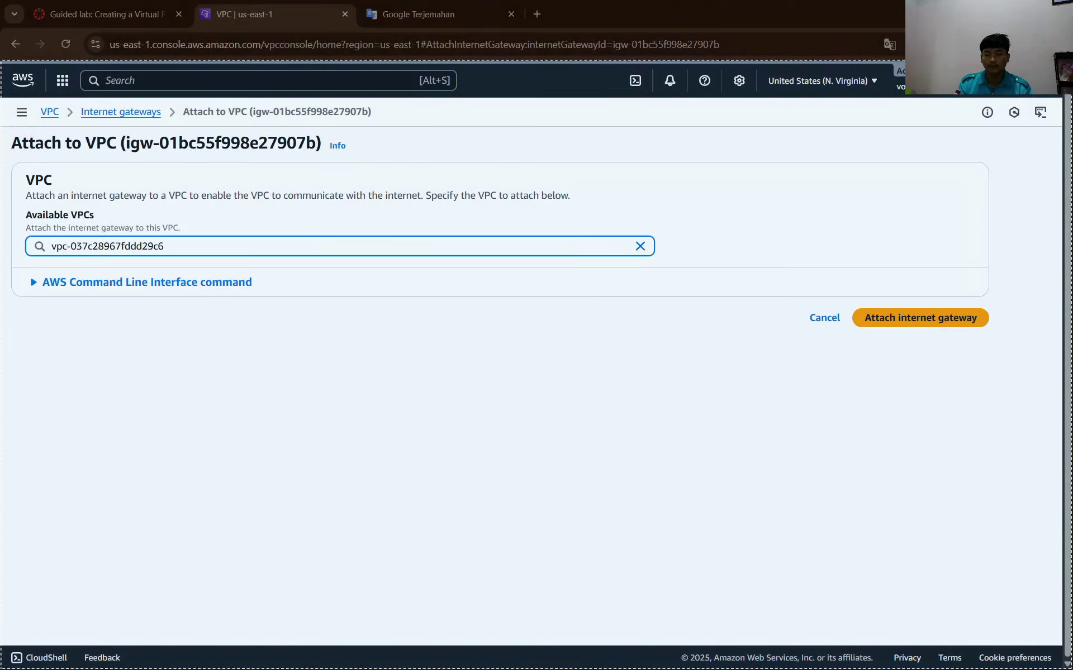
pyautogui.click(29, 274)
pyautogui.hotkey('alt', 'Tab')
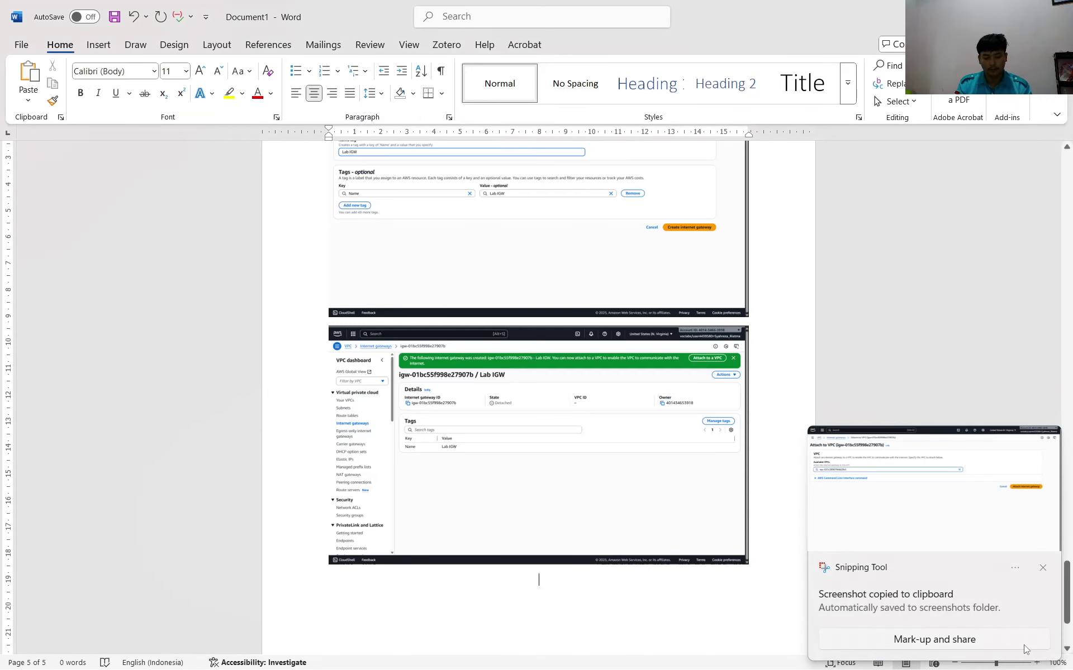
pyautogui.hotkey('ctrl', 'v')
pyautogui.hotkey('alt', 'Tab')
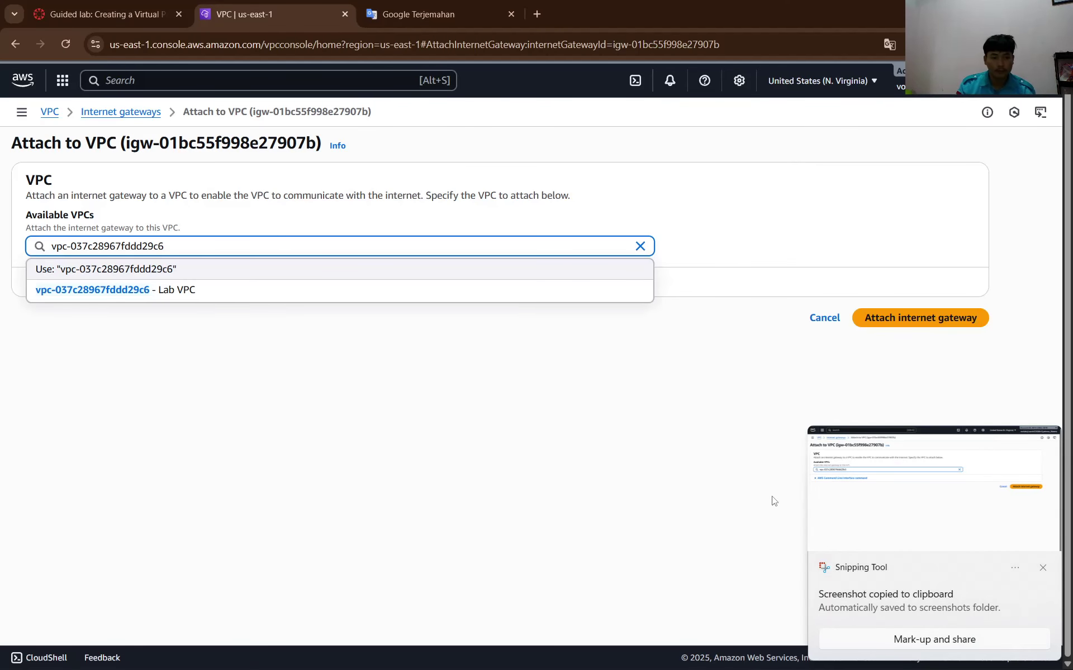
# Choose Lab VPC as the available VPC and attach the internet gateway to it.
pyautogui.click(206, 290)
pyautogui.click(145, 347)
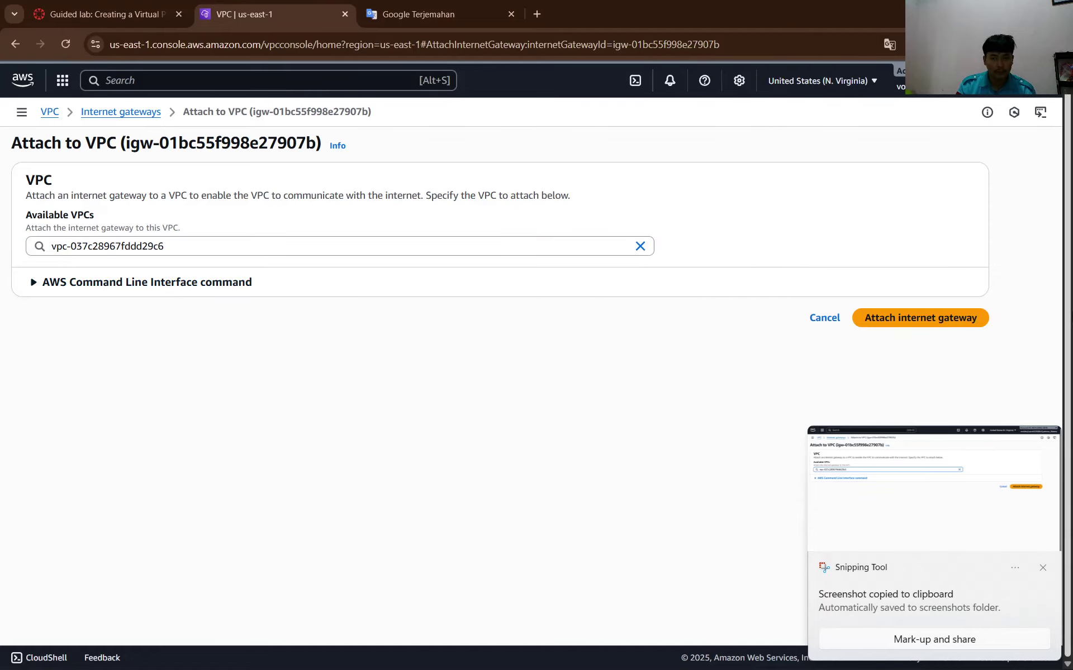
pyautogui.click(953, 319)
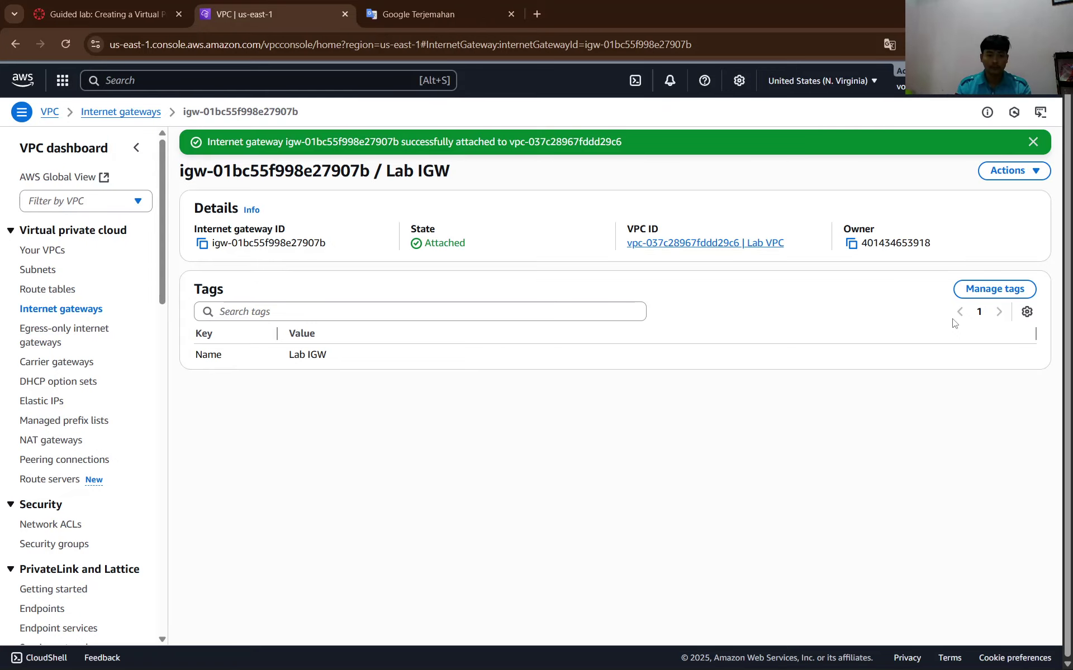
# Return to the lab instructions and copy the Task 4 route table introduction, including its three-item task list.
pyautogui.click(163, 7)
pyautogui.scroll(-1, 540, 319)
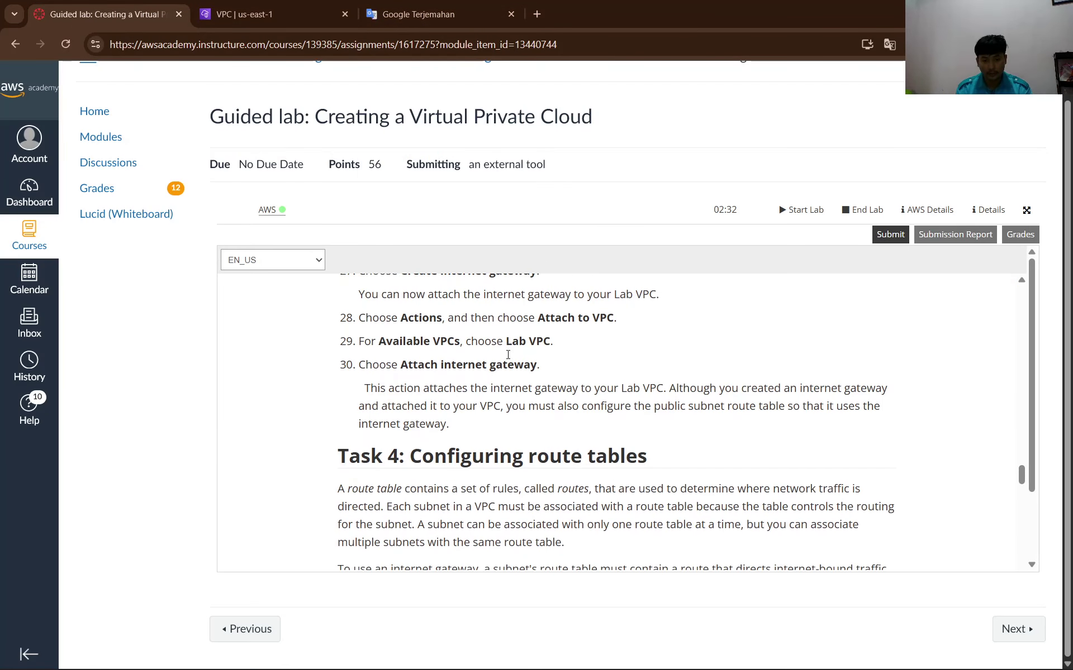
pyautogui.scroll(1, 496, 343)
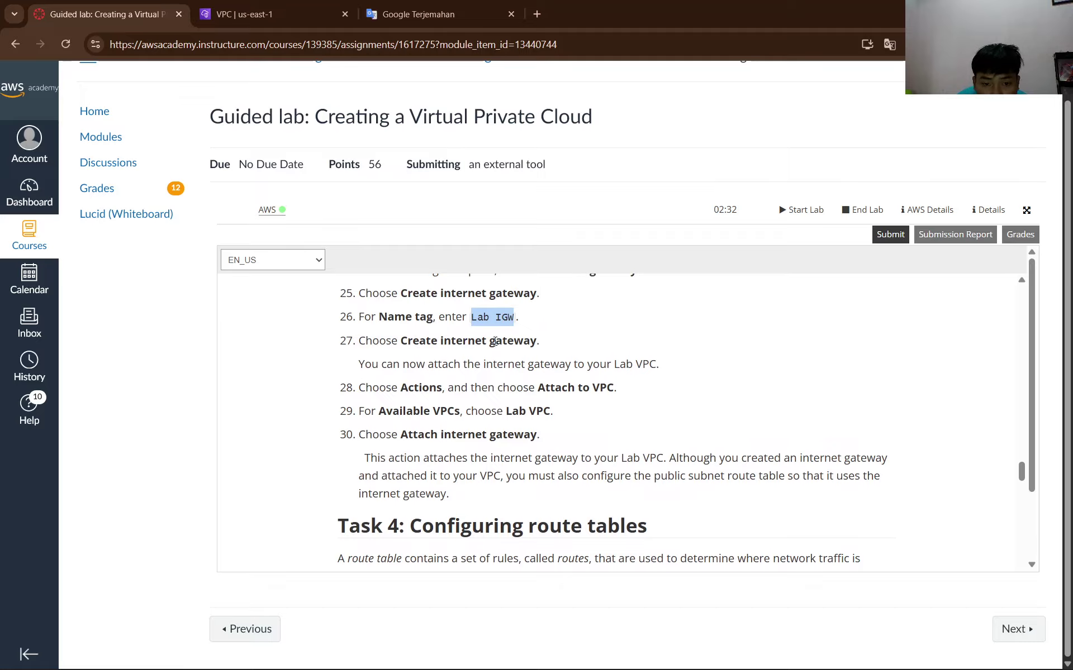
pyautogui.scroll(-1, 495, 341)
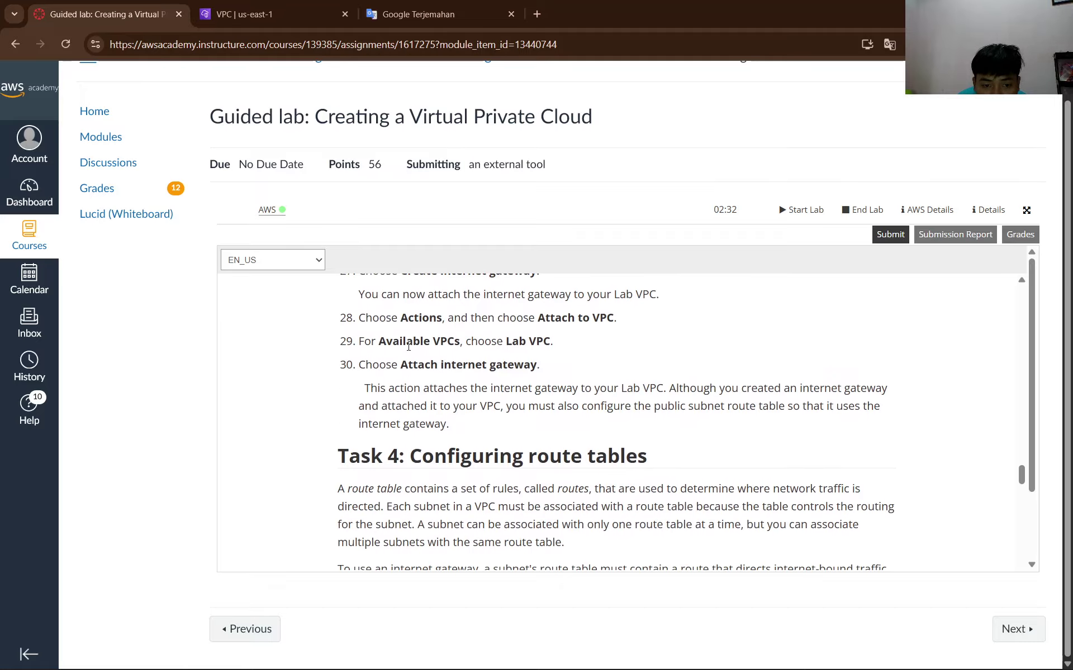
pyautogui.scroll(-3, 453, 372)
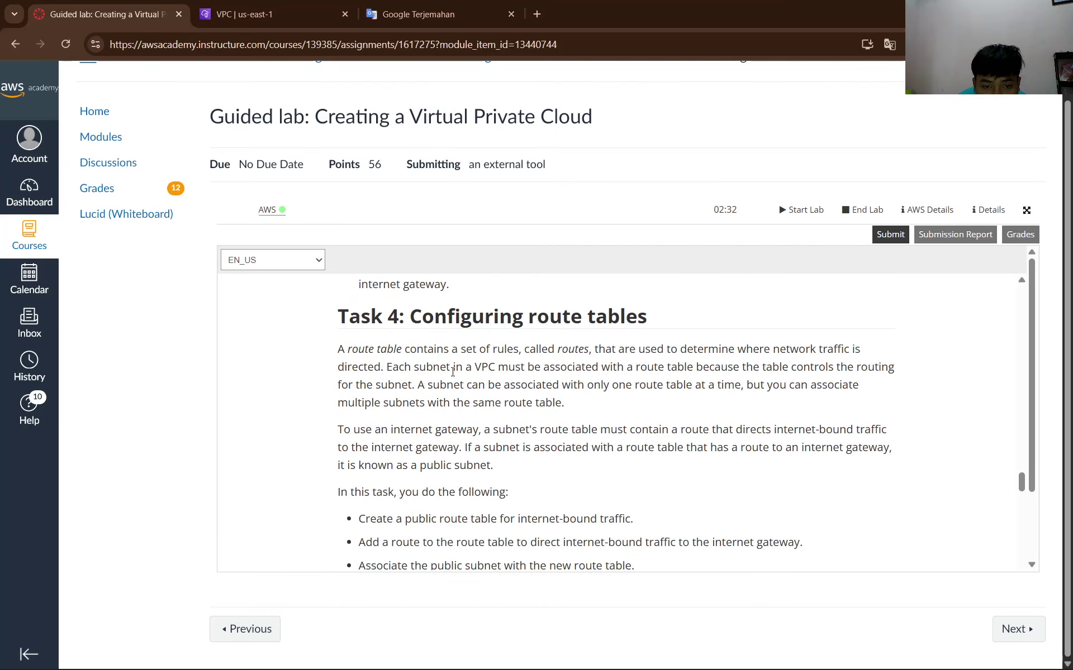
pyautogui.scroll(1, 453, 360)
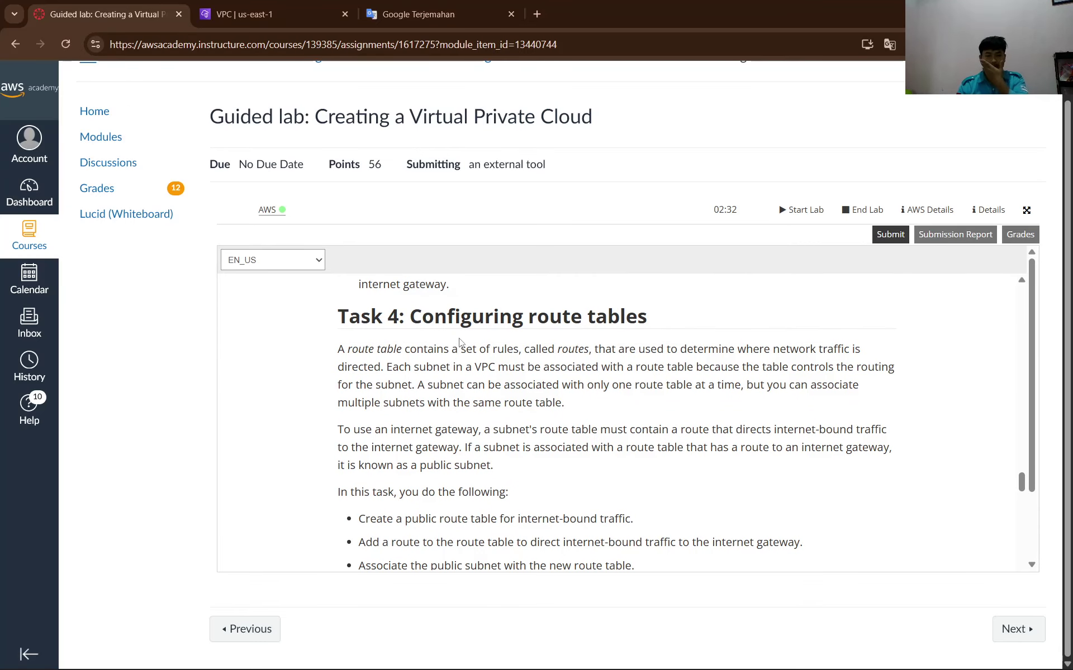
pyautogui.scroll(-1, 405, 380)
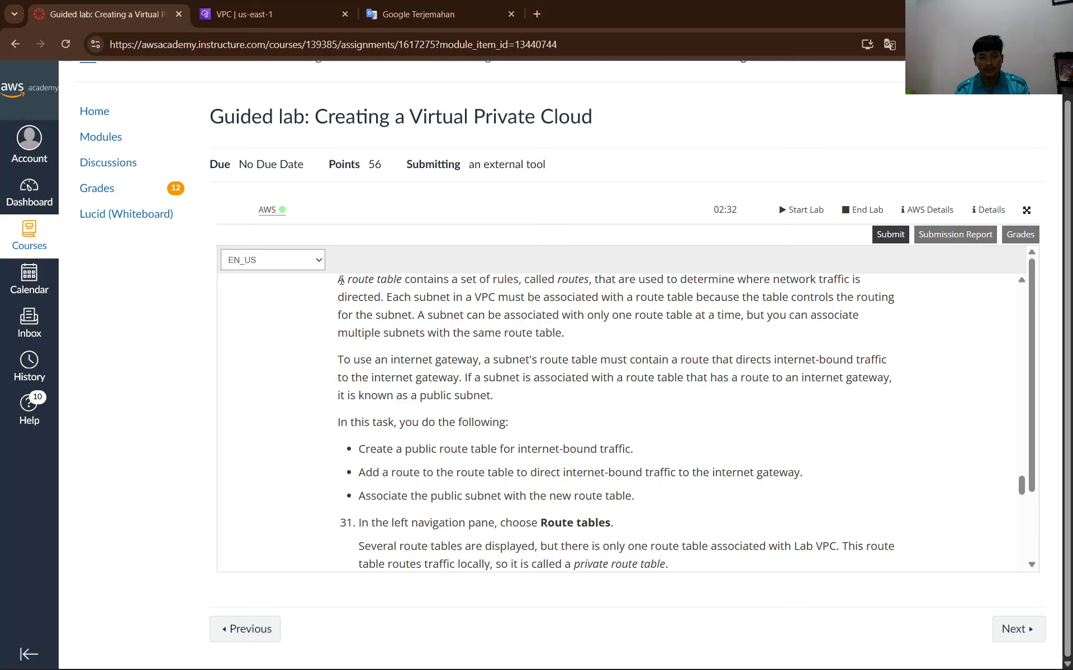
pyautogui.moveTo(340, 280); pyautogui.dragTo(652, 523)
pyautogui.hotkey('ctrl', 'c')
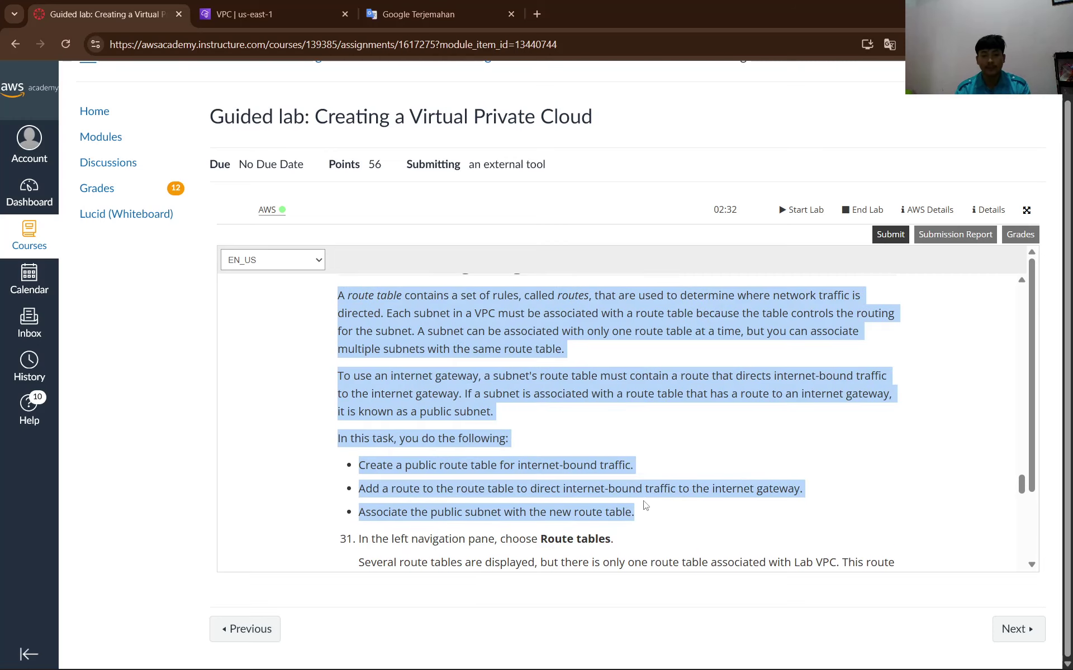
# Replace the source text in Google Translate with the copied Task 4 introduction and read its Indonesian translation.
pyautogui.click(431, 14)
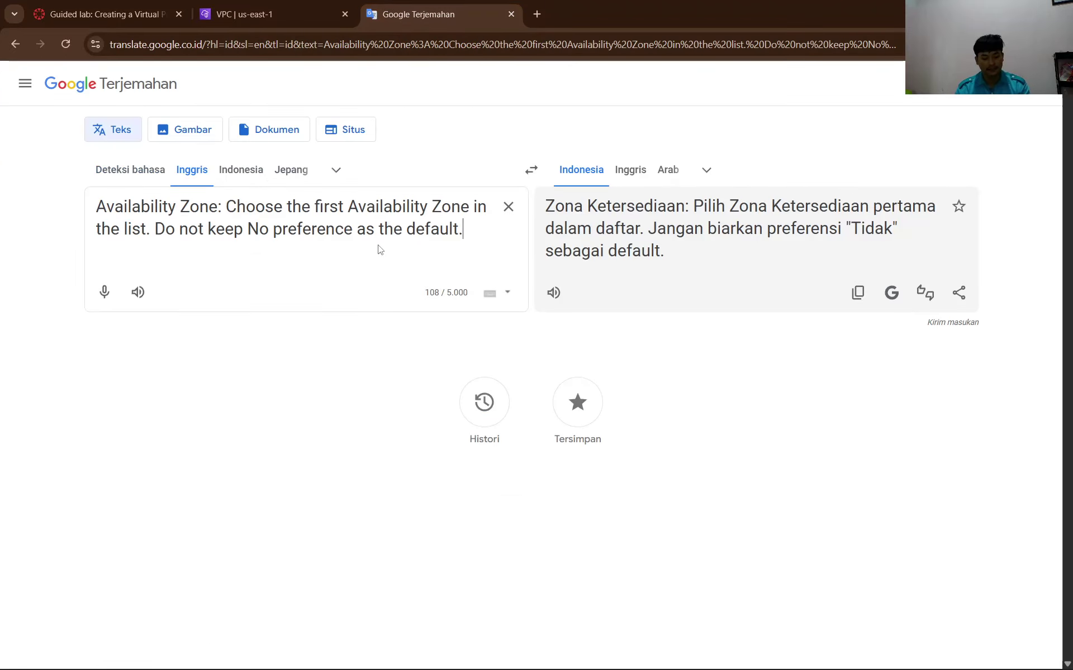
pyautogui.hotkey('ctrl', 'a')
pyautogui.hotkey('ctrl', 'v')
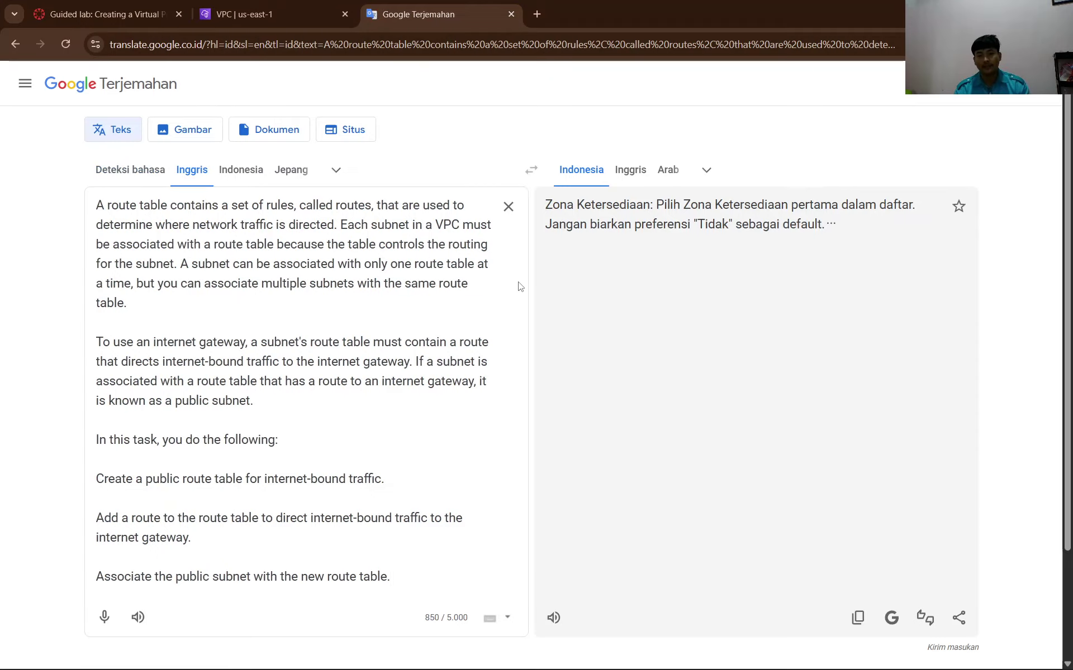
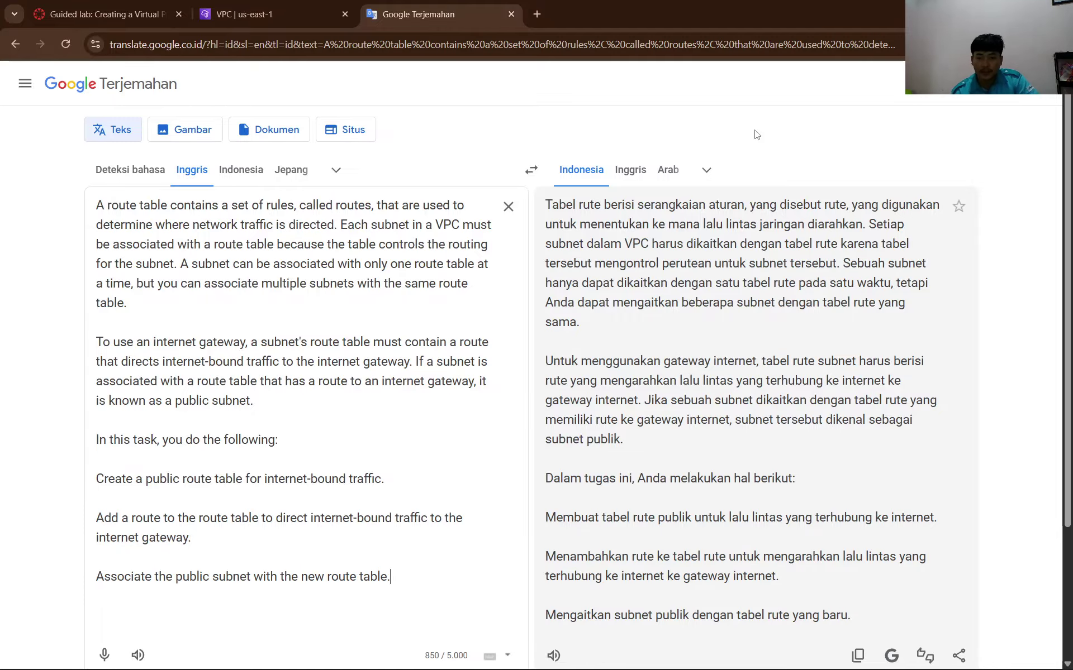
pyautogui.scroll(-1, 643, 283)
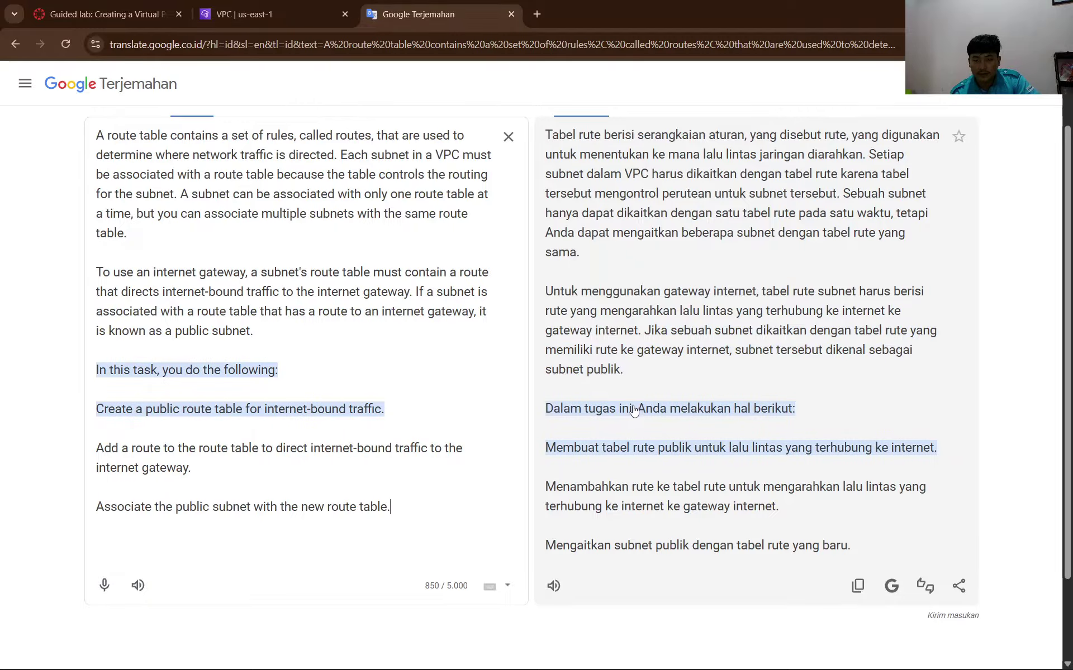
pyautogui.scroll(-2, 658, 370)
pyautogui.scroll(3, 619, 350)
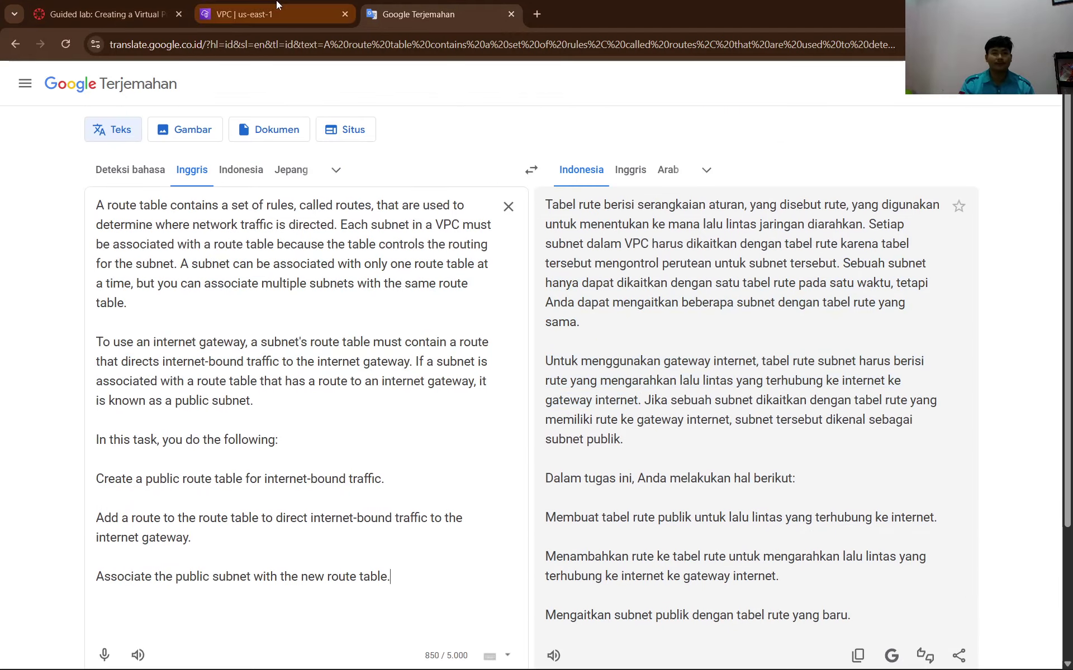
# Consult lab step 31 and open the Route tables list in the VPC console.
pyautogui.click(246, 14)
pyautogui.click(138, 4)
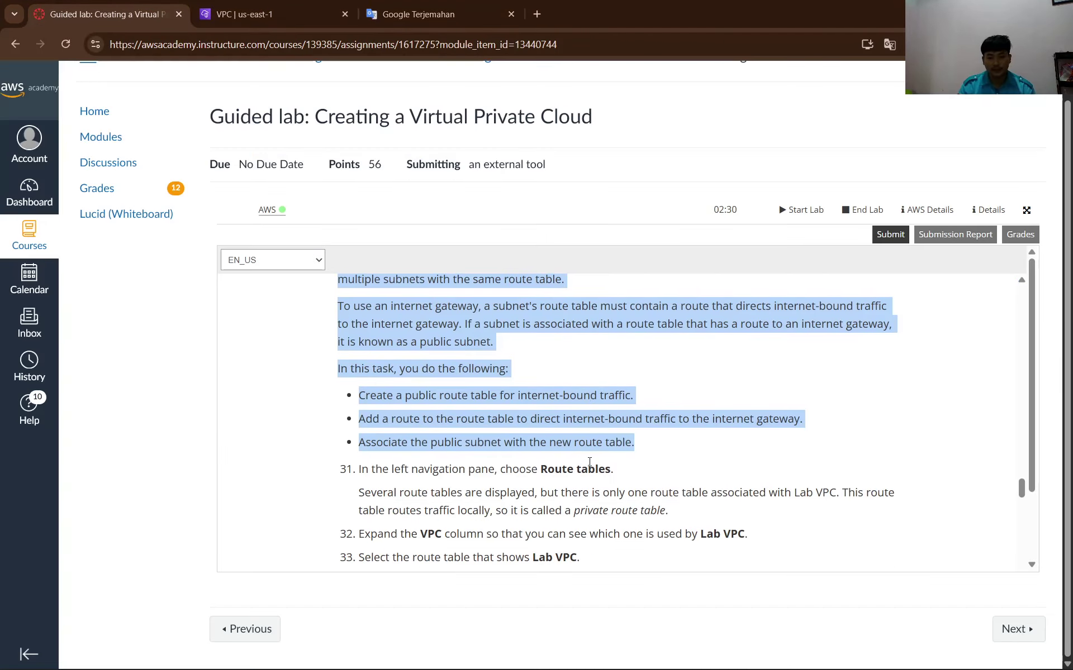
pyautogui.scroll(-1, 613, 456)
pyautogui.scroll(-1, 587, 477)
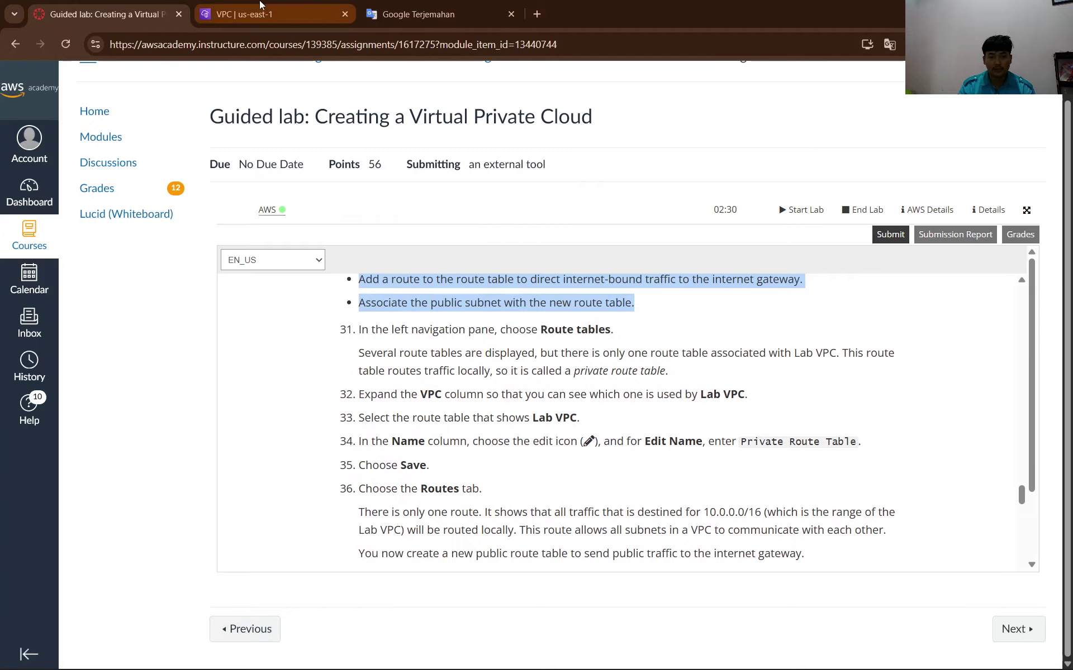
pyautogui.click(260, 8)
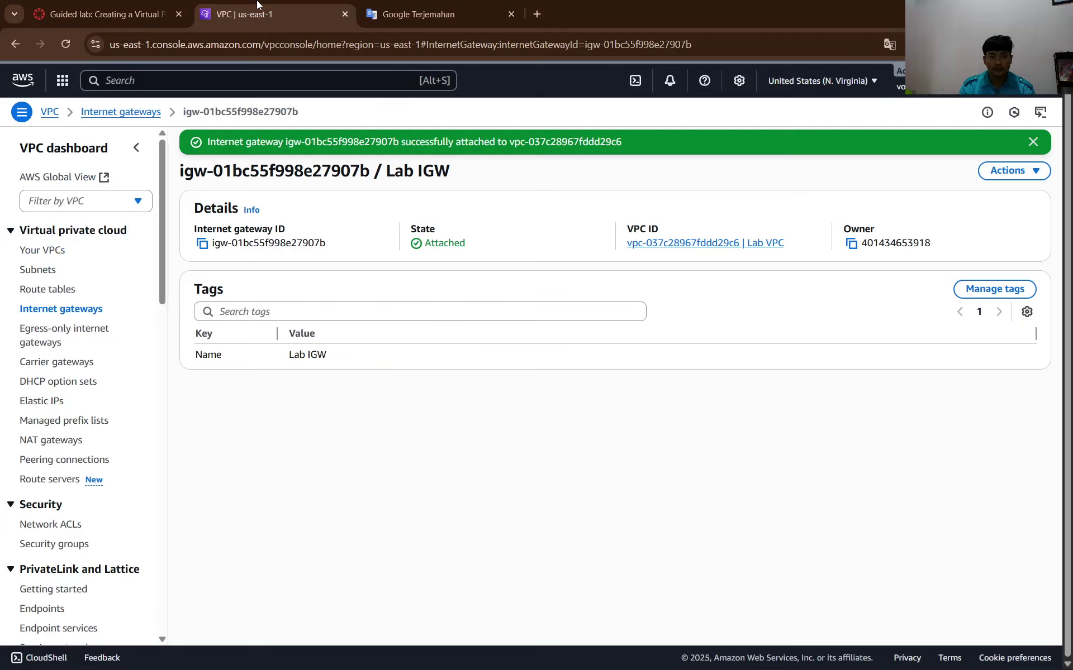
pyautogui.click(45, 289)
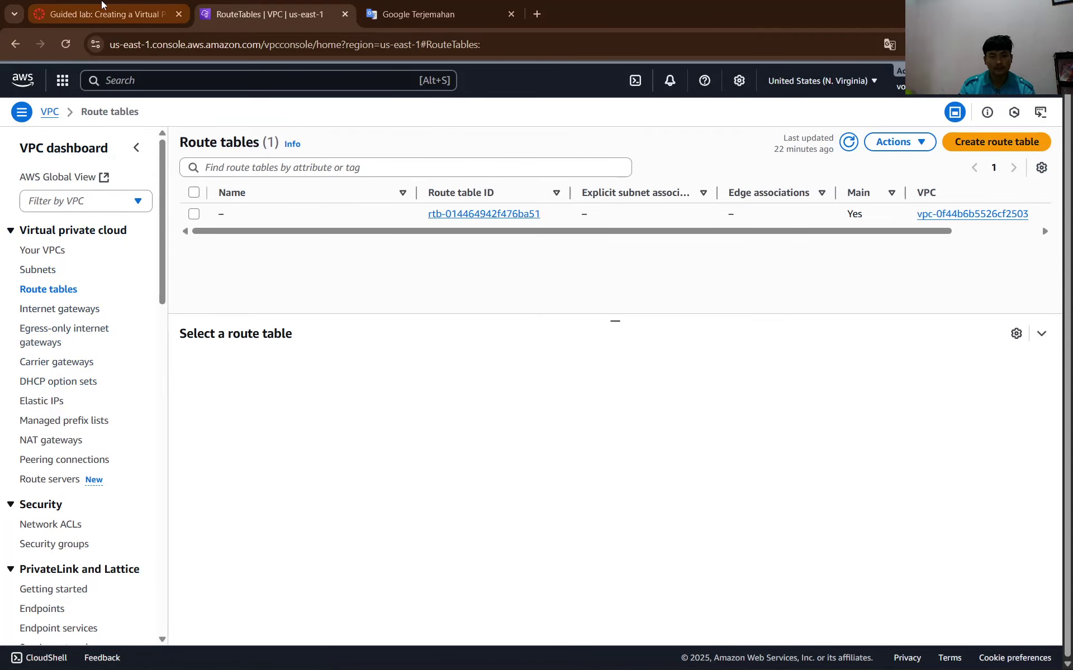
# Review lab steps 31 to 33 about finding the private route table used by Lab VPC.
pyautogui.click(102, 8)
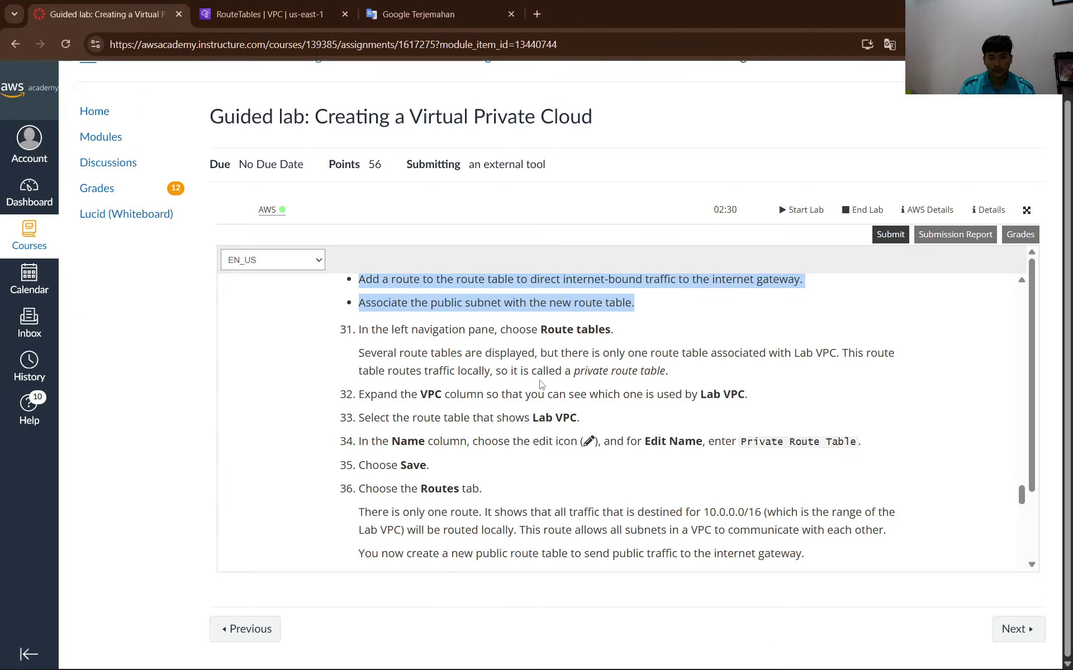
pyautogui.scroll(1, 541, 385)
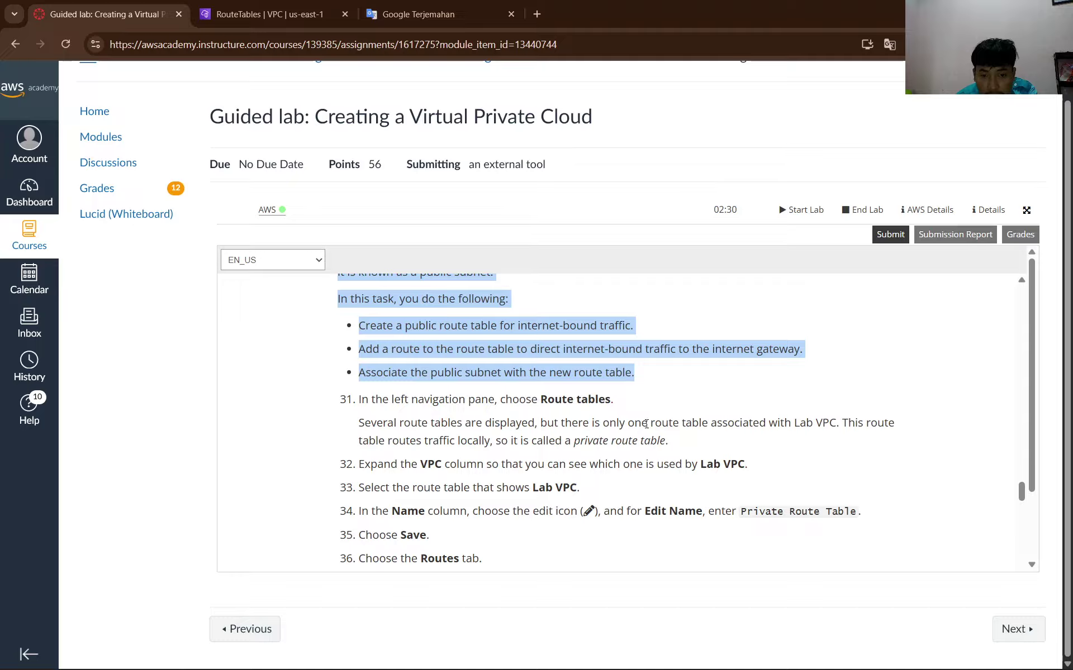
pyautogui.click(387, 441)
pyautogui.moveTo(363, 440); pyautogui.dragTo(632, 441)
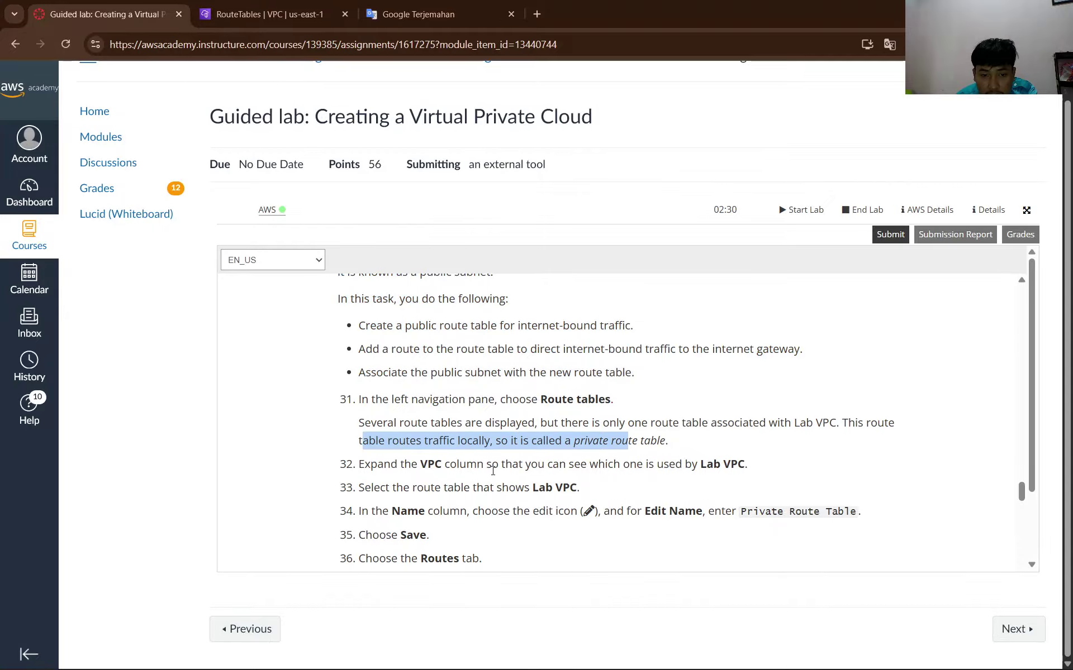
pyautogui.click(398, 466)
# Inspect the VPC column of the route tables list, open the linked VPC and clear the VPC ID filter.
pyautogui.click(262, 14)
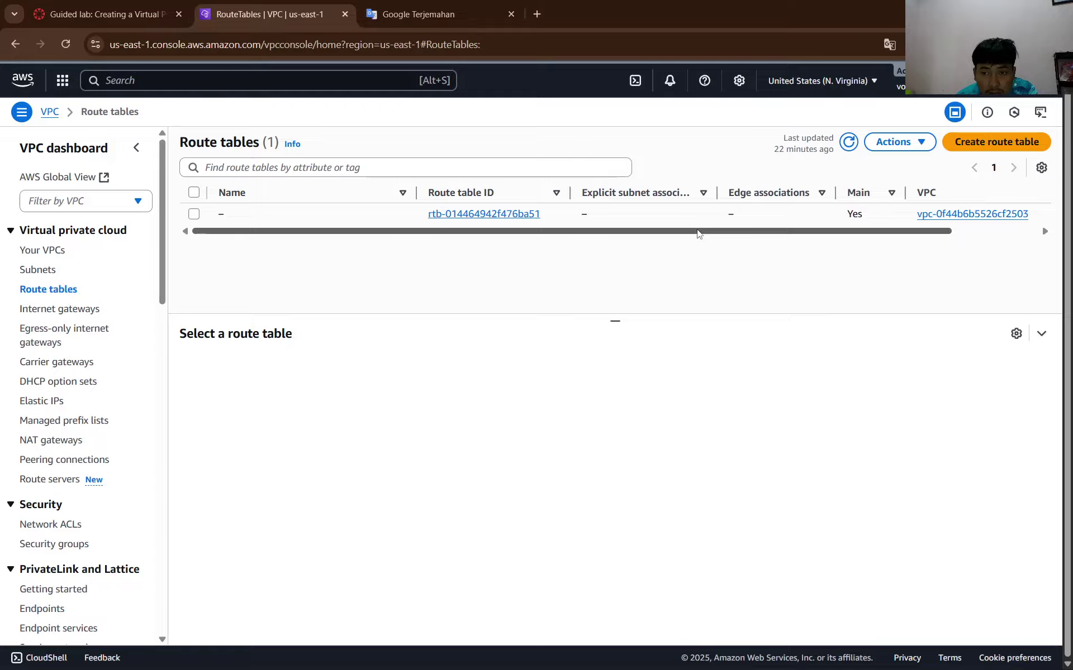
pyautogui.moveTo(700, 234); pyautogui.dragTo(1045, 248)
pyautogui.click(821, 255)
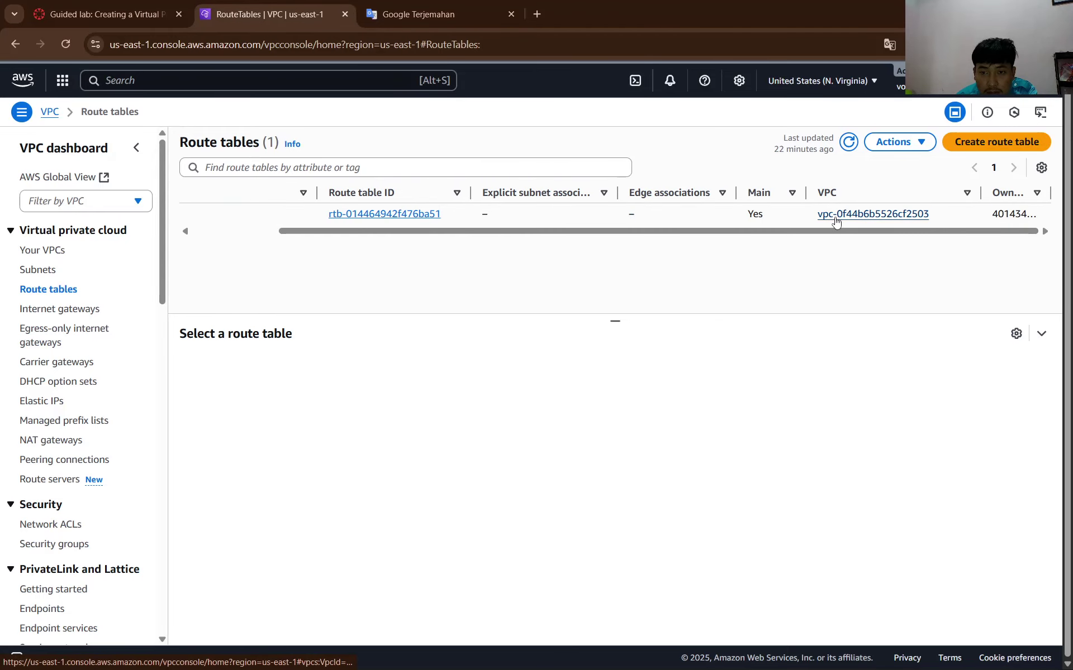
pyautogui.click(837, 222)
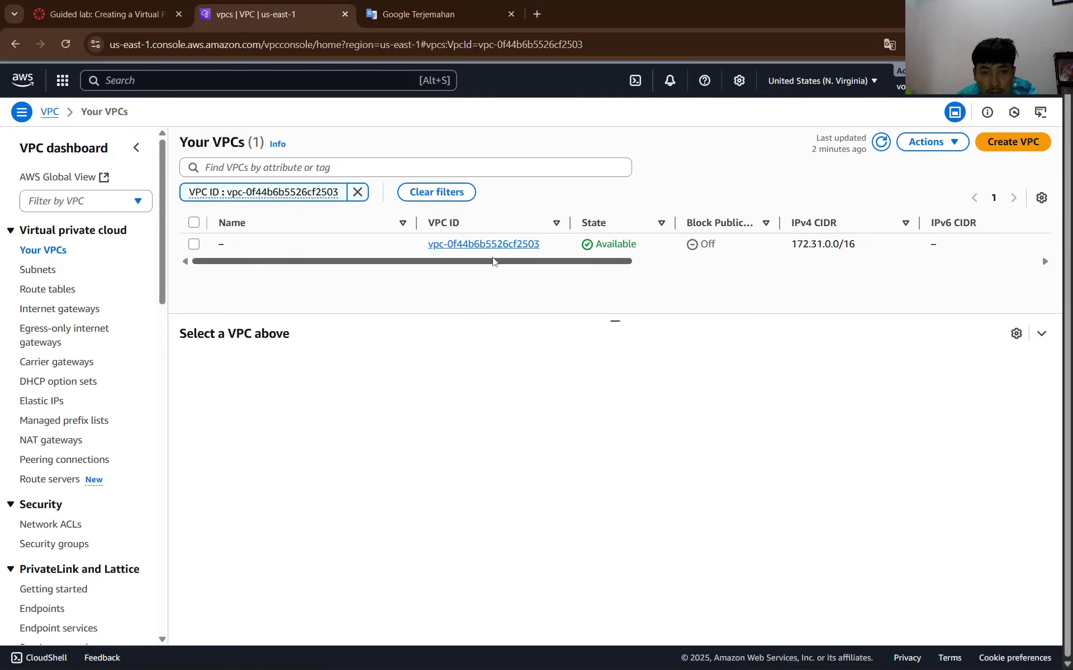
pyautogui.click(357, 192)
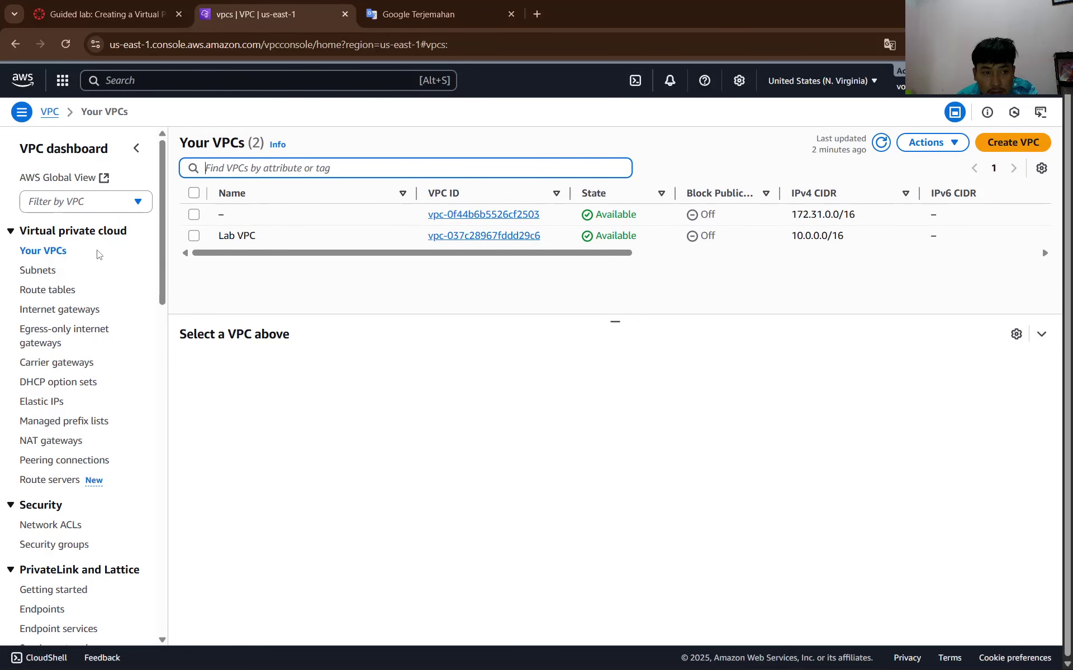
# Recheck the VPC column in the Route tables list and consult lab steps 32 to 37.
pyautogui.click(55, 289)
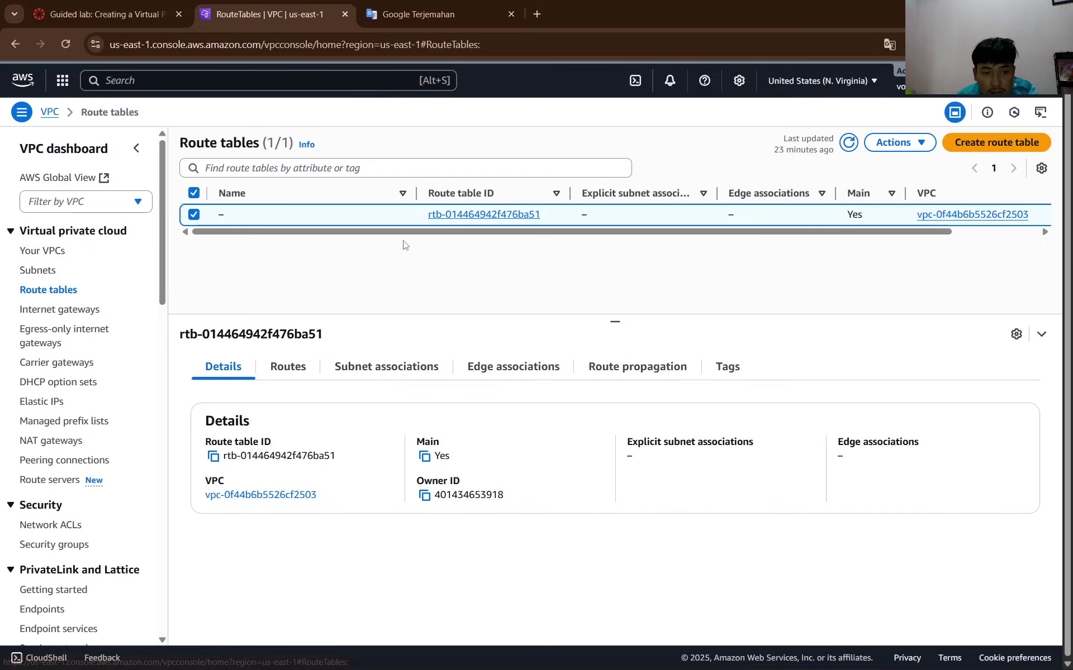
pyautogui.moveTo(894, 231); pyautogui.dragTo(1026, 242)
pyautogui.click(106, 14)
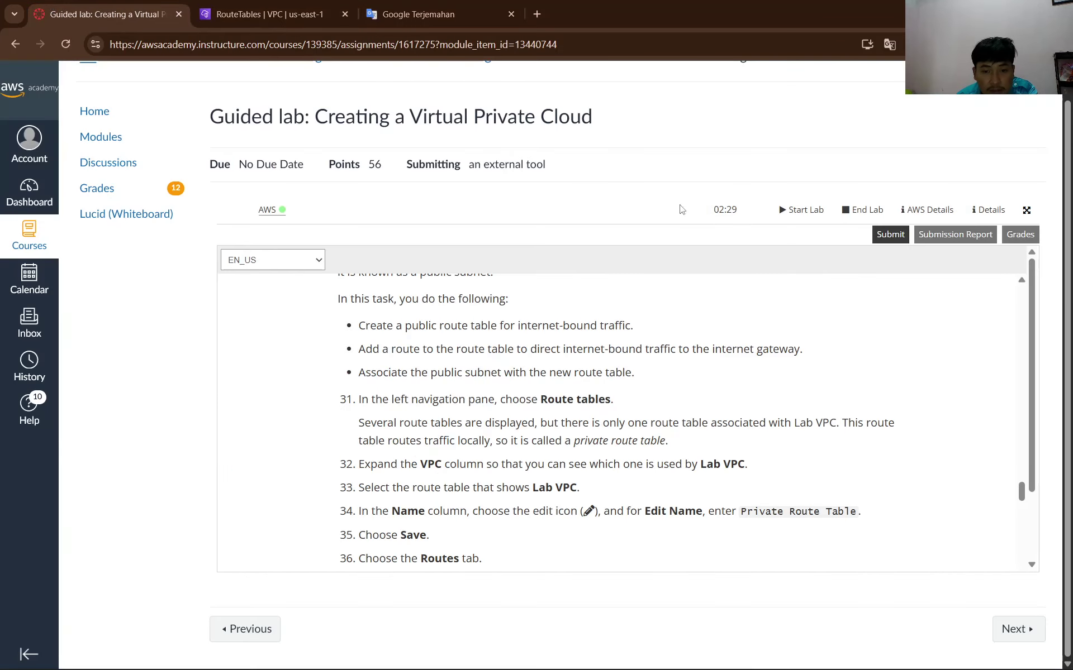
pyautogui.scroll(-3, 550, 441)
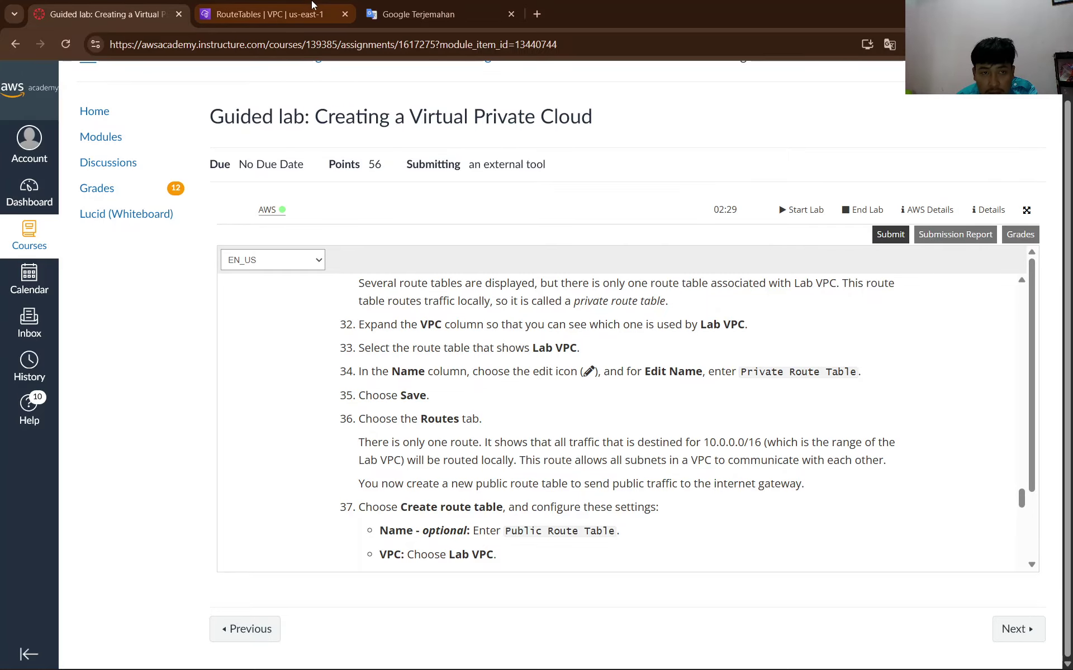
# Open the route table's linked VPC, clear the VPC ID filter and select Lab VPC in the VPC list.
pyautogui.click(268, 14)
pyautogui.click(888, 215)
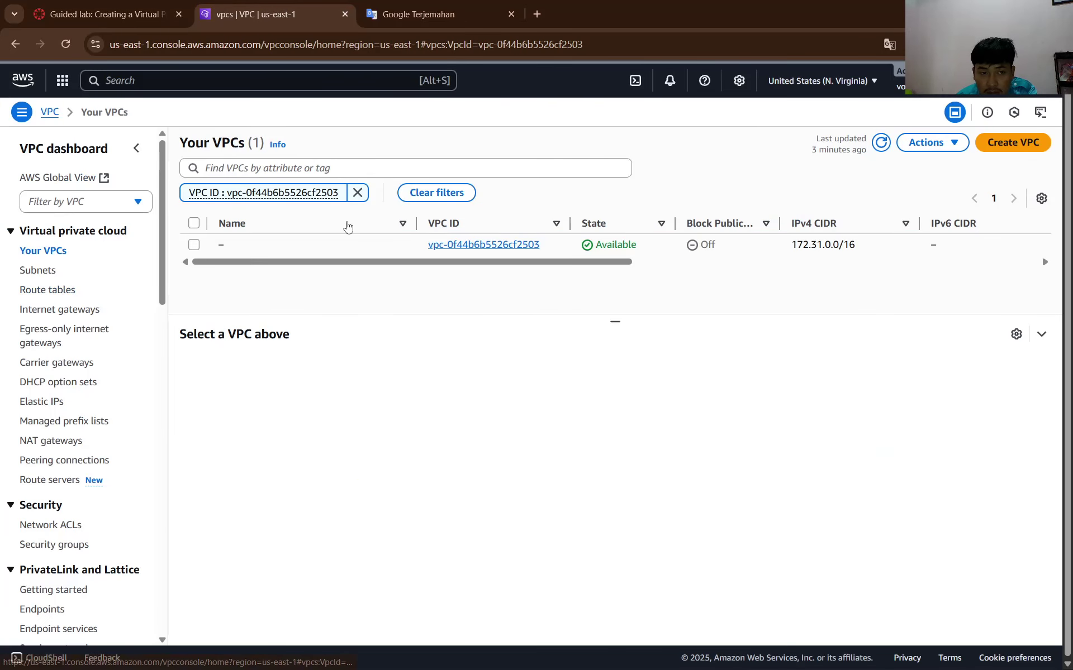
pyautogui.moveTo(200, 261); pyautogui.dragTo(181, 280)
pyautogui.click(357, 195)
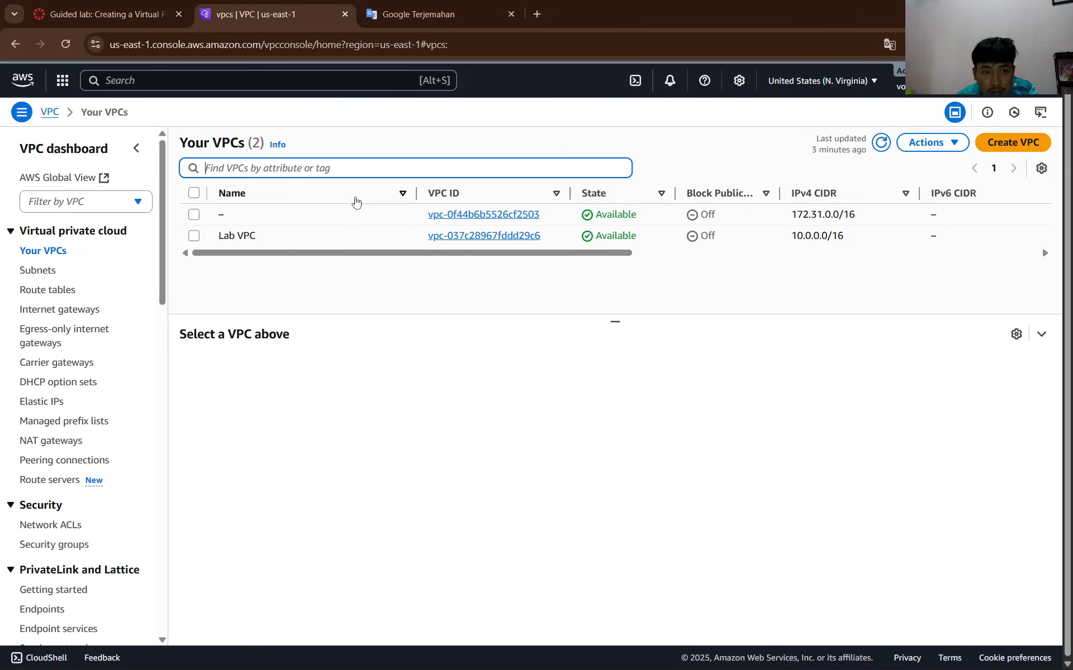
pyautogui.click(195, 239)
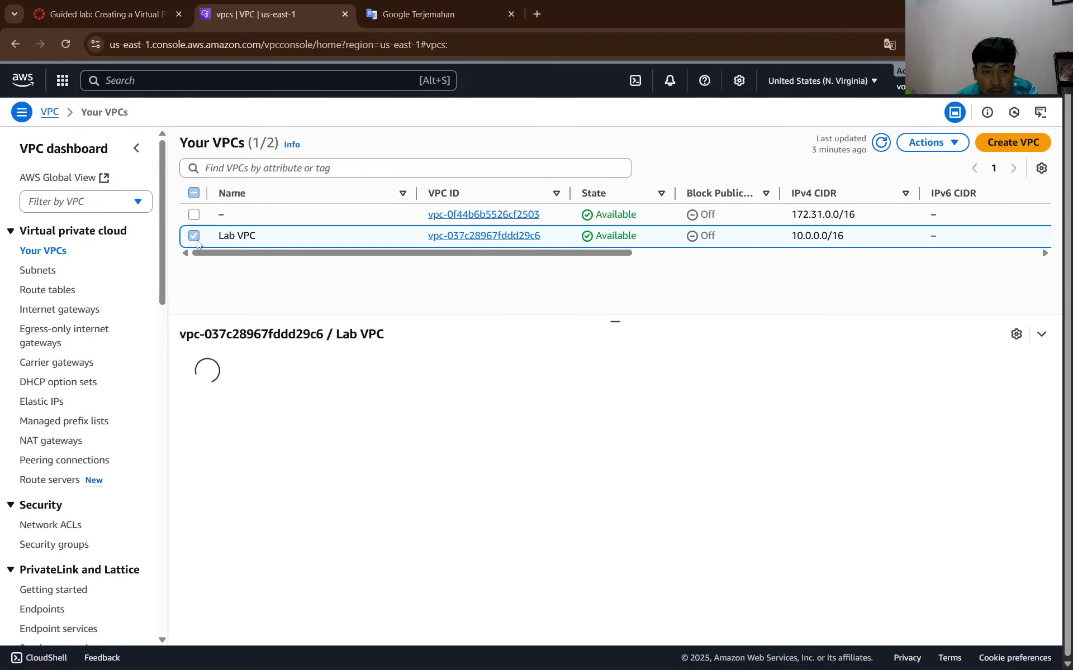
# Copy the name Private Route Table from step 34 of the lab instructions.
pyautogui.click(106, 11)
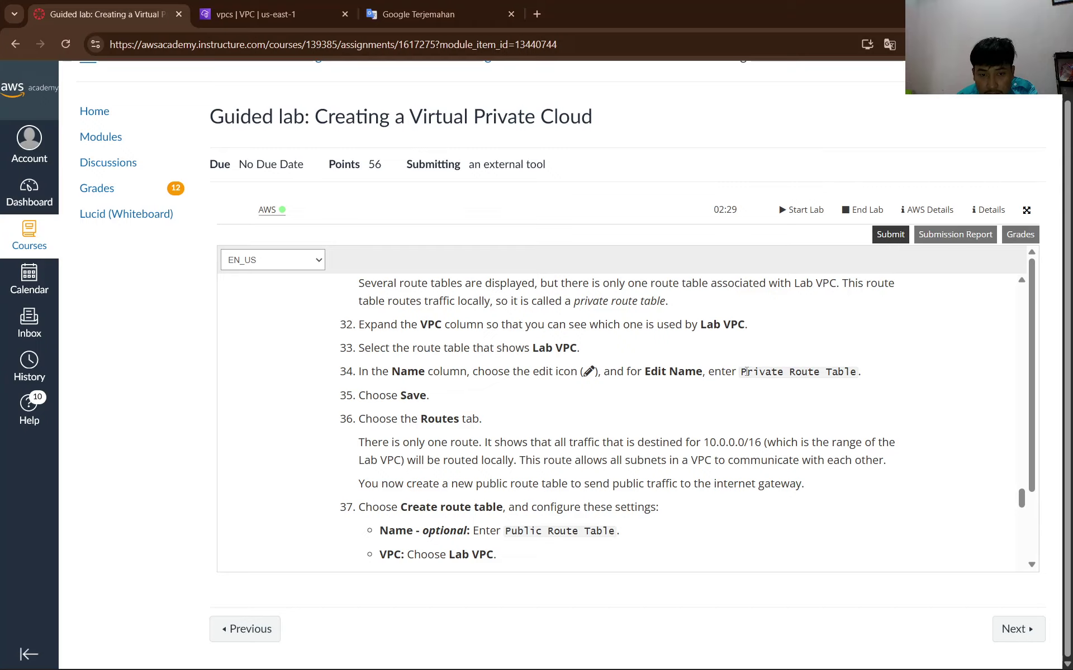
pyautogui.moveTo(746, 372); pyautogui.dragTo(813, 377)
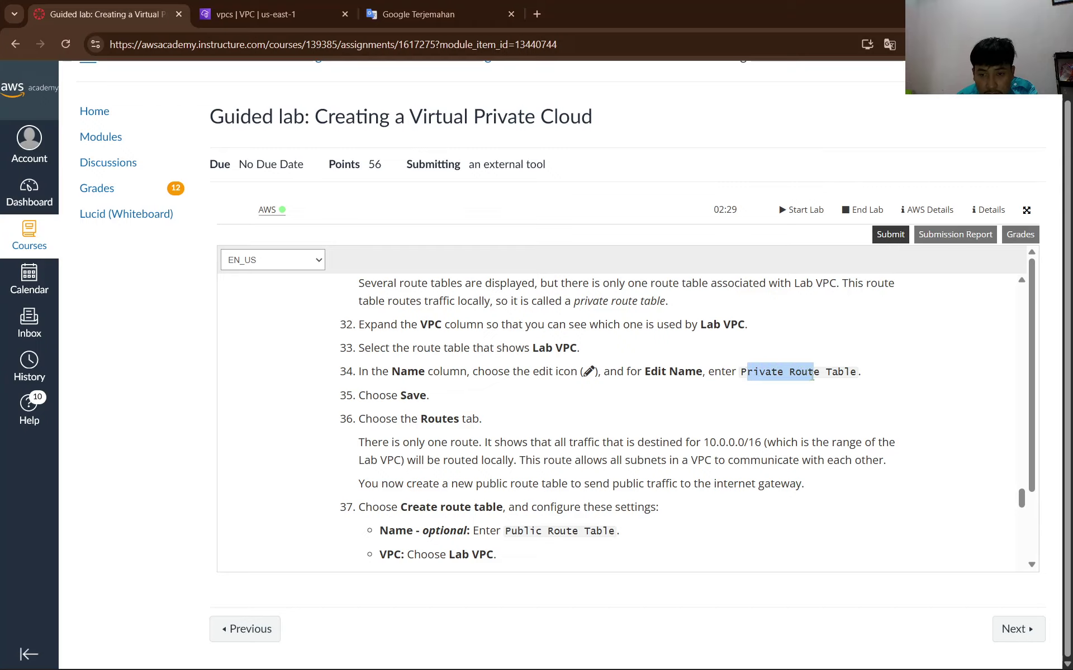
pyautogui.moveTo(735, 368); pyautogui.dragTo(857, 373)
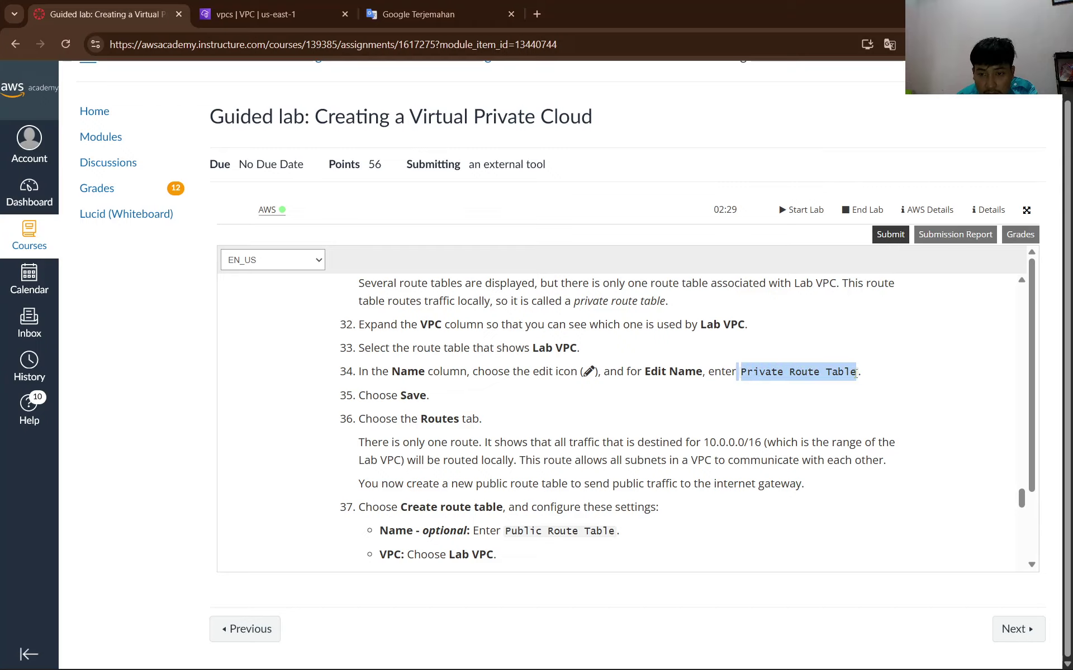
pyautogui.rightClick(856, 372)
pyautogui.click(830, 390)
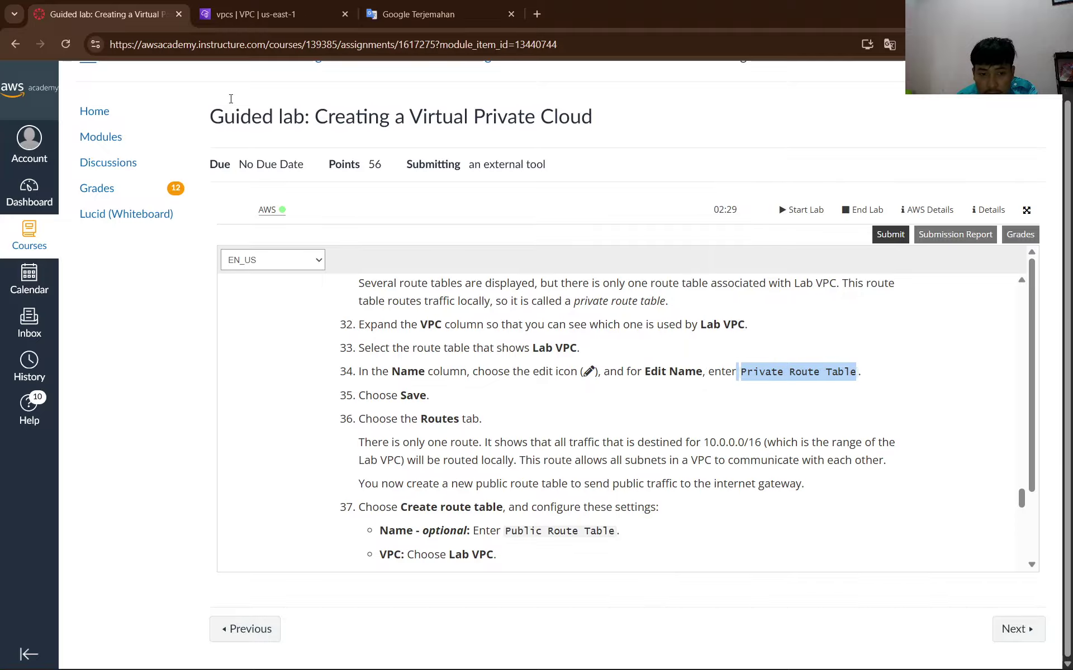
# Enter Private Route Table as the new name of Lab VPC in the VPC list.
pyautogui.click(258, 12)
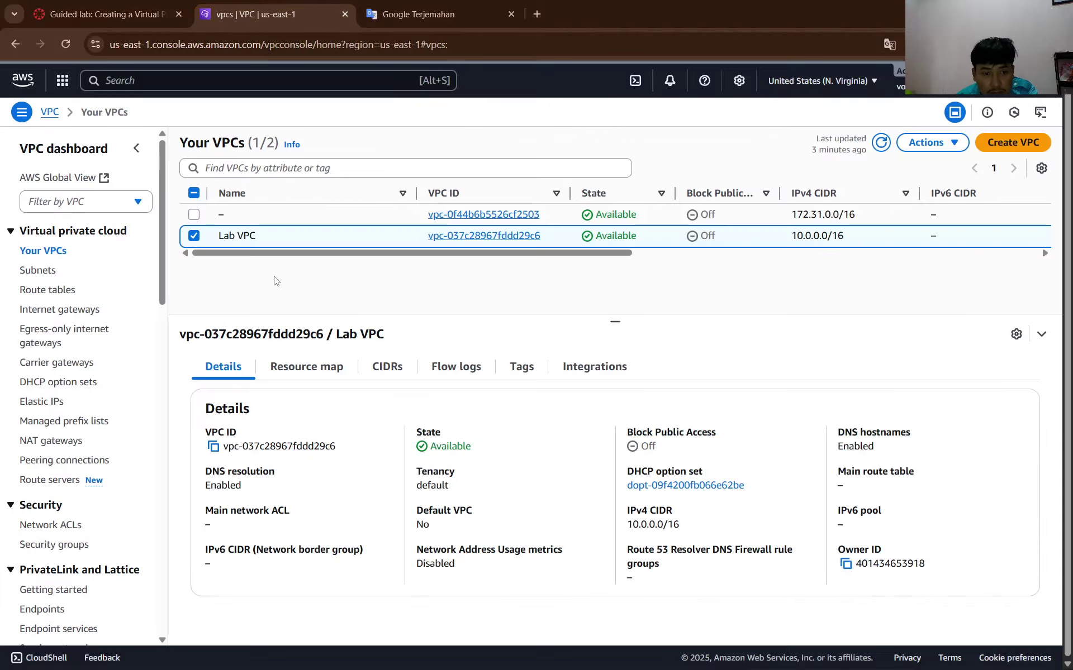
pyautogui.click(263, 237)
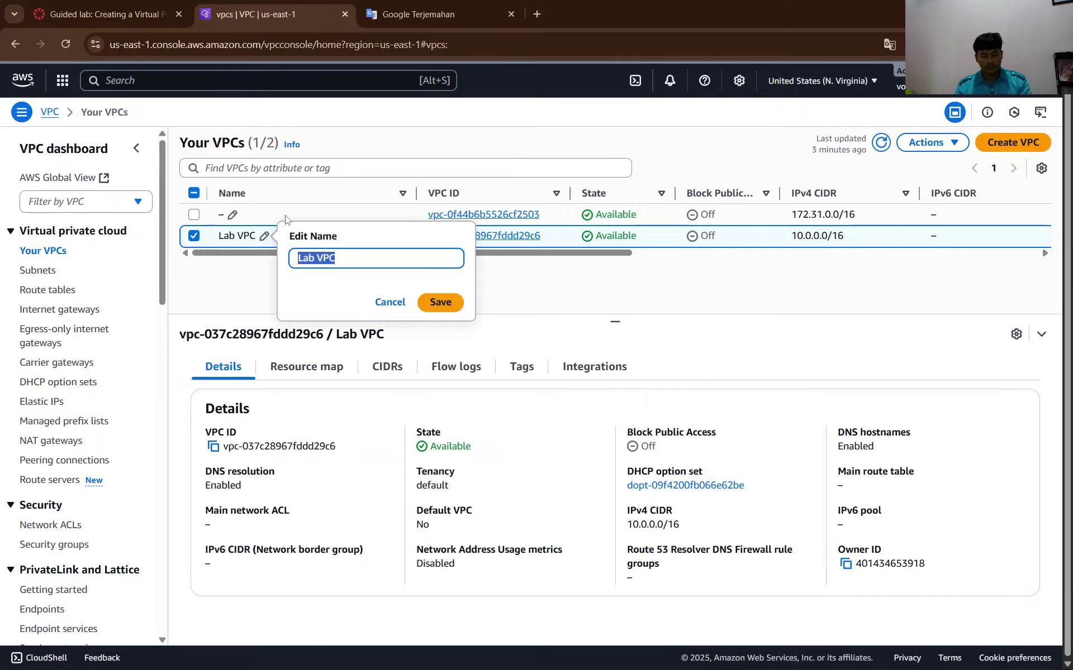
pyautogui.hotkey('ctrl', 'v')
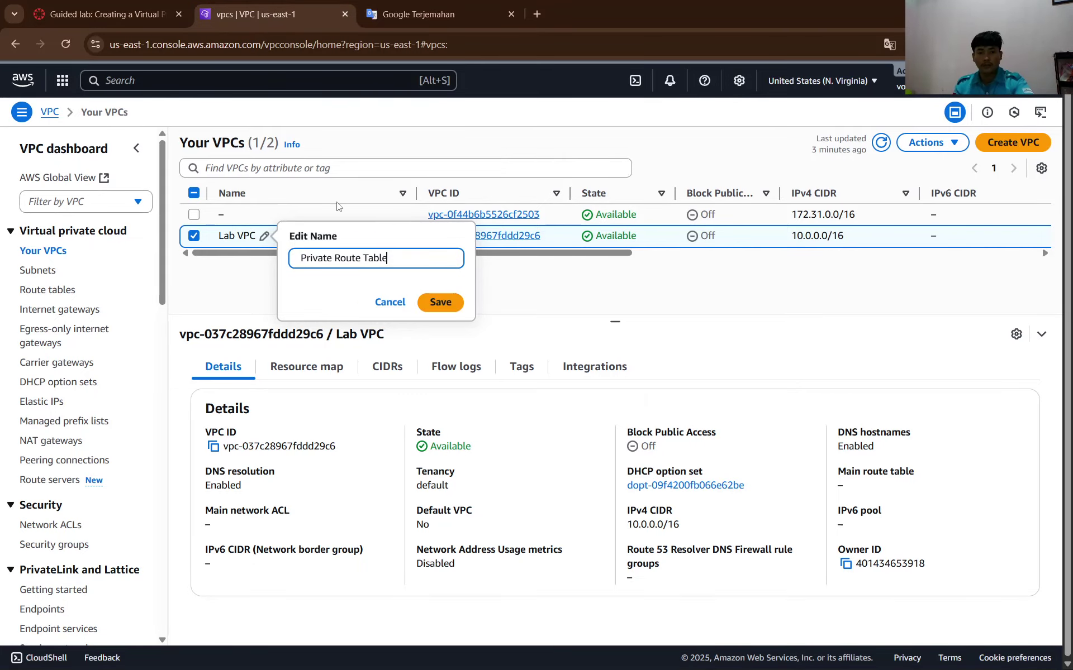
# Capture the console page with the name edit open and paste the screenshot below the previous one in the Word document.
pyautogui.press('super+shift+s')
pyautogui.moveTo(2, 55); pyautogui.dragTo(1068, 666)
pyautogui.hotkey('alt', 'Tab')
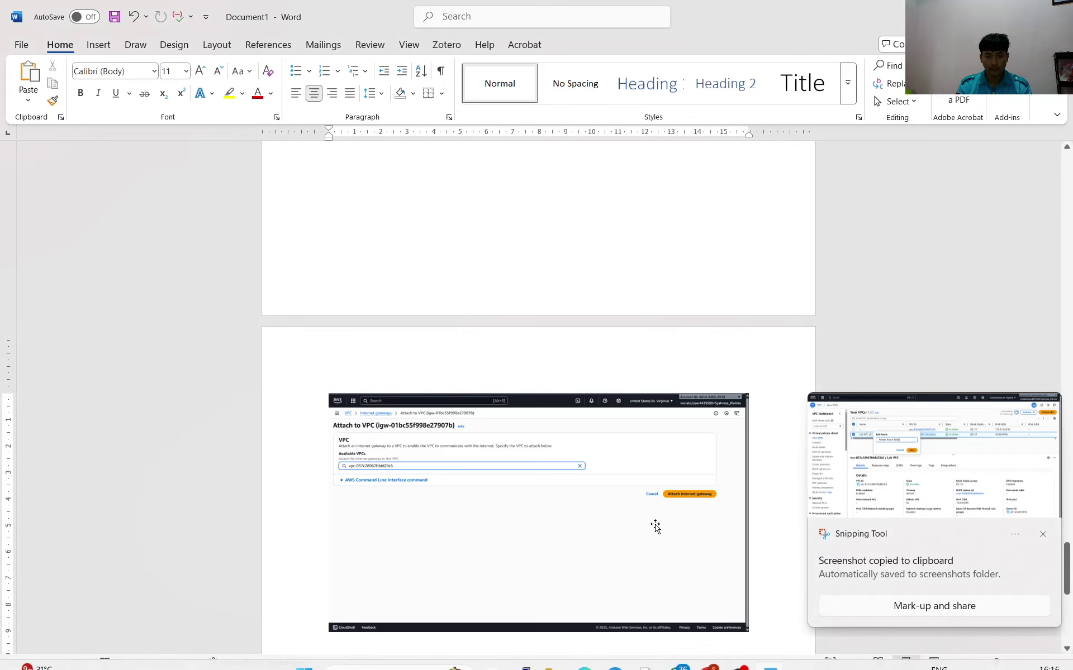
pyautogui.scroll(-5, 655, 527)
pyautogui.hotkey('ctrl', 'v')
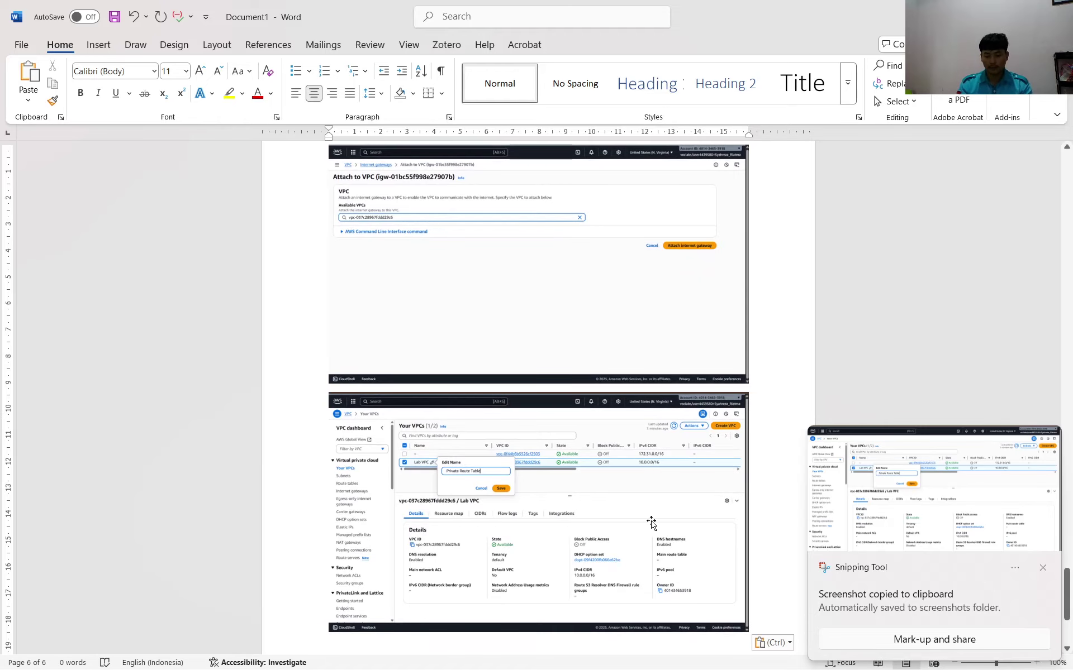
pyautogui.hotkey('alt', 'Tab')
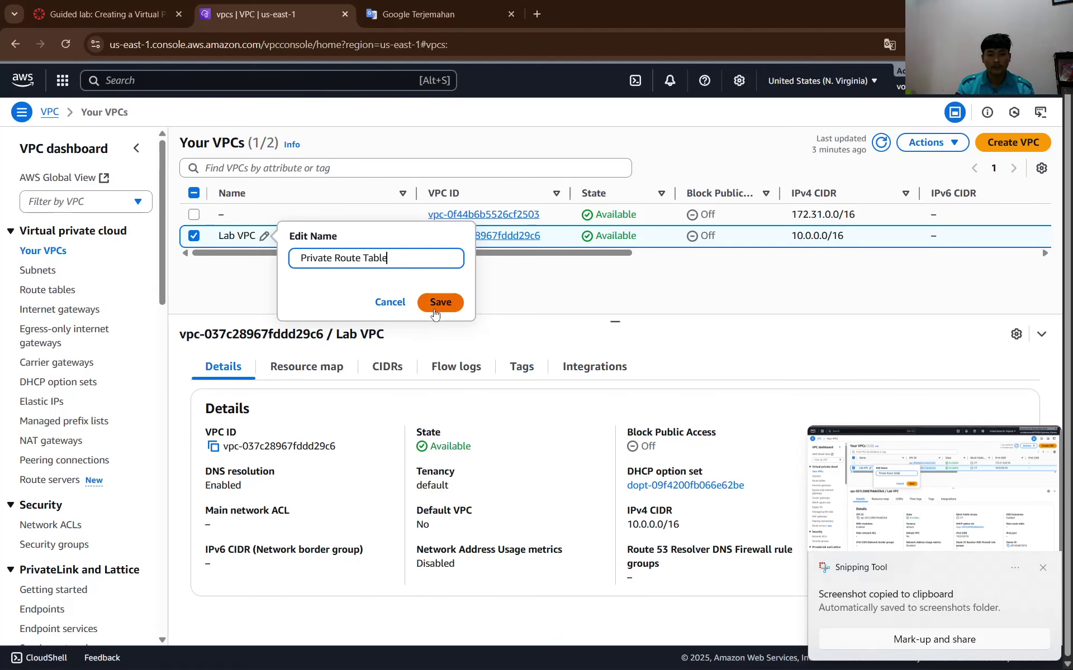
# Save the VPC's name as Private Route Table and consult lab steps 33 to 39.
pyautogui.click(439, 302)
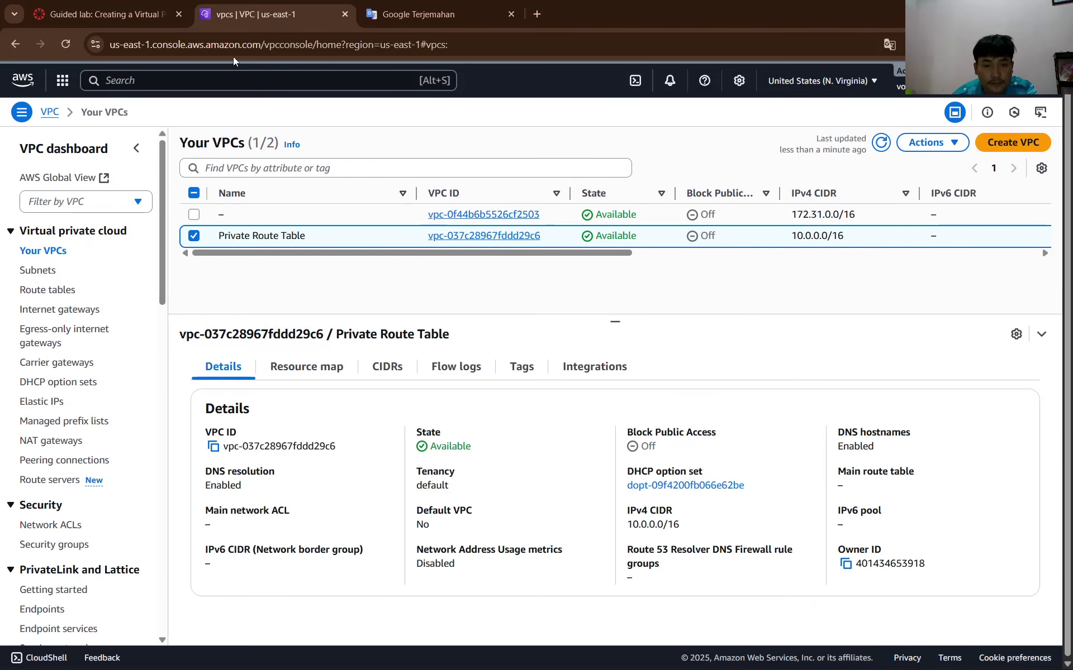
pyautogui.click(113, 16)
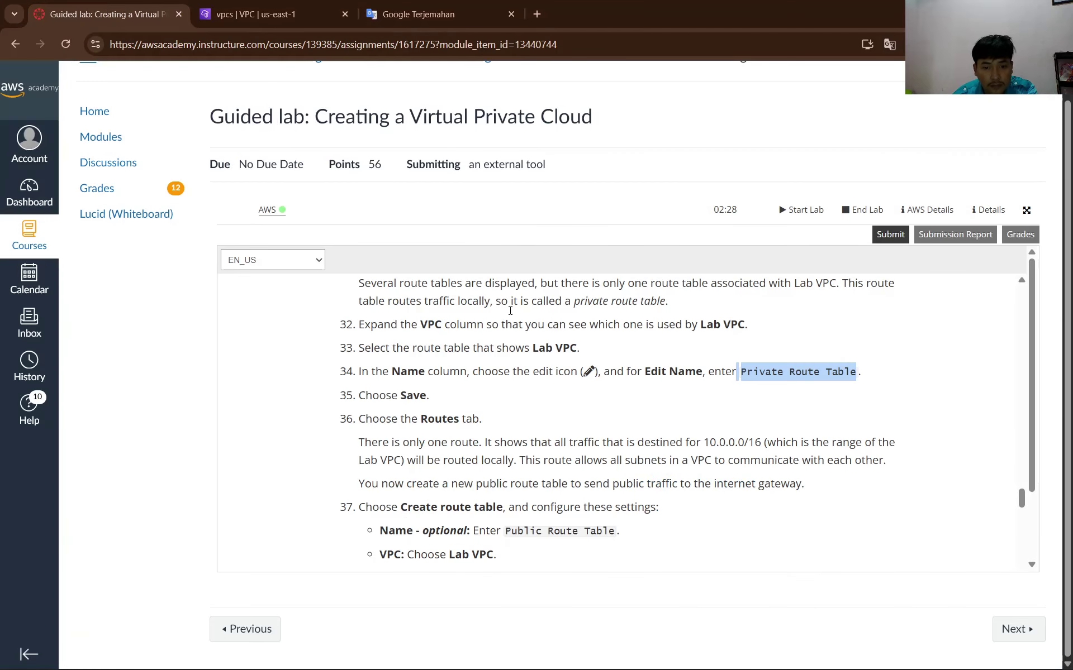
pyautogui.scroll(-1, 510, 311)
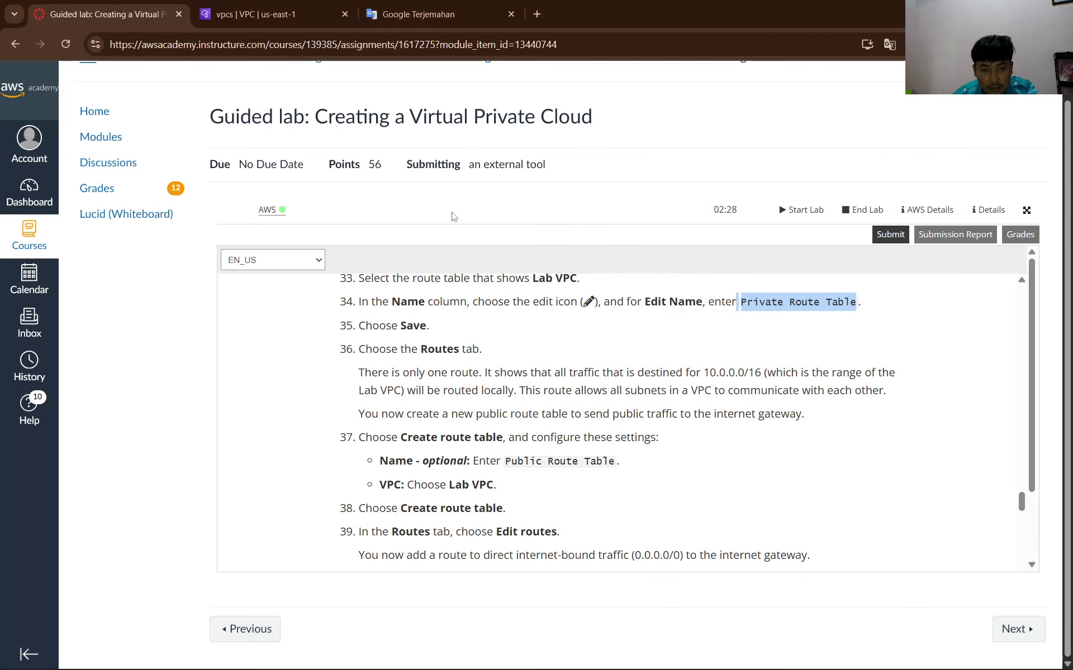
# Open the route tables list and recheck the lab instructions around steps 33 to 39.
pyautogui.click(267, 11)
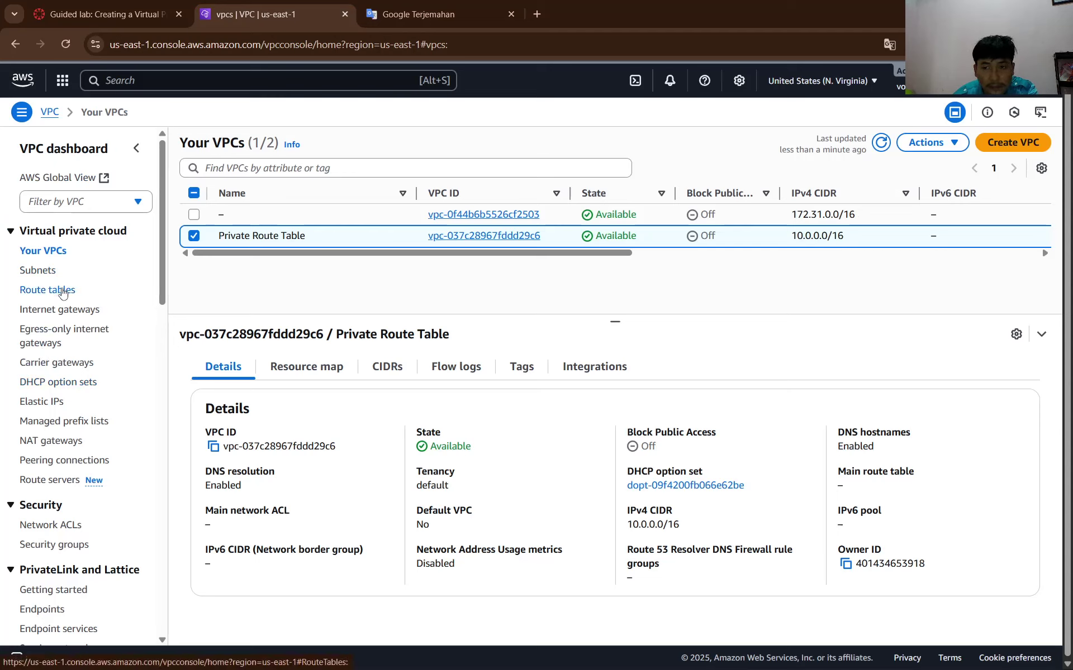
pyautogui.moveTo(323, 251); pyautogui.dragTo(10, 337)
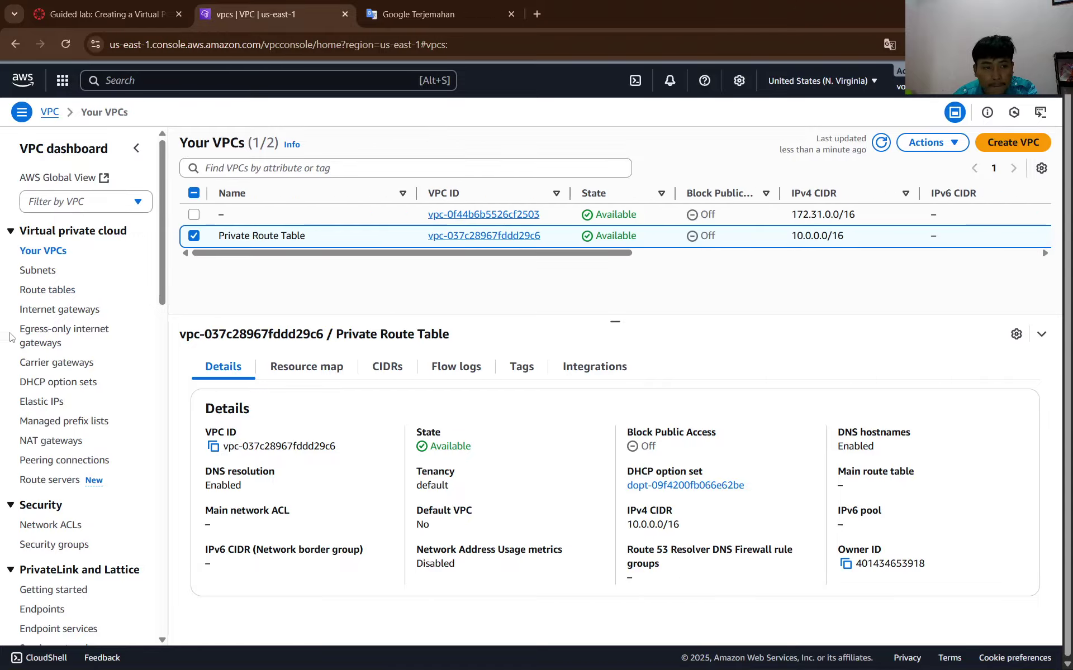
pyautogui.click(62, 290)
pyautogui.hotkey('ctrl', 'shift', 'Tab')
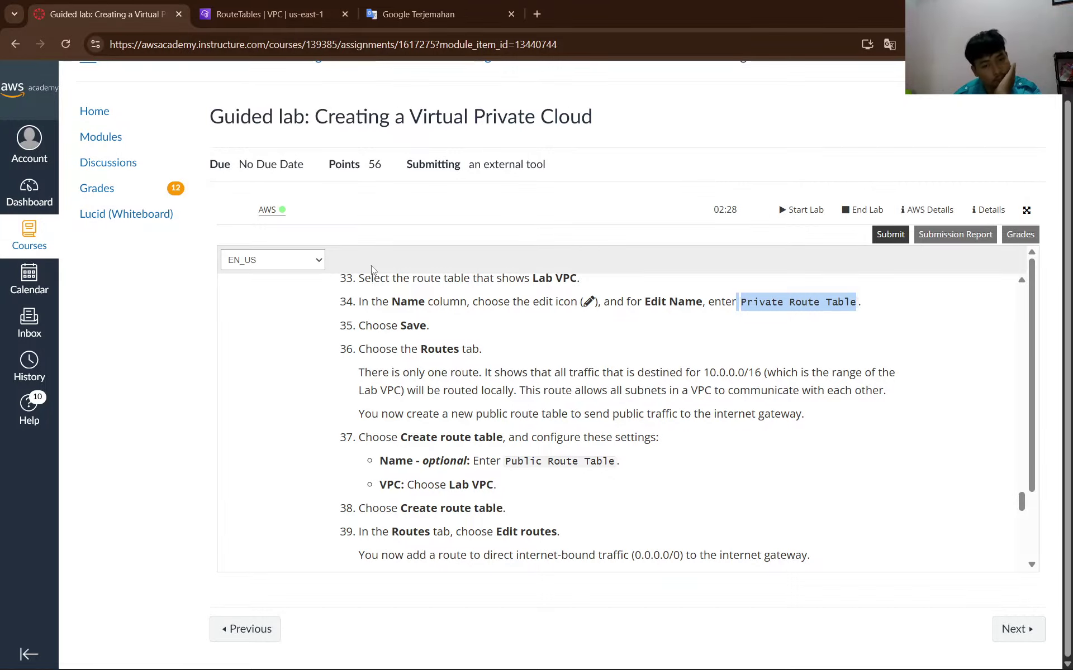
pyautogui.scroll(3, 375, 347)
pyautogui.scroll(-3, 395, 372)
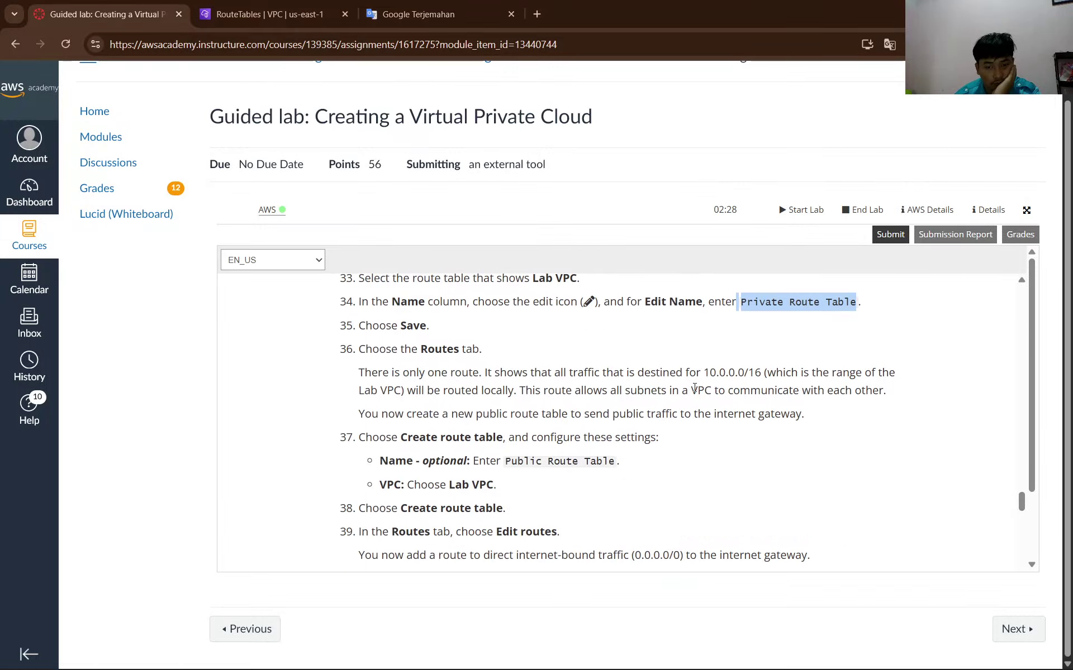
# Start creating a route table and name it Public Route Table, copying the name from step 37 of the lab instructions.
pyautogui.click(273, 13)
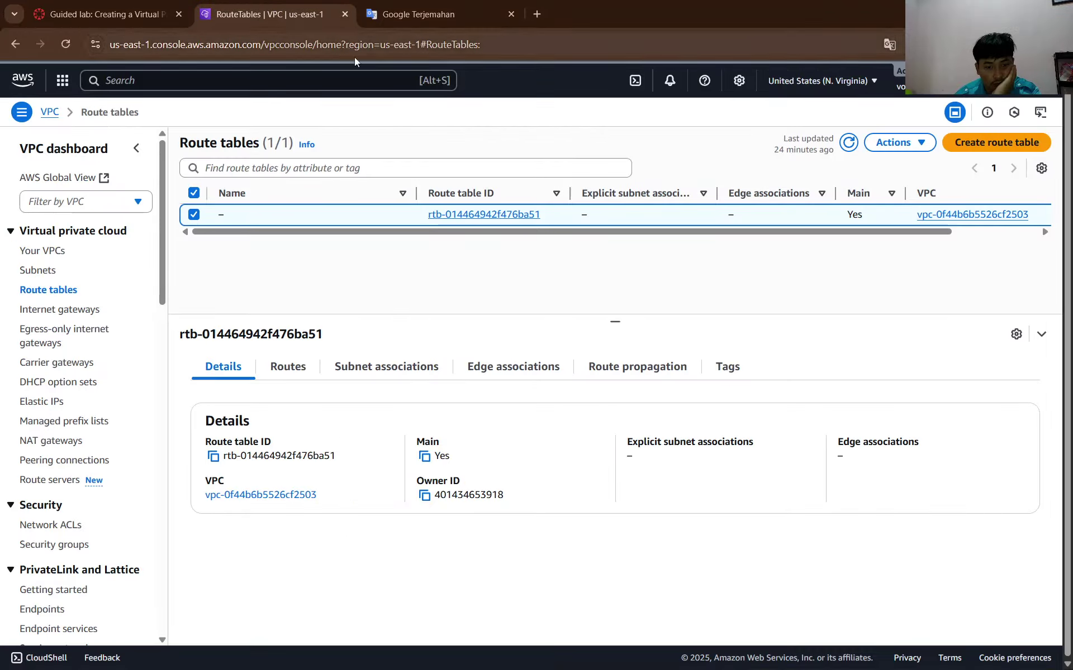
pyautogui.click(989, 143)
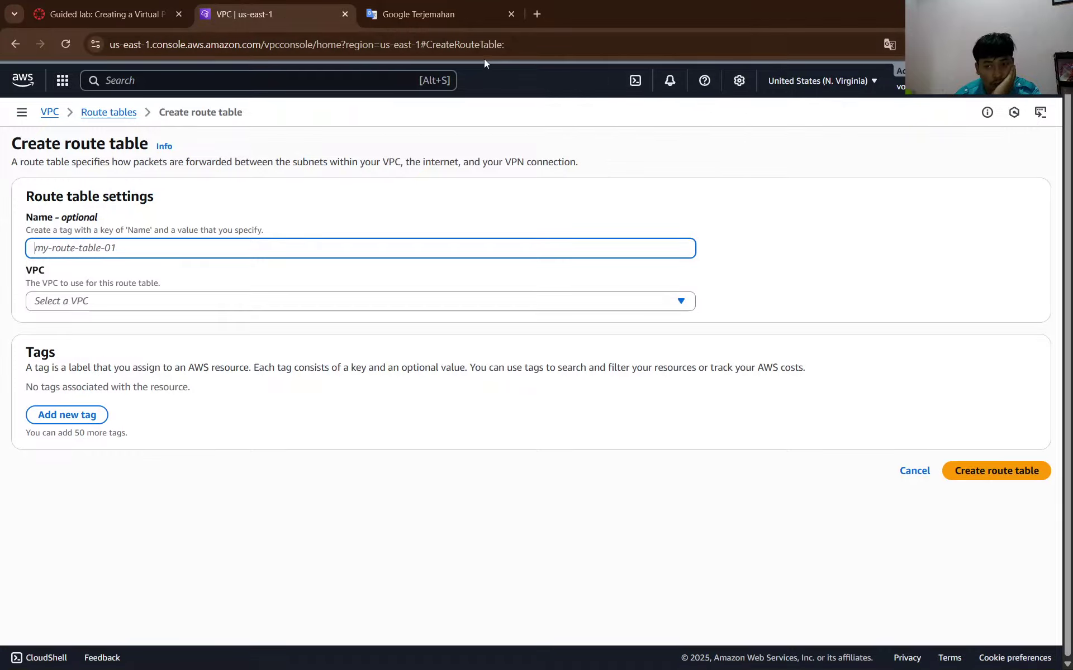
pyautogui.click(115, 4)
pyautogui.scroll(-3, 436, 409)
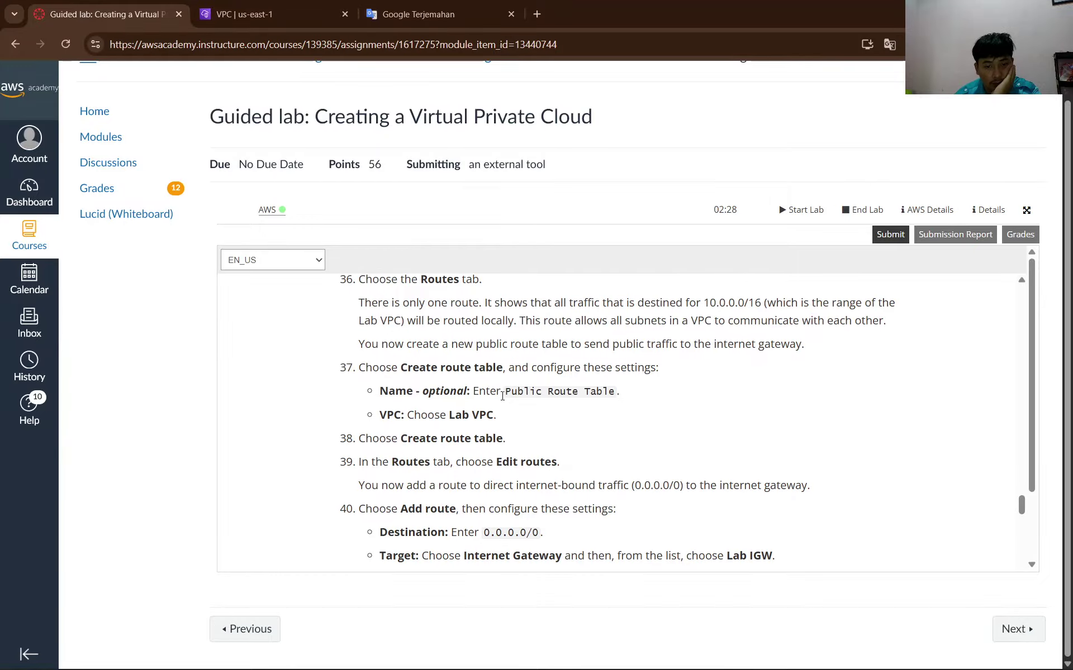
pyautogui.moveTo(502, 395); pyautogui.dragTo(617, 397)
pyautogui.rightClick(593, 394)
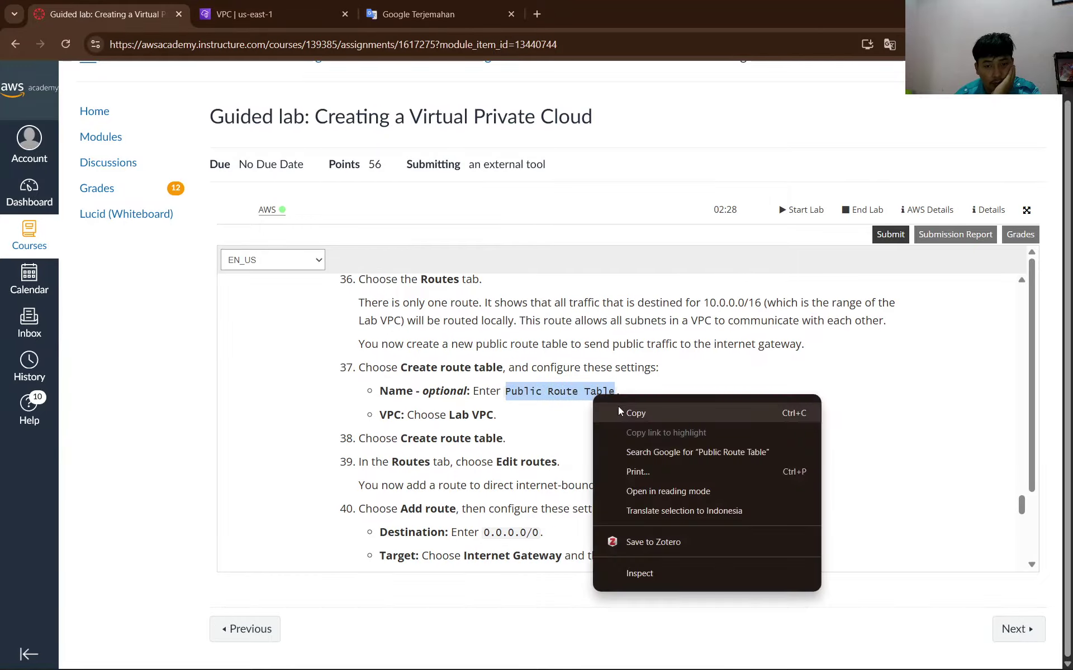
pyautogui.click(618, 404)
pyautogui.click(279, 8)
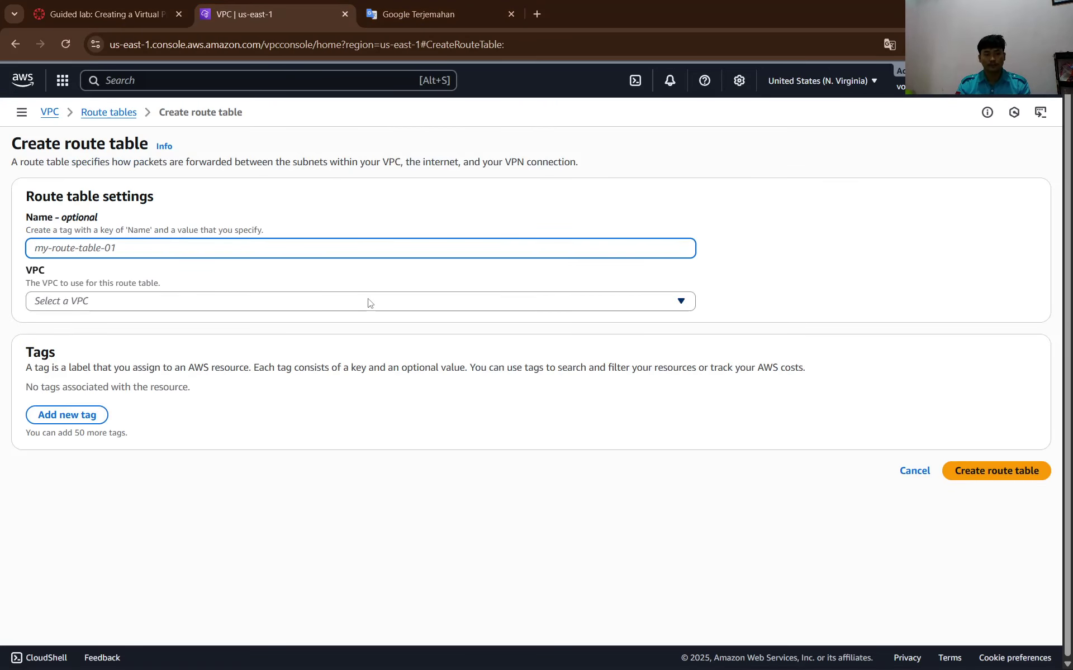
pyautogui.hotkey('ctrl', 'v')
# Check the settings in lab step 37 and assign VPC vpc-037c28967fddd29c6 to the new route table.
pyautogui.click(113, 4)
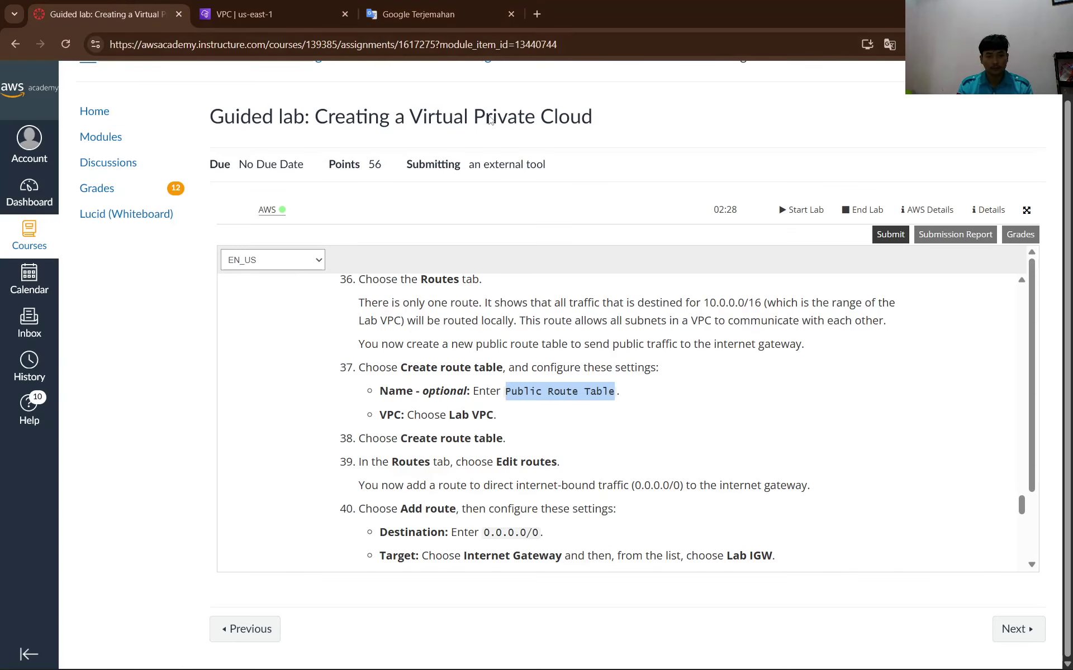
pyautogui.click(299, 7)
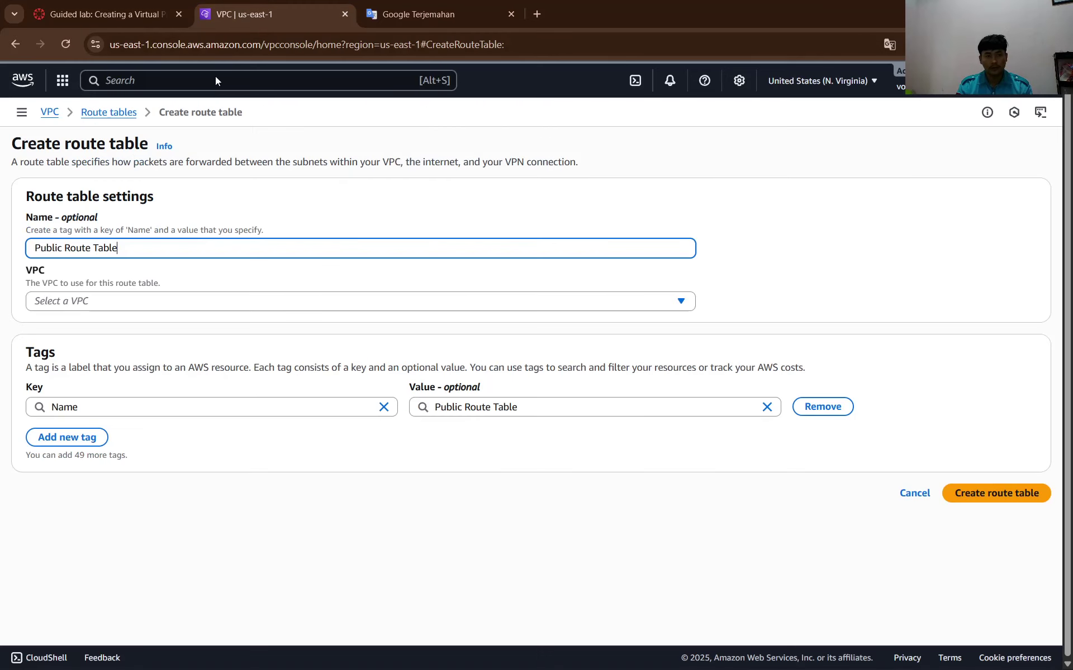
pyautogui.click(95, 304)
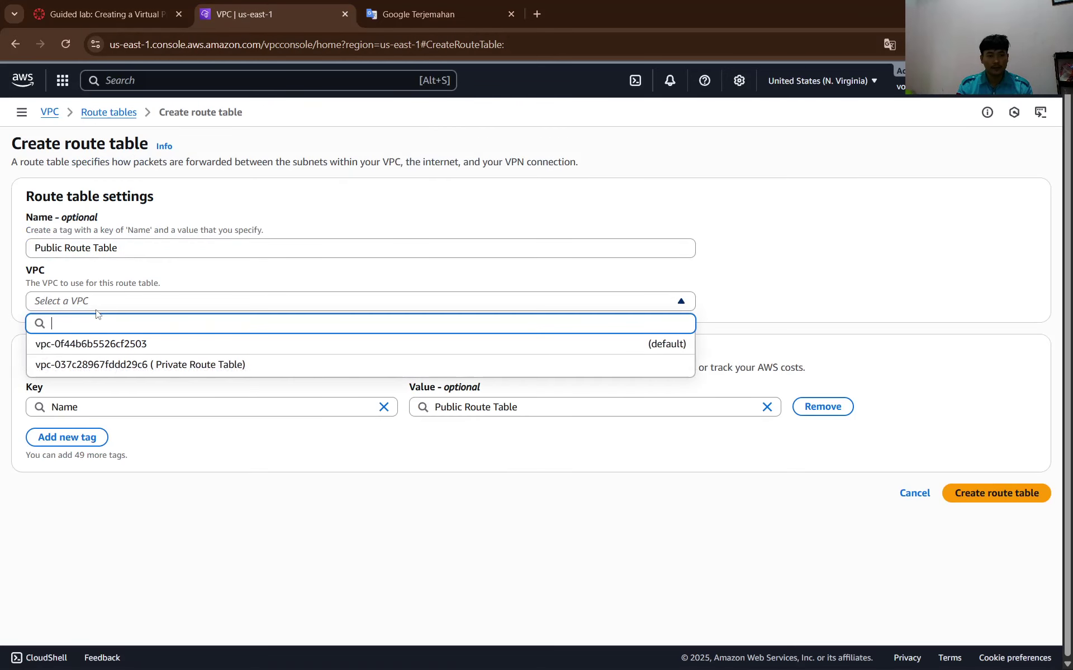
pyautogui.click(111, 366)
# Examine which VPC lab step 37 requires and compare it with the one chosen for the route table.
pyautogui.click(128, 7)
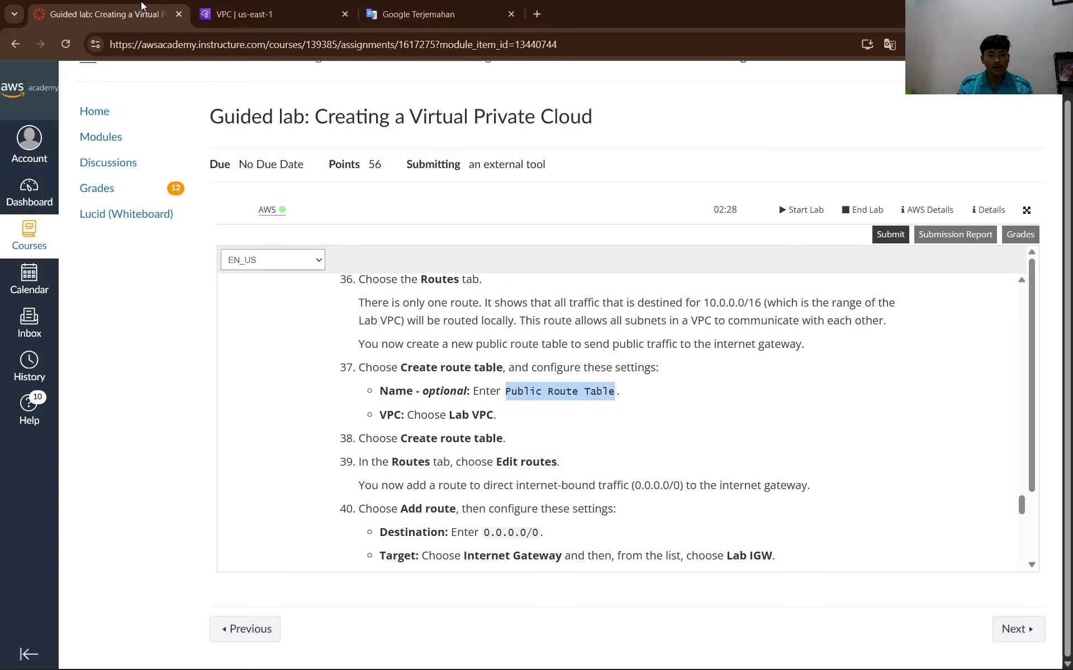
pyautogui.scroll(1, 503, 407)
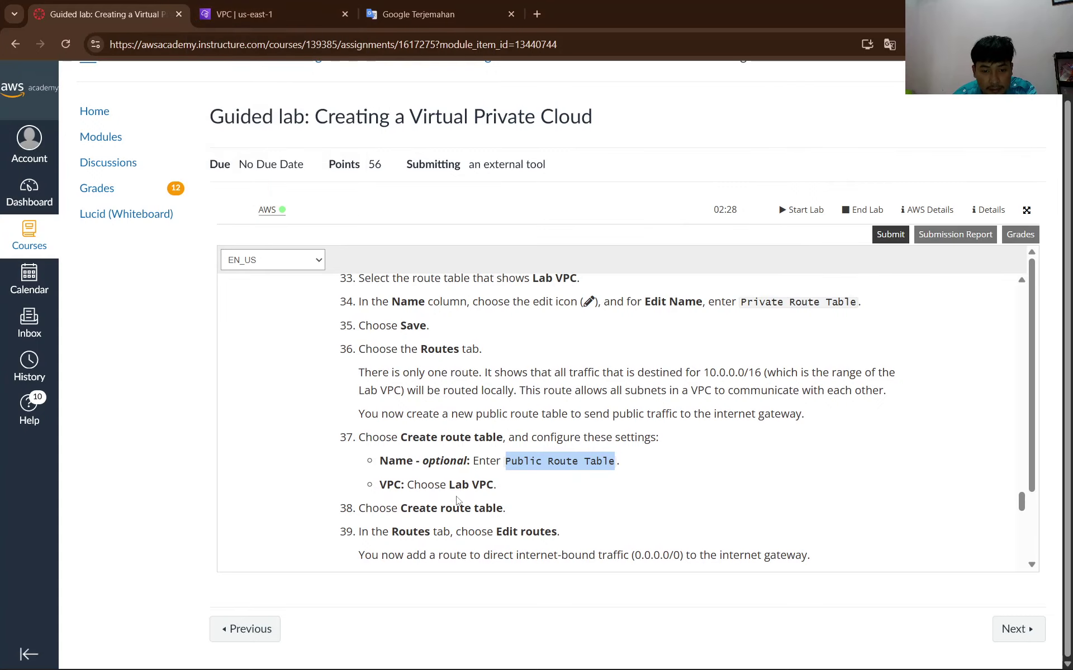
pyautogui.moveTo(449, 487); pyautogui.dragTo(379, 485)
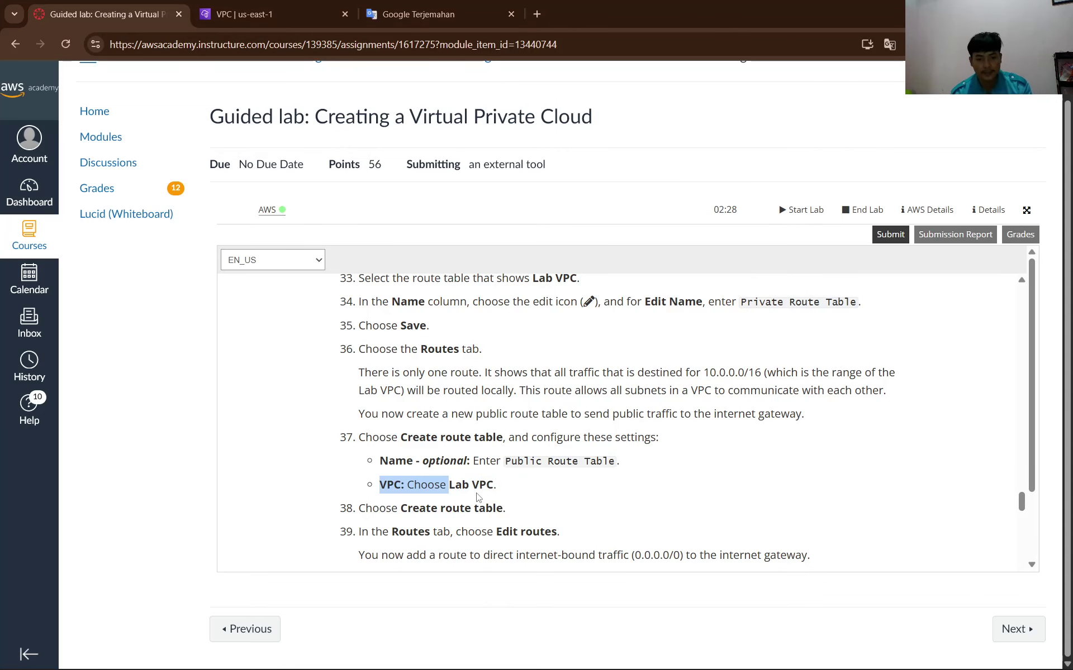
pyautogui.moveTo(492, 484); pyautogui.dragTo(453, 481)
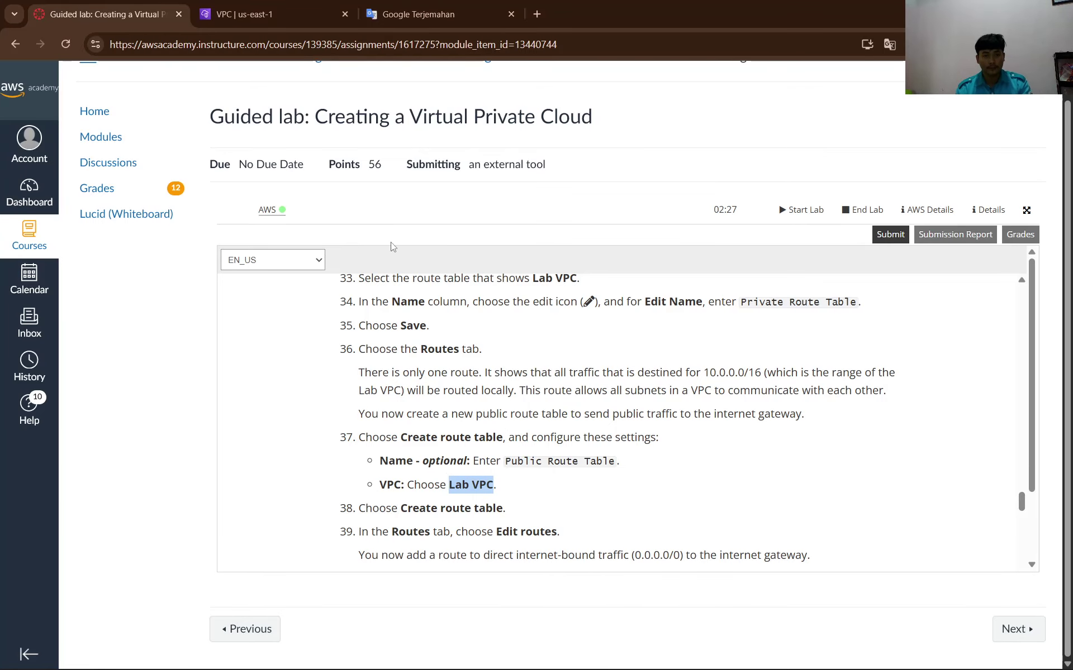
pyautogui.click(291, 14)
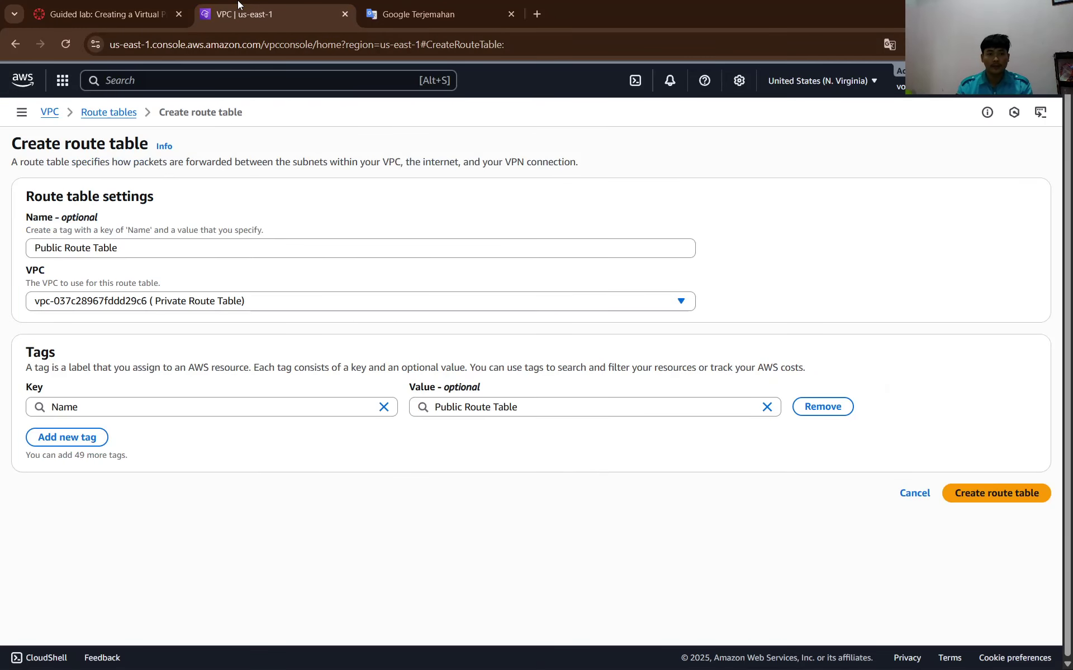
# Leave the route table form, inspect the VPC column of the route tables list, open the linked VPC and clear the VPC ID filter.
pyautogui.click(124, 113)
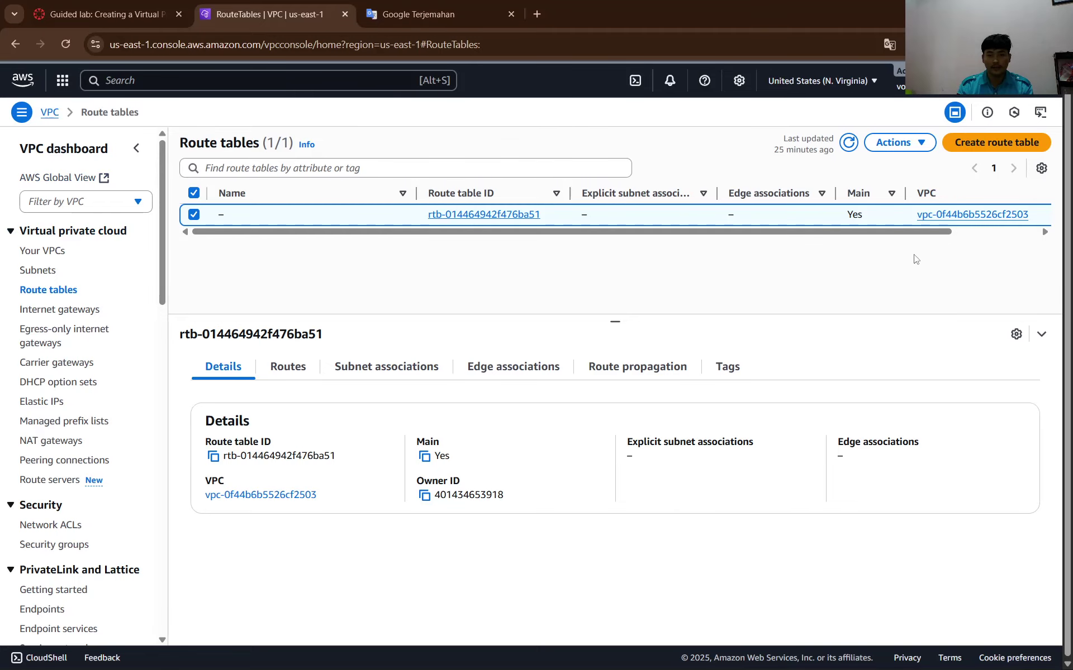
pyautogui.moveTo(923, 232); pyautogui.dragTo(1008, 231)
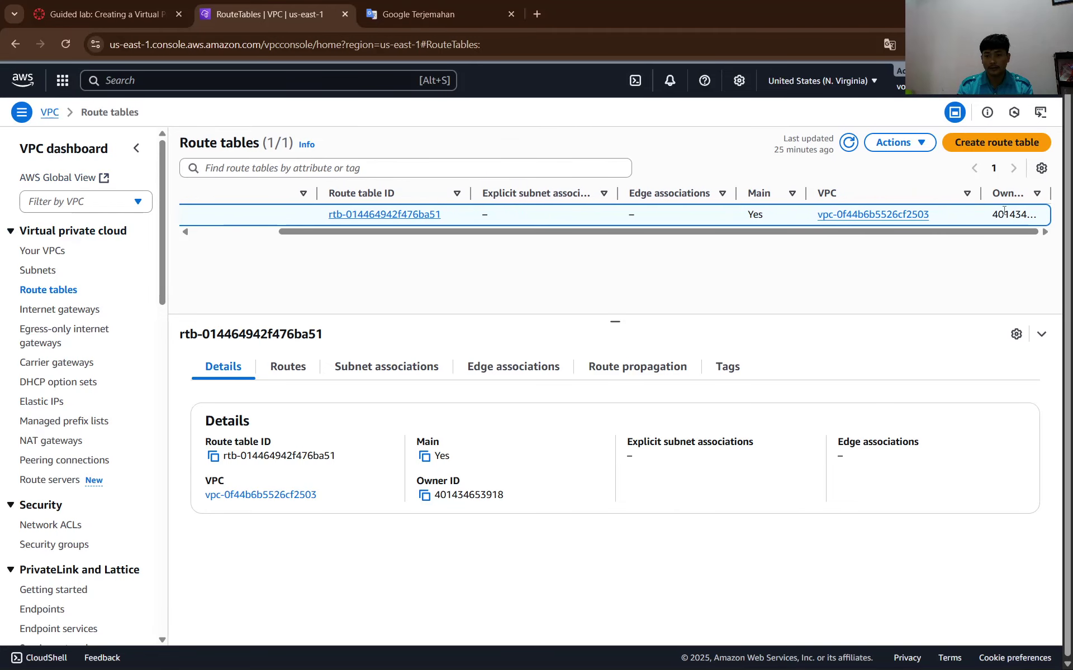
pyautogui.click(967, 193)
pyautogui.click(916, 216)
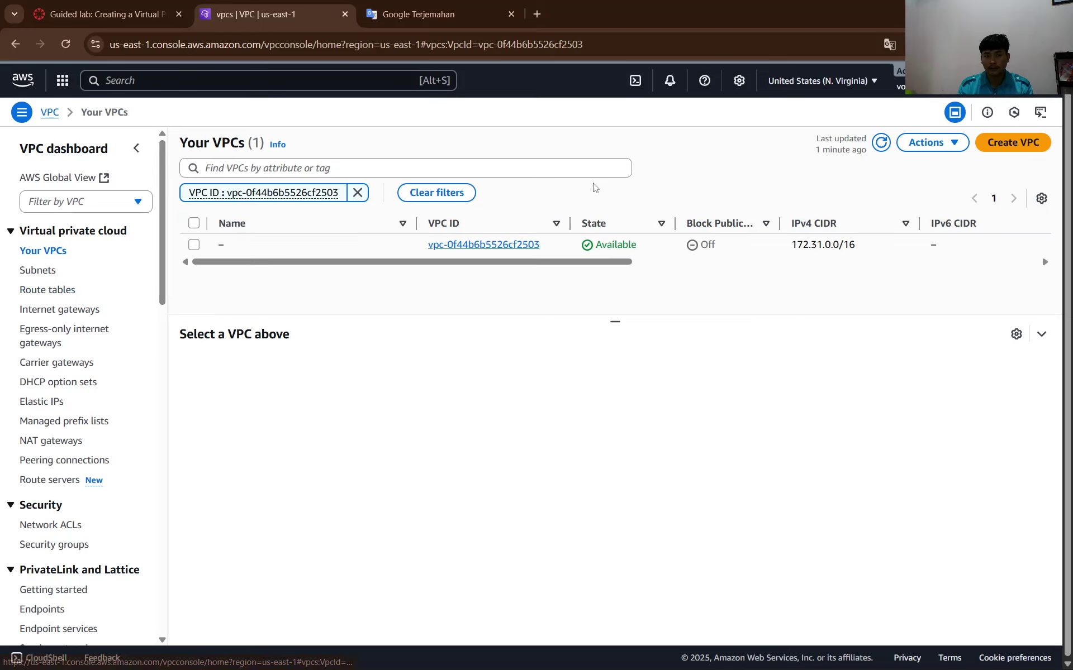
pyautogui.click(357, 193)
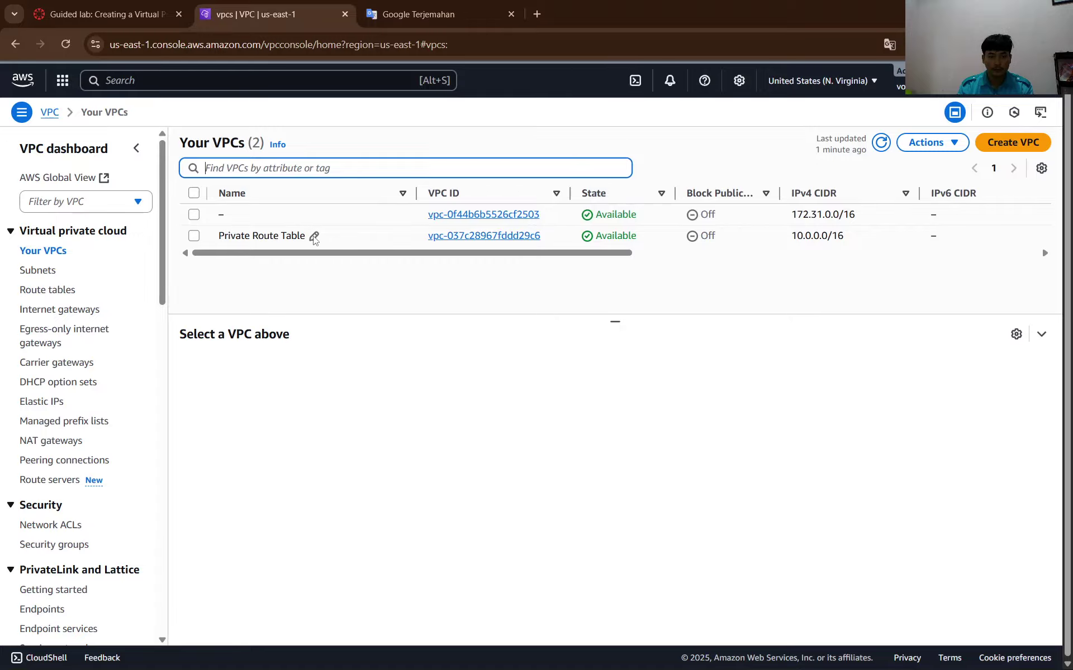
# Rename the VPC called Private Route Table as Lab VPC.
pyautogui.click(314, 235)
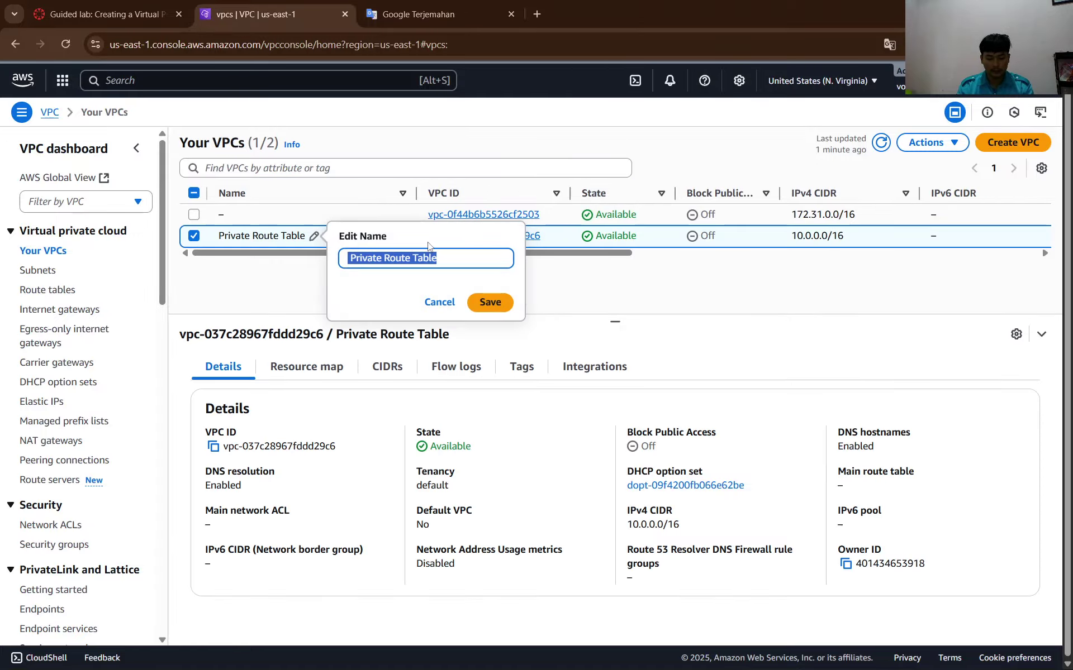
pyautogui.write('Lab VPC')
pyautogui.click(481, 302)
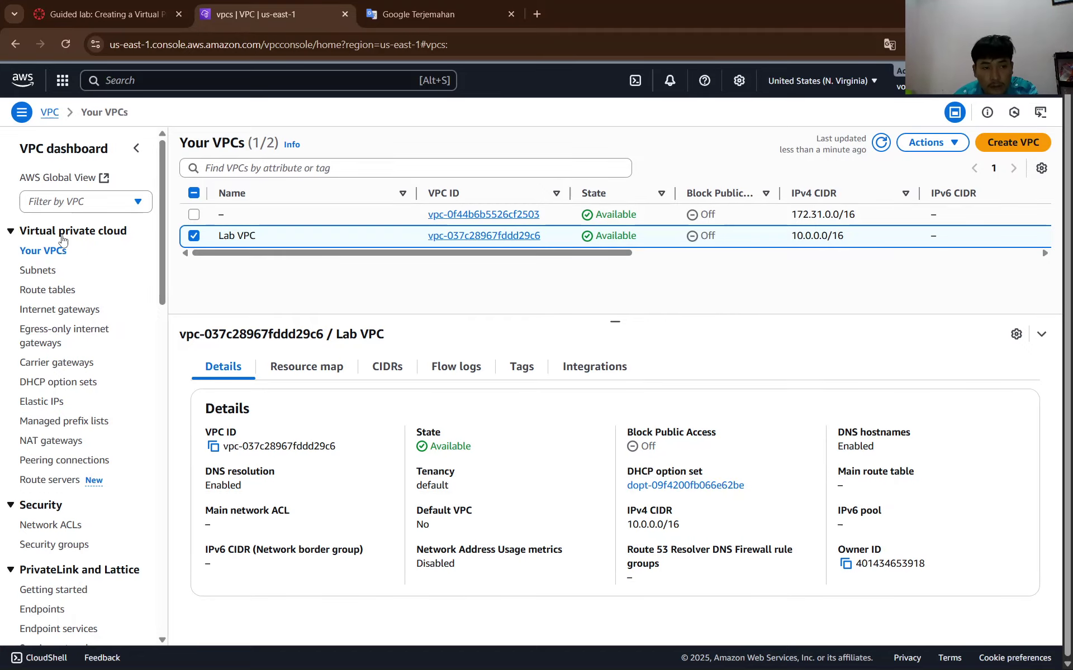
# Reread lab steps 32 to 37 on naming the private route table and return to the VPC list.
pyautogui.click(125, 17)
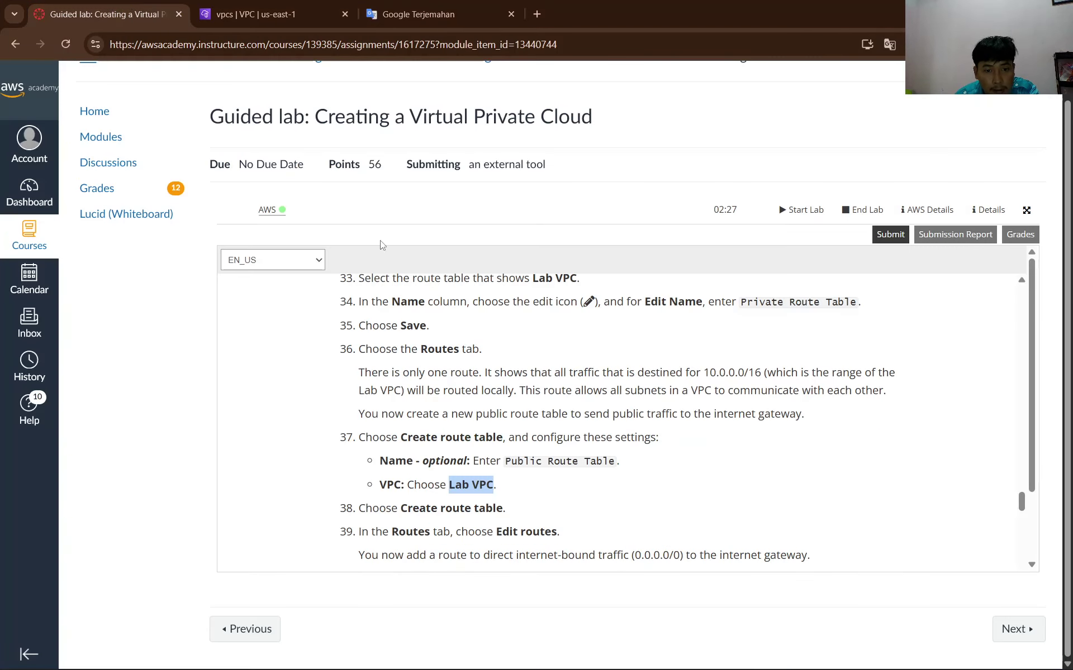
pyautogui.scroll(1, 494, 380)
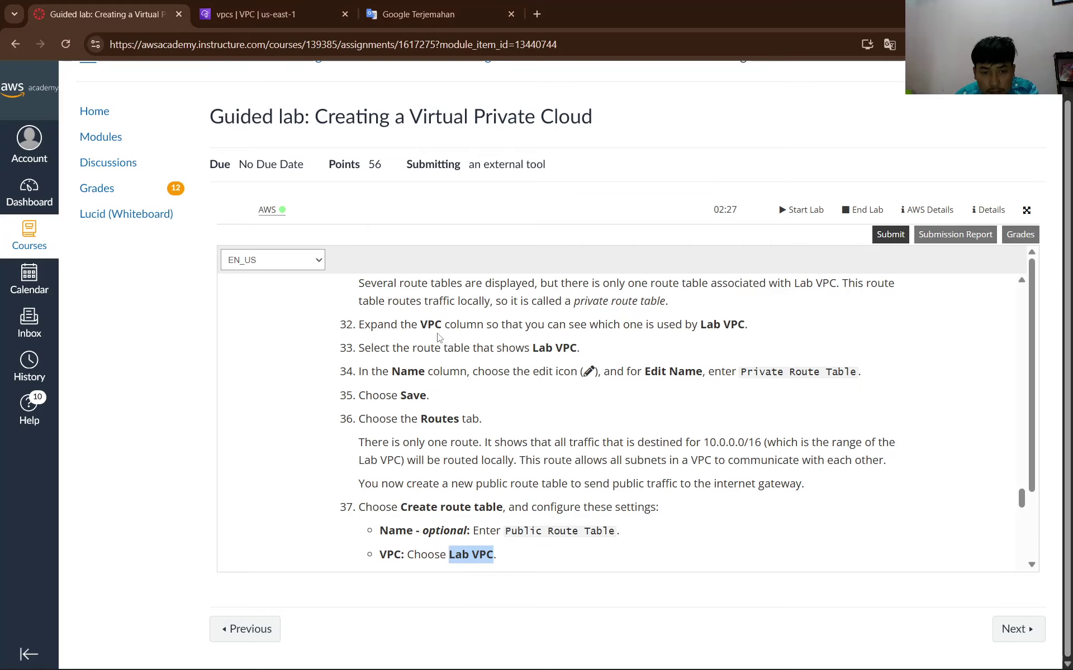
pyautogui.click(255, 14)
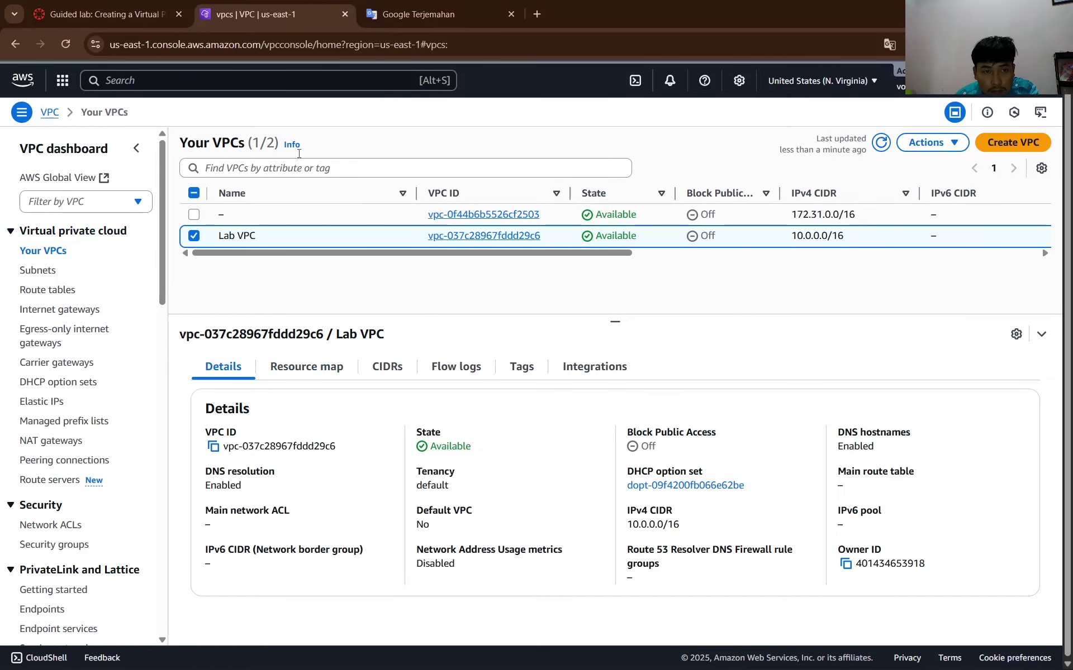
# Open the route tables list, clear its row selection, and check the VPC column against lab step 32.
pyautogui.click(53, 291)
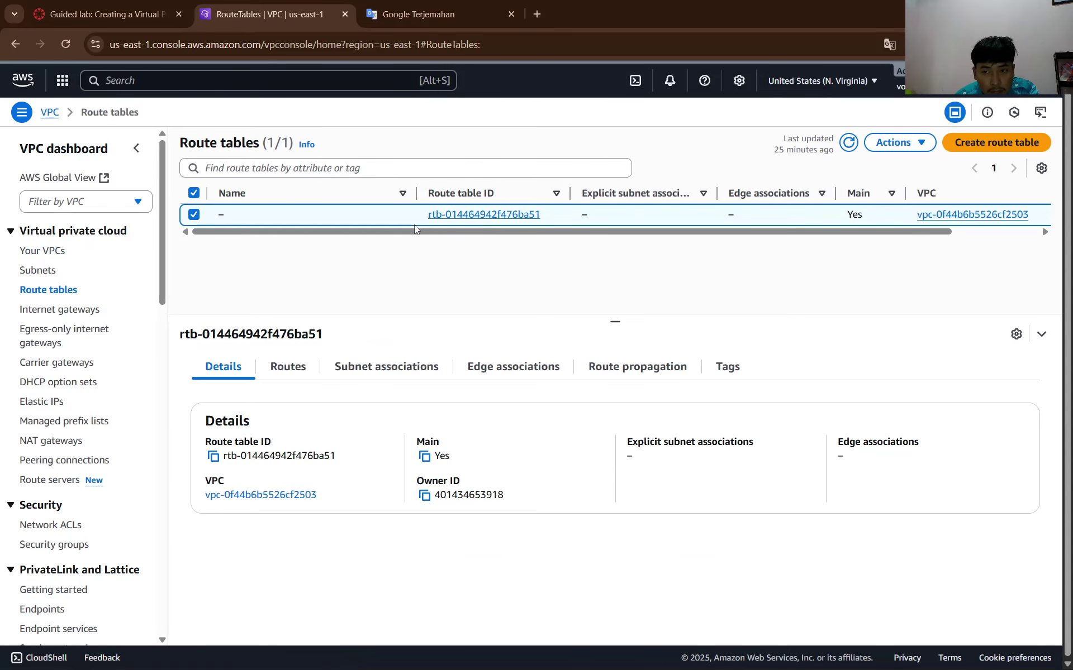
pyautogui.moveTo(414, 224); pyautogui.dragTo(1042, 223)
pyautogui.click(193, 215)
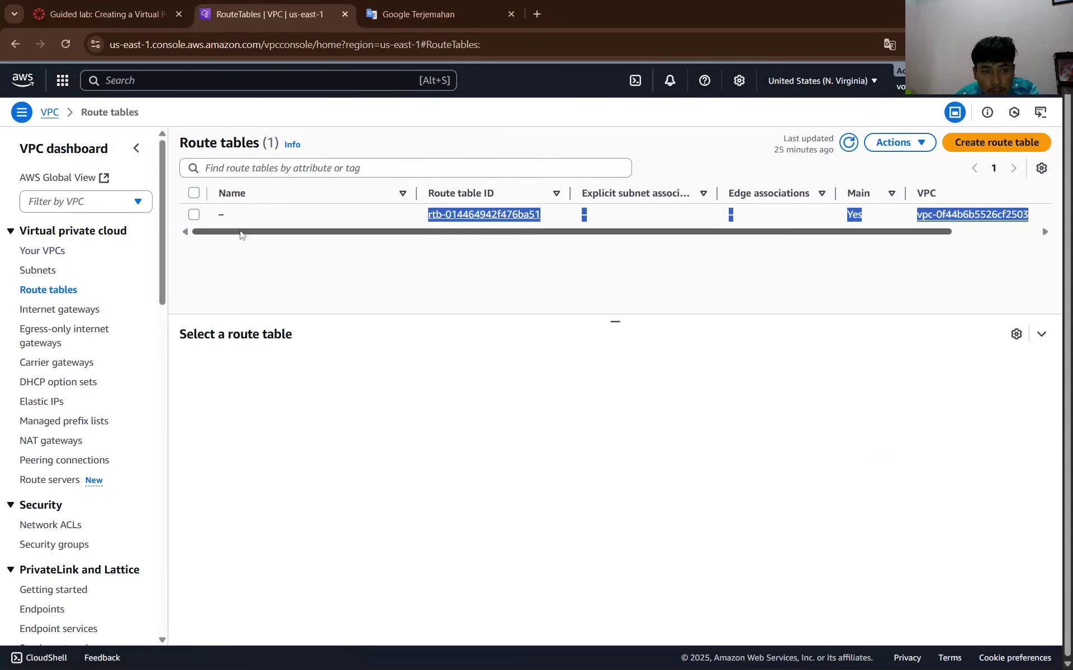
pyautogui.click(809, 245)
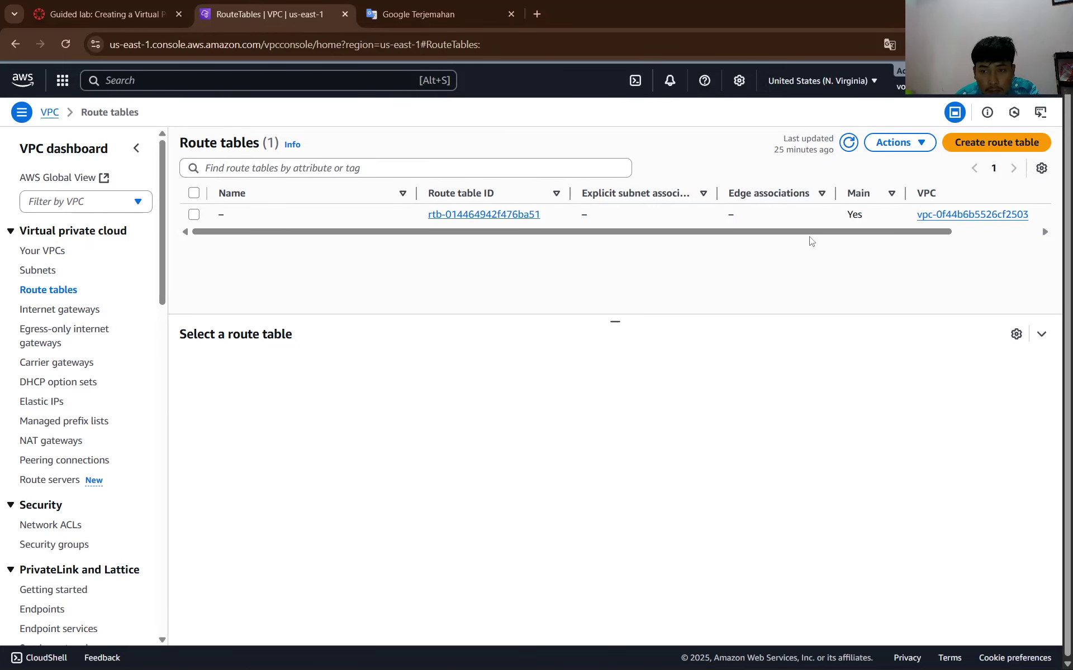
pyautogui.hscroll(5, 974, 237)
pyautogui.click(126, 8)
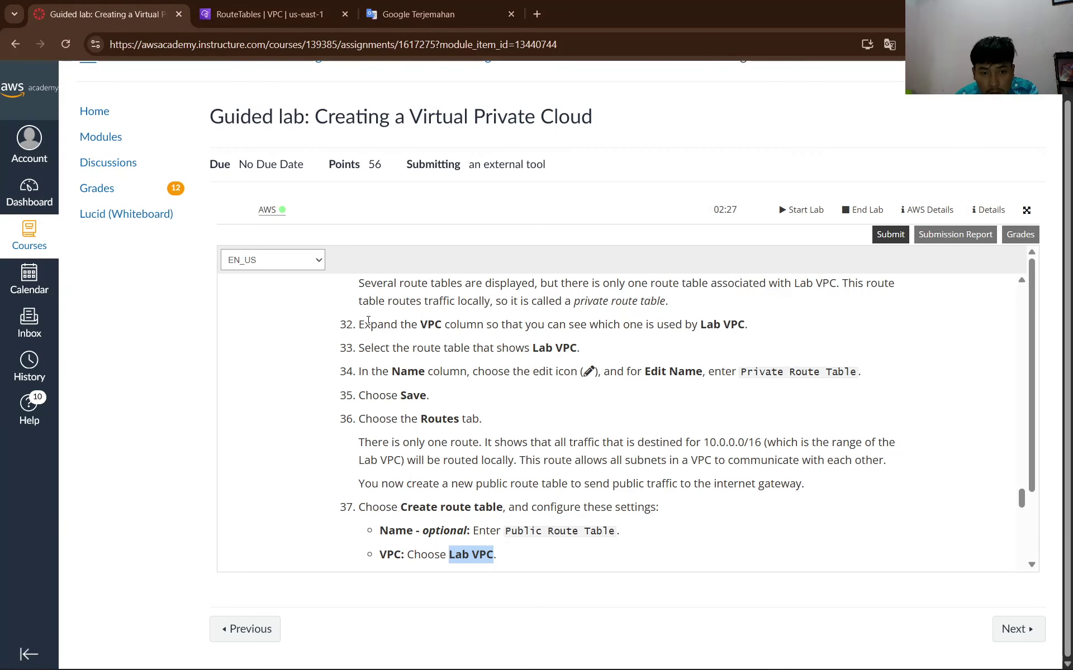
pyautogui.moveTo(359, 324); pyautogui.dragTo(754, 327)
pyautogui.scroll(1, 422, 409)
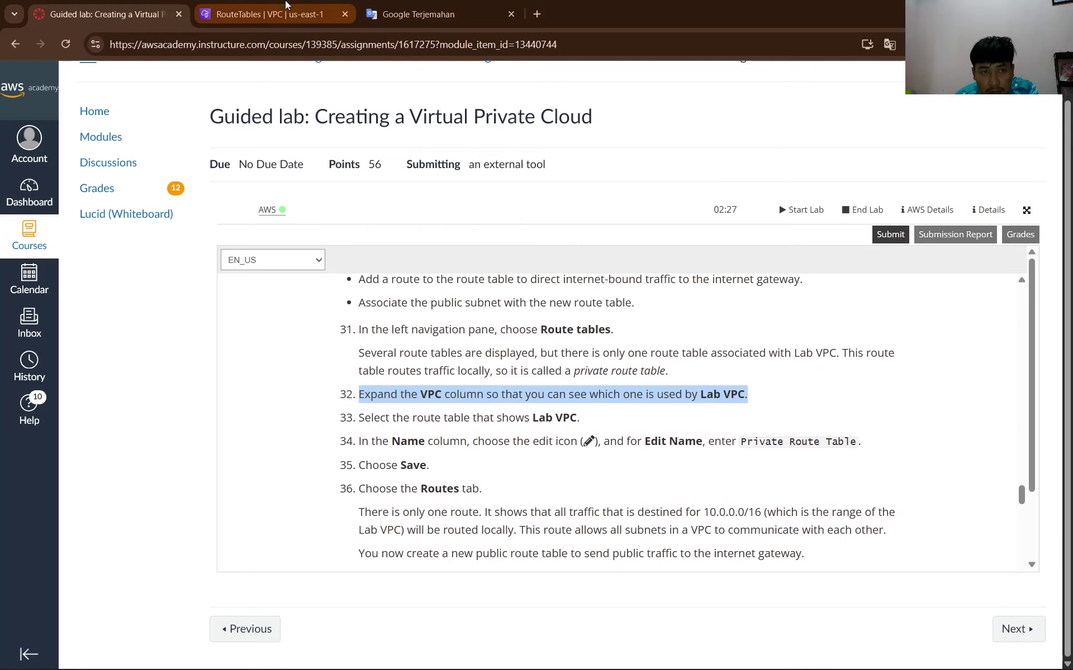
# Sort the route tables list by VPC in descending order.
pyautogui.click(263, 14)
pyautogui.click(969, 194)
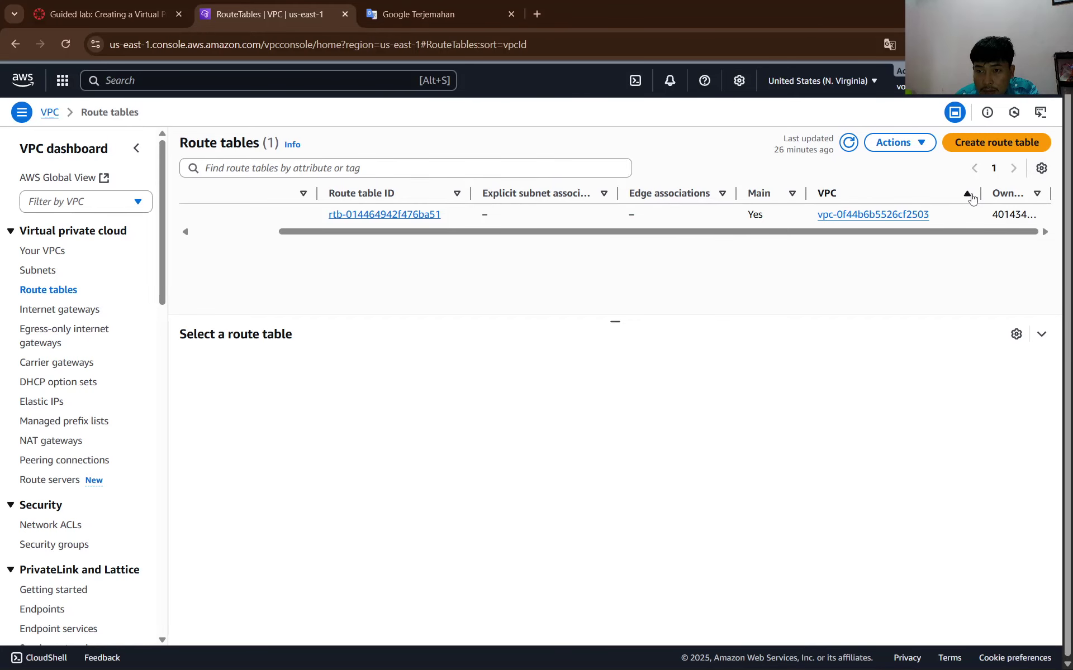
pyautogui.click(968, 194)
pyautogui.click(968, 194)
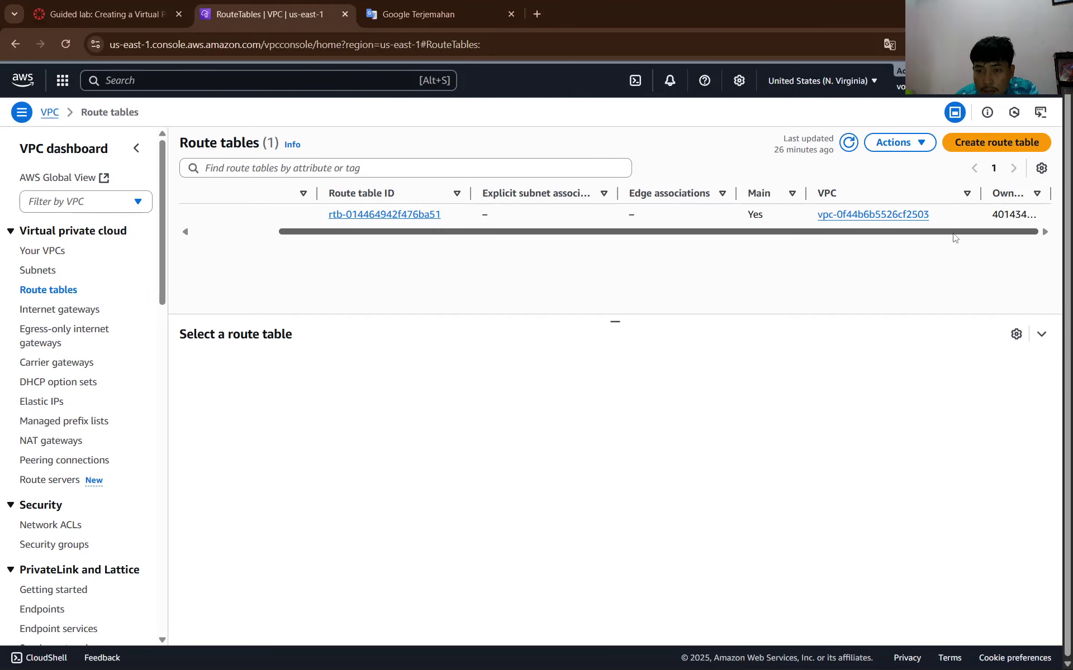
pyautogui.click(829, 194)
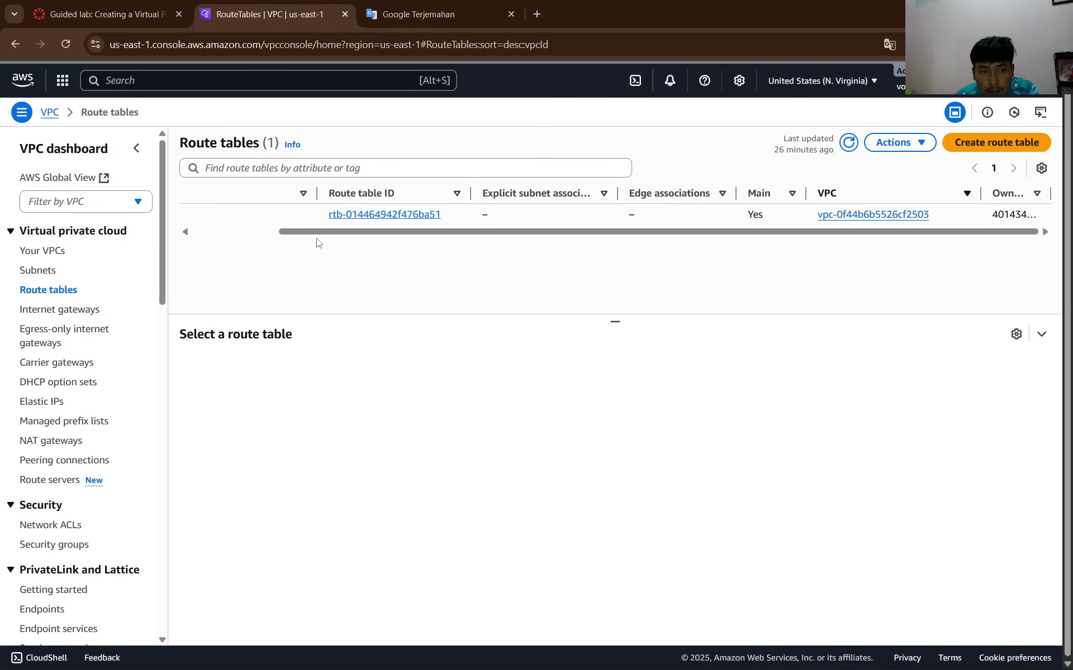
# Reload the route tables page and inspect the VPC column for the route table used by Lab VPC.
pyautogui.click(64, 46)
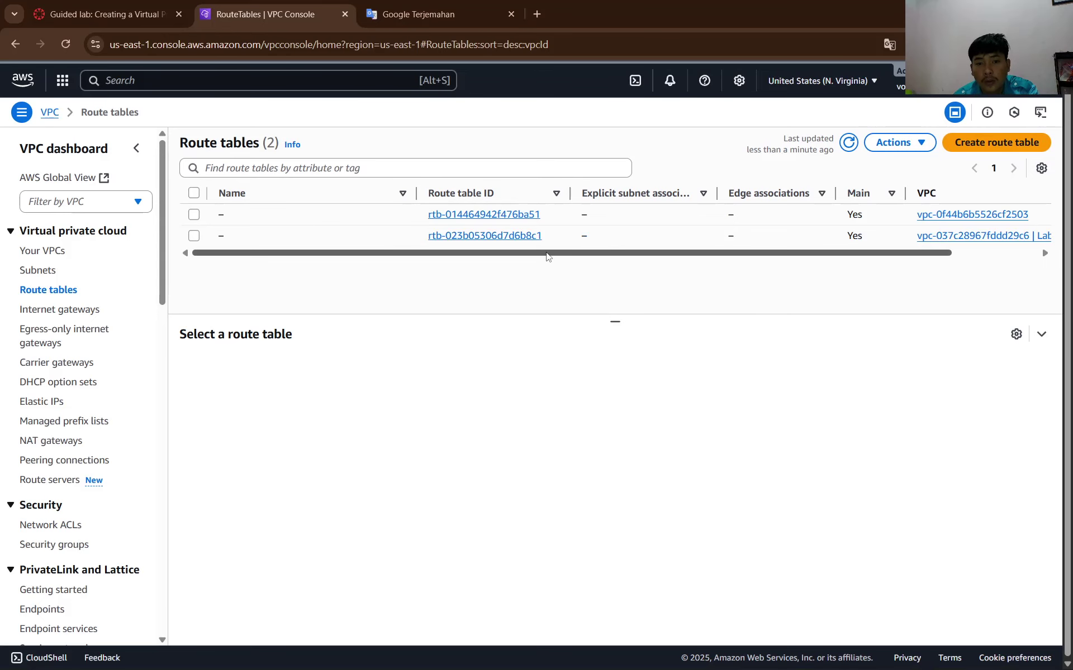
pyautogui.moveTo(545, 252); pyautogui.dragTo(892, 253)
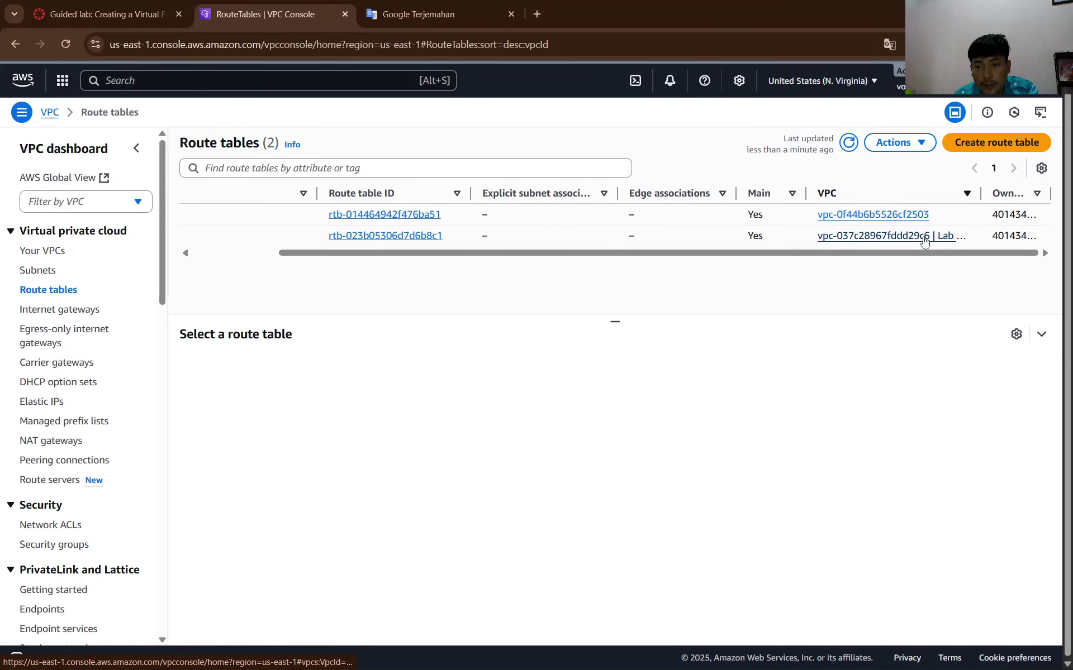
pyautogui.moveTo(780, 257); pyautogui.dragTo(534, 257)
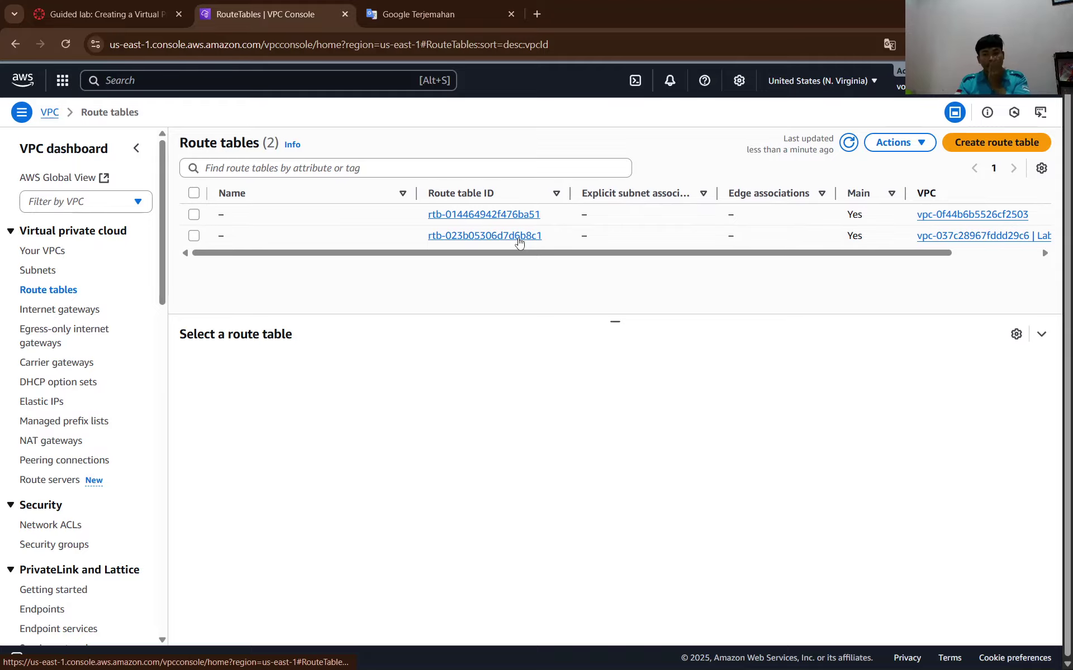
pyautogui.moveTo(489, 263); pyautogui.dragTo(715, 260)
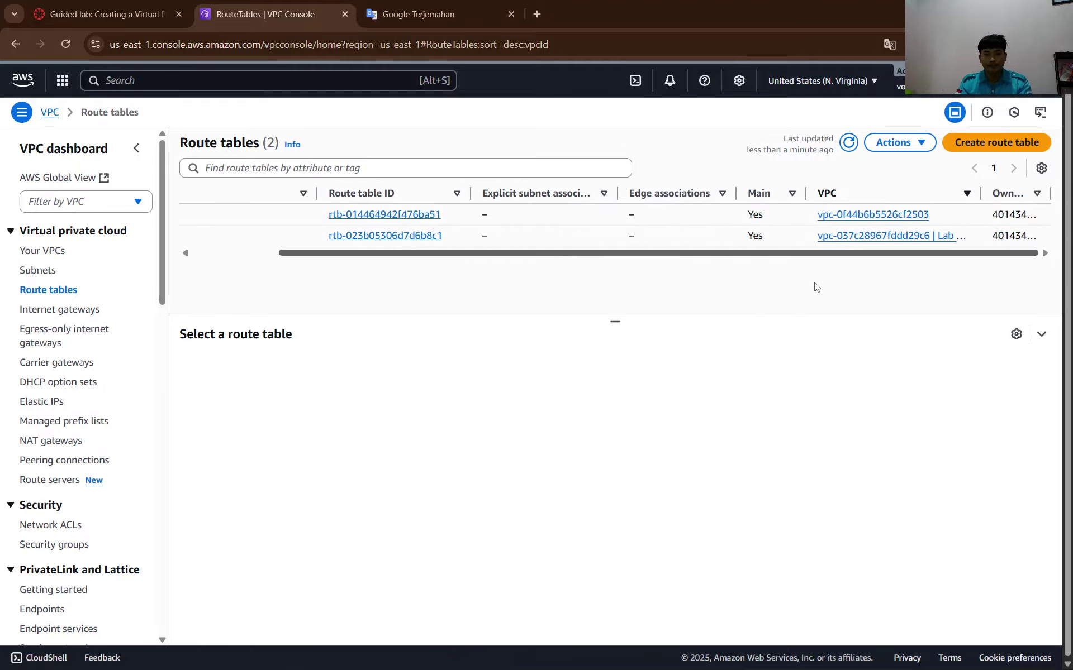
# Capture the route tables page and, in the Word document, replace the last screenshot showing the VPC's Edit Name box with it.
pyautogui.press('super+shift+s')
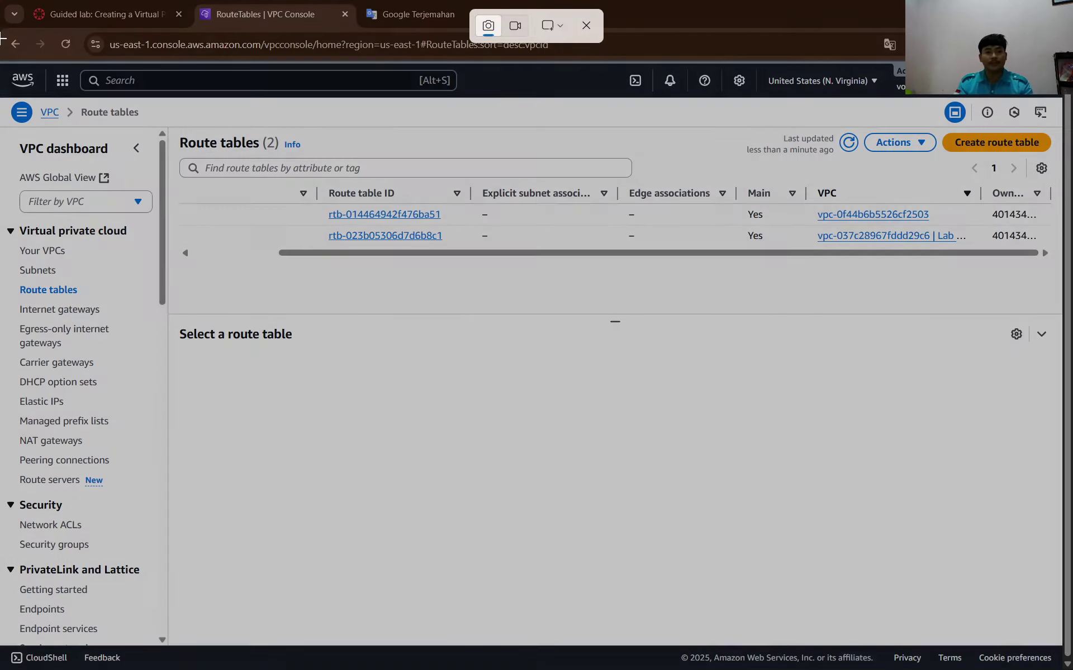
pyautogui.moveTo(3, 62); pyautogui.dragTo(1062, 664)
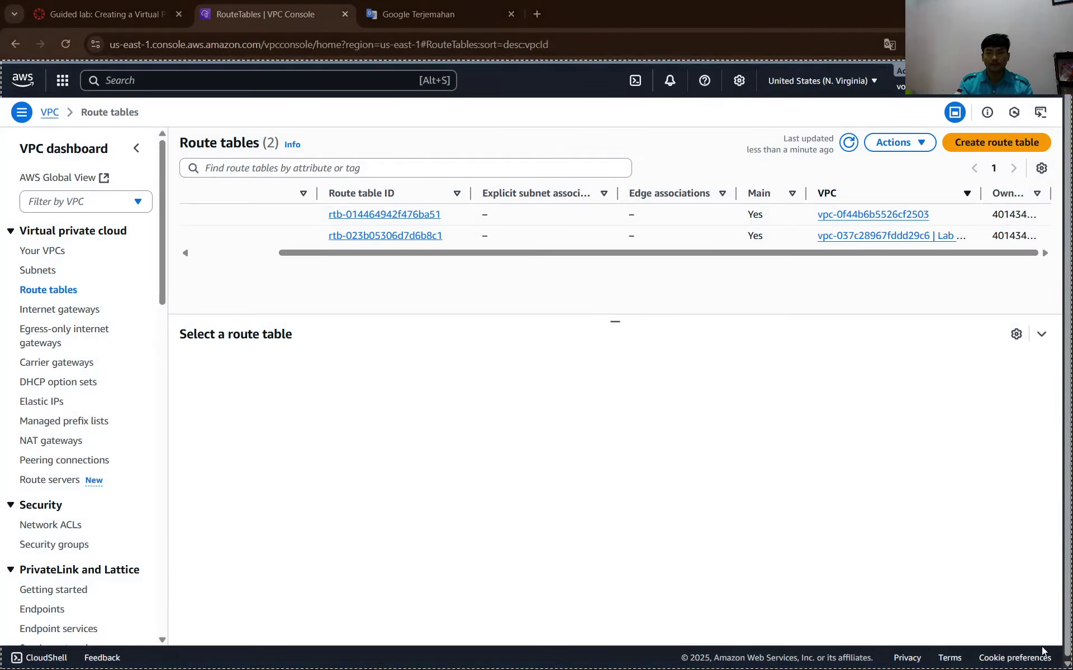
pyautogui.hotkey('alt', 'Tab')
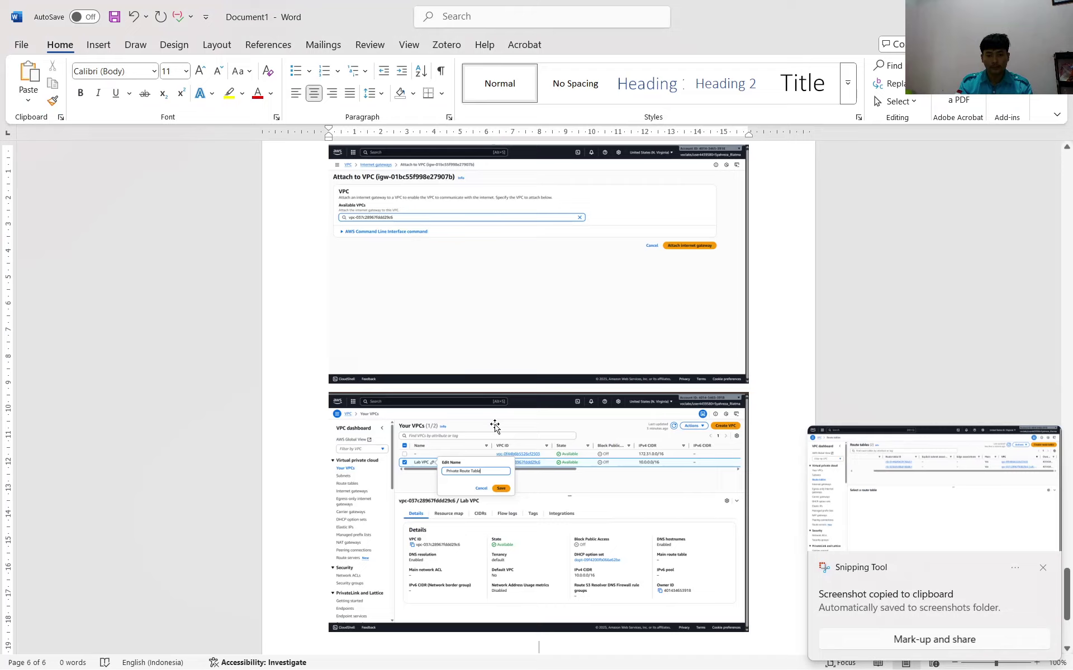
pyautogui.click(495, 425)
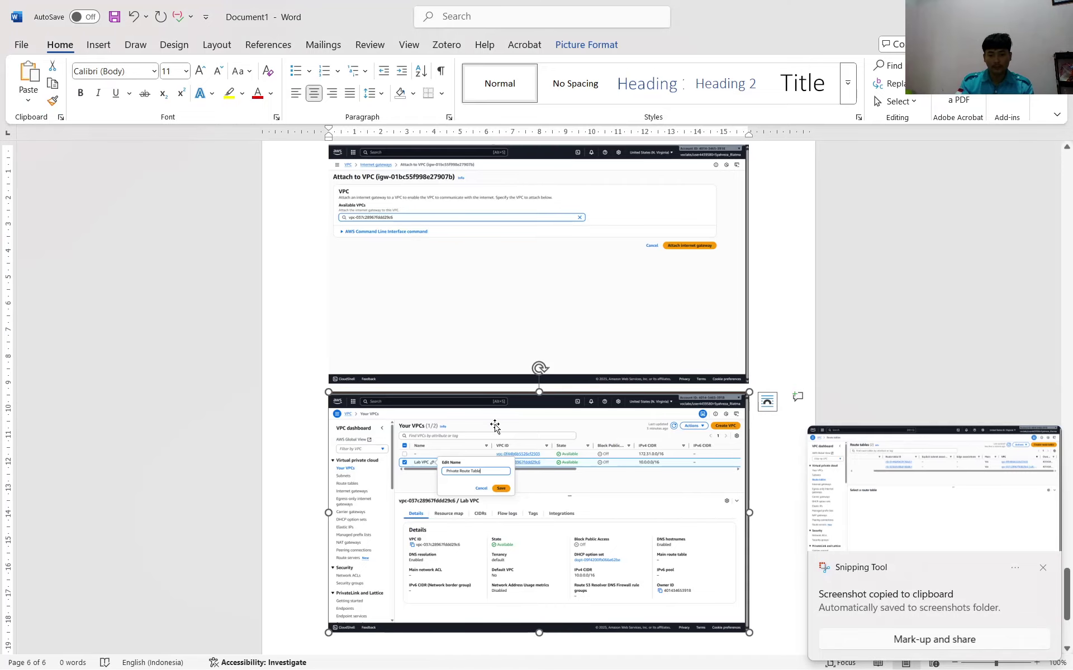
pyautogui.press('Delete')
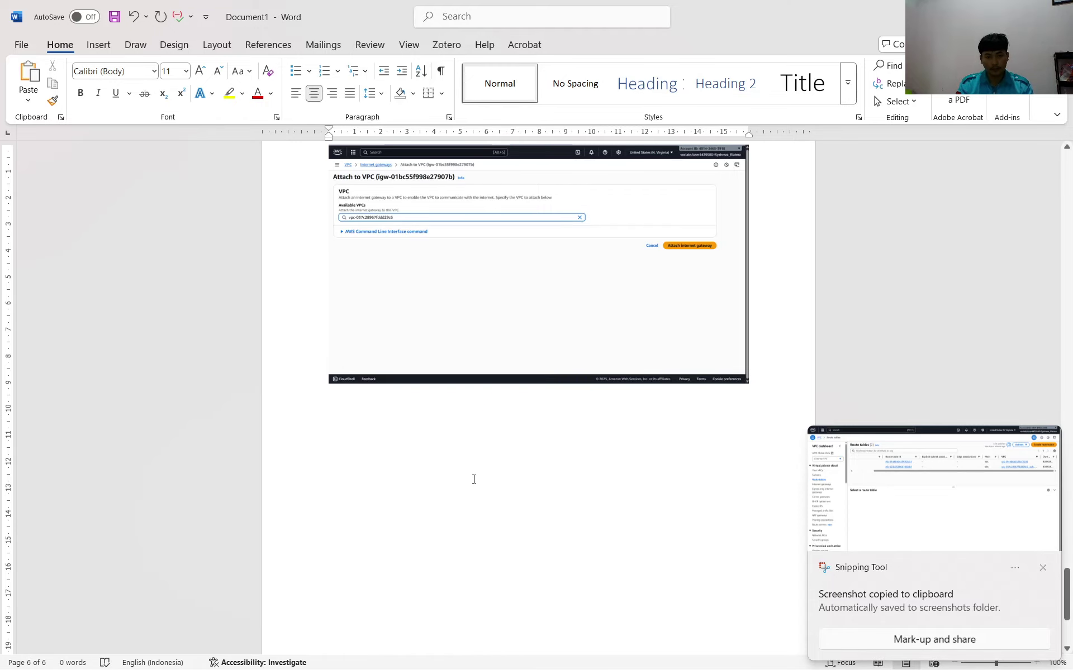
pyautogui.scroll(5, 474, 479)
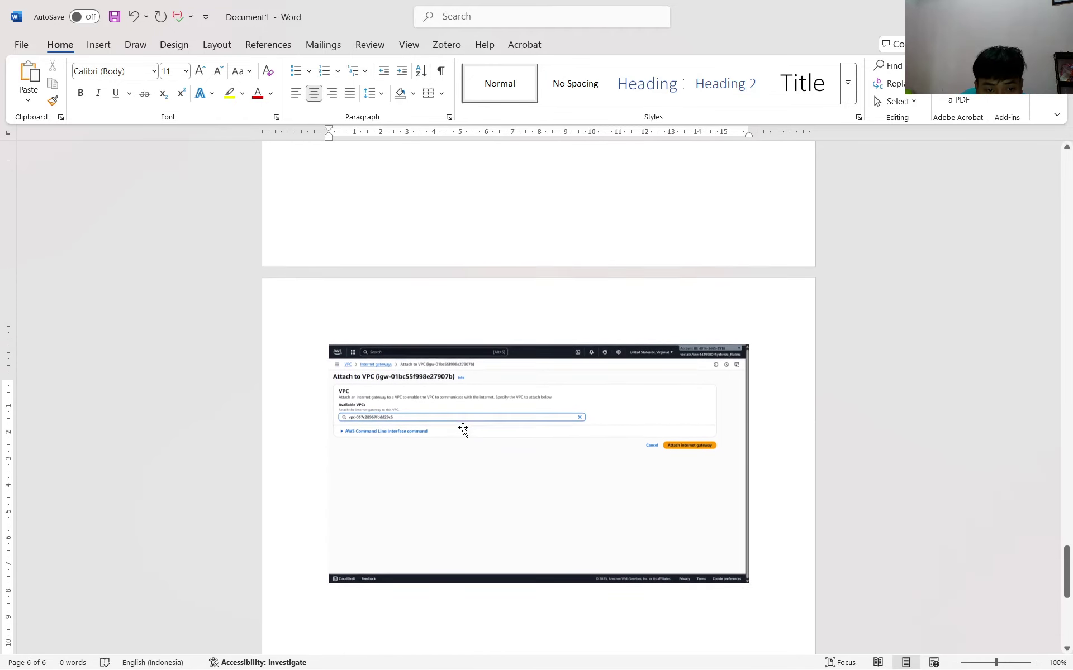
pyautogui.scroll(8, 463, 429)
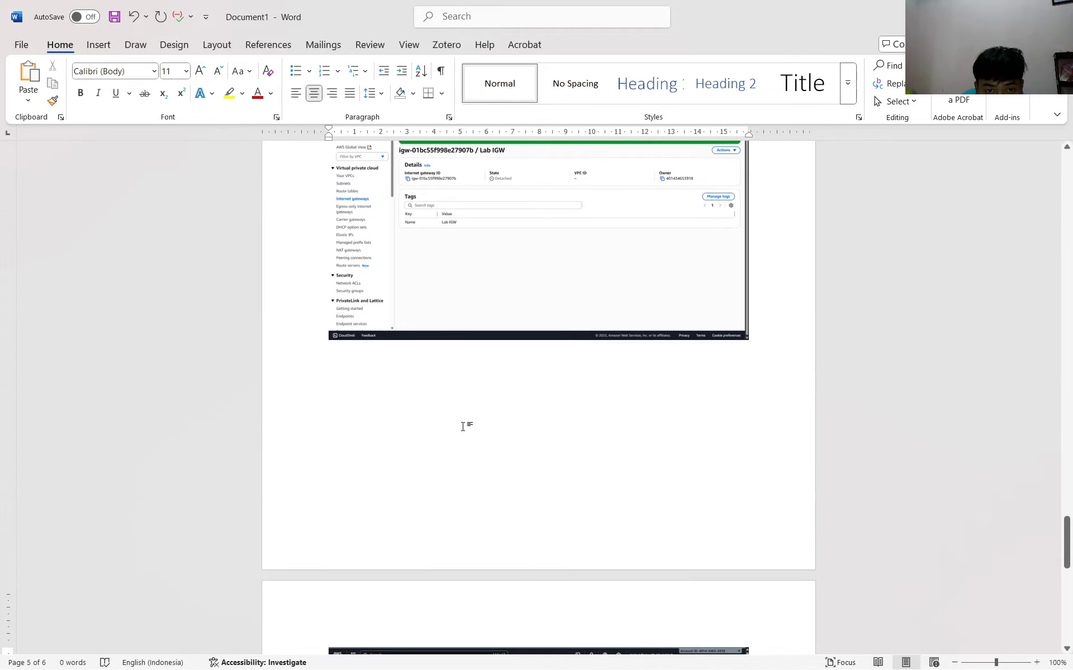
pyautogui.scroll(-8, 463, 428)
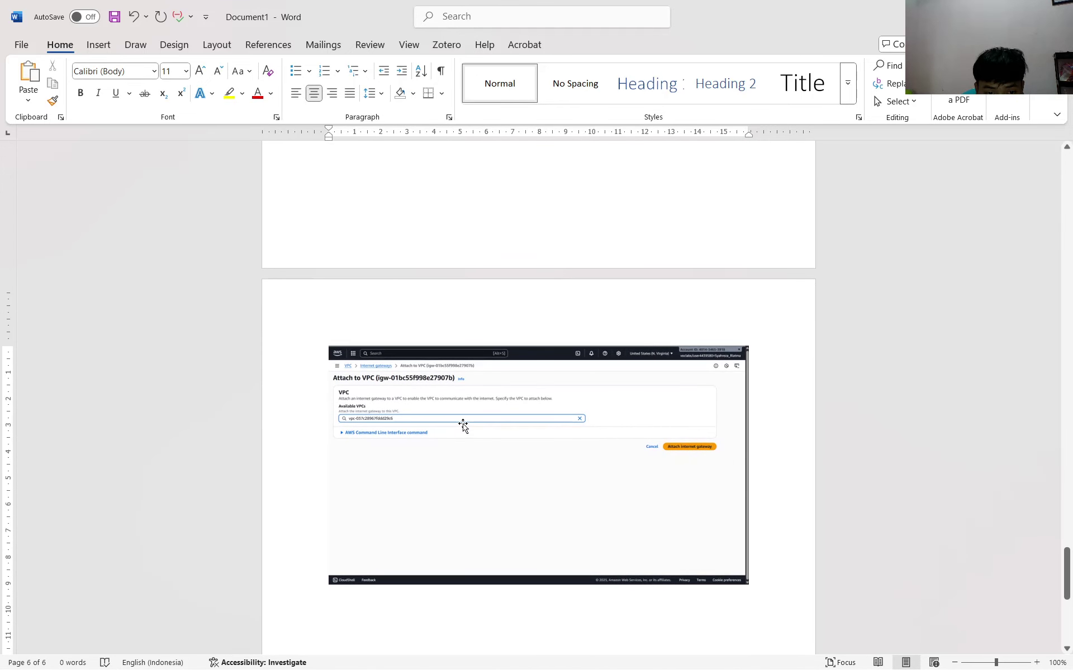
pyautogui.scroll(-5, 464, 428)
pyautogui.hotkey('ctrl', 'v')
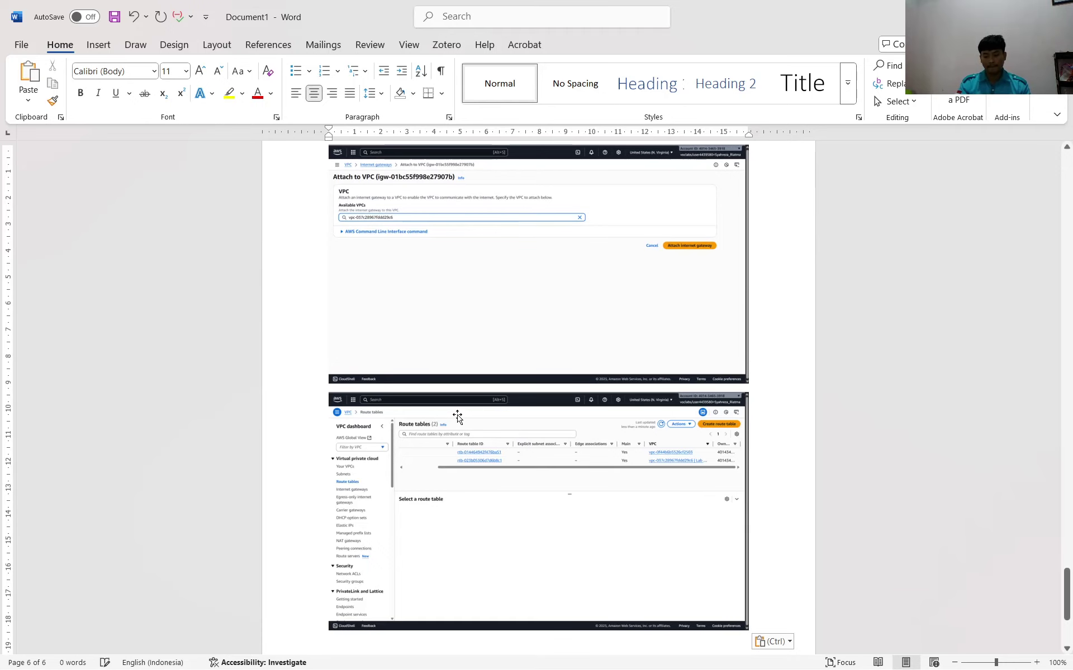
# Switch back to the browser, reread lab steps 32 and 33, and open the Lab VPC linked in the route tables list.
pyautogui.hotkey('alt', 'Tab')
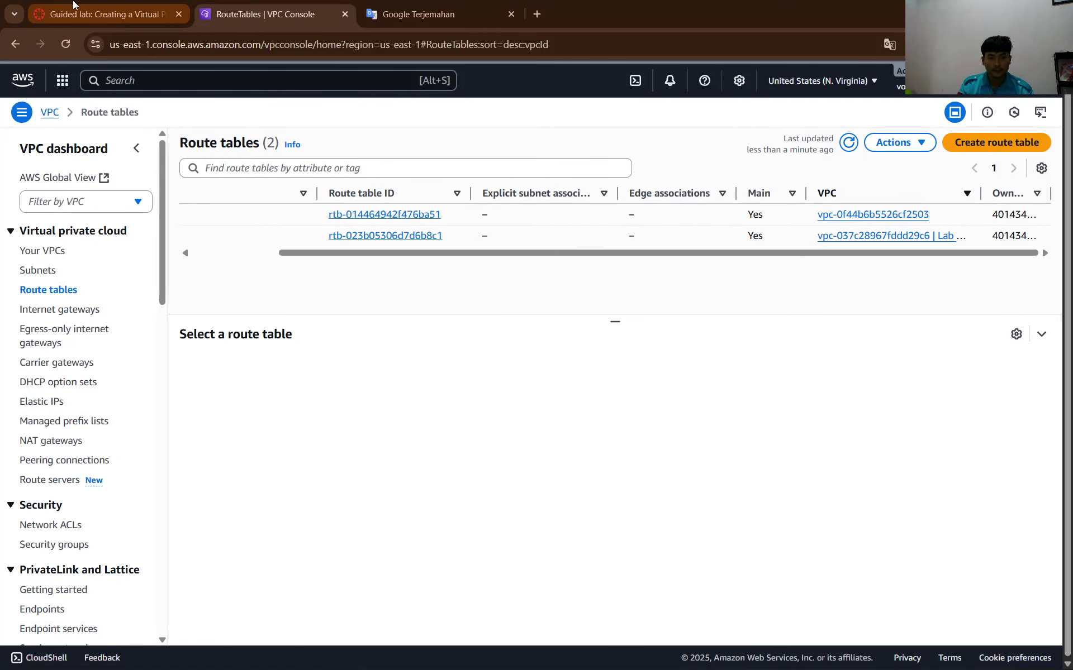
pyautogui.moveTo(355, 253); pyautogui.dragTo(696, 238)
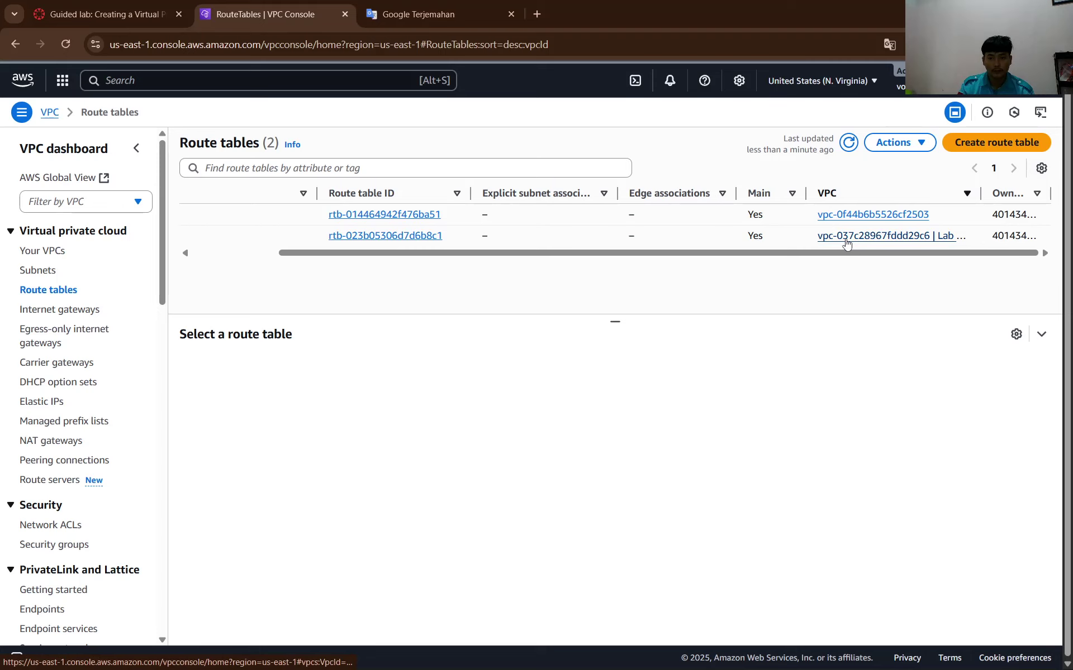
pyautogui.click(147, 17)
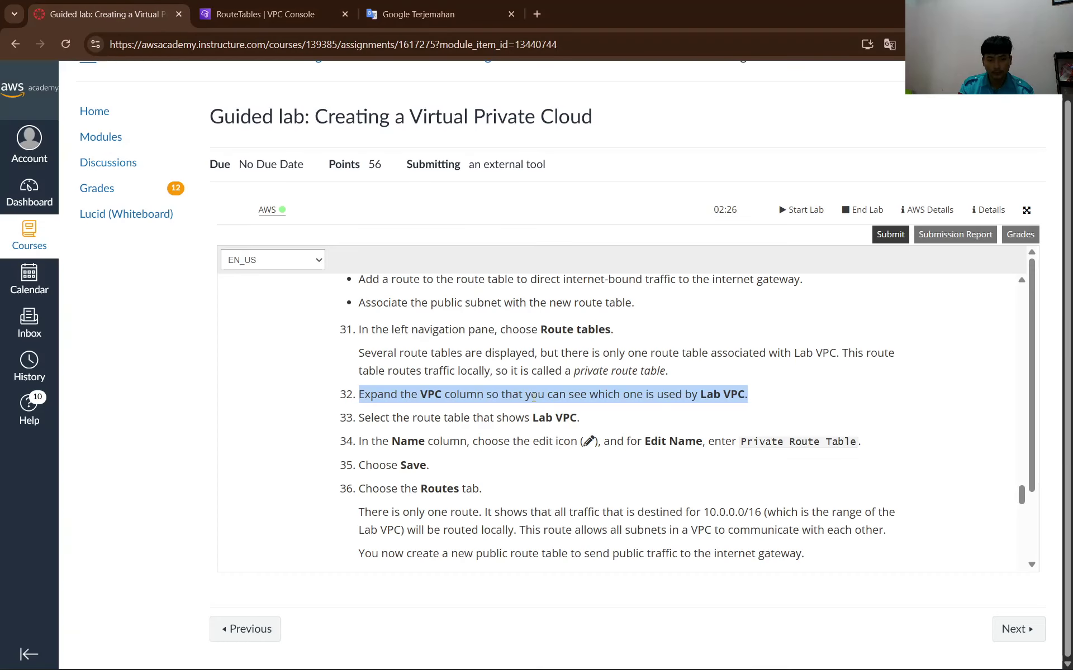
pyautogui.click(423, 384)
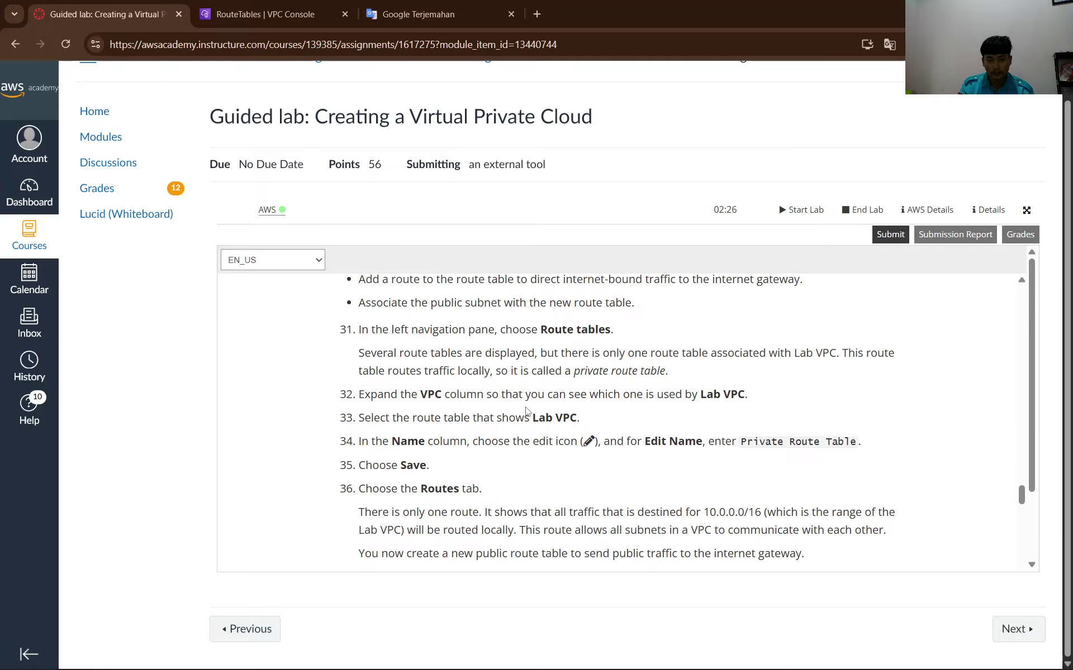
pyautogui.click(266, 14)
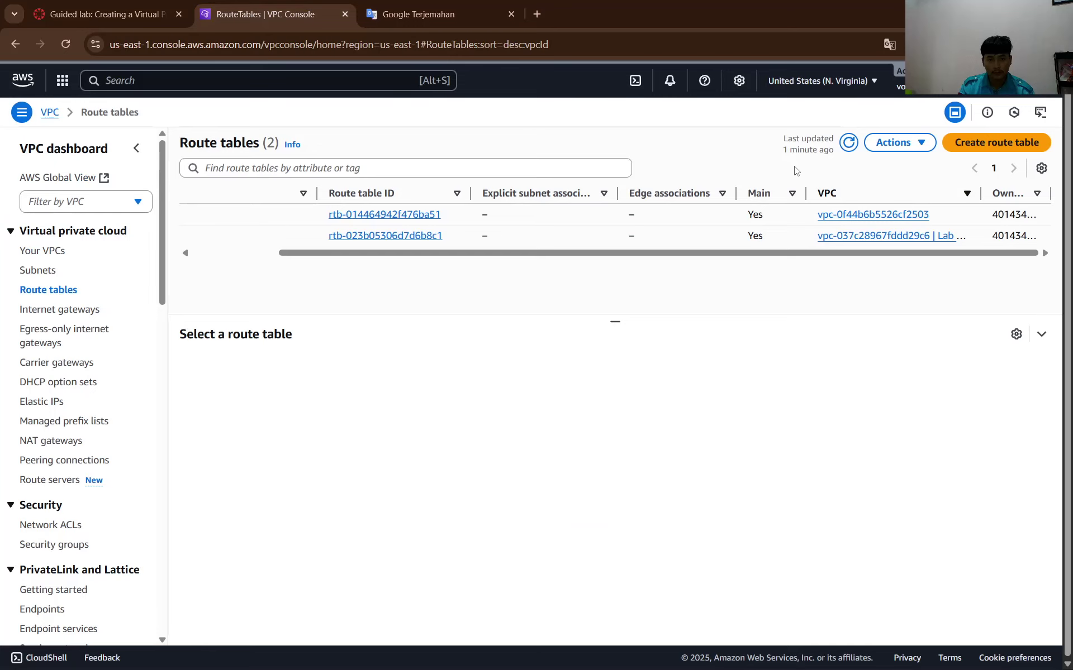
pyautogui.click(870, 235)
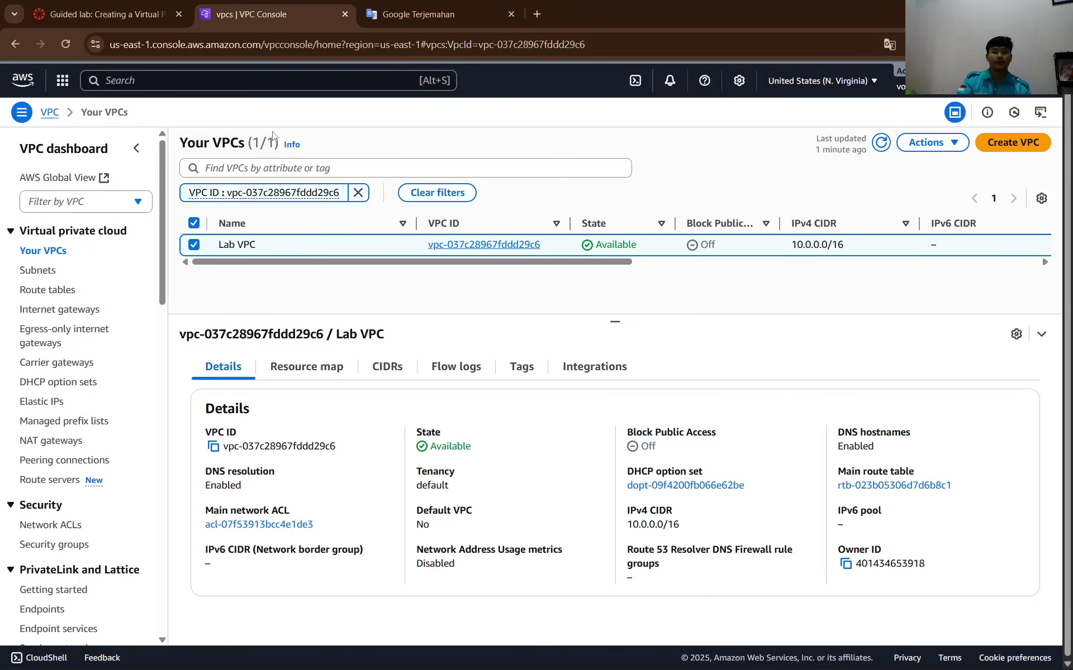
# Review the lab instructions around Task 4 and copy the name Private Route Table from step 34.
pyautogui.click(123, 7)
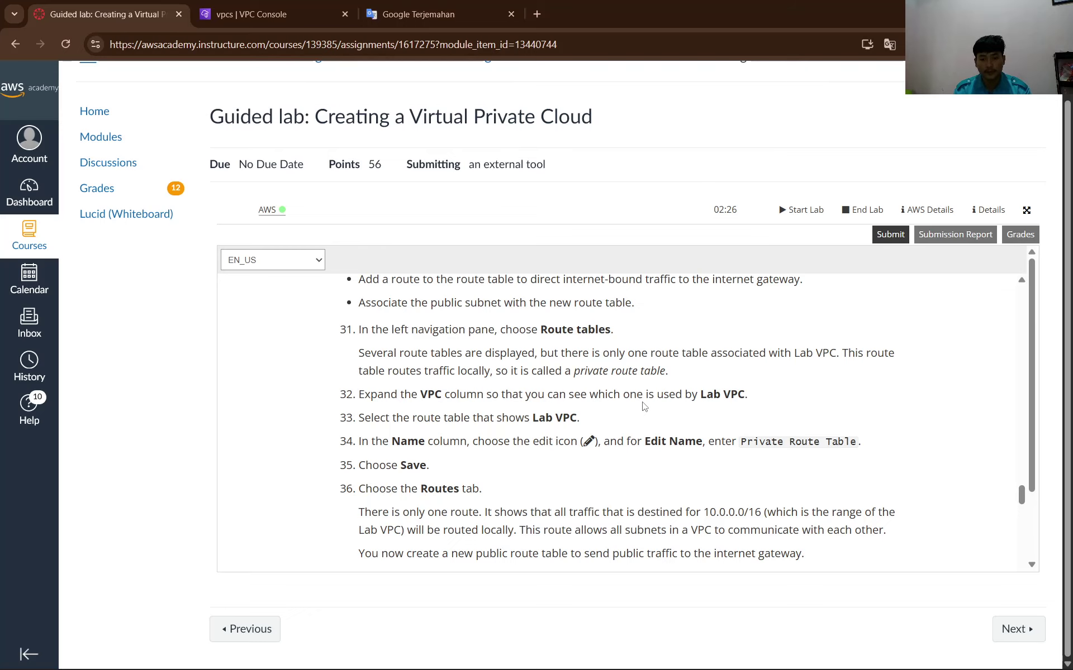
pyautogui.scroll(-1, 771, 363)
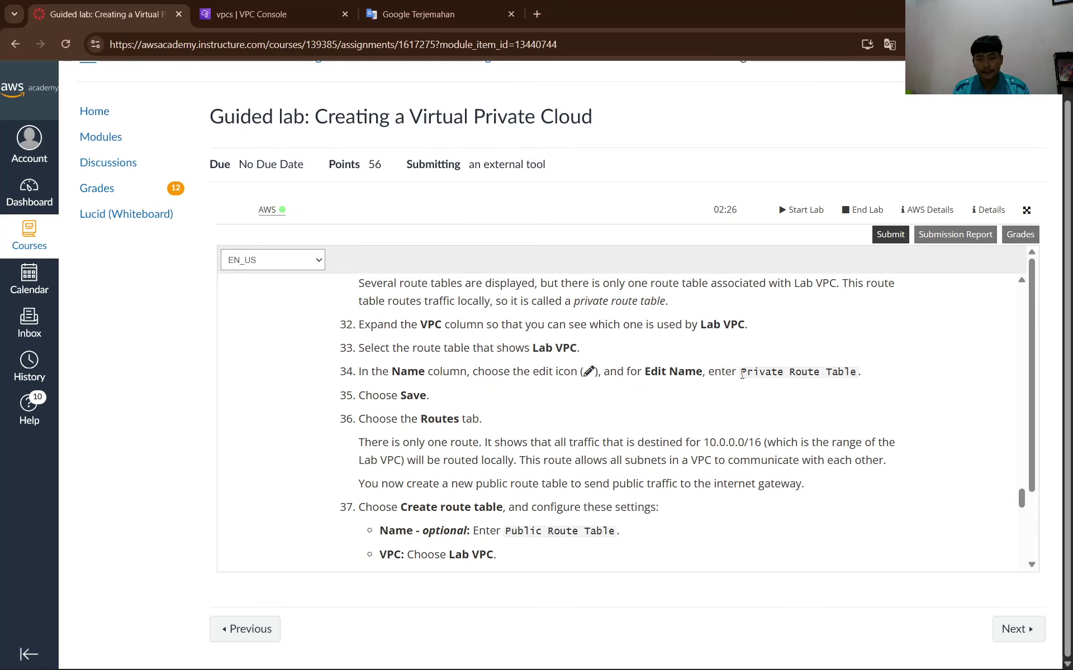
pyautogui.scroll(10, 742, 374)
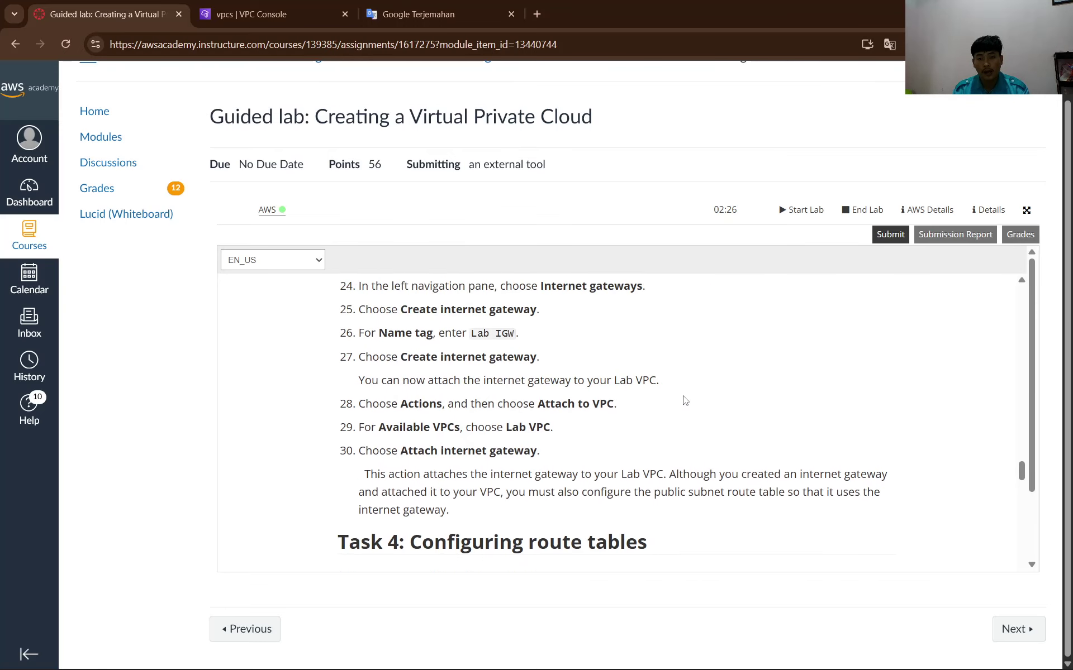
pyautogui.scroll(-10, 685, 400)
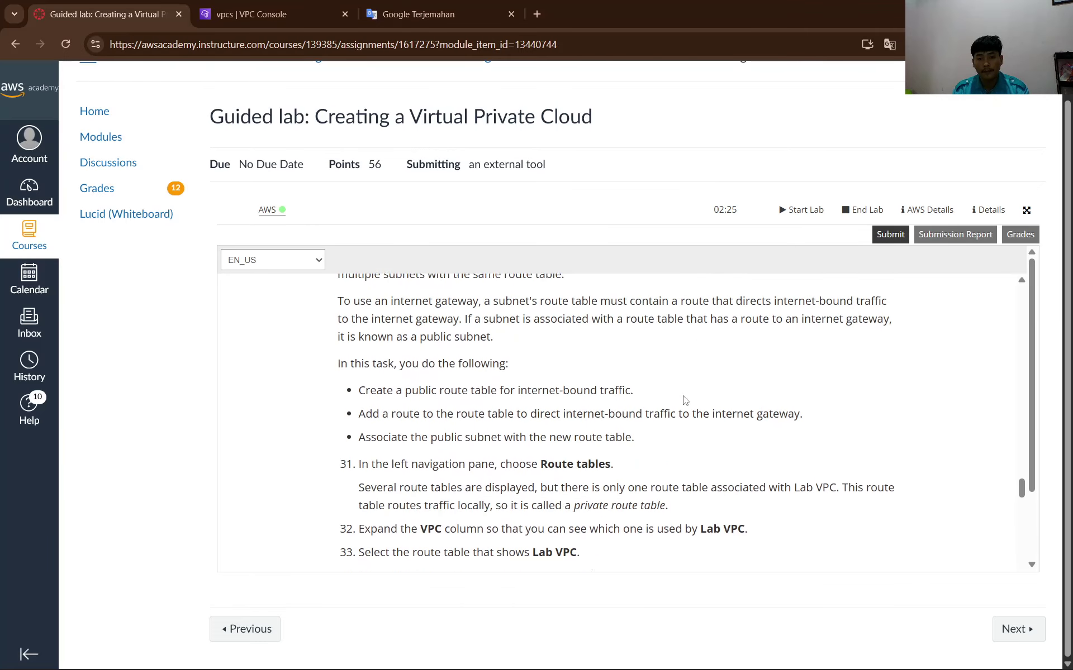
pyautogui.moveTo(738, 371); pyautogui.dragTo(851, 367)
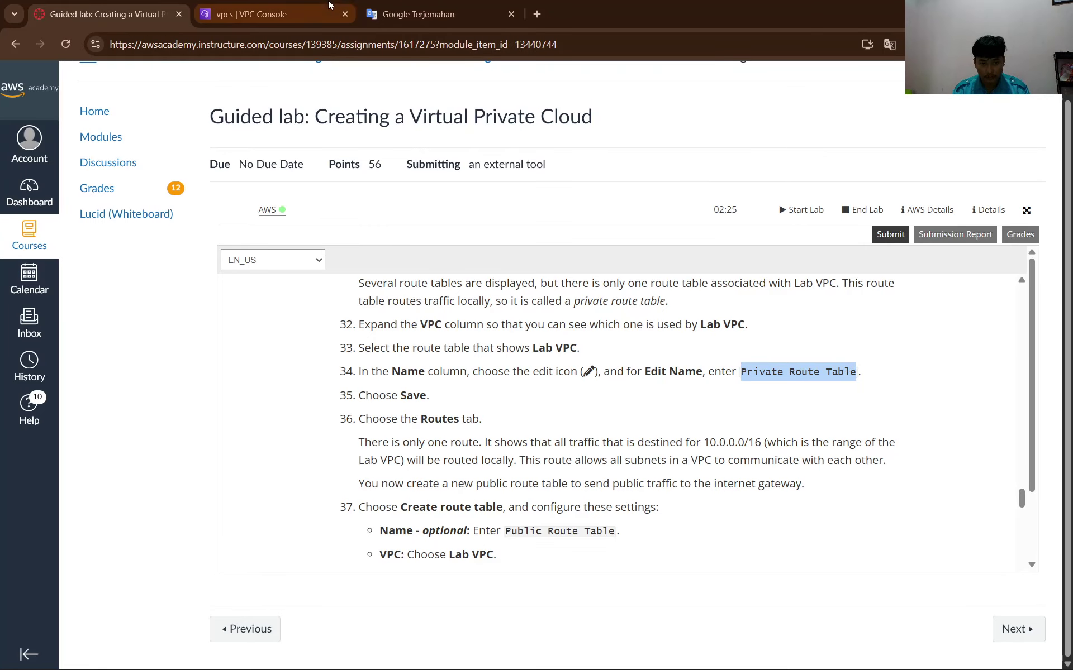
# Enter Private Route Table as the new name for Lab VPC and capture the console with the name editor open.
pyautogui.click(340, 4)
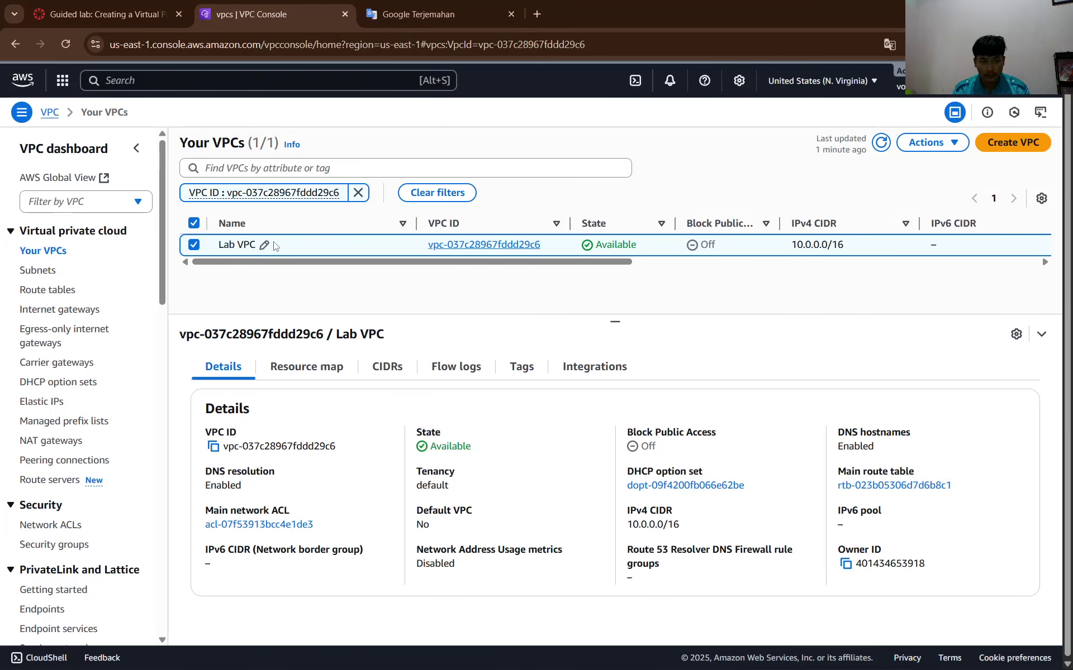
pyautogui.click(266, 246)
pyautogui.write('Private Route Table')
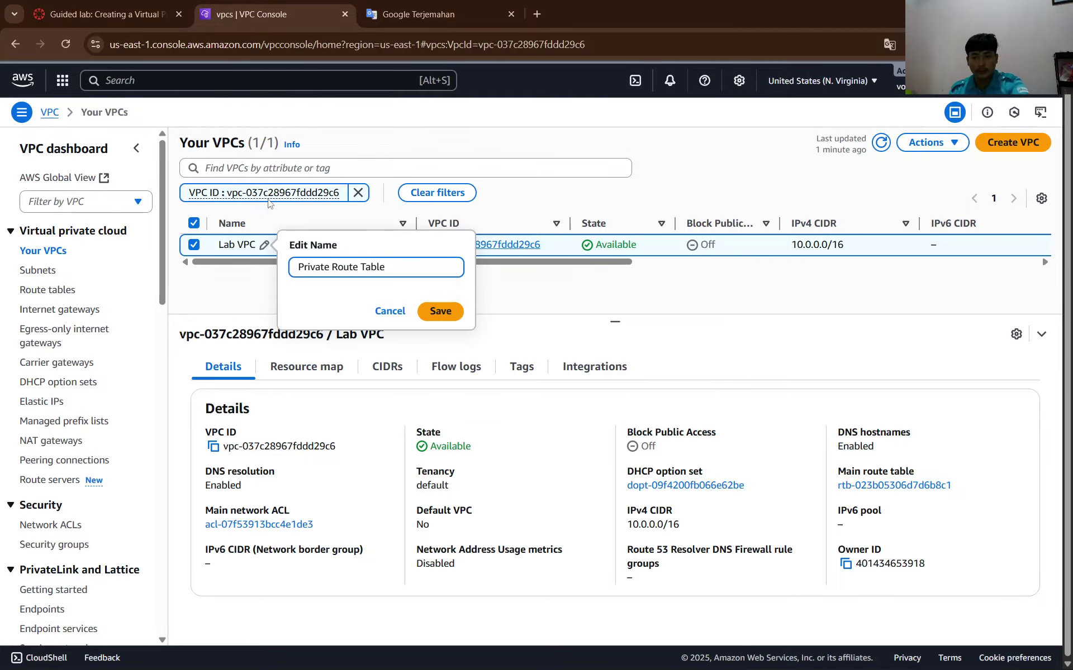
pyautogui.press('super+shift+s')
pyautogui.moveTo(2, 59); pyautogui.dragTo(1062, 642)
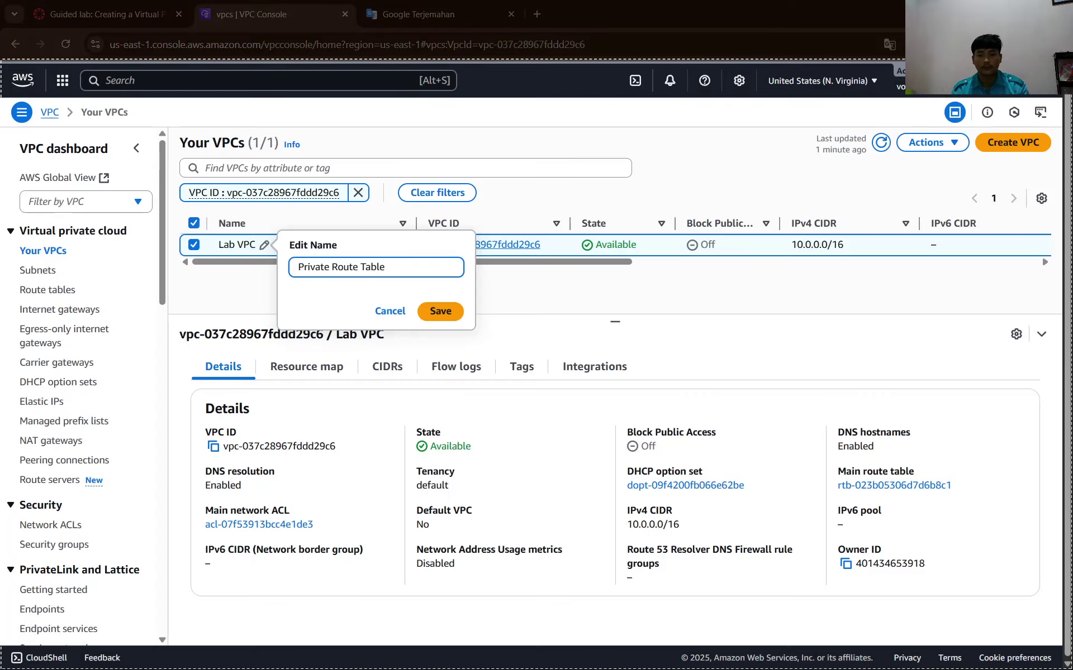
# Switch to Word and paste the captured screenshot of the VPC name edit at the end of the document.
pyautogui.hotkey('alt', 'Tab')
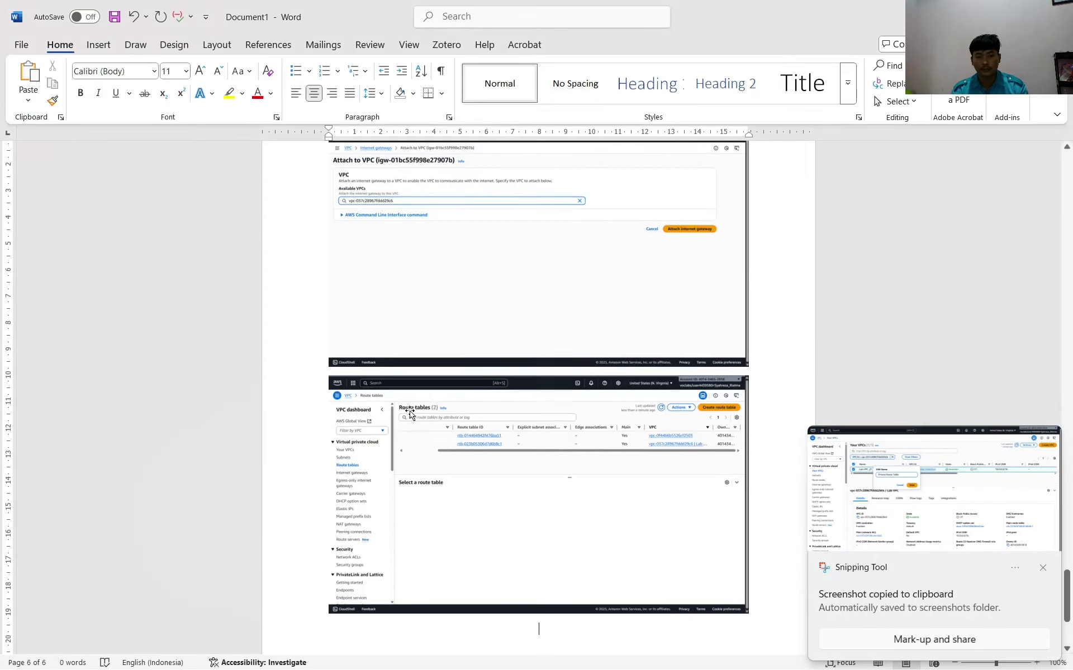
pyautogui.scroll(-3, 410, 414)
pyautogui.hotkey('ctrl', 'v')
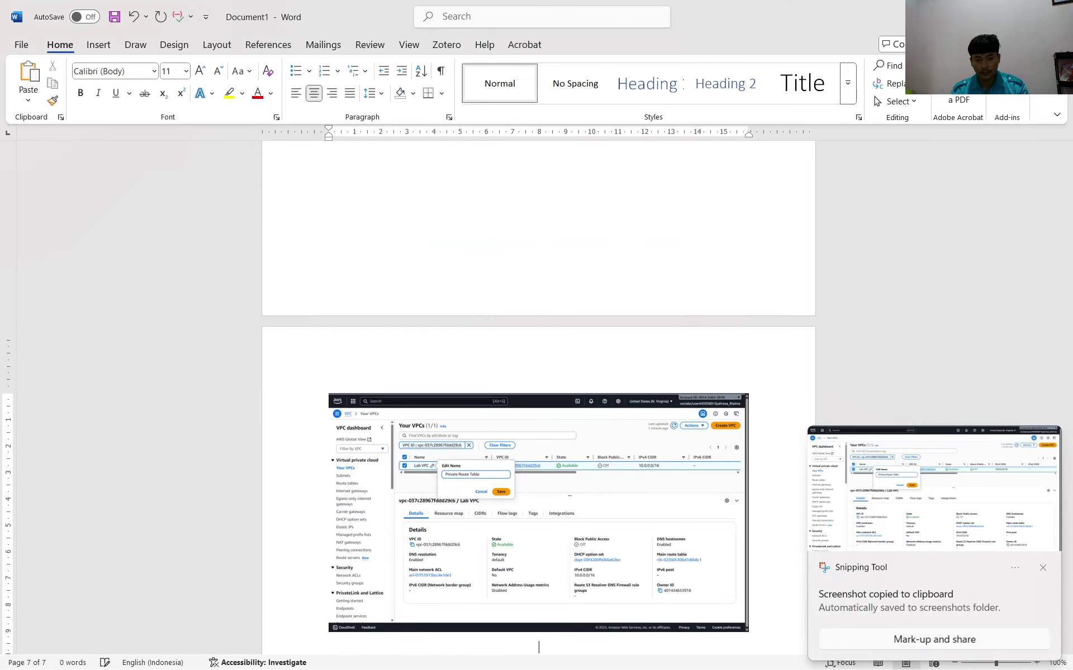
# Return to the VPC console and save the selected VPC's name as Private Route Table.
pyautogui.hotkey('alt', 'Tab')
pyautogui.click(441, 311)
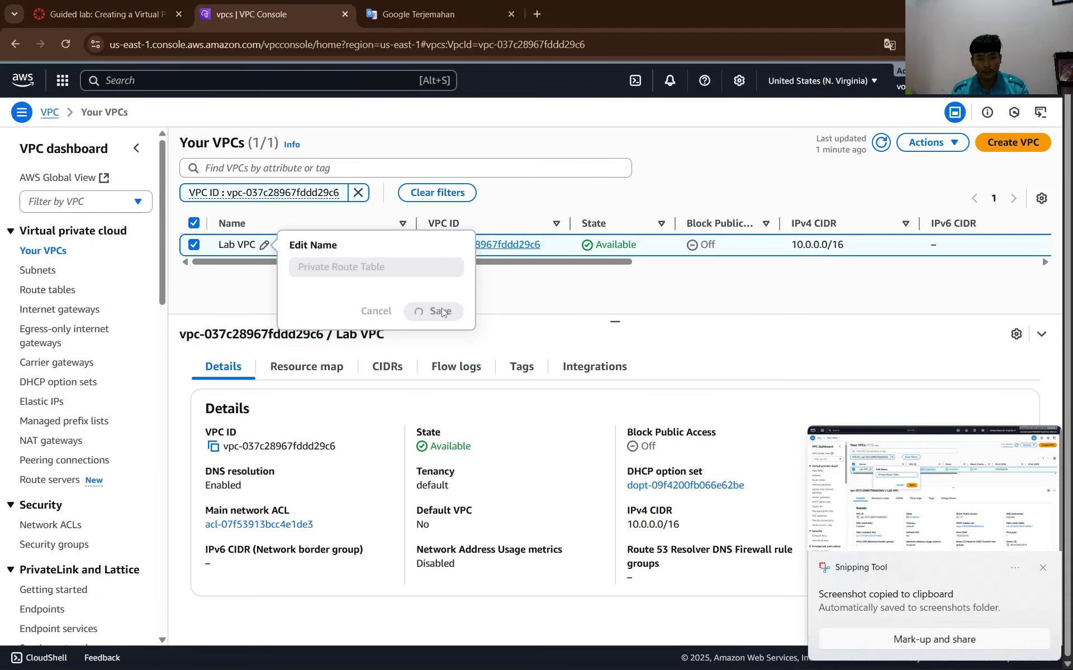
pyautogui.click(1049, 568)
# Read lab steps 34 to 39 about the Private Route Table name and the Routes tab, checking them against the VPC page.
pyautogui.click(93, 7)
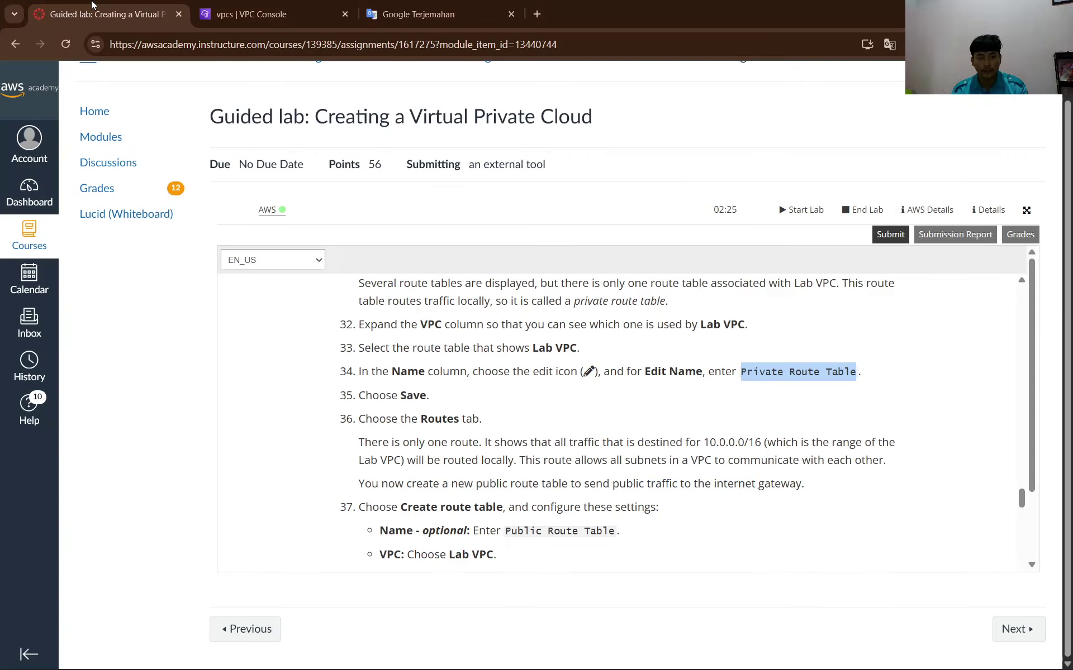
pyautogui.scroll(-1, 508, 398)
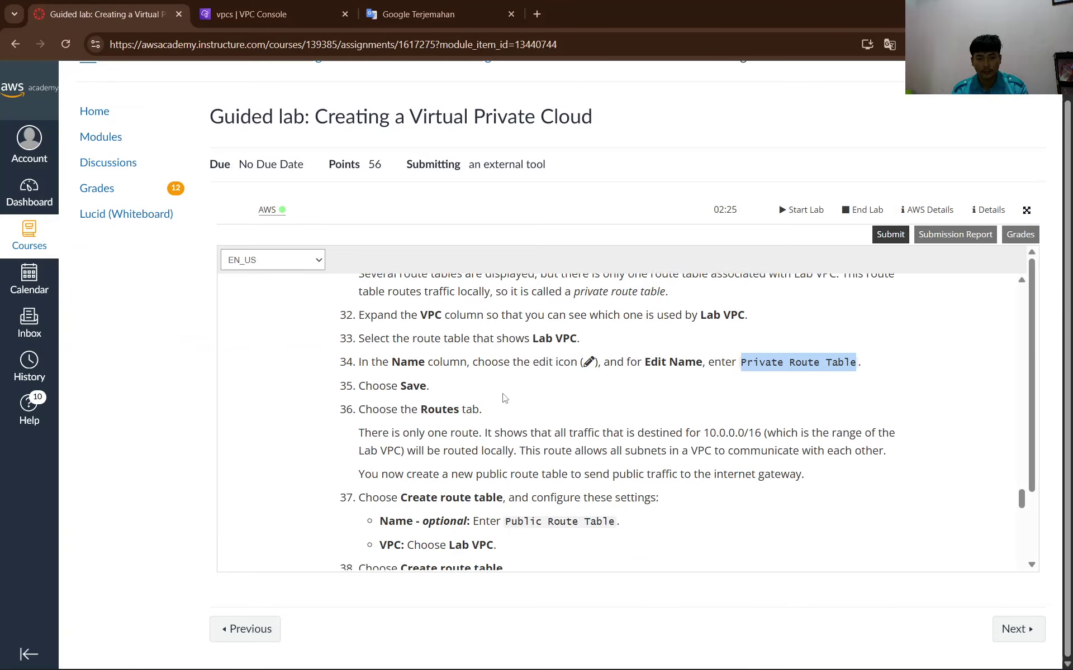
pyautogui.click(248, 11)
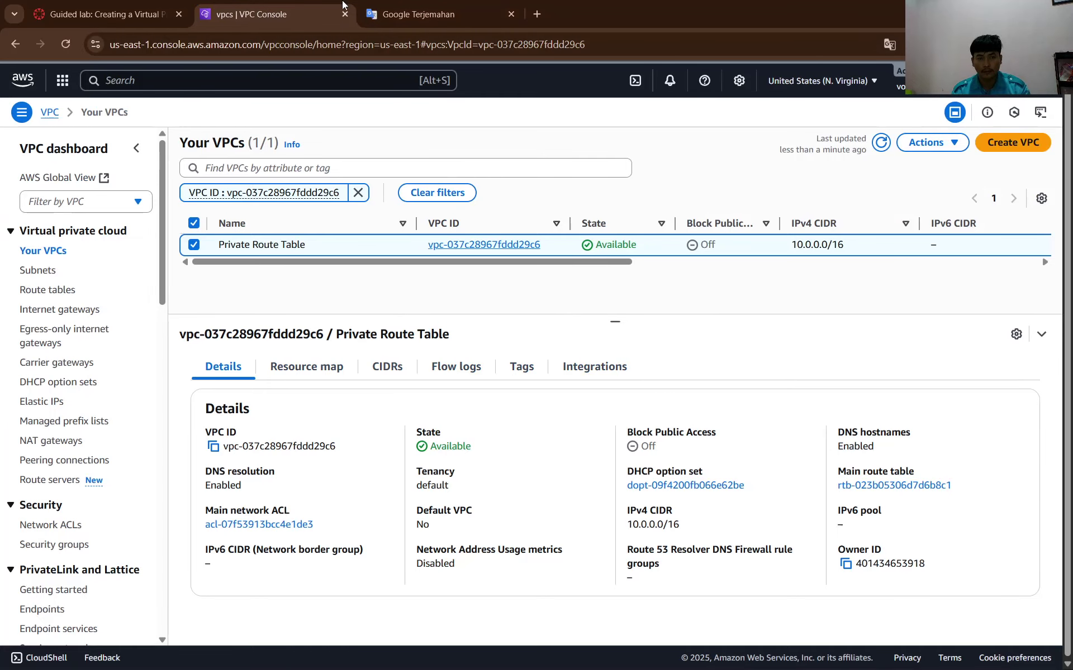
pyautogui.click(101, 12)
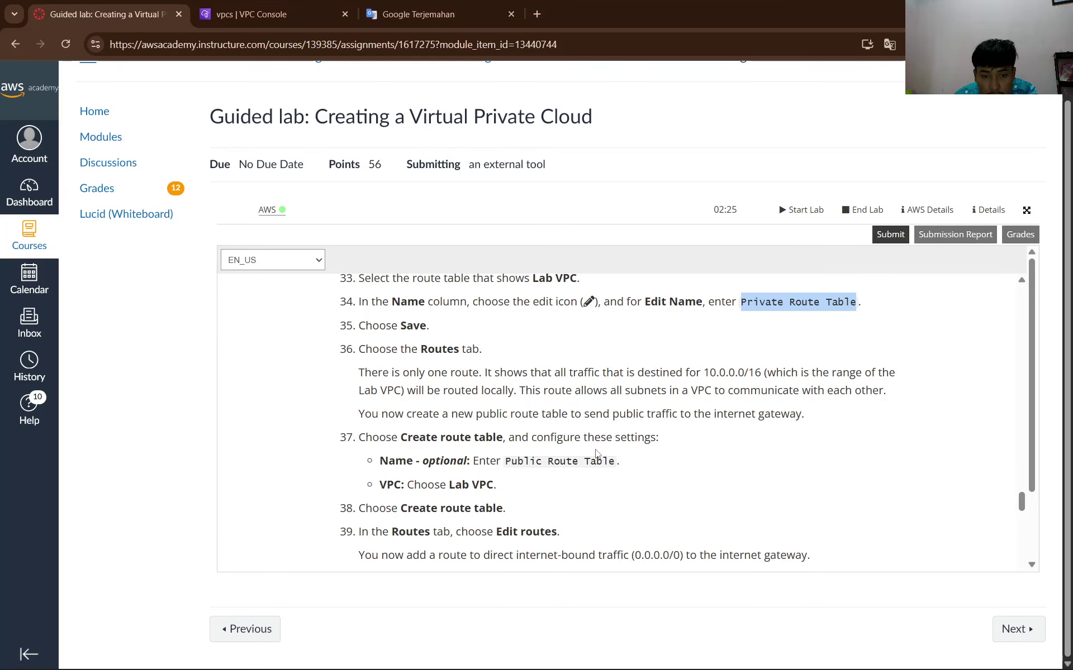
pyautogui.scroll(1, 594, 456)
pyautogui.hotkey('ctrl', 'Tab')
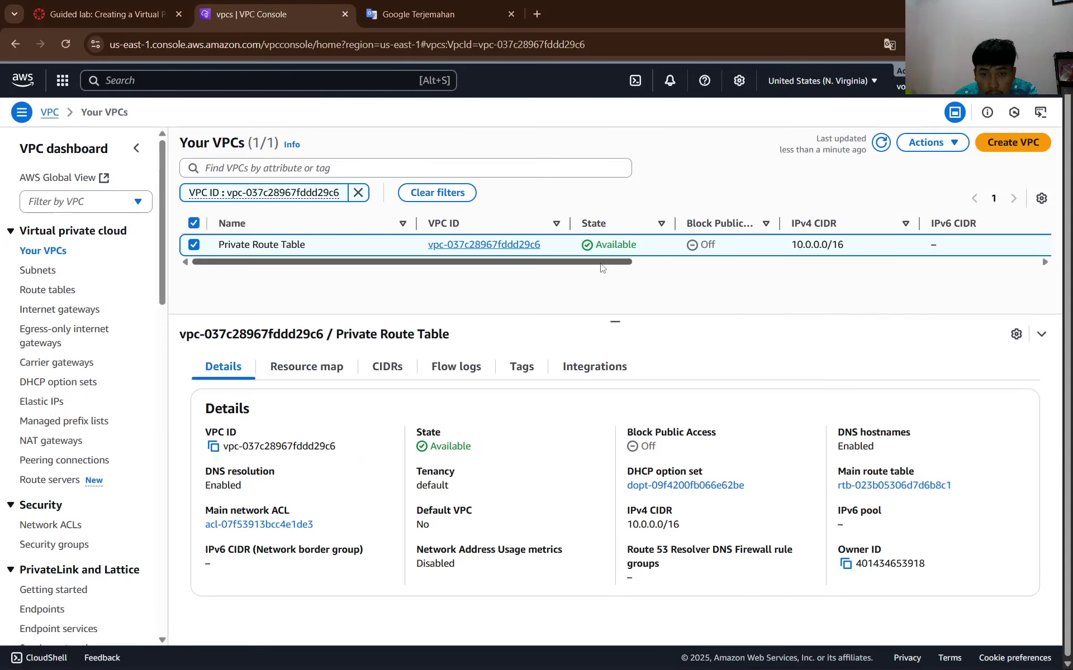
# Look through the VPC's columns and its integrations, tags, flow logs, CIDRs, resource map and details for route information.
pyautogui.moveTo(607, 259); pyautogui.dragTo(1052, 305)
pyautogui.click(559, 366)
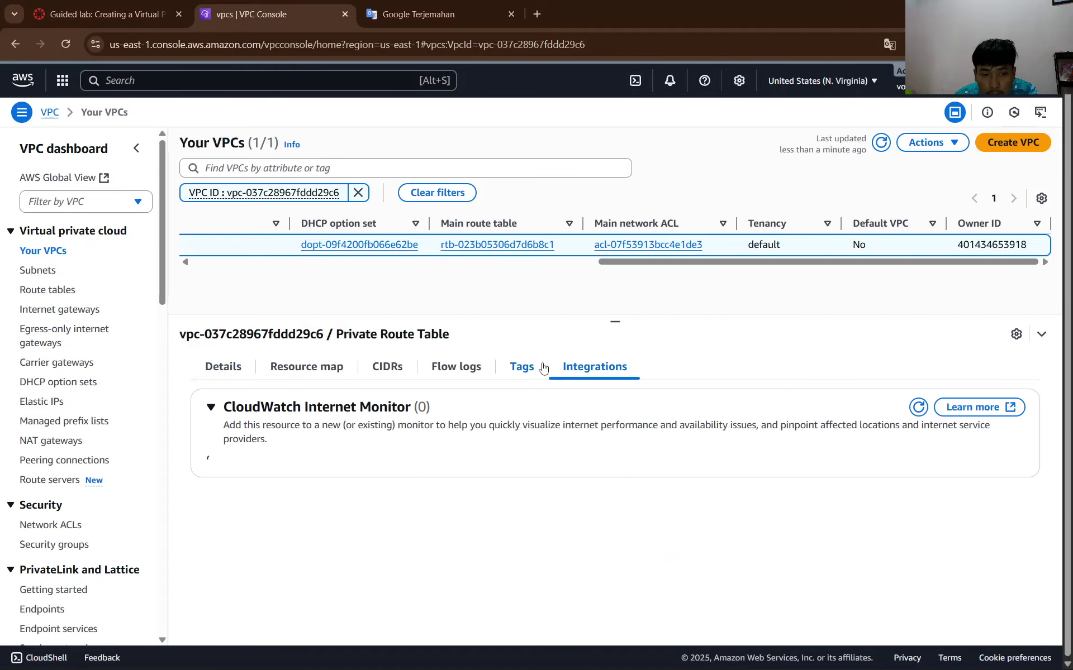
pyautogui.click(524, 367)
pyautogui.click(459, 366)
pyautogui.click(391, 369)
pyautogui.click(321, 366)
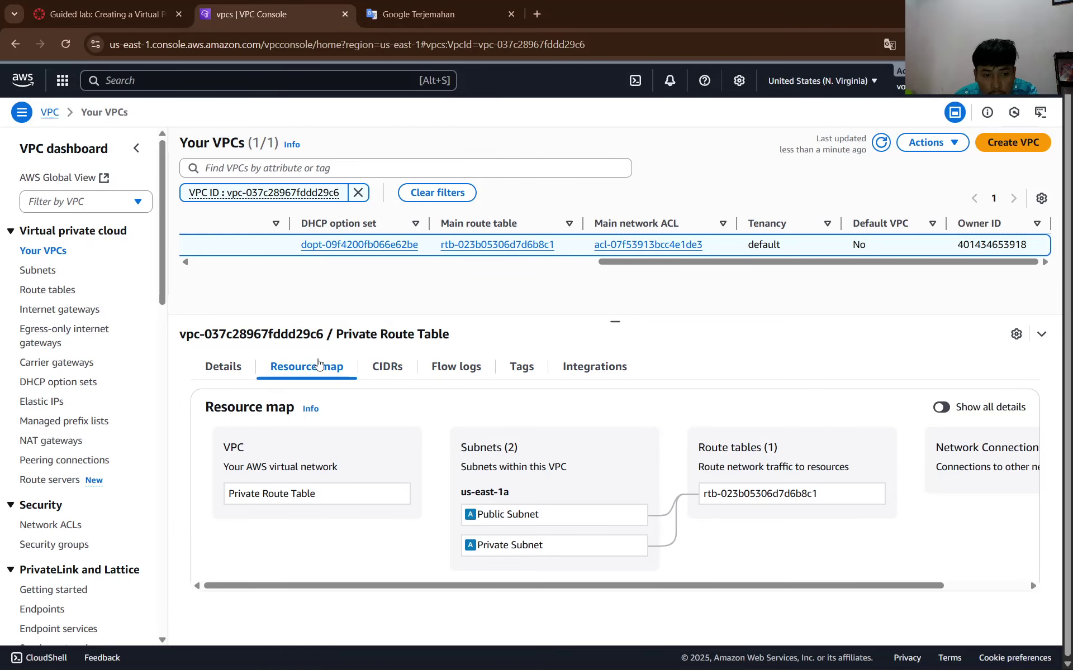
pyautogui.click(245, 367)
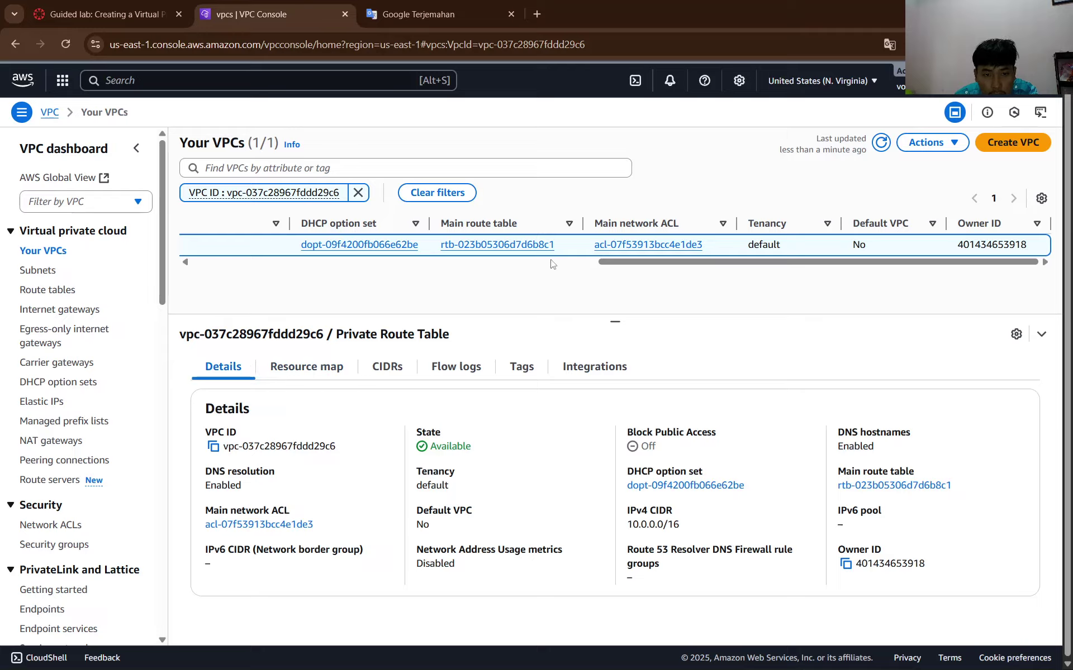
pyautogui.hscroll(-10, 552, 245)
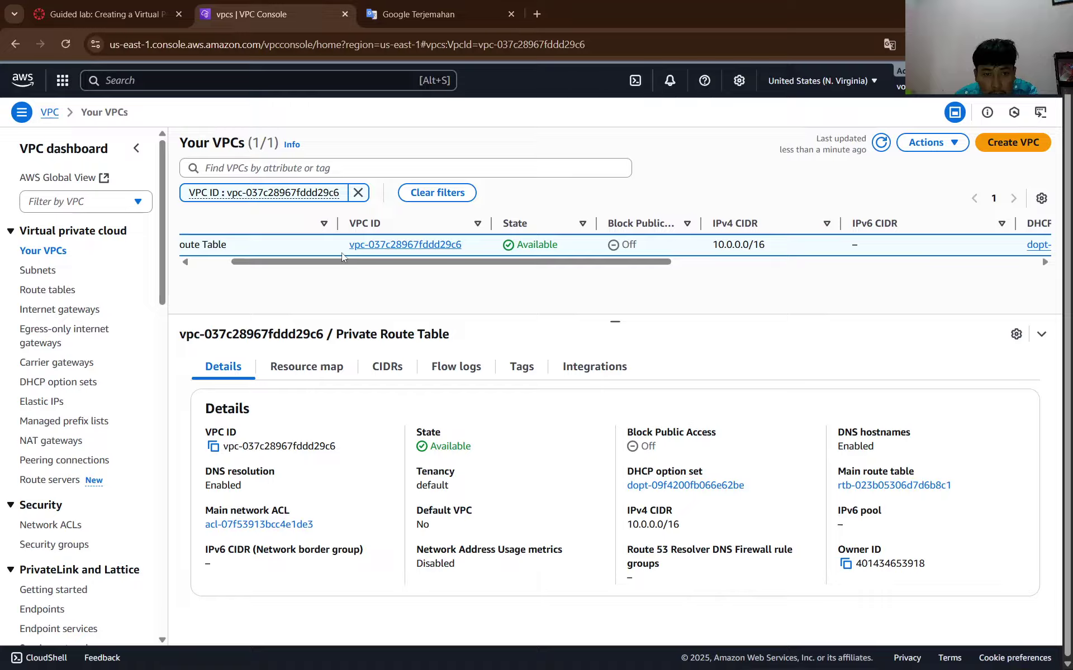
pyautogui.moveTo(337, 259); pyautogui.dragTo(273, 263)
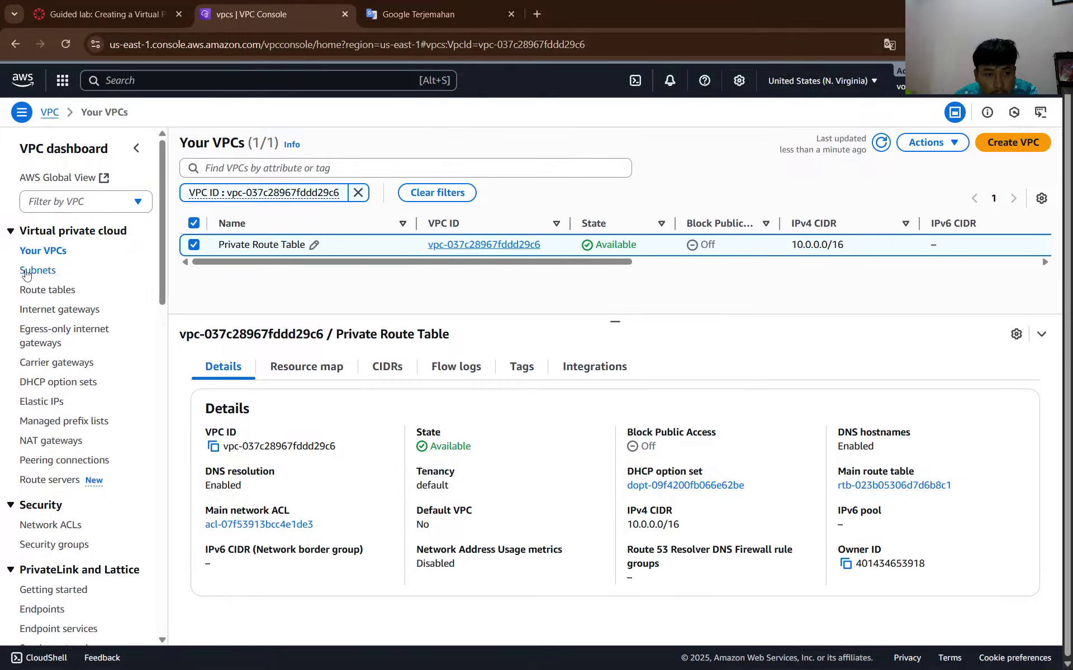
# Open the route tables list and begin a new route table named Public Route Table, copying the name from lab step 37.
pyautogui.click(31, 289)
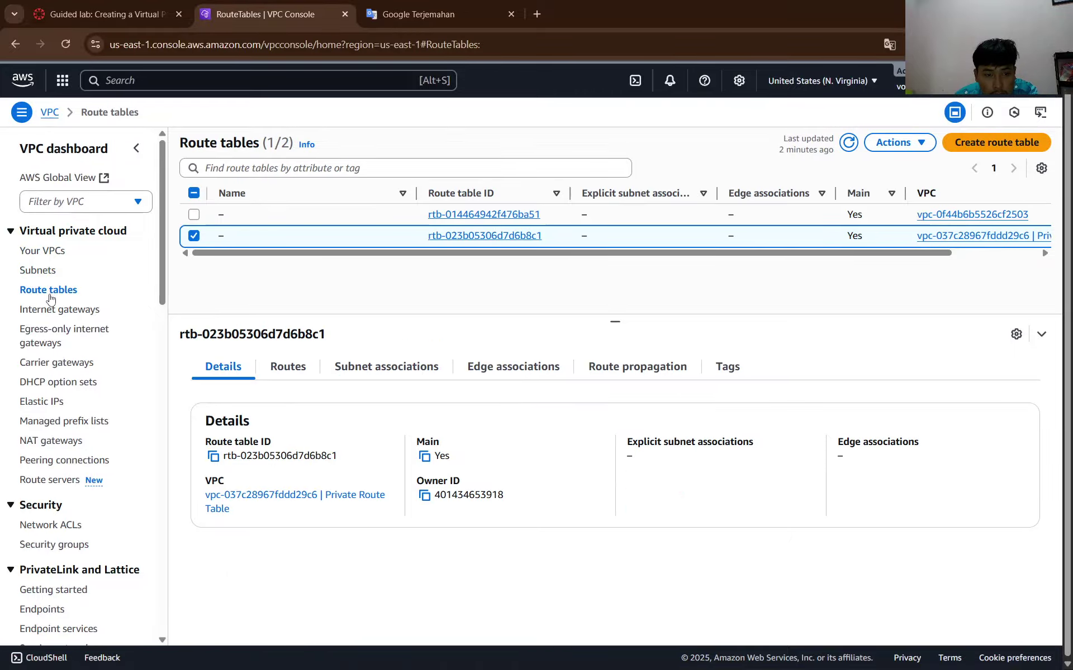
pyautogui.click(106, 14)
pyautogui.scroll(-2, 450, 397)
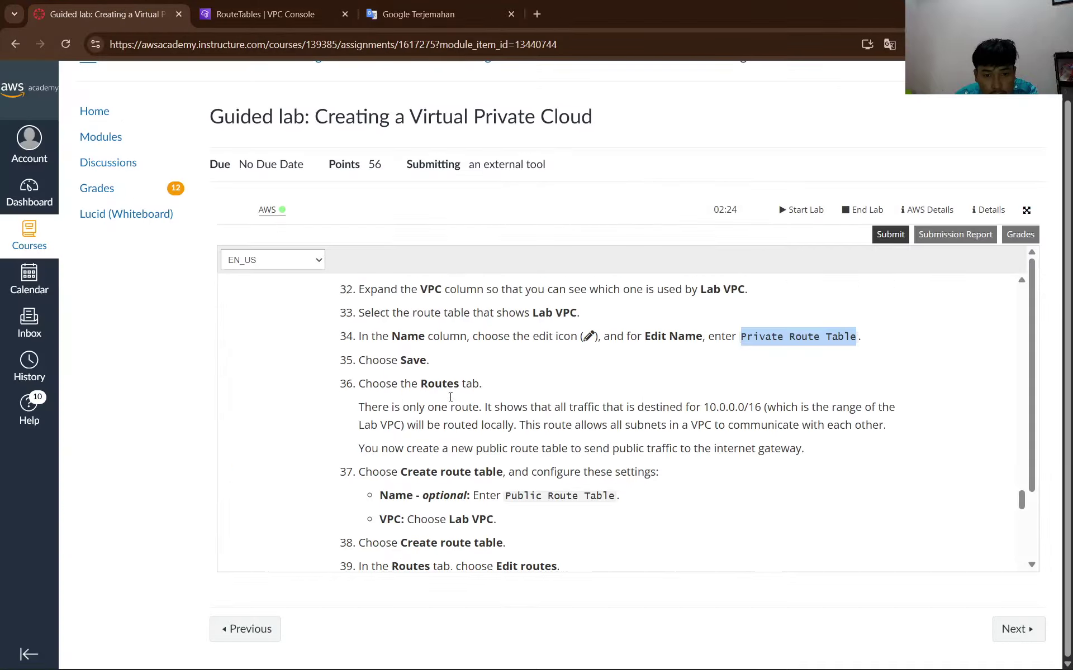
pyautogui.scroll(-3, 450, 398)
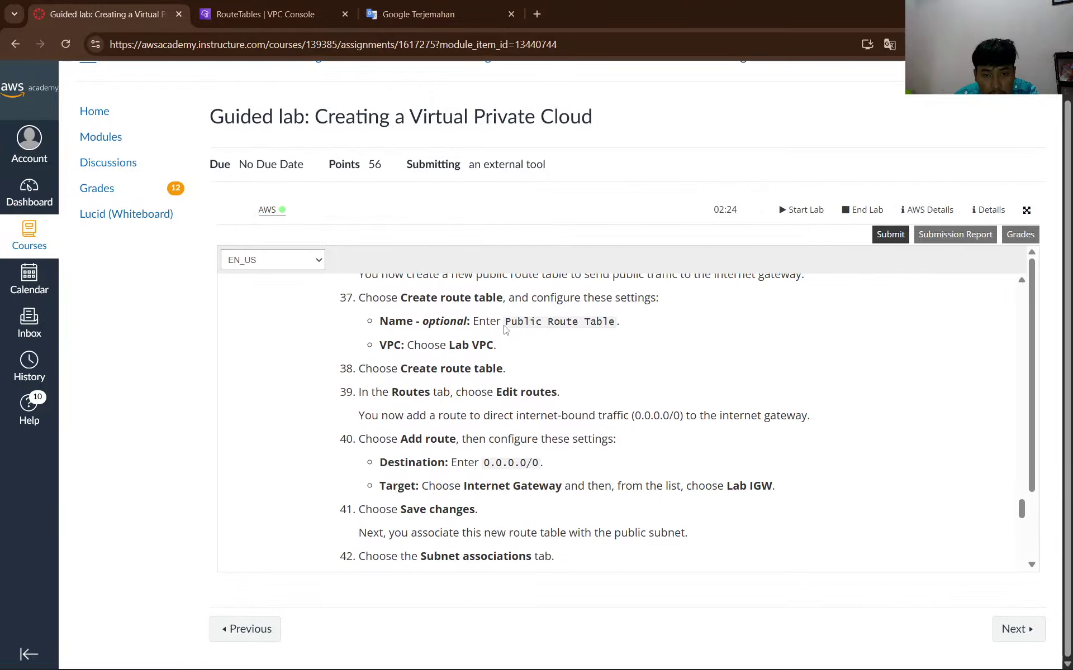
pyautogui.moveTo(519, 318); pyautogui.dragTo(615, 321)
pyautogui.hotkey('ctrl', 'c')
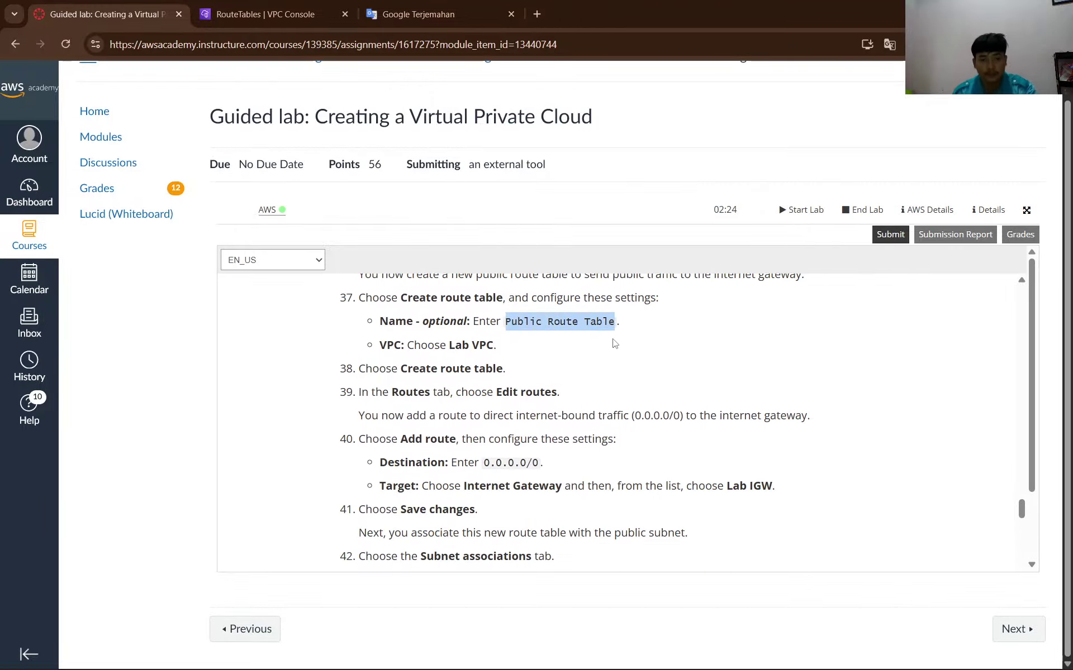
pyautogui.click(265, 14)
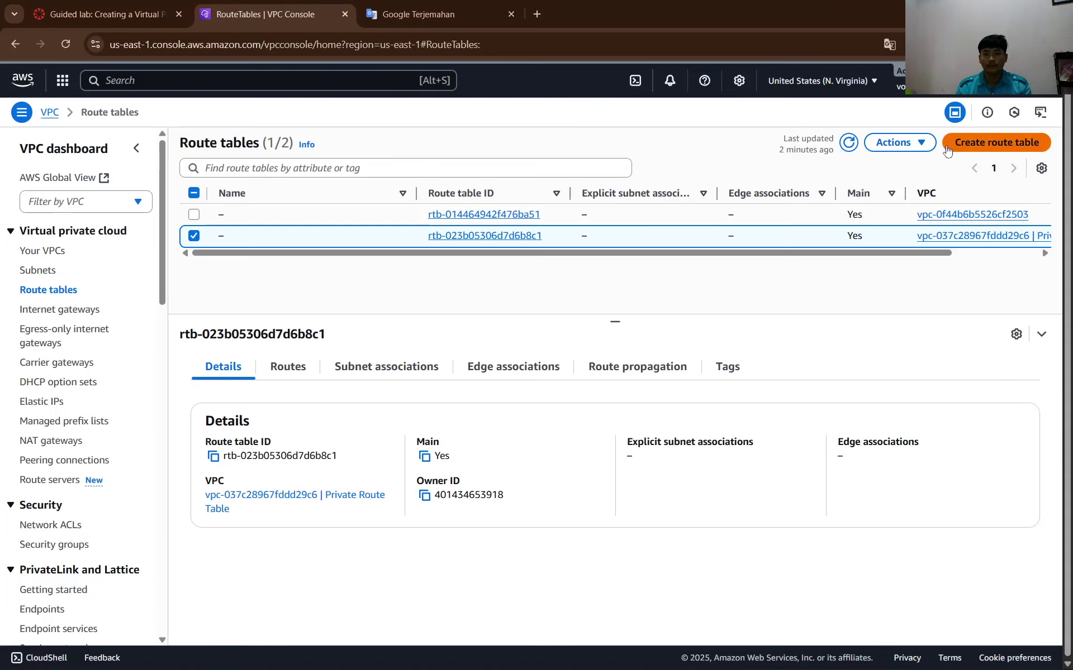
pyautogui.click(1032, 156)
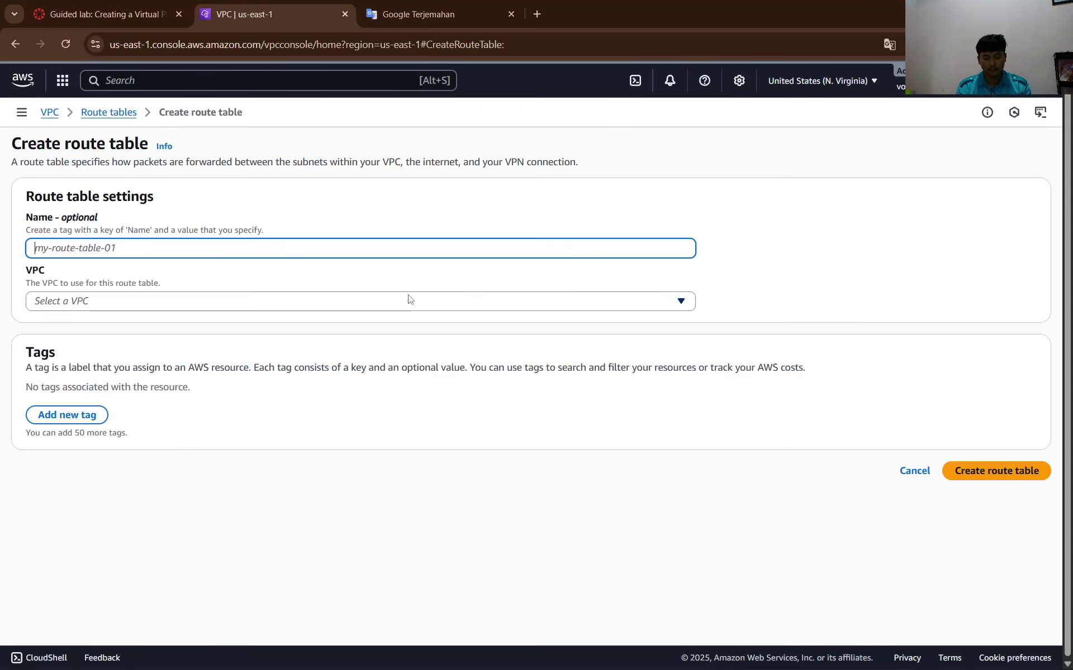
pyautogui.hotkey('ctrl', 'v')
# Compare the VPC choices offered for the new route table with the VPC required in lab step 37.
pyautogui.click(100, 14)
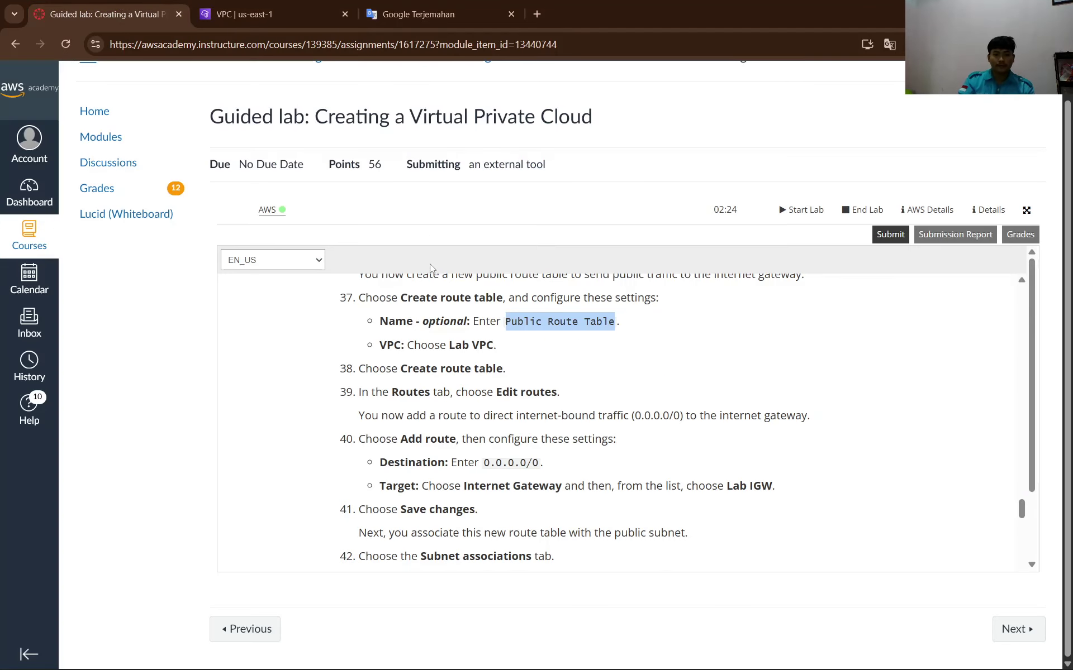
pyautogui.click(278, 14)
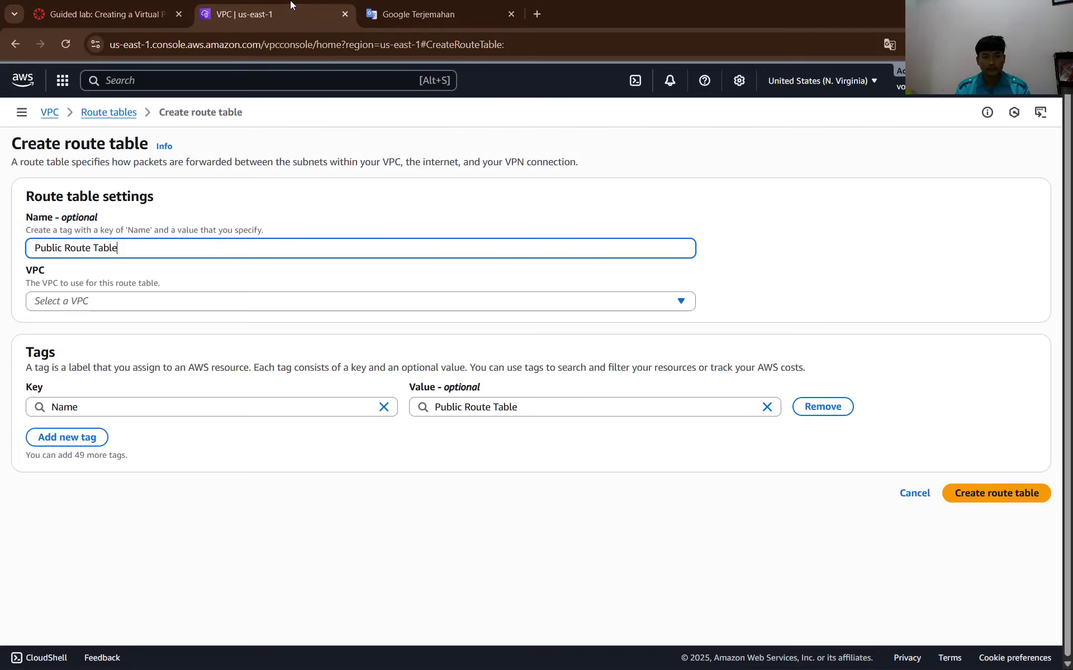
pyautogui.click(177, 301)
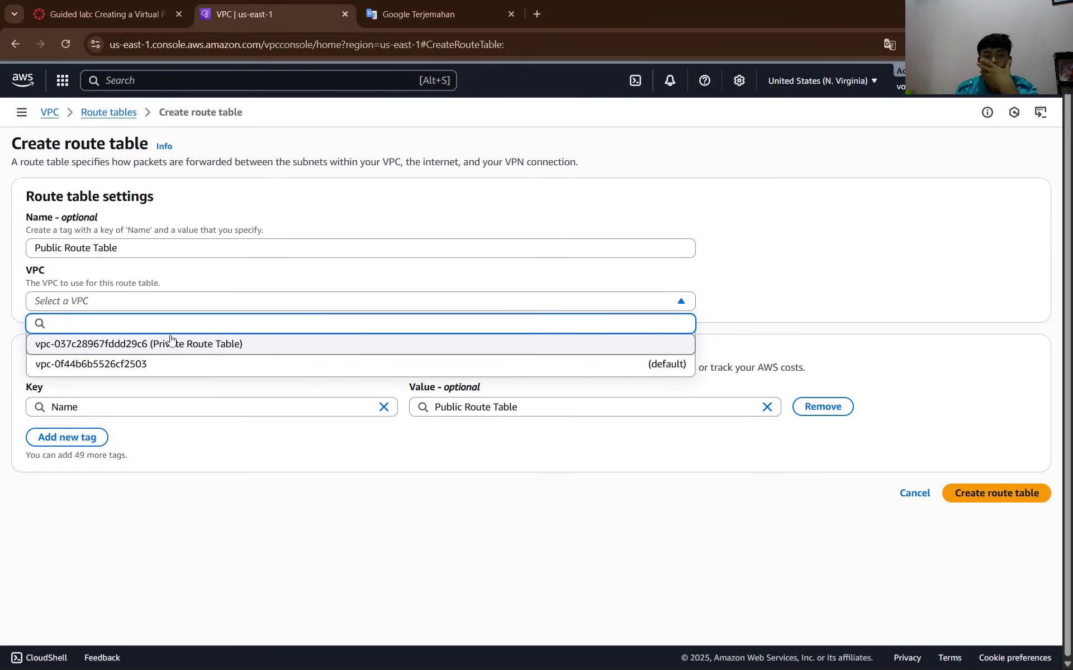
pyautogui.click(100, 14)
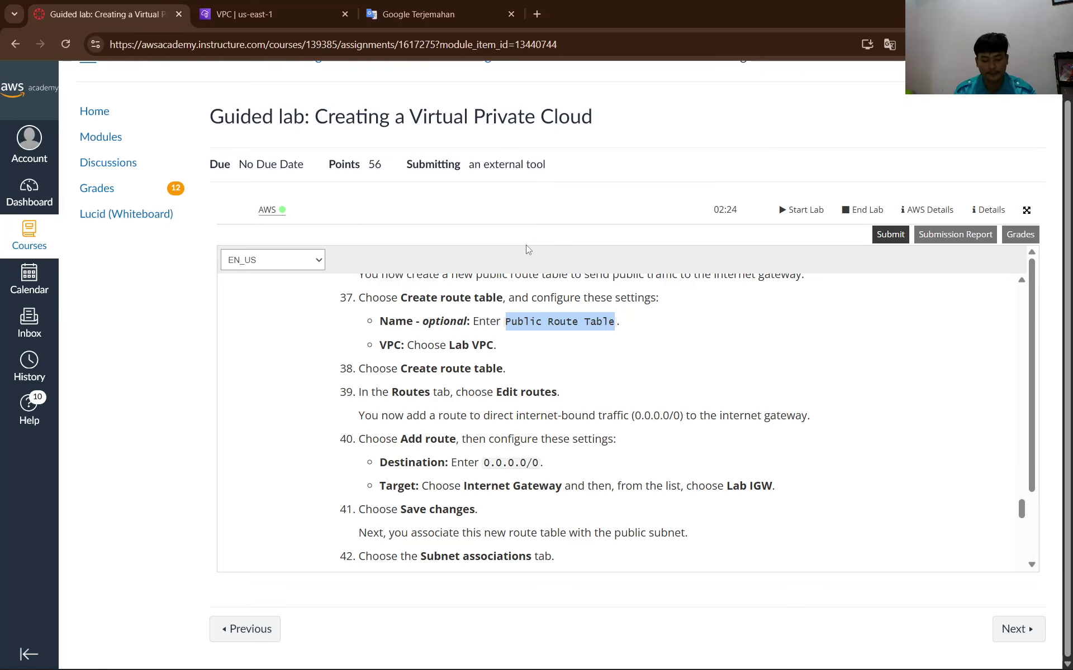
pyautogui.hotkey('alt', 'Tab')
pyautogui.click(680, 309)
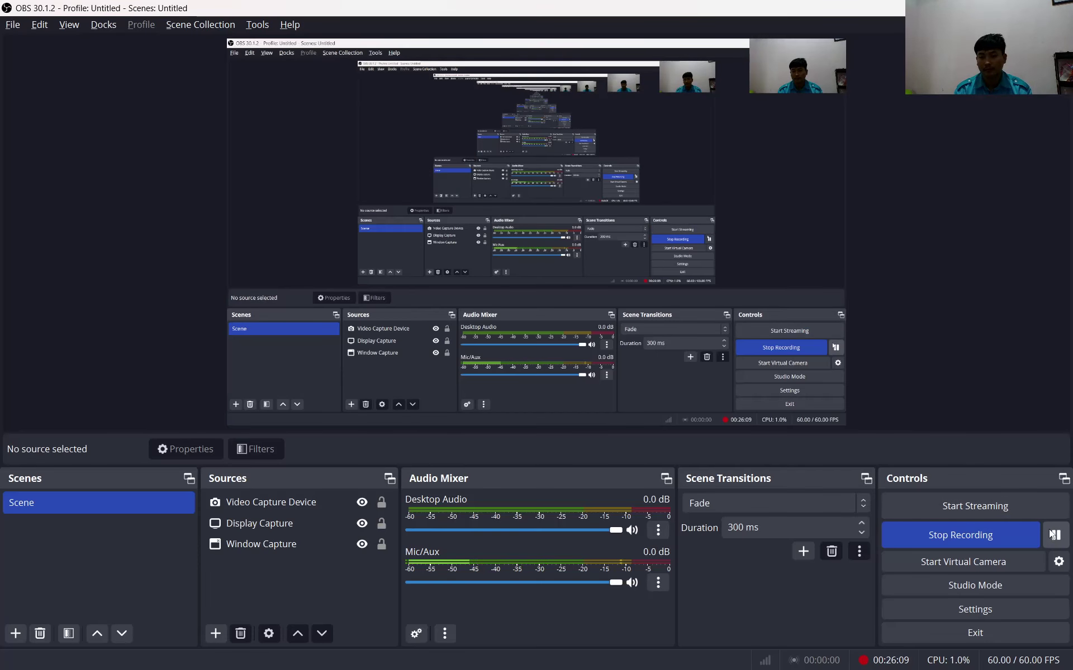
pyautogui.hotkey('alt', 'Tab')
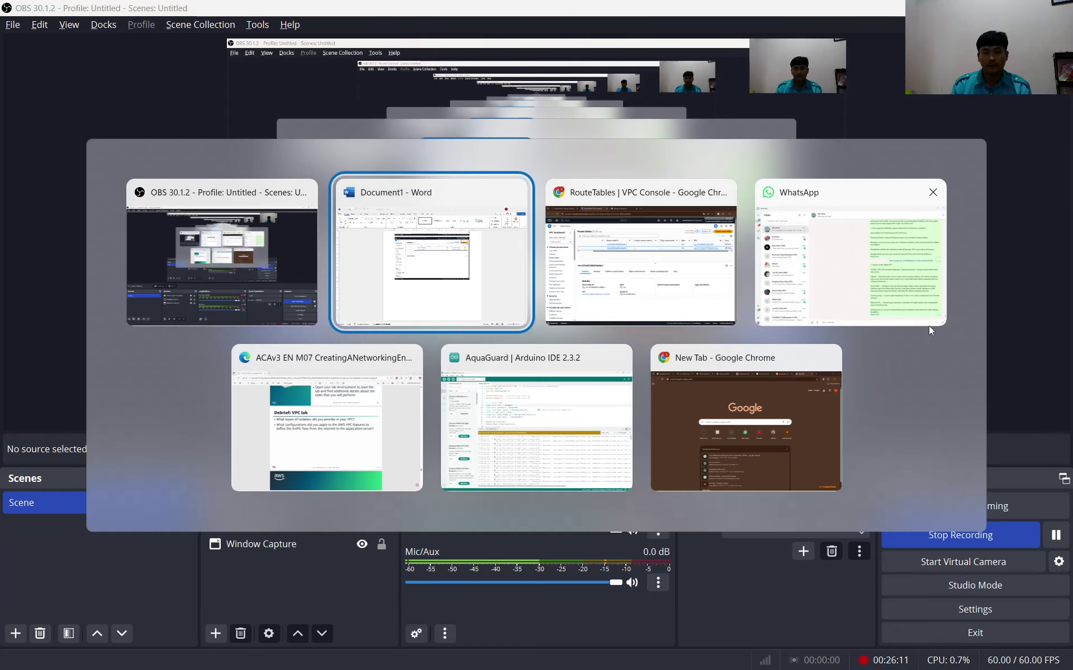
pyautogui.hotkey('alt', 'Tab')
pyautogui.press('Tab')
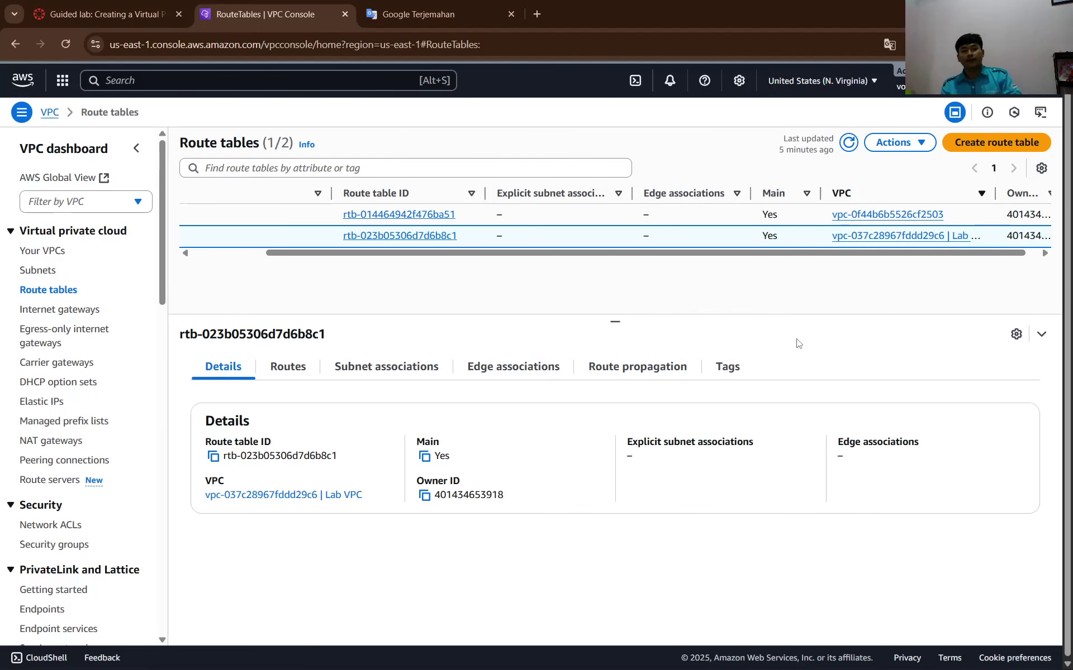
# Name the route table that belongs to Lab VPC "Private Route Table", copying the name from lab step 34.
pyautogui.click(152, 7)
pyautogui.scroll(4, 554, 436)
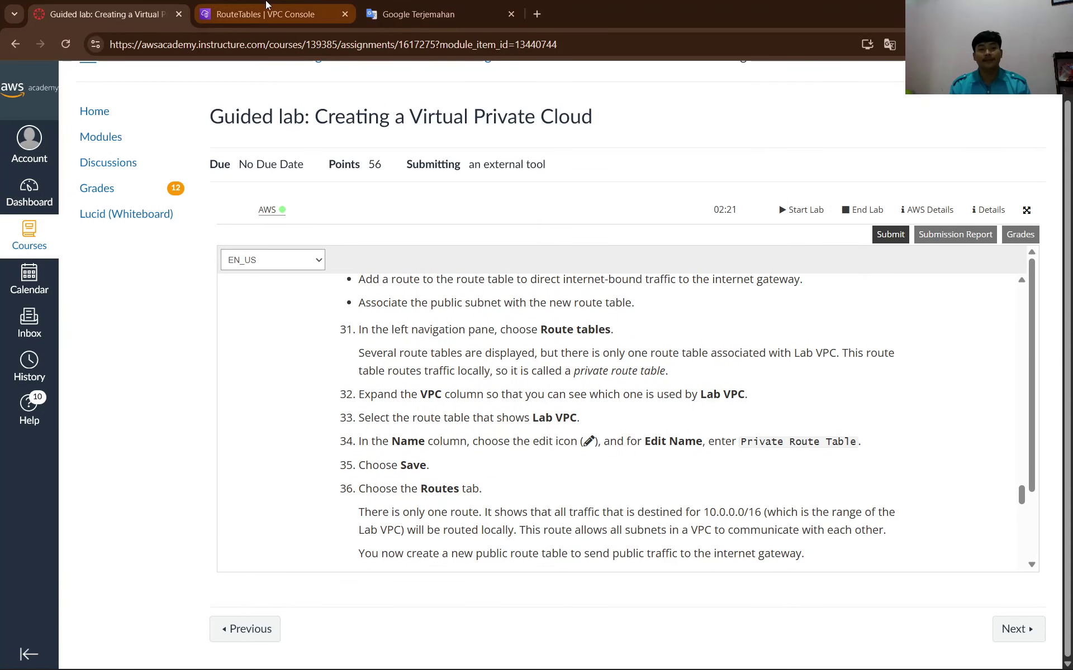
pyautogui.click(260, 8)
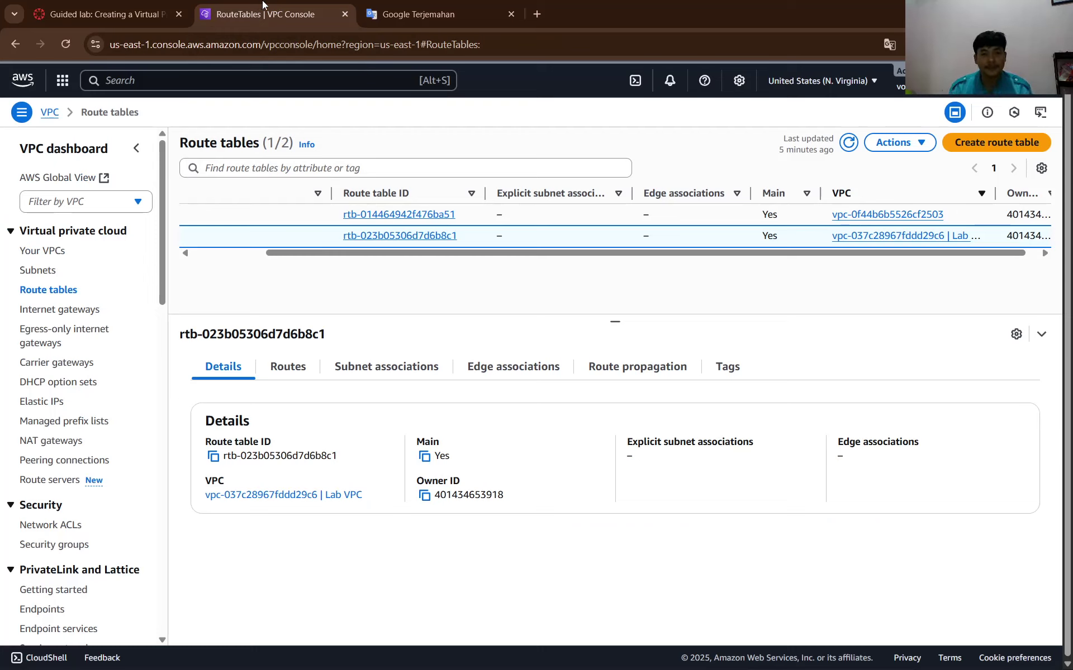
pyautogui.moveTo(324, 252); pyautogui.dragTo(250, 252)
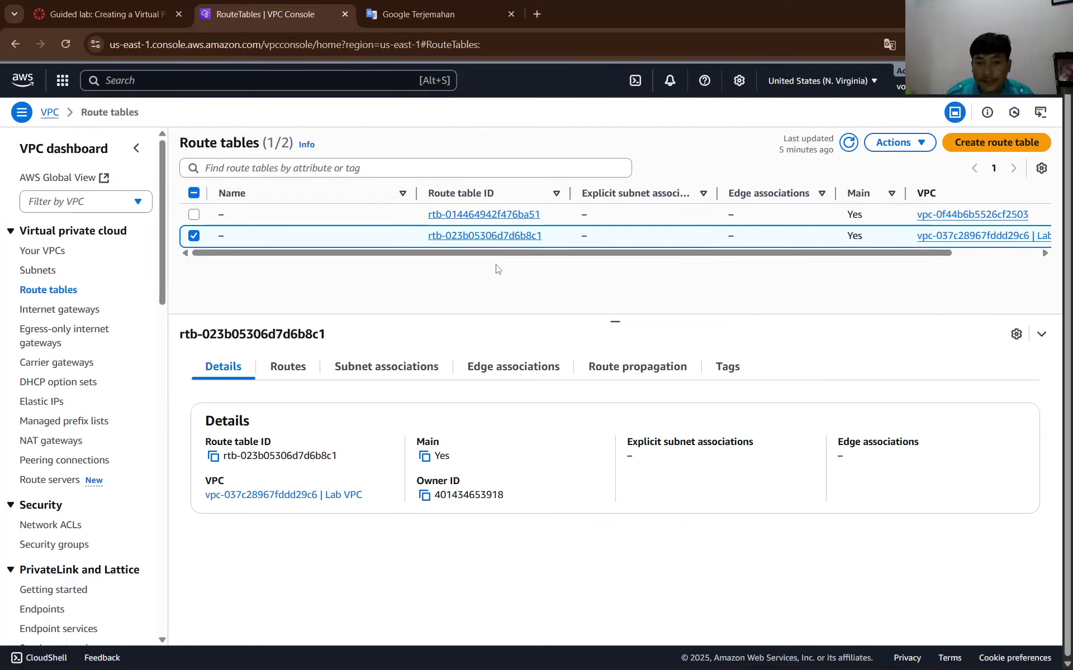
pyautogui.moveTo(501, 254)
pyautogui.mouseDown()
pyautogui.moveTo(533, 242)
pyautogui.moveTo(491, 242)
pyautogui.mouseUp()
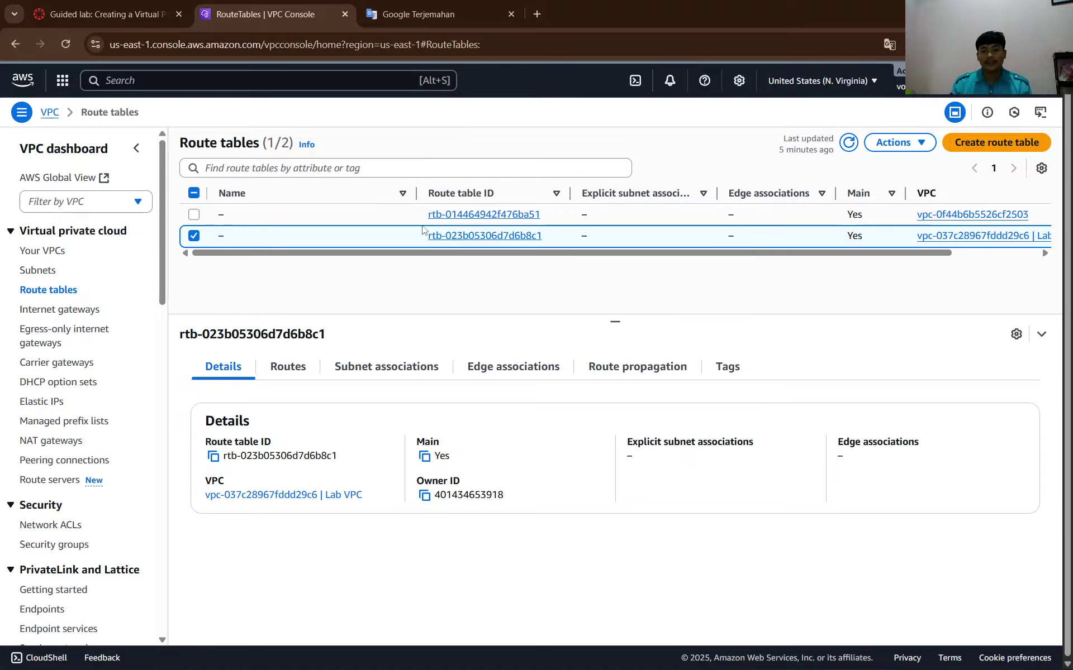
pyautogui.click(231, 237)
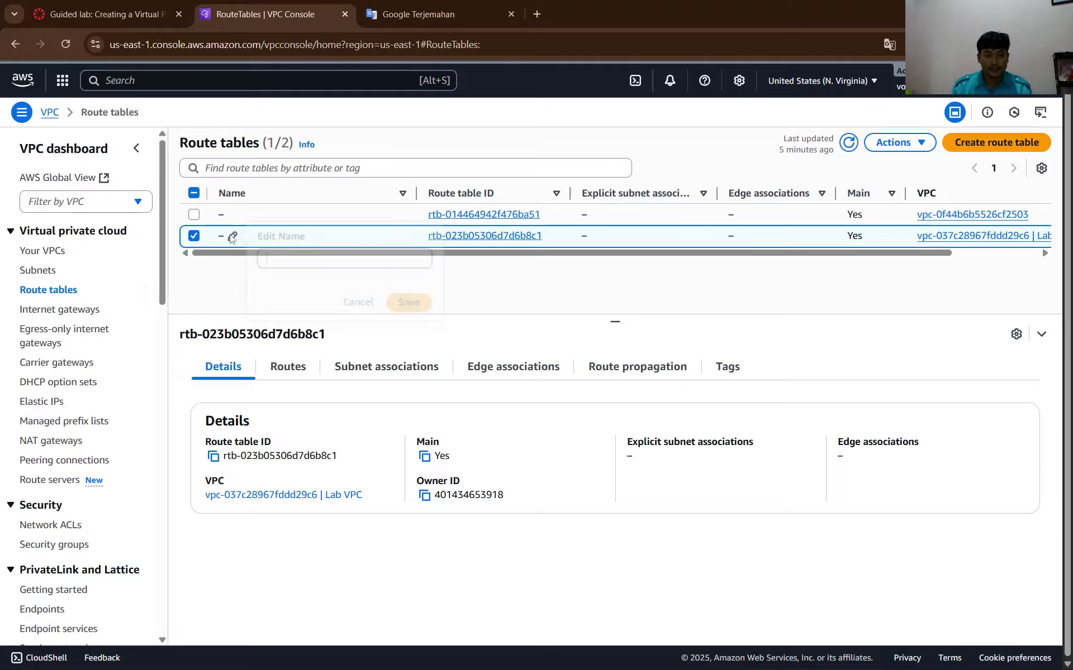
pyautogui.click(106, 14)
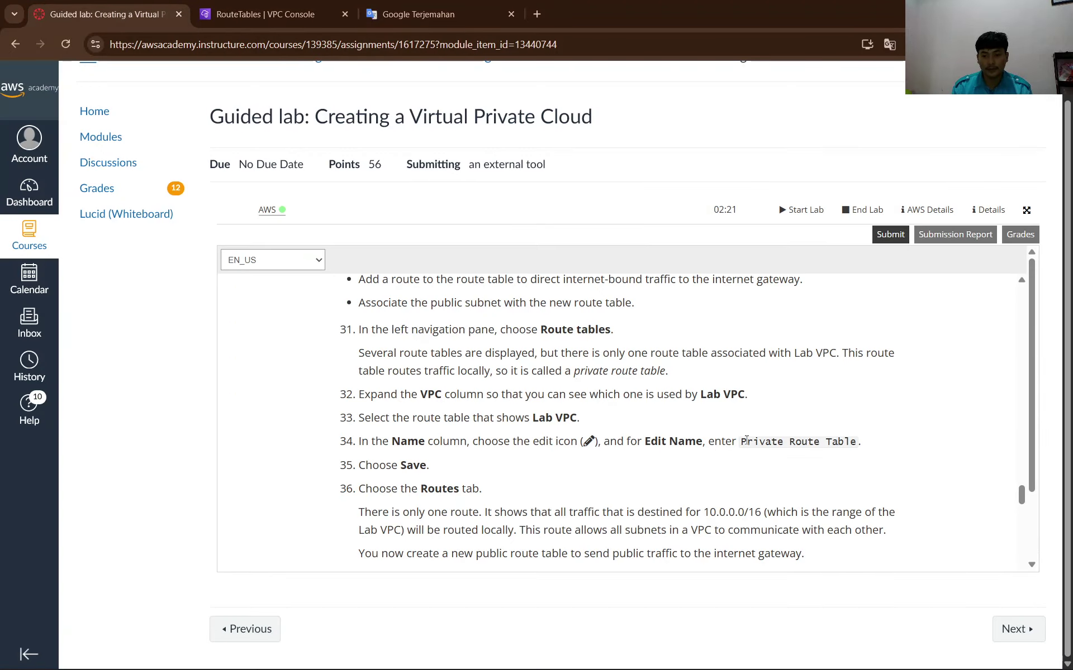
pyautogui.moveTo(742, 443); pyautogui.dragTo(846, 439)
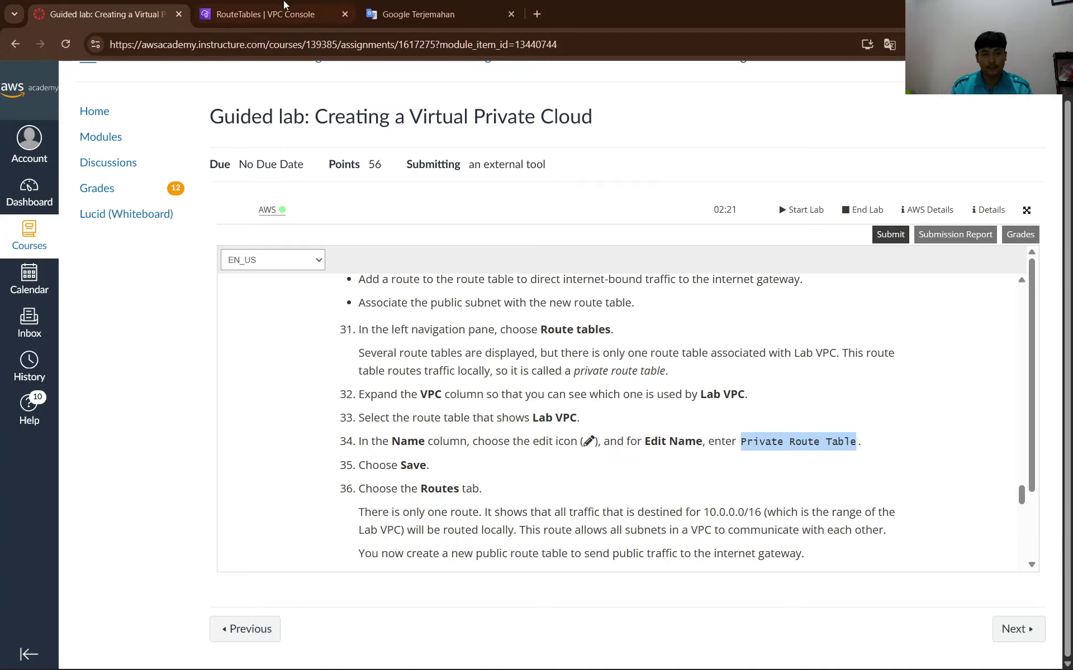
pyautogui.click(279, 14)
pyautogui.write('Private Route Table')
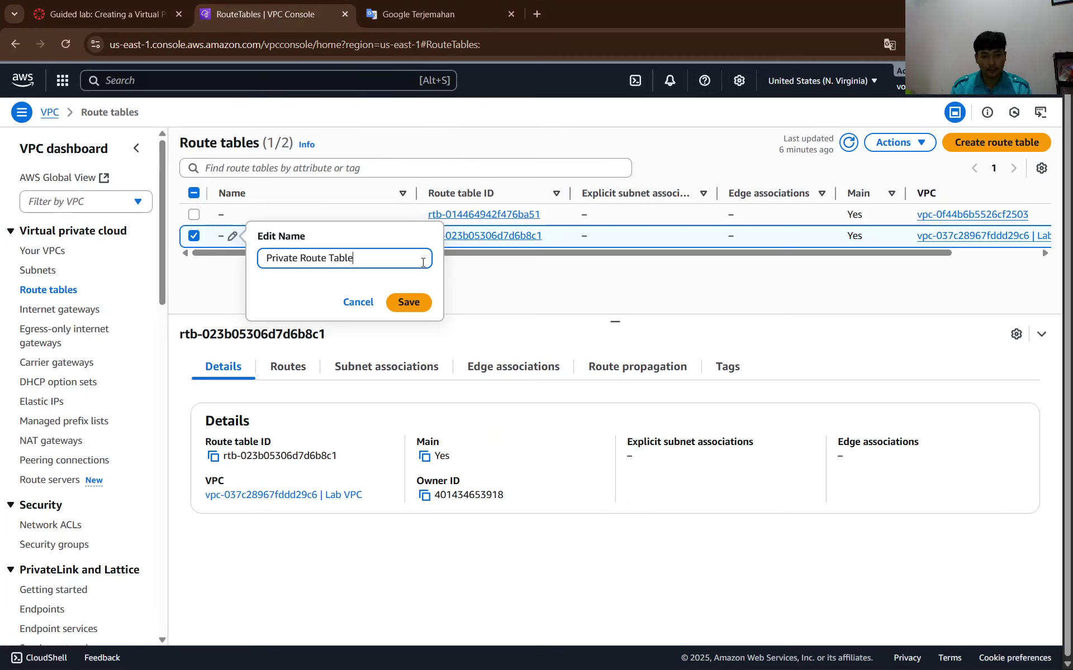
pyautogui.click(408, 302)
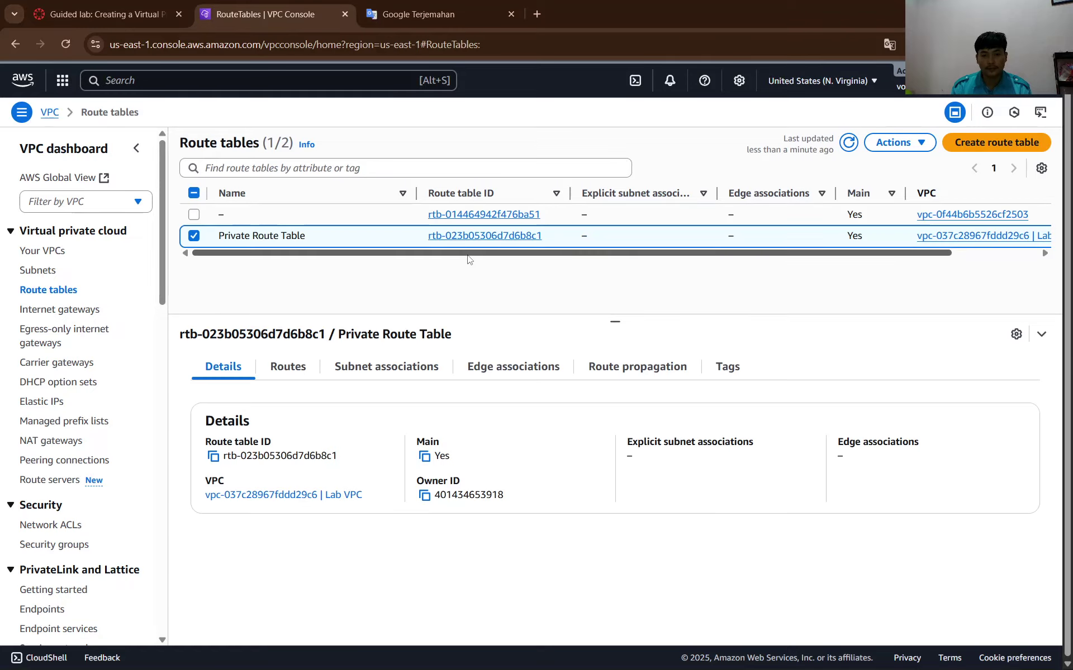
# Check the Private Route Table's VPC and routes against the description in lab step 36.
pyautogui.hscroll(2, 465, 260)
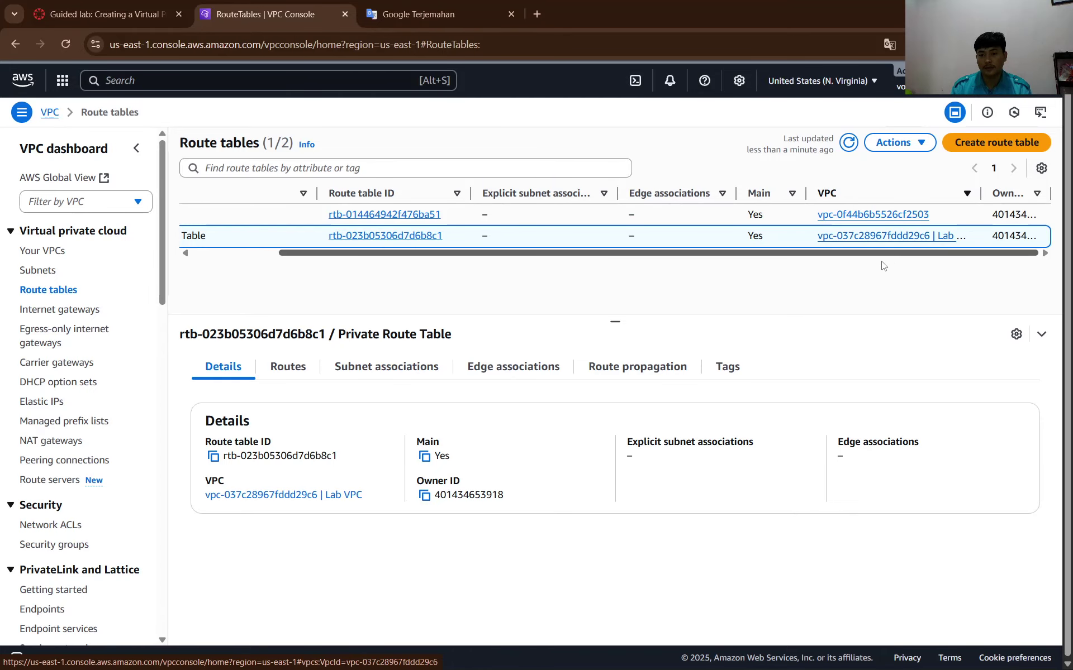
pyautogui.hscroll(-2, 824, 260)
pyautogui.click(288, 366)
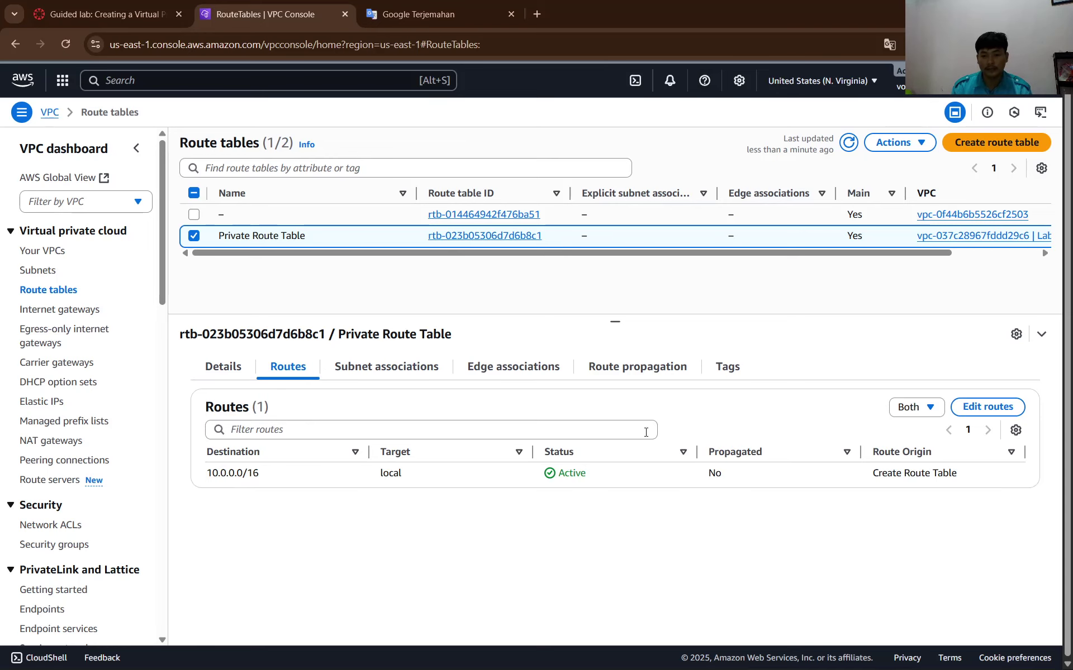
pyautogui.click(107, 14)
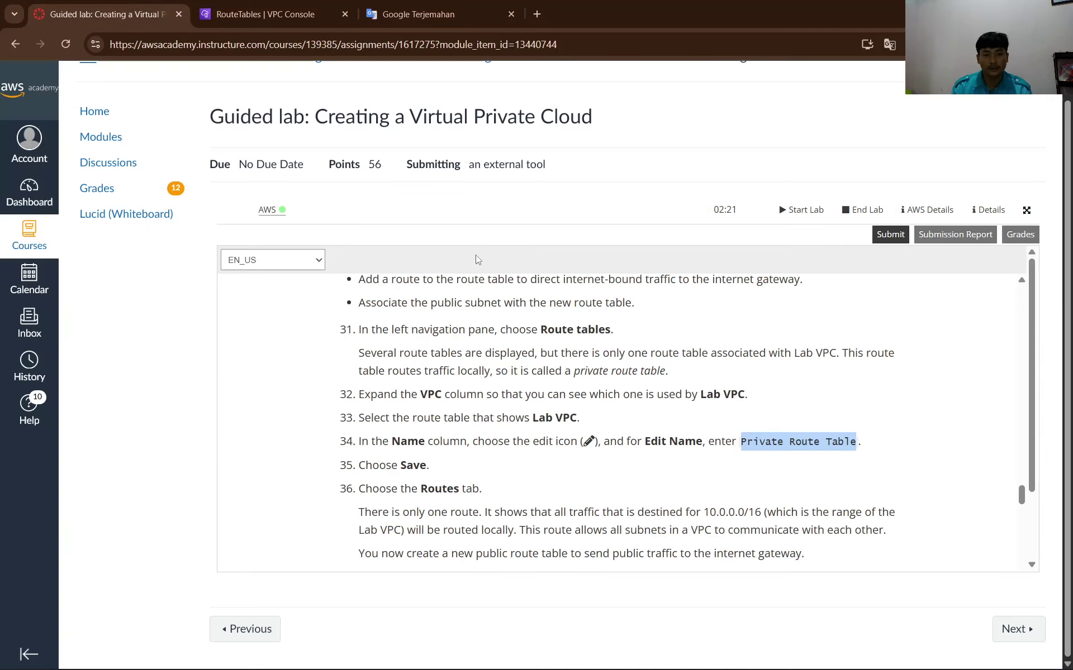
pyautogui.scroll(-1, 397, 389)
pyautogui.scroll(-1, 396, 389)
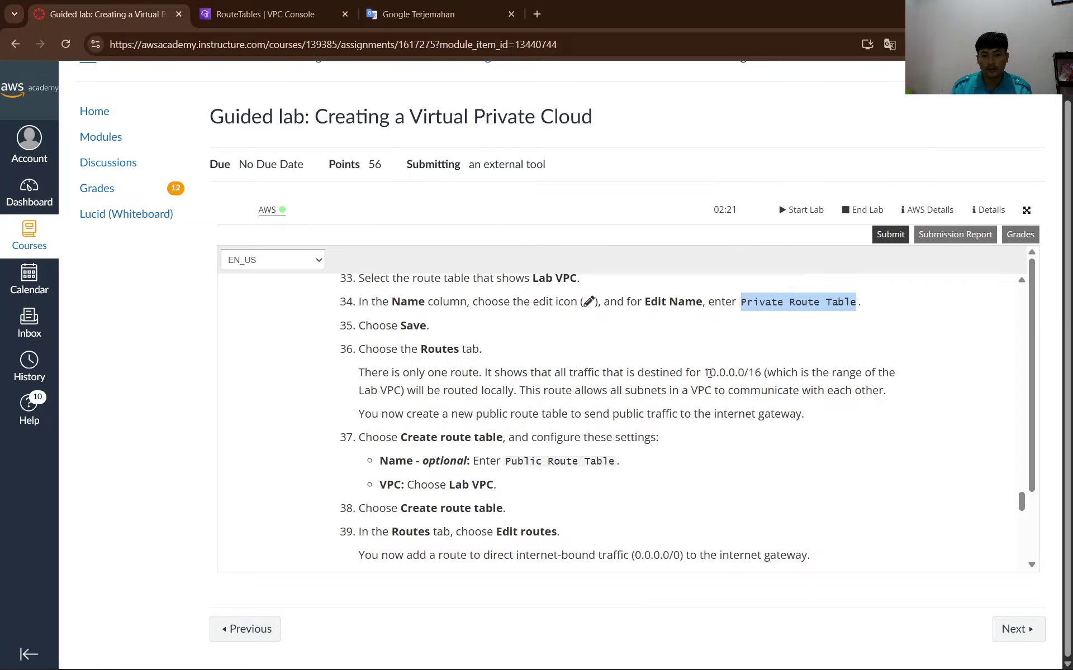
pyautogui.click(274, 14)
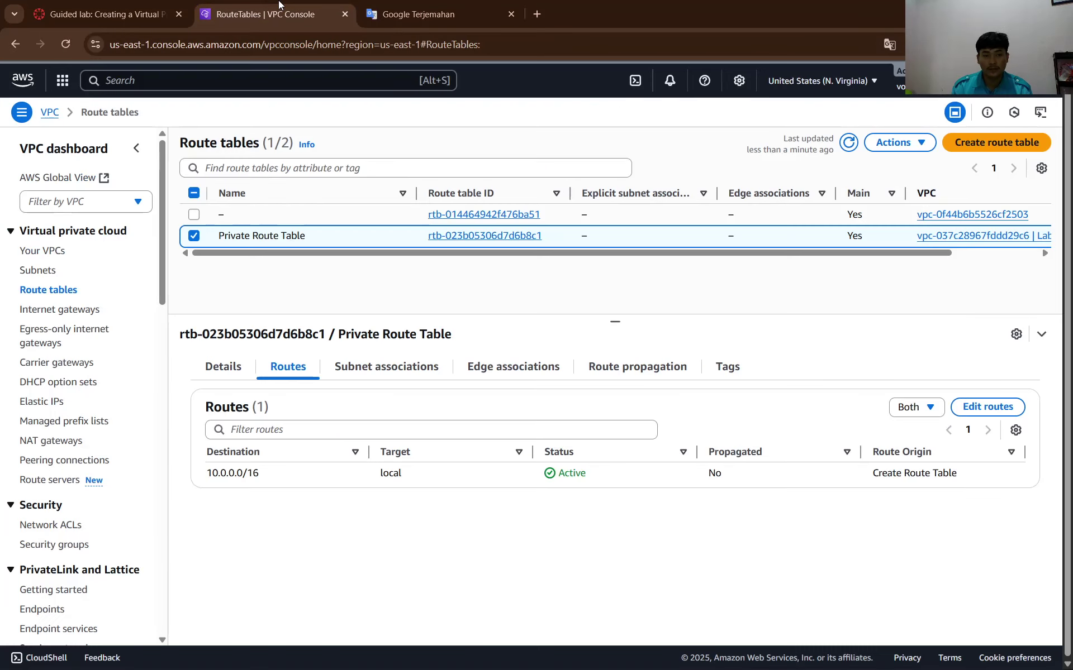
pyautogui.click(143, 14)
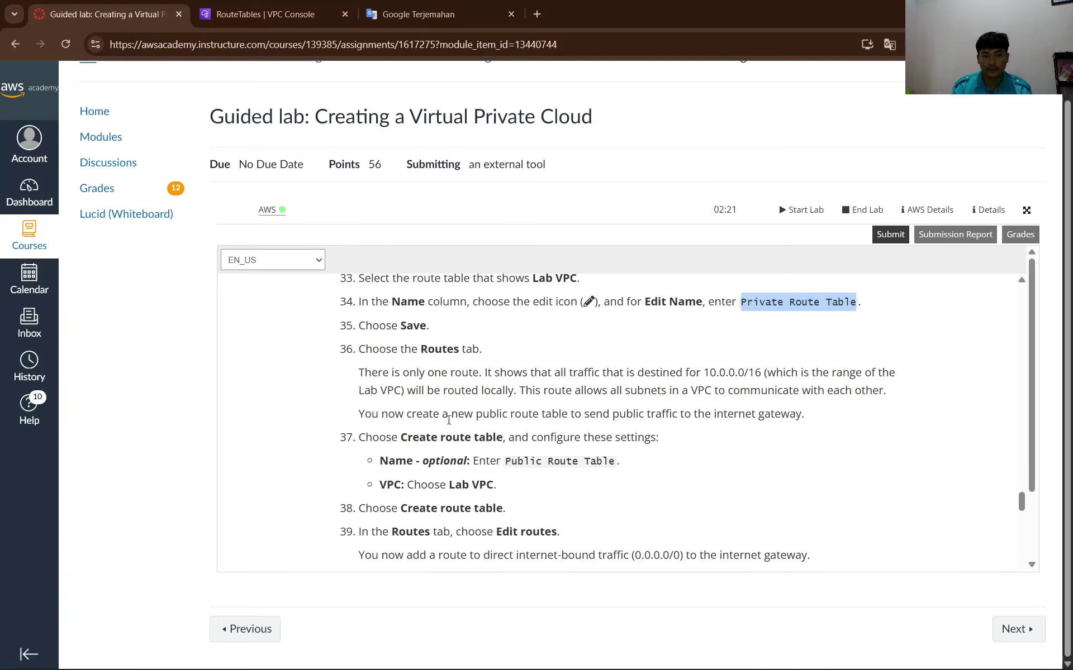
# Start a new route table named Public Route Table in Lab VPC, copying the name from lab step 37.
pyautogui.scroll(-2, 469, 428)
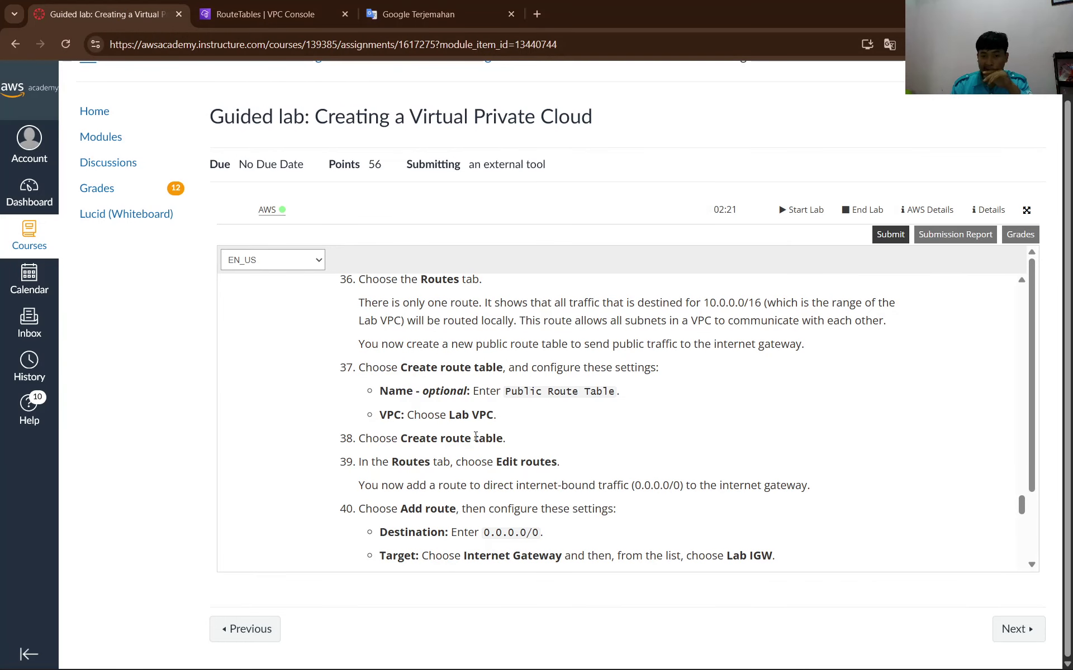
pyautogui.moveTo(505, 391); pyautogui.dragTo(617, 390)
pyautogui.hotkey('ctrl', 'c')
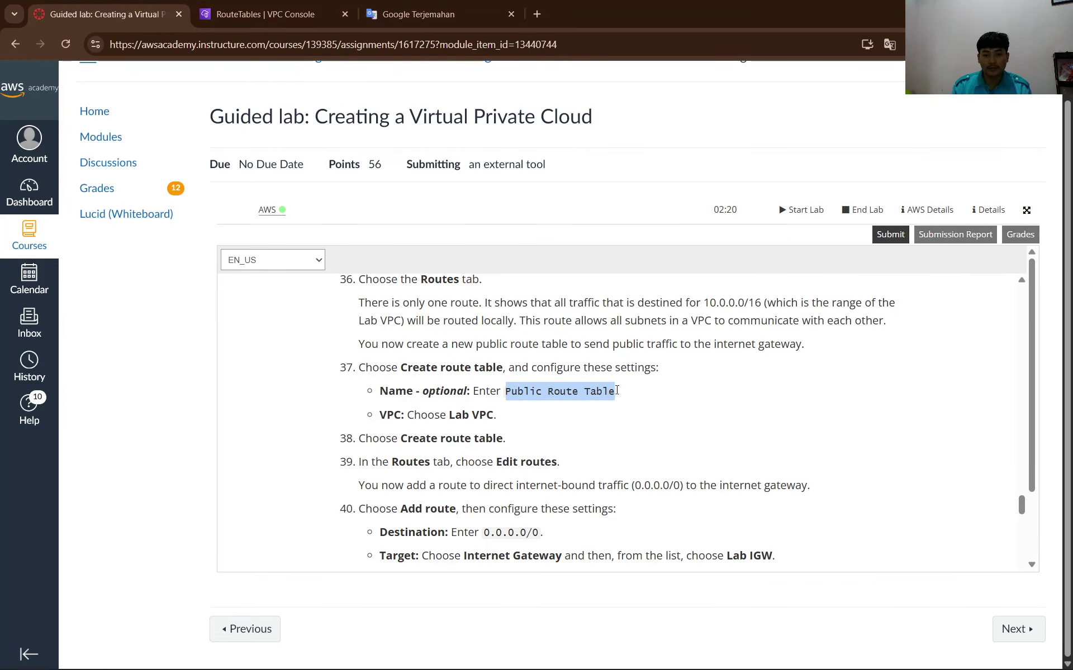
pyautogui.click(266, 14)
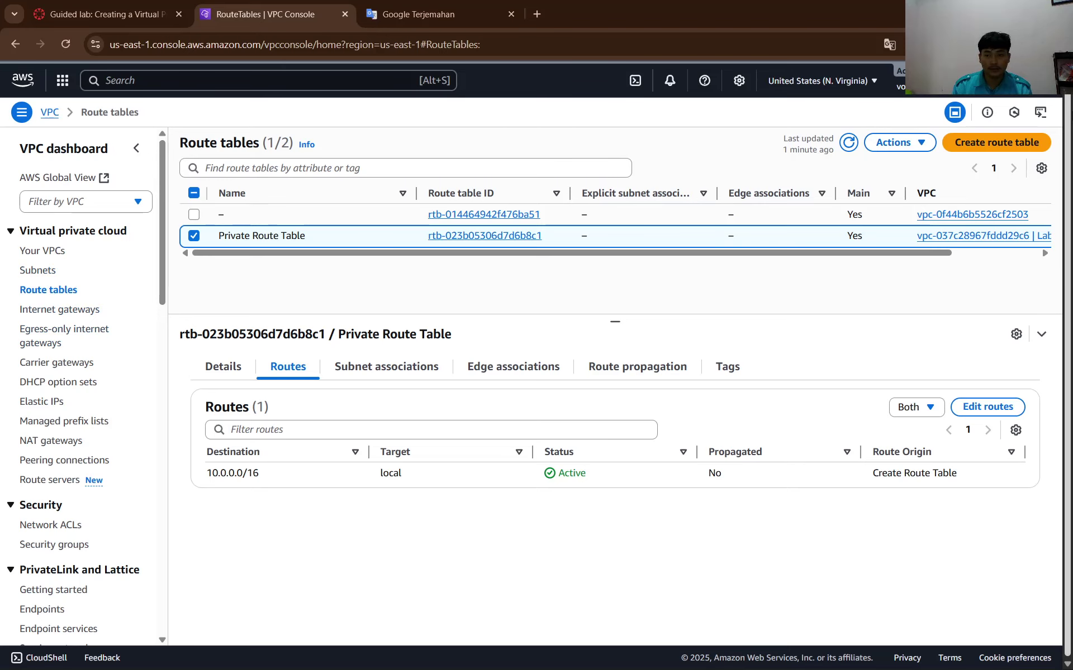
pyautogui.click(1003, 142)
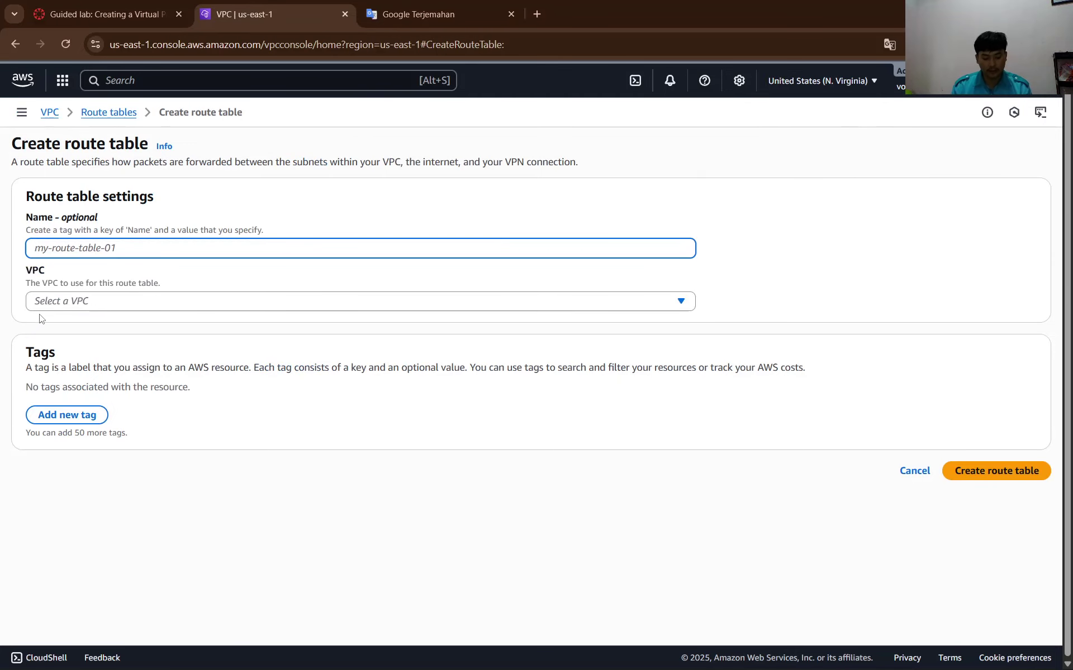
pyautogui.hotkey('ctrl', 'v')
pyautogui.click(61, 301)
pyautogui.click(97, 345)
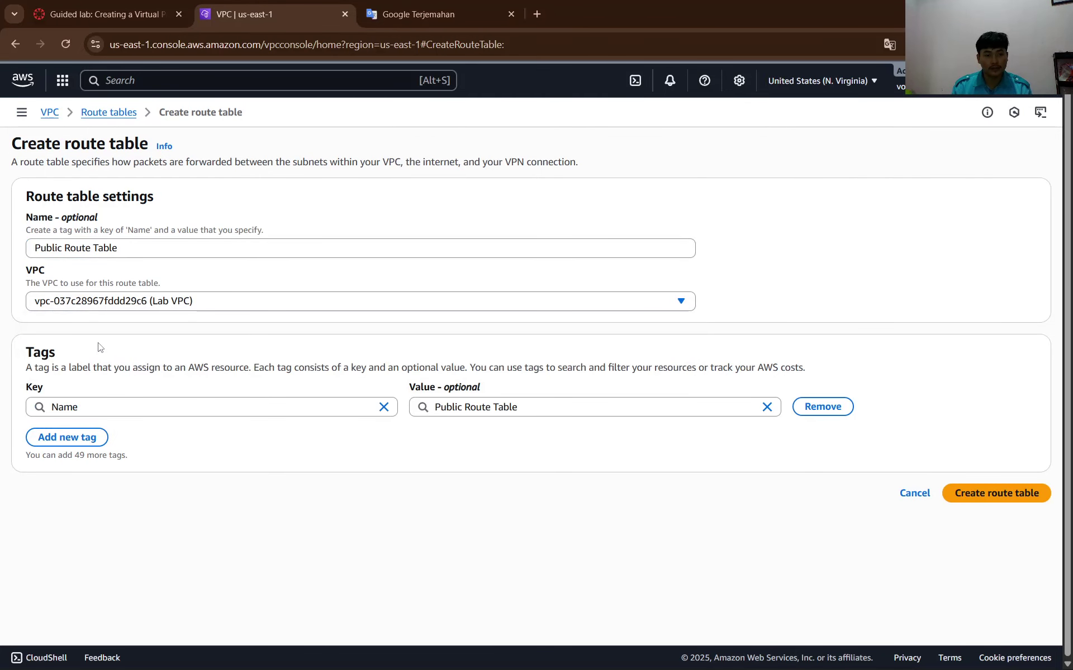
# Check the form against lab steps 37 and 38, then capture a screenshot of it and paste it into the Word document.
pyautogui.click(103, 14)
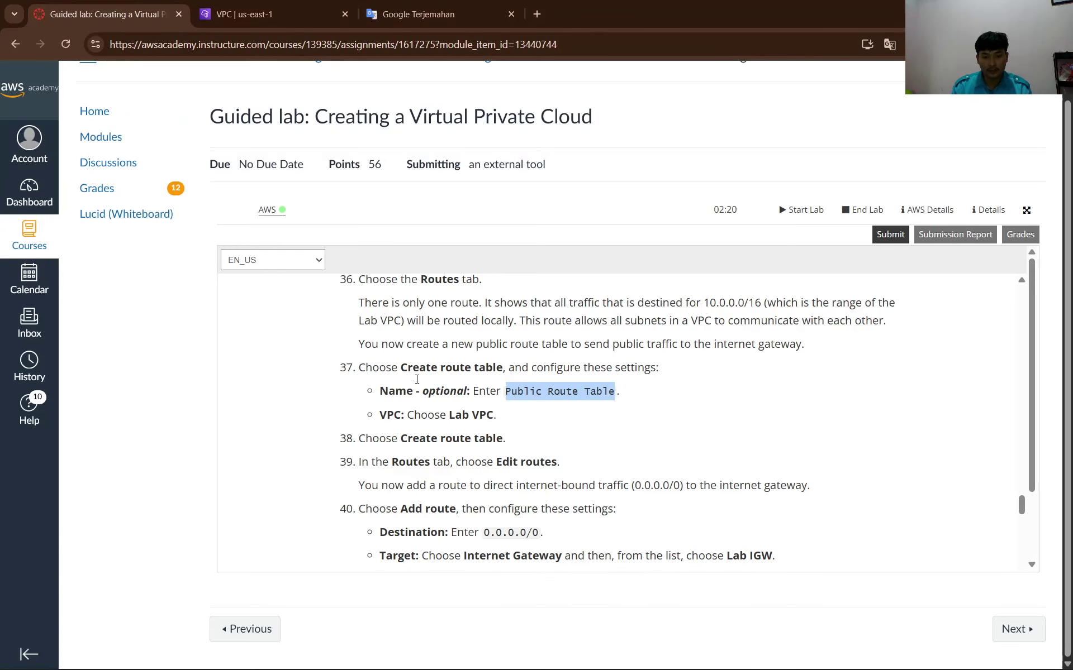
pyautogui.scroll(-1, 402, 440)
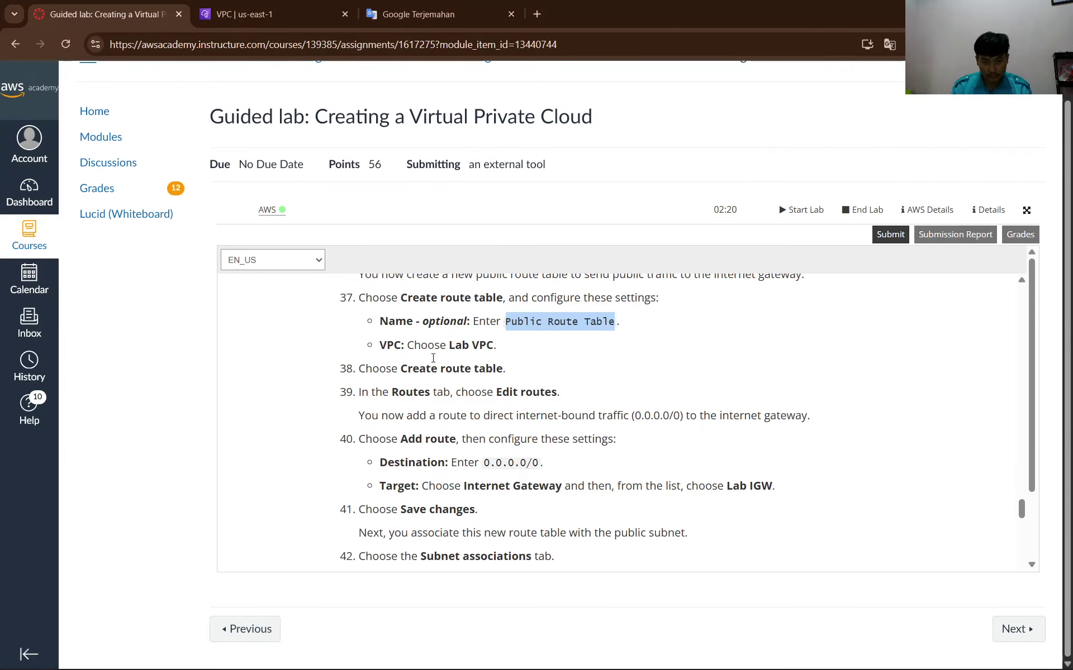
pyautogui.click(274, 14)
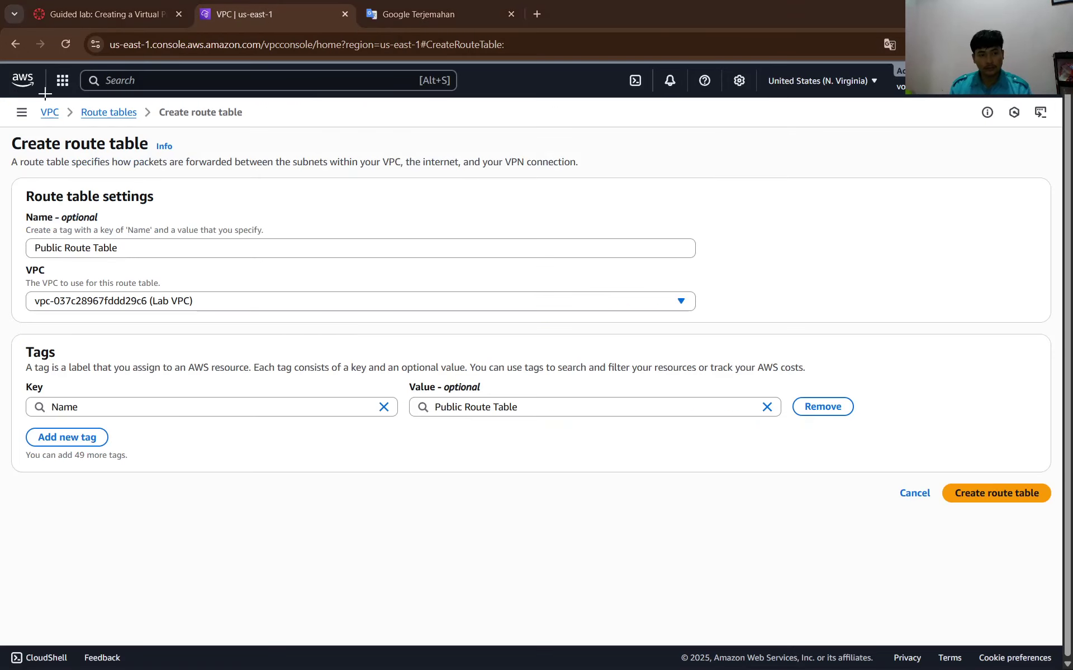
pyautogui.press('super+shift+s')
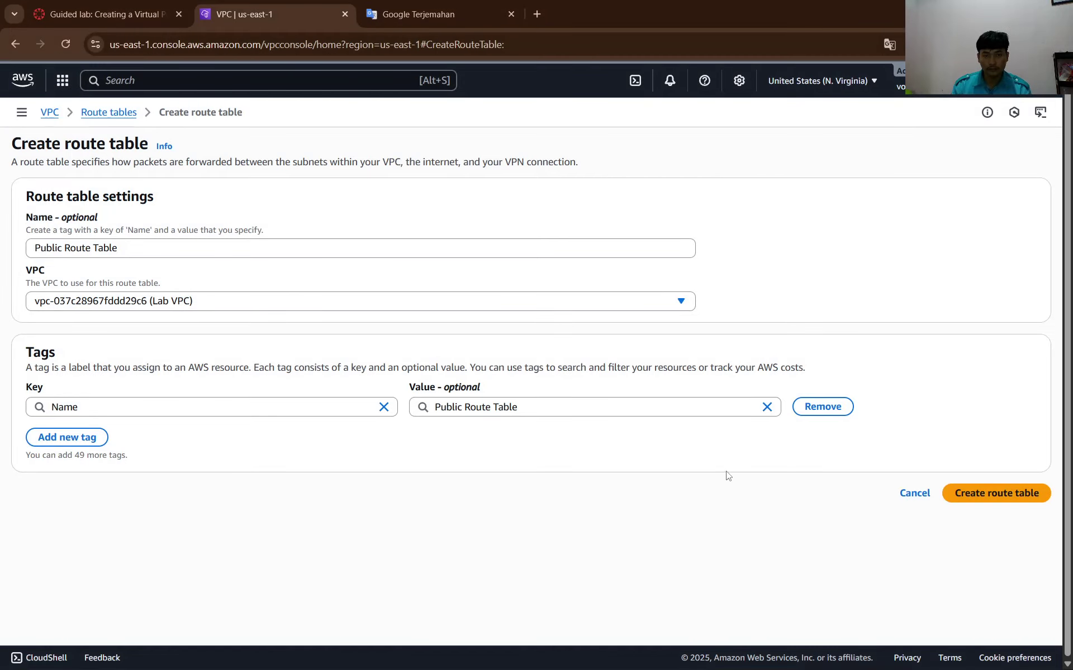
pyautogui.hotkey('alt', 'Tab')
pyautogui.hotkey('ctrl', 'v')
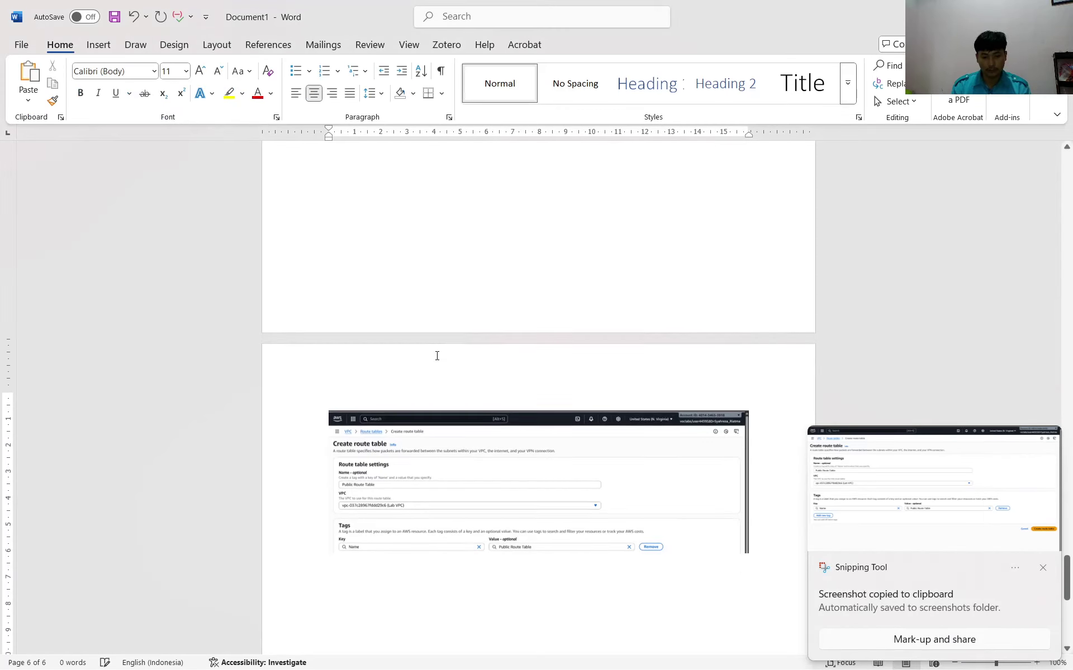
# Return to the AWS console, dismiss the screenshot notification and create the Public Route Table.
pyautogui.hotkey('alt', 'Tab')
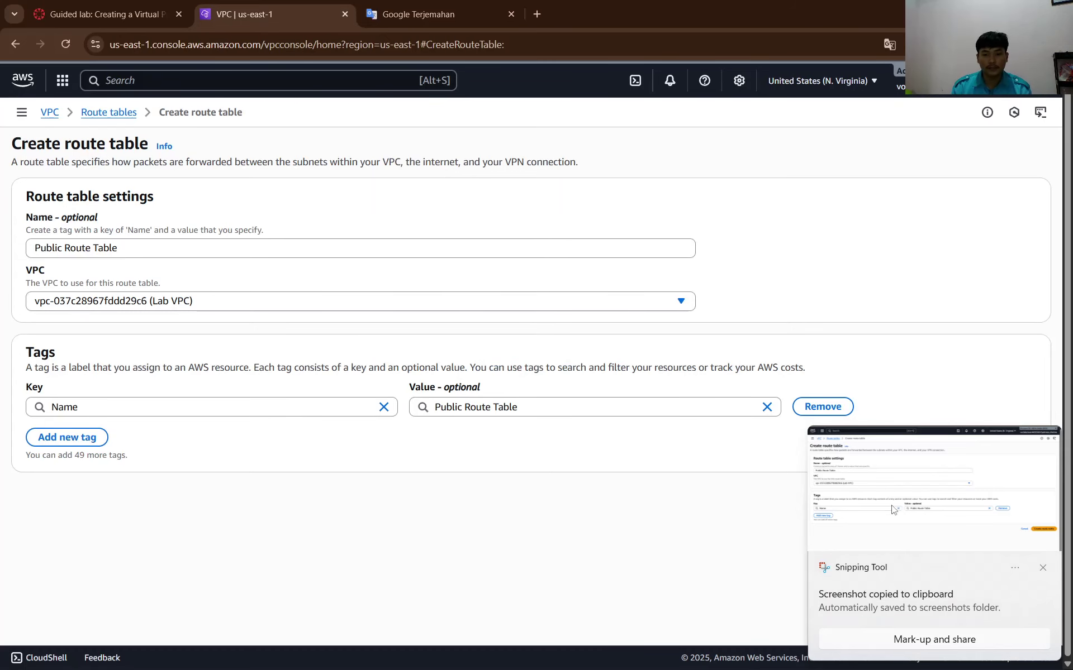
pyautogui.click(1014, 568)
pyautogui.click(1042, 568)
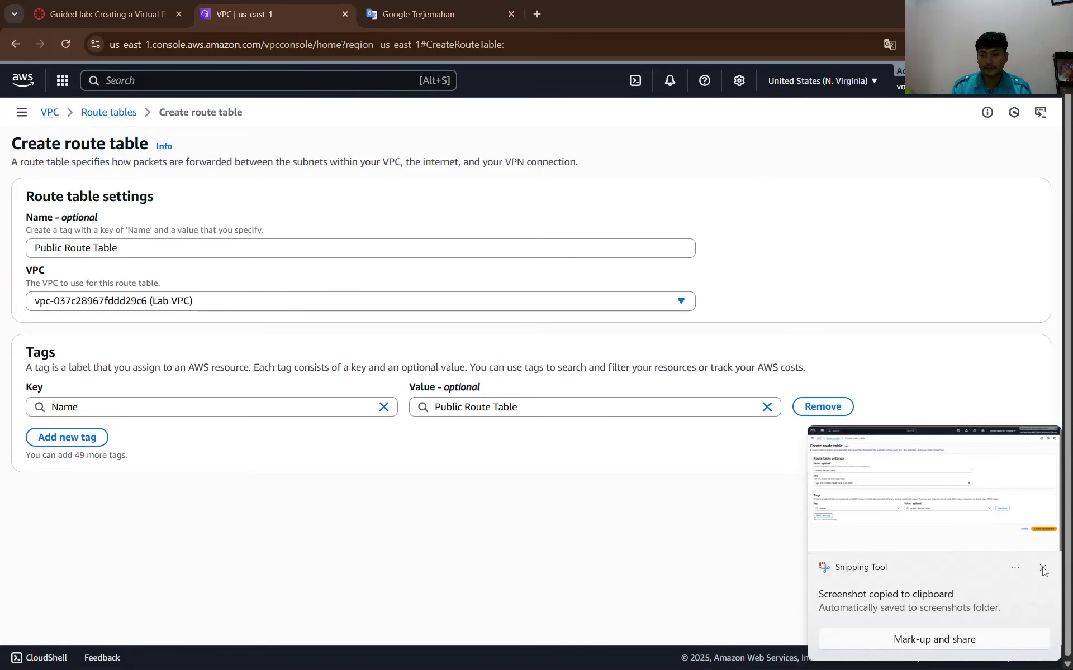
pyautogui.click(1043, 569)
pyautogui.click(1027, 492)
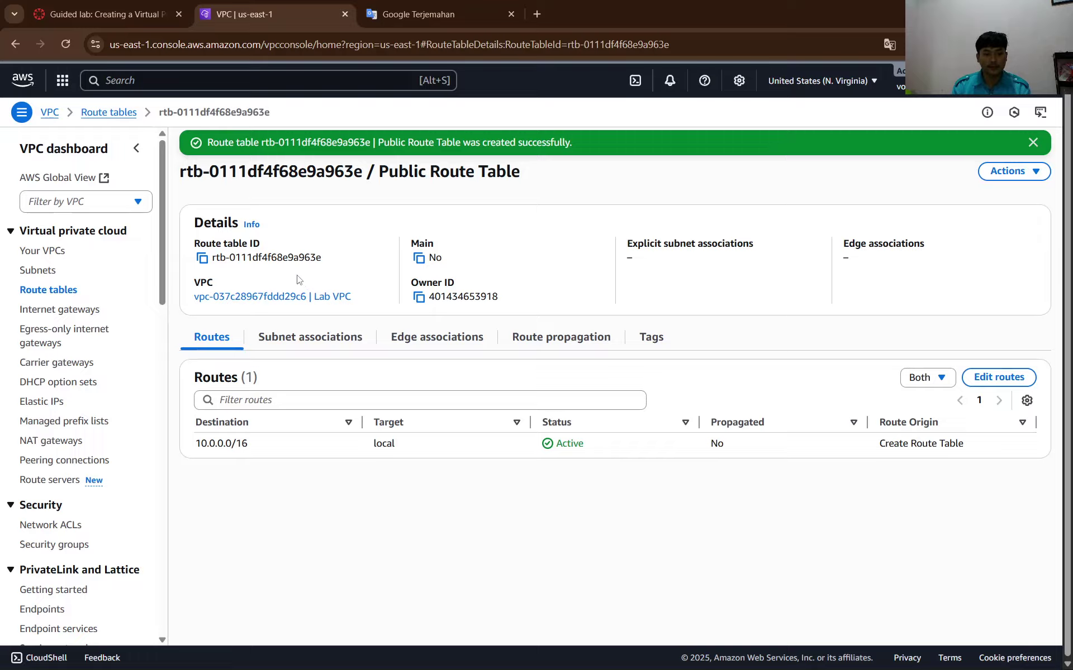
# Read lab steps 38 to 45 on routes and subnet associations, and check the pasted screenshot in Word.
pyautogui.click(104, 14)
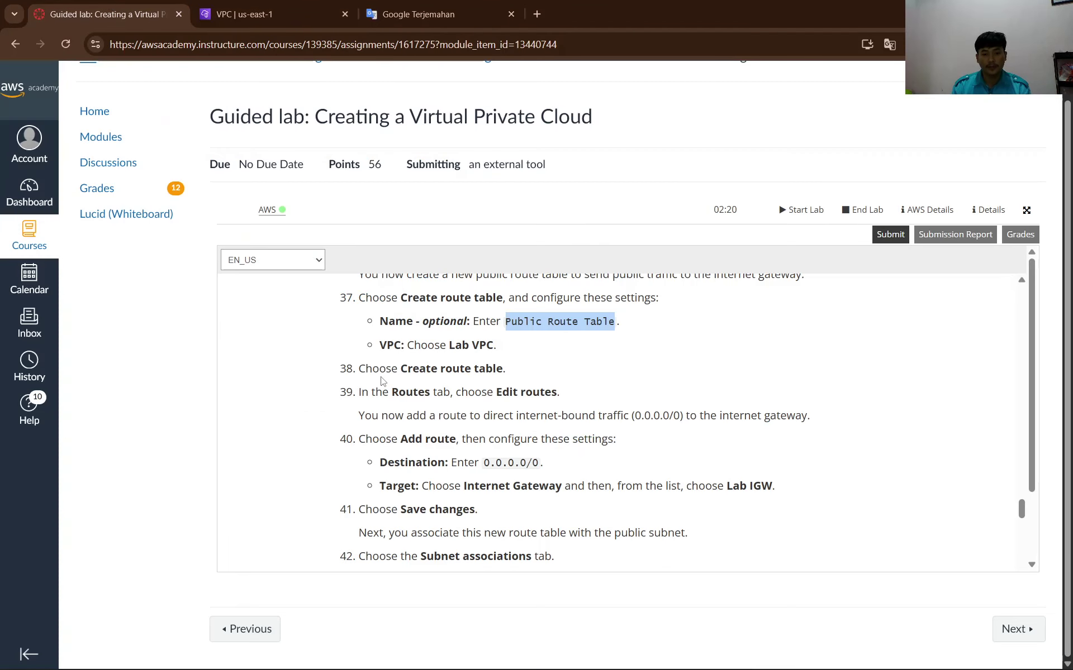
pyautogui.scroll(-1, 383, 382)
pyautogui.scroll(1, 384, 386)
pyautogui.hotkey('alt', 'Tab')
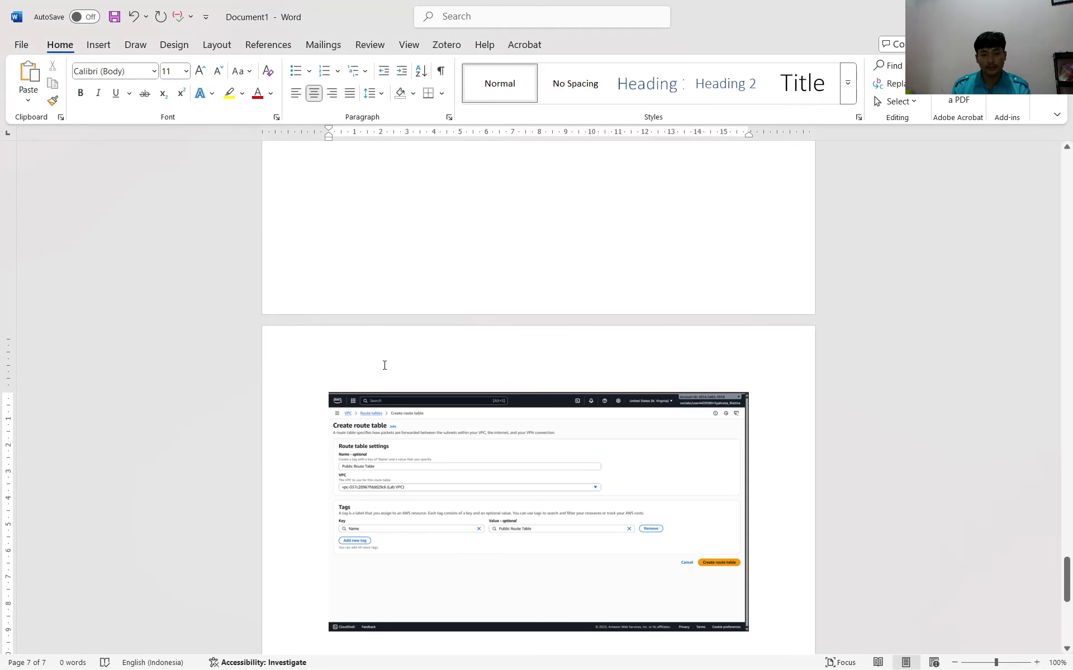
pyautogui.hotkey('alt', 'Tab')
pyautogui.scroll(-1, 442, 344)
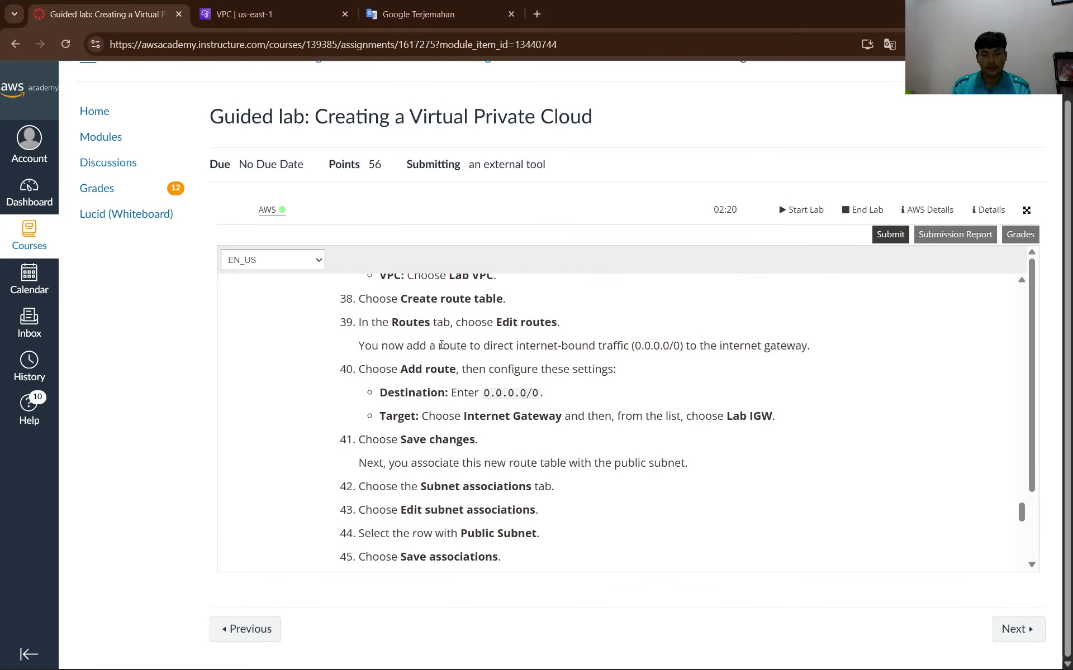
pyautogui.scroll(1, 442, 345)
pyautogui.scroll(-1, 436, 344)
# Open the Public Route Table's routes for editing and add a blank route, consulting lab step 40 for its settings.
pyautogui.click(268, 14)
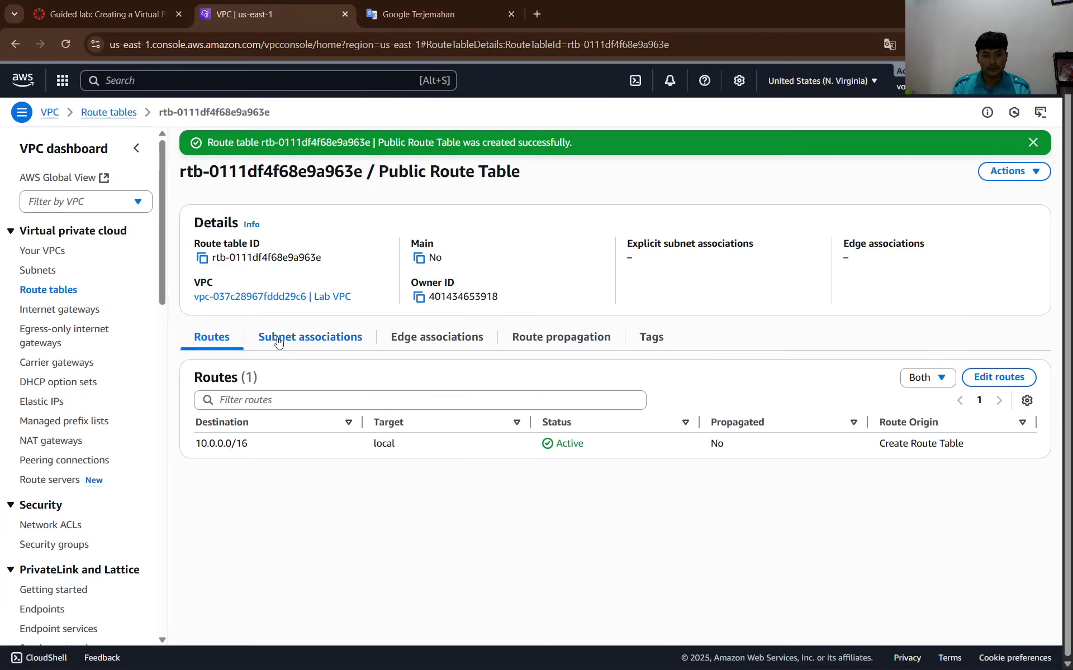
pyautogui.click(1018, 379)
pyautogui.click(150, 12)
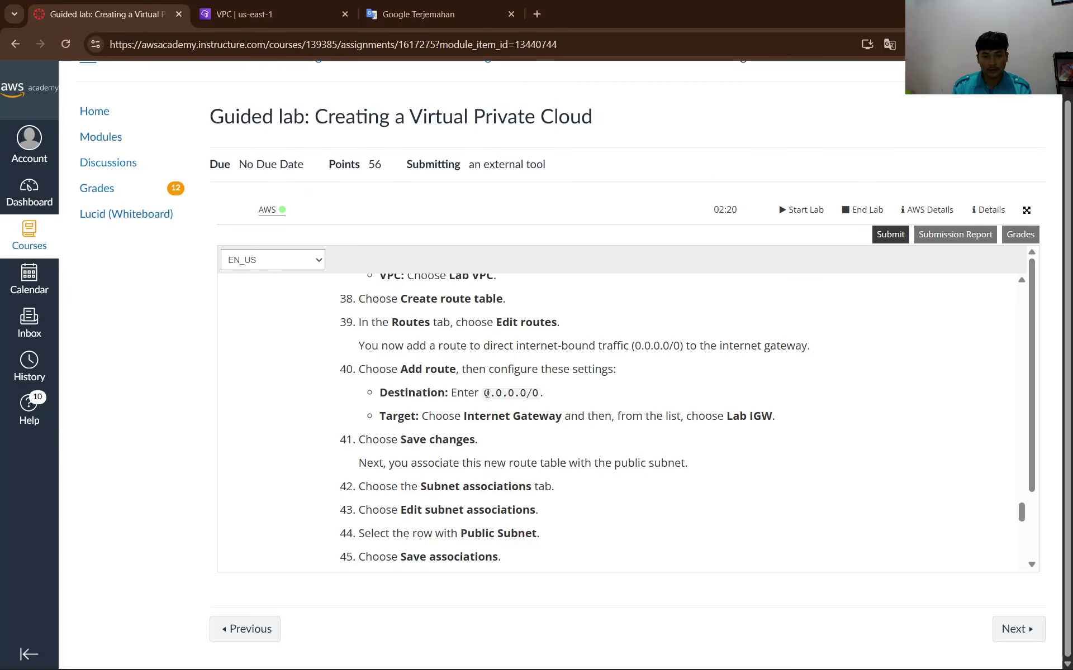
pyautogui.moveTo(482, 393); pyautogui.dragTo(550, 390)
pyautogui.click(306, 5)
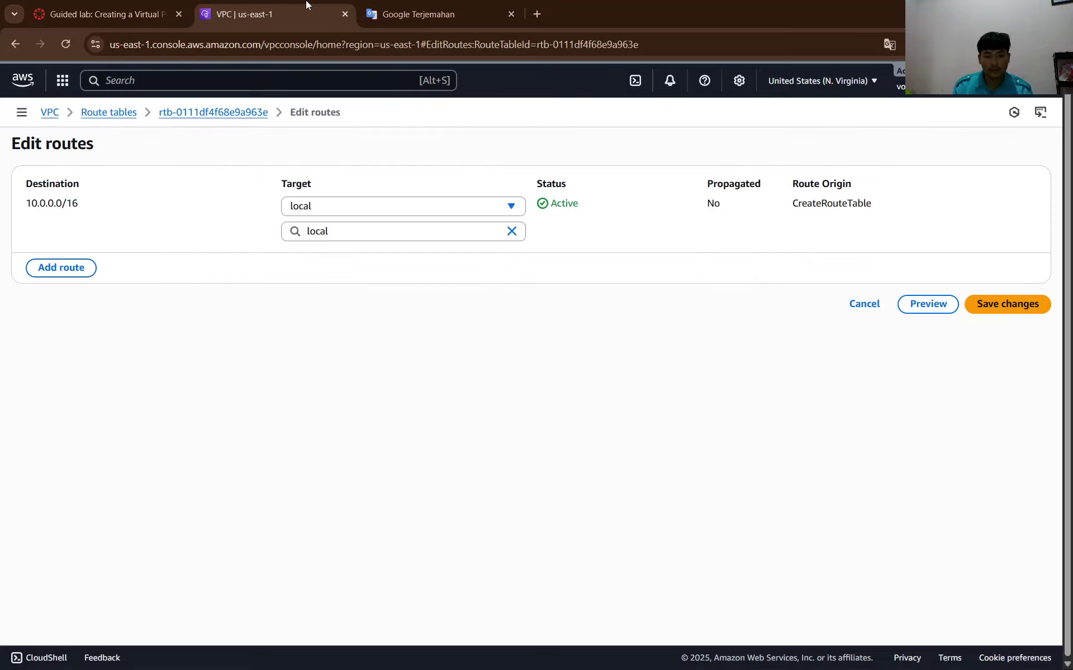
pyautogui.click(106, 14)
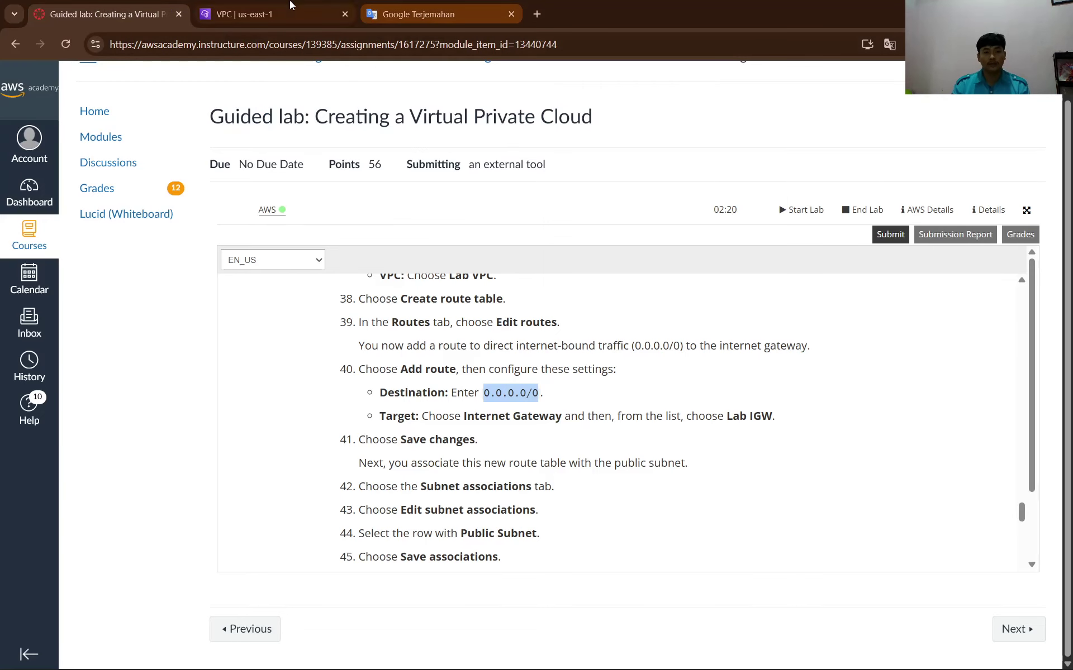
pyautogui.click(268, 14)
pyautogui.click(61, 268)
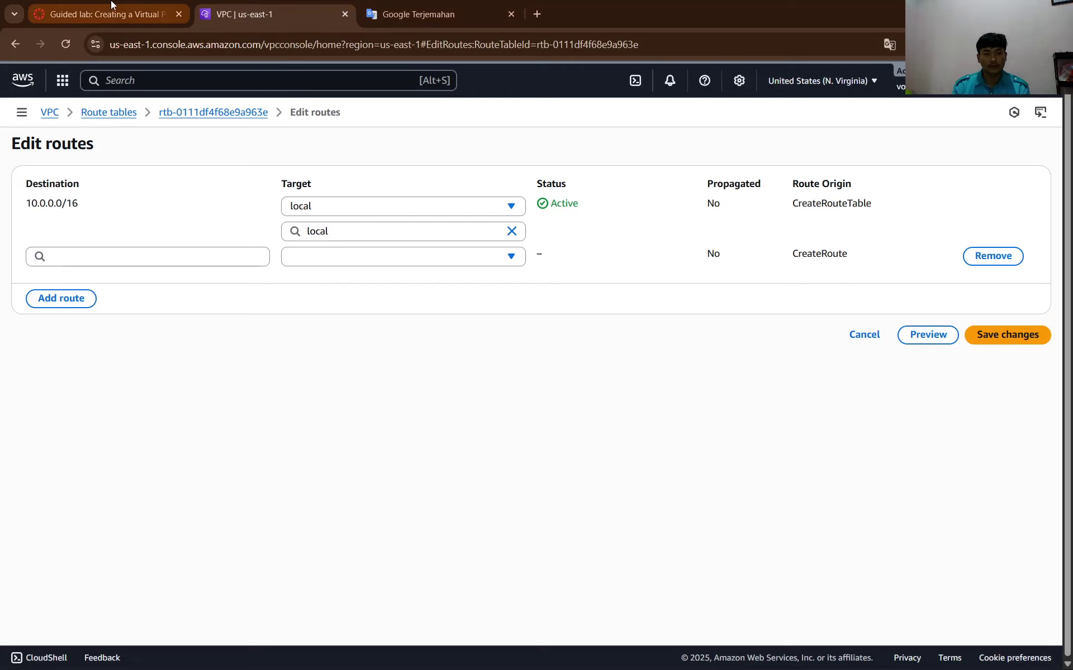
# Set the new route's destination to 0.0.0.0/0, as given in lab step 40.
pyautogui.click(134, 12)
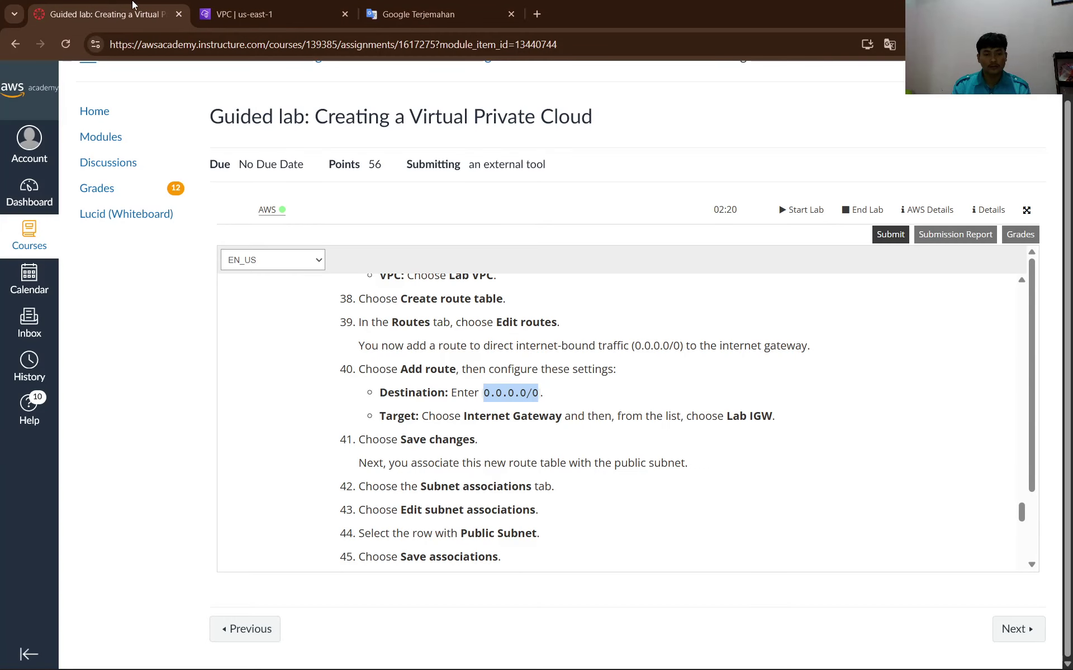
pyautogui.click(273, 7)
pyautogui.click(130, 249)
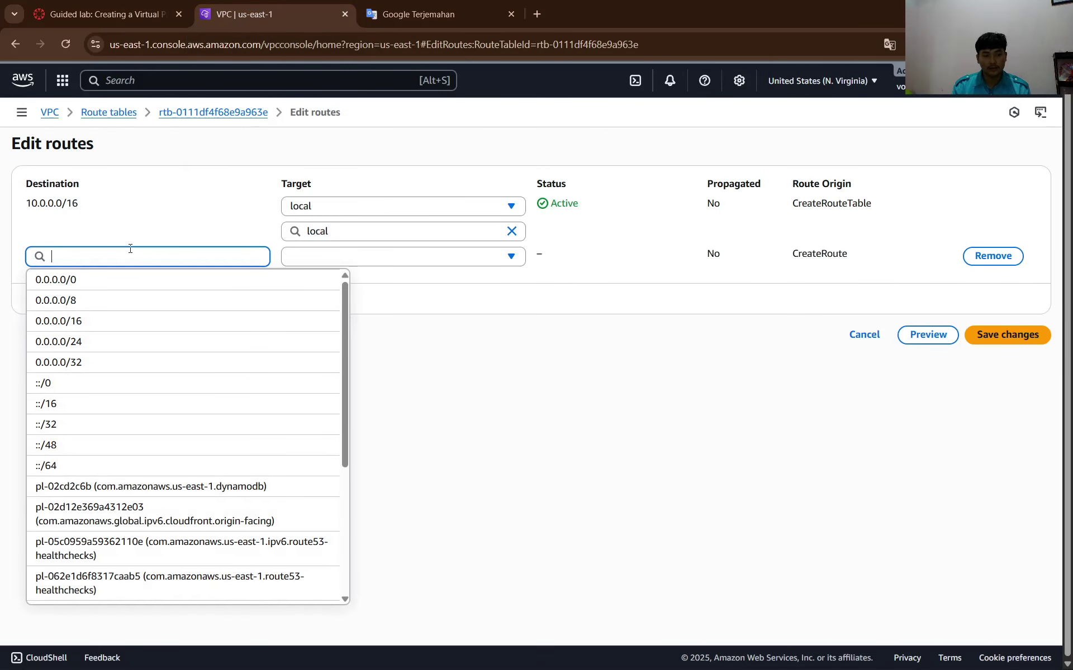
pyautogui.write('0.0.0.0/0')
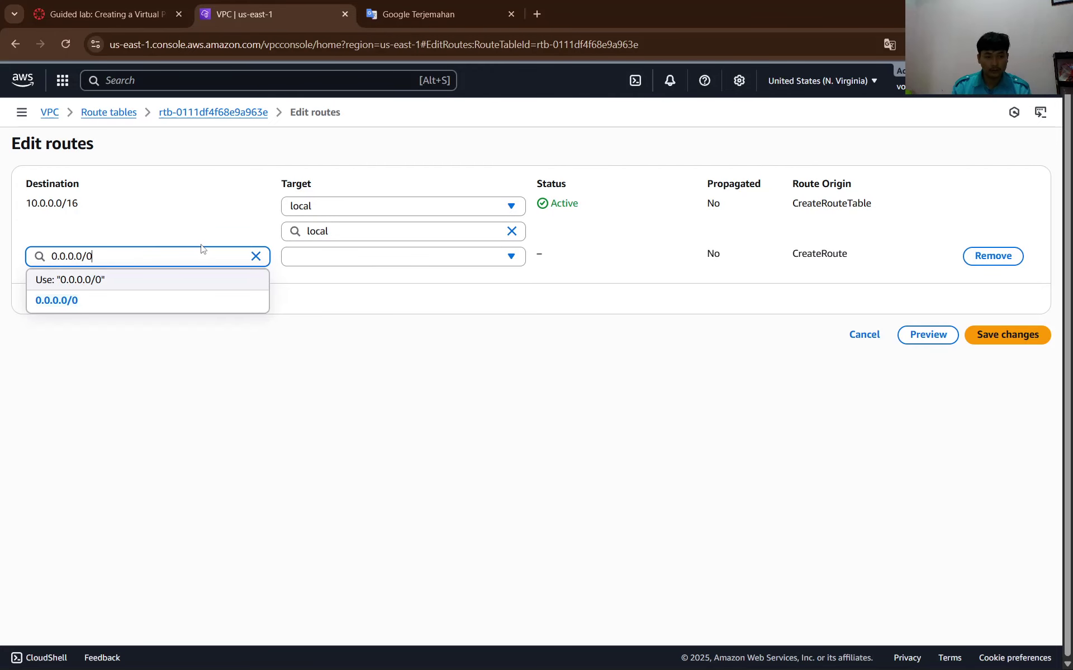
pyautogui.click(190, 306)
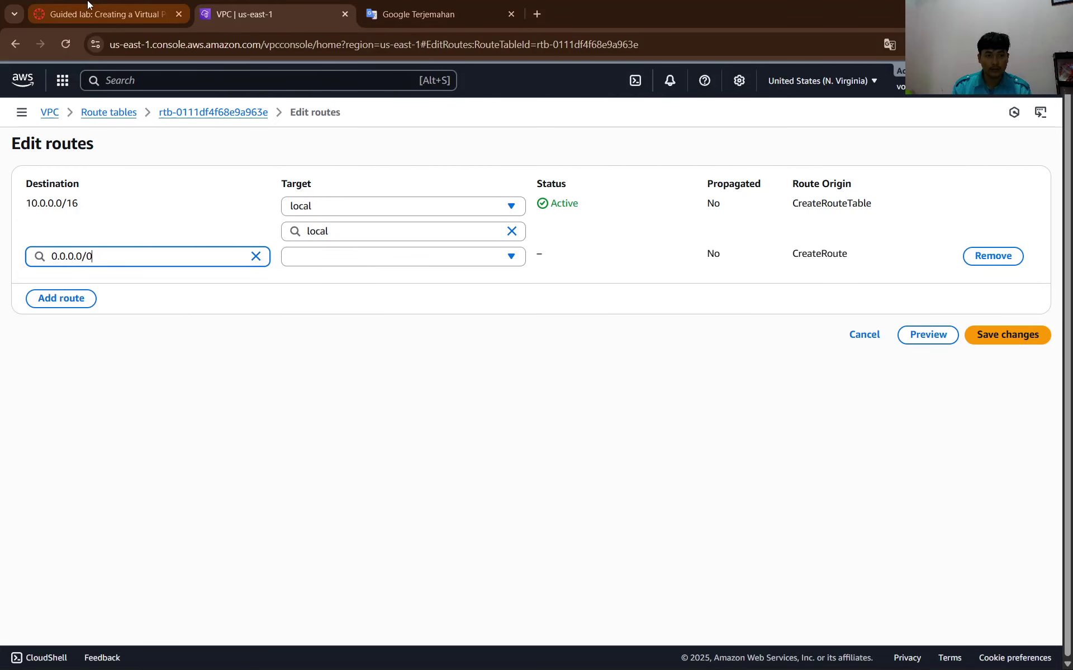
# Check lab step 40 for the target setting and set the 0.0.0.0/0 route's target type to Internet Gateway.
pyautogui.click(107, 14)
pyautogui.scroll(-1, 413, 357)
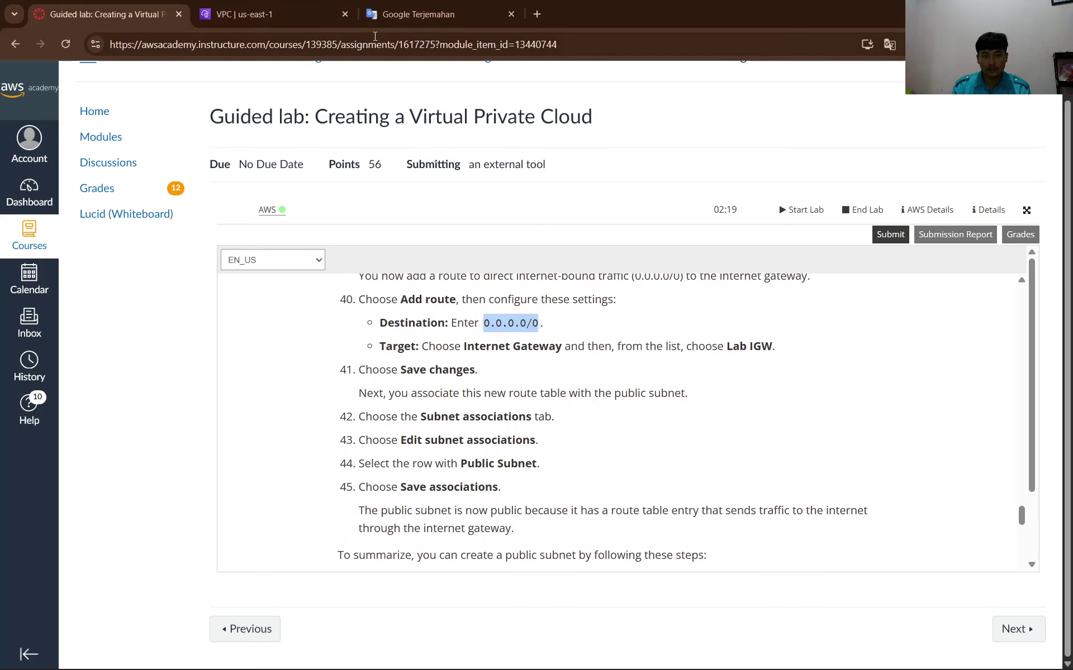
pyautogui.click(282, 9)
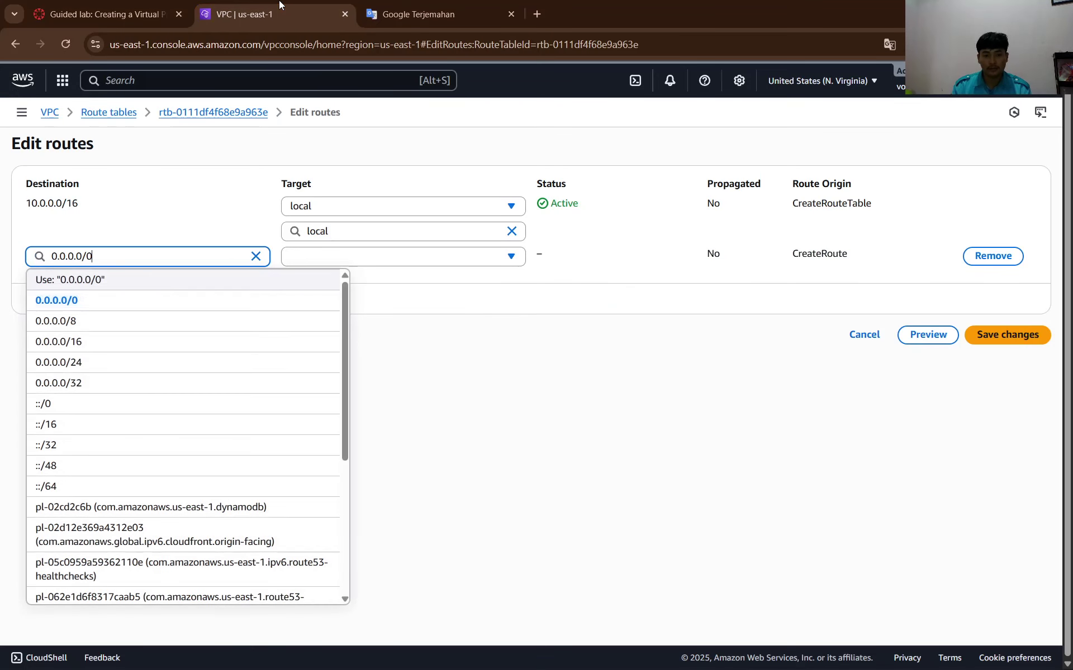
pyautogui.click(517, 360)
pyautogui.click(510, 257)
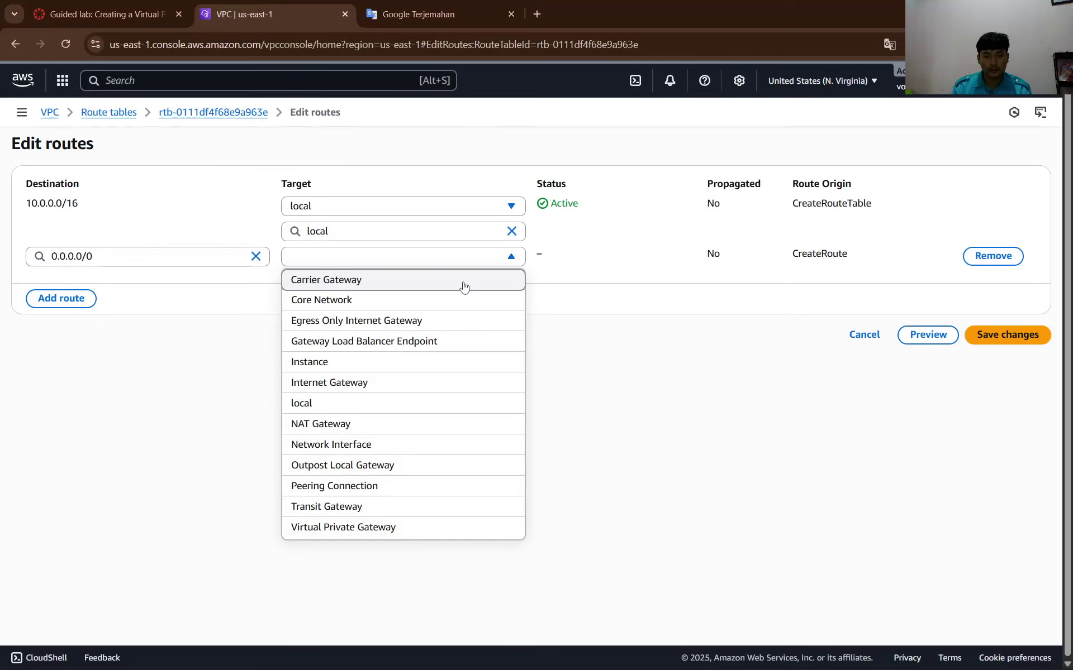
pyautogui.click(417, 255)
pyautogui.click(416, 255)
pyautogui.press('Down')
pyautogui.press('Down')
pyautogui.press('Down')
pyautogui.press('Down')
pyautogui.press('t')
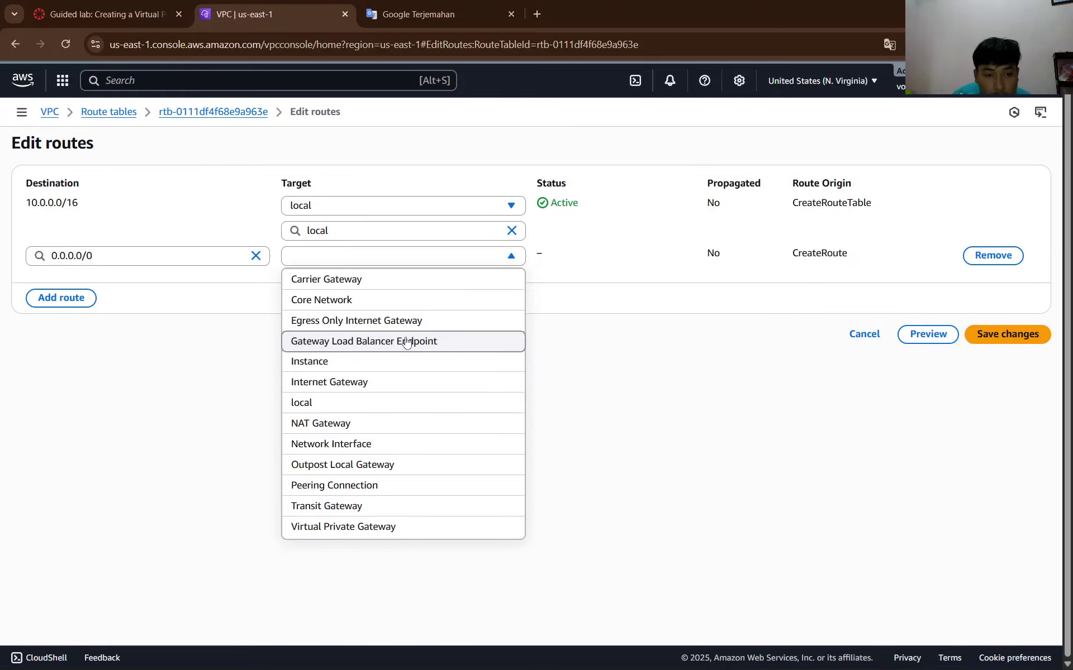
pyautogui.click(169, 6)
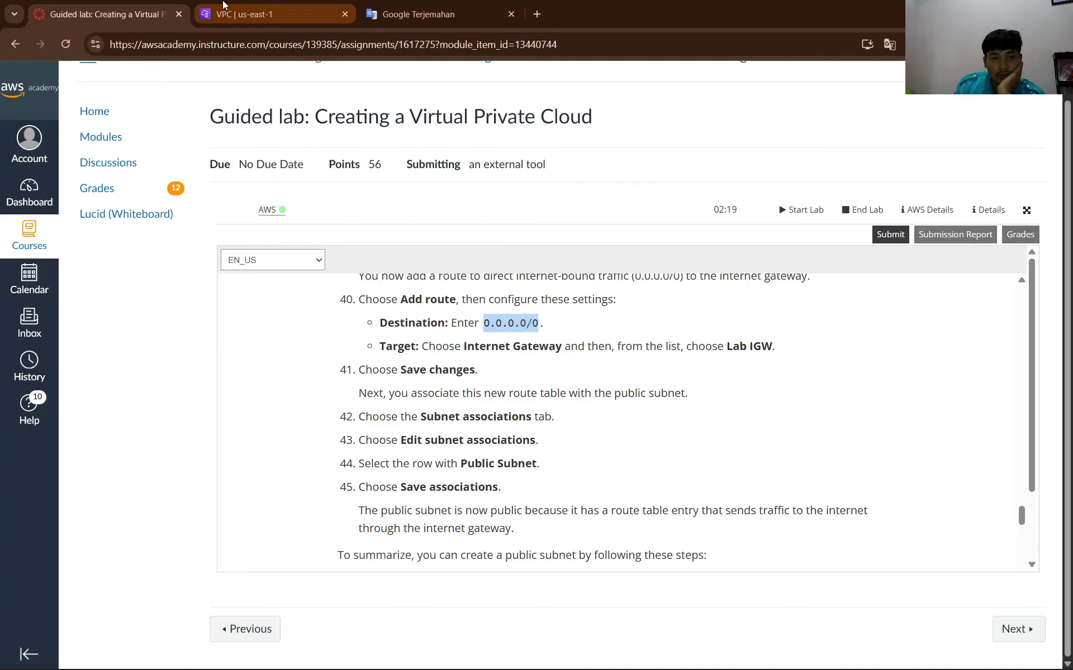
pyautogui.click(268, 14)
pyautogui.click(447, 257)
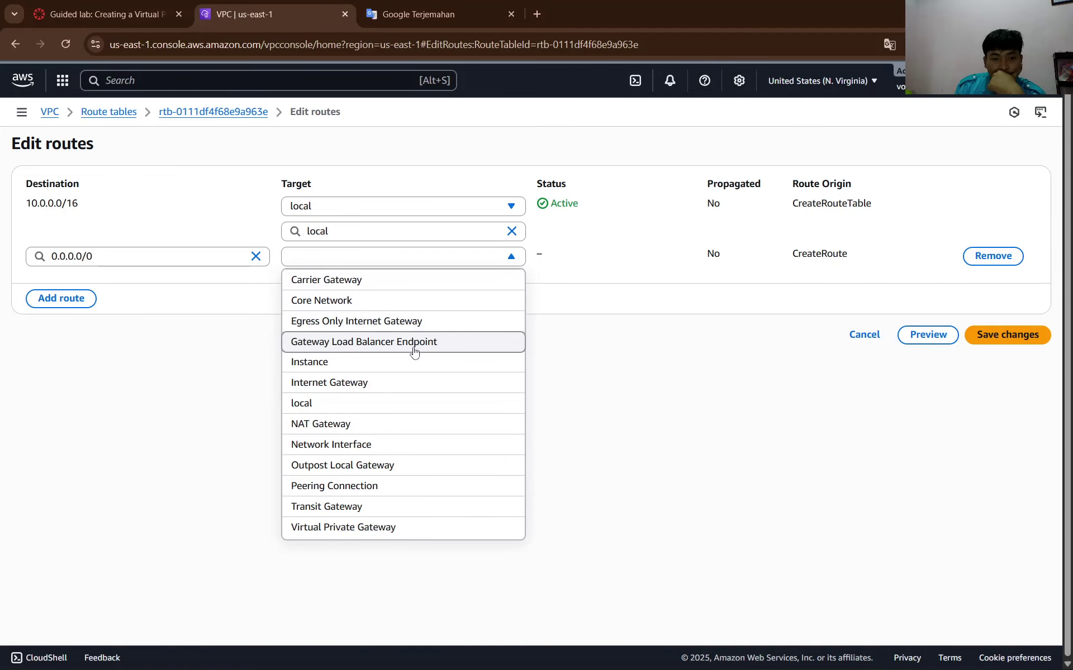
pyautogui.click(379, 381)
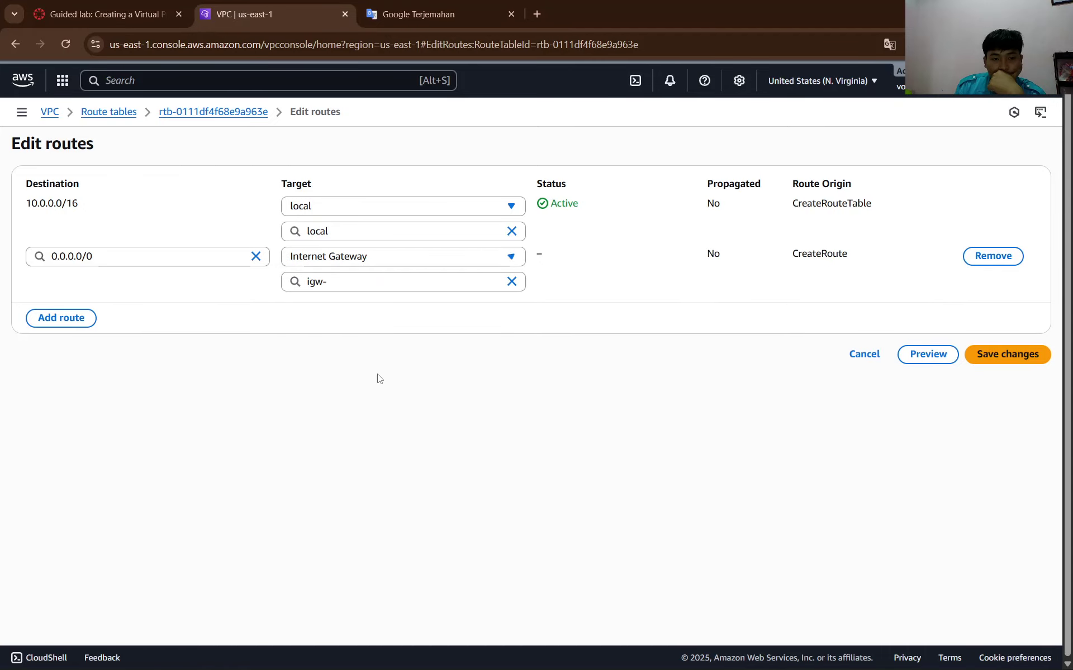
# Choose Lab IGW as the internet gateway for the 0.0.0.0/0 route, as given in lab step 40.
pyautogui.click(157, 4)
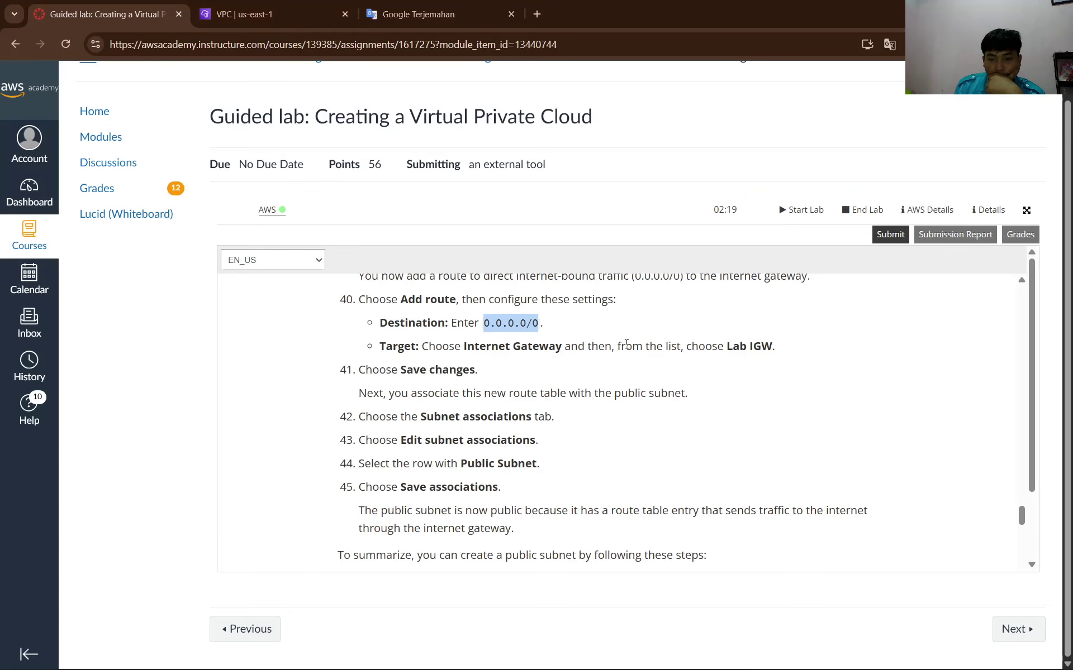
pyautogui.click(251, 14)
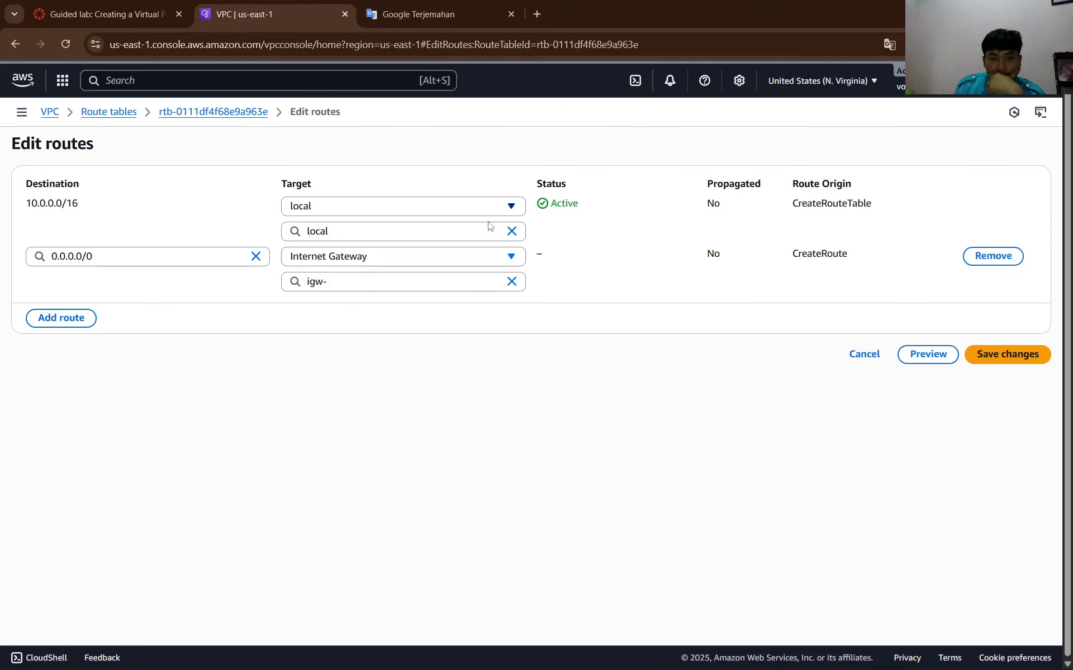
pyautogui.click(492, 257)
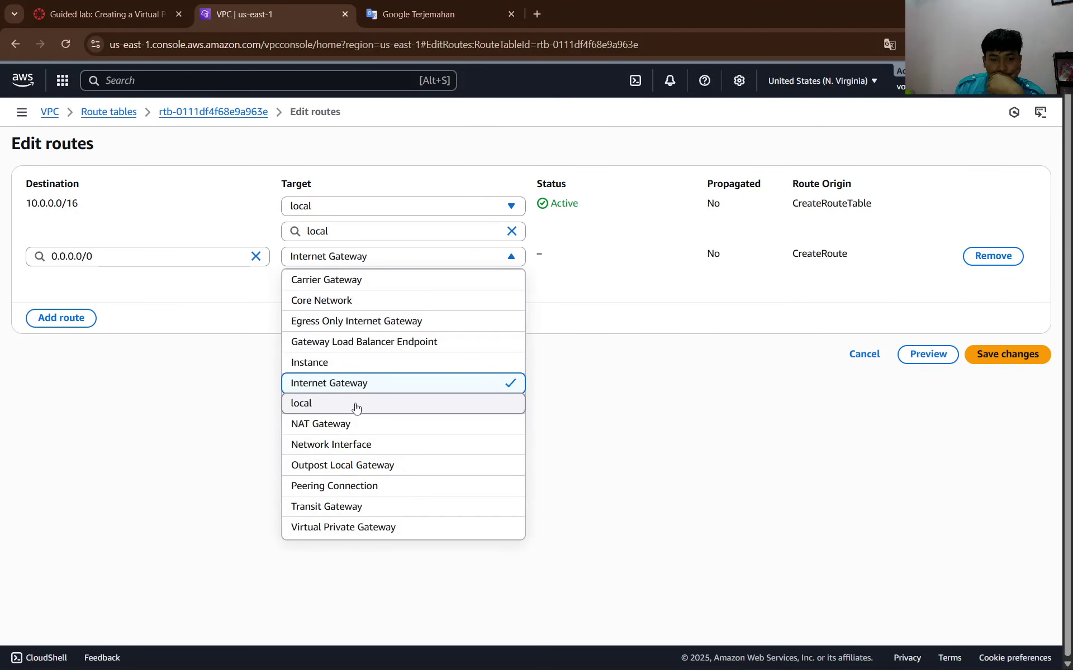
pyautogui.click(752, 314)
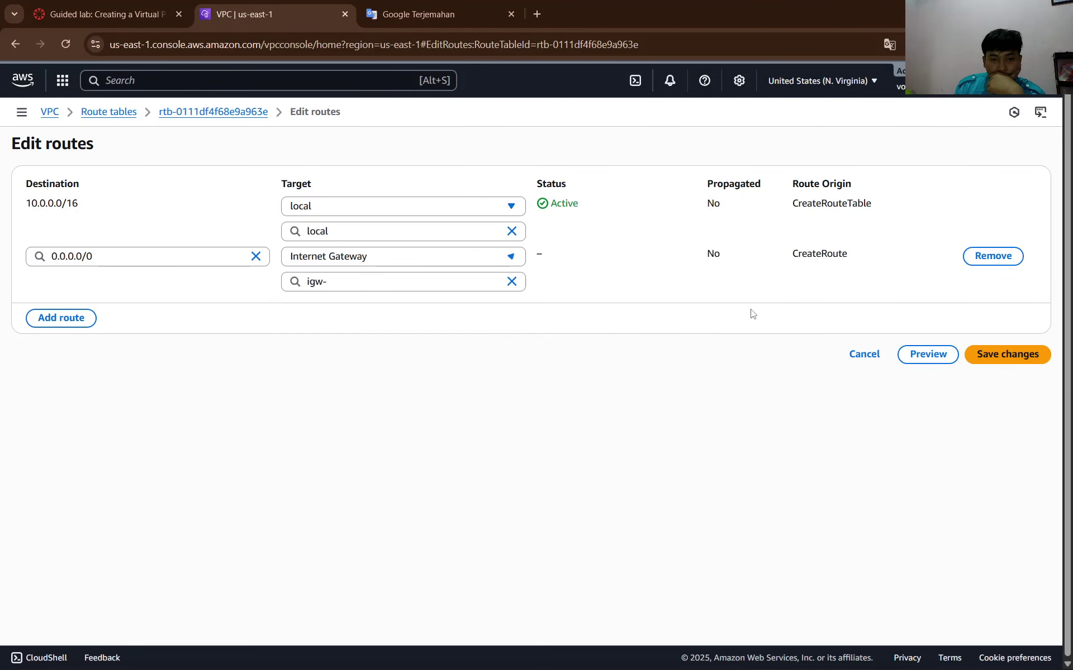
pyautogui.click(512, 282)
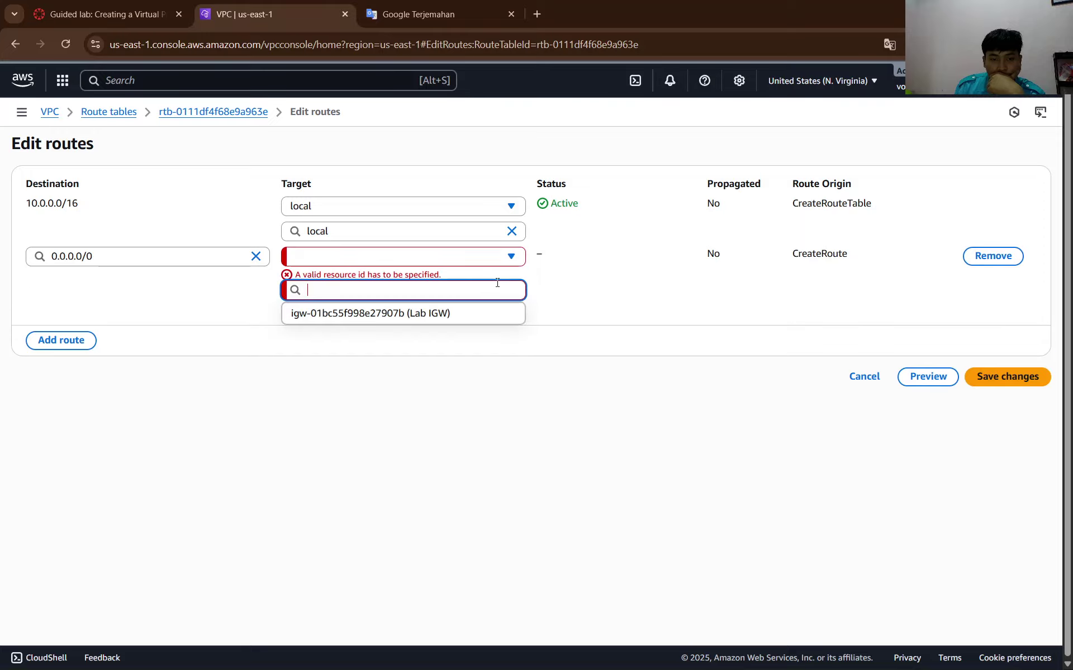
pyautogui.click(479, 314)
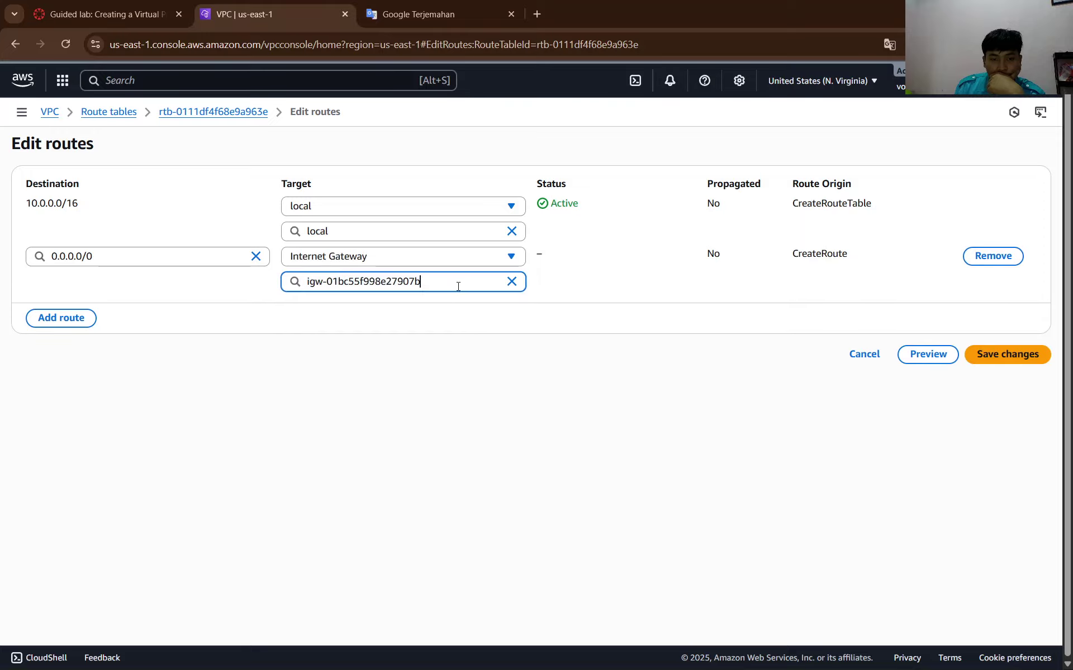
pyautogui.click(443, 287)
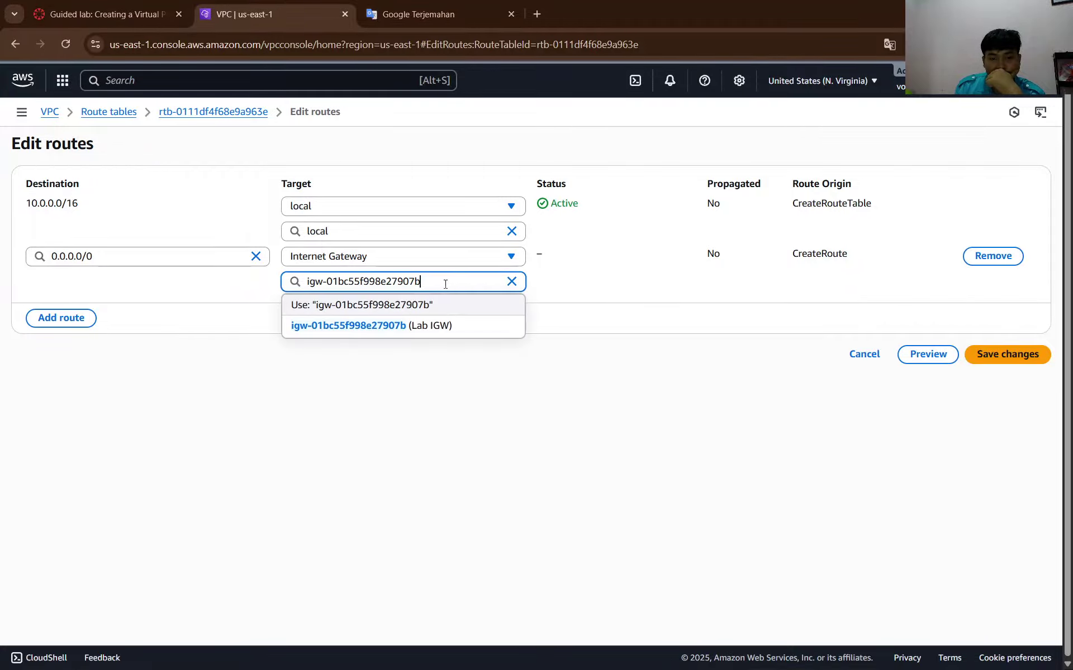
pyautogui.click(457, 327)
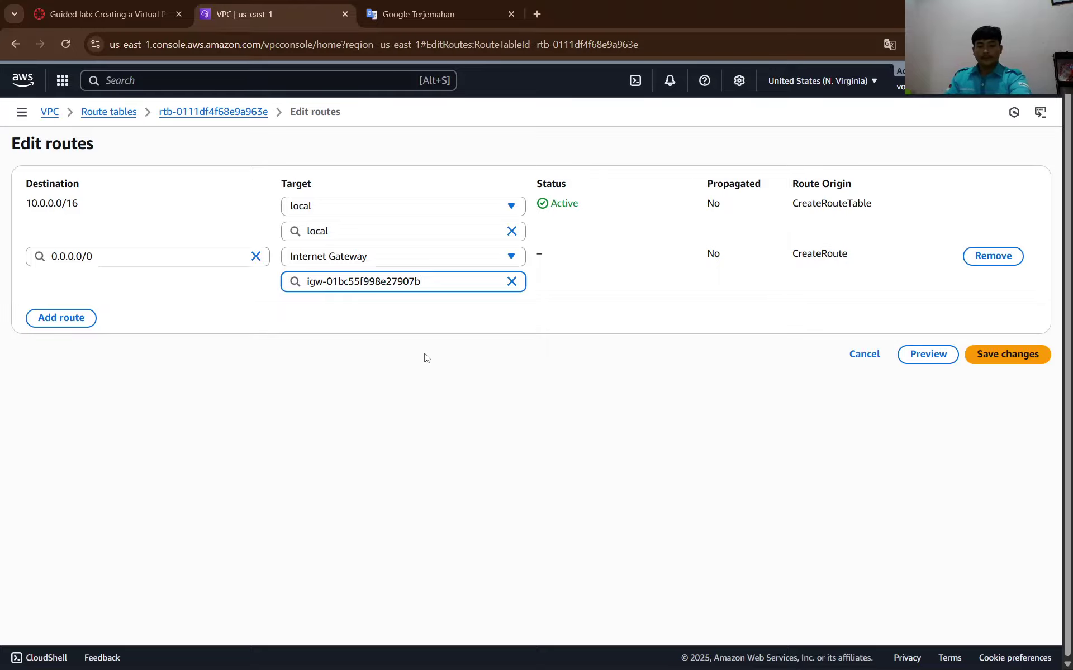
# Capture a screenshot of the completed Edit routes page and paste it below the previous image in the Word document.
pyautogui.press('super+shift+s')
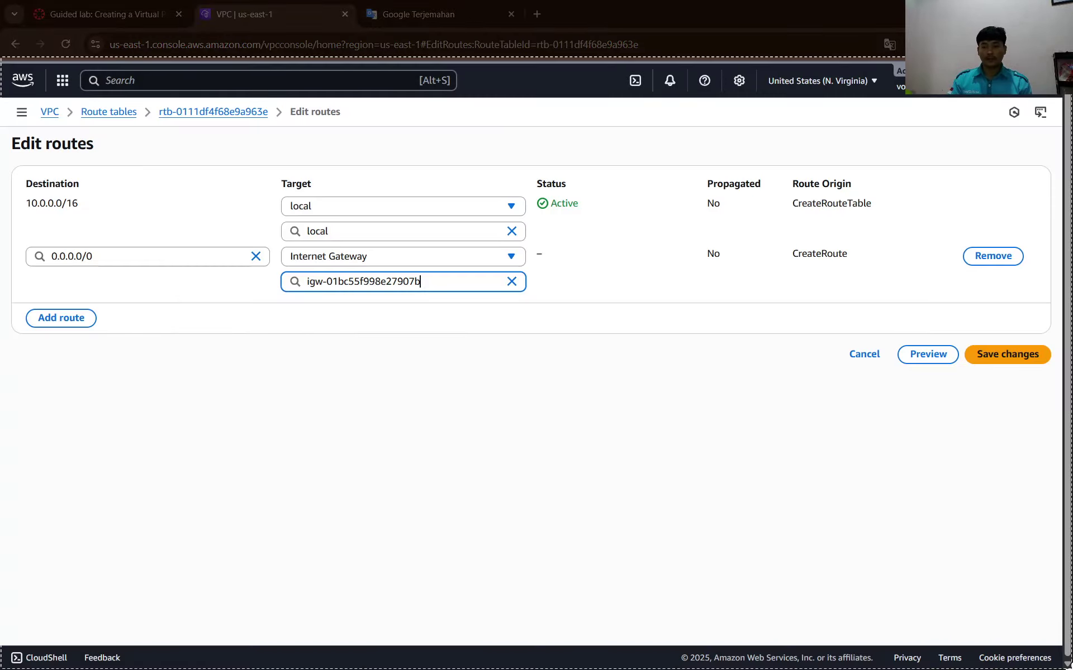
pyautogui.moveTo(1064, 667); pyautogui.dragTo(1065, 668)
pyautogui.hotkey('alt', 'Tab')
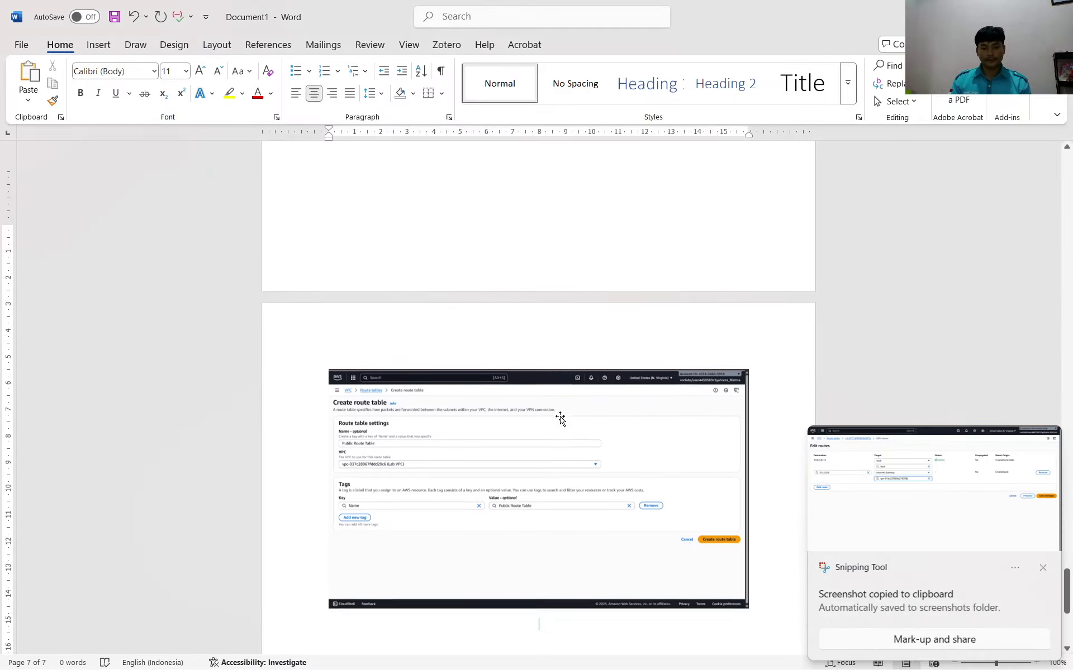
pyautogui.hotkey('ctrl', 'v')
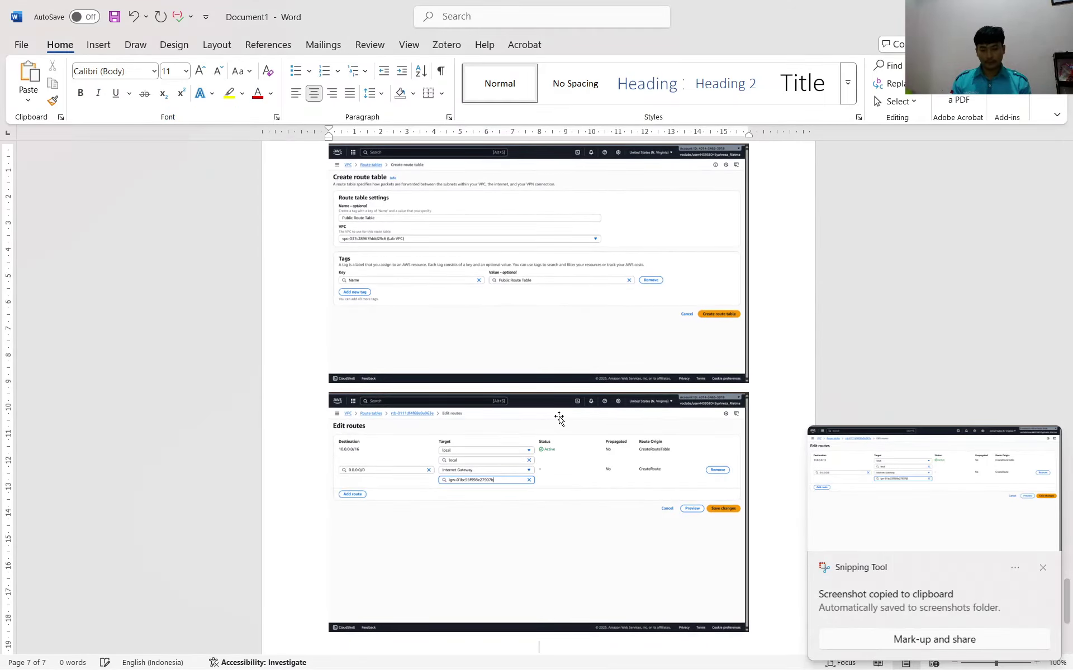
# Return to the AWS console, reselect Lab IGW as the target and save the route changes, checking lab step 41.
pyautogui.hotkey('alt', 'Tab')
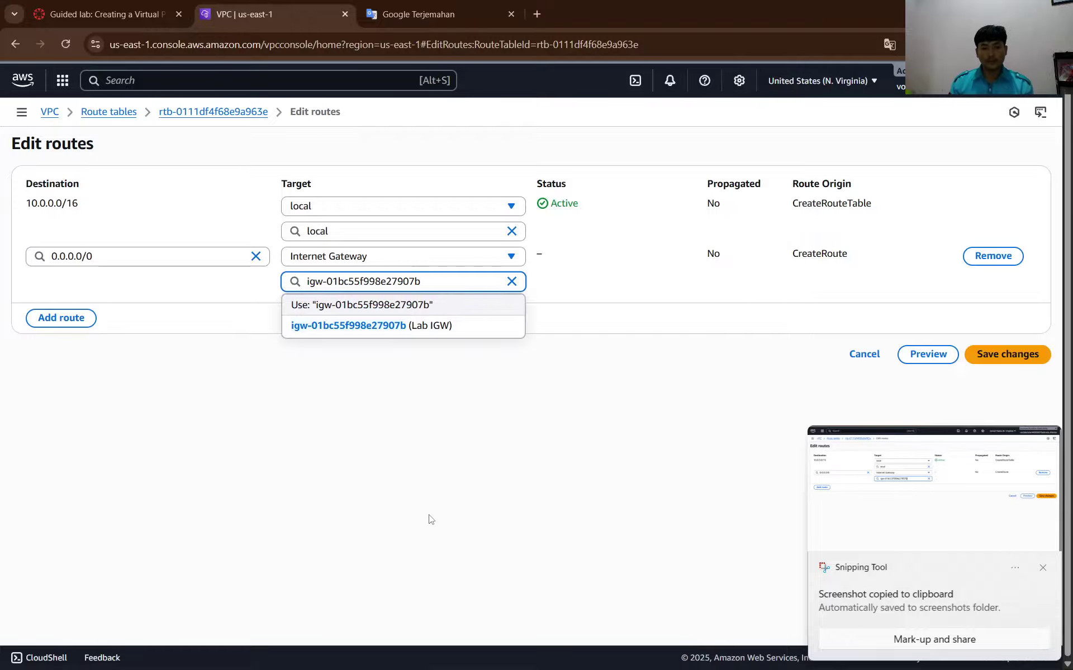
pyautogui.click(464, 327)
pyautogui.click(159, 4)
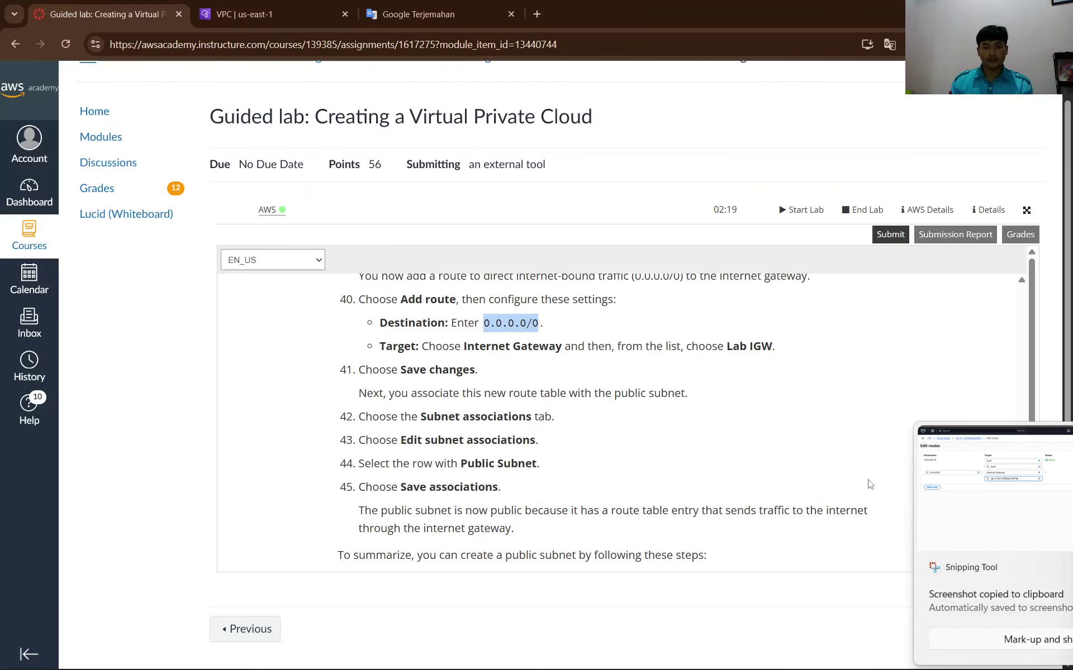
pyautogui.click(236, 12)
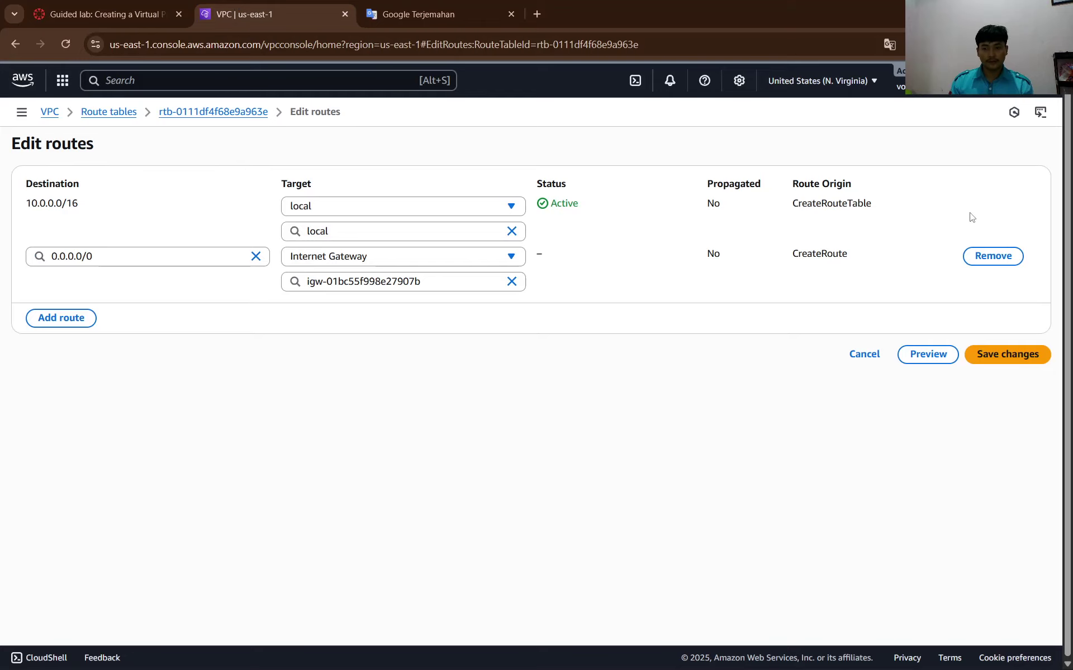
pyautogui.click(1006, 348)
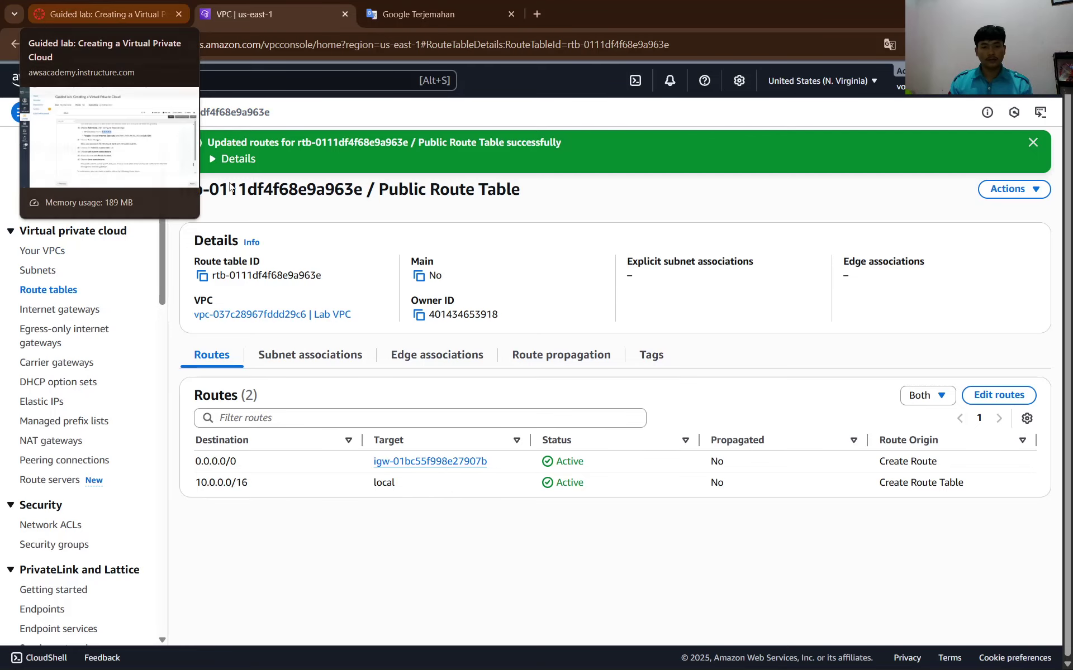
# Capture a screenshot of the updated Public Route Table details and paste it at the end of the Word document.
pyautogui.press('super+shift+s')
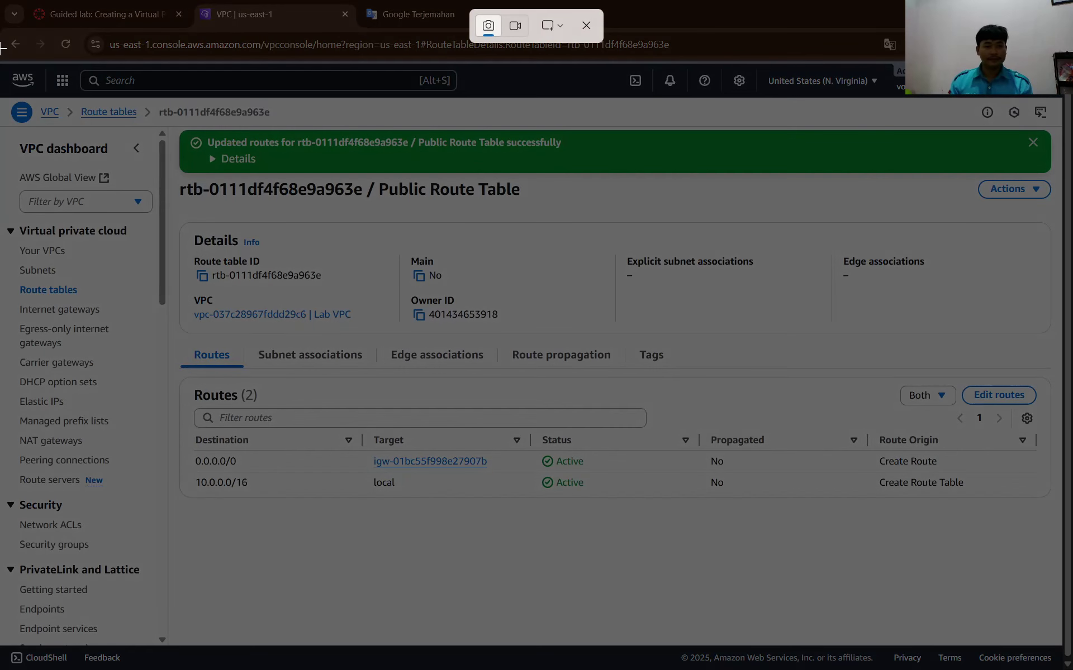
pyautogui.click(653, 296)
pyautogui.hotkey('alt', 'Tab')
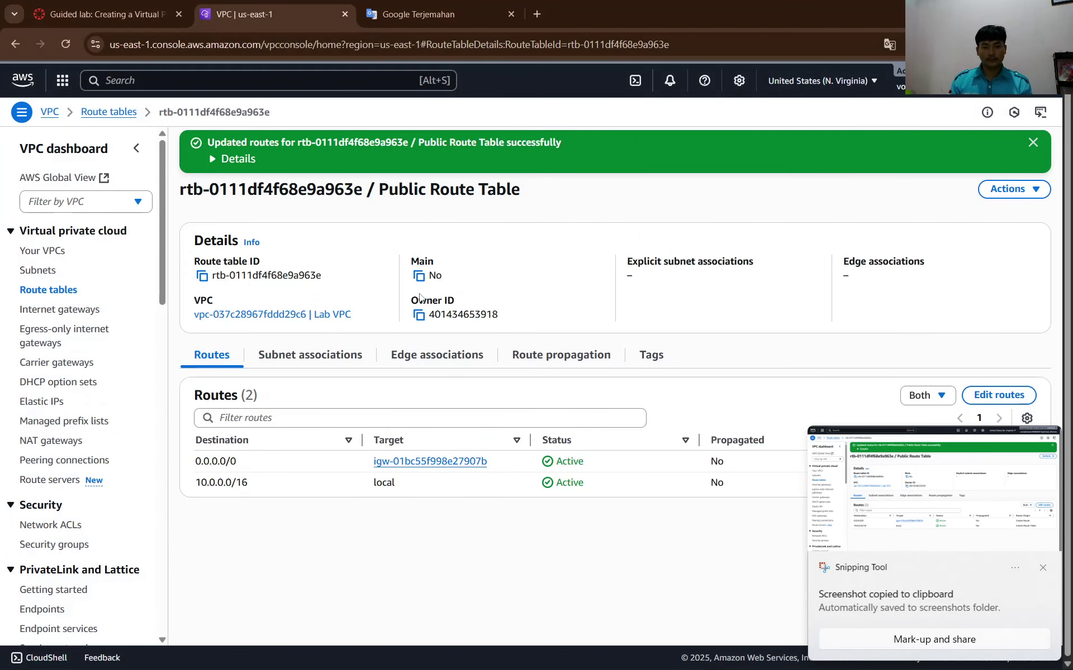
pyautogui.hotkey('alt', 'Tab')
pyautogui.click(420, 298)
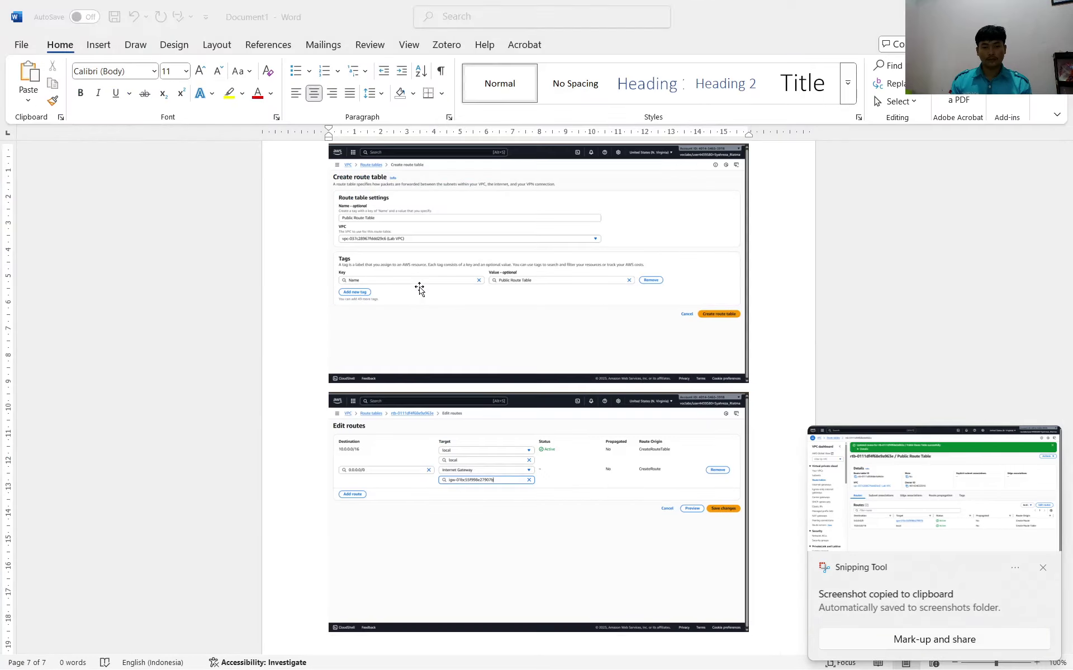
pyautogui.hotkey('ctrl', 'v')
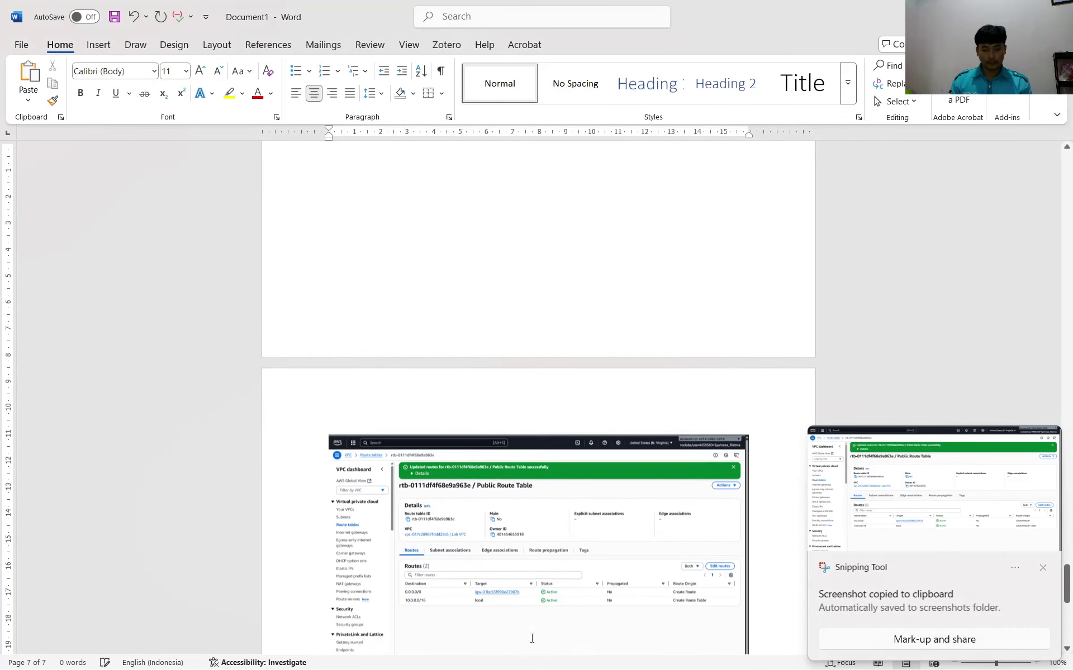
# Return to the lab instructions in the browser and read steps 42 to 45 on associating the public subnet.
pyautogui.hotkey('alt', 'Tab')
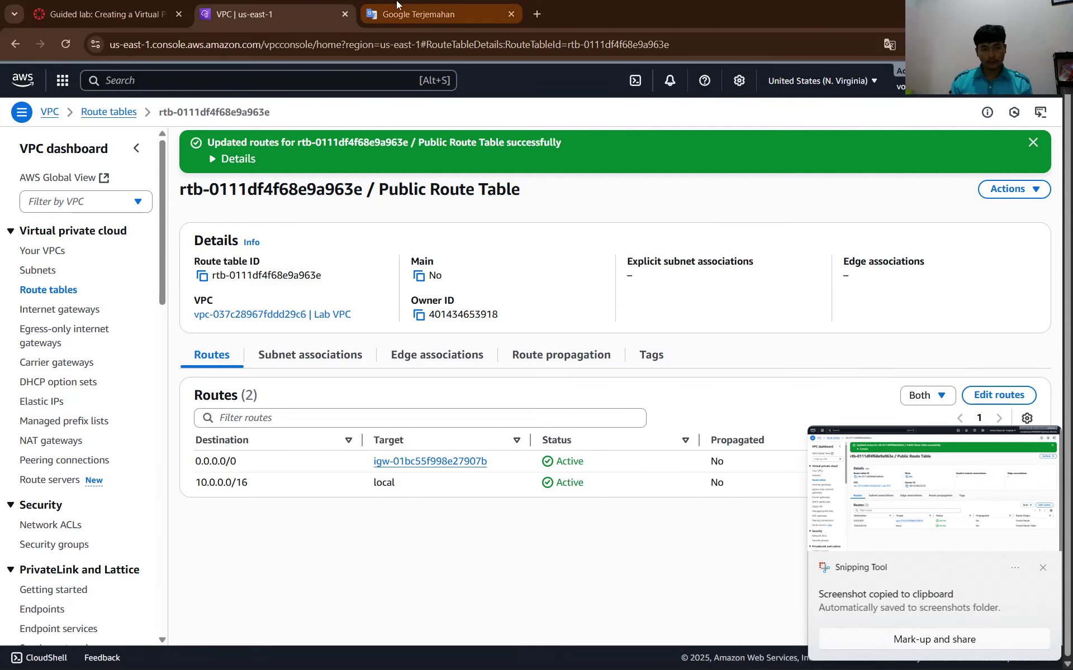
pyautogui.click(101, 14)
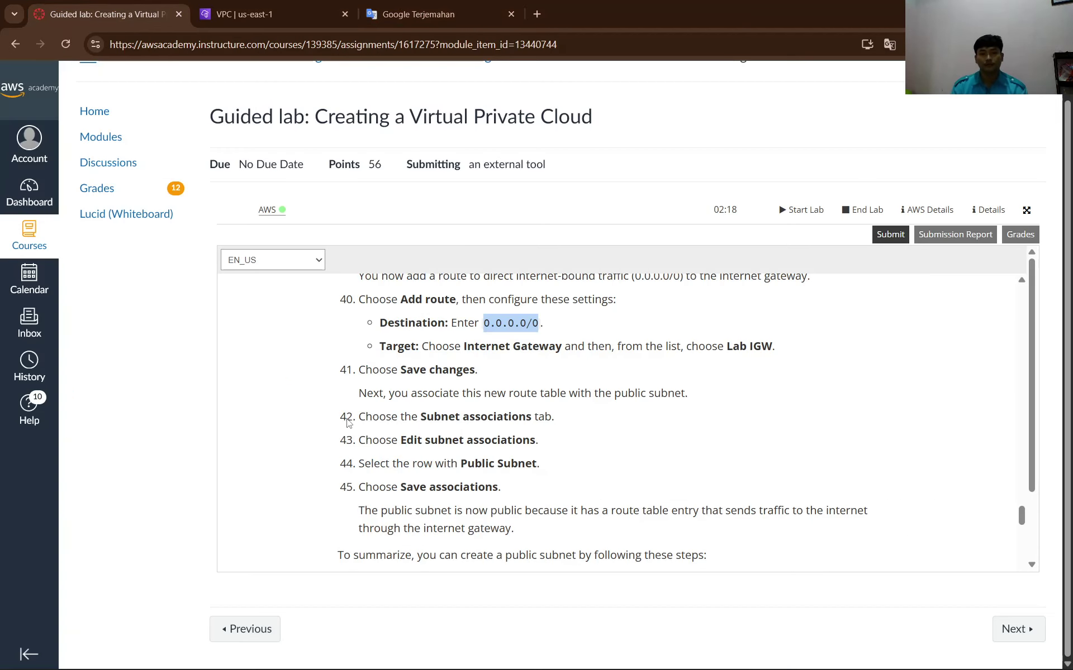
pyautogui.scroll(-1, 419, 410)
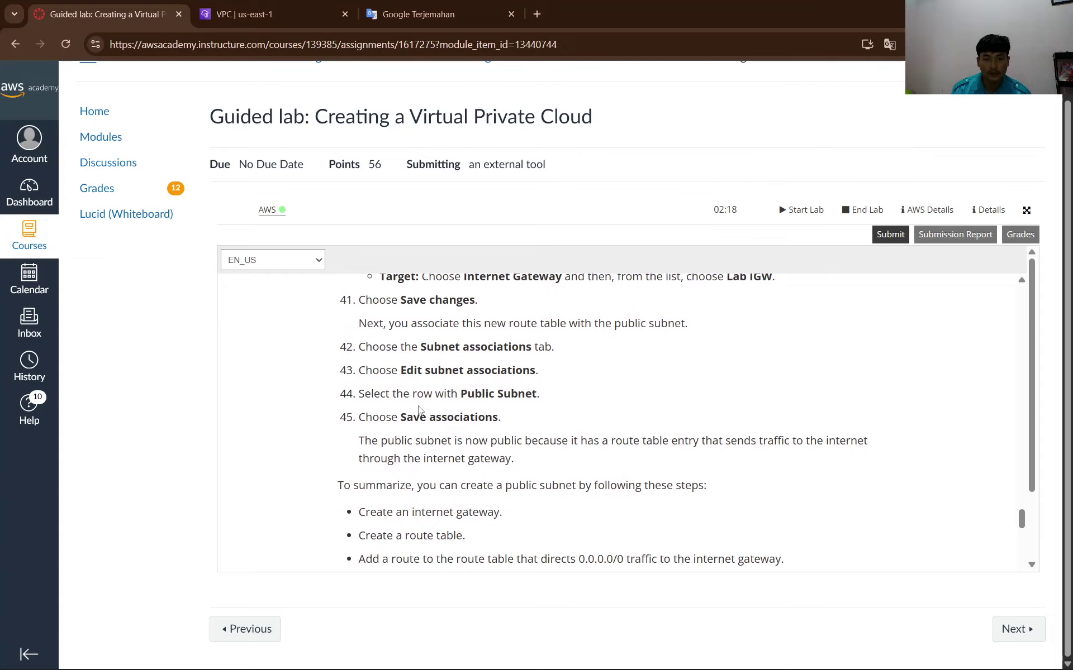
pyautogui.scroll(-1, 418, 410)
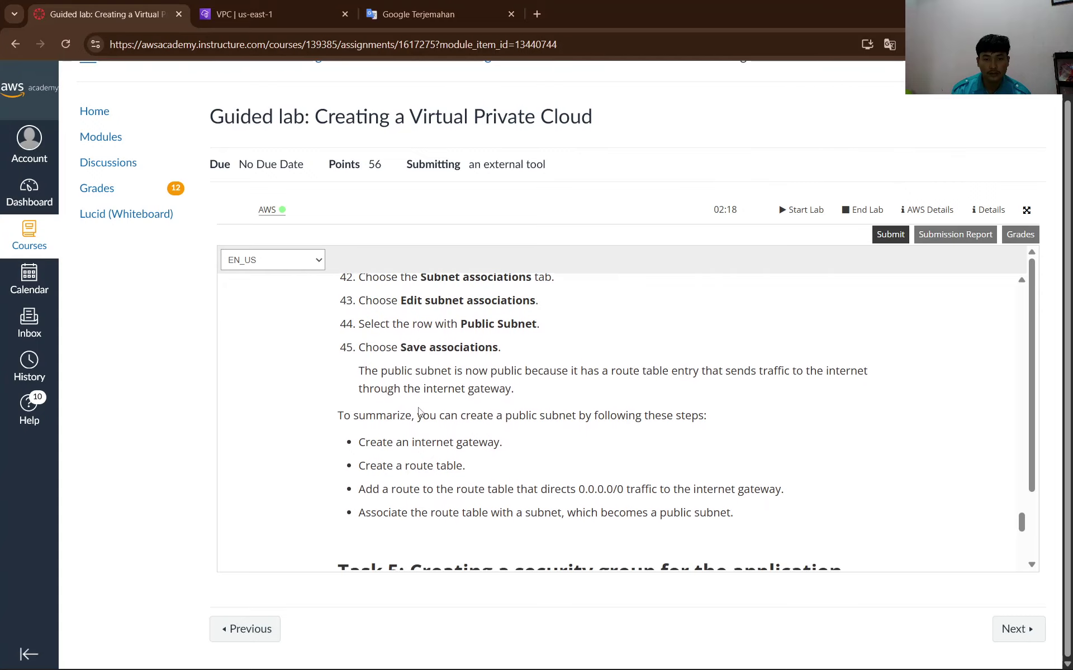
pyautogui.scroll(1, 432, 378)
# Open the Public Route Table's subnet associations in the AWS console and compare the page with lab steps 42 to 45.
pyautogui.click(244, 14)
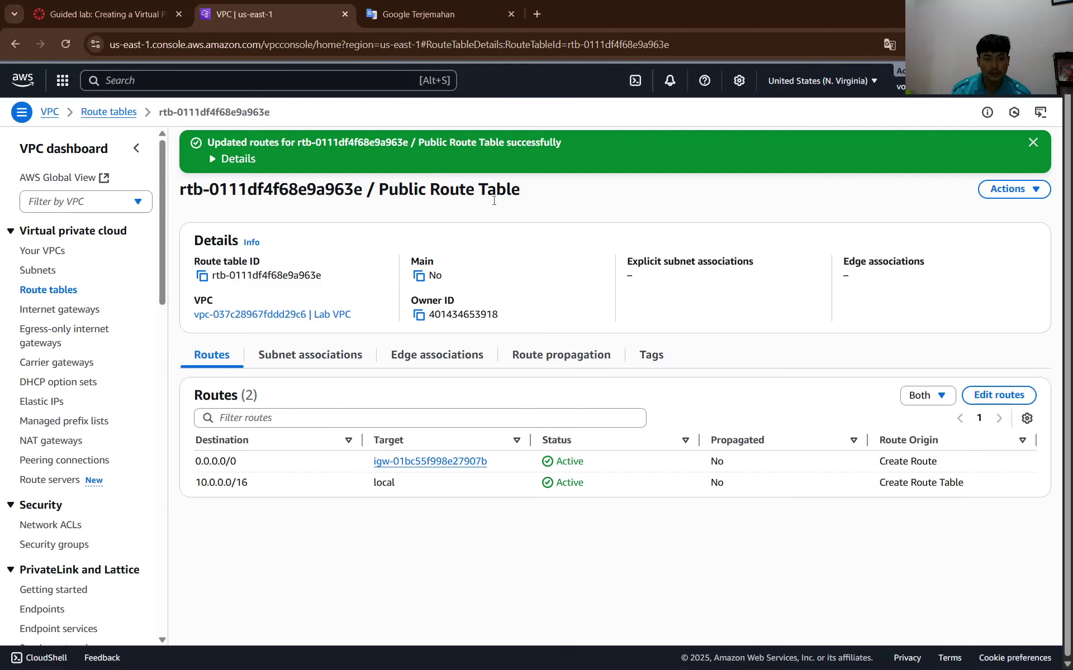
pyautogui.click(349, 347)
pyautogui.click(107, 14)
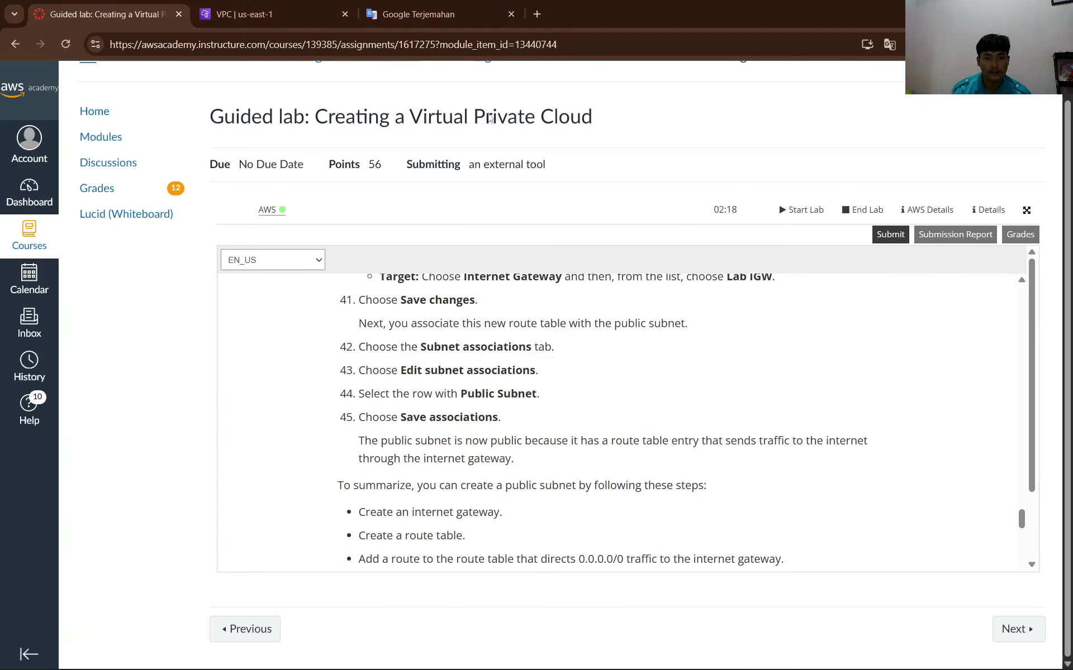
pyautogui.click(244, 14)
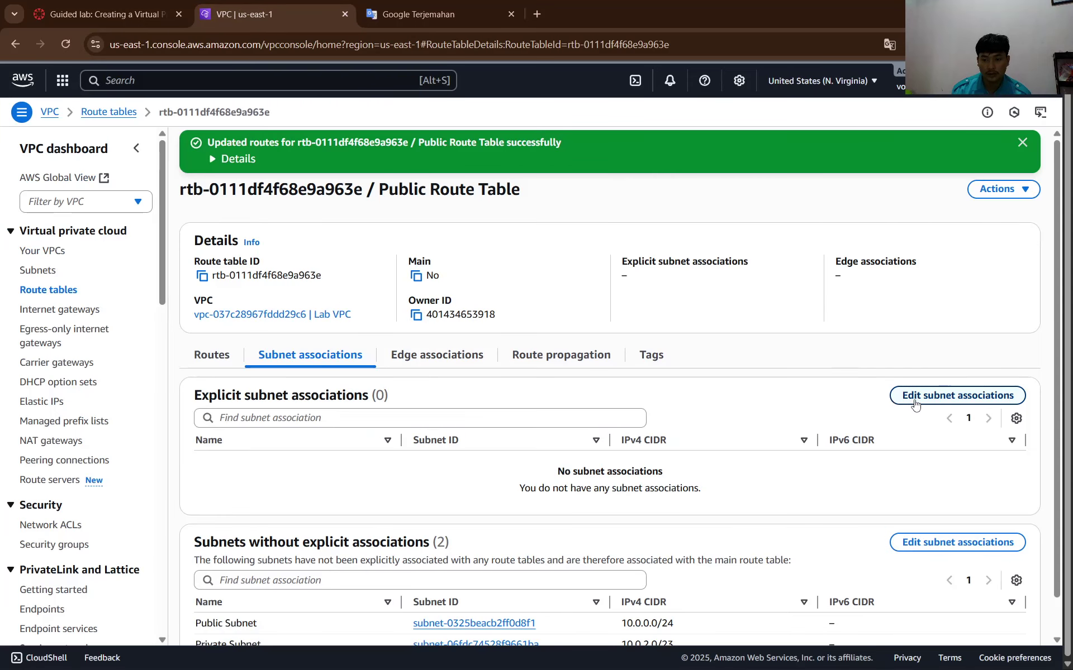
pyautogui.scroll(-1, 546, 474)
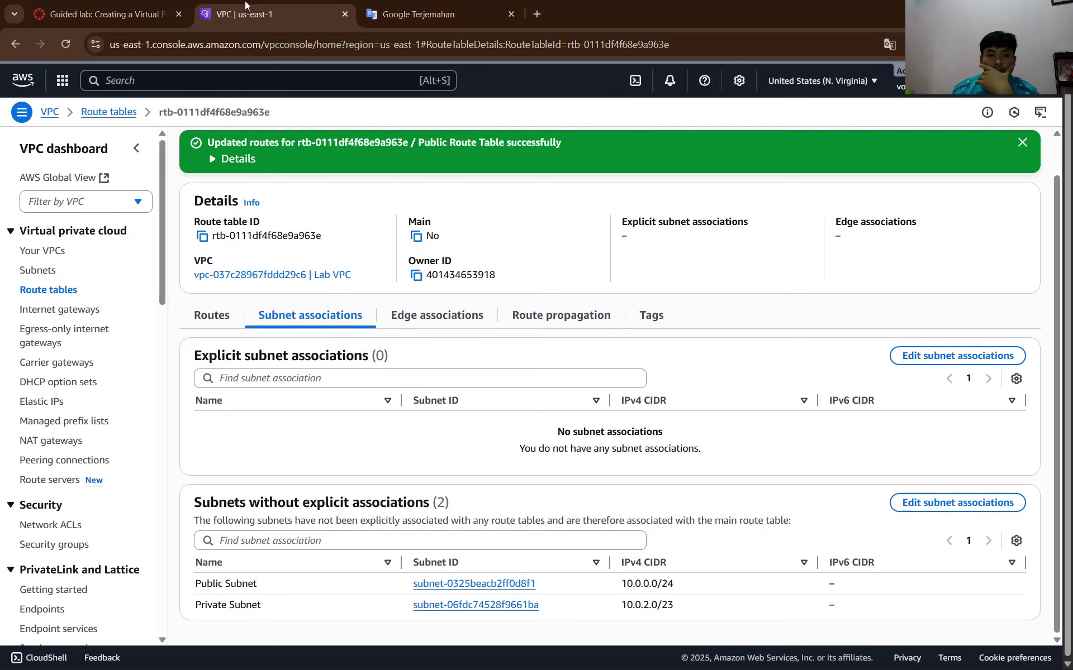
pyautogui.click(151, 5)
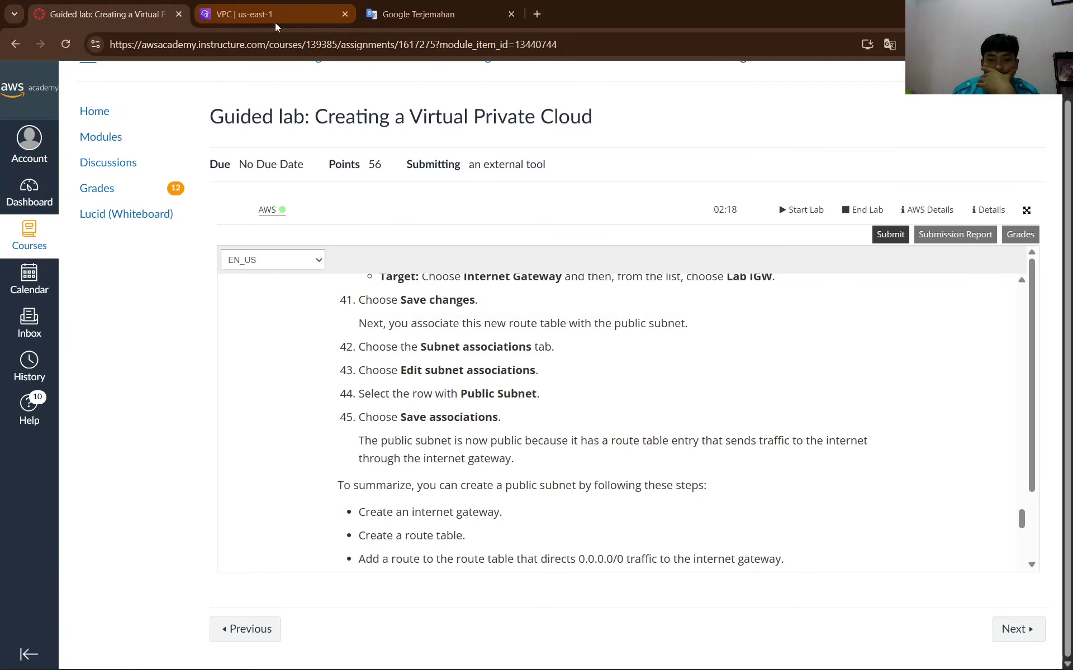
# Check lab steps 42 and 43, and open the Public Route Table's subnet associations for editing in the AWS console.
pyautogui.click(271, 10)
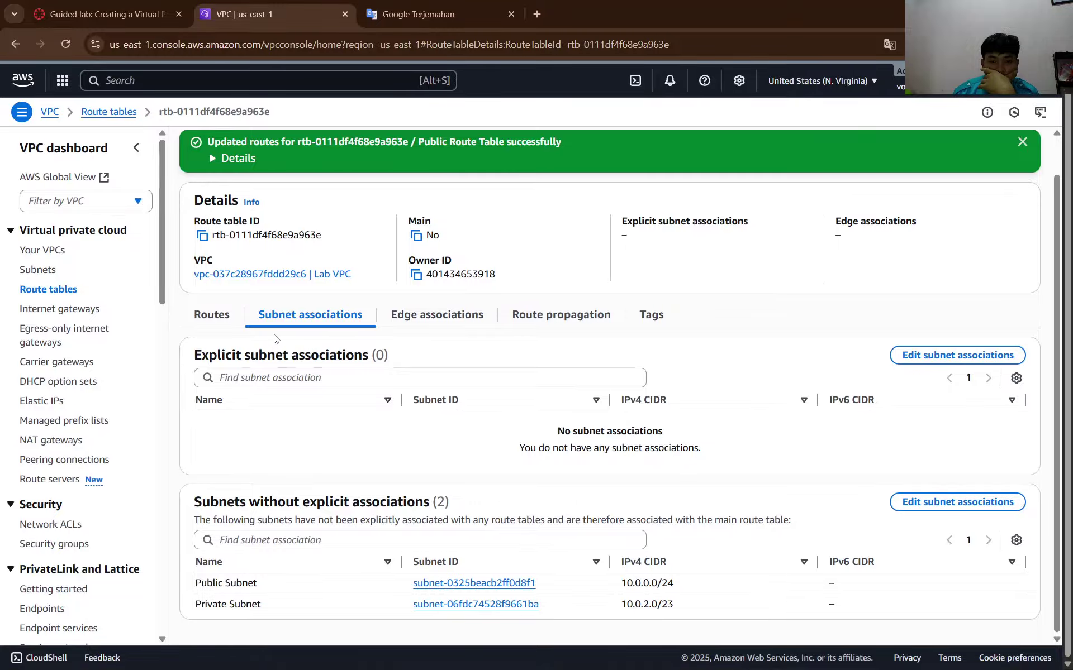
pyautogui.hotkey('ctrl', '1')
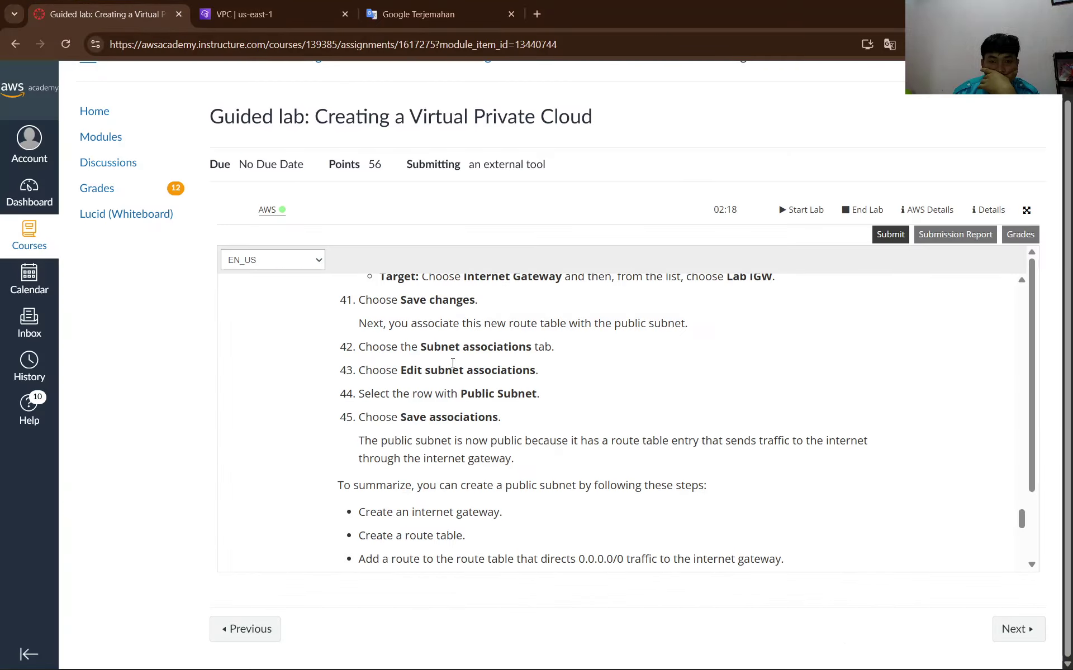
pyautogui.click(278, 12)
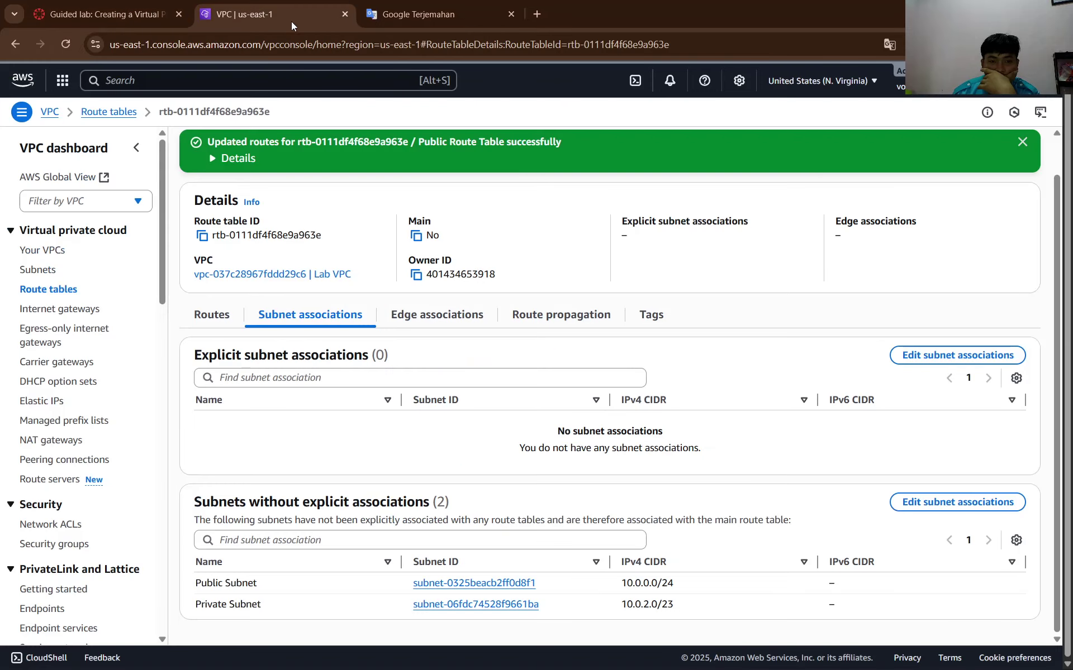
pyautogui.click(209, 319)
pyautogui.click(333, 350)
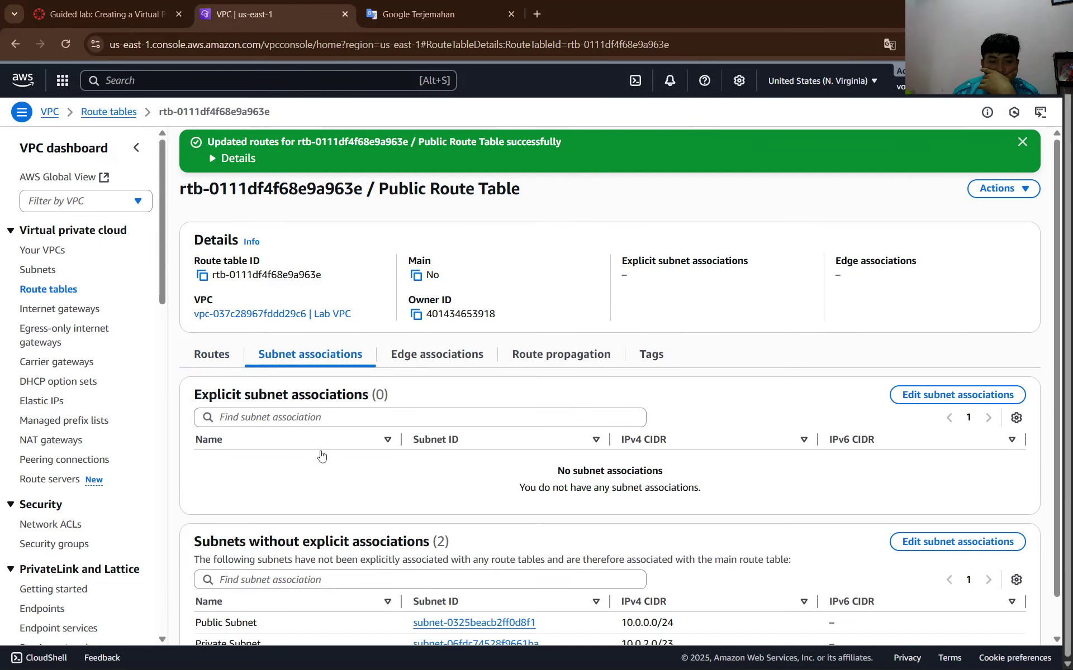
pyautogui.scroll(-2, 866, 553)
pyautogui.click(993, 501)
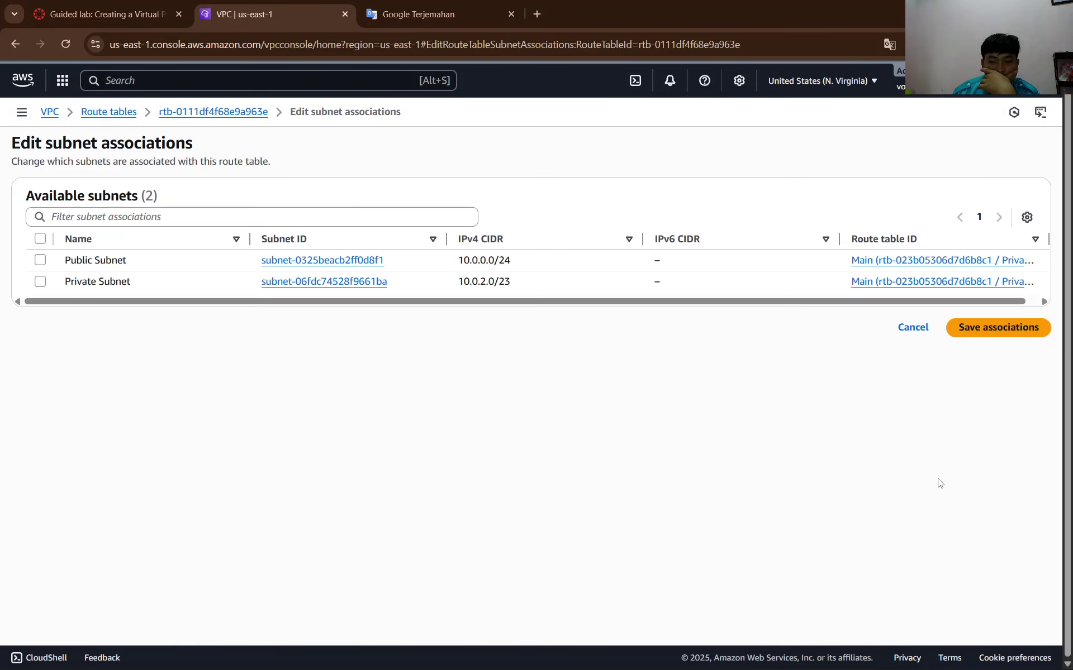
# Check lab step 44 and select Public Subnet among the available subnets in the AWS console.
pyautogui.click(92, 11)
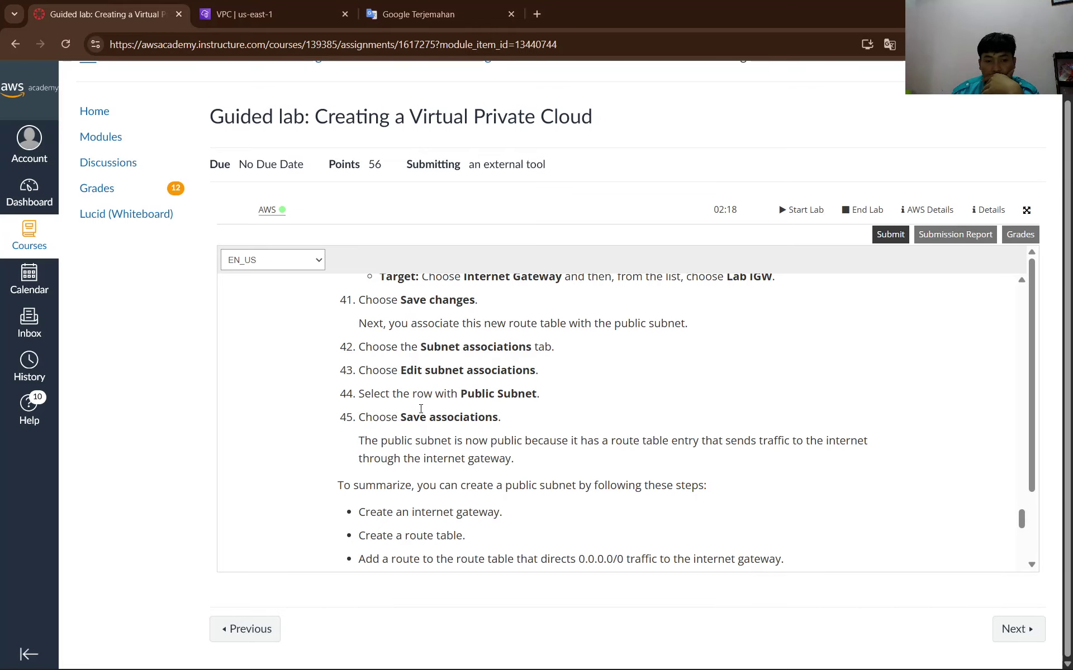
pyautogui.click(320, 6)
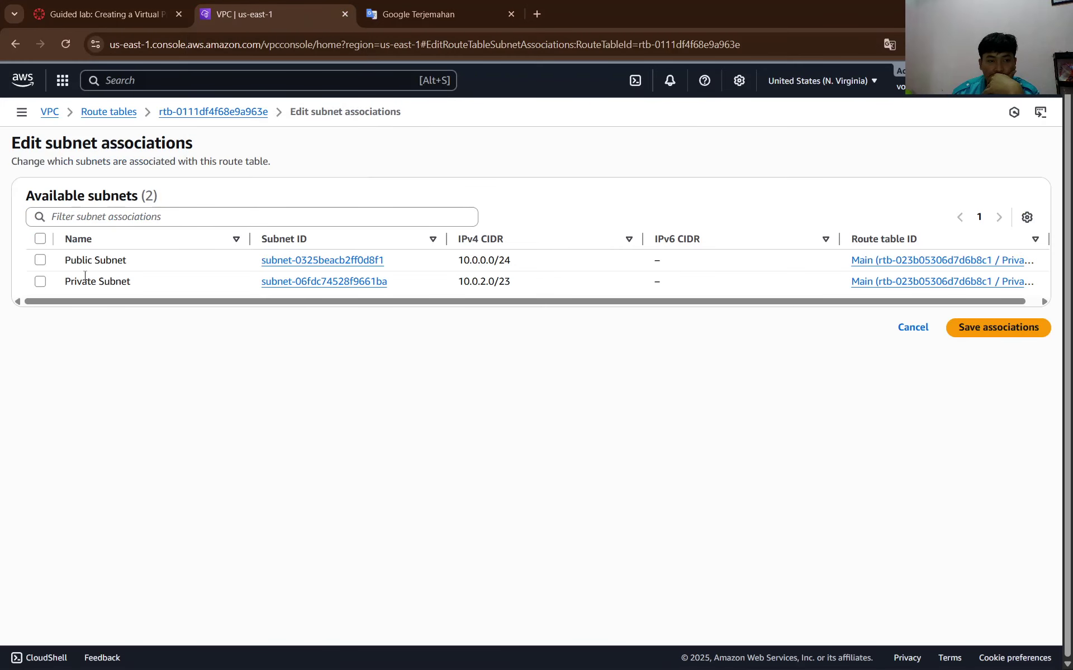
pyautogui.click(40, 260)
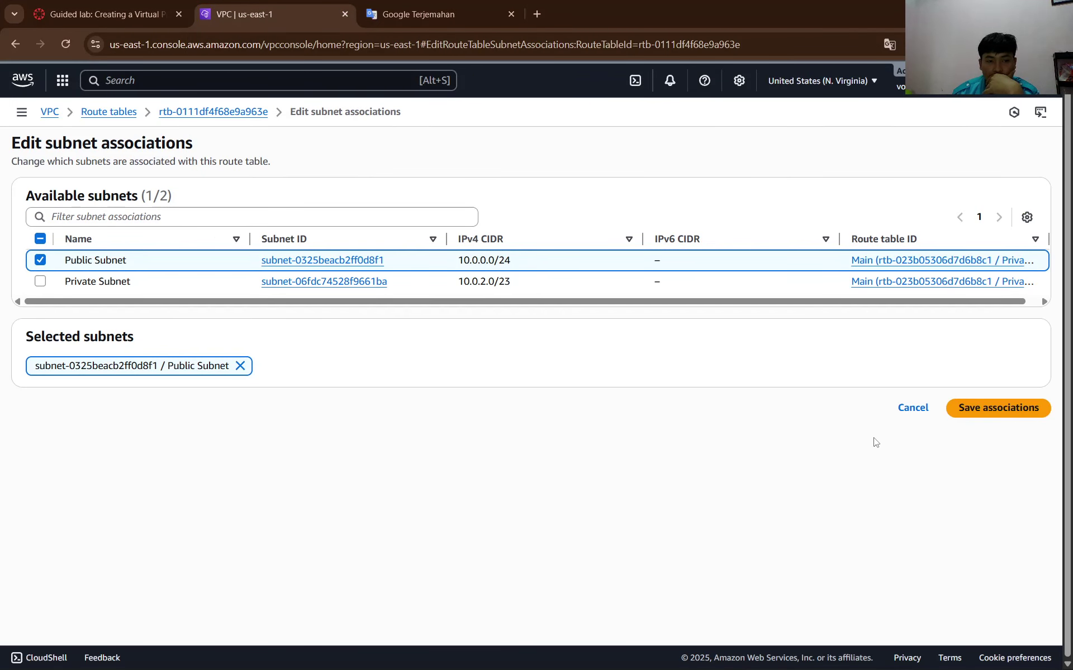
# Capture a screenshot of the subnet association page with Public Subnet selected and paste it at the end of the Word document.
pyautogui.press('super+shift+s')
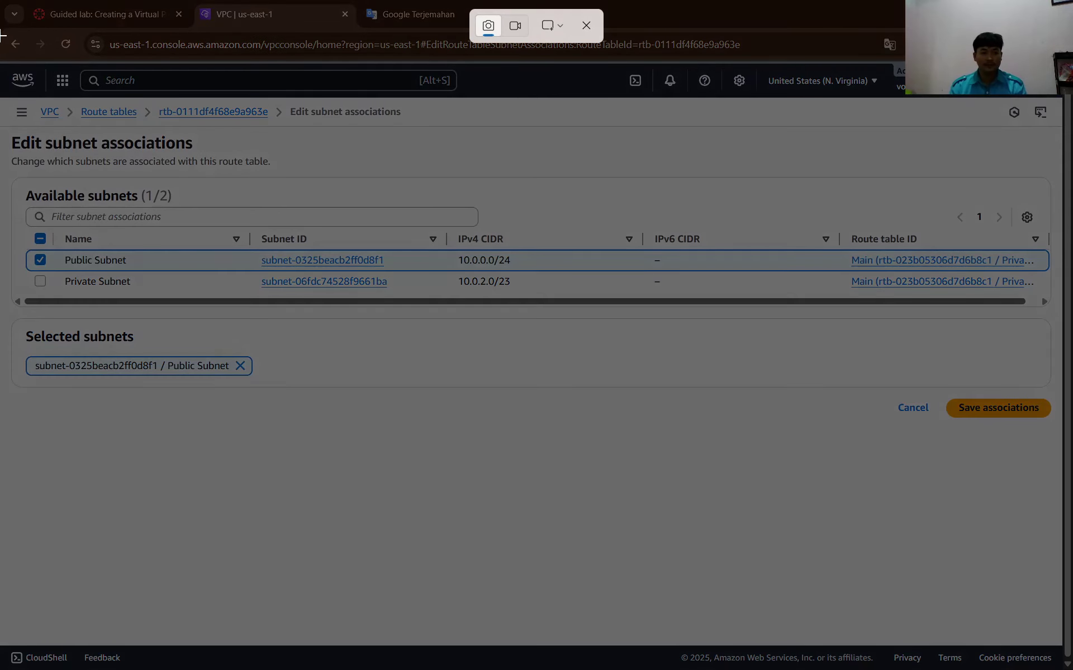
pyautogui.moveTo(2, 62); pyautogui.dragTo(408, 216)
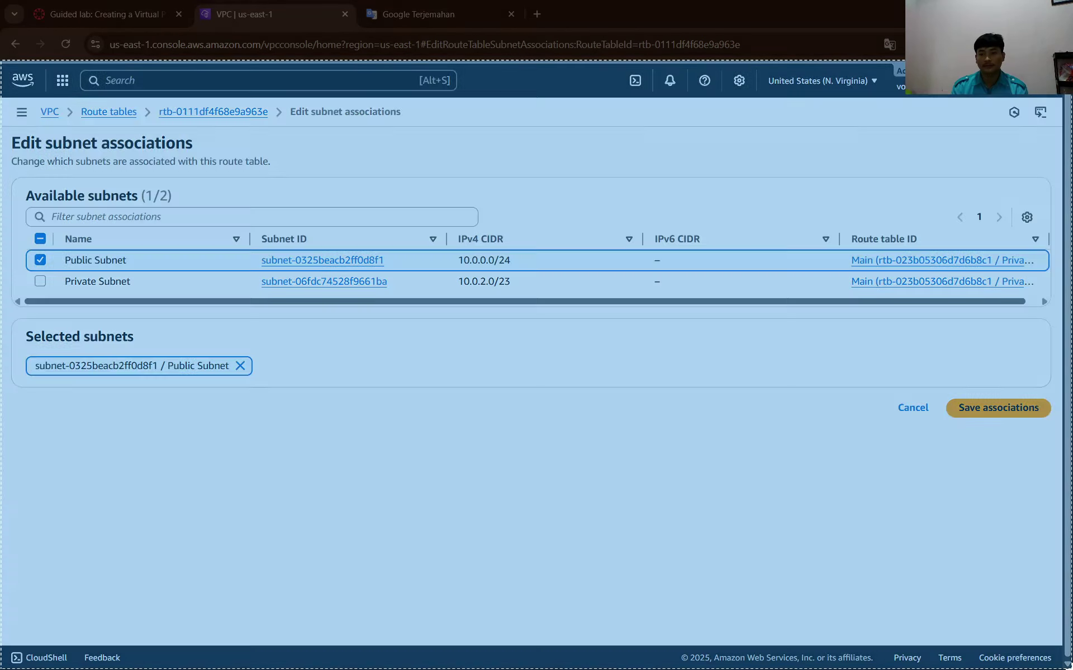
pyautogui.hotkey('alt', 'Tab')
pyautogui.scroll(-4, 539, 376)
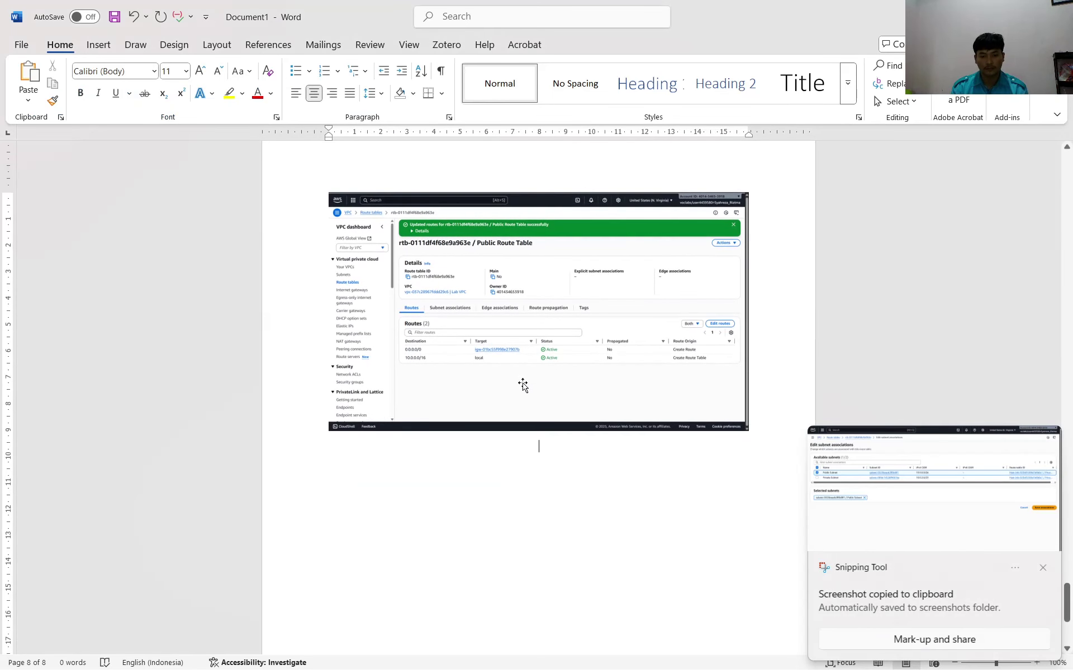
pyautogui.hotkey('ctrl', 'v')
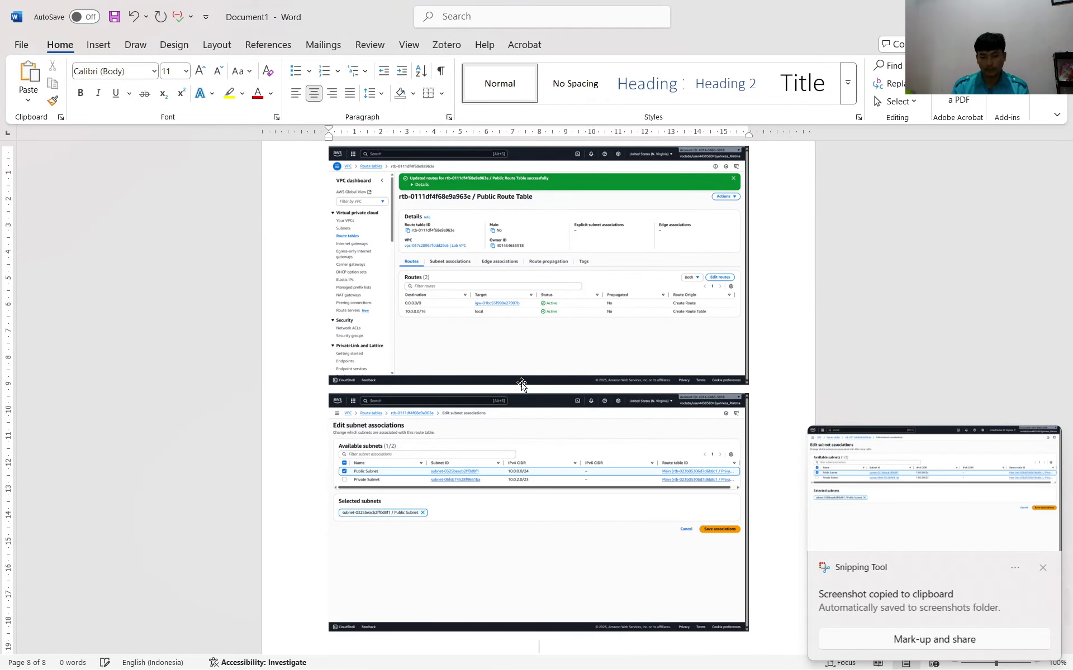
# Return to the AWS console, dismiss the screenshot notification and save the subnet associations.
pyautogui.hotkey('alt', 'Tab')
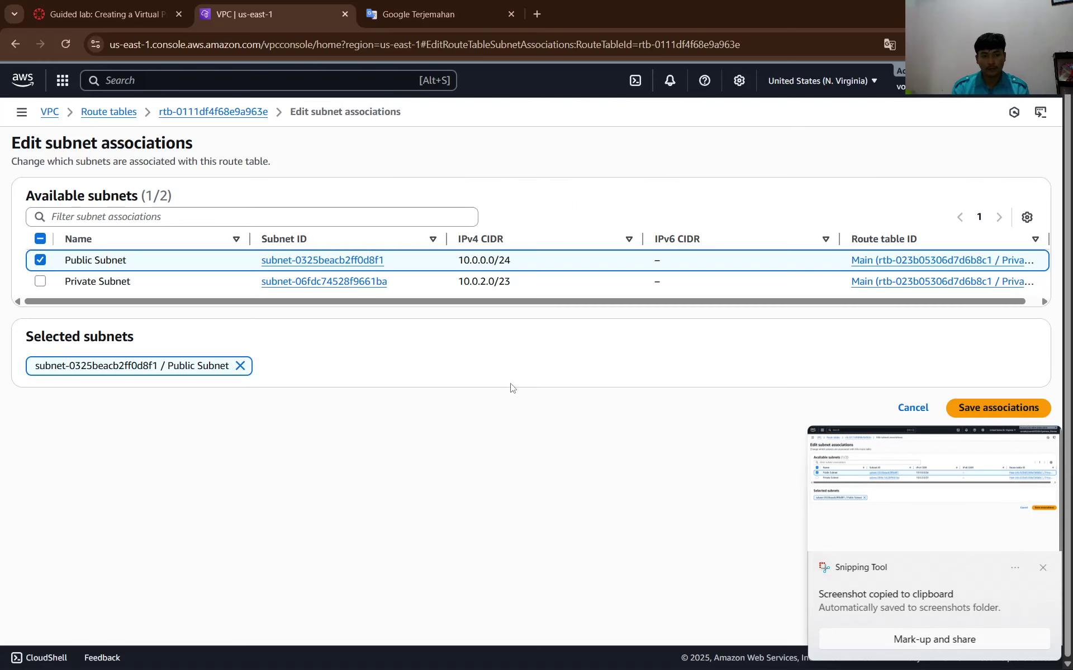
pyautogui.click(1043, 568)
pyautogui.click(1024, 412)
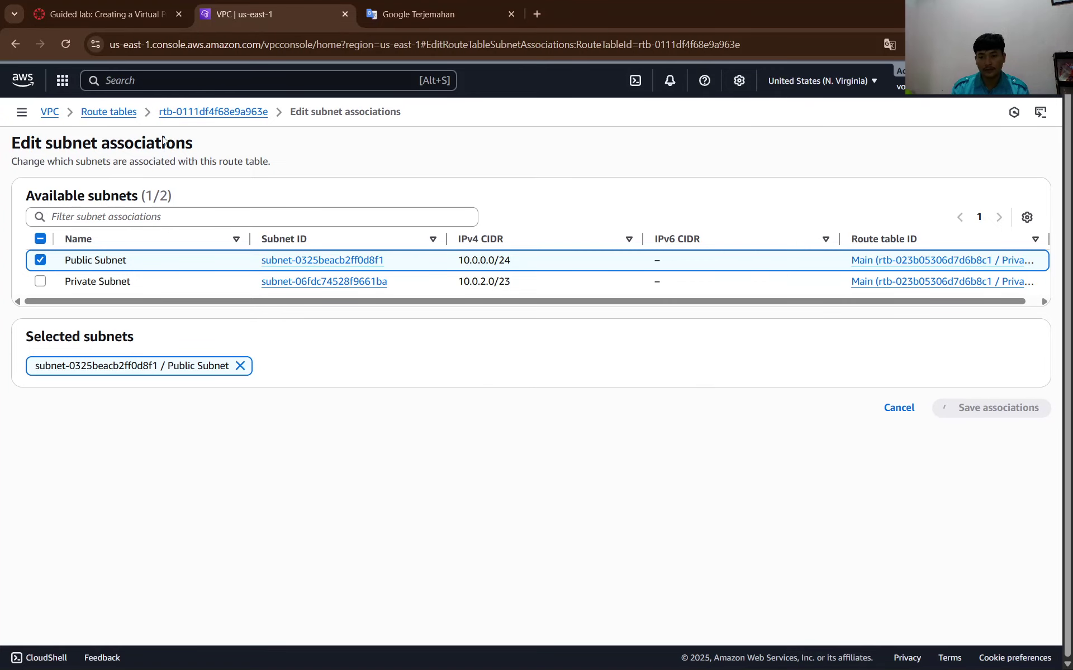
# Return to the lab instructions, read the public subnet summary after step 45 and skim the remaining tasks through to submission.
pyautogui.click(103, 14)
pyautogui.scroll(-1, 393, 400)
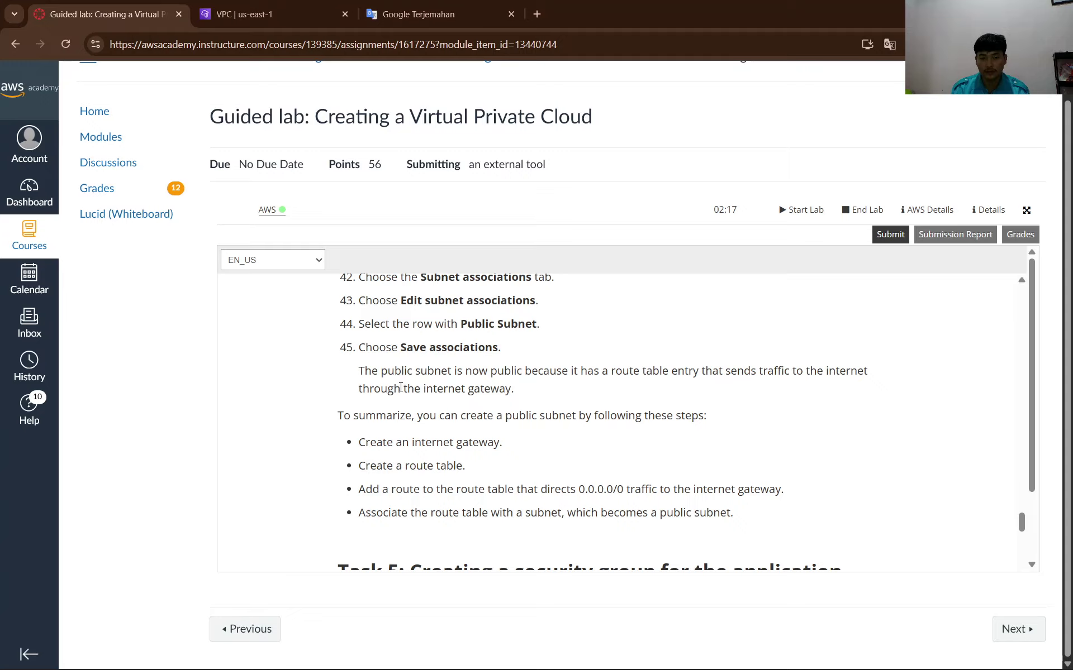
pyautogui.scroll(-1, 465, 404)
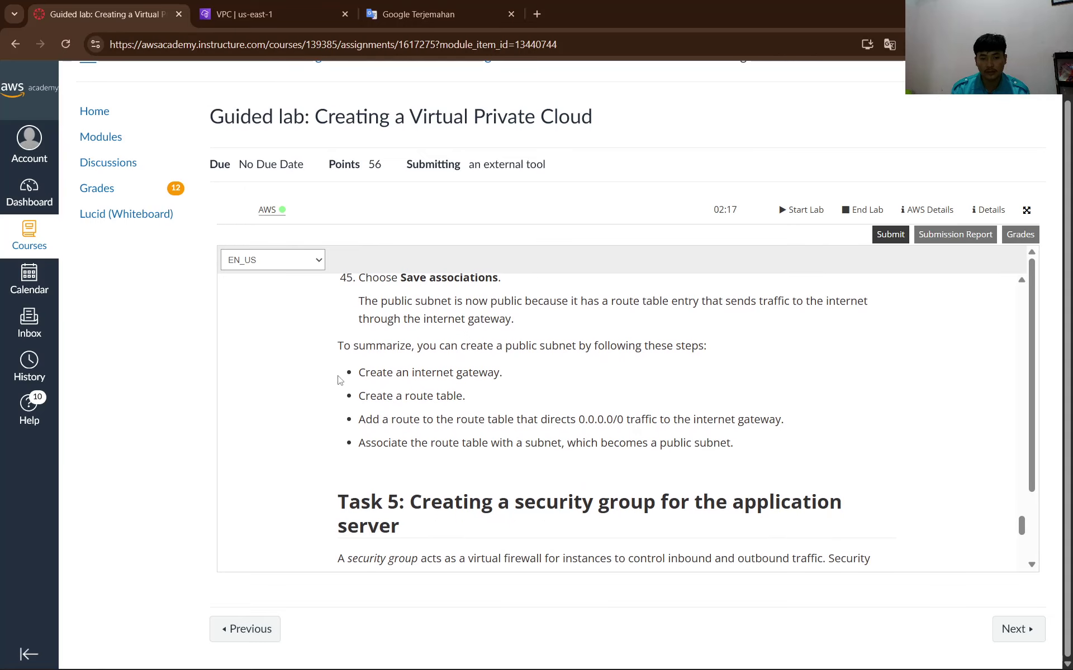
pyautogui.moveTo(401, 373); pyautogui.dragTo(526, 392)
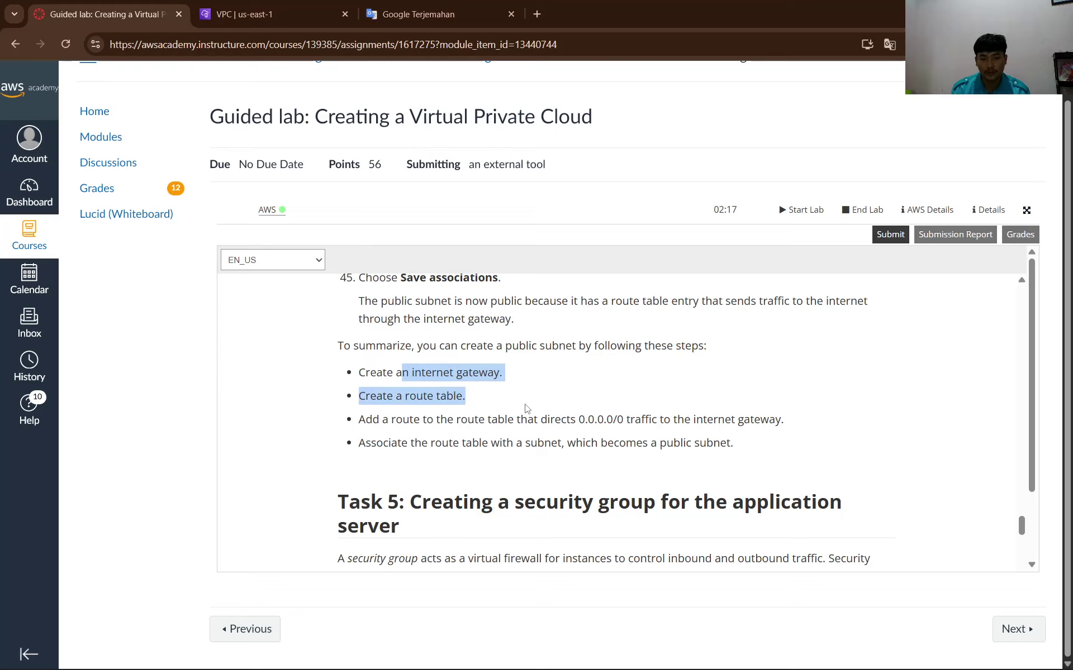
pyautogui.moveTo(526, 409); pyautogui.dragTo(818, 455)
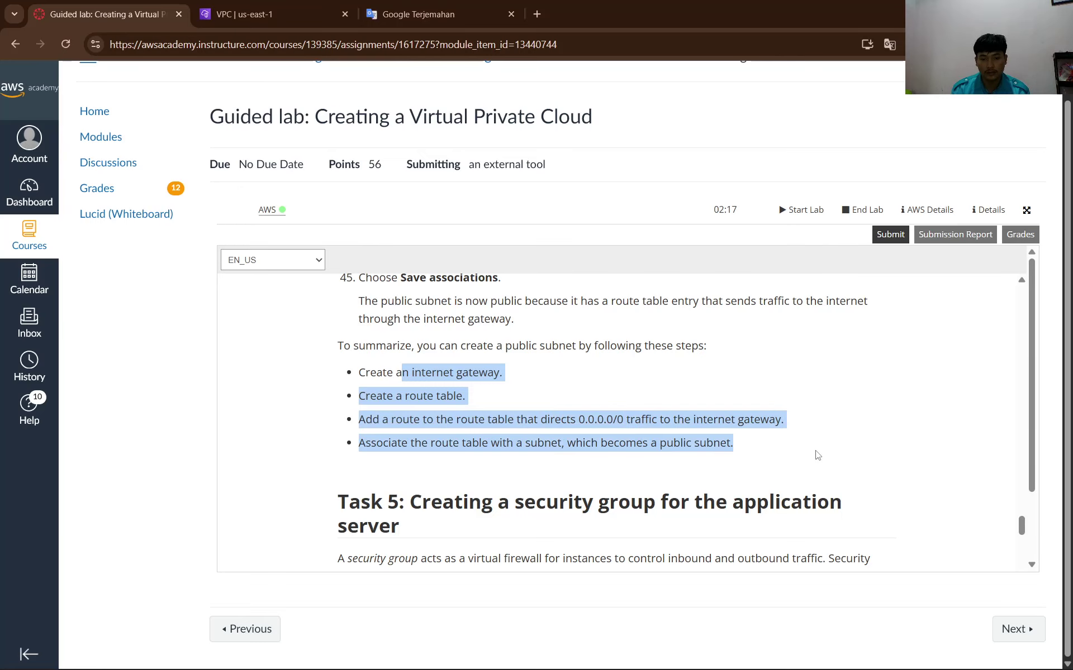
pyautogui.click(721, 455)
pyautogui.scroll(-15, 479, 445)
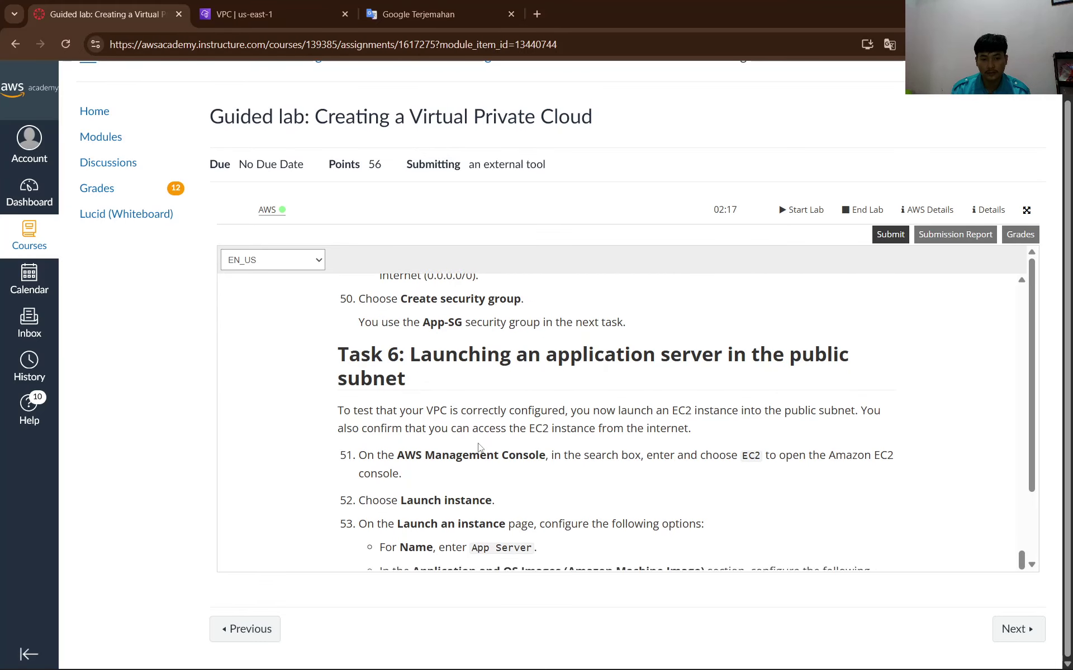
pyautogui.scroll(-10, 479, 445)
pyautogui.scroll(10, 478, 444)
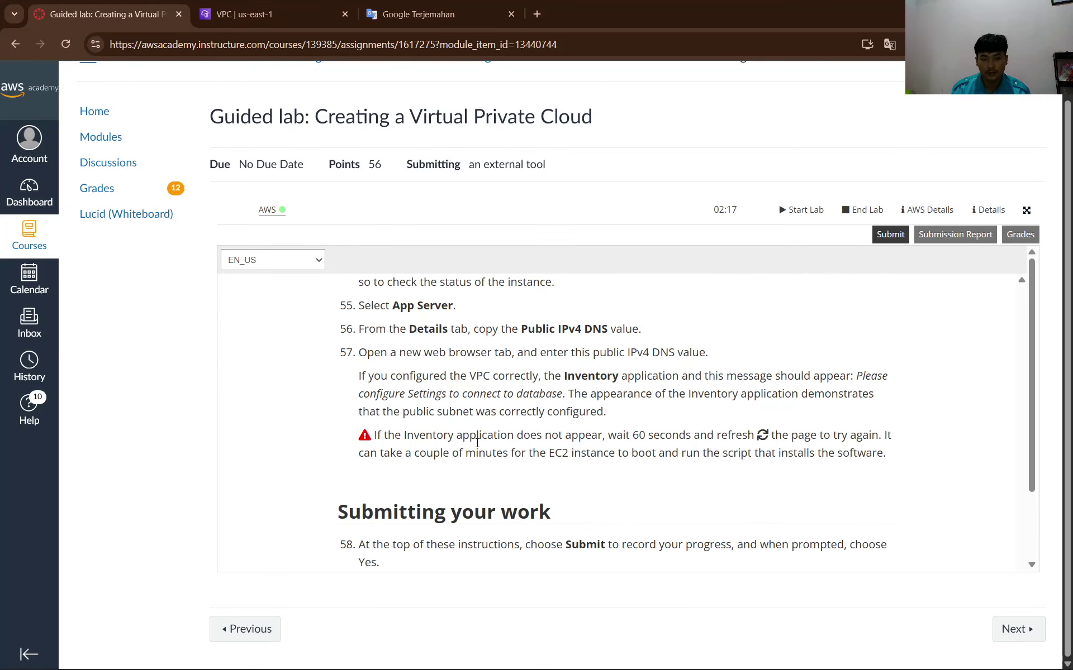
pyautogui.scroll(15, 477, 443)
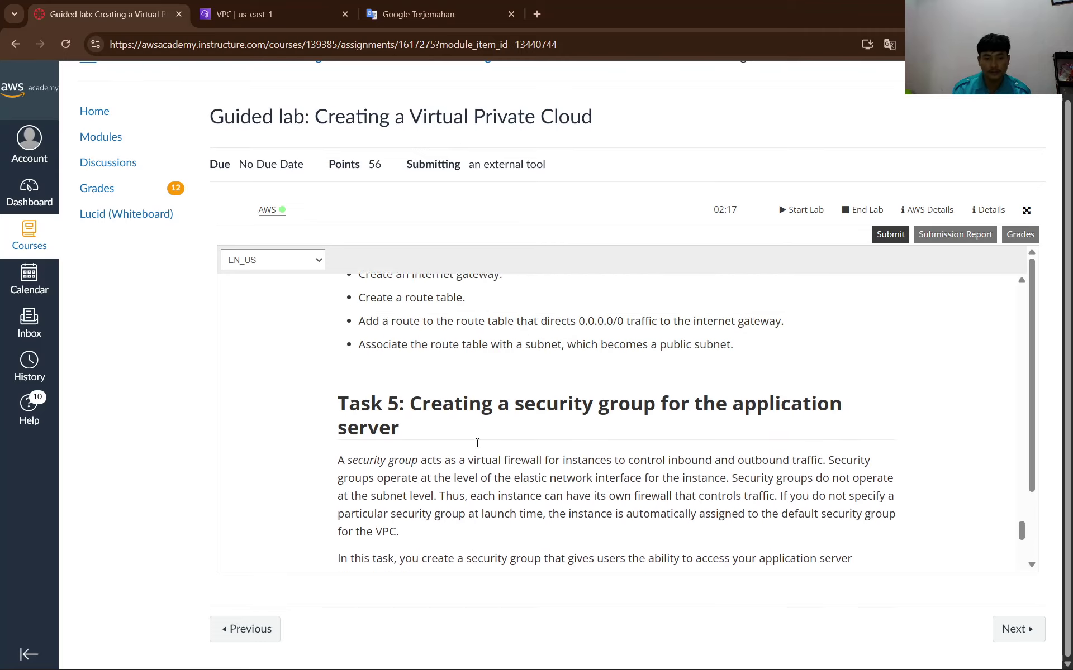
pyautogui.scroll(-1, 477, 443)
pyautogui.scroll(4, 475, 447)
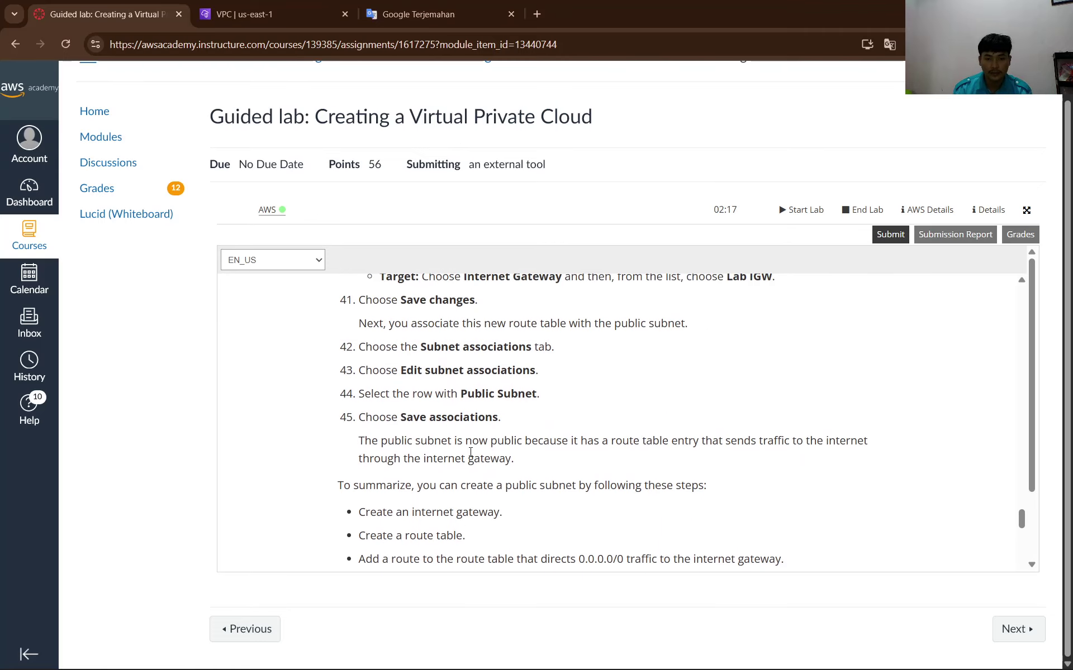
# Read the Task 5 introduction and lab steps 46 to 49 on creating a security group for the application server.
pyautogui.scroll(-5, 472, 451)
pyautogui.moveTo(410, 362); pyautogui.dragTo(757, 385)
pyautogui.click(469, 413)
pyautogui.scroll(-2, 469, 414)
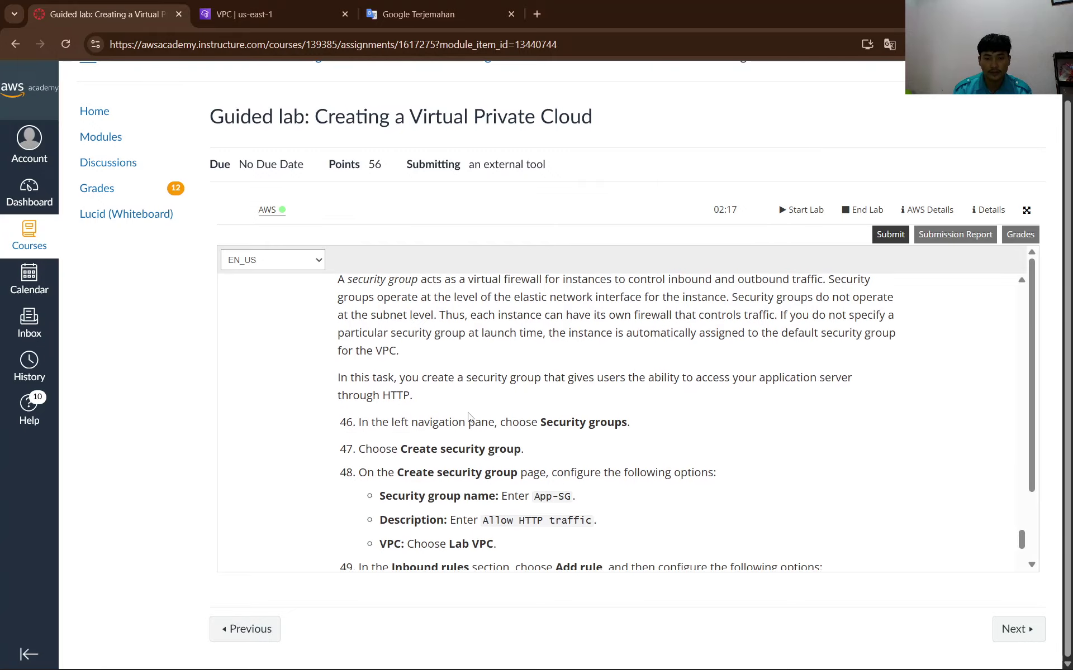
pyautogui.scroll(-1, 457, 414)
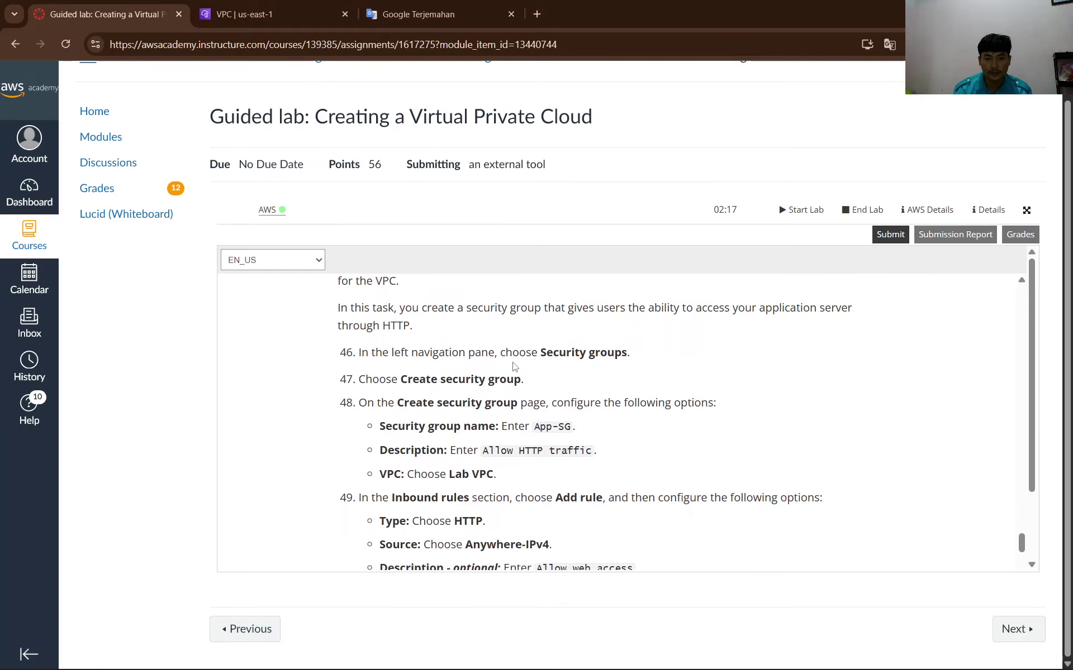
pyautogui.scroll(3, 431, 355)
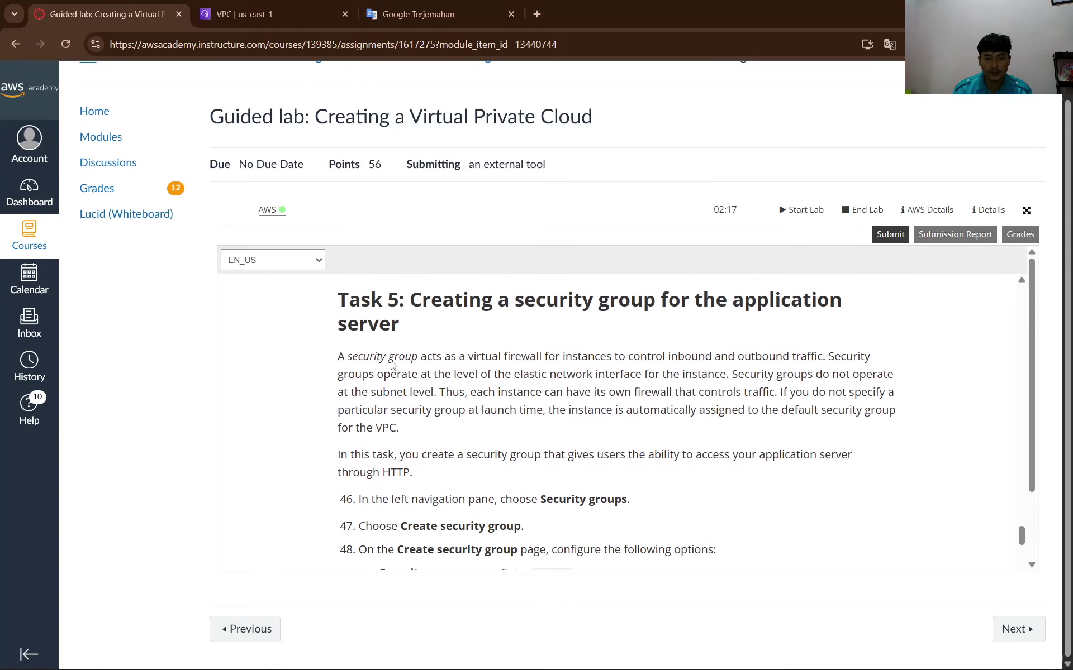
pyautogui.scroll(-3, 427, 358)
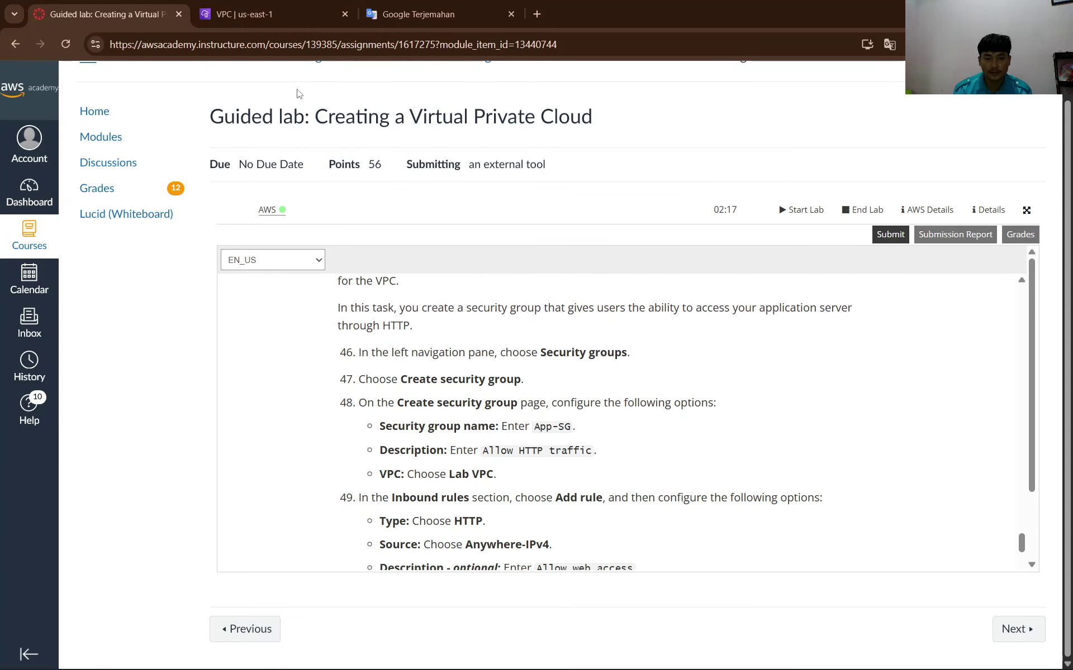
# Switch to the AWS console and open the list of security groups in the VPC dashboard.
pyautogui.click(321, 5)
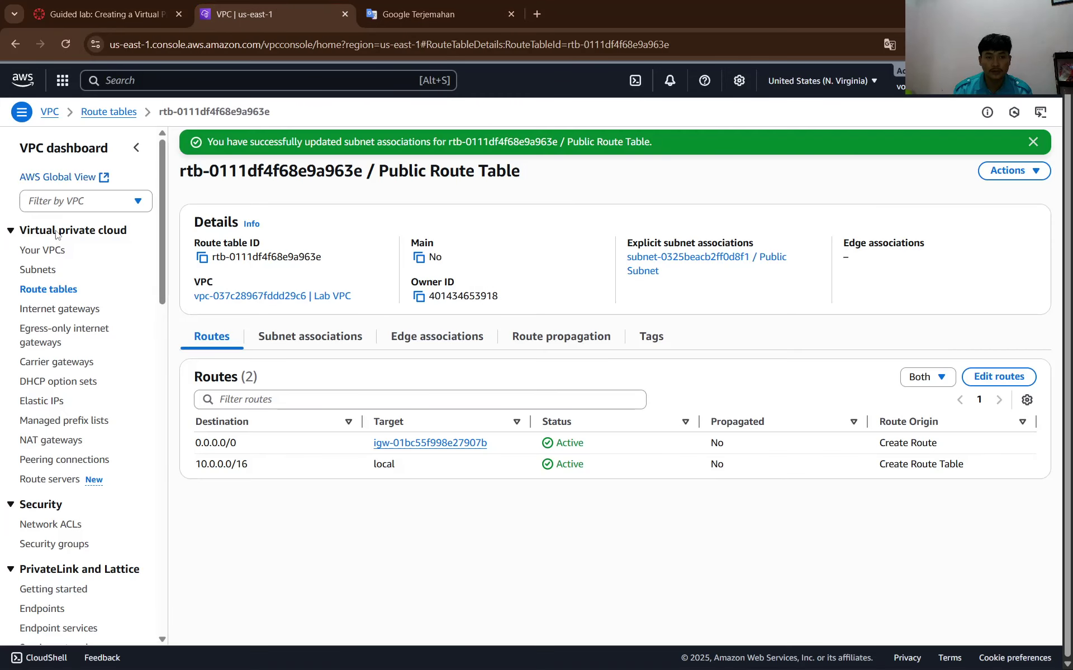
pyautogui.scroll(-6, 84, 314)
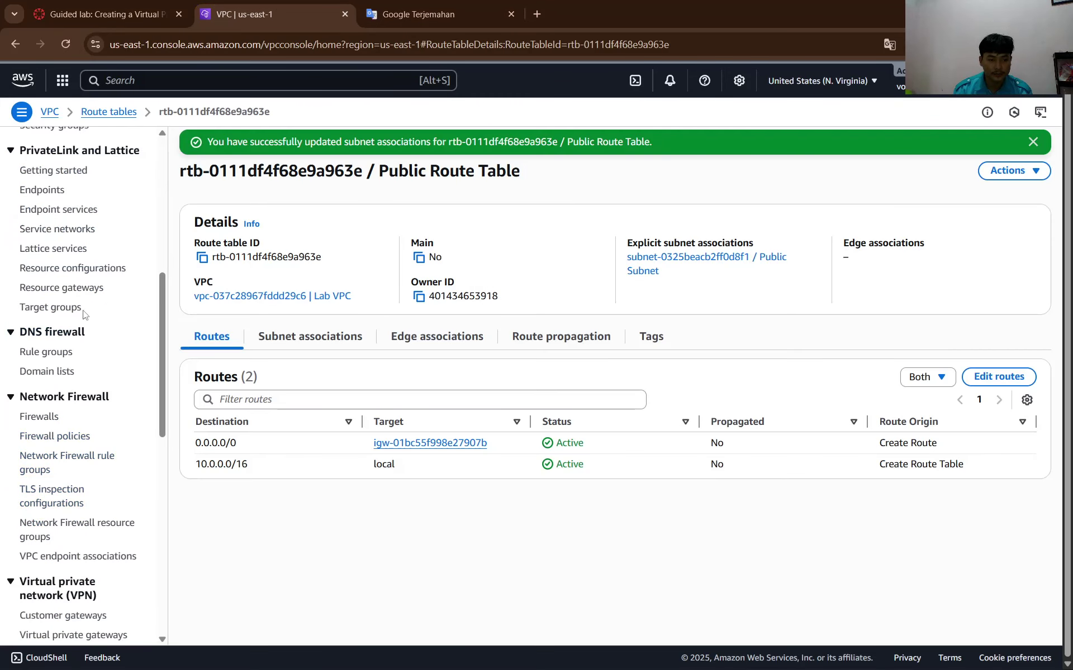
pyautogui.scroll(3, 48, 430)
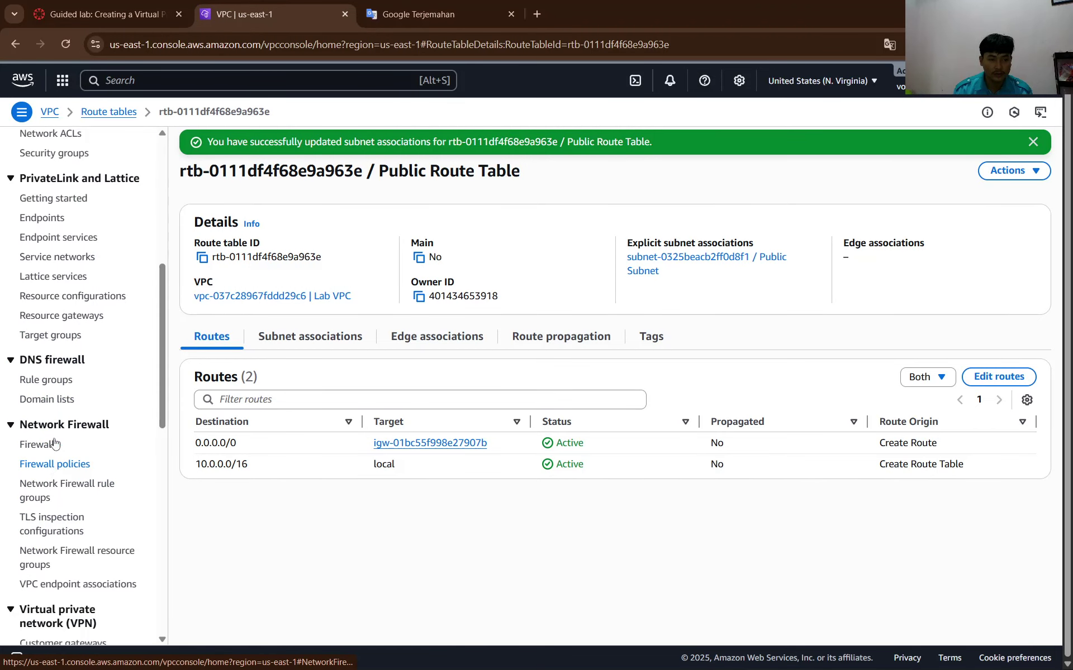
pyautogui.scroll(2, 53, 407)
pyautogui.click(56, 334)
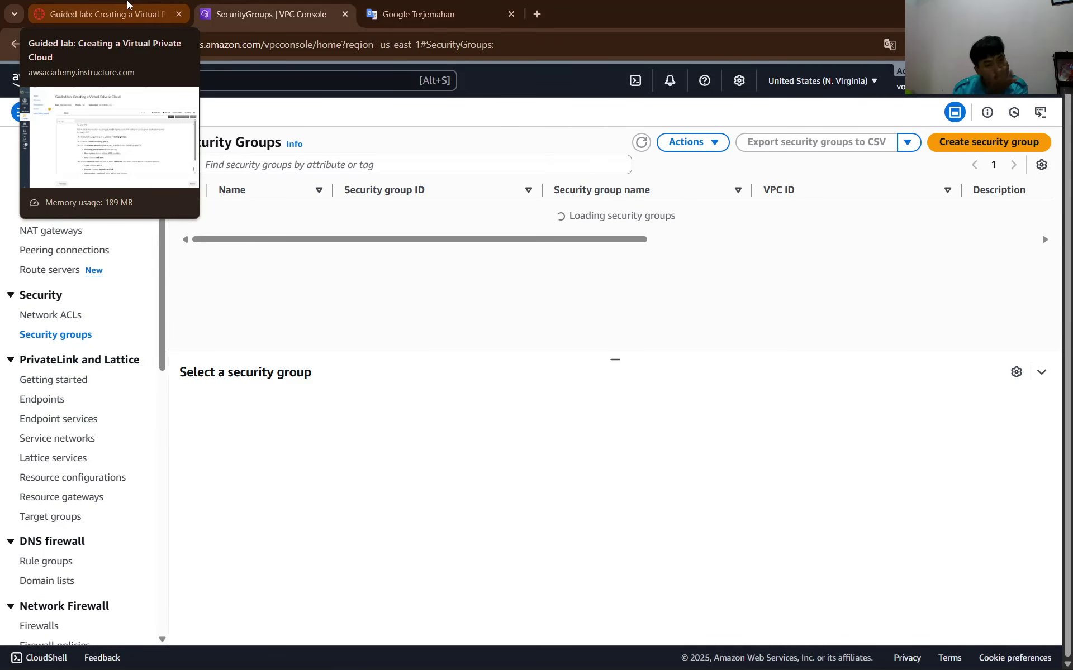
# Check lab step 47 and open the form for creating a new security group in the AWS console.
pyautogui.click(128, 7)
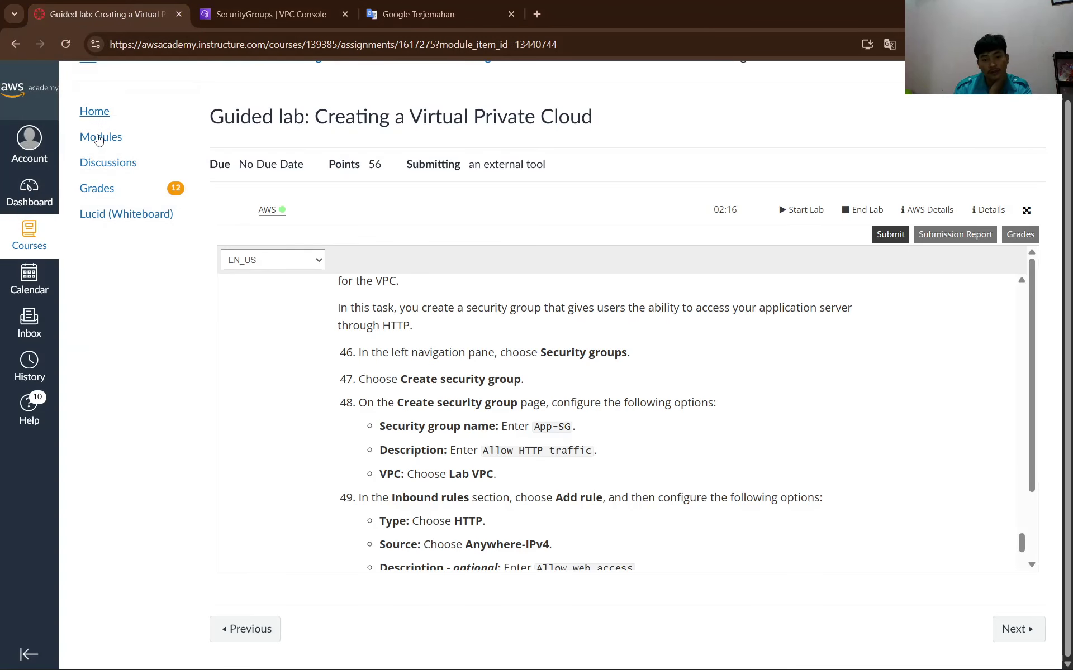
pyautogui.click(329, 5)
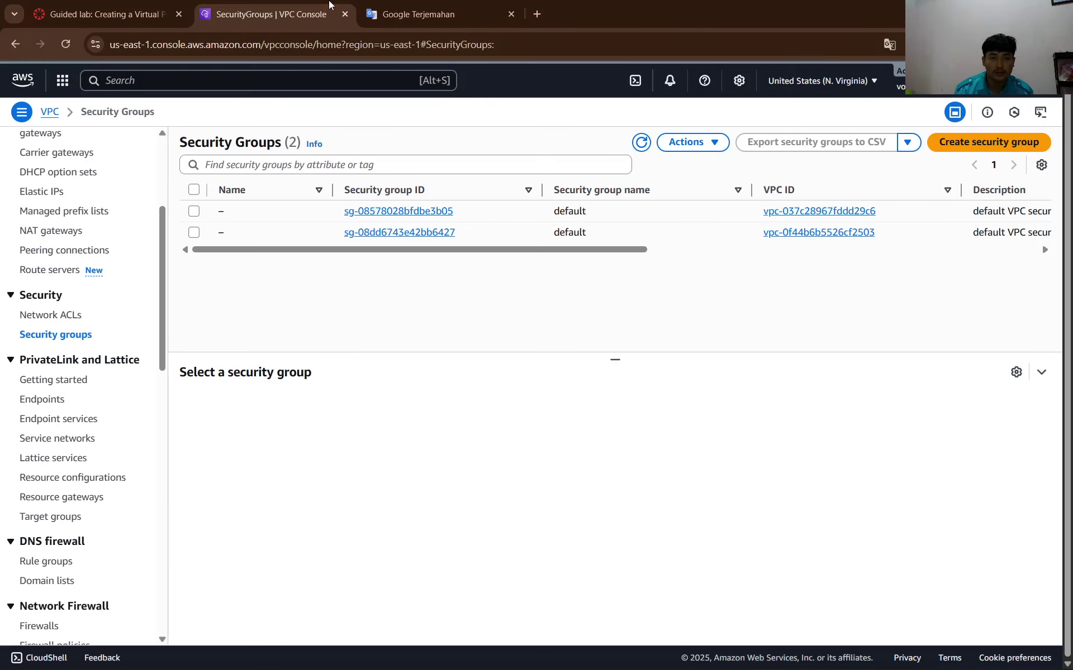
pyautogui.click(953, 150)
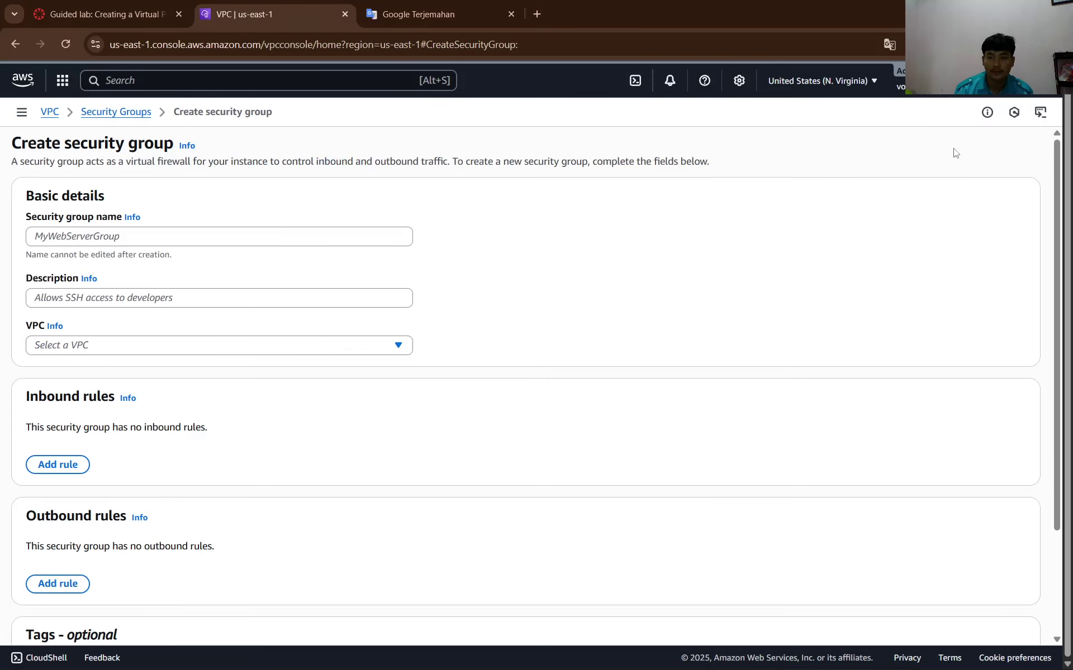
# Look up lab step 48 and name the new security group App-SG in the AWS console form.
pyautogui.click(66, 5)
pyautogui.scroll(-1, 457, 414)
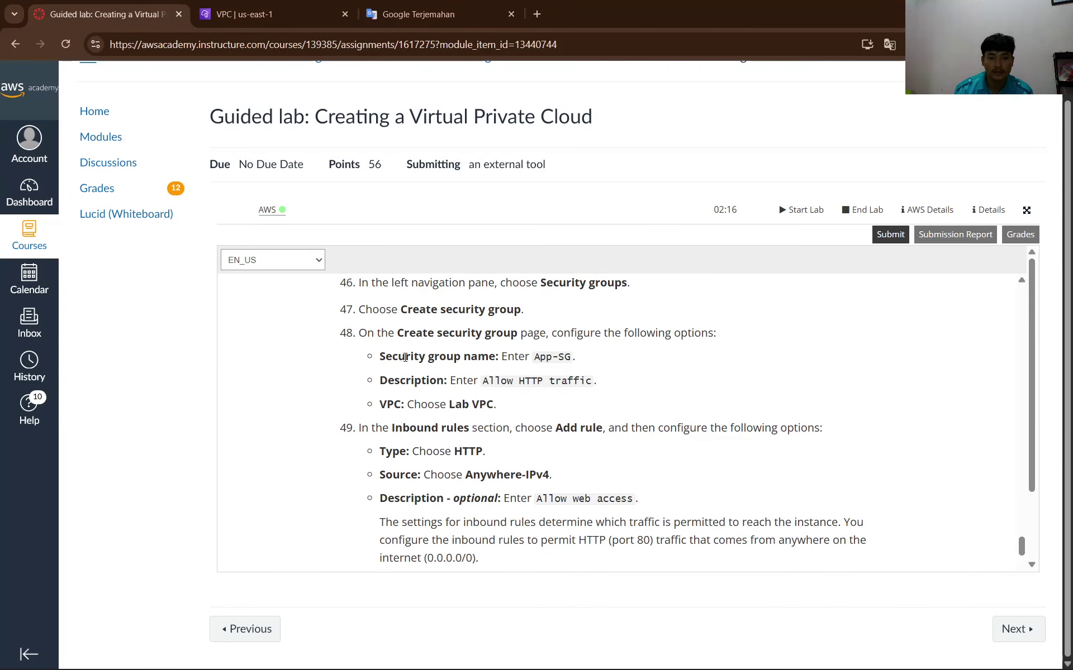
pyautogui.scroll(-1, 392, 362)
pyautogui.scroll(1, 392, 342)
pyautogui.moveTo(533, 356); pyautogui.dragTo(567, 362)
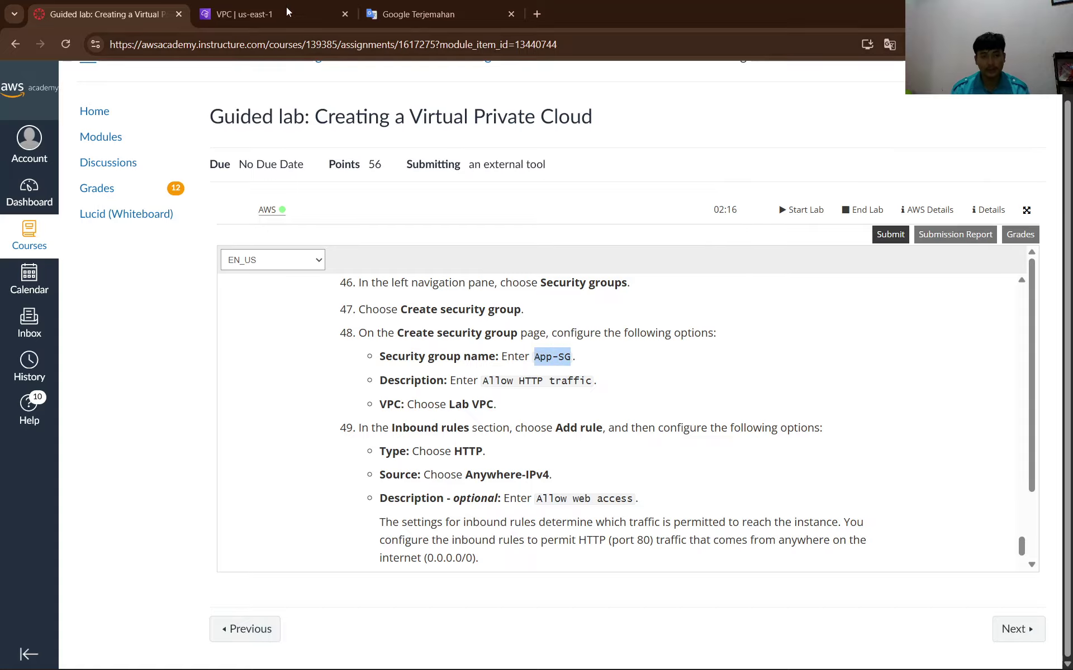
pyautogui.hotkey('ctrl', 'Tab')
pyautogui.click(246, 235)
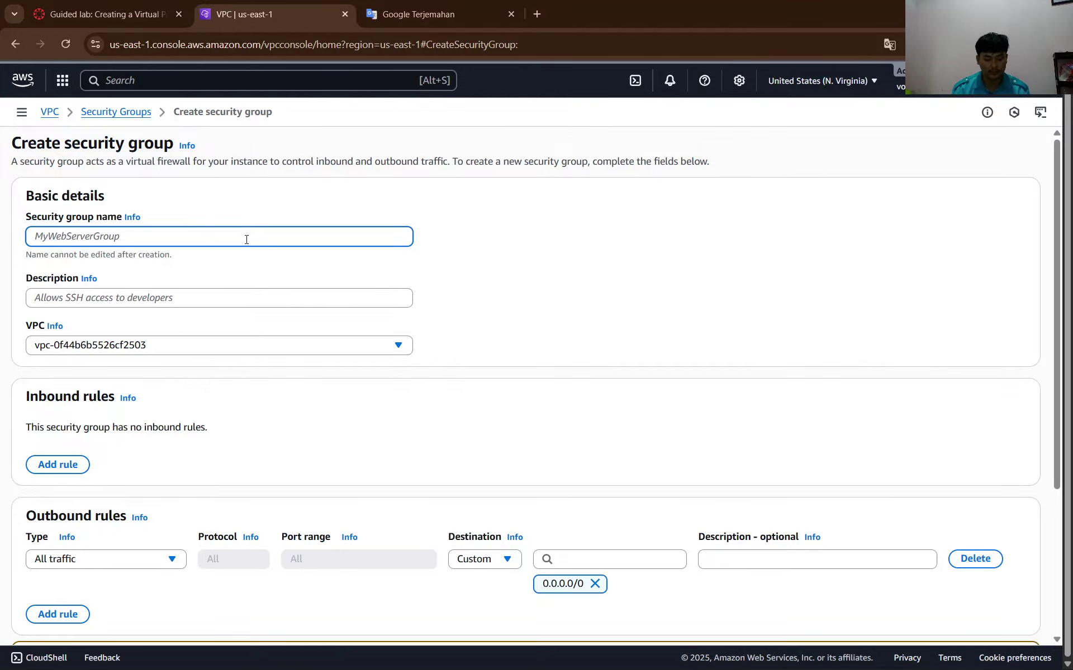
pyautogui.write('App-SG')
# Copy the description from lab step 48 and set the security group's description to "Allow HTTP traffic".
pyautogui.click(128, 6)
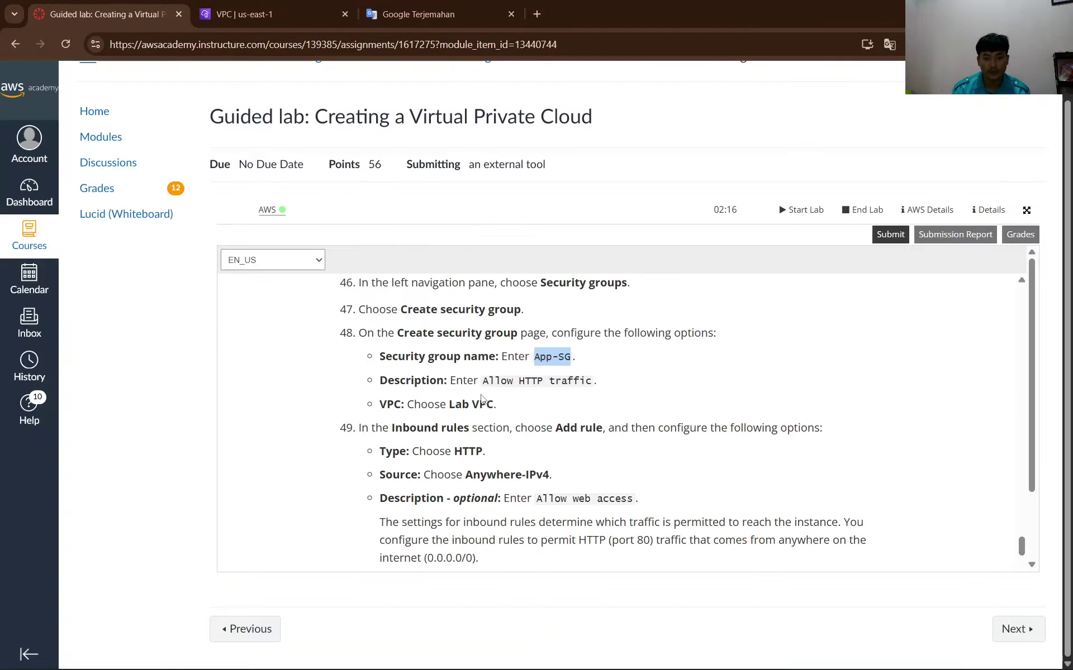
pyautogui.moveTo(483, 384); pyautogui.dragTo(597, 385)
pyautogui.hotkey('ctrl', 'c')
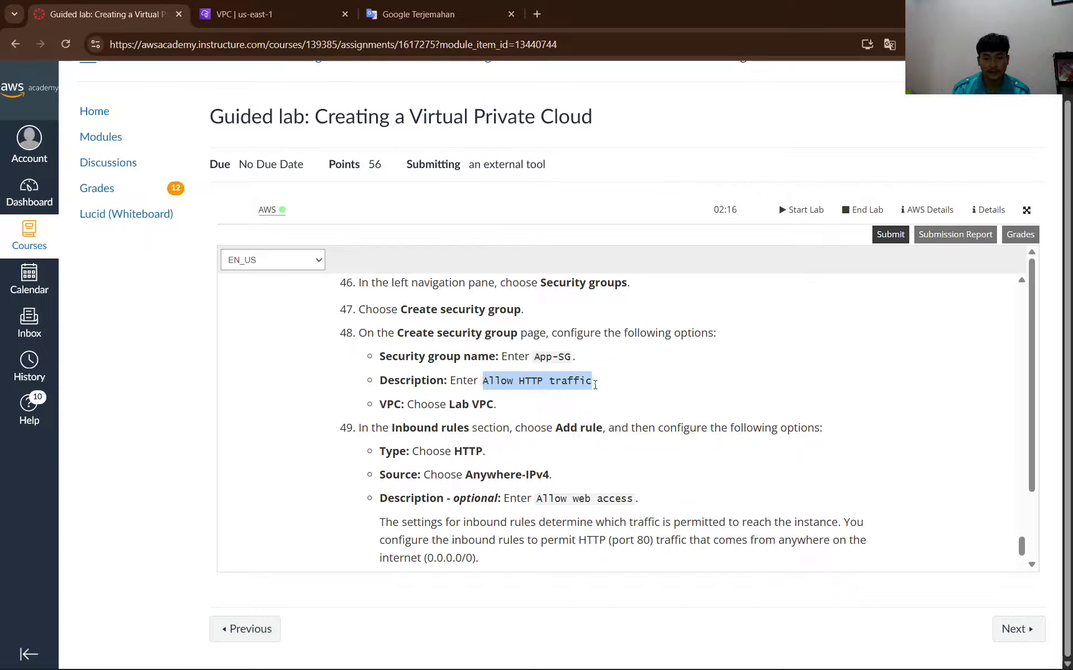
pyautogui.click(272, 14)
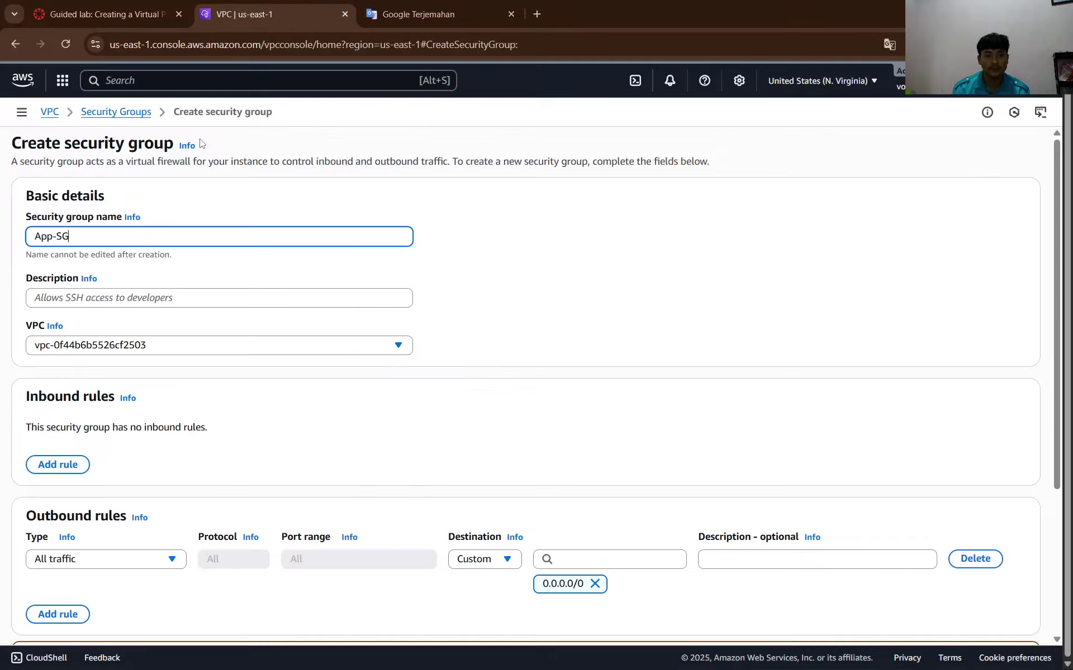
pyautogui.click(142, 288)
pyautogui.hotkey('ctrl', 'v')
# Check the lab instructions for the required VPC and assign the security group to Lab VPC.
pyautogui.click(99, 9)
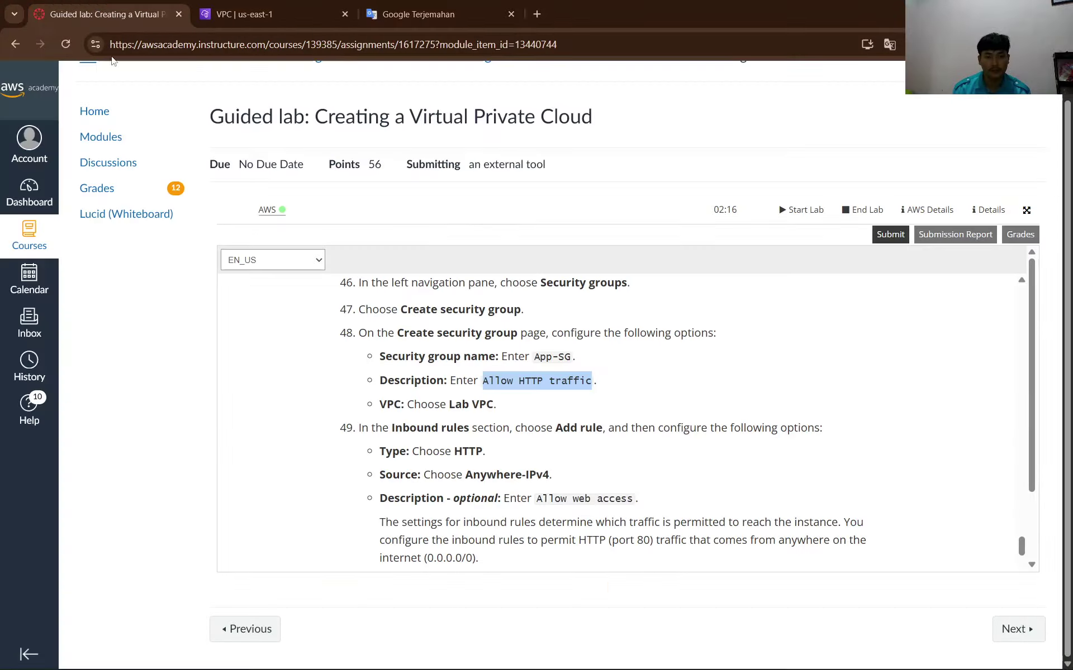
pyautogui.click(333, 14)
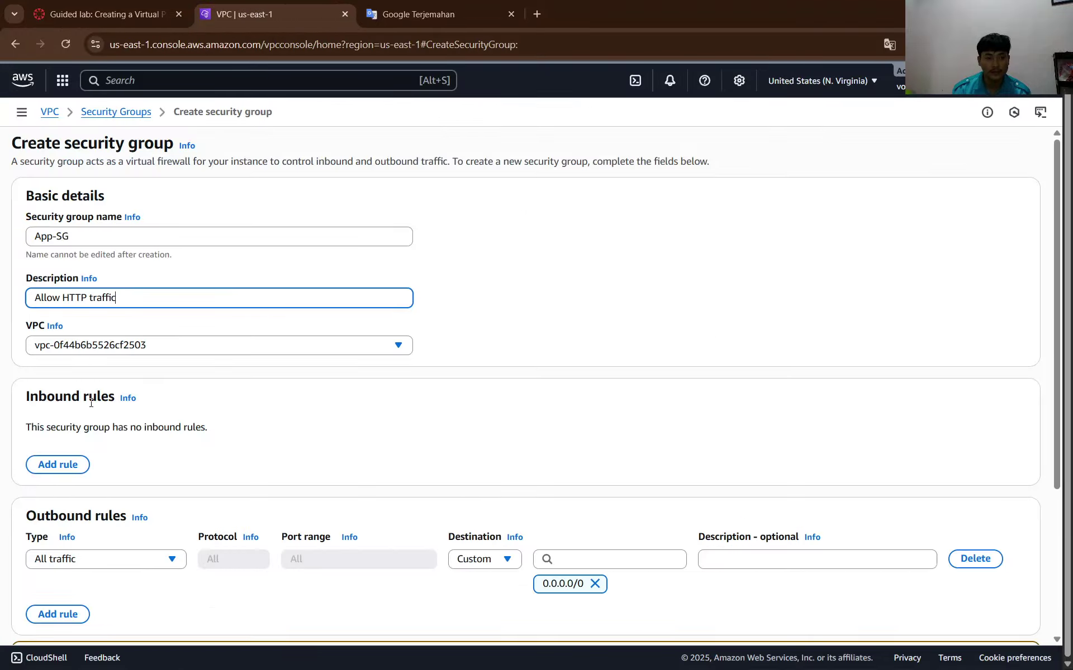
pyautogui.click(99, 352)
pyautogui.click(105, 390)
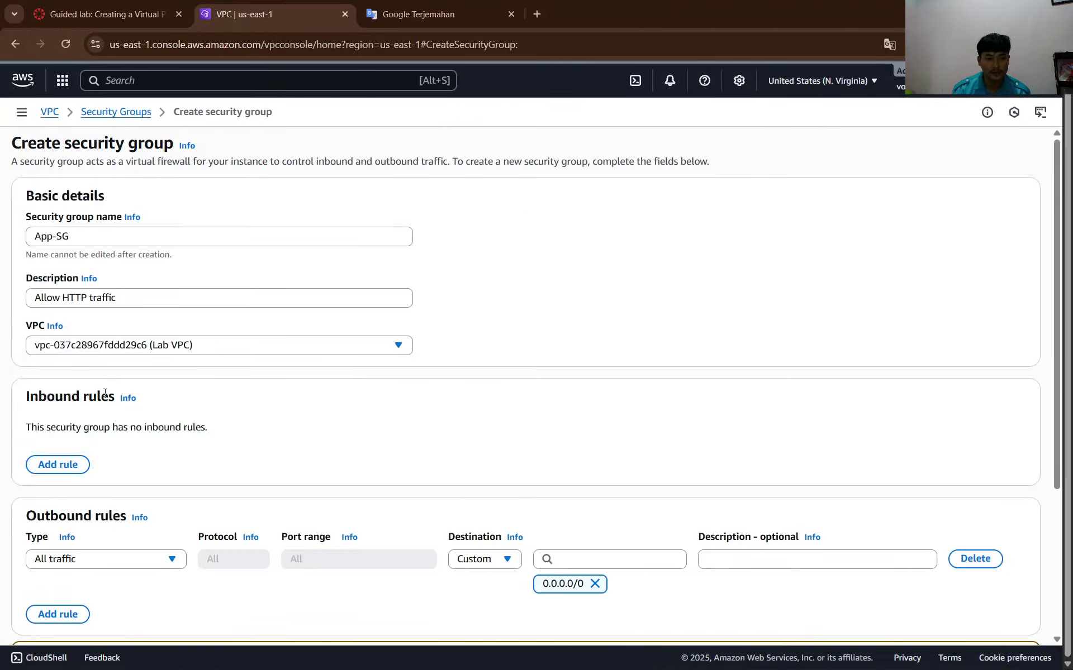
# Check lab step 49, add an inbound rule to the security group and set its type to HTTP.
pyautogui.click(93, 4)
pyautogui.scroll(-1, 430, 338)
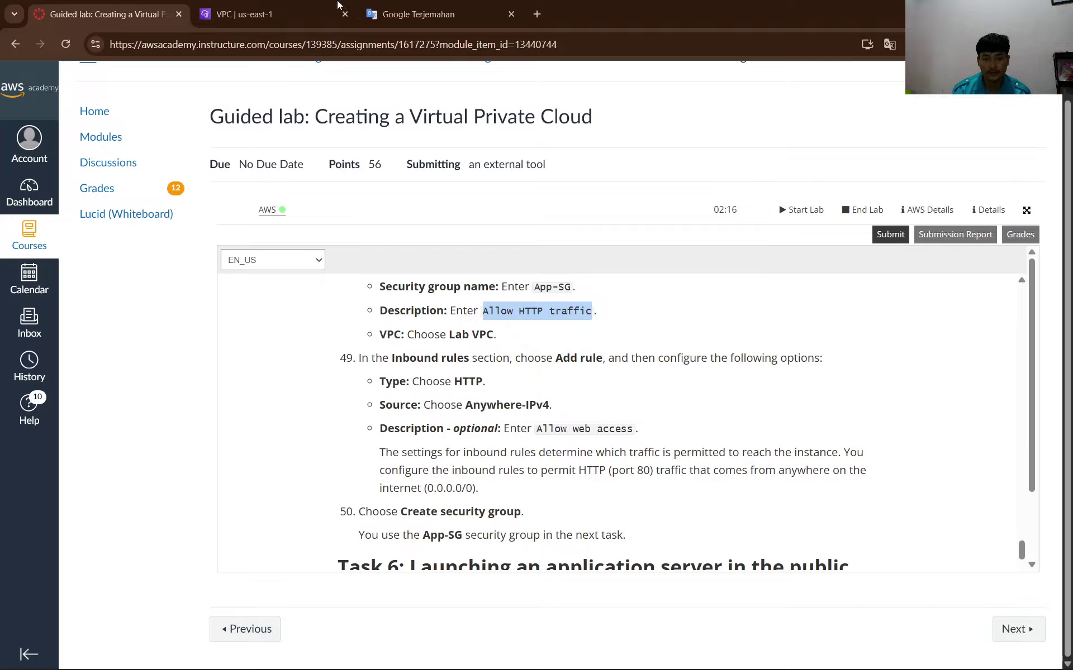
pyautogui.click(268, 6)
pyautogui.click(70, 464)
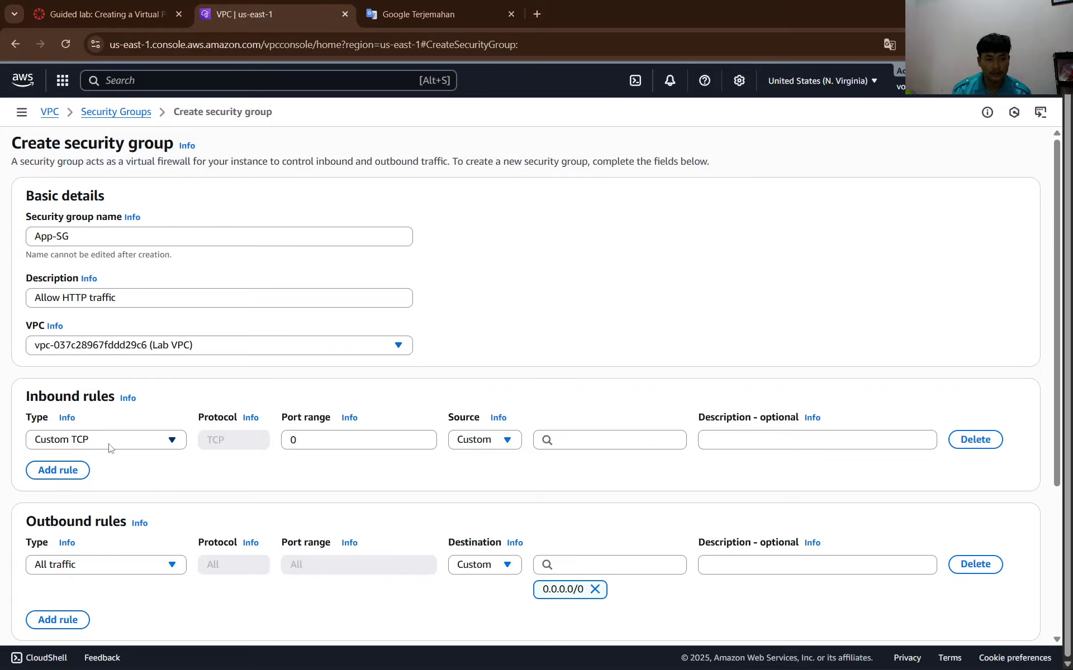
pyautogui.click(133, 441)
pyautogui.scroll(-5, 99, 376)
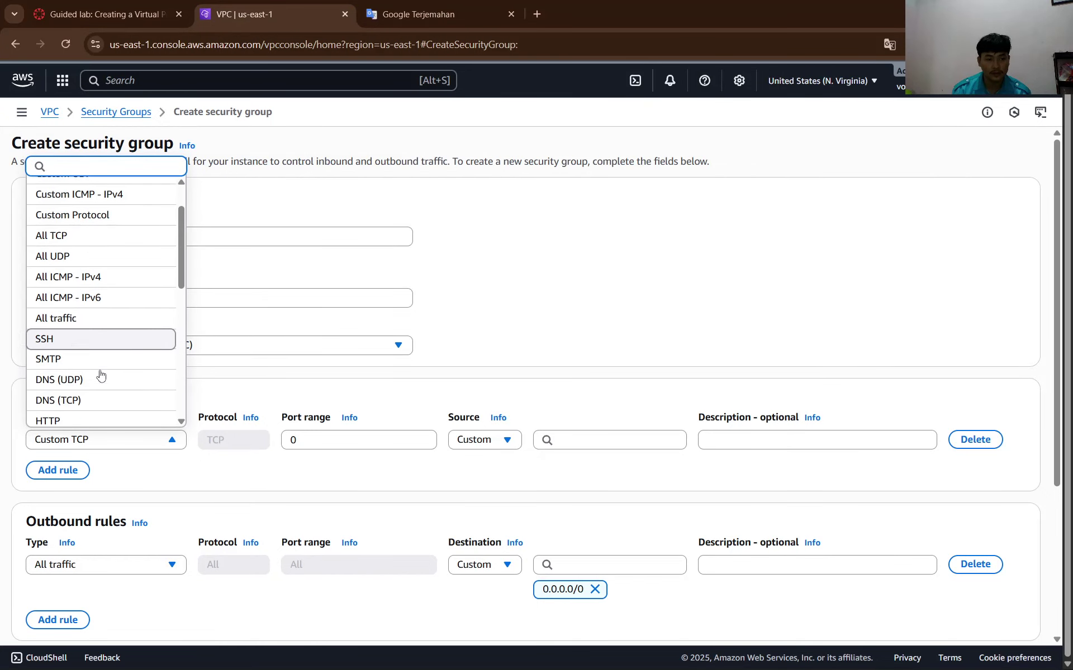
pyautogui.scroll(-4, 100, 354)
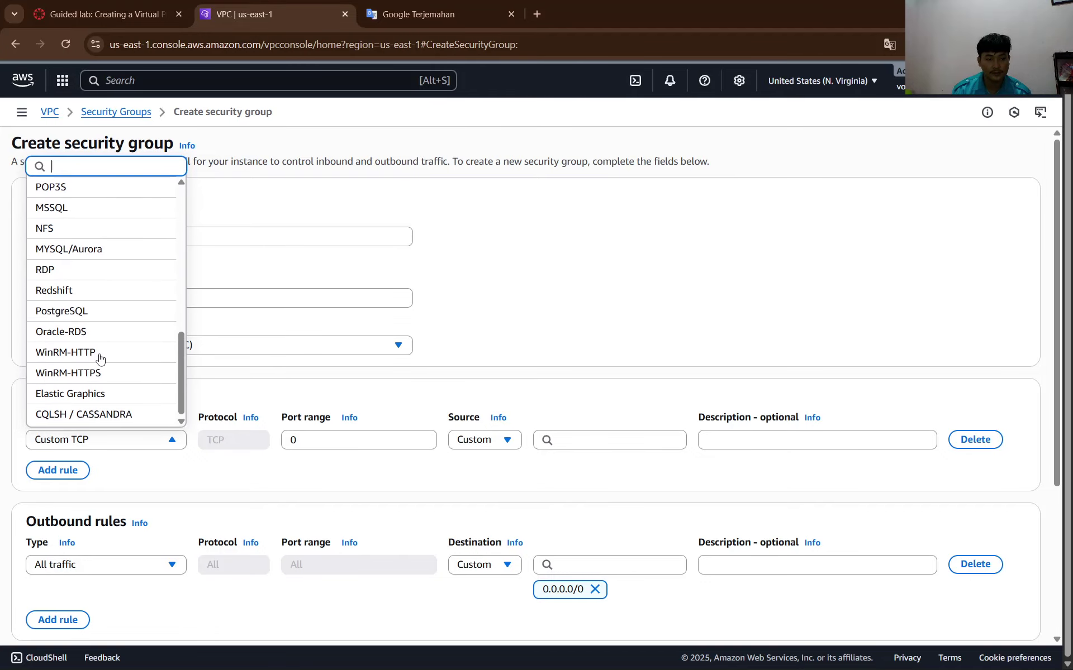
pyautogui.scroll(4, 100, 357)
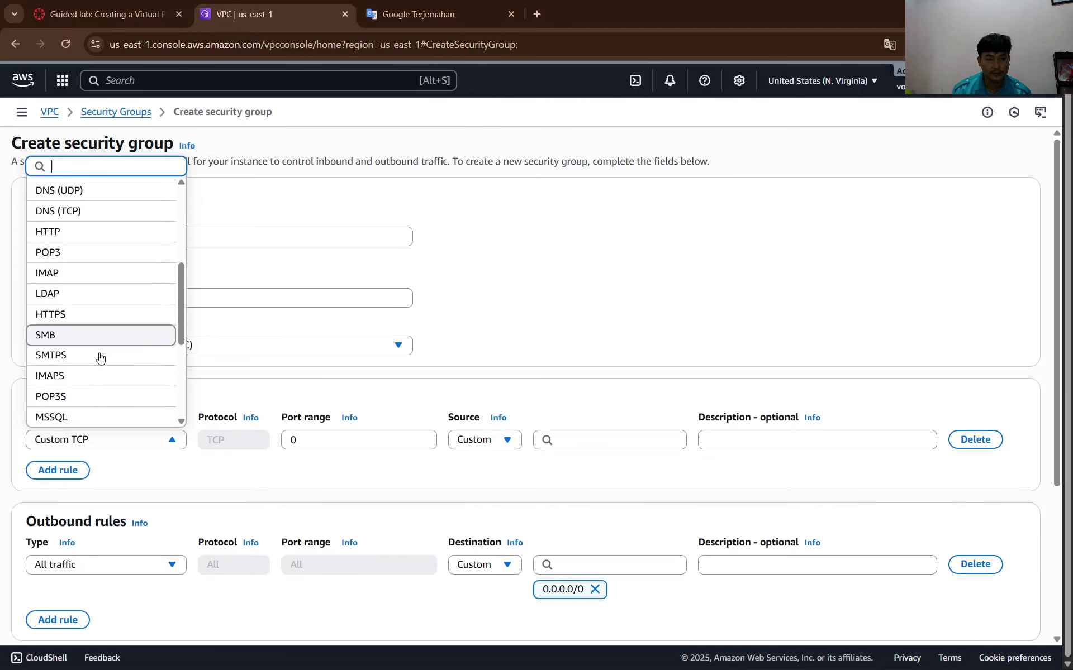
pyautogui.click(86, 234)
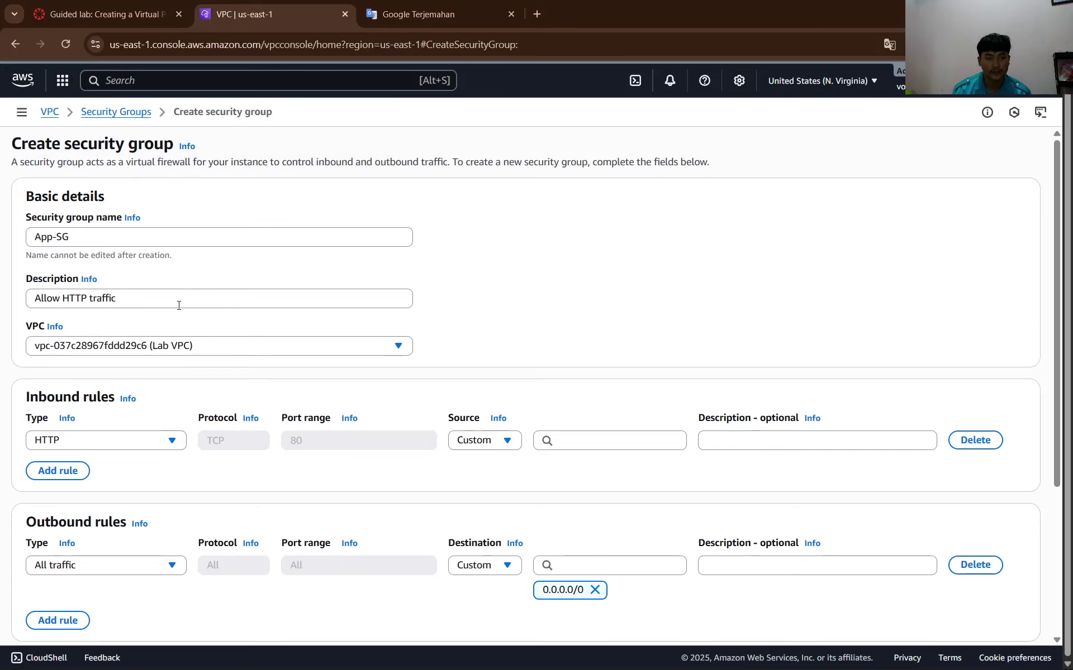
# Check the required source in the lab instructions and set the HTTP inbound rule's source to Anywhere-IPv4.
pyautogui.click(137, 8)
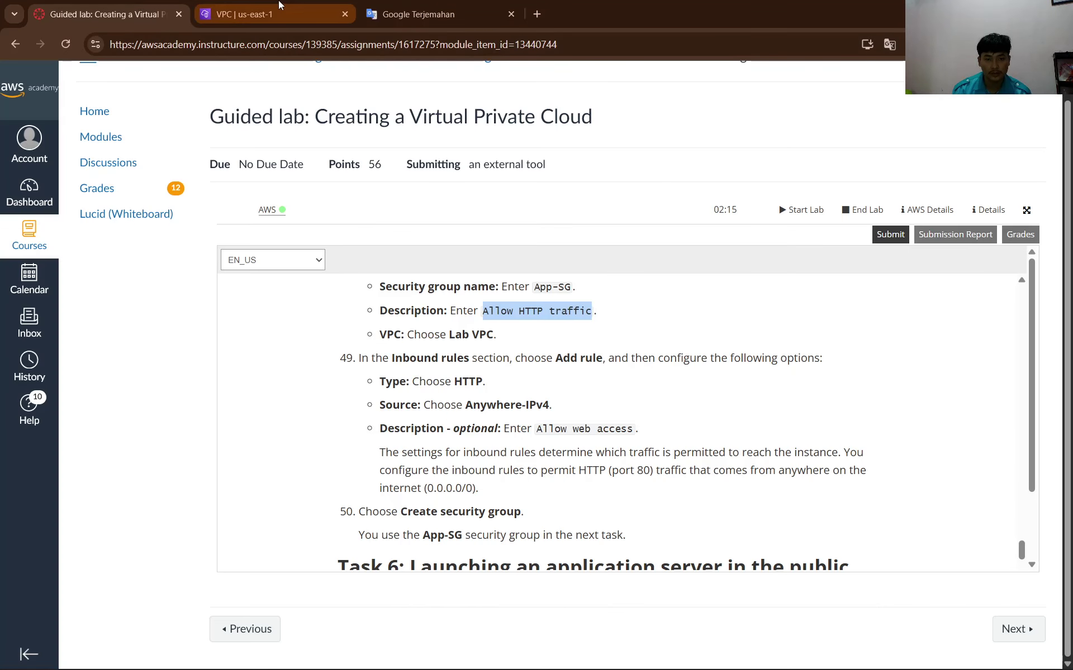
pyautogui.click(263, 14)
pyautogui.click(506, 440)
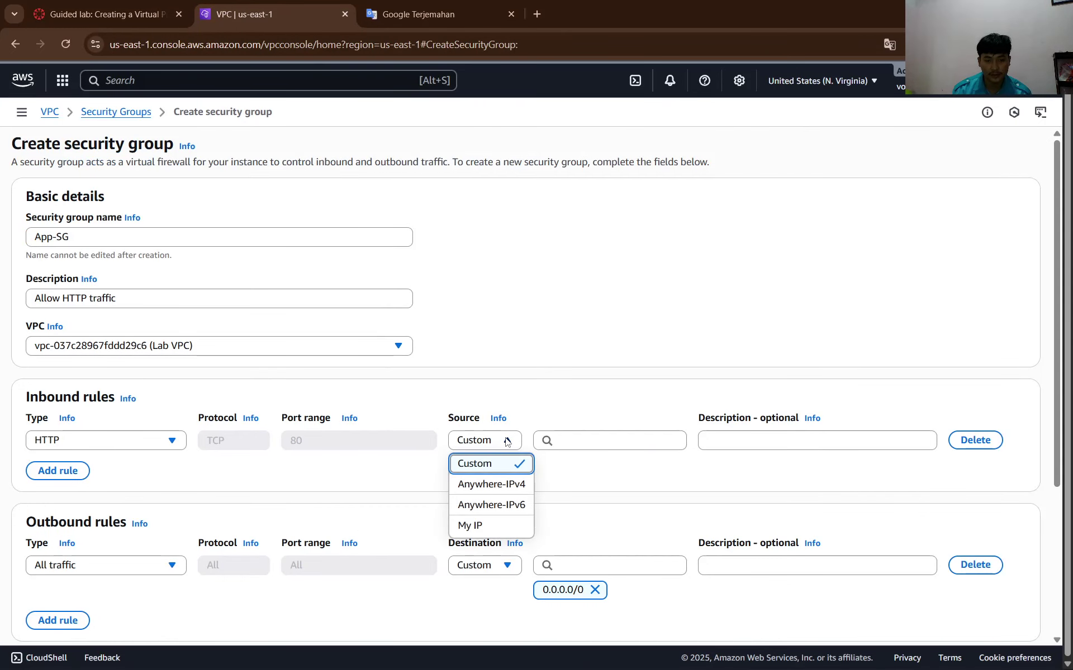
pyautogui.click(506, 485)
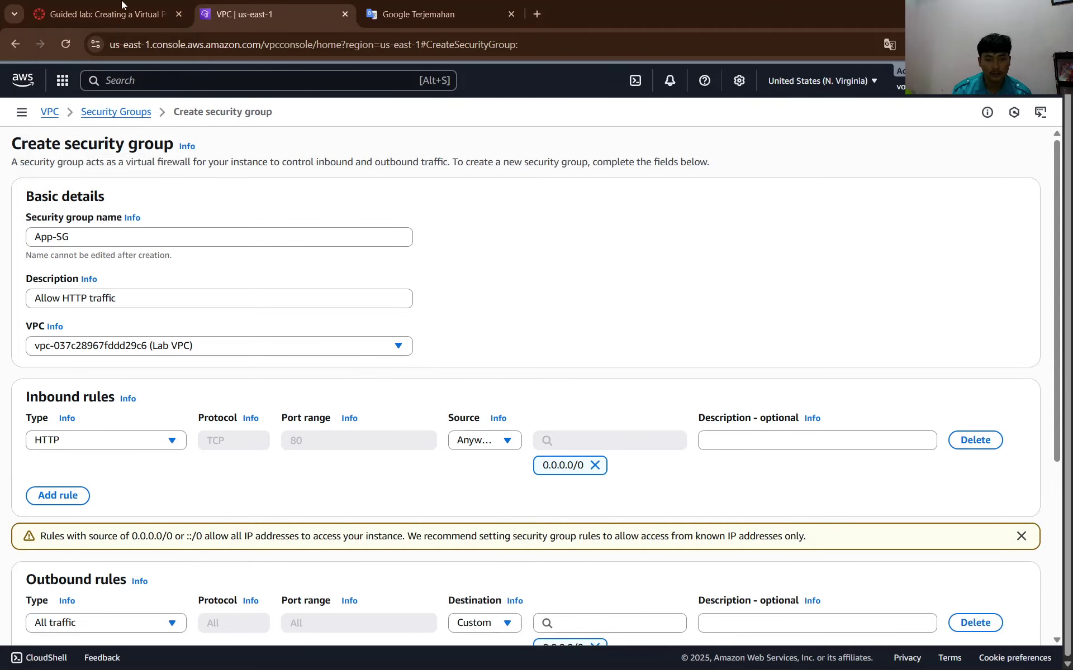
# Copy the rule description from lab step 49 and describe the HTTP inbound rule as "Allow web access".
pyautogui.click(116, 4)
pyautogui.scroll(-1, 511, 399)
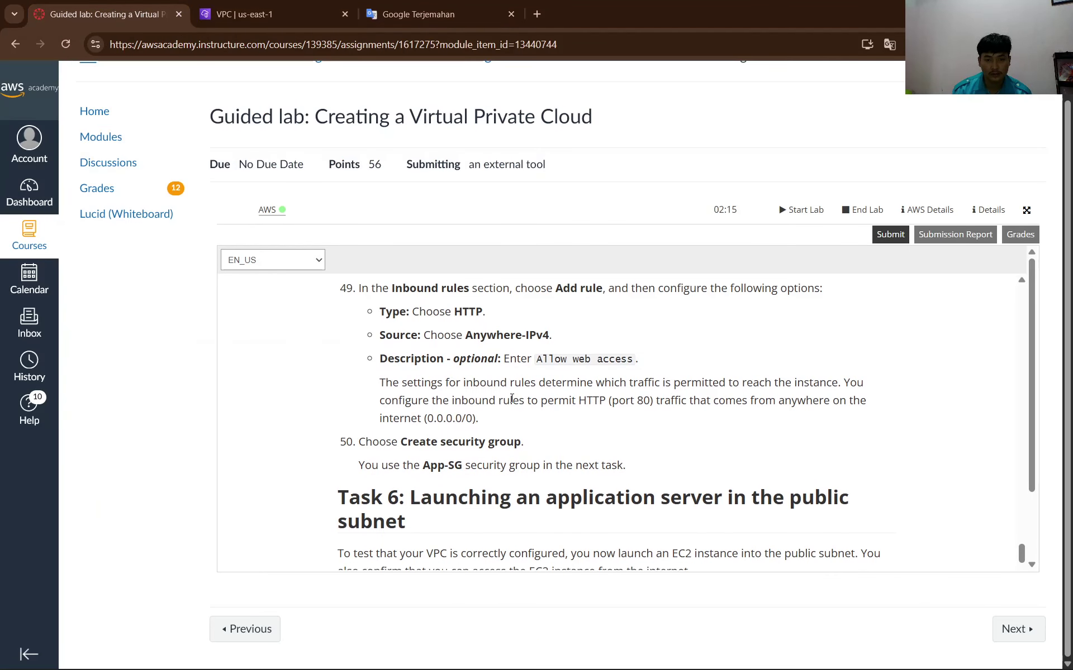
pyautogui.moveTo(536, 361); pyautogui.dragTo(624, 358)
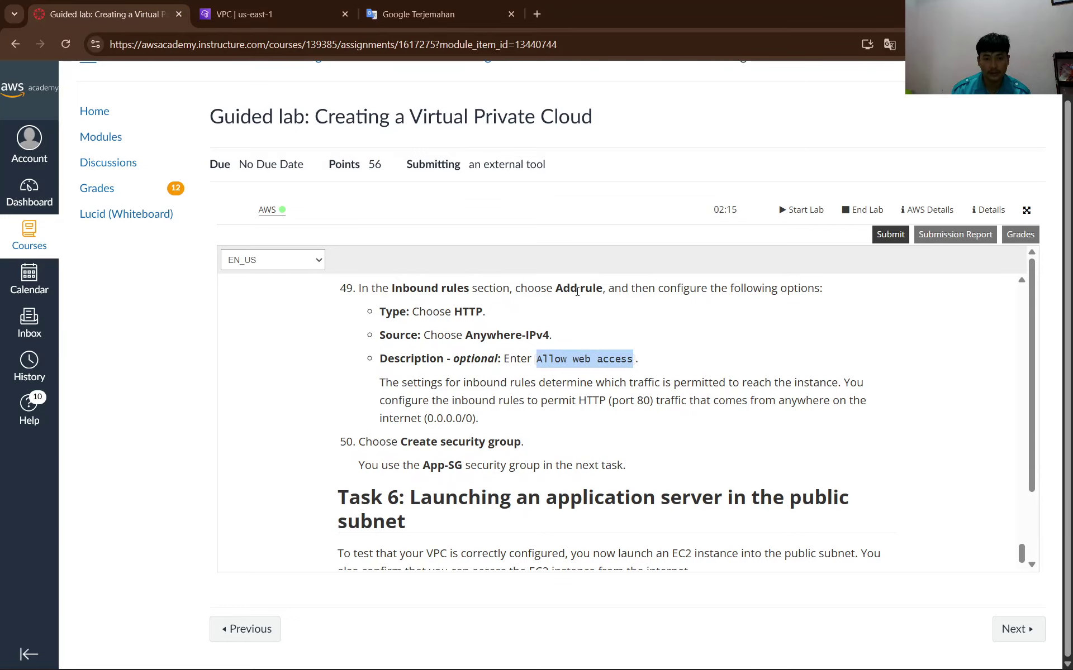
pyautogui.click(262, 14)
pyautogui.click(775, 443)
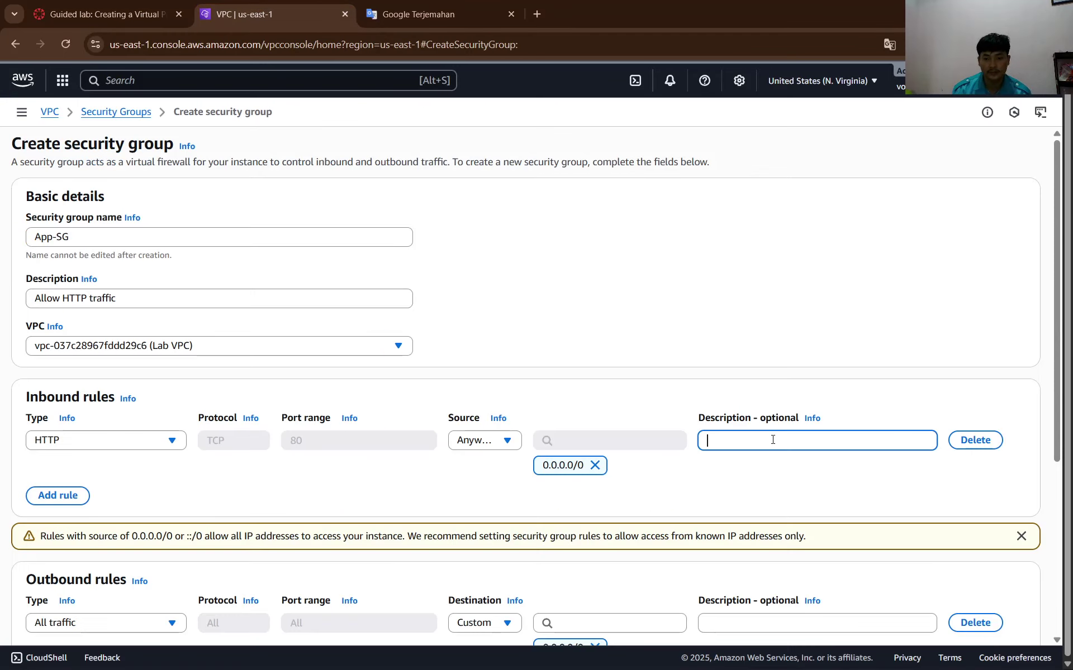
pyautogui.write('Allow web access')
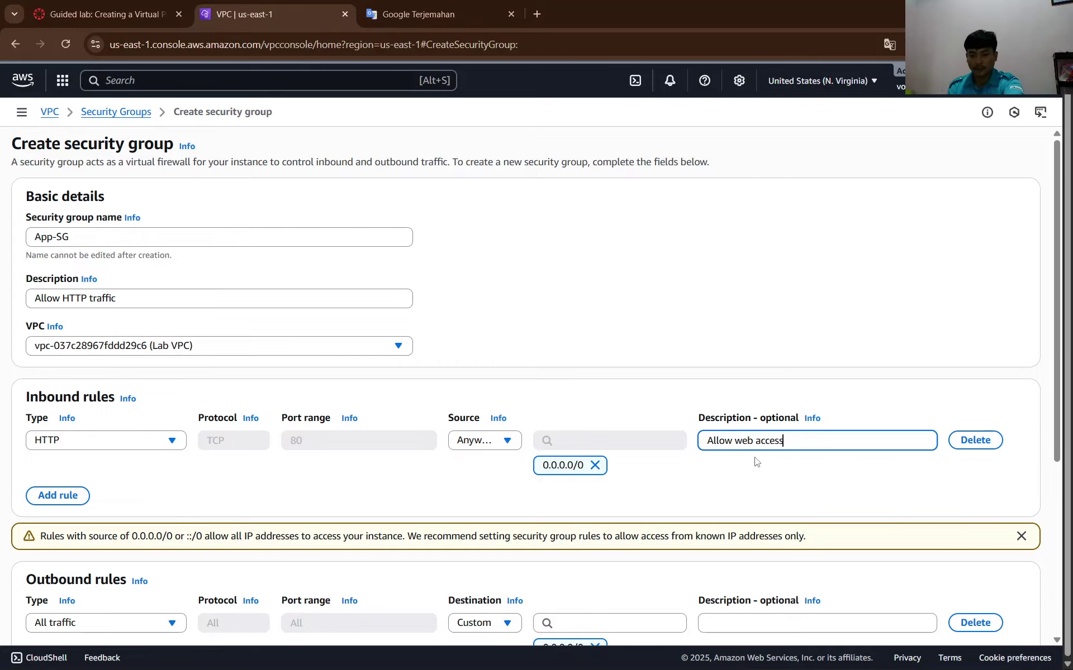
# Capture the completed security group form and paste the screenshot at the end of the Word document.
pyautogui.press('super+shift+s')
pyautogui.moveTo(0, 59); pyautogui.dragTo(1072, 669)
pyautogui.hotkey('alt', 'Tab')
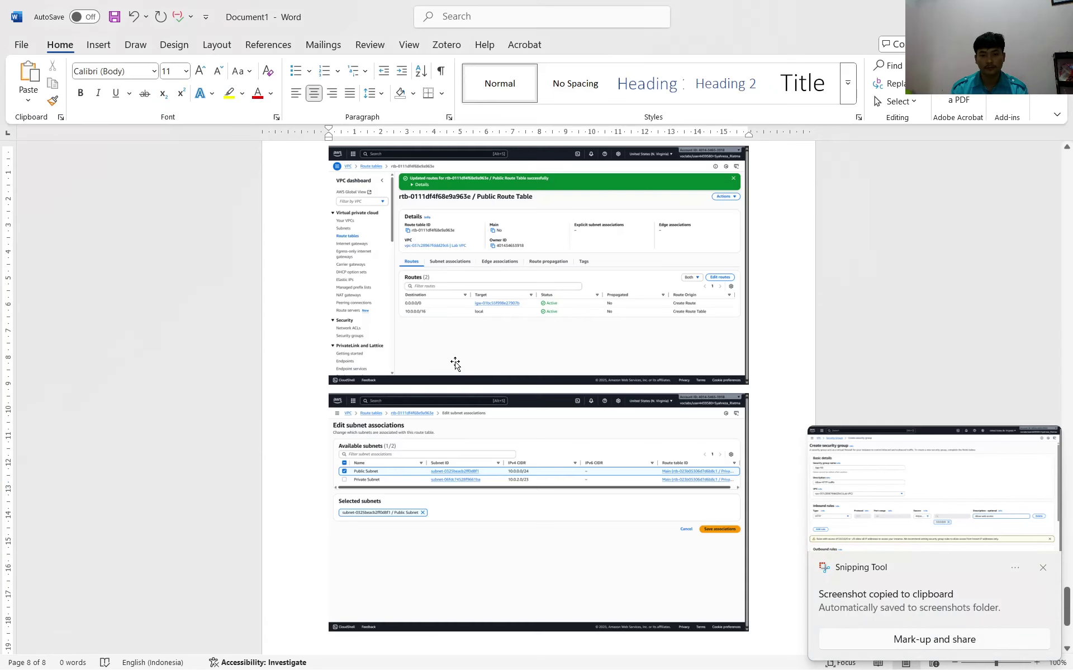
pyautogui.scroll(-5, 450, 364)
pyautogui.hotkey('ctrl', 'v')
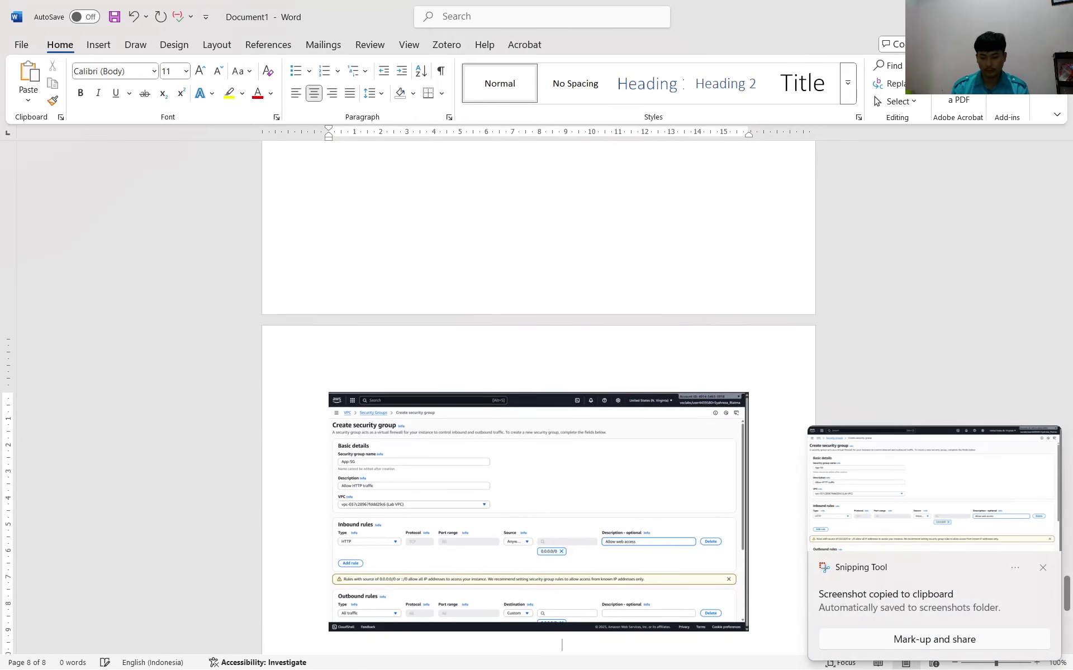
# Return to the browser, check lab step 50 and create the App-SG security group.
pyautogui.hotkey('alt', 'Tab')
pyautogui.hotkey('ctrl', 'shift', 'Tab')
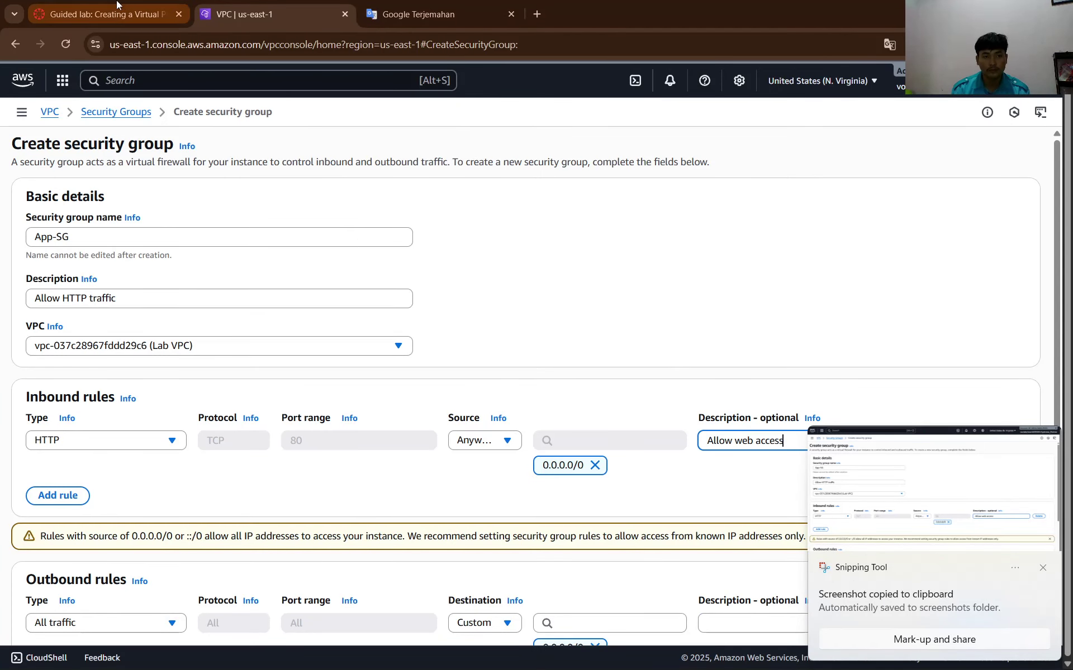
pyautogui.scroll(-1, 488, 394)
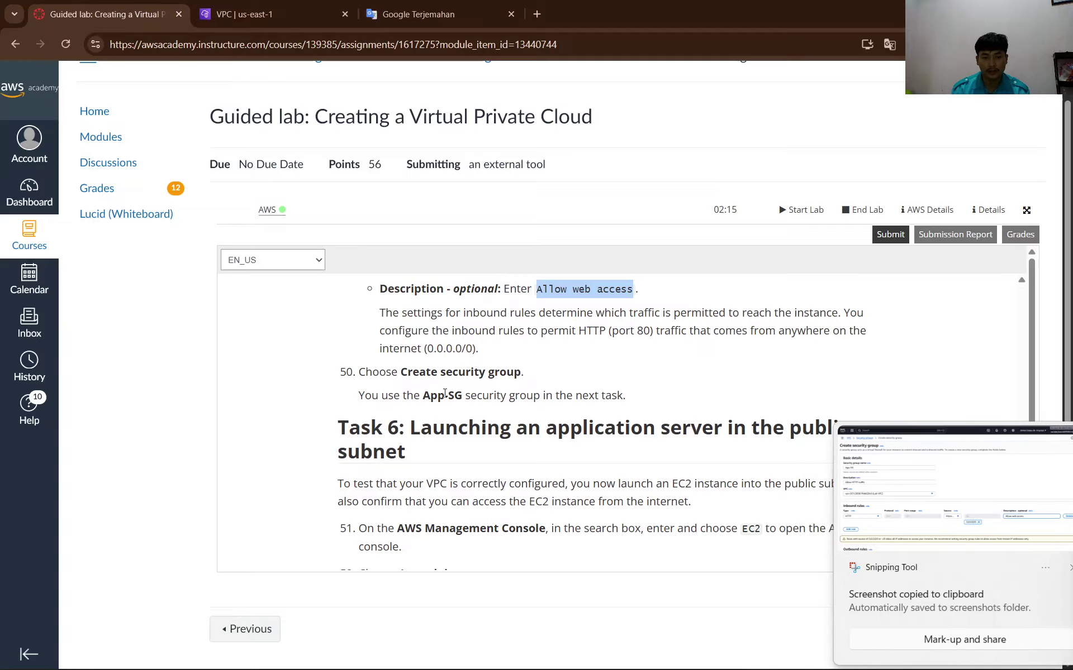
pyautogui.click(274, 14)
pyautogui.scroll(-5, 977, 586)
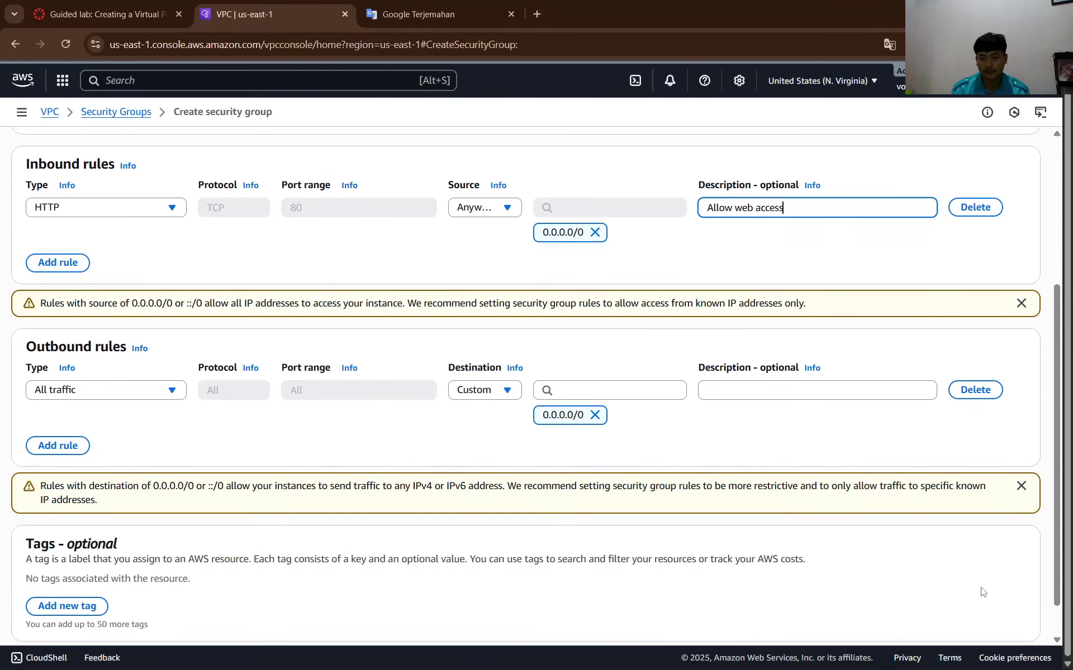
pyautogui.click(958, 620)
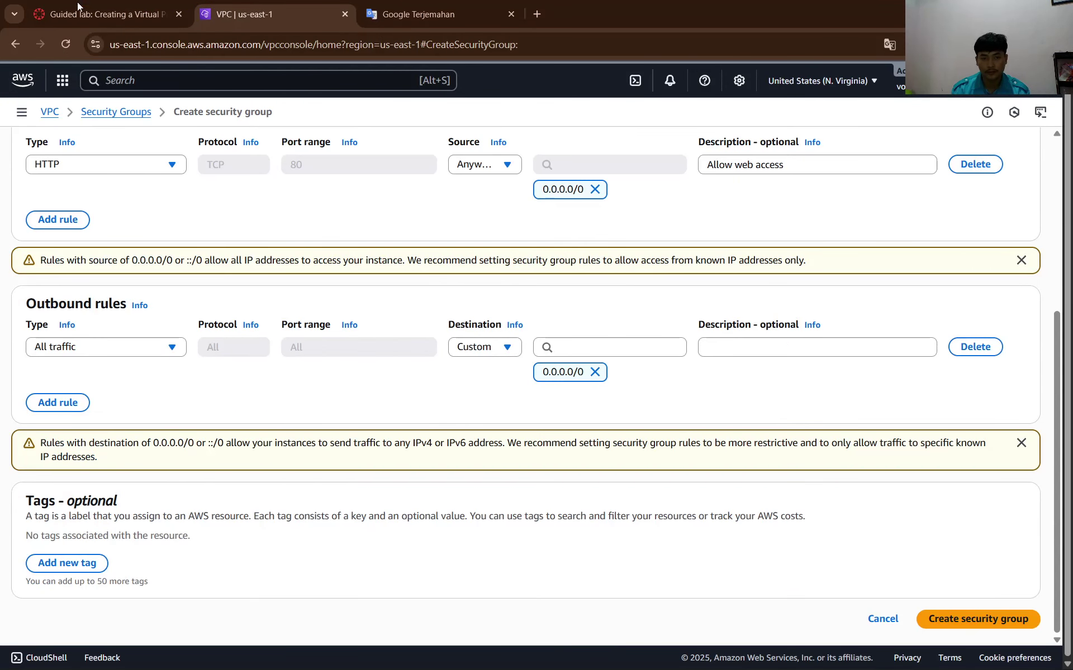
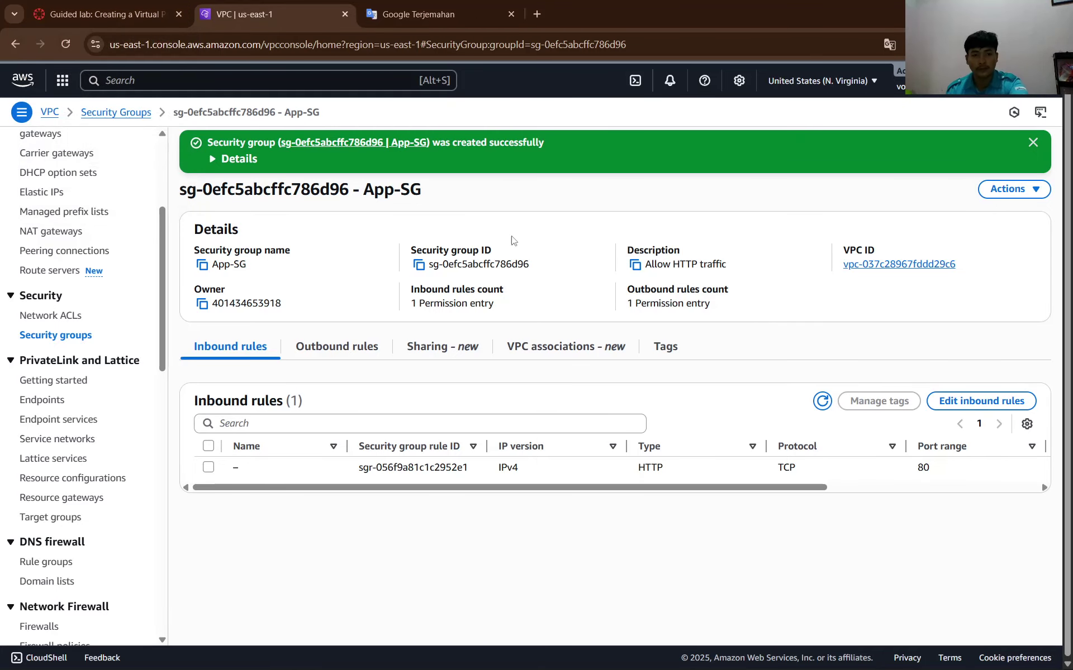
# Capture the App-SG details page and paste the screenshot below the previous one in the Word document.
pyautogui.press('super+shift+s')
pyautogui.moveTo(3, 62); pyautogui.dragTo(1061, 643)
pyautogui.hotkey('alt', 'Tab')
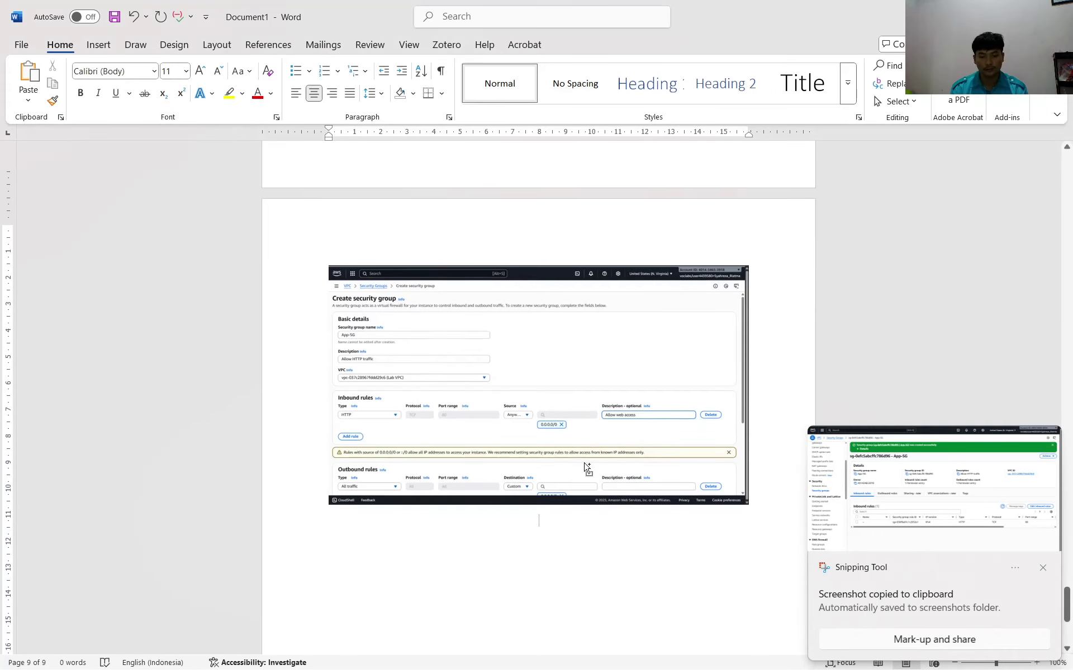
pyautogui.hotkey('ctrl', 'v')
# Return to the lab instructions in the browser and read the Task 6 introduction and steps 51 to 53 on launching the application server.
pyautogui.hotkey('alt', 'Tab')
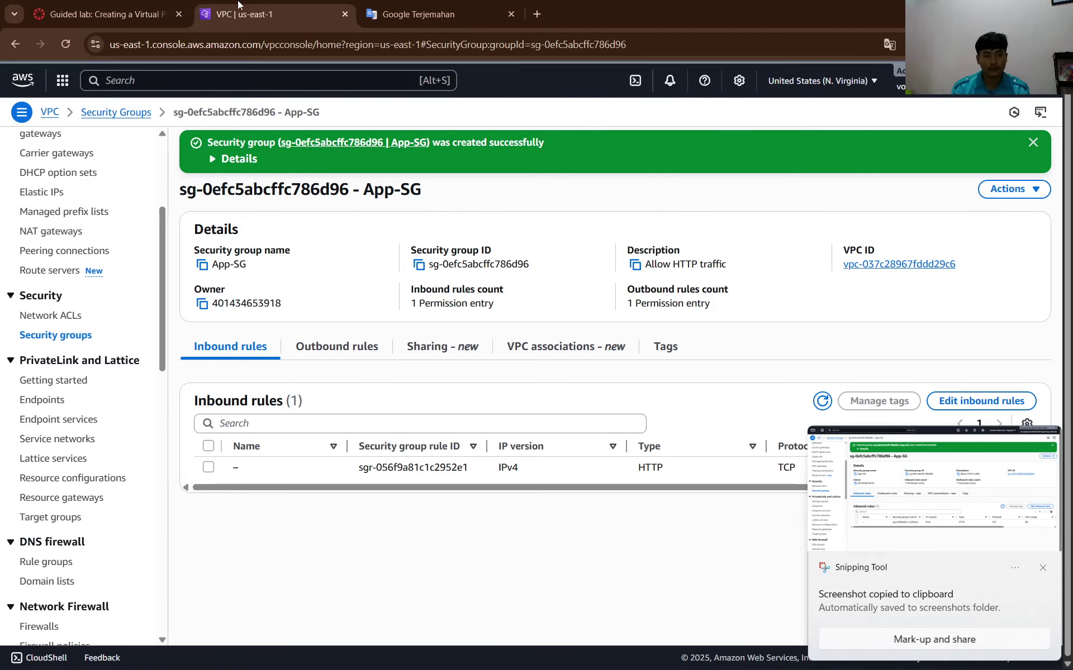
pyautogui.hotkey('ctrl', 'shift', 'Tab')
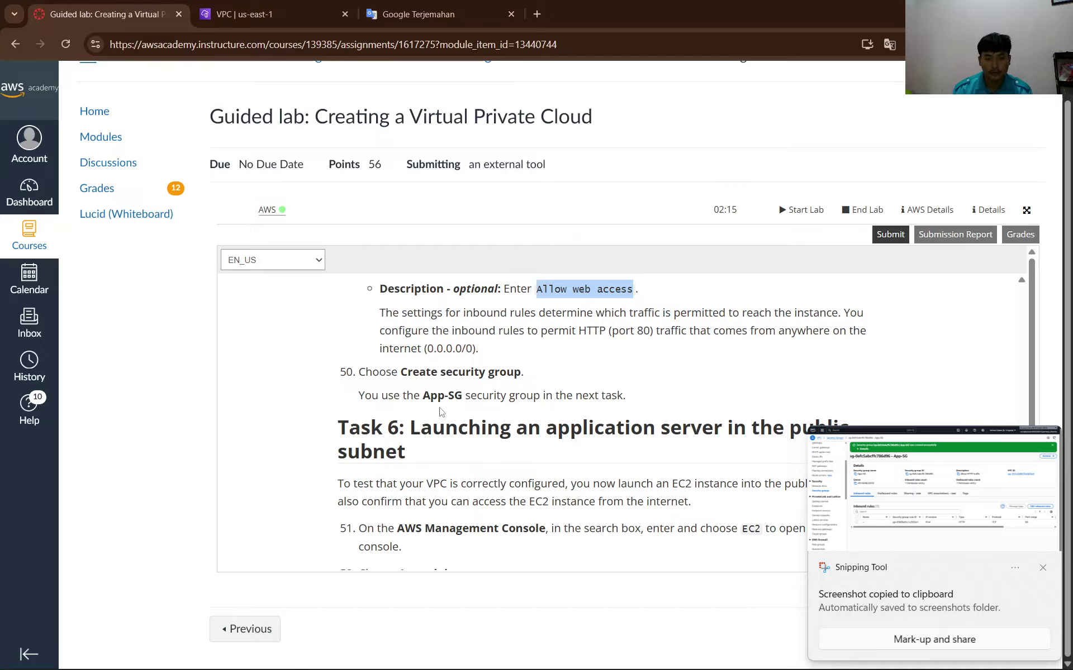
pyautogui.scroll(-2, 442, 413)
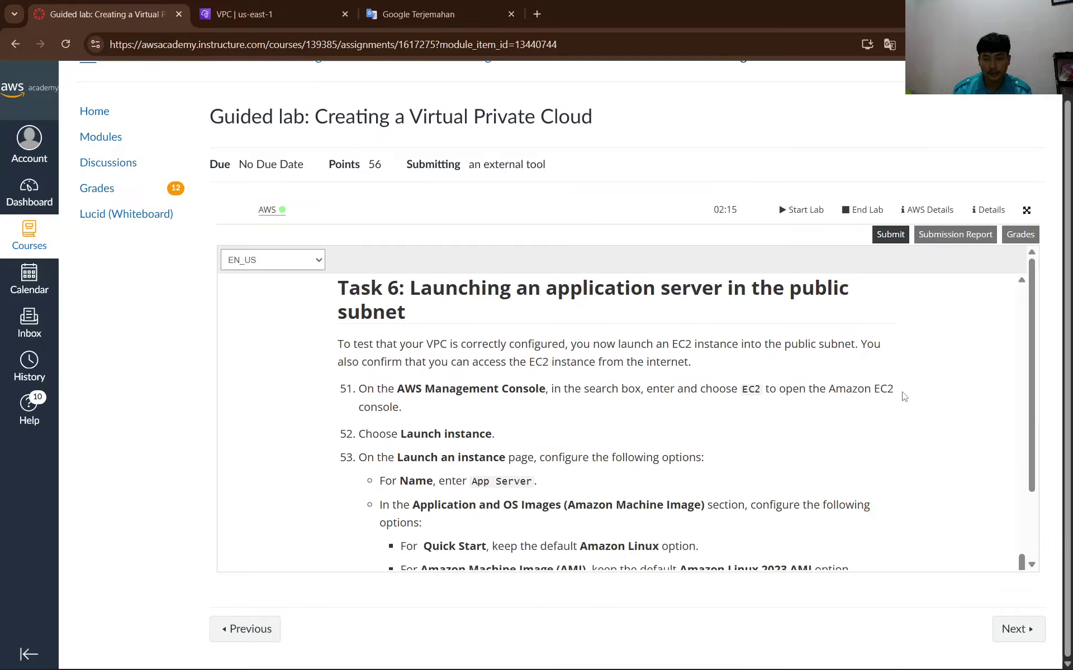
pyautogui.scroll(1, 482, 371)
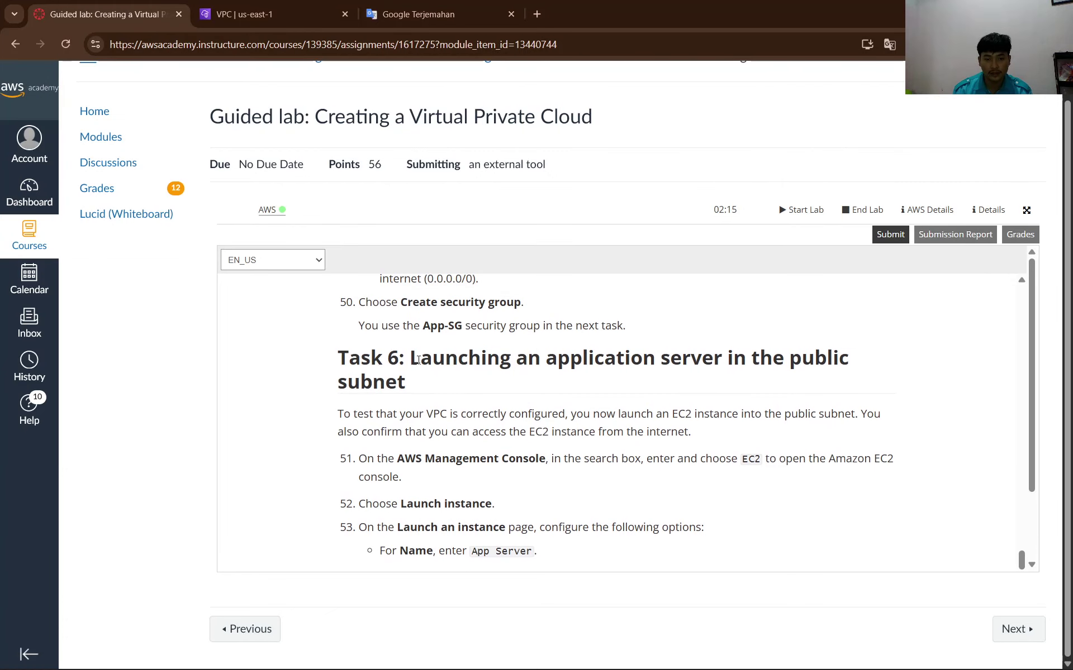
pyautogui.moveTo(409, 359); pyautogui.dragTo(739, 368)
pyautogui.click(739, 368)
pyautogui.scroll(-1, 422, 419)
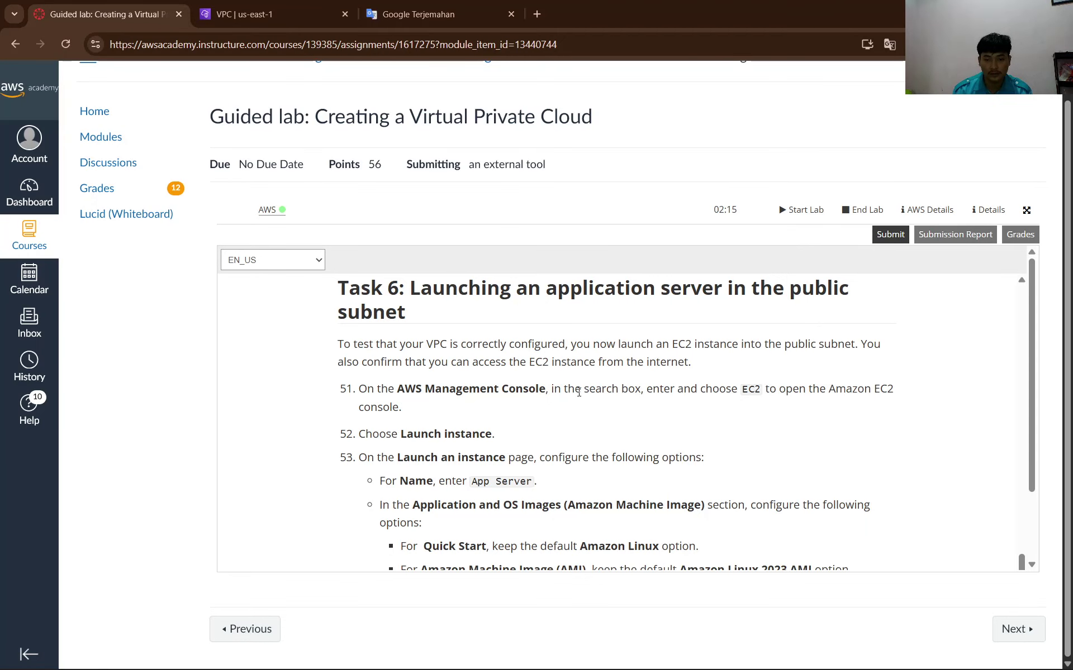
# Return to the AWS console page with the App-SG security group.
pyautogui.click(269, 14)
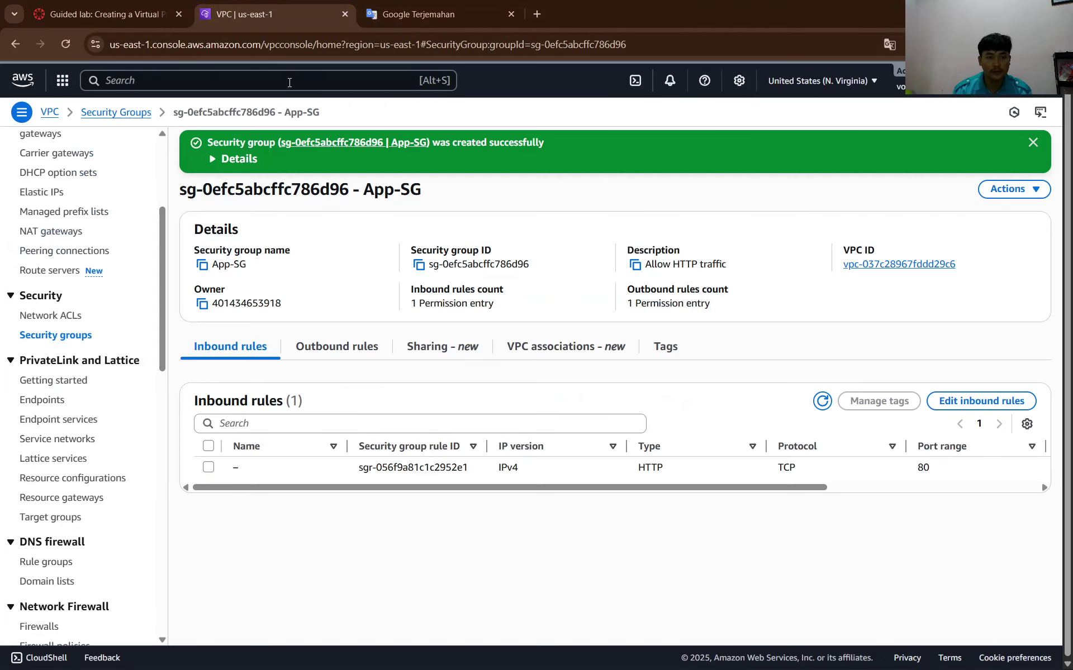
pyautogui.hotkey('ctrl', 'l')
pyautogui.write('c')
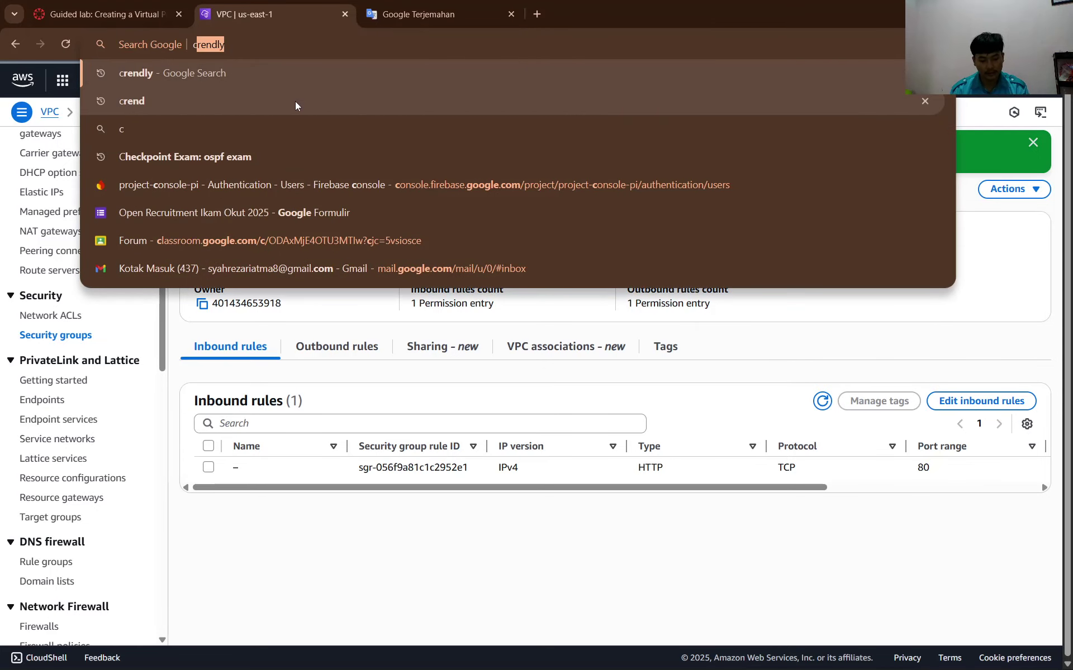
pyautogui.write('2')
pyautogui.press('Return')
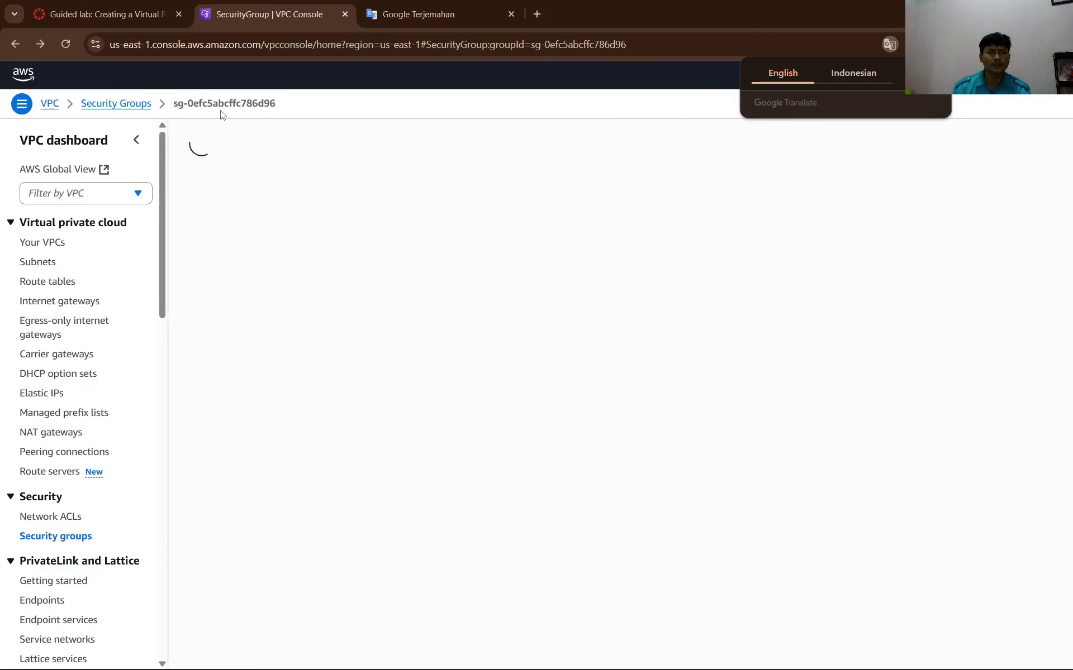
# Search the AWS console for ec2 and open the EC2 service dashboard.
pyautogui.click(219, 82)
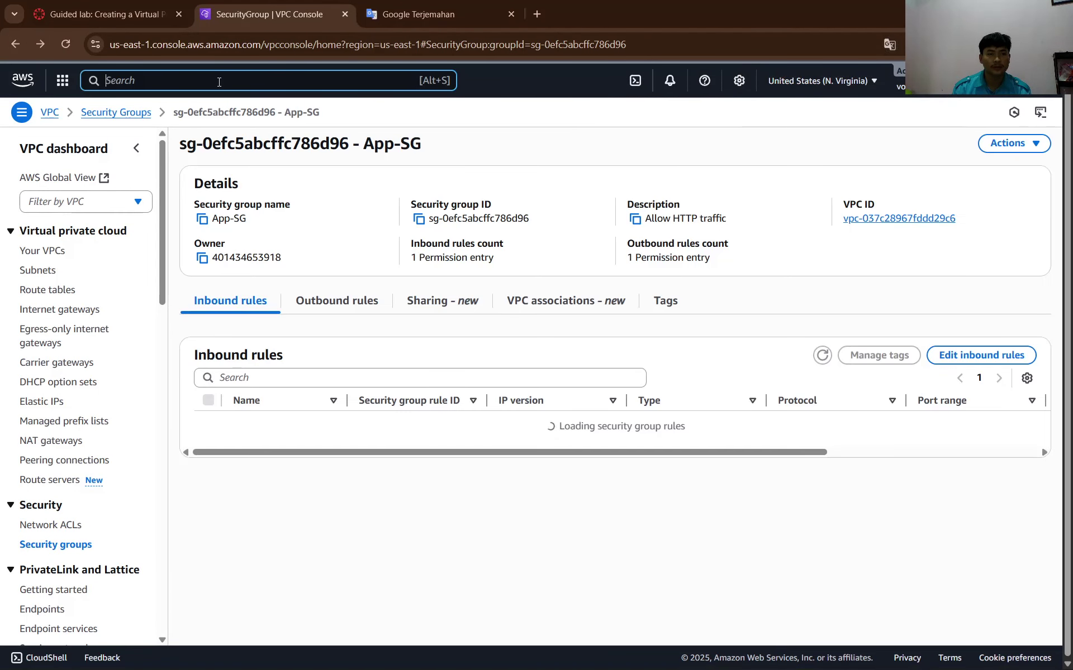
pyautogui.write('ec2')
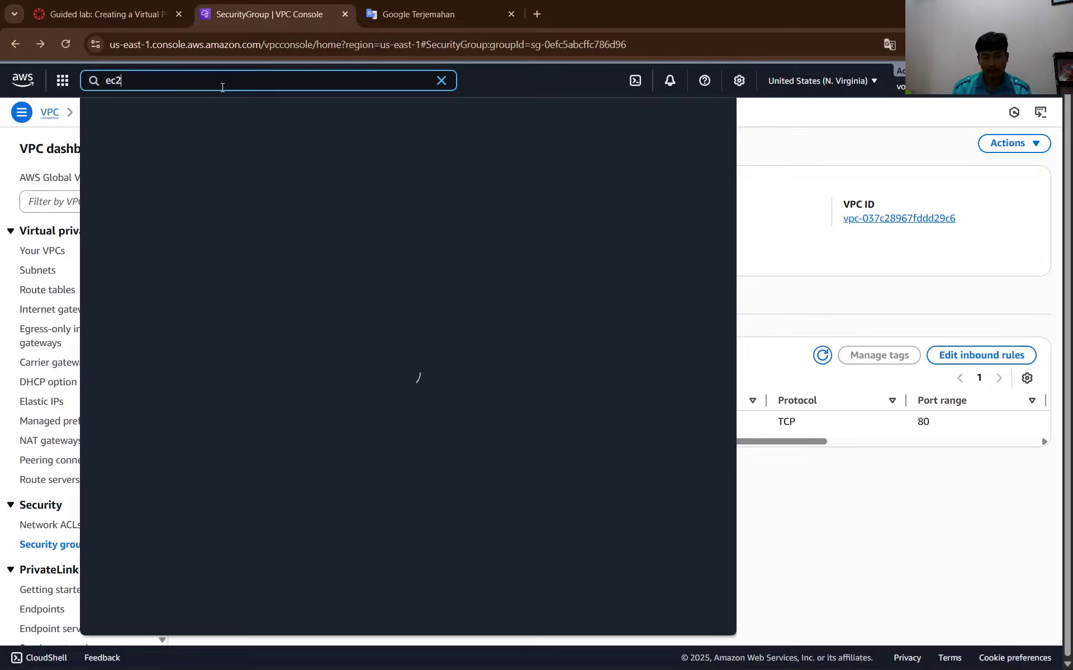
pyautogui.press('Return')
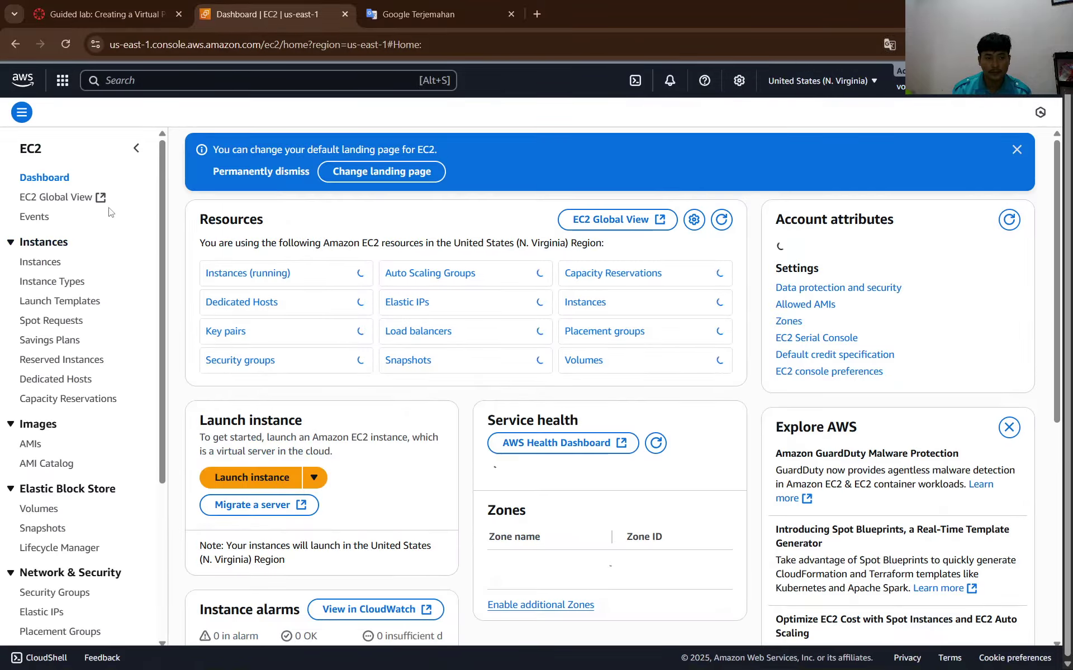
# Check lab steps 52 and 53, then start launching a new instance from the EC2 dashboard.
pyautogui.click(101, 14)
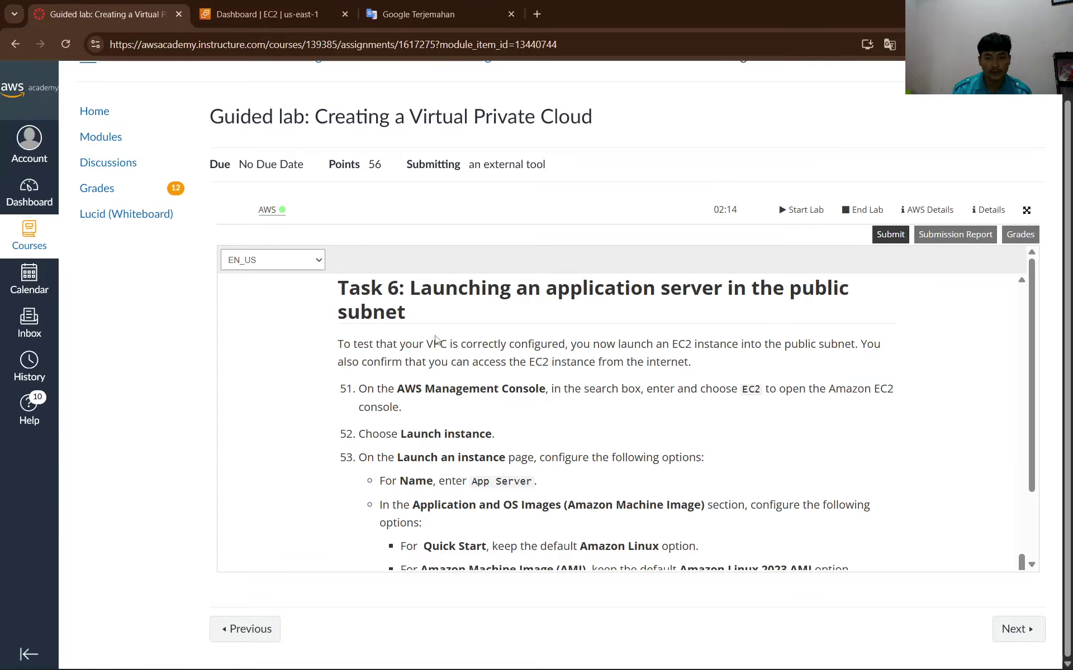
pyautogui.scroll(-1, 437, 338)
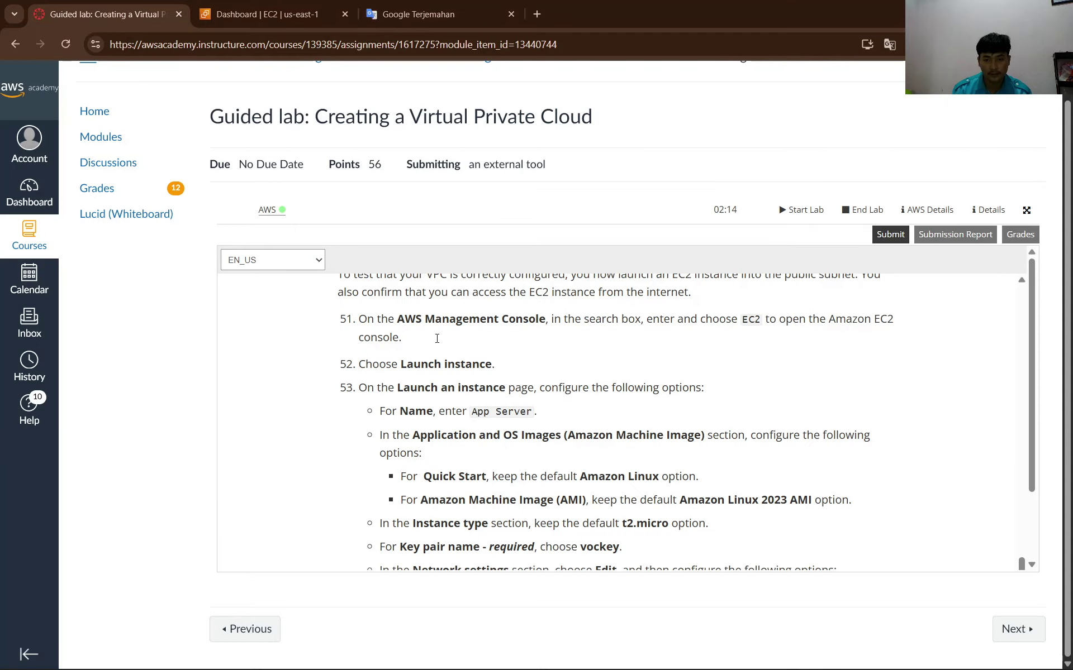
pyautogui.scroll(-1, 473, 358)
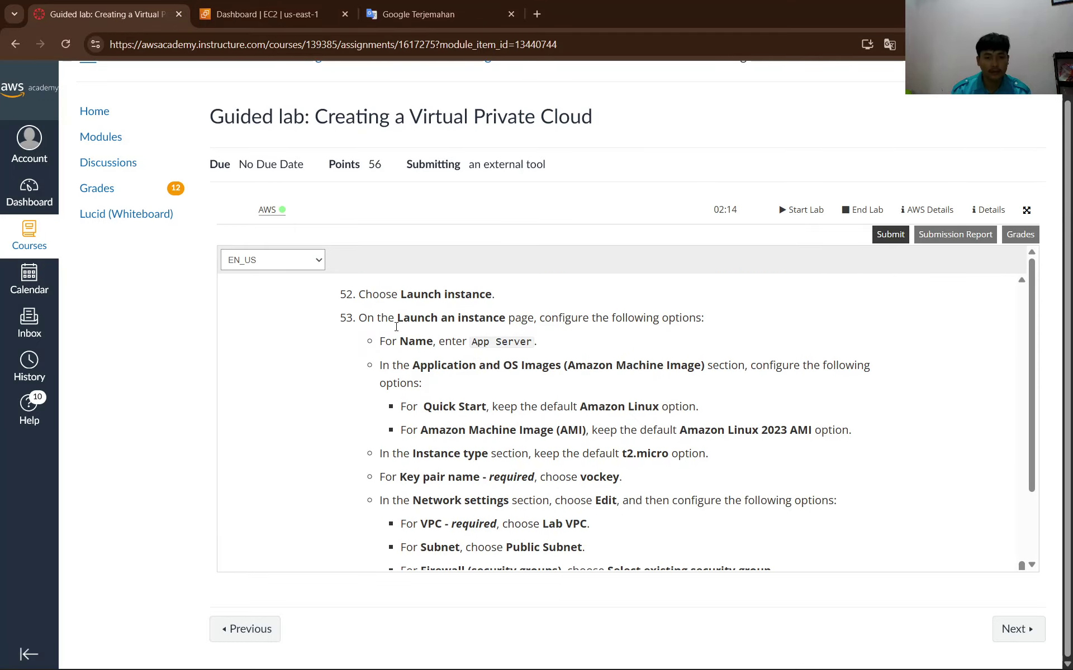
pyautogui.click(263, 14)
pyautogui.click(277, 478)
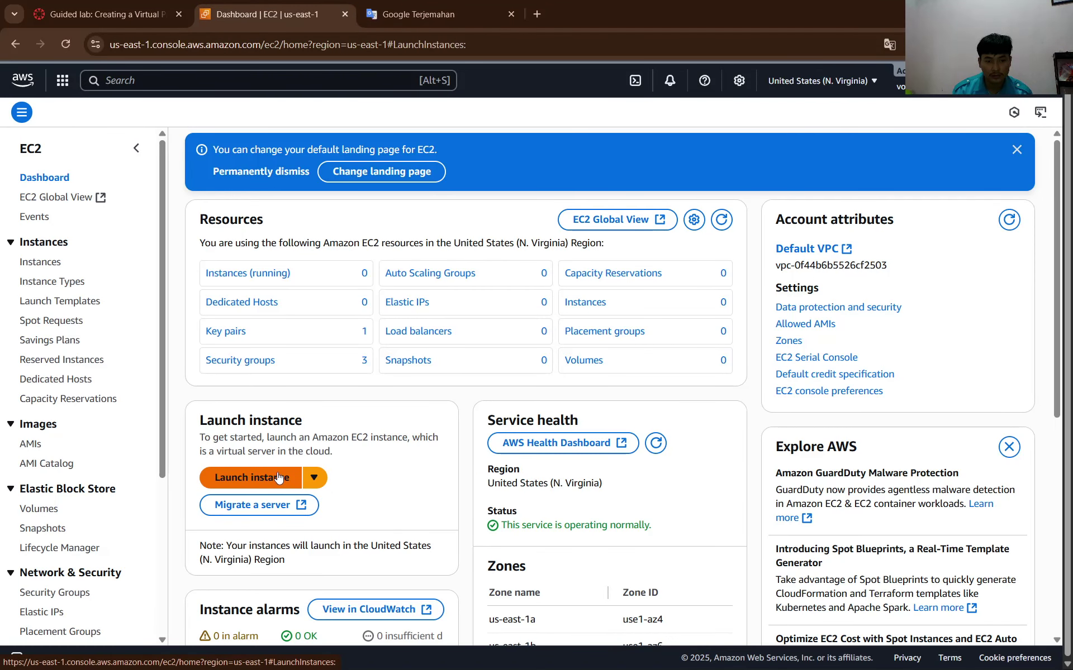
# Copy the server name from lab step 53 and name the new instance App Server.
pyautogui.click(106, 14)
pyautogui.scroll(-1, 430, 337)
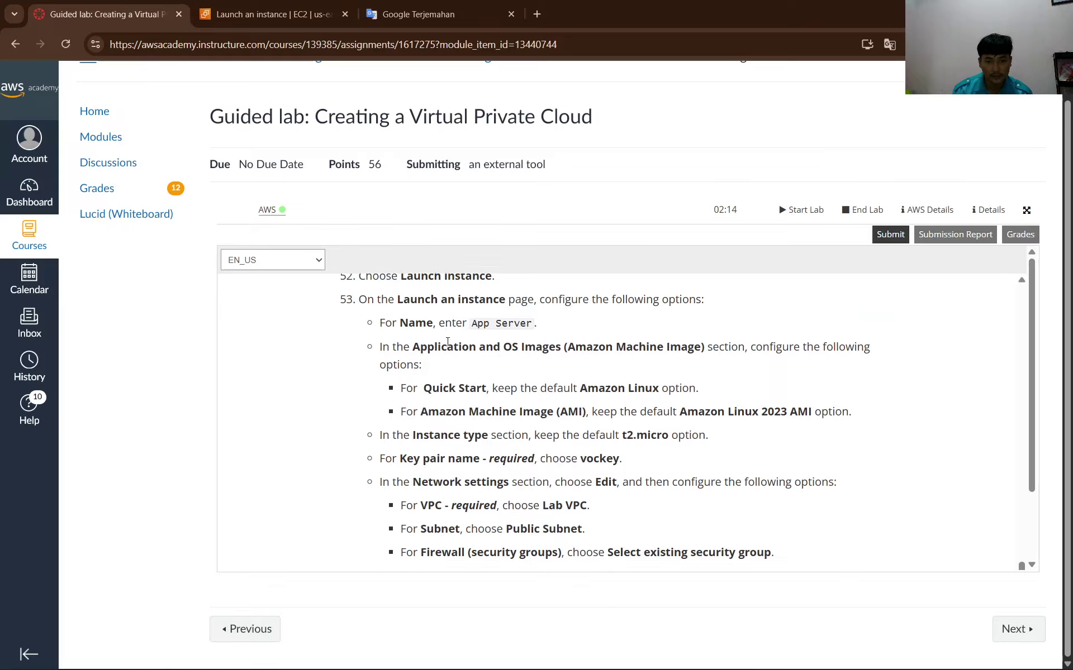
pyautogui.scroll(1, 480, 355)
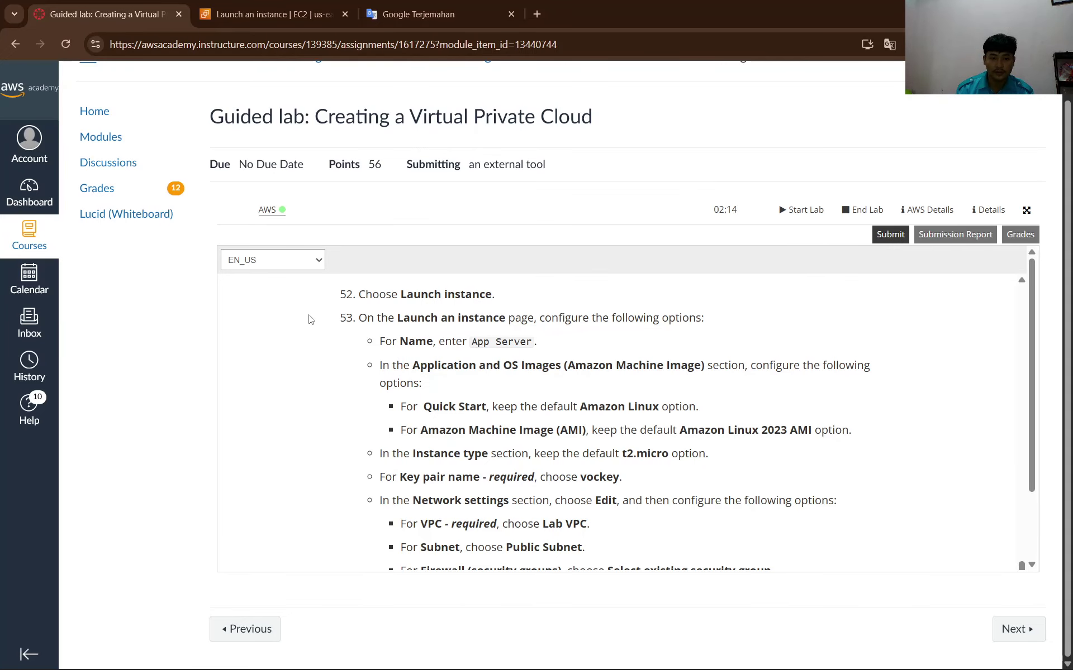
pyautogui.click(247, 5)
pyautogui.hotkey('ctrl', 'shift', 'Tab')
pyautogui.moveTo(532, 342); pyautogui.dragTo(474, 345)
pyautogui.hotkey('ctrl', 'c')
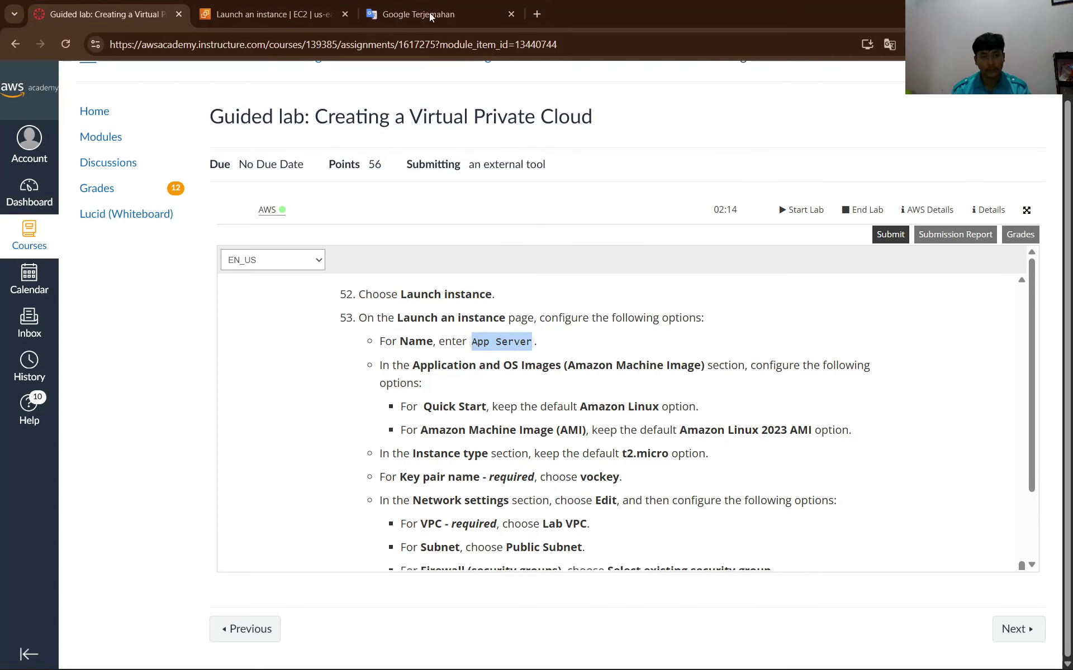
pyautogui.click(268, 14)
pyautogui.click(240, 260)
pyautogui.hotkey('ctrl', 'v')
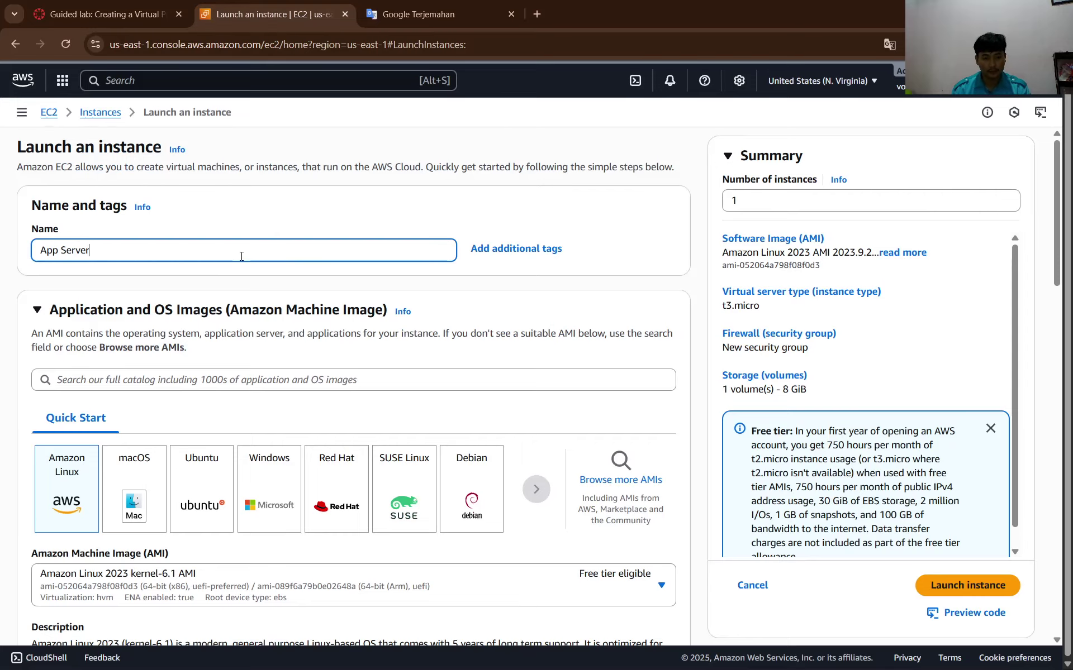
# Compare the launch form's Quick Start and machine image selections with the Amazon Linux and Amazon Linux 2023 AMI options in the lab.
pyautogui.click(177, 5)
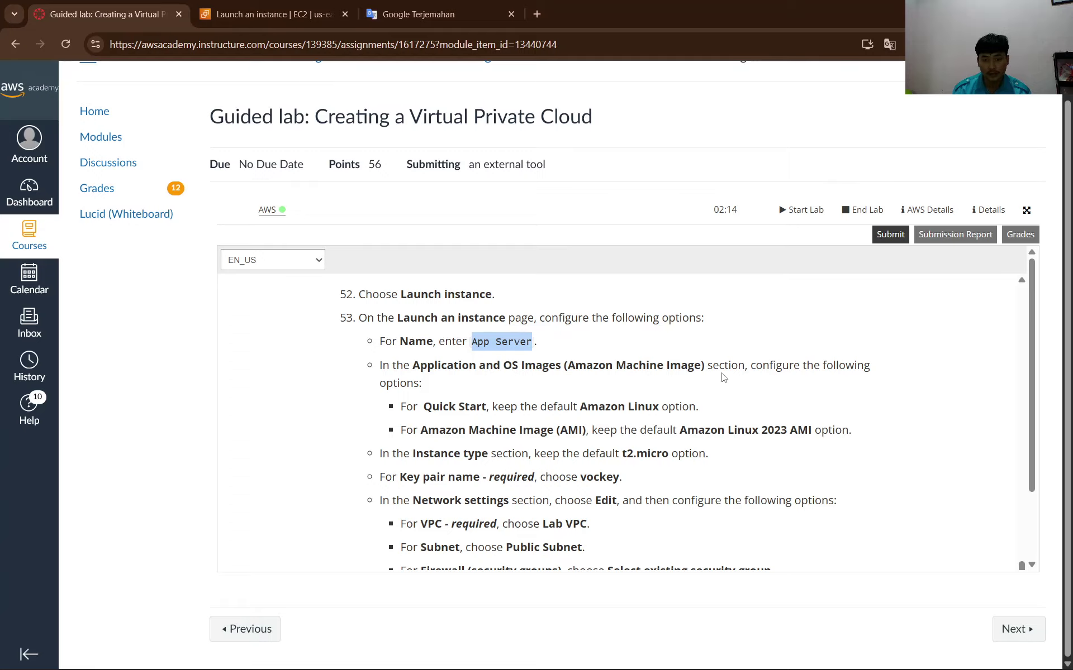
pyautogui.scroll(-1, 473, 398)
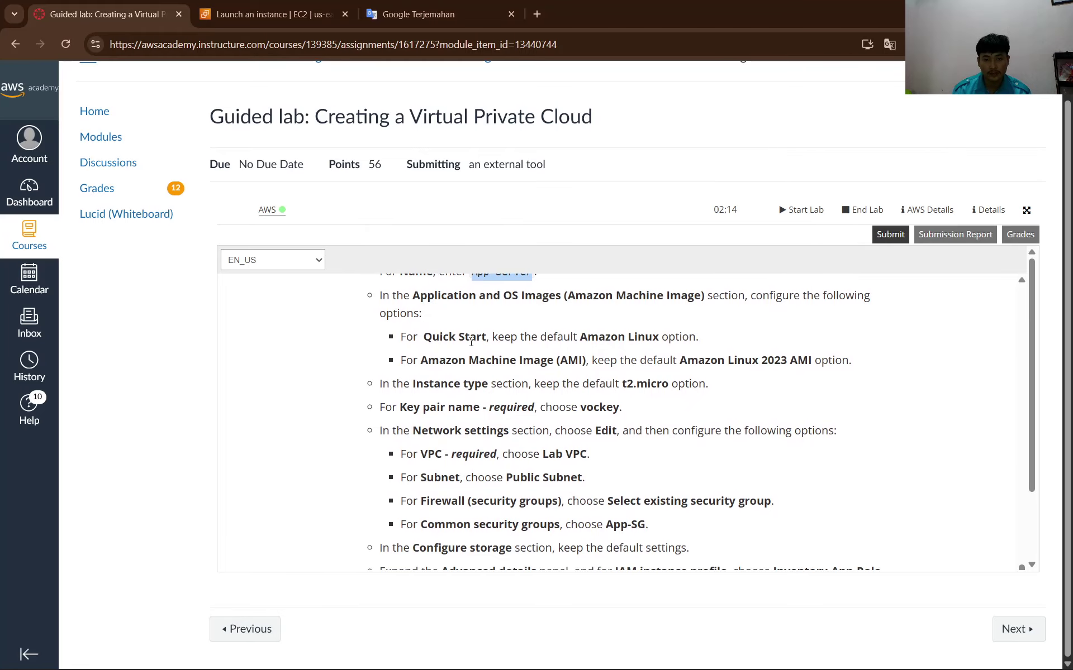
pyautogui.click(269, 14)
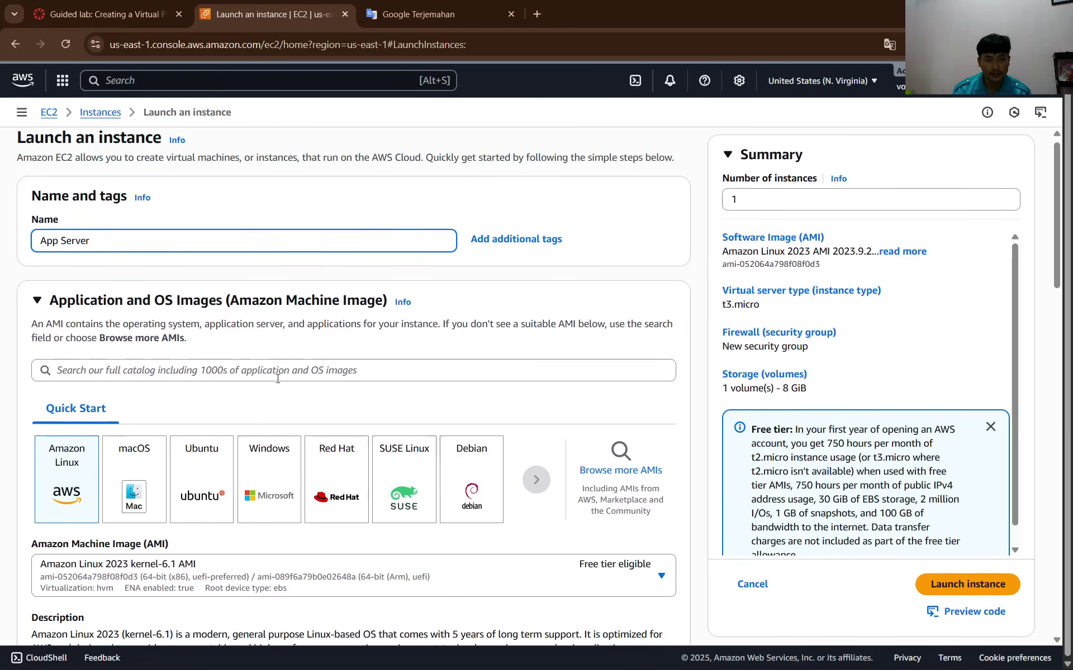
pyautogui.scroll(-4, 278, 378)
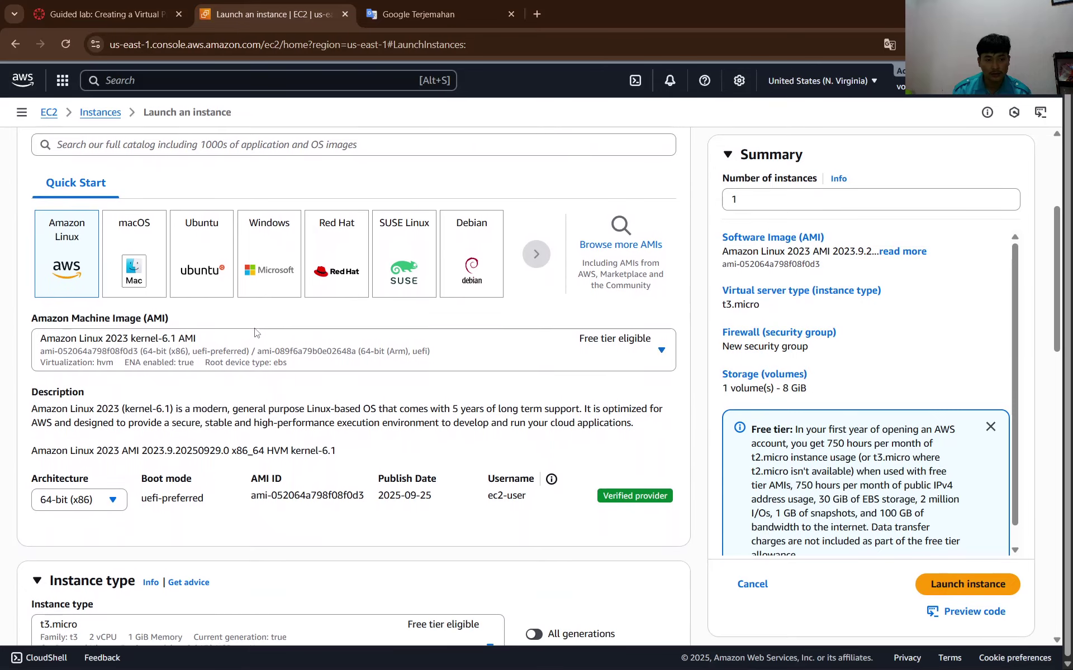
pyautogui.click(107, 14)
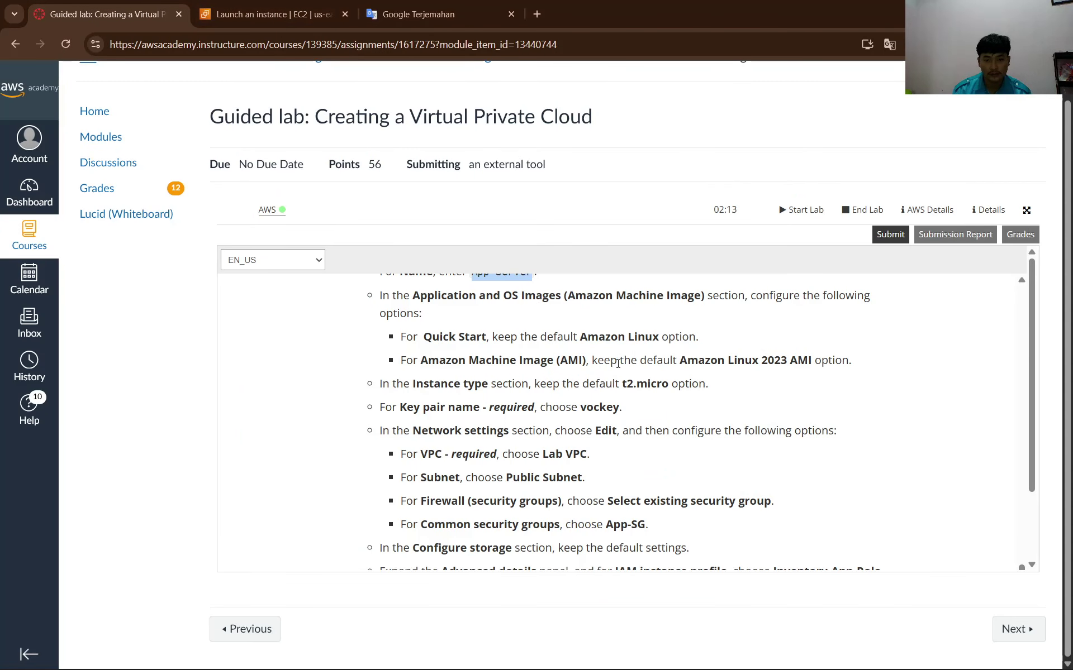
pyautogui.click(268, 14)
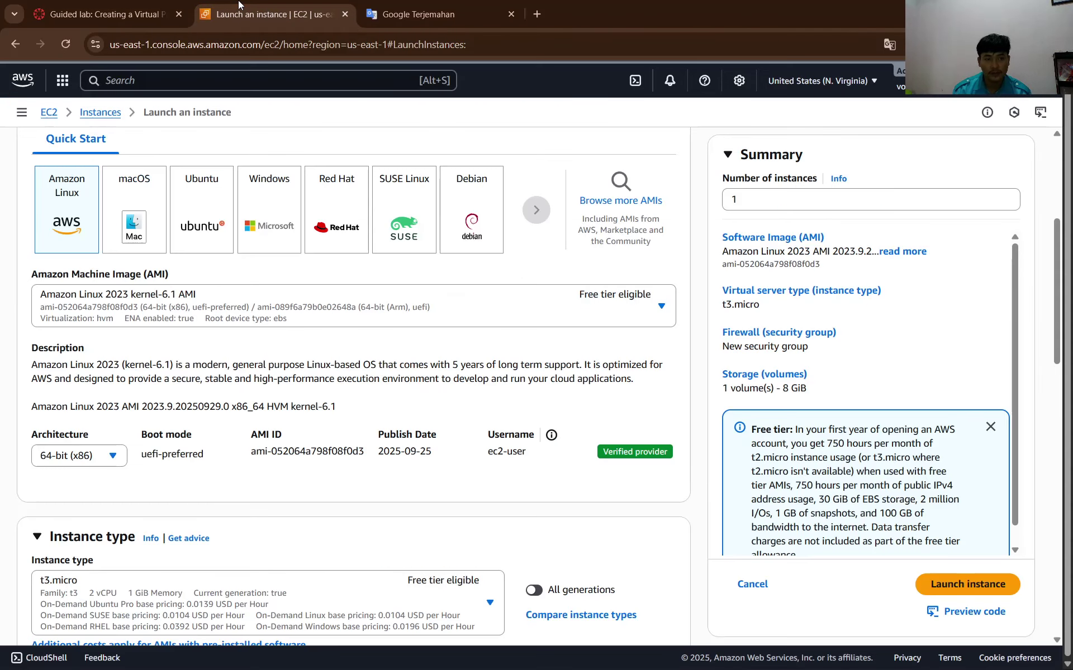
pyautogui.click(75, 6)
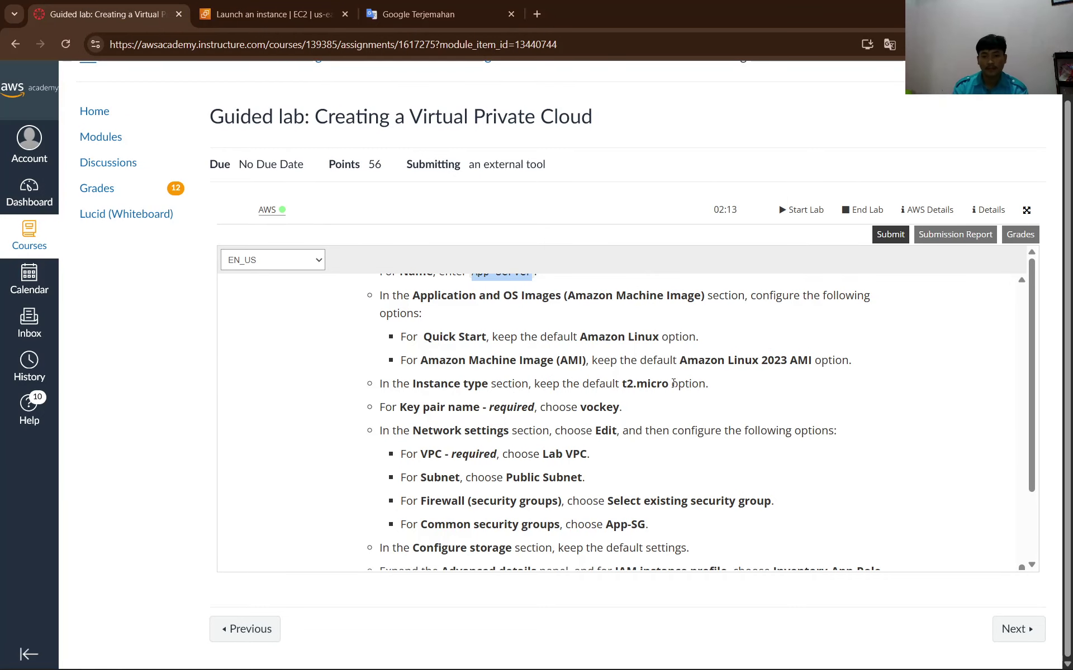
pyautogui.click(252, 6)
pyautogui.click(228, 316)
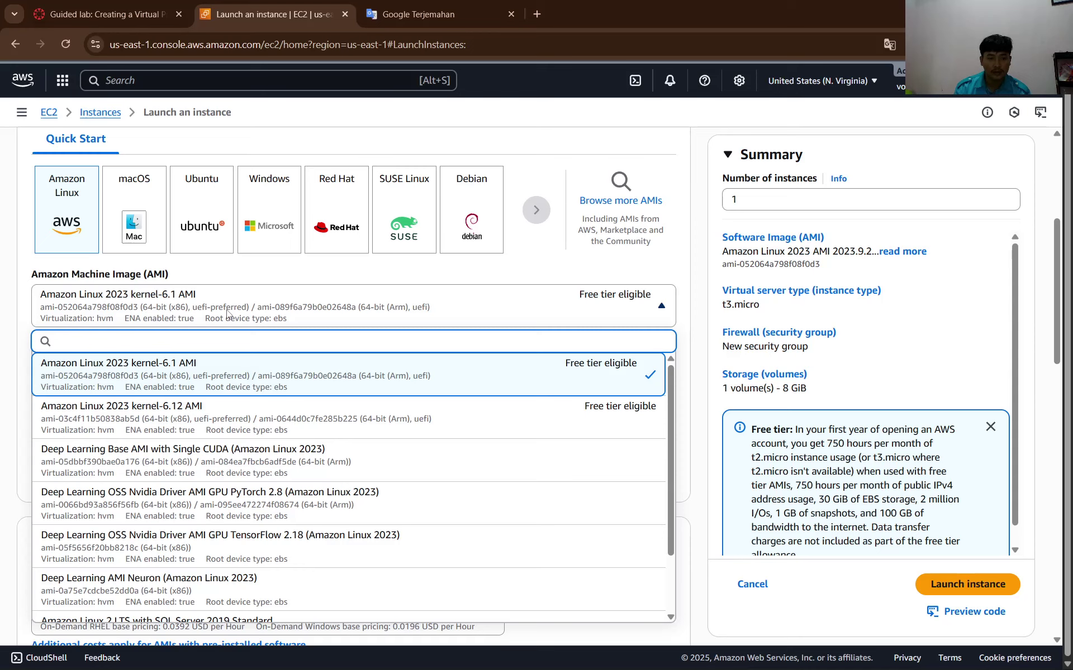
pyautogui.click(228, 310)
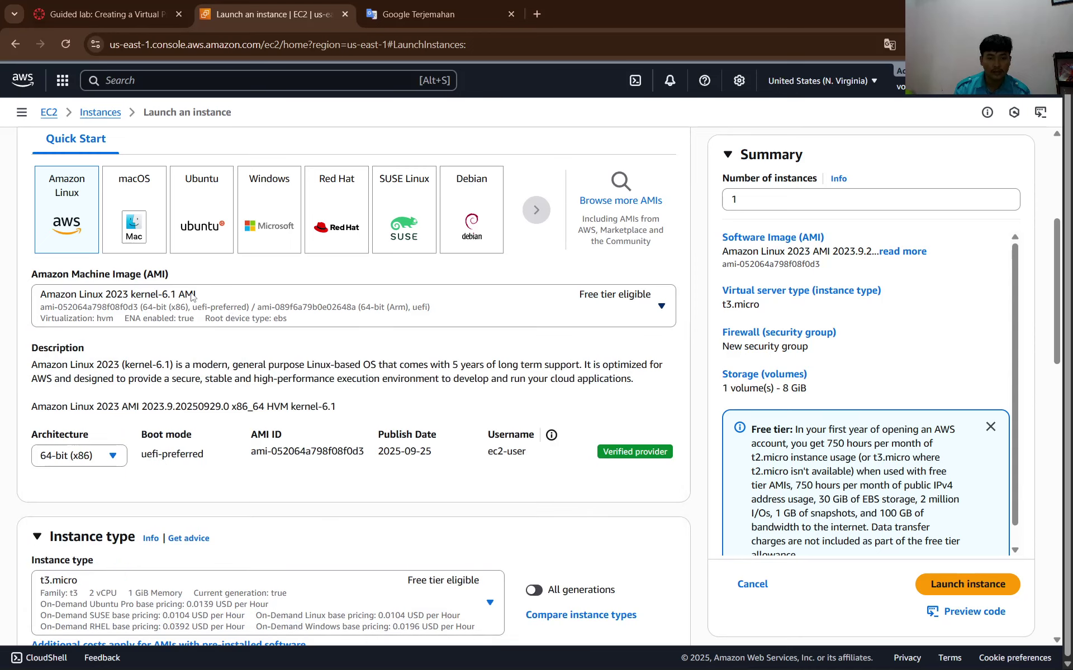
# Check the instance type required by the lab and set the instance type to t2.micro.
pyautogui.click(101, 4)
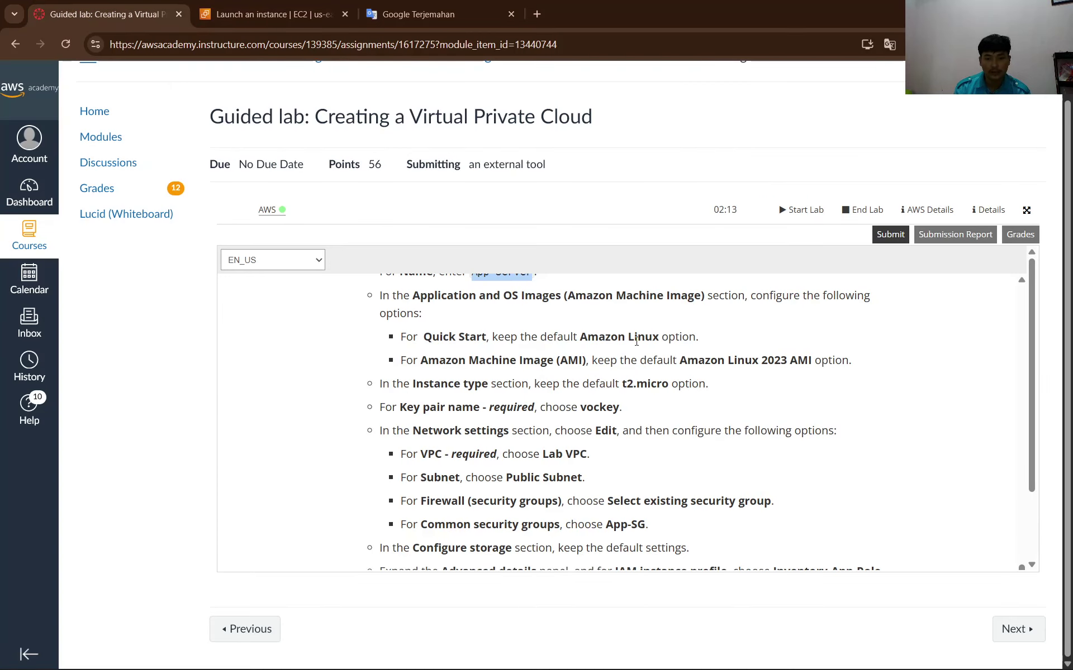
pyautogui.scroll(-1, 655, 336)
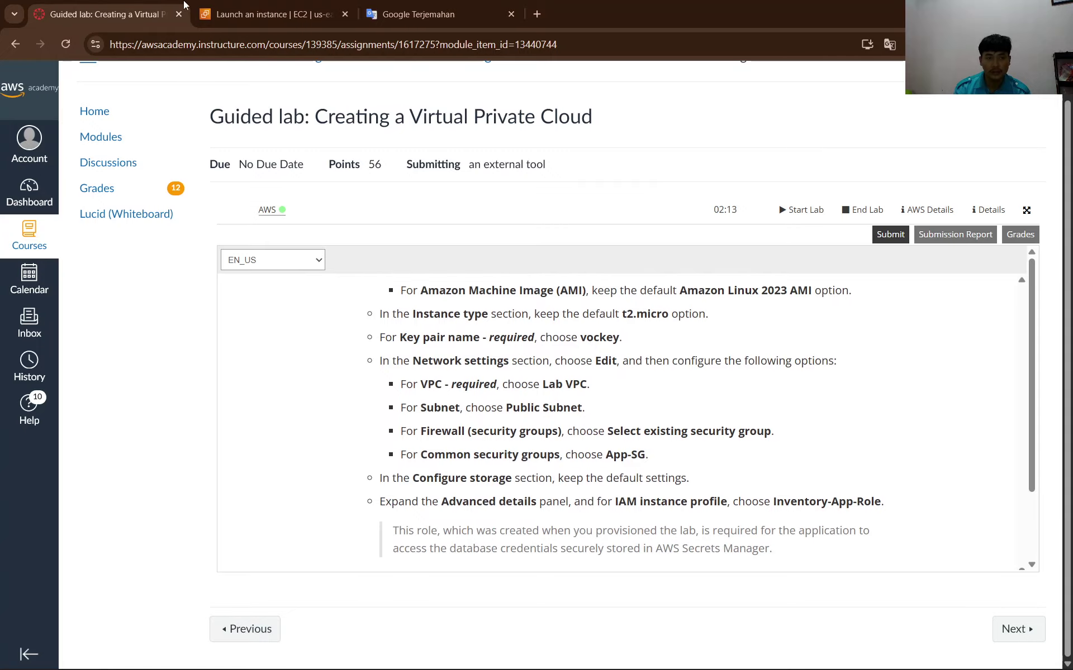
pyautogui.click(234, 1)
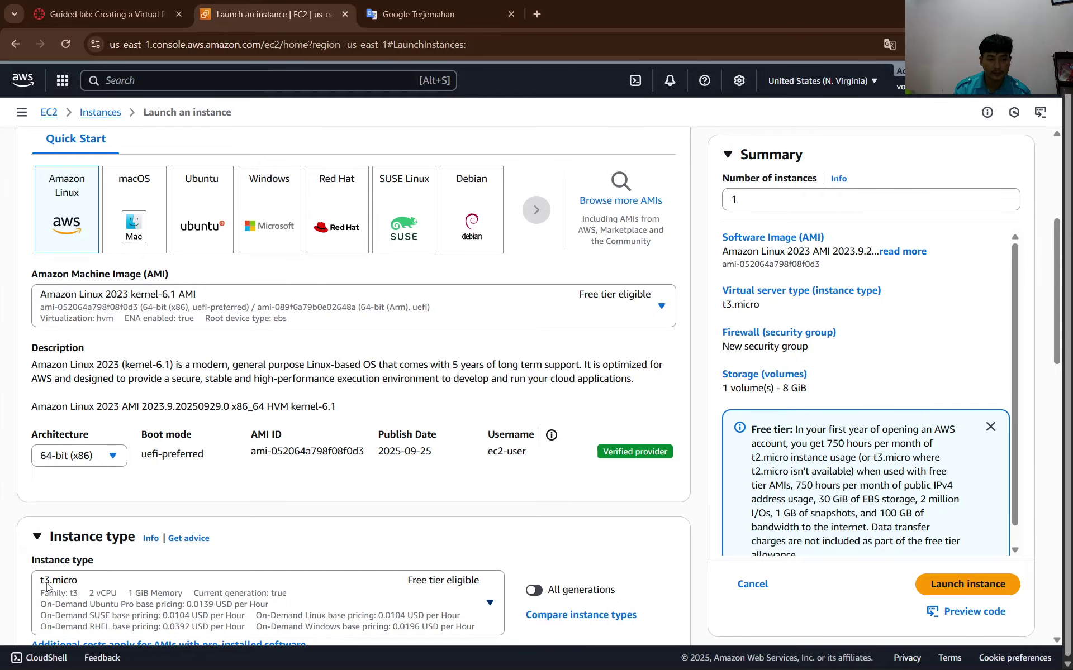
pyautogui.scroll(-4, 205, 619)
pyautogui.click(224, 391)
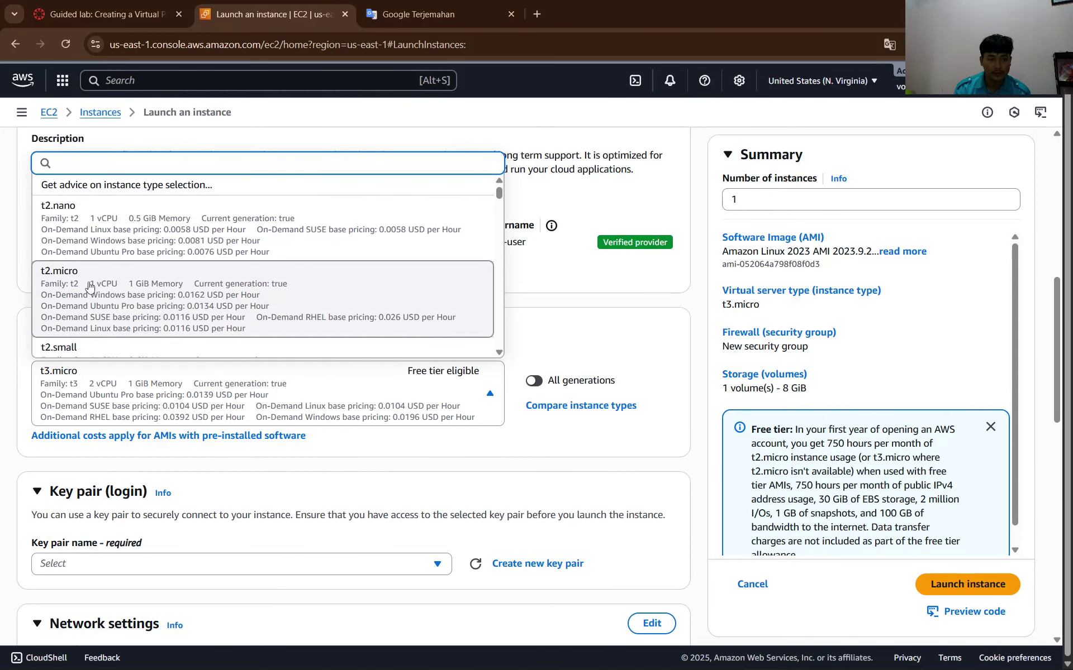
pyautogui.click(98, 293)
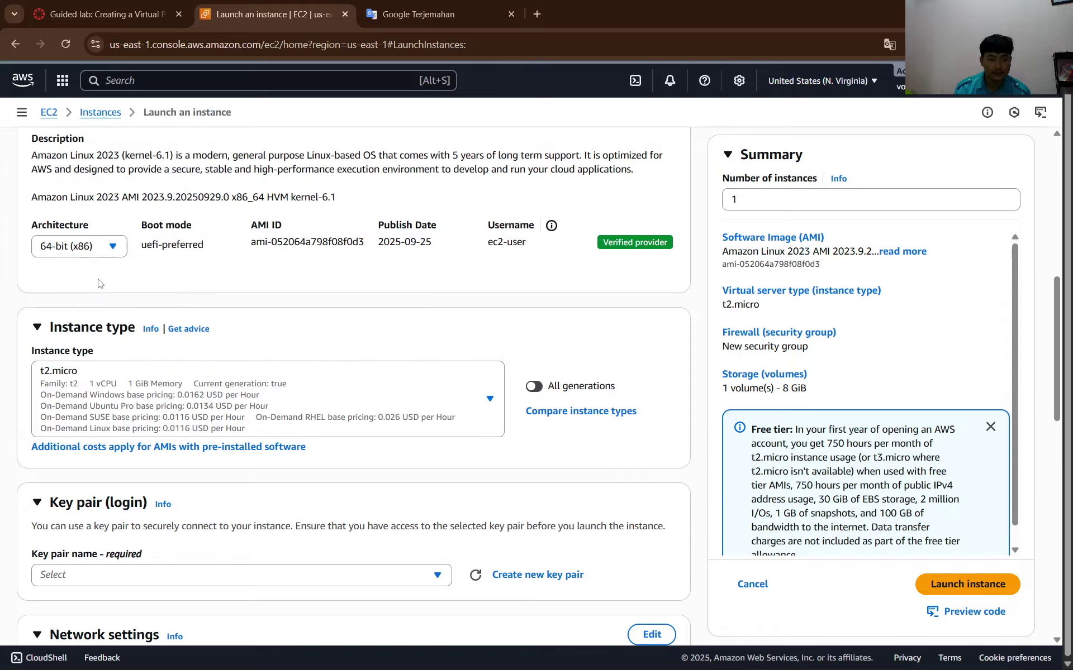
# Recheck the lab options, capture the upper part of the launch form and paste the screenshot at the end of the Word document.
pyautogui.click(64, 4)
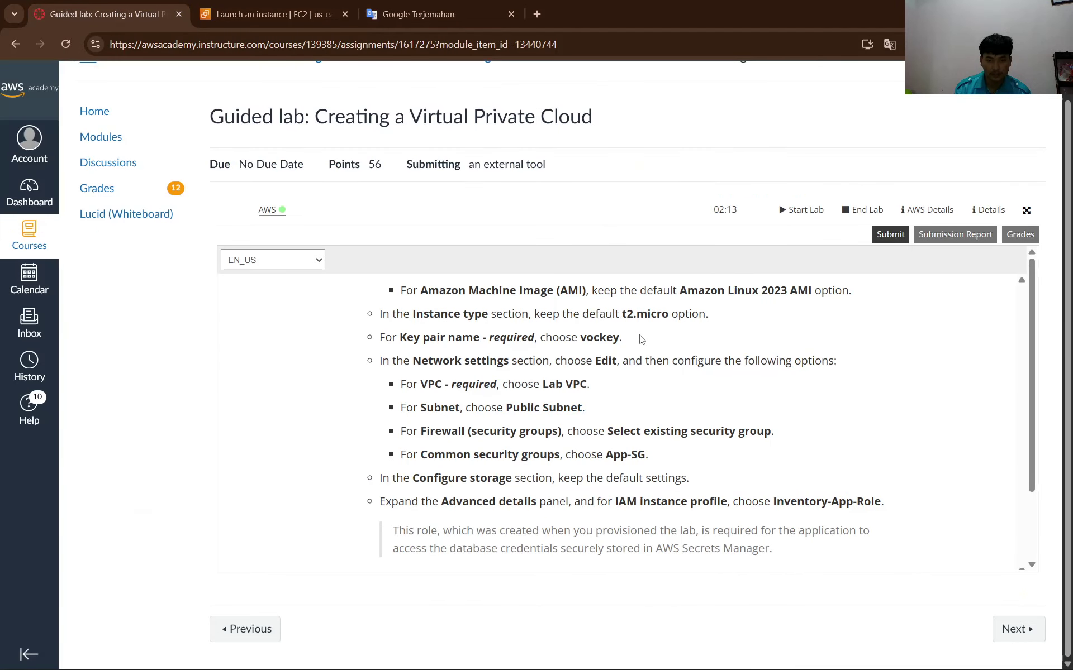
pyautogui.scroll(1, 640, 335)
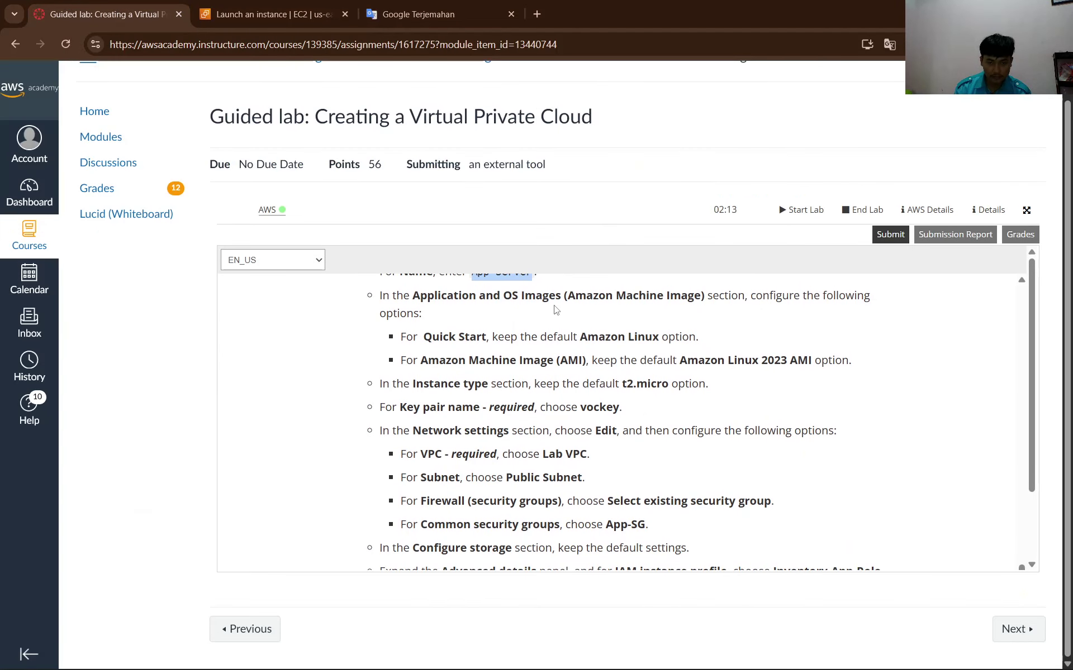
pyautogui.click(267, 4)
pyautogui.scroll(7, 256, 290)
pyautogui.scroll(3, 257, 290)
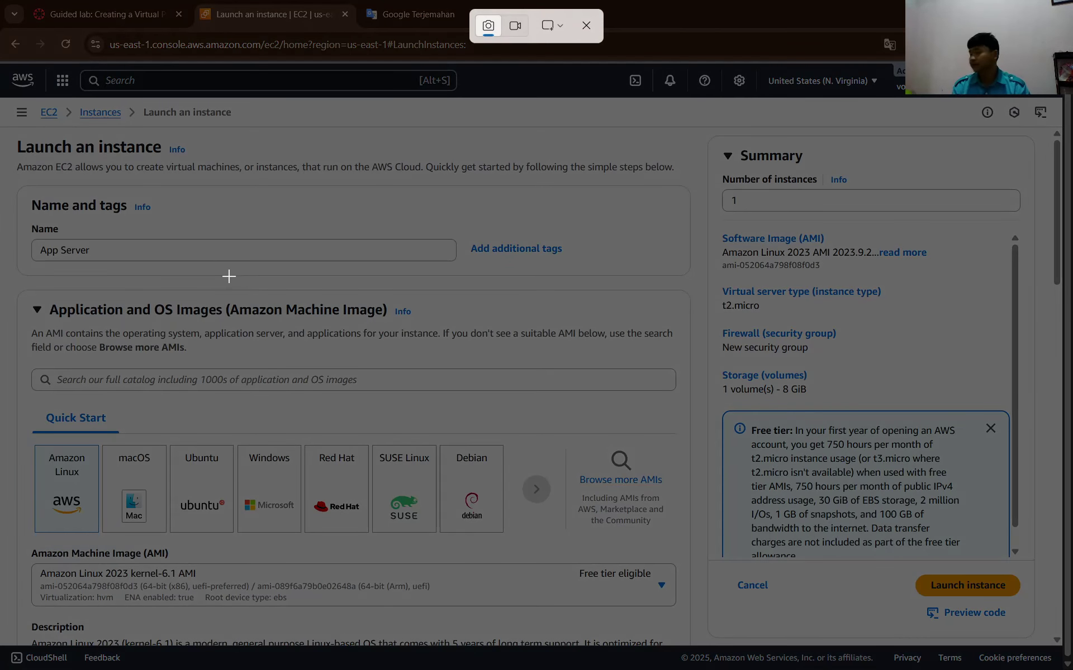
pyautogui.moveTo(3, 55); pyautogui.dragTo(1072, 669)
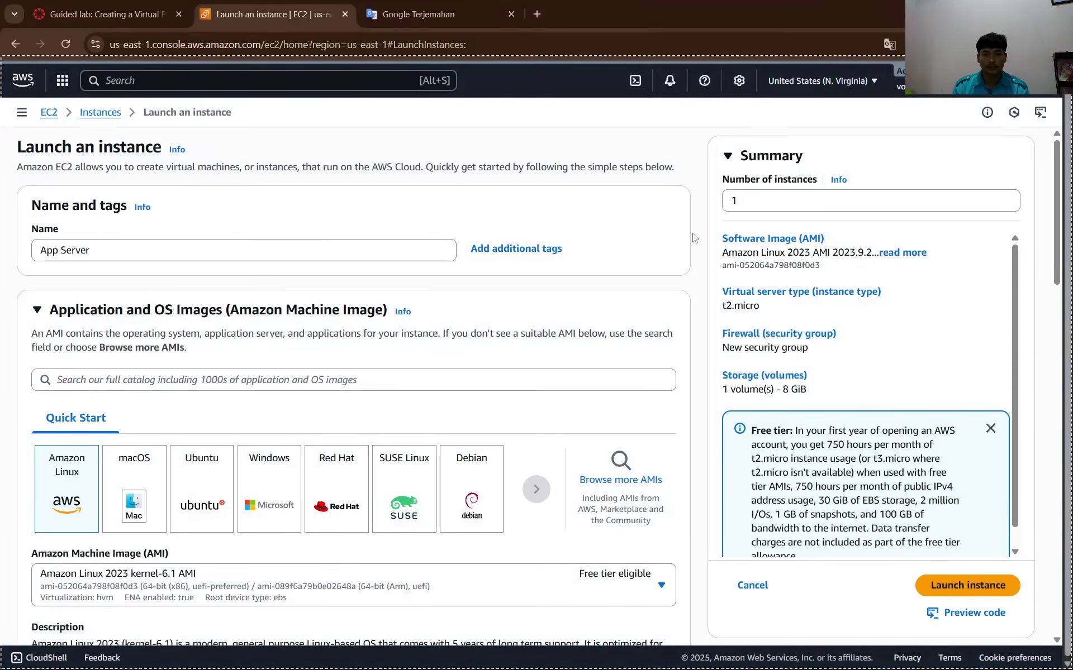
pyautogui.hotkey('alt', 'Tab')
pyautogui.scroll(-3, 641, 197)
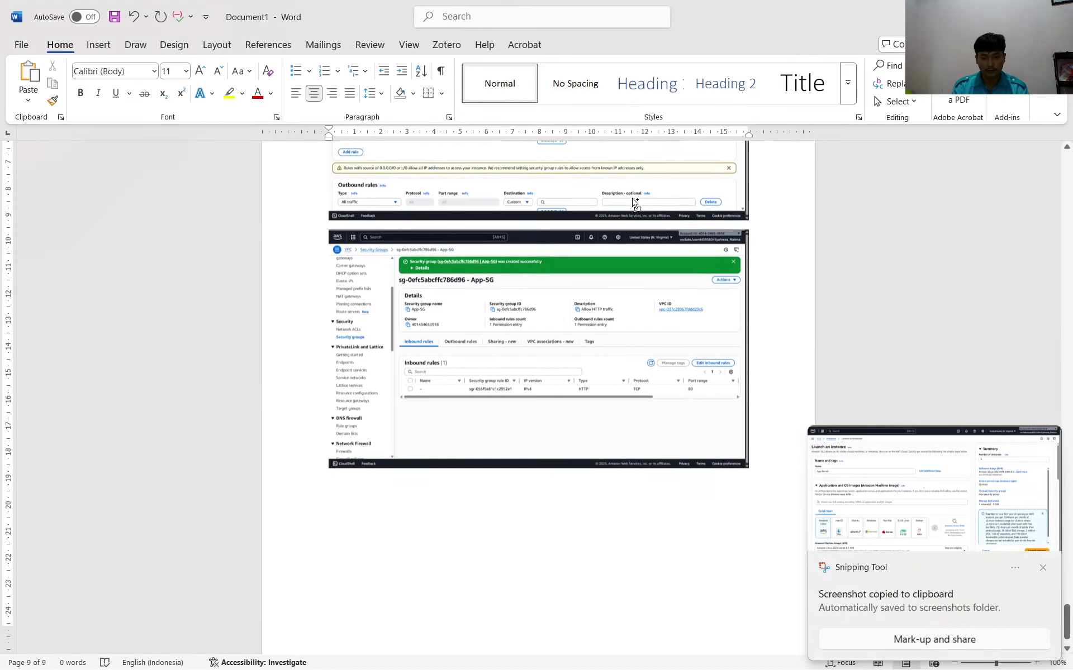
pyautogui.hotkey('ctrl', 'v')
# Return to the instance launch form in Chrome and select vockey as the login key pair.
pyautogui.hotkey('alt', 'Tab')
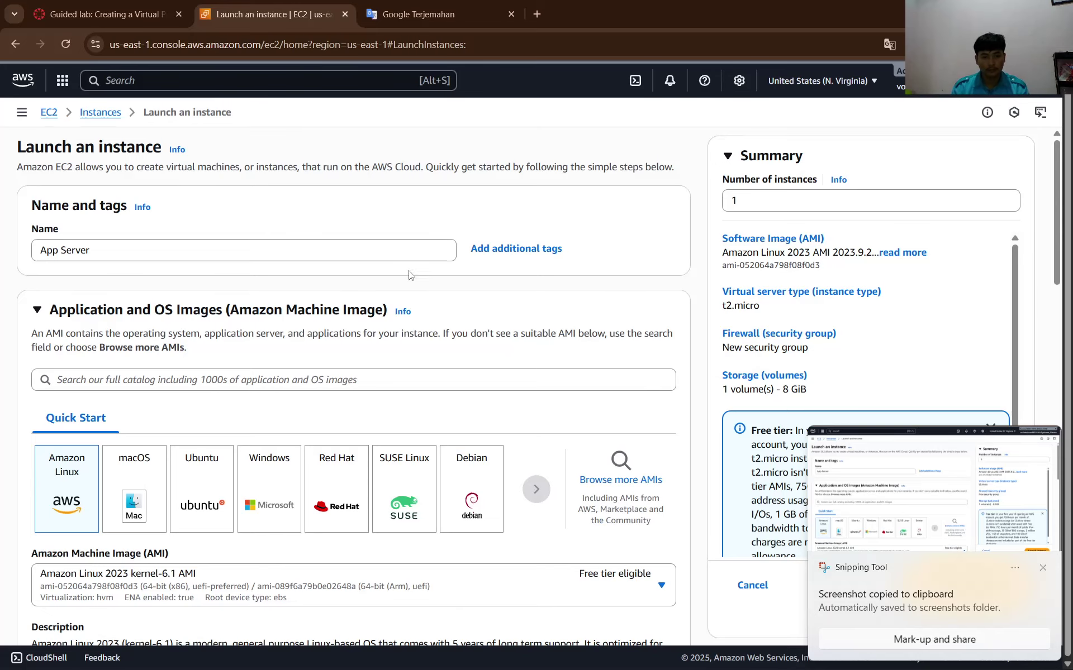
pyautogui.scroll(-10, 363, 285)
pyautogui.scroll(-1, 321, 295)
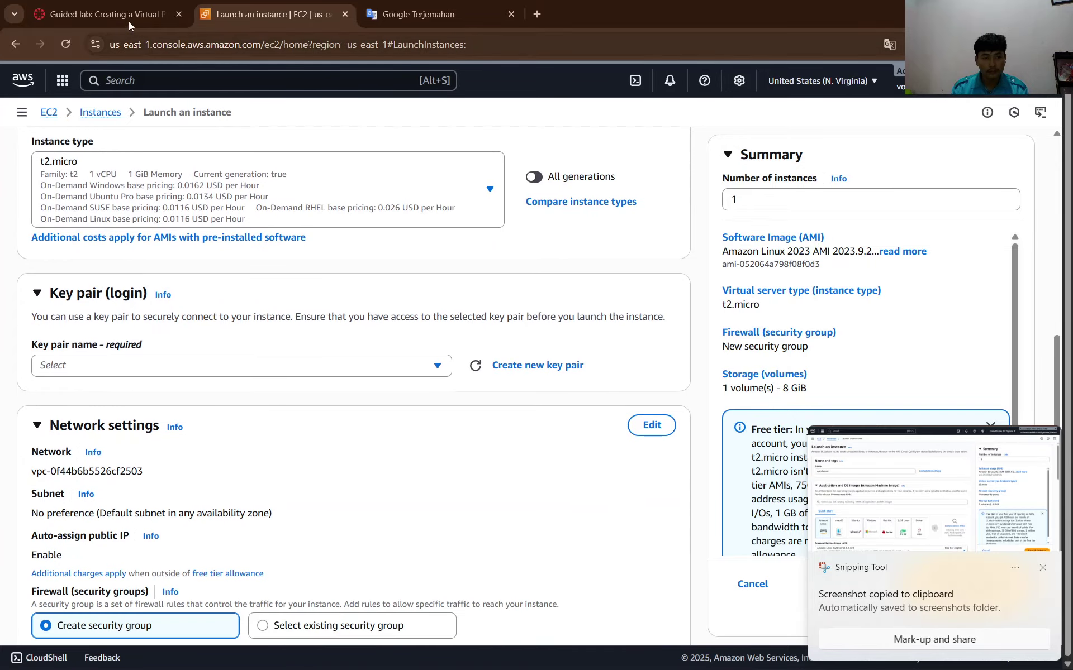
pyautogui.click(149, 365)
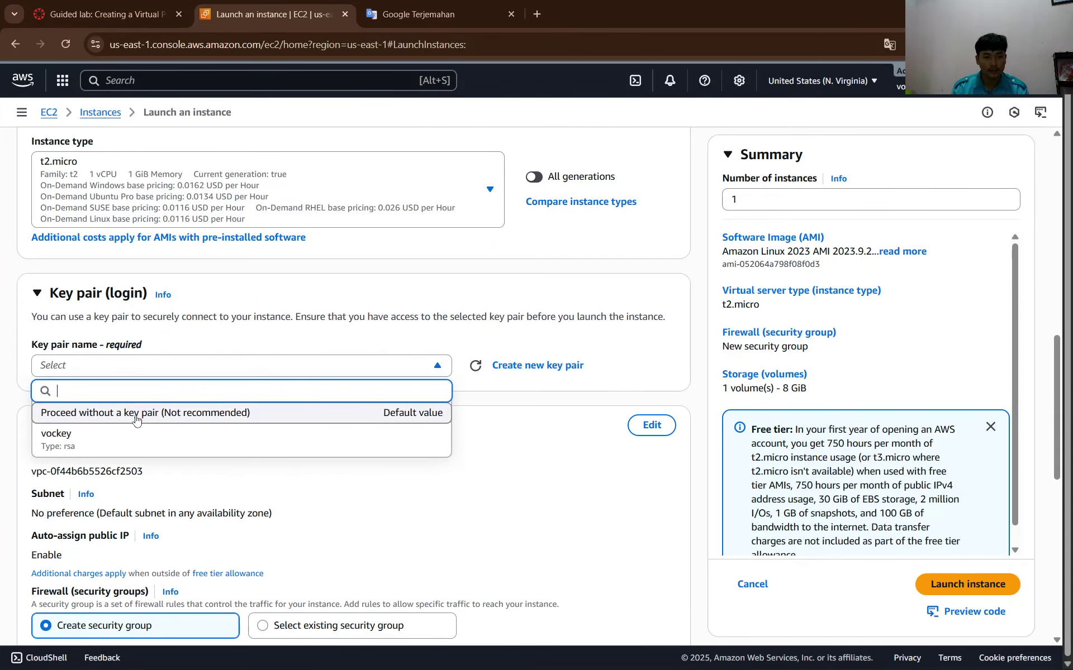
pyautogui.click(131, 441)
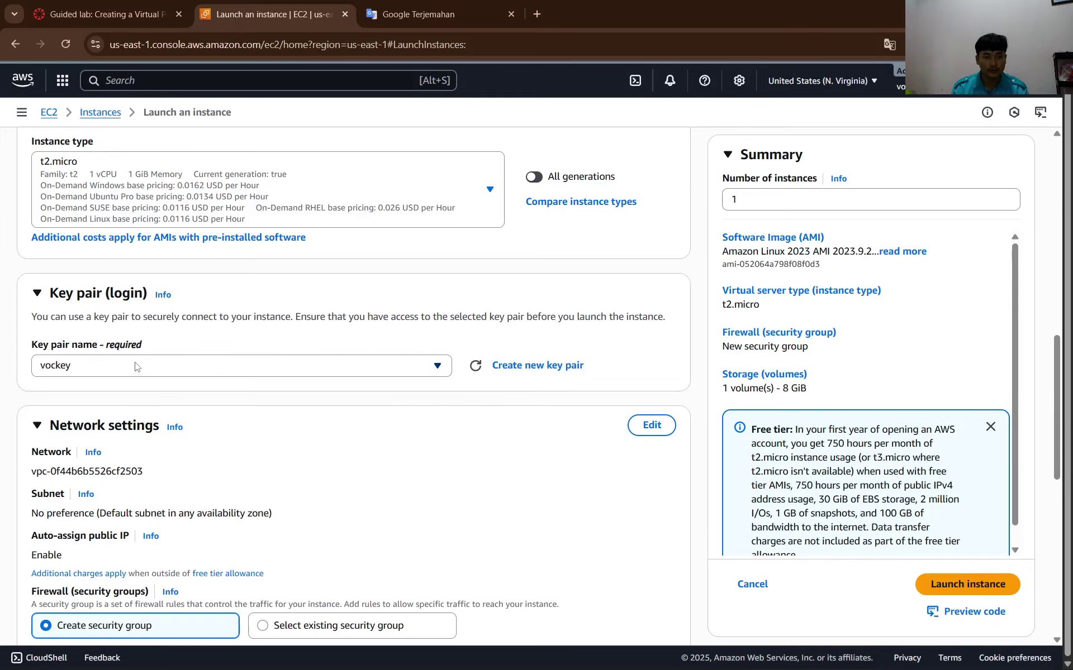
# Check the lab's network options and edit the network settings to use Lab VPC with Public Subnet.
pyautogui.click(106, 14)
pyautogui.scroll(-2, 615, 418)
pyautogui.scroll(1, 567, 358)
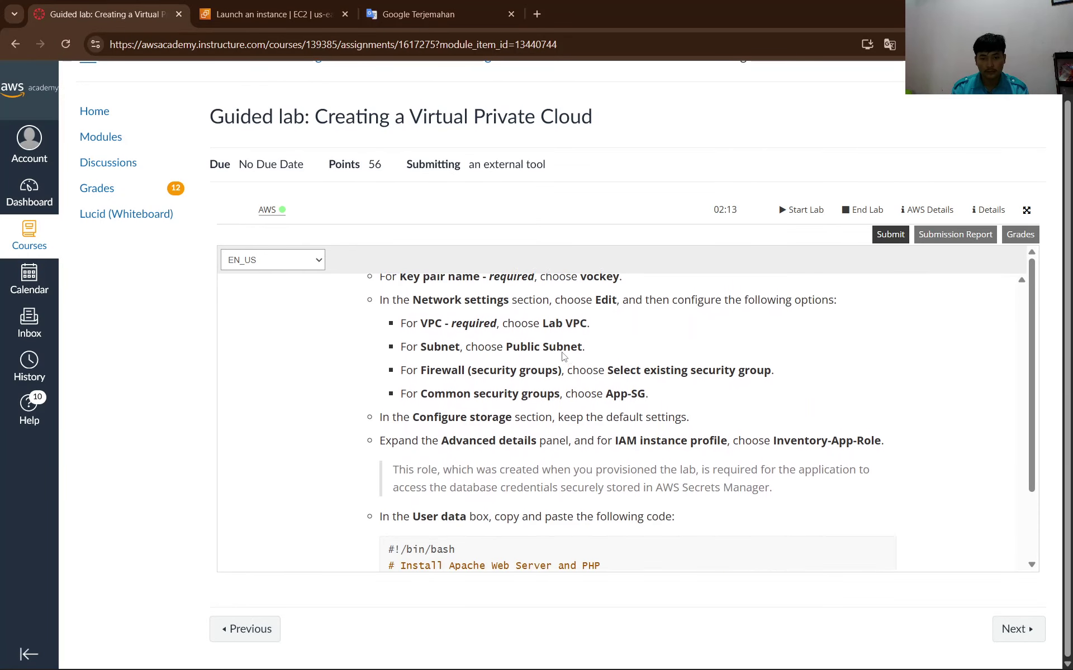
pyautogui.click(271, 6)
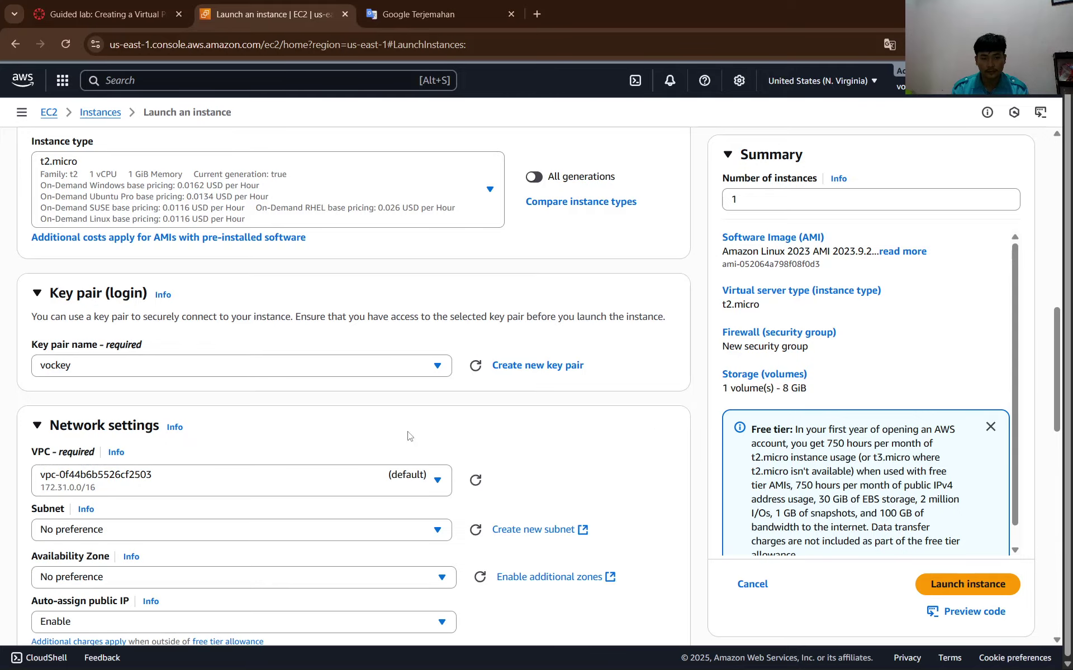
pyautogui.click(273, 476)
pyautogui.click(224, 529)
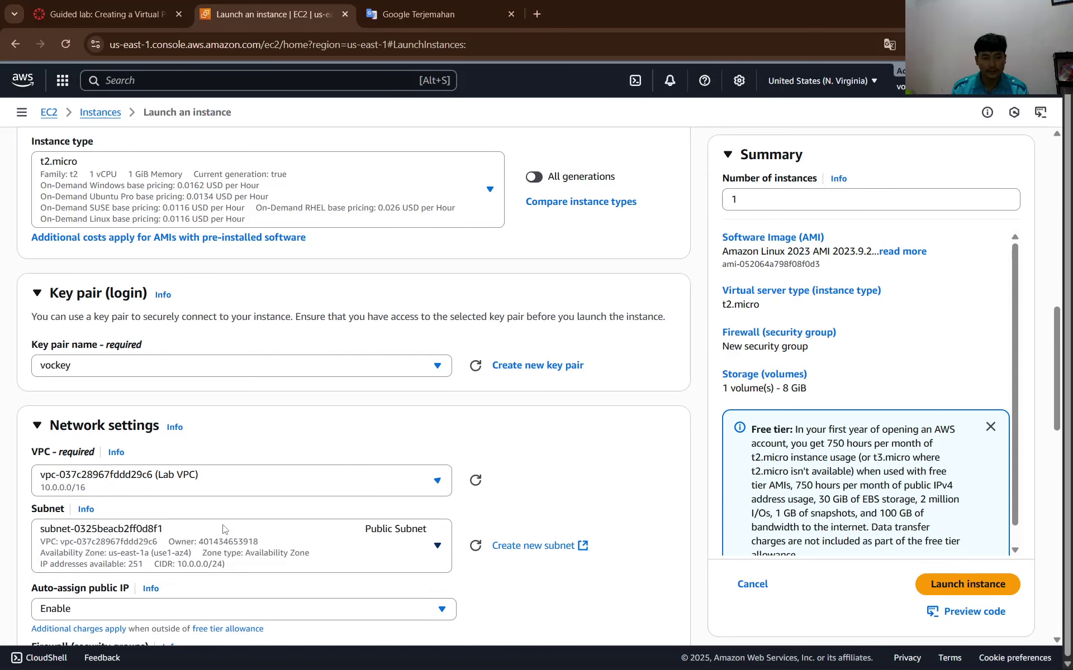
# Compare the network settings with the lab instructions and set the firewall to use an existing security group.
pyautogui.scroll(-2, 218, 518)
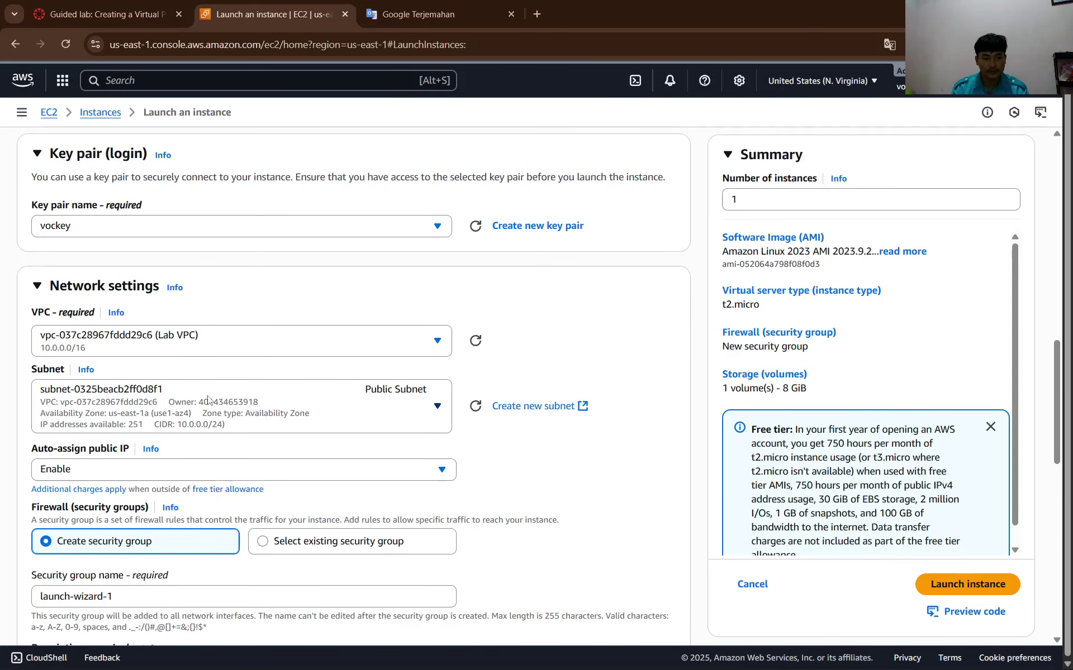
pyautogui.click(128, 6)
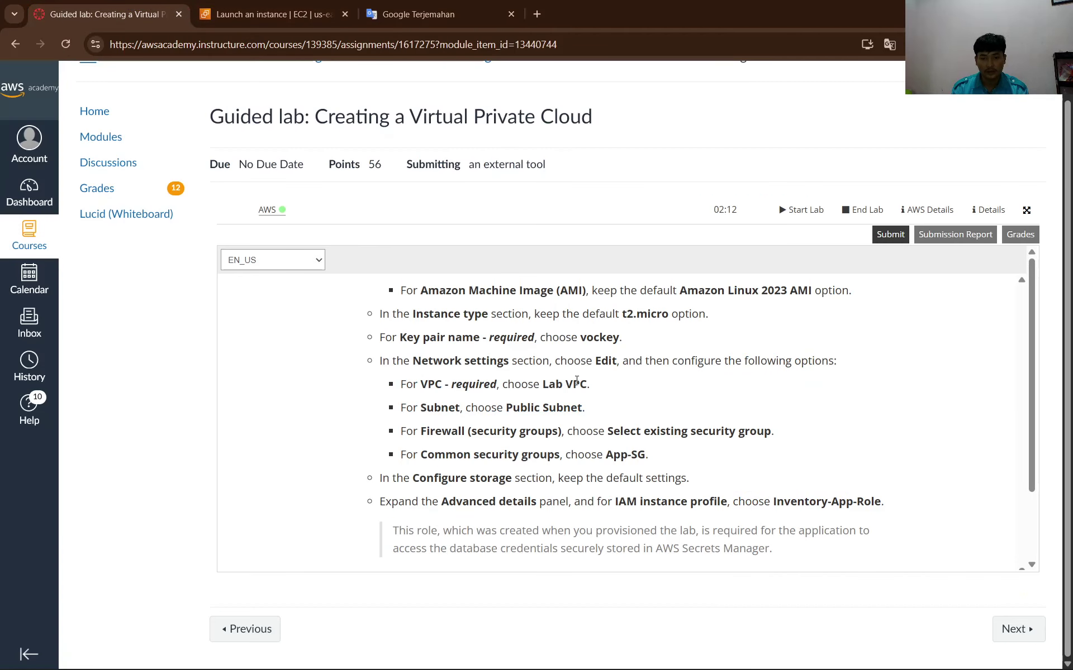
pyautogui.scroll(-1, 426, 349)
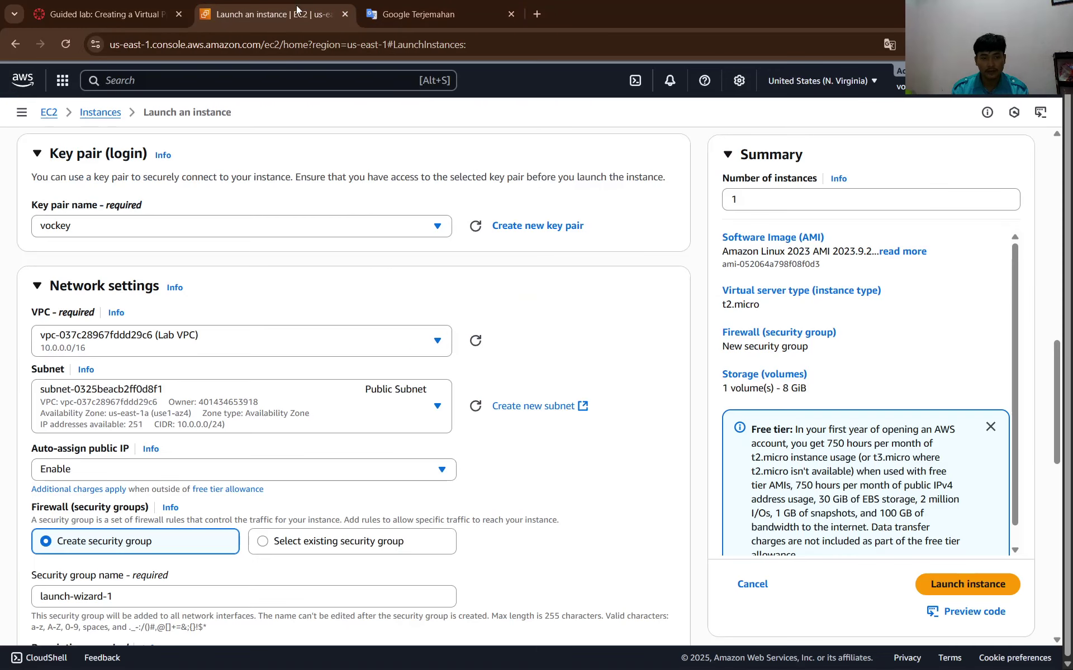
pyautogui.click(268, 14)
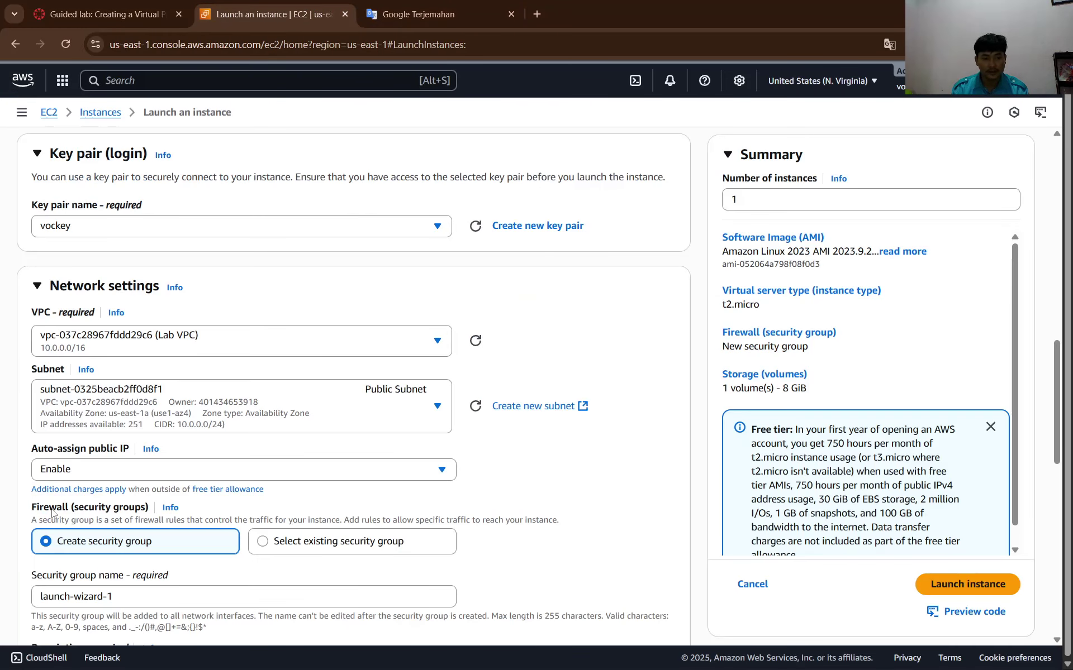
pyautogui.click(132, 414)
pyautogui.click(132, 414)
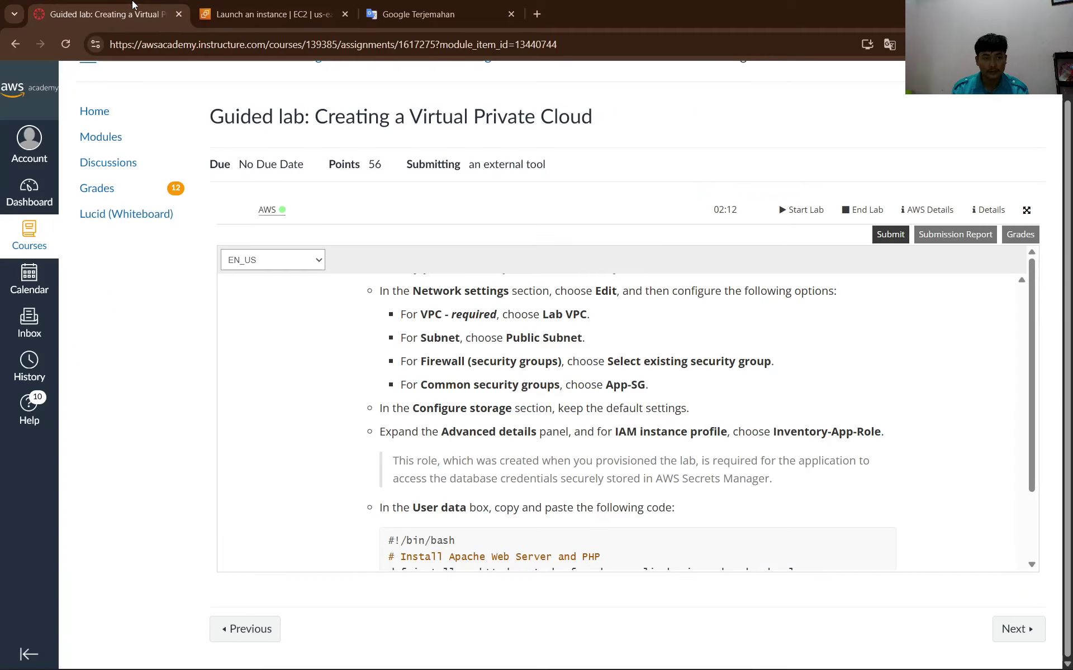
pyautogui.click(100, 14)
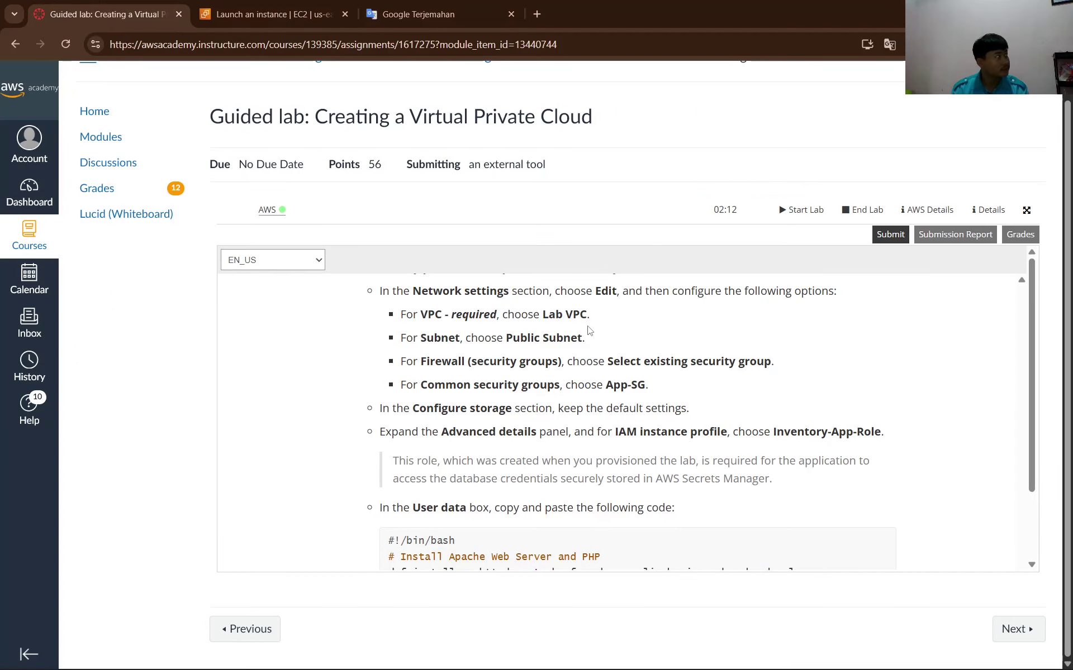
pyautogui.scroll(-1, 586, 338)
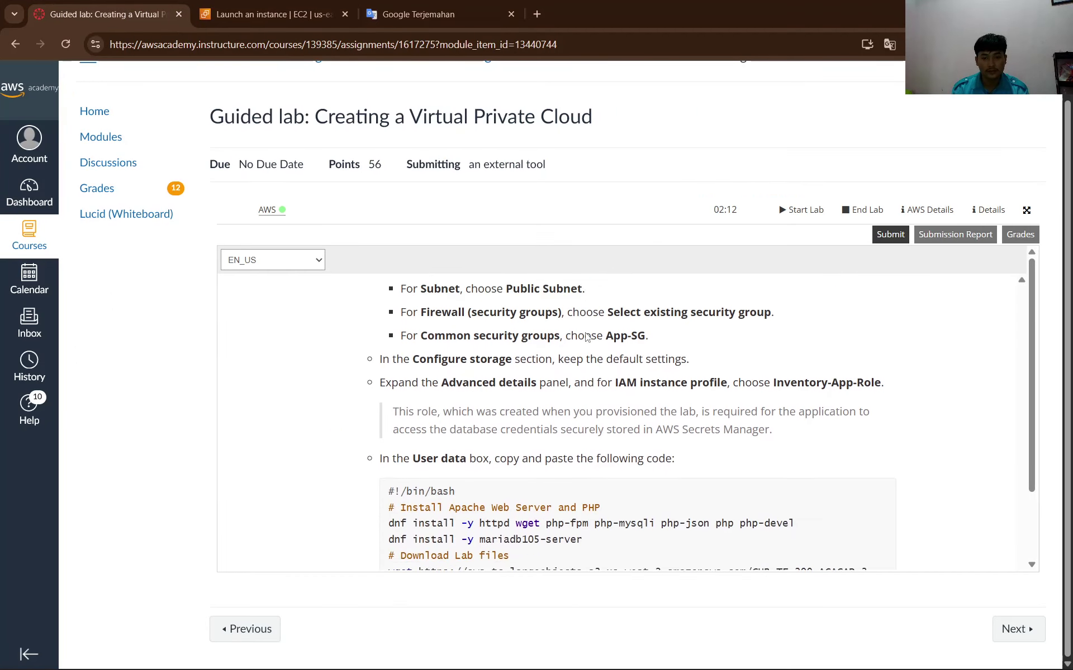
pyautogui.scroll(1, 536, 354)
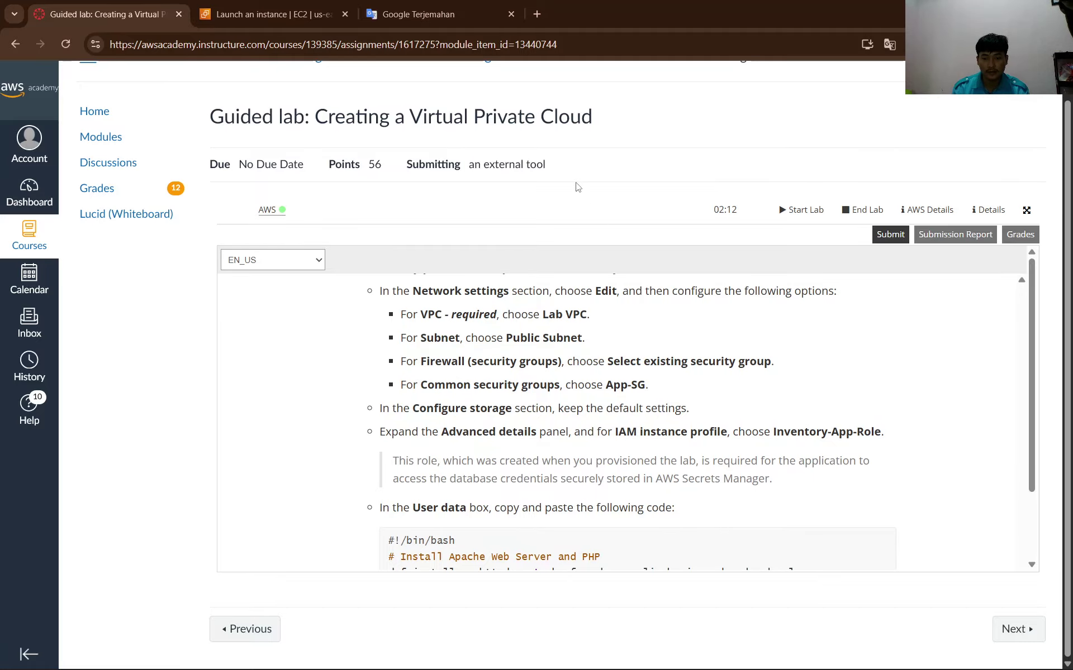
pyautogui.click(269, 14)
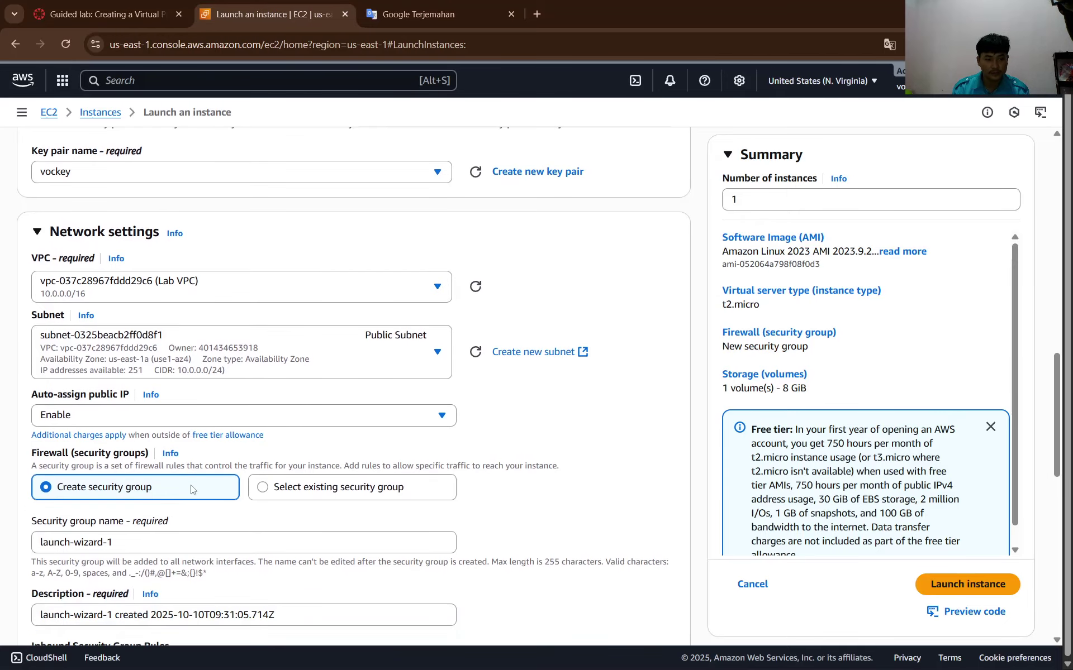
pyautogui.scroll(-1, 193, 490)
pyautogui.click(263, 472)
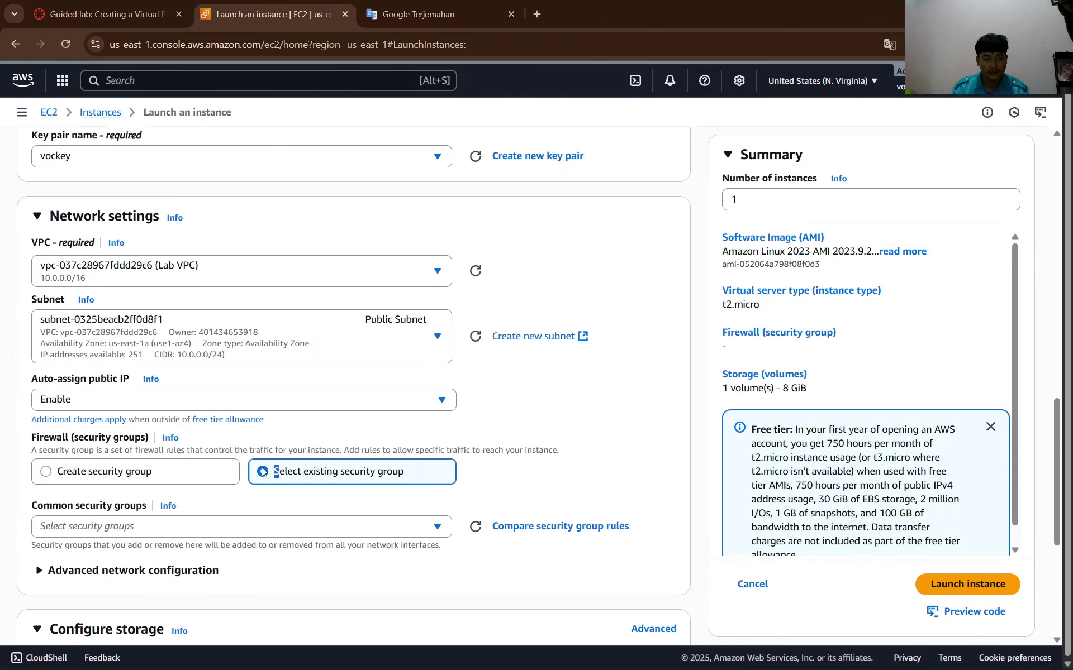
# Check the lab's common security group option and assign App-SG to the instance.
pyautogui.click(104, 14)
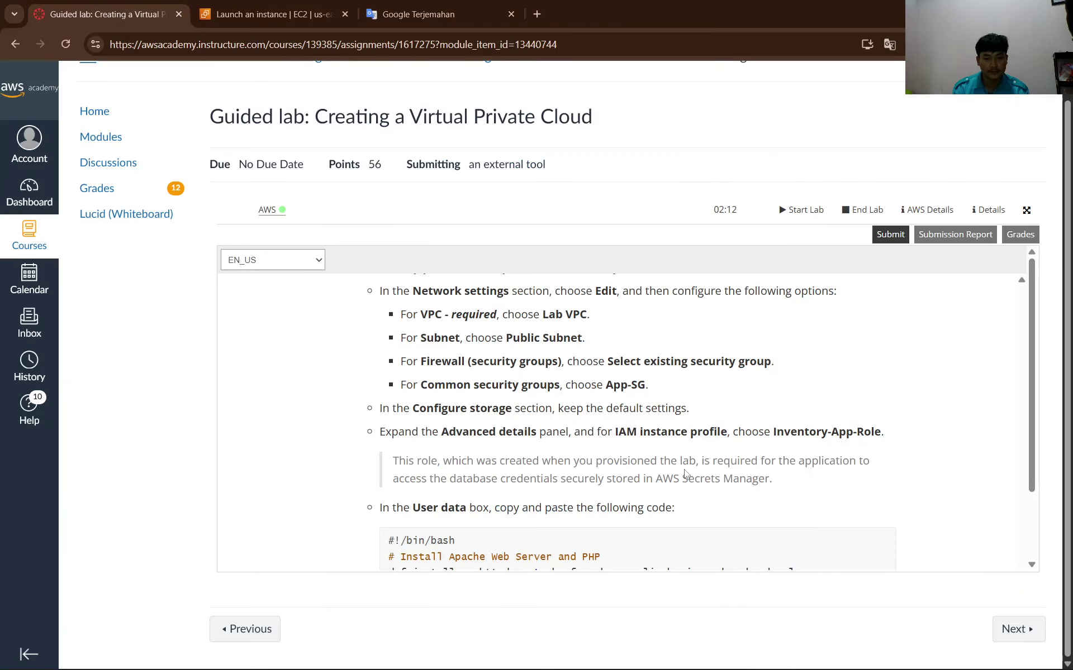
pyautogui.scroll(-1, 604, 426)
pyautogui.scroll(1, 597, 425)
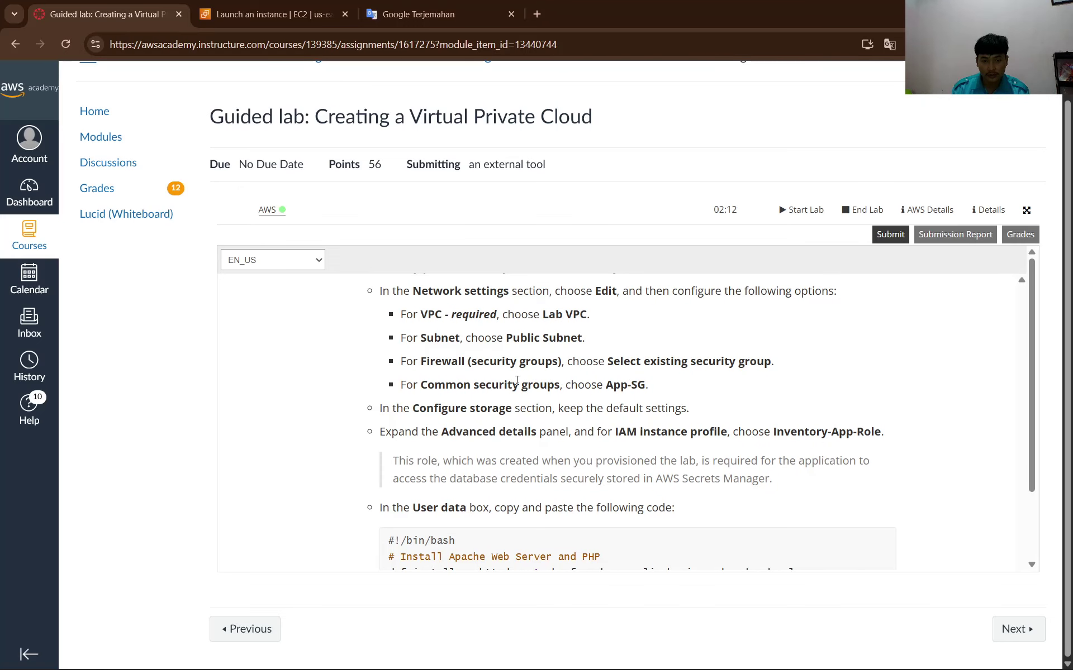
pyautogui.click(270, 4)
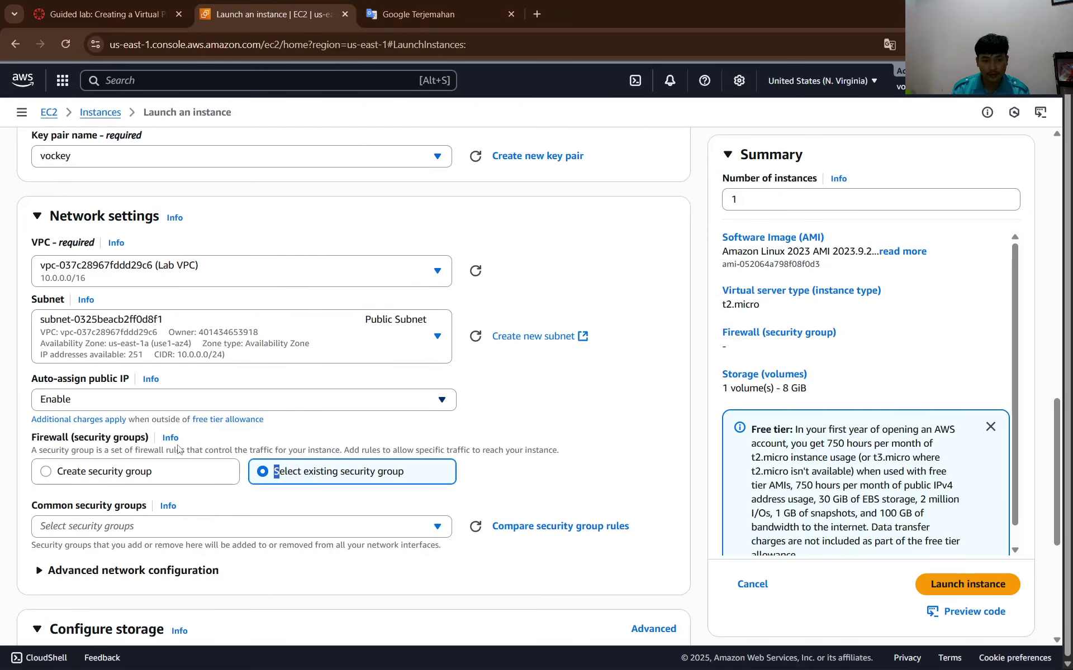
pyautogui.click(162, 526)
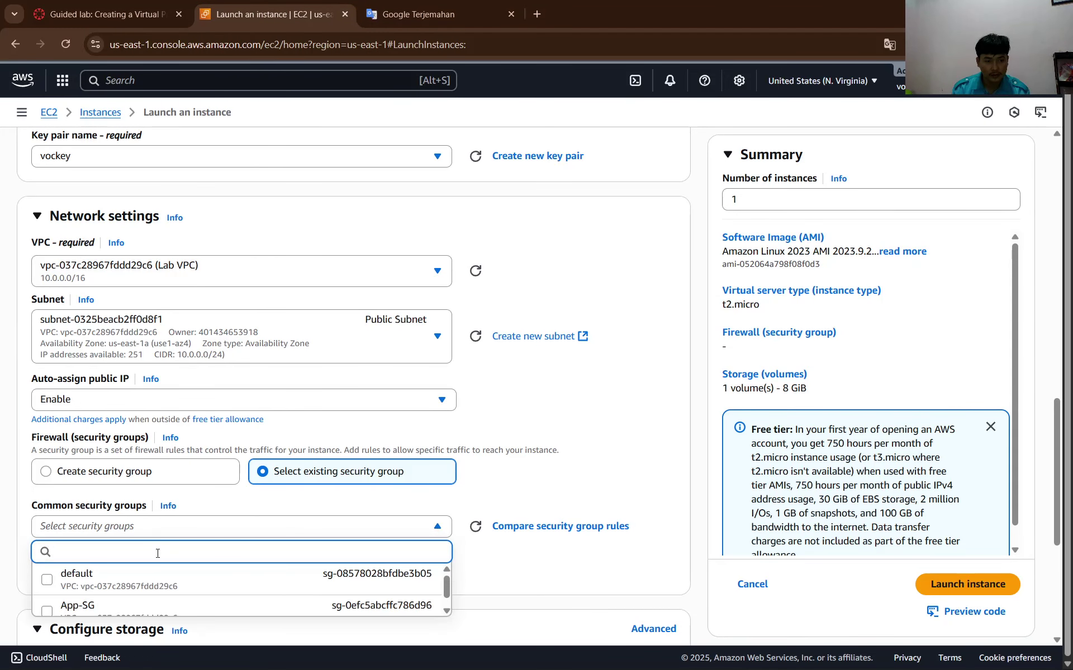
pyautogui.click(151, 608)
# Capture the launch form's instance type, key pair and network settings and paste the screenshot at the end of the Word document.
pyautogui.scroll(5, 534, 449)
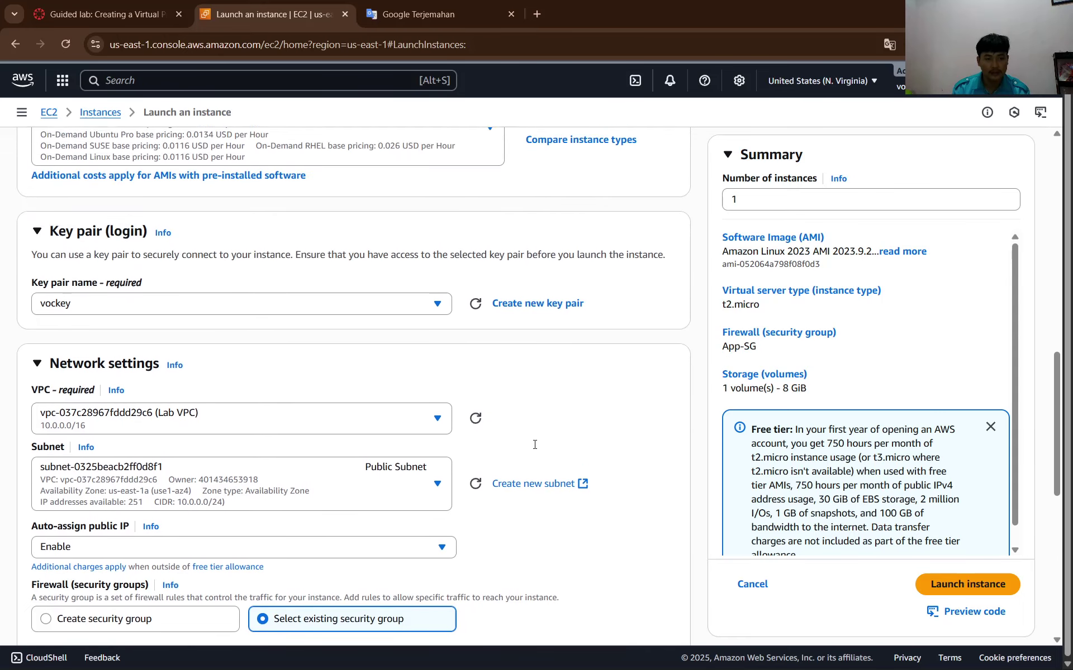
pyautogui.scroll(5, 535, 448)
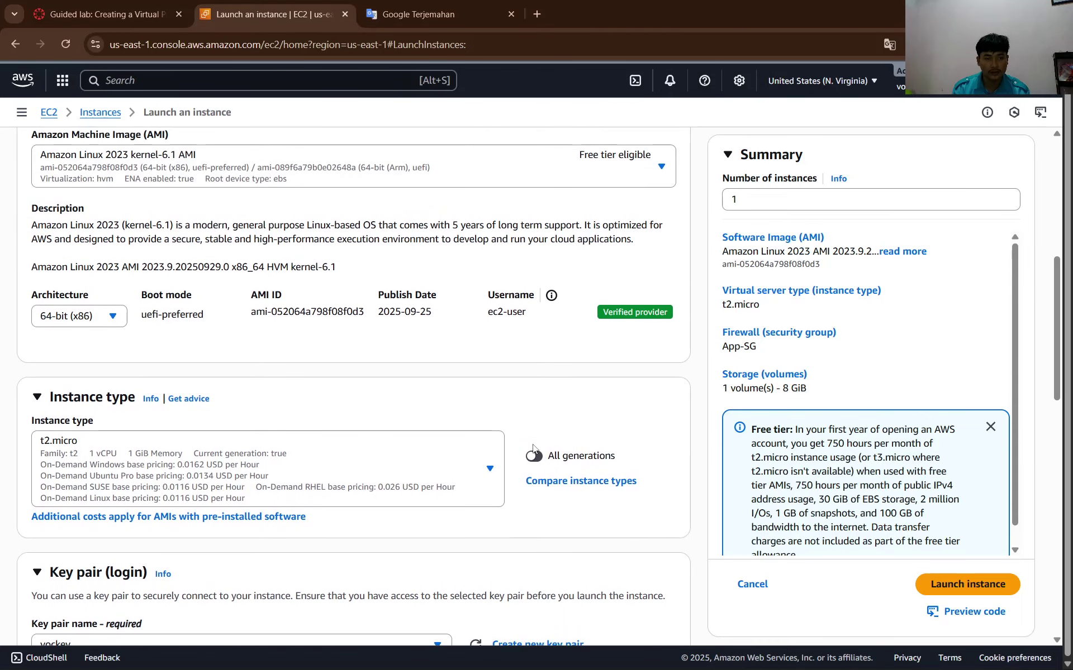
pyautogui.scroll(-2, 534, 449)
pyautogui.scroll(-4, 534, 449)
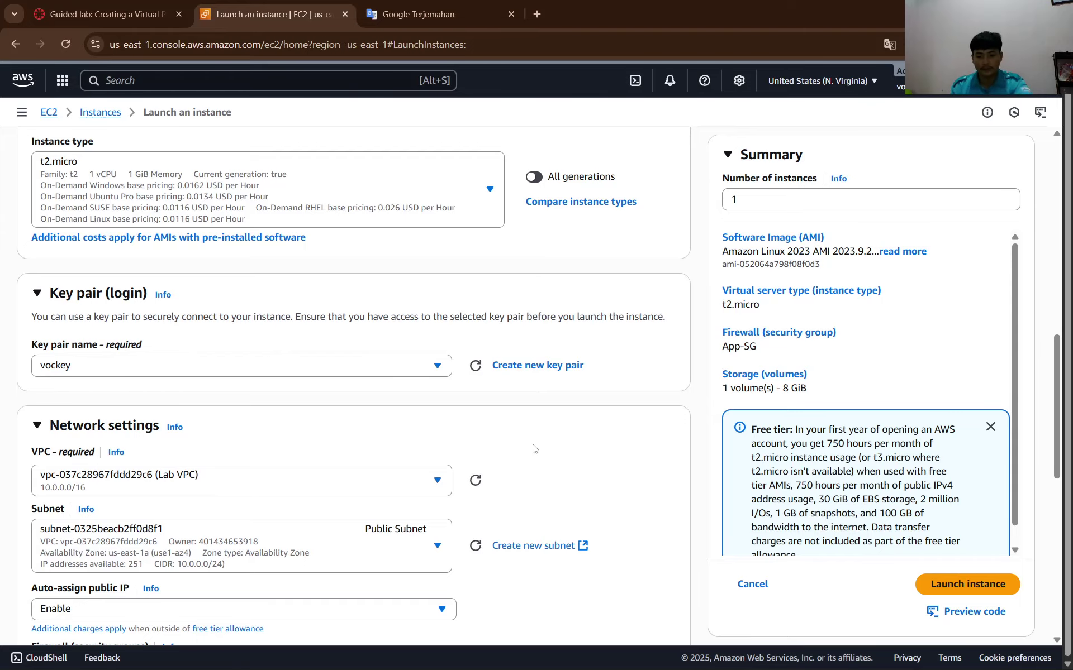
pyautogui.press('super+shift+s')
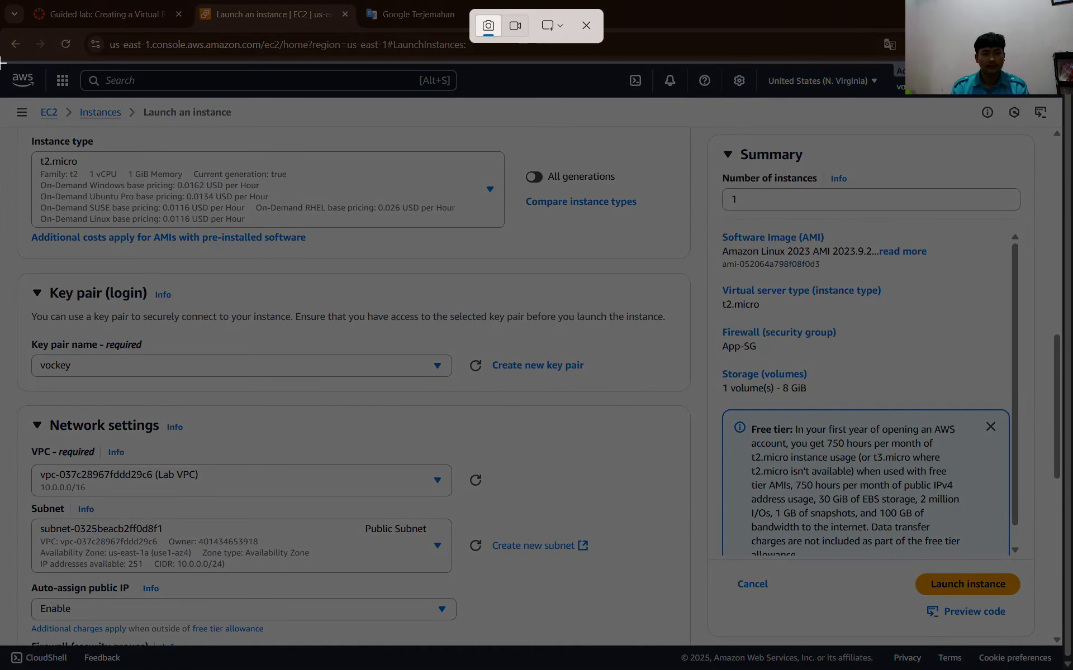
pyautogui.hotkey('alt', 'Tab')
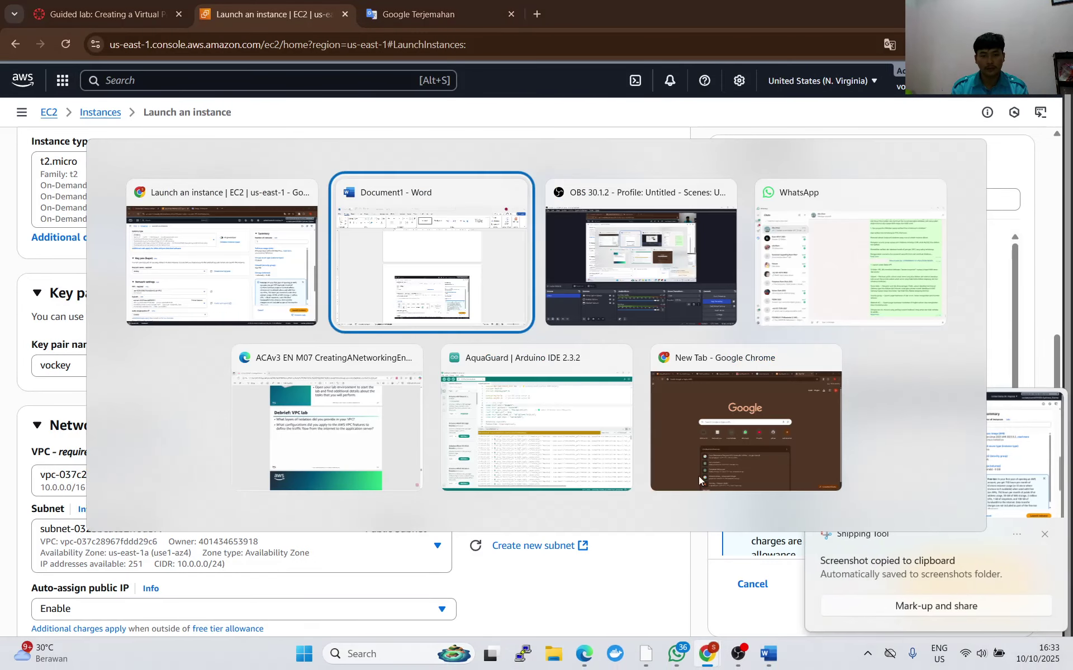
pyautogui.hotkey('ctrl', 'v')
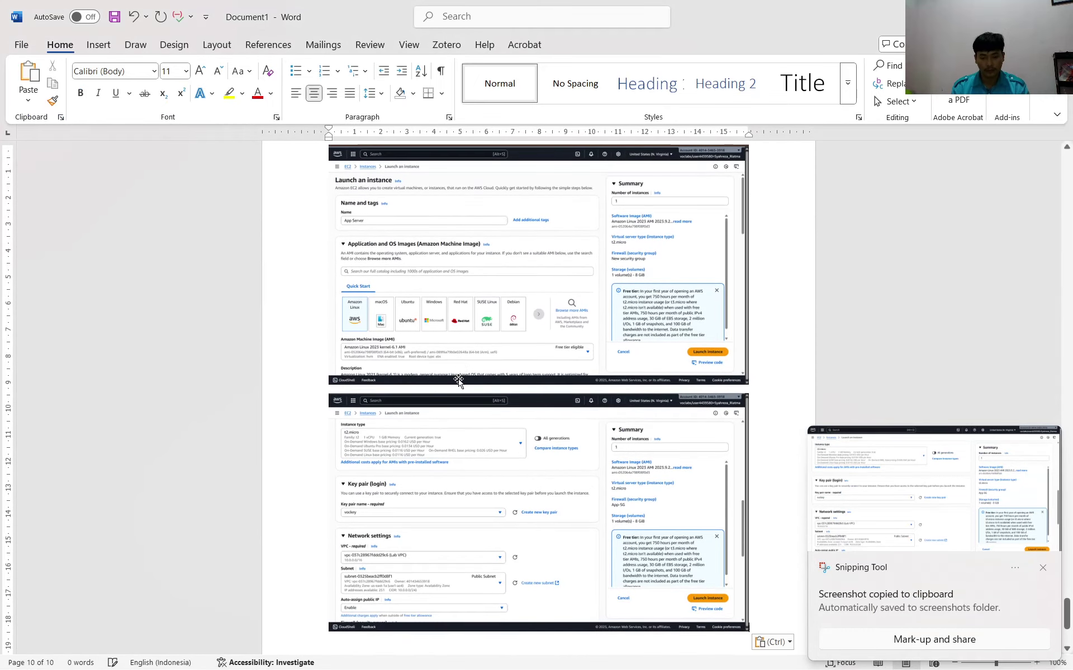
# Capture the launch form's firewall, App-SG security group and storage settings and paste the screenshot at the end of the Word document.
pyautogui.hotkey('alt', 'Tab')
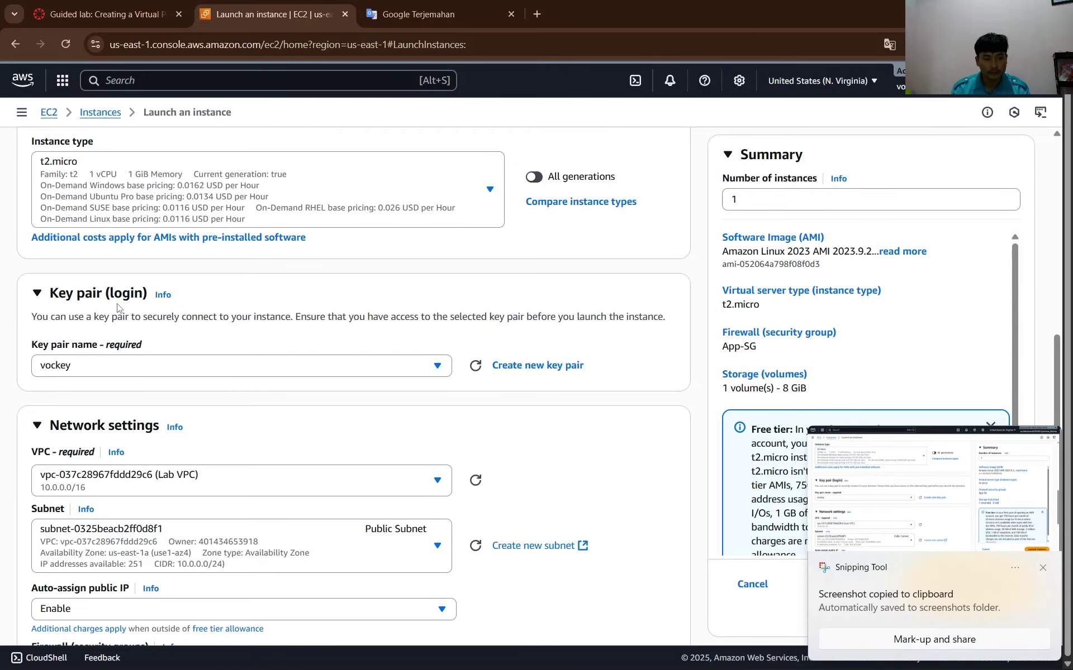
pyautogui.scroll(-1, 105, 318)
pyautogui.scroll(-1, 105, 319)
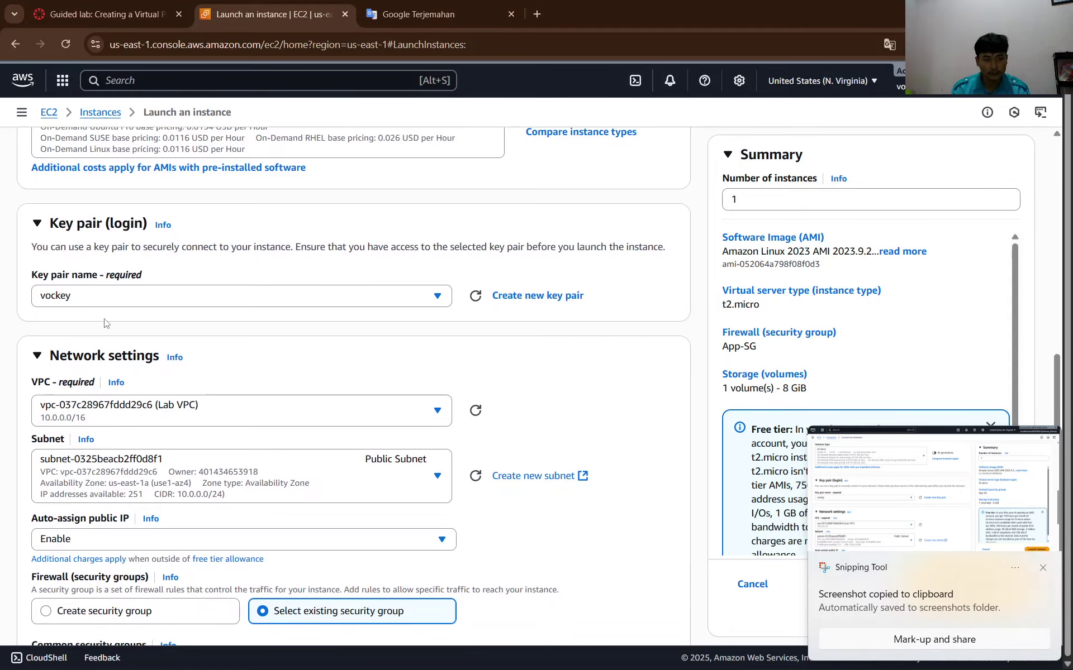
pyautogui.scroll(-5, 105, 323)
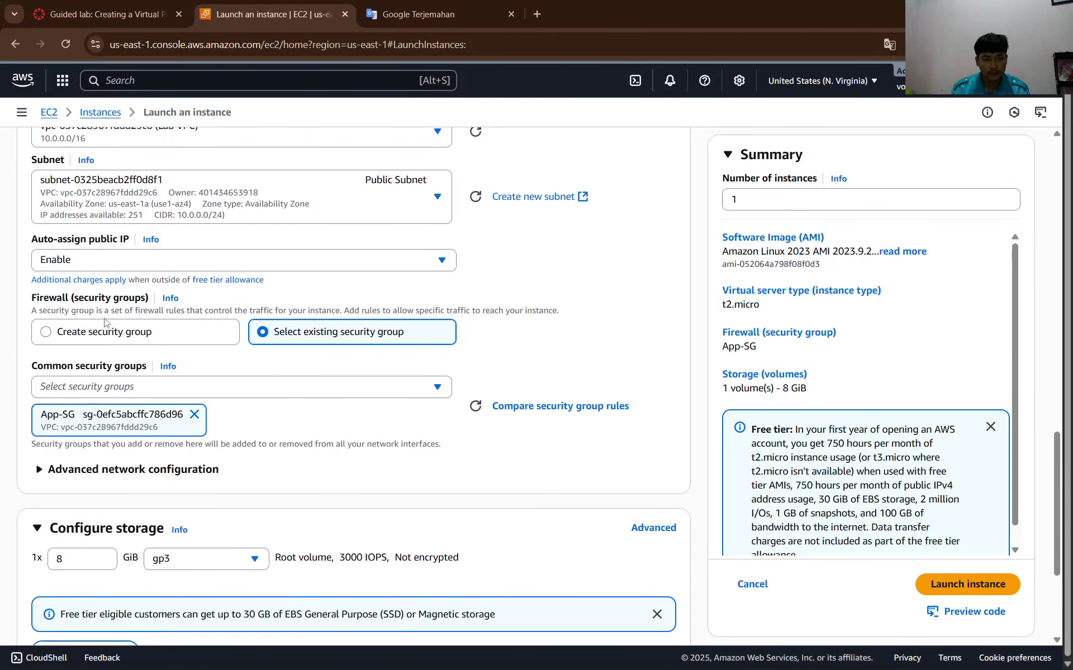
pyautogui.scroll(11, 106, 318)
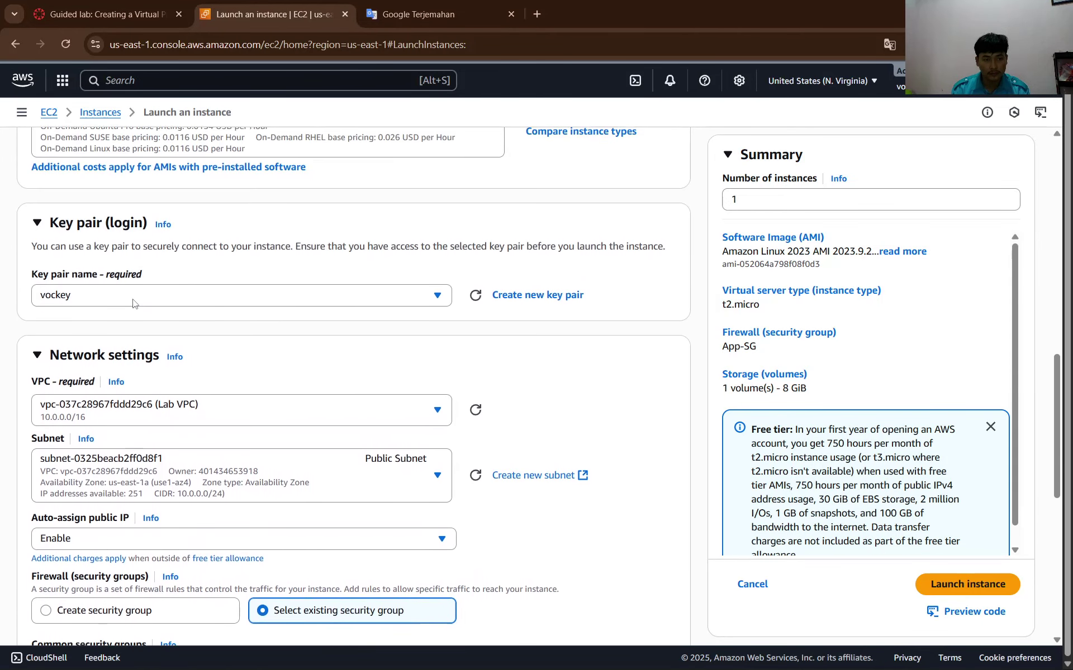
pyautogui.scroll(-4, 133, 302)
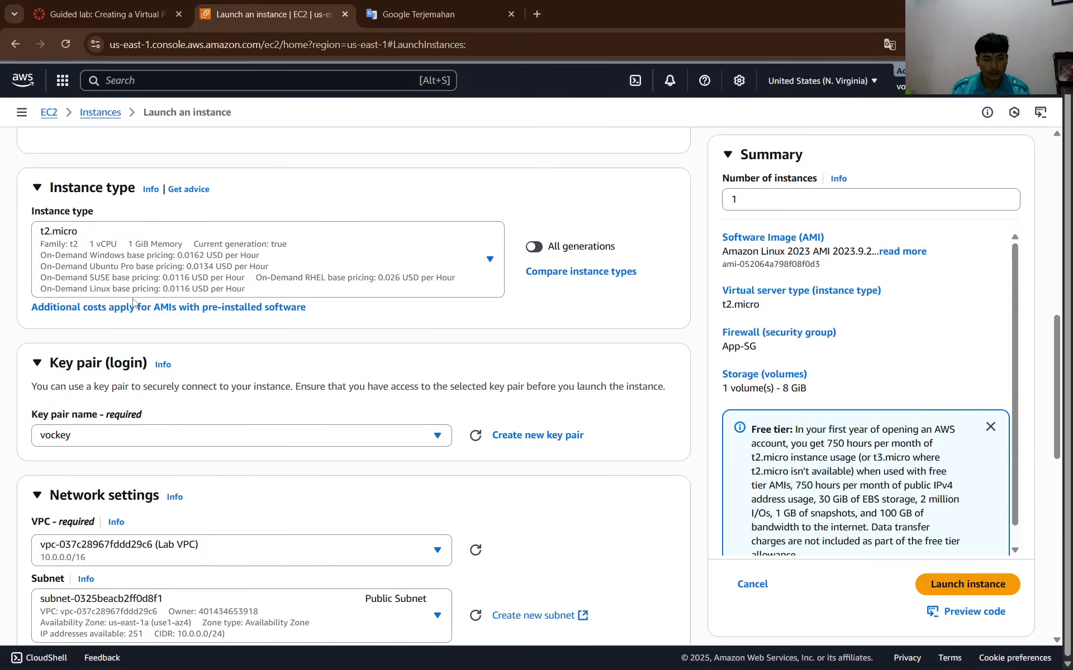
pyautogui.scroll(-9, 133, 303)
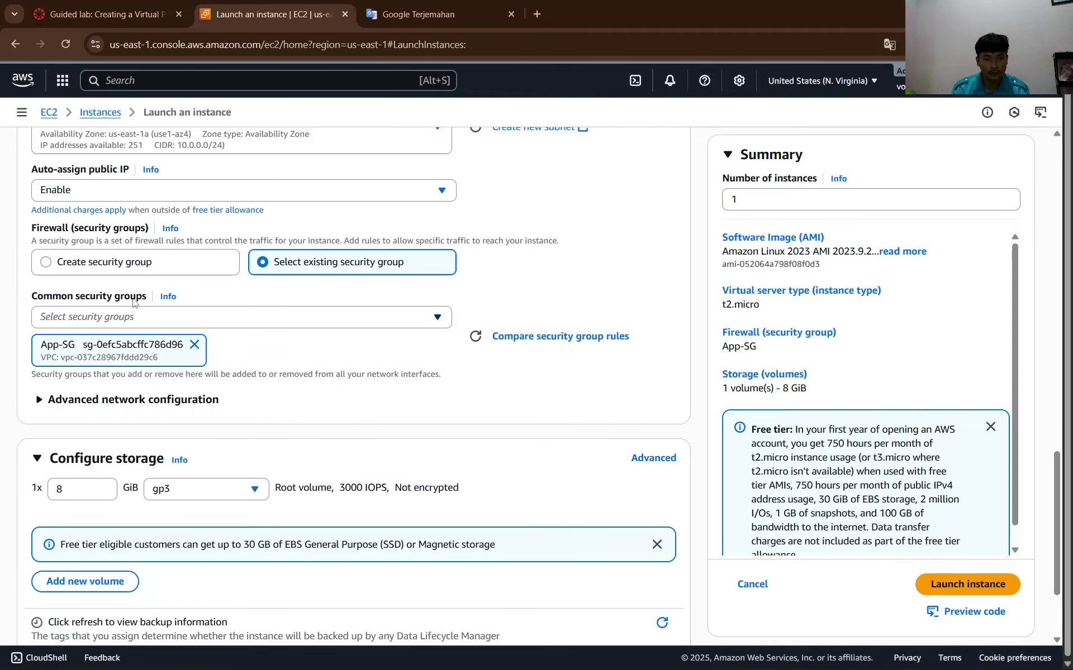
pyautogui.scroll(-1, 133, 303)
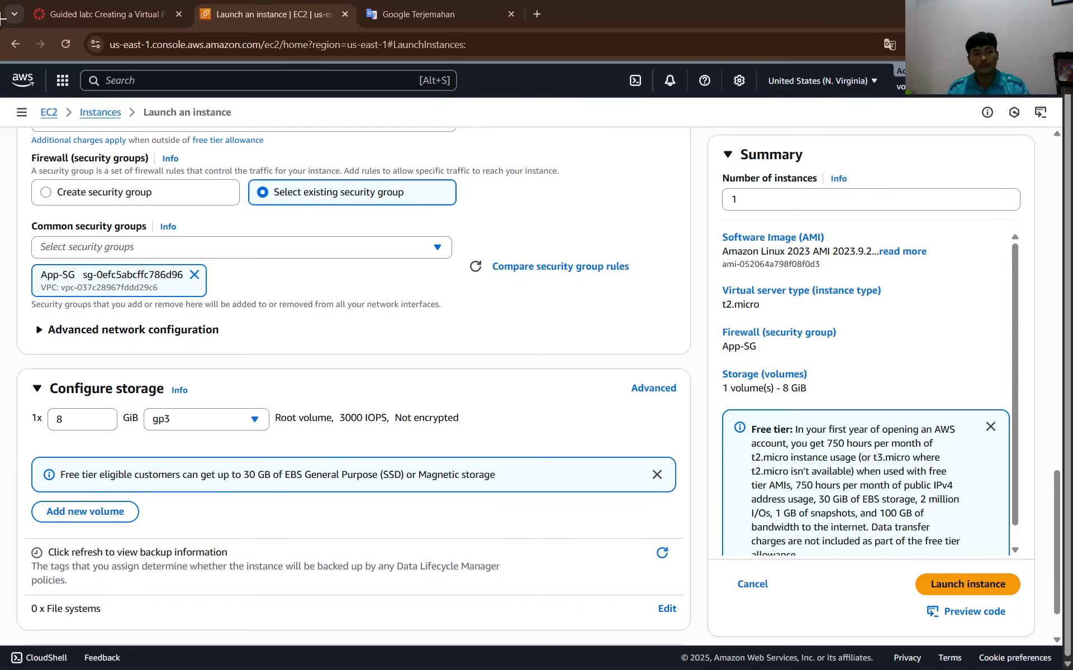
pyautogui.press('super+shift+s')
pyautogui.moveTo(3, 67); pyautogui.dragTo(568, 268)
pyautogui.hotkey('alt', 'Tab')
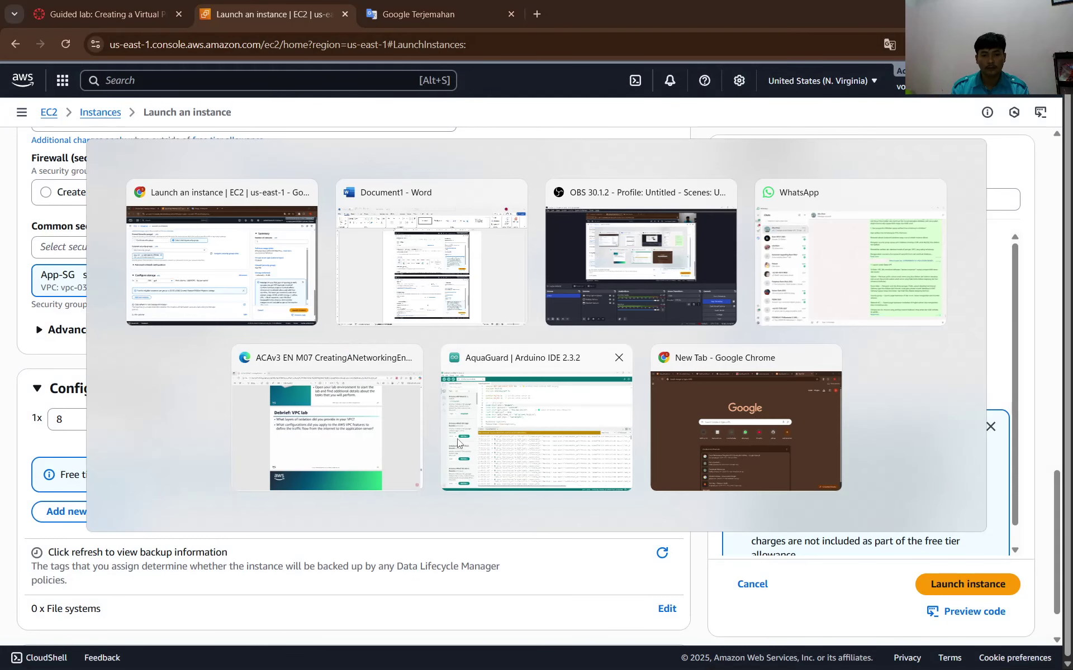
pyautogui.hotkey('alt', 'Tab')
pyautogui.scroll(-5, 432, 355)
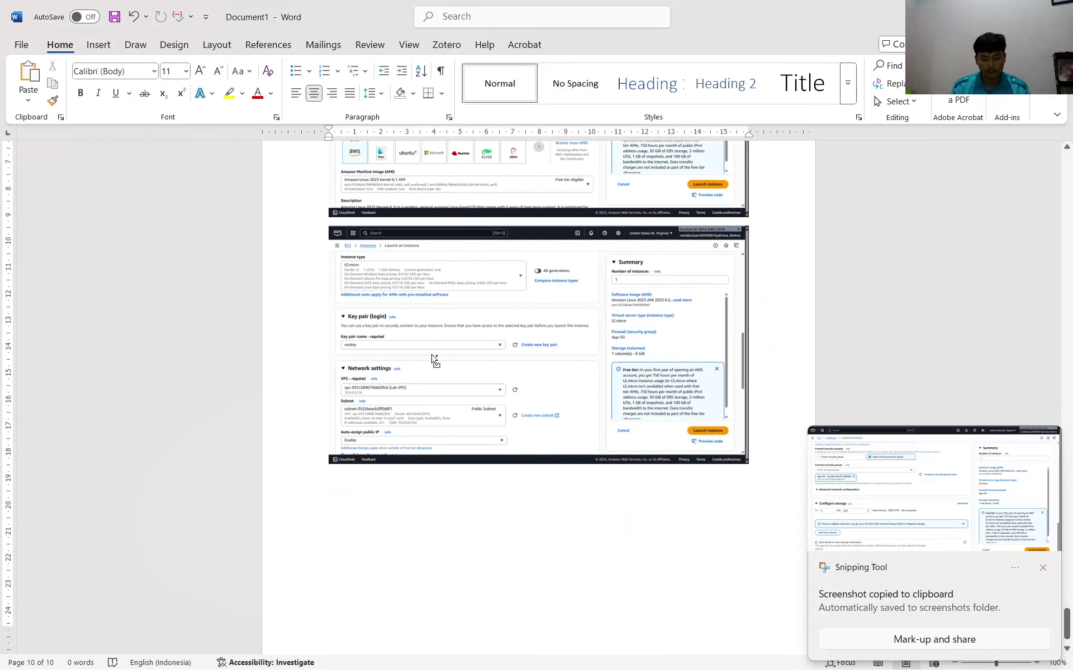
pyautogui.hotkey('alt', 'Tab')
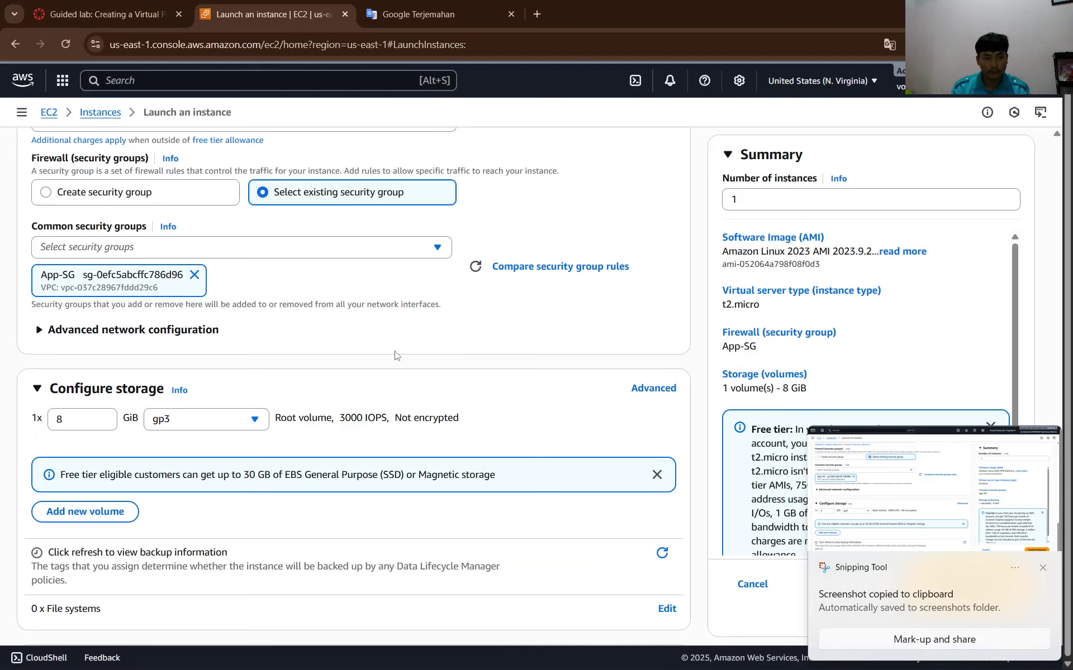
# Check the lab's storage and advanced details instructions, keep the default storage, and expand the launch form's Advanced details section.
pyautogui.scroll(-1, 423, 314)
pyautogui.click(75, 4)
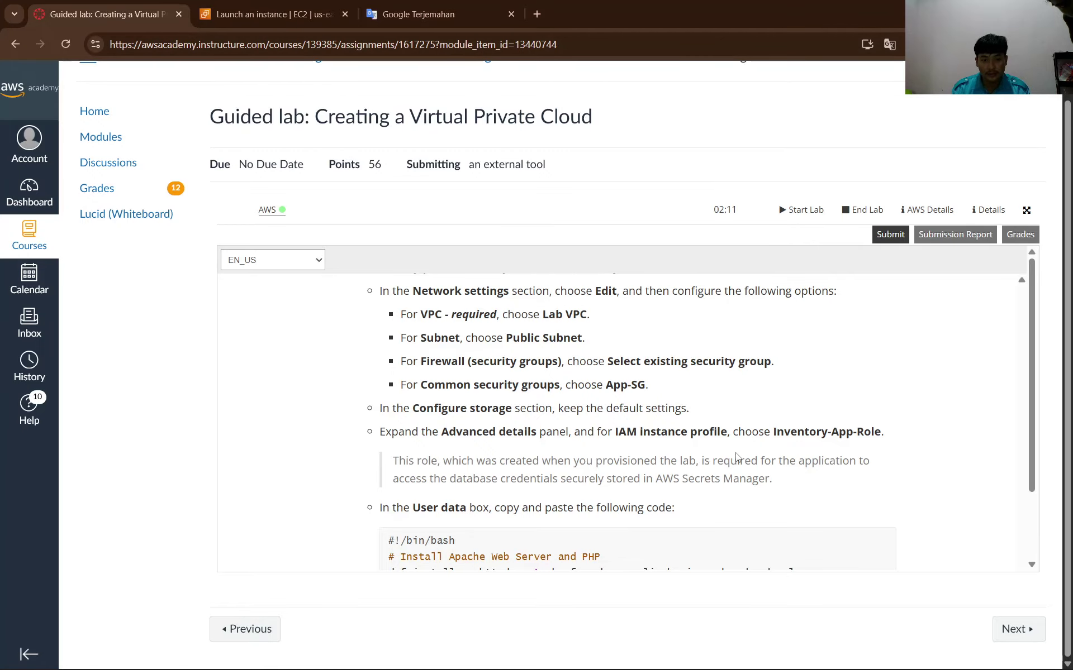
pyautogui.click(262, 14)
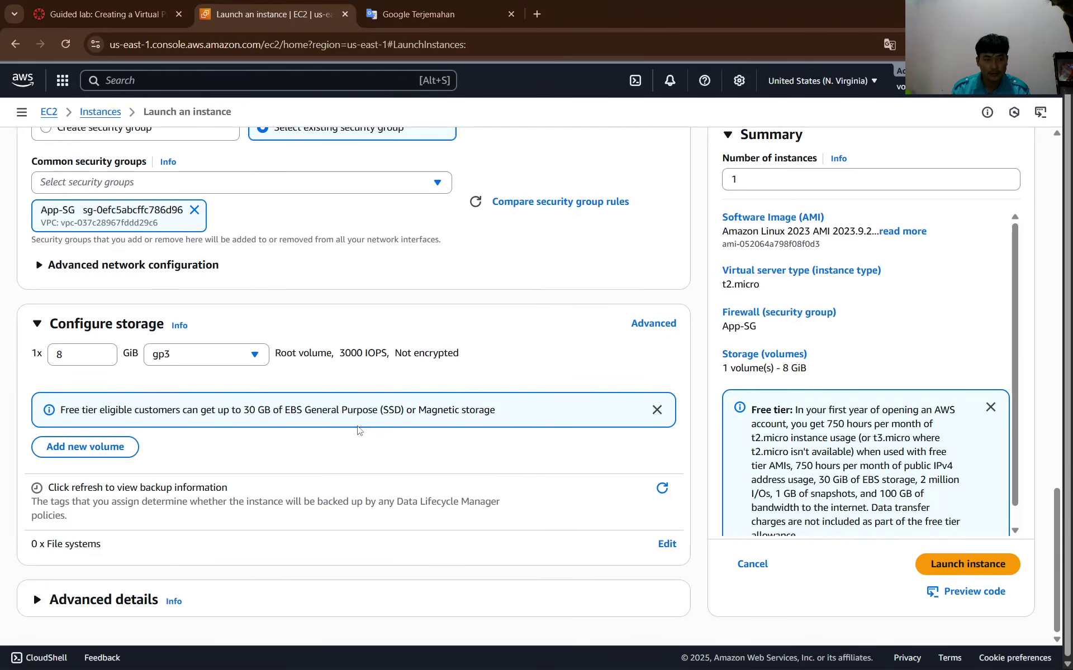
pyautogui.click(101, 14)
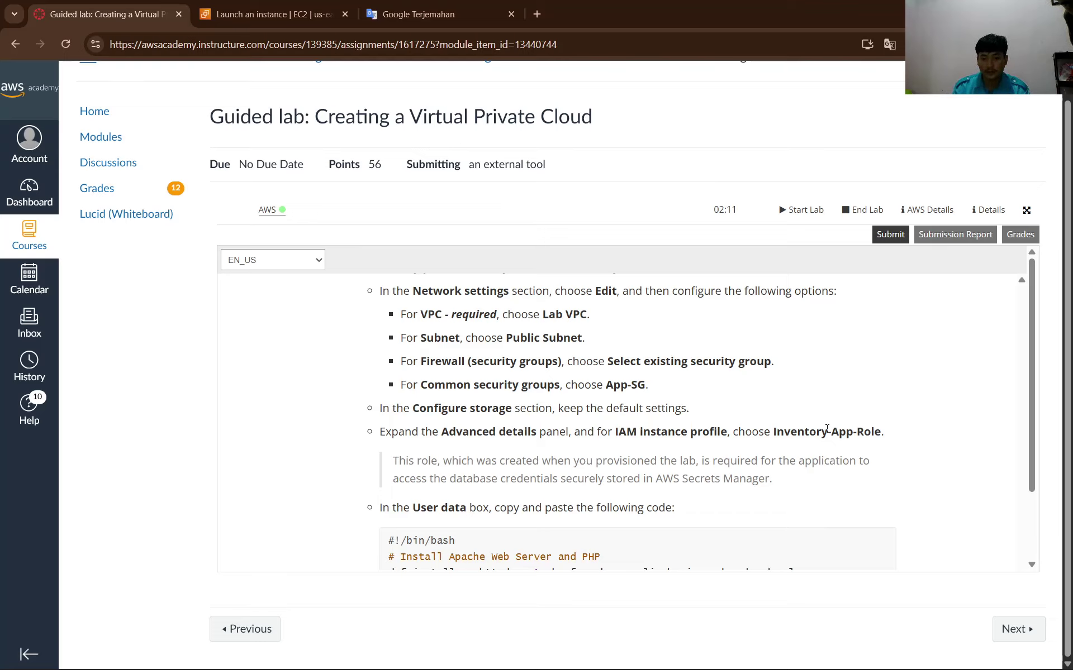
pyautogui.click(356, 7)
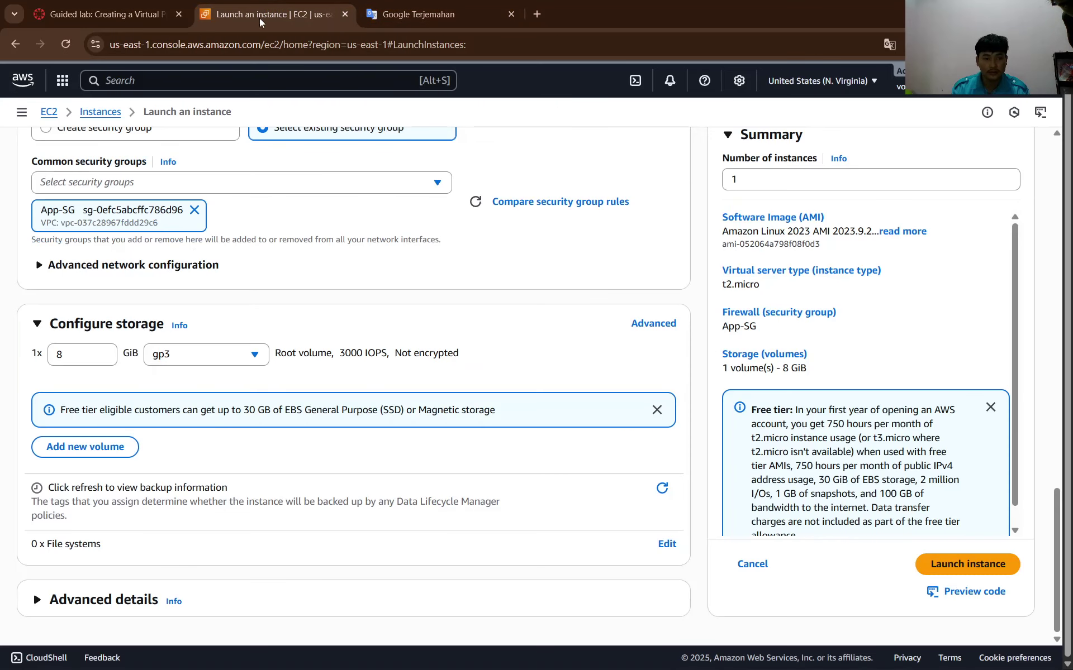
pyautogui.click(74, 598)
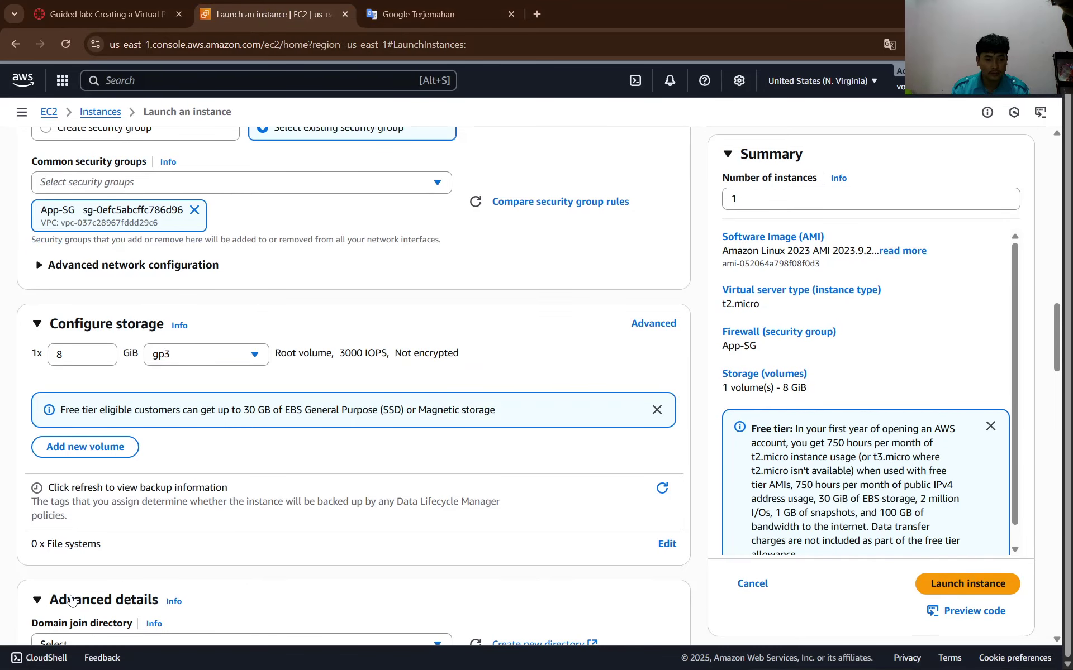
pyautogui.scroll(-3, 123, 585)
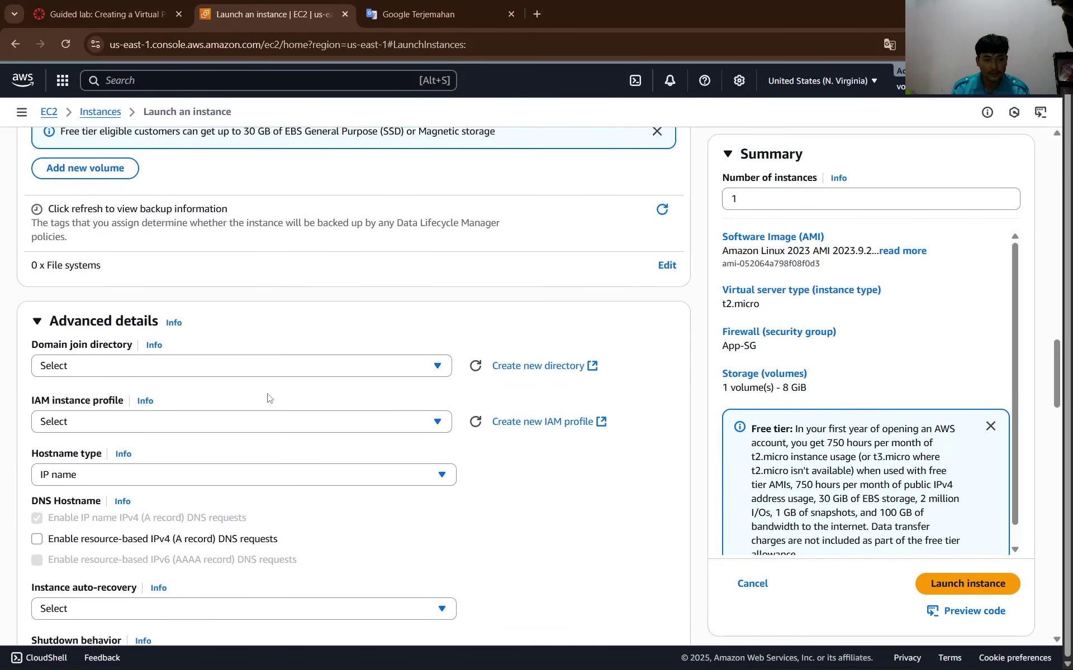
pyautogui.scroll(-1, 271, 398)
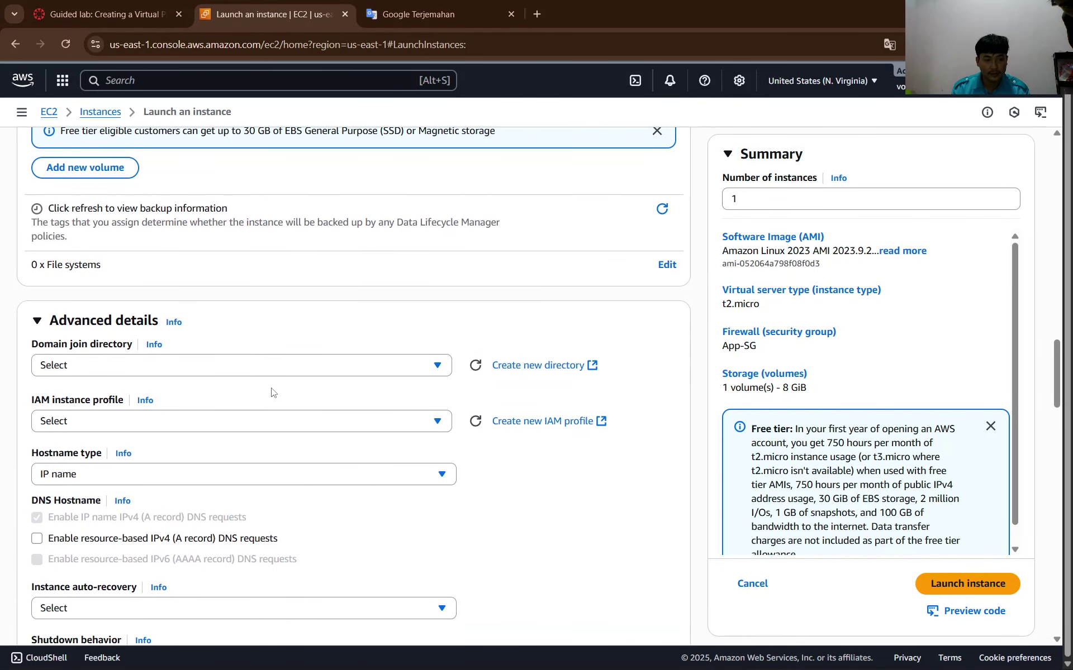
# Confirm the required role in the lab instructions and set the IAM instance profile to Inventory-App-Role.
pyautogui.click(159, 7)
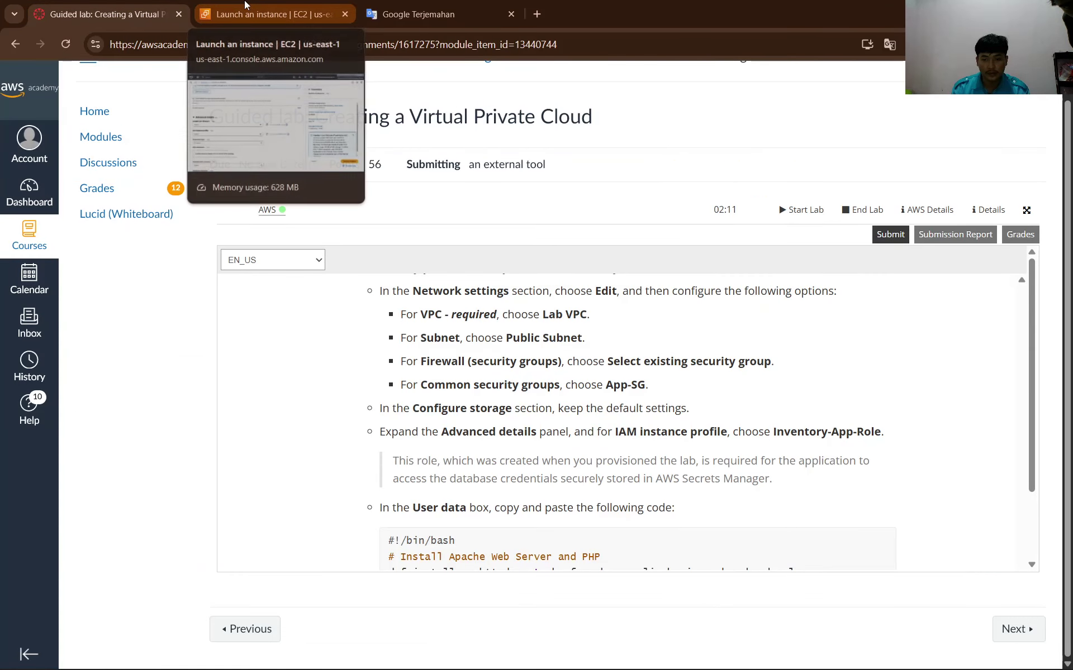
pyautogui.click(246, 7)
pyautogui.click(172, 422)
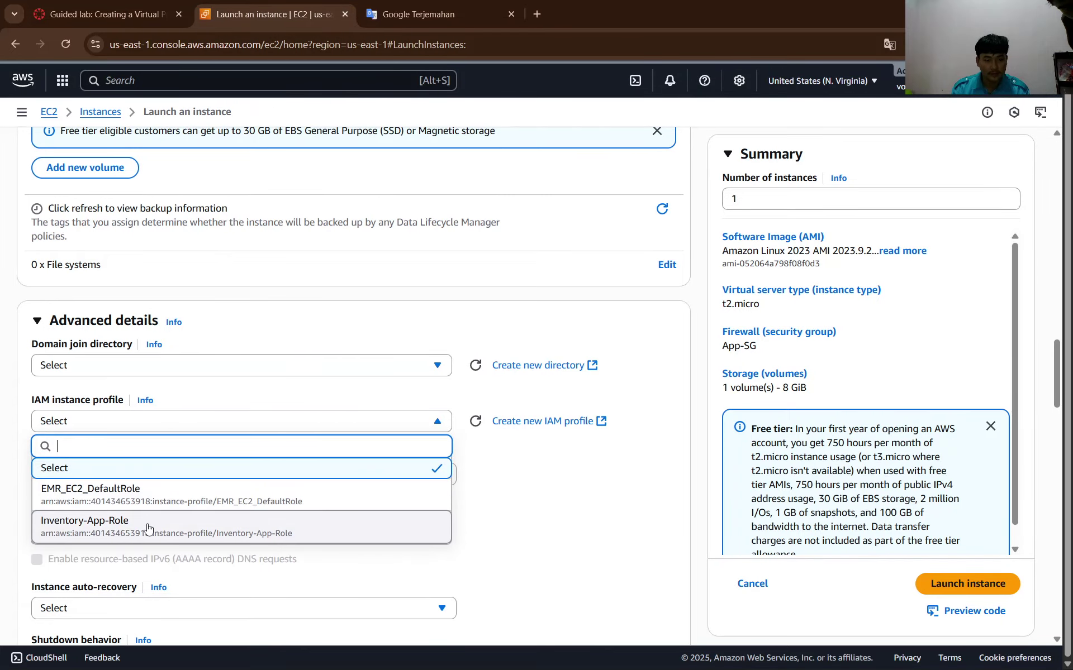
pyautogui.click(148, 528)
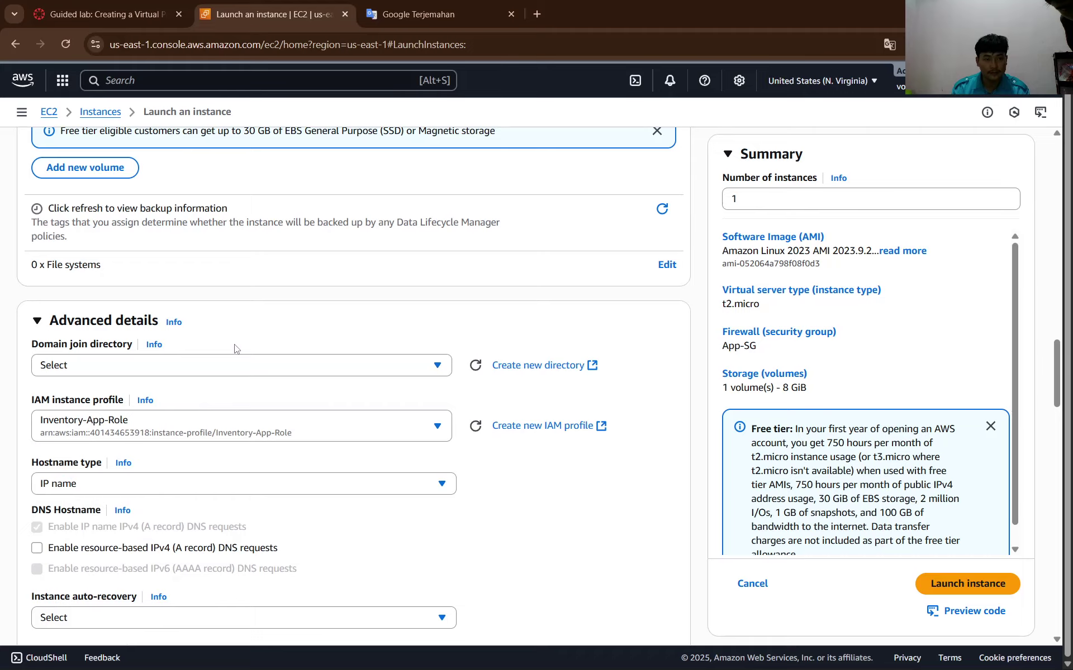
pyautogui.scroll(-3, 235, 348)
pyautogui.scroll(5, 235, 348)
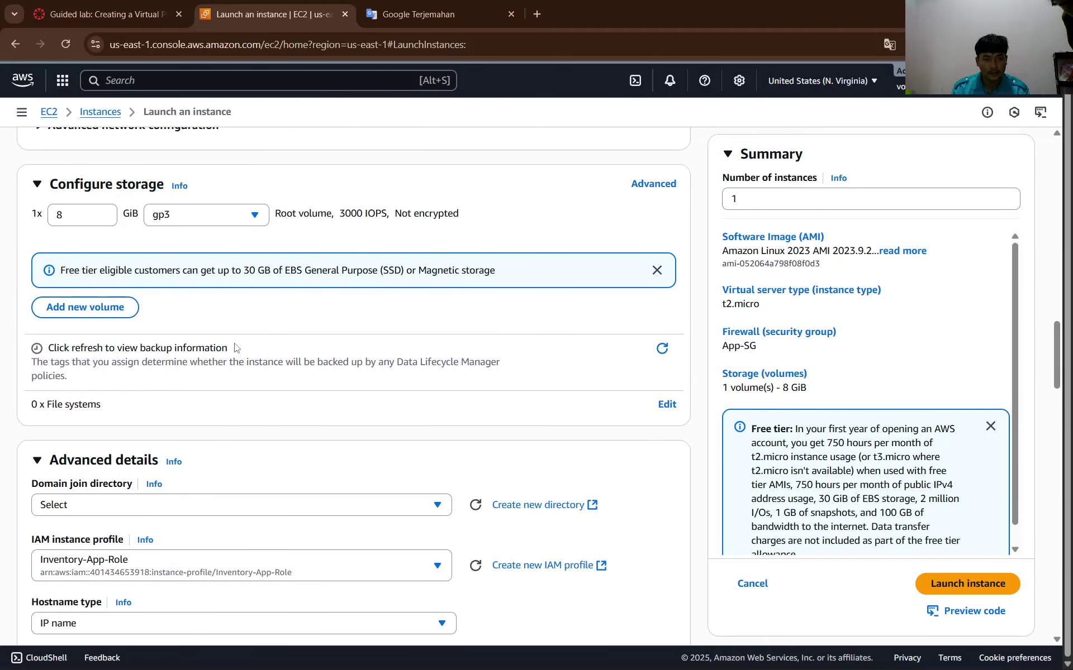
pyautogui.scroll(-1, 235, 348)
# Copy the complete User data bash script from the lab instructions, from #!/bin/bash through systemctl start httpd.
pyautogui.click(162, 8)
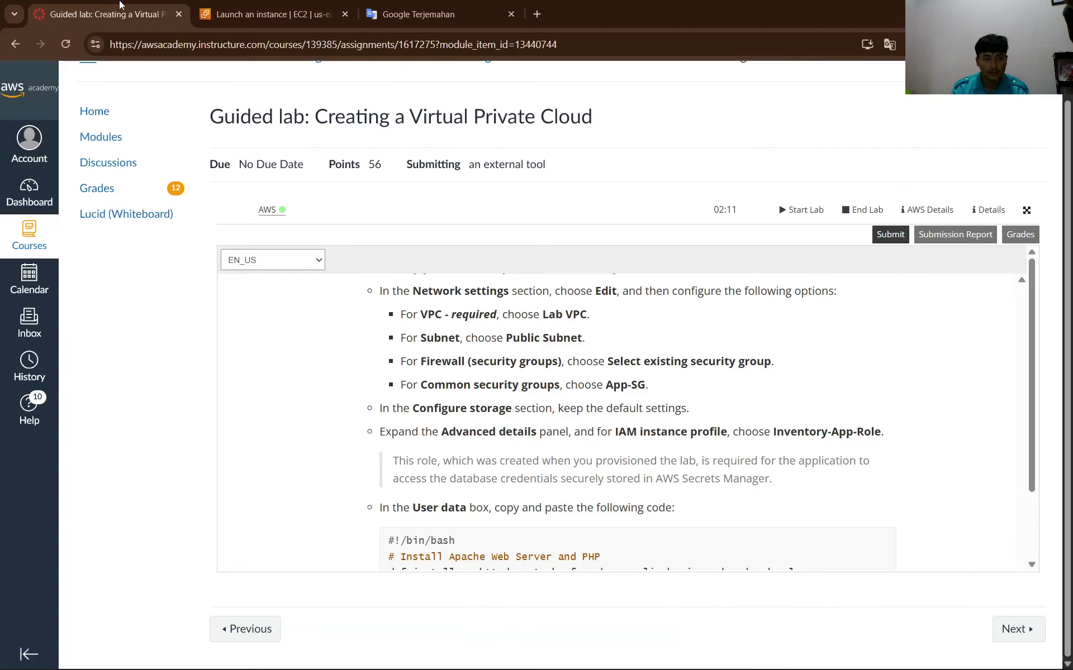
pyautogui.scroll(-2, 436, 391)
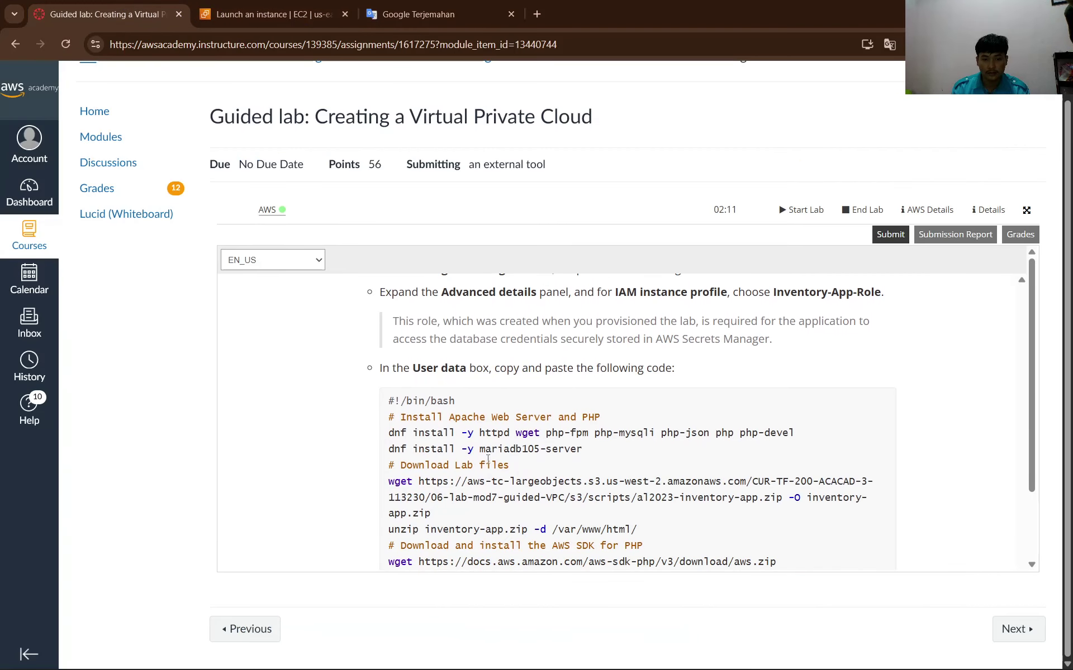
pyautogui.scroll(1, 437, 392)
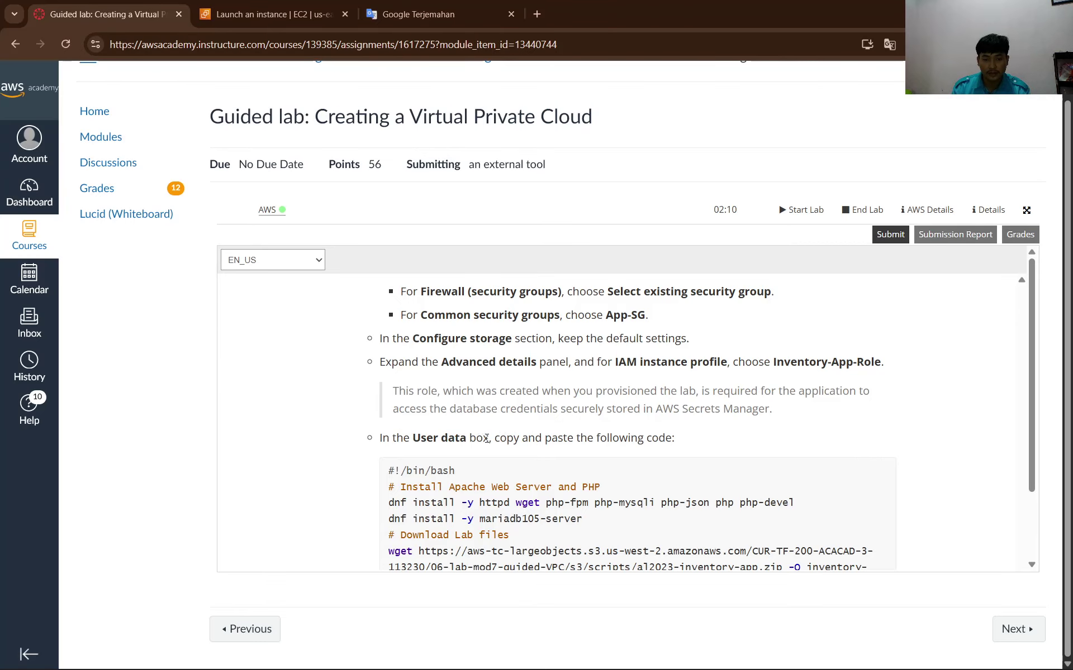
pyautogui.scroll(-3, 550, 435)
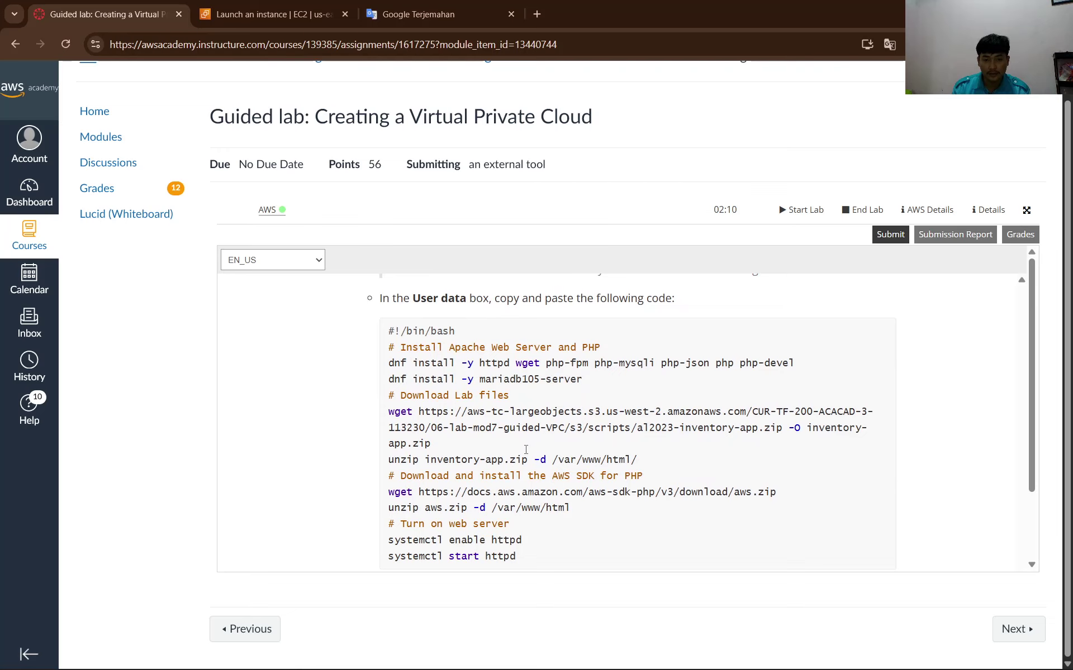
pyautogui.moveTo(384, 326); pyautogui.dragTo(585, 412)
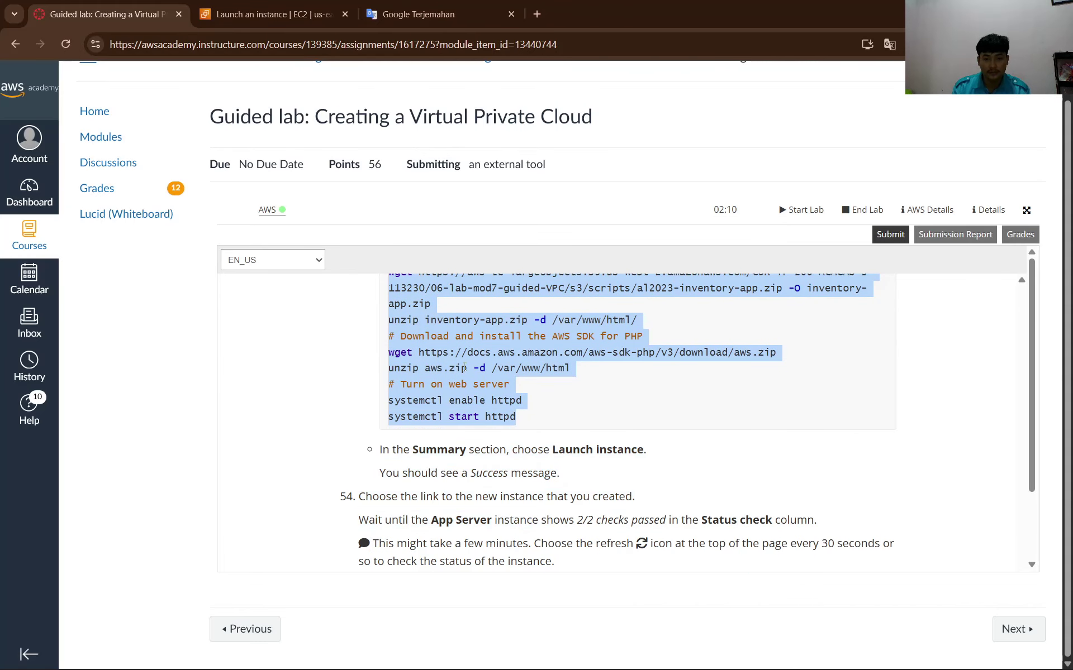
pyautogui.rightClick(453, 361)
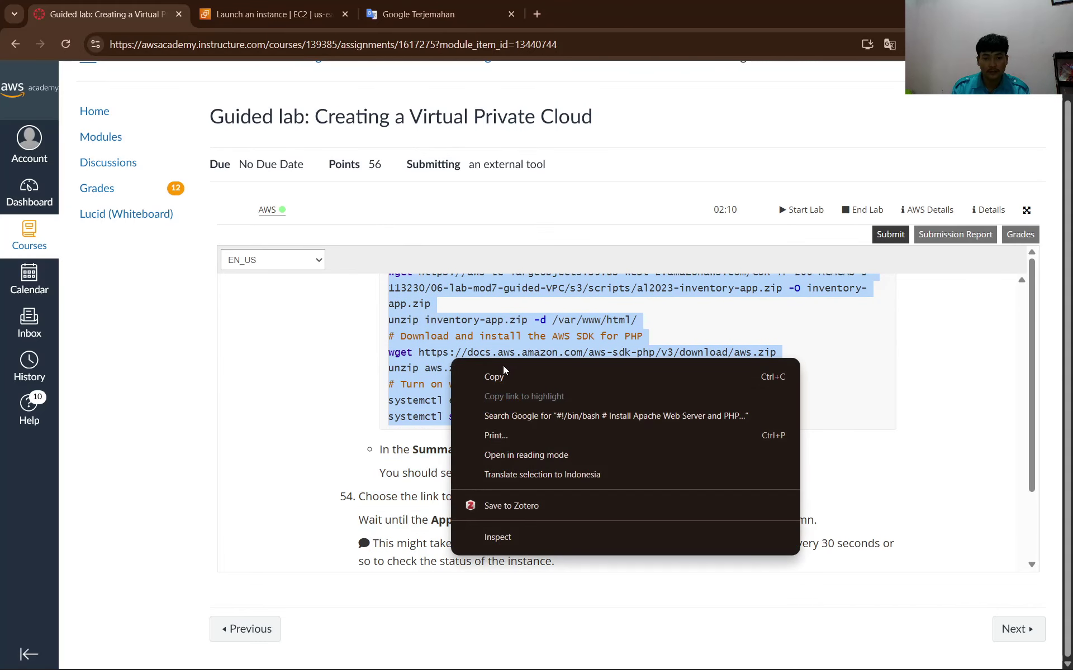
pyautogui.click(493, 376)
# Paste the copied bash script into the User data field of the instance's launch form.
pyautogui.click(253, 14)
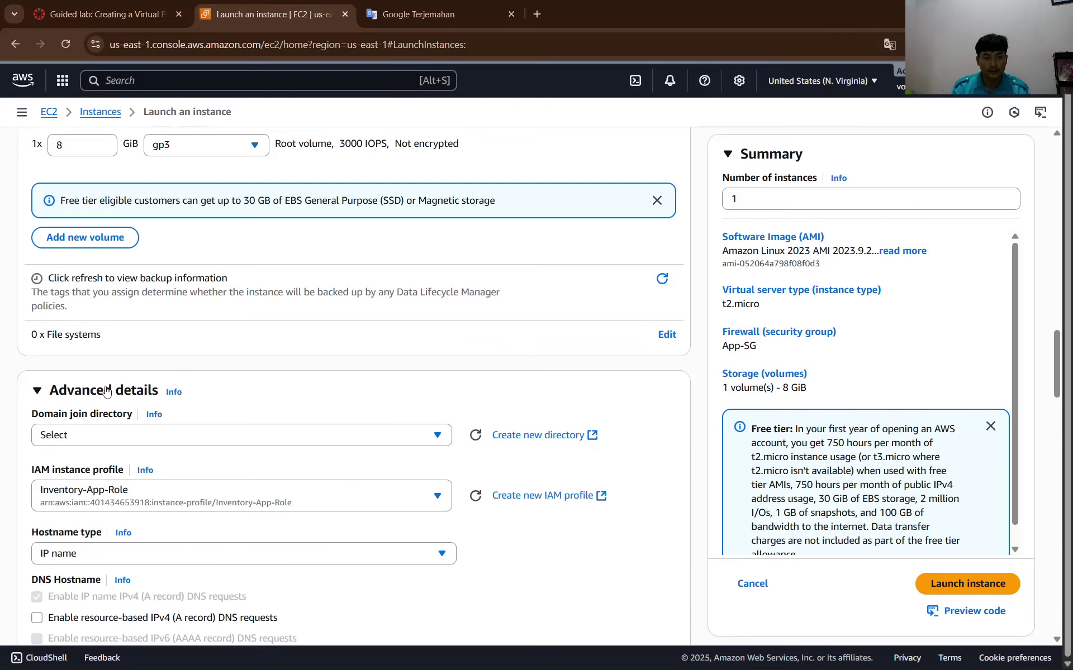
pyautogui.scroll(-20, 113, 472)
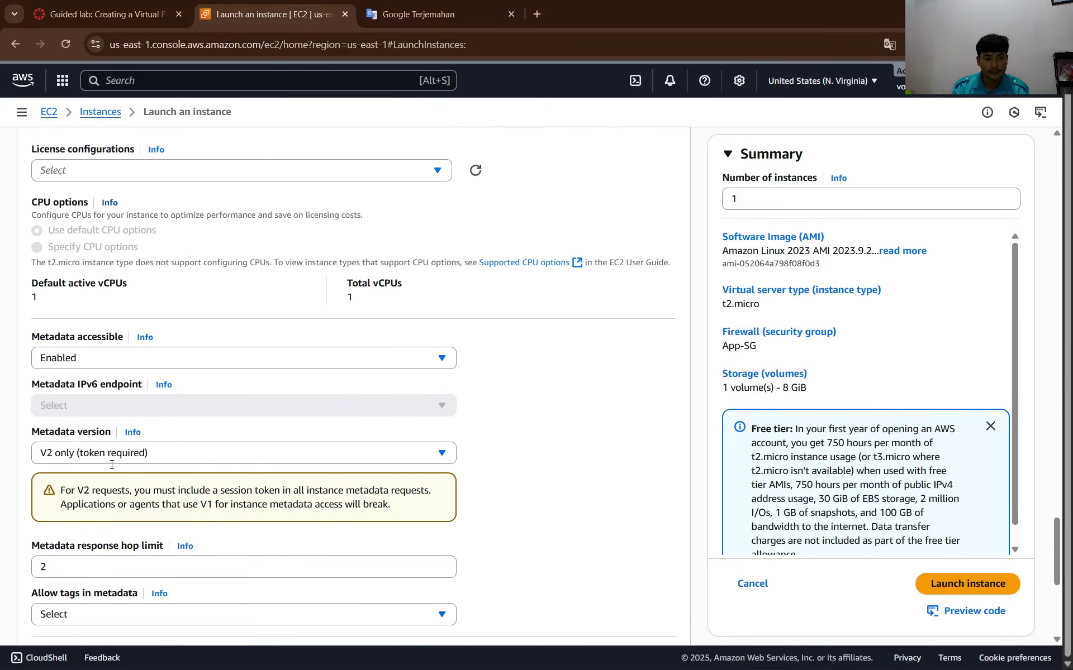
pyautogui.click(135, 414)
pyautogui.hotkey('ctrl', 'v')
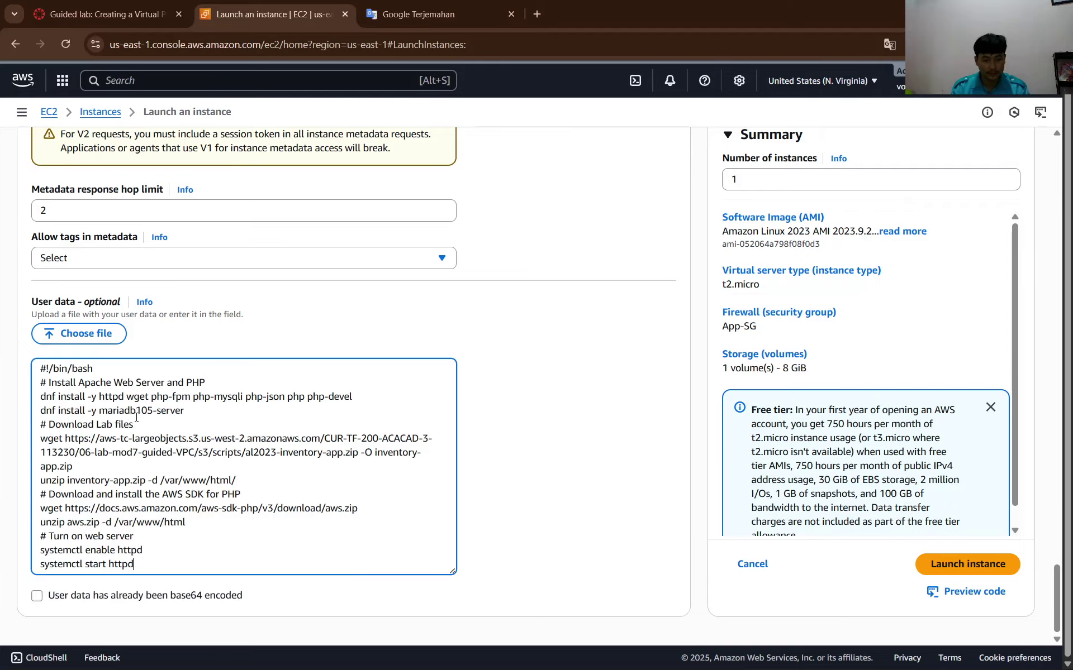
# Capture the launch form's storage and Advanced details settings showing Inventory-App-Role, and paste the screenshot into the Word document.
pyautogui.scroll(3, 138, 410)
pyautogui.scroll(20, 138, 409)
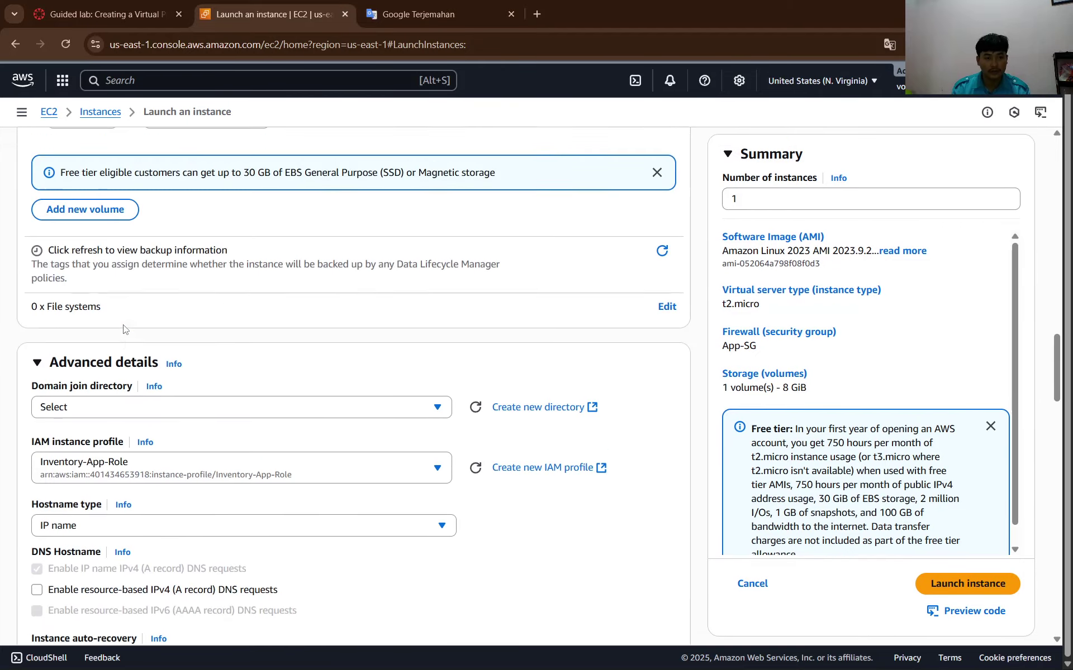
pyautogui.scroll(-6, 123, 329)
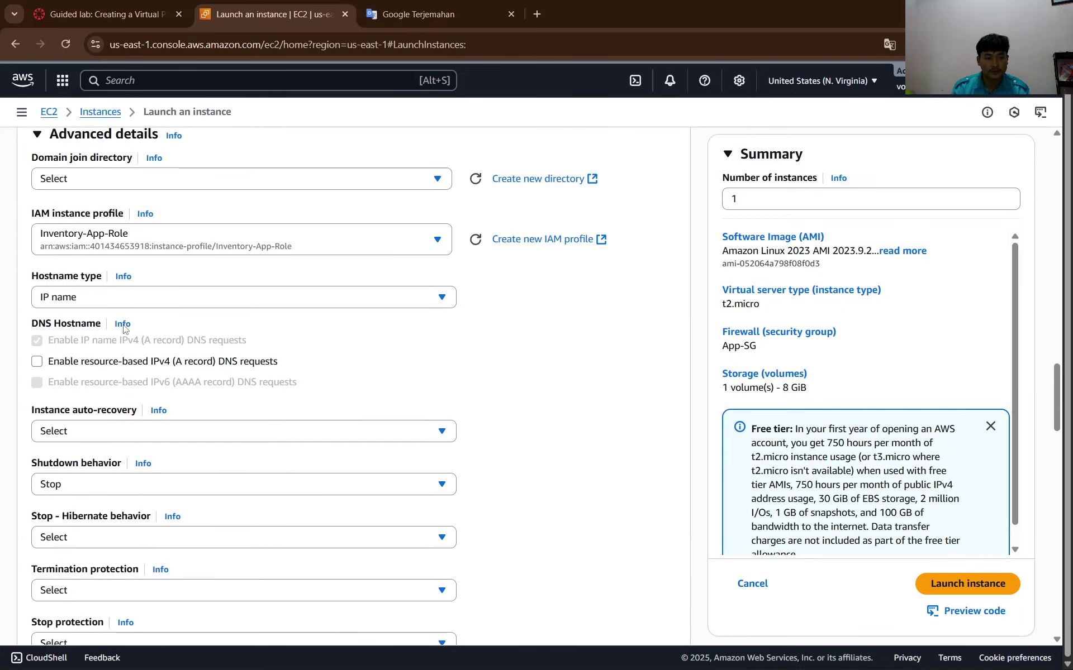
pyautogui.scroll(3, 124, 329)
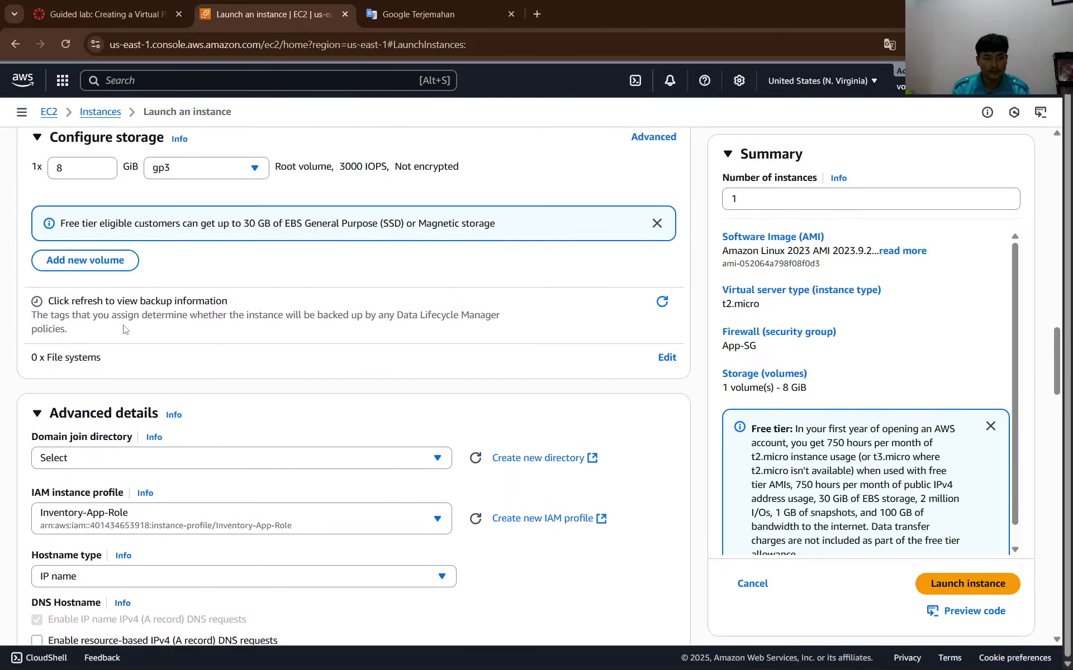
pyautogui.press('super+shift+s')
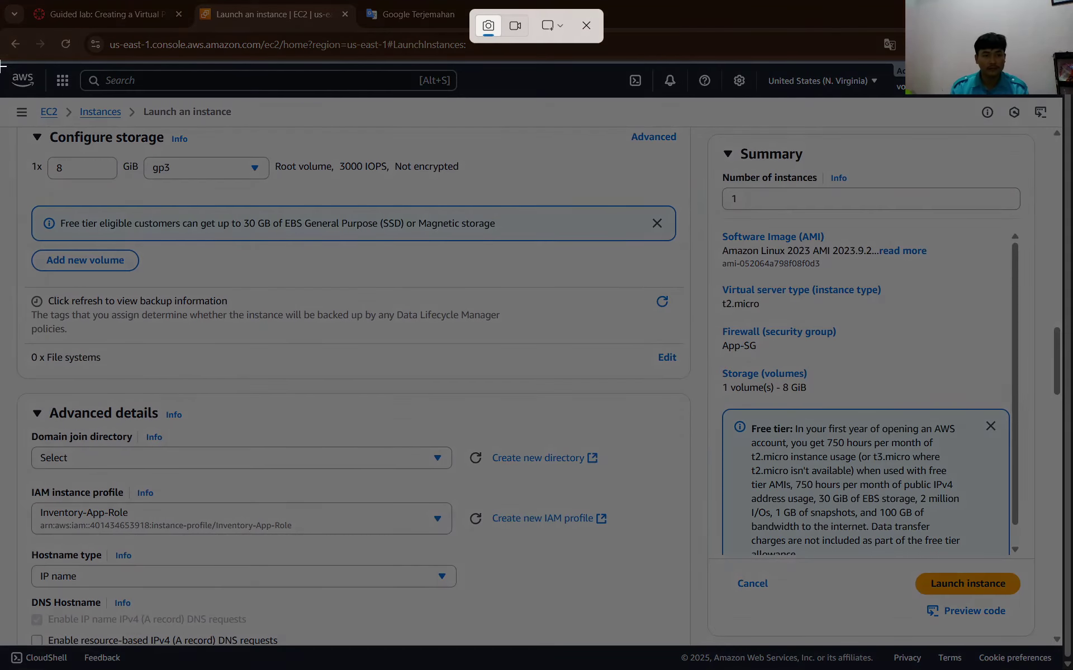
pyautogui.click(3, 66)
pyautogui.hotkey('alt', 'Tab')
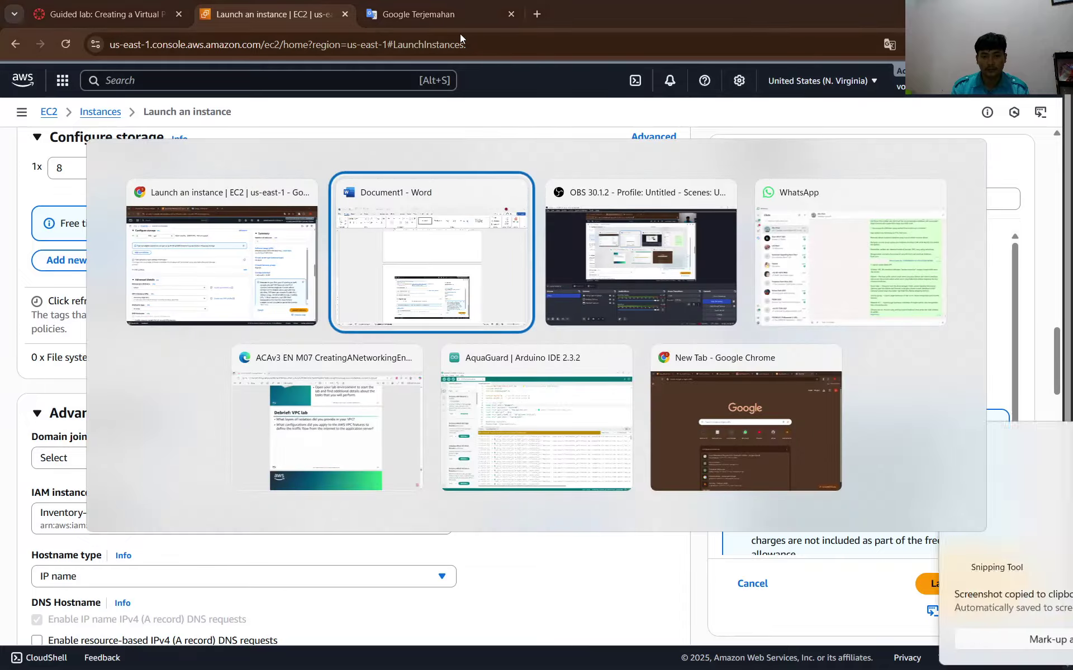
pyautogui.scroll(-3, 551, 532)
pyautogui.hotkey('ctrl', 'v')
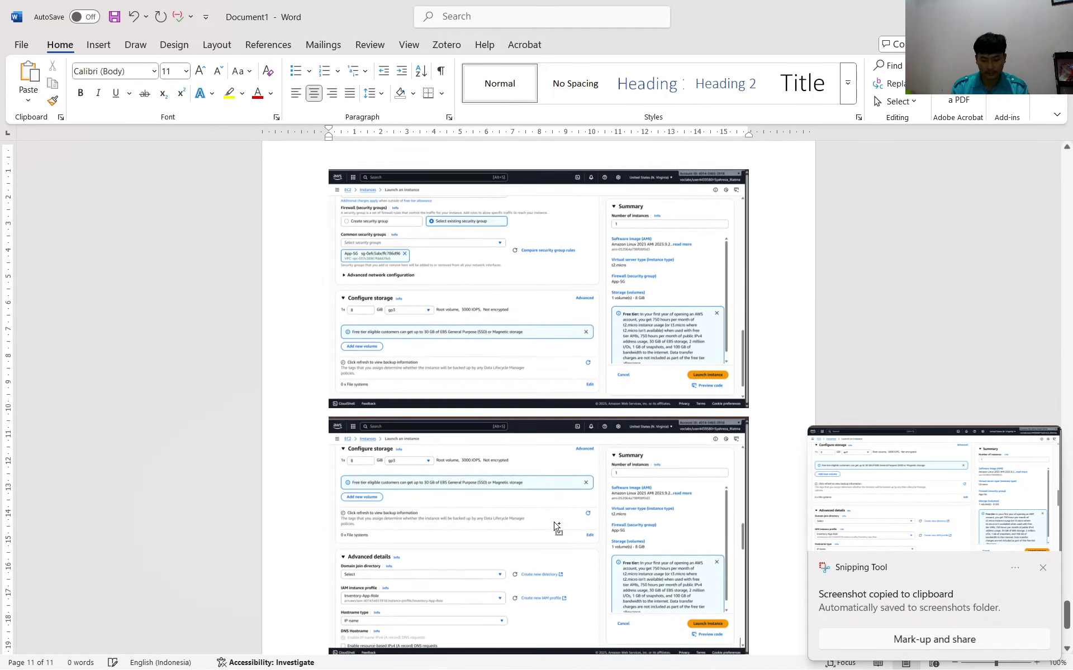
pyautogui.scroll(-1, 557, 528)
# Capture the launch form's User data section with the bash script and paste that screenshot into the Word document.
pyautogui.hotkey('alt', 'Tab')
pyautogui.scroll(-10, 513, 519)
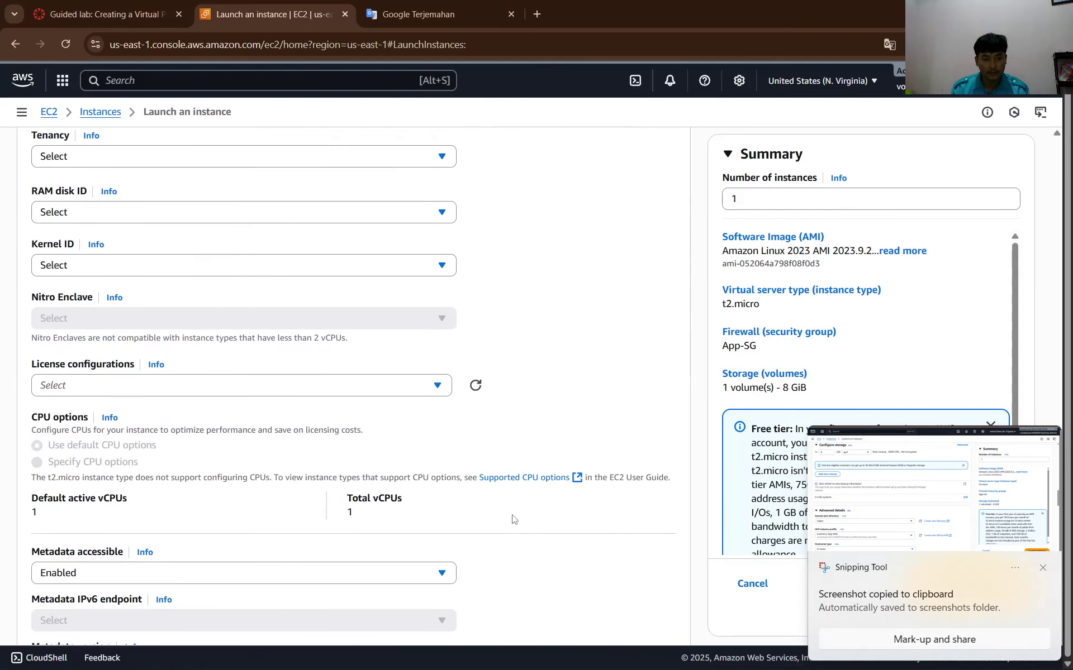
pyautogui.scroll(-8, 513, 520)
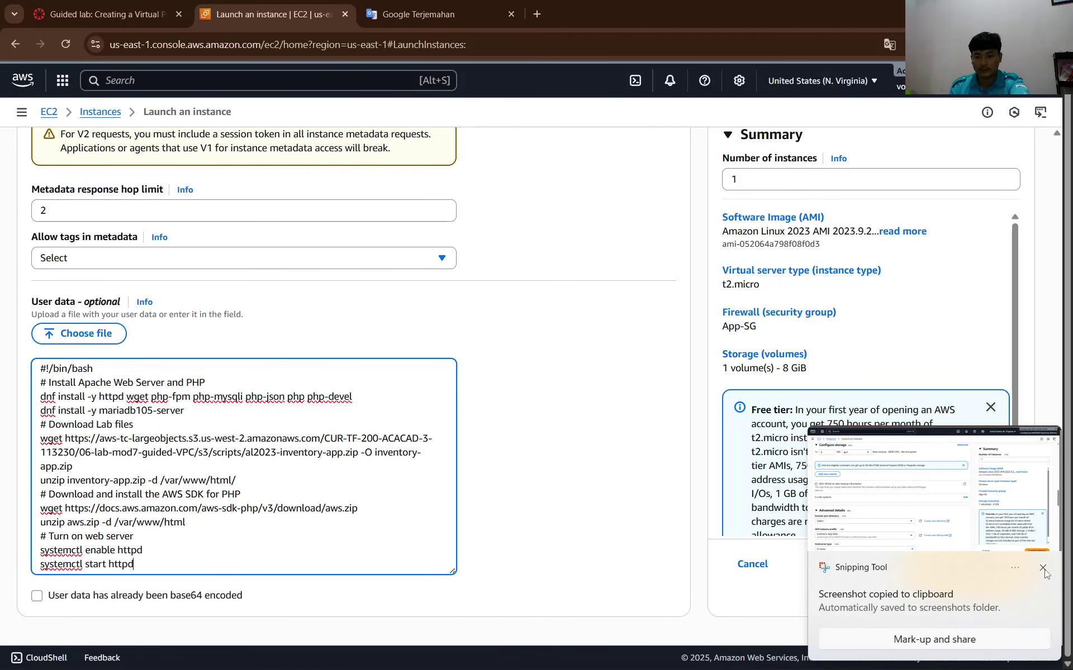
pyautogui.click(1042, 568)
pyautogui.press('super+shift+s')
pyautogui.moveTo(3, 63); pyautogui.dragTo(1063, 646)
pyautogui.hotkey('alt', 'Tab')
pyautogui.hotkey('ctrl', 'v')
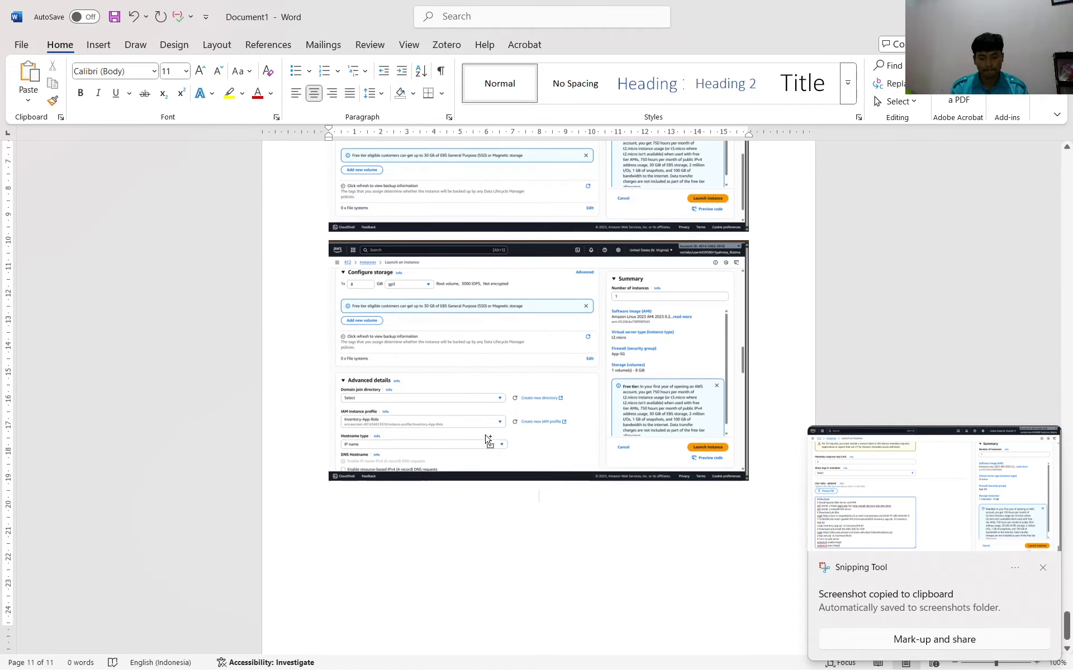
# Confirm the launch instruction in the guided lab and launch the App Server instance.
pyautogui.hotkey('alt', 'Tab')
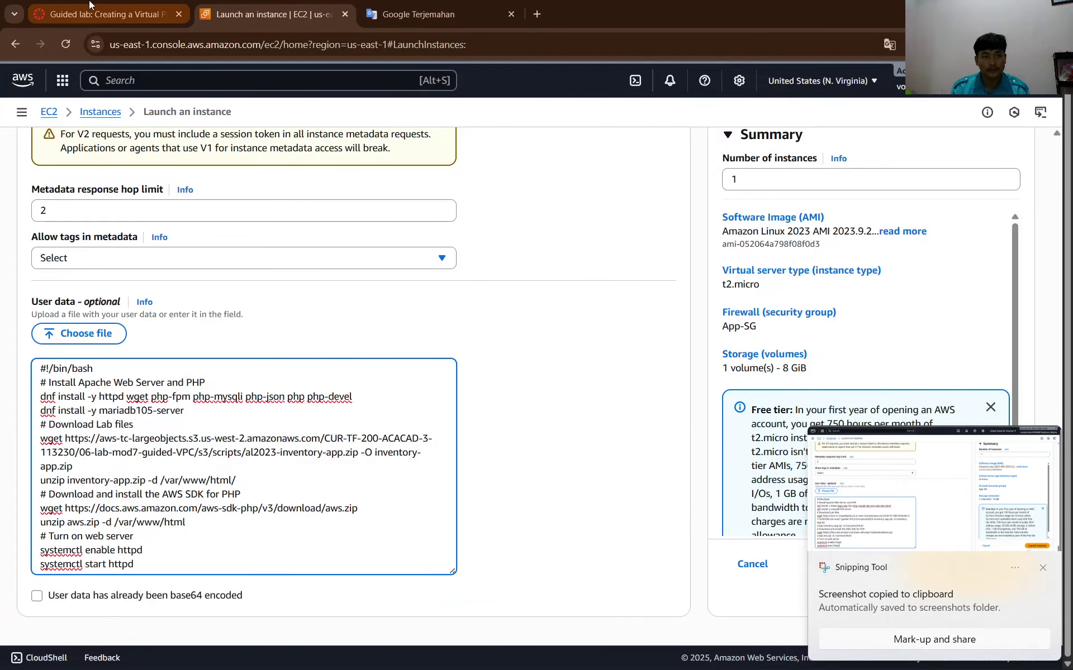
pyautogui.hotkey('ctrl', 'shift', 'Tab')
pyautogui.click(613, 465)
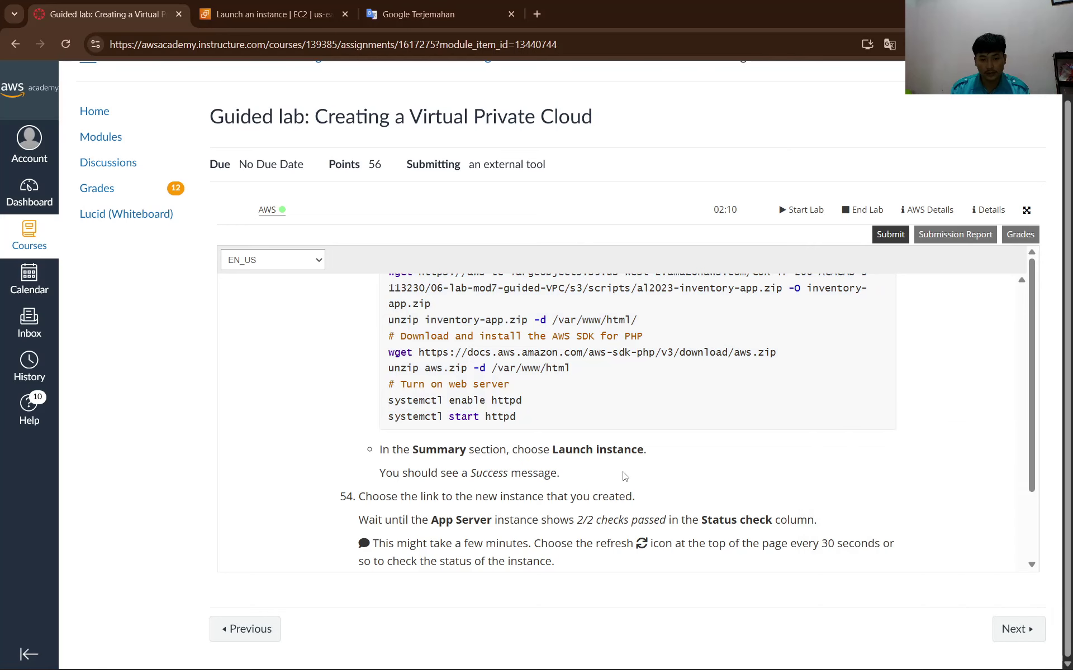
pyautogui.click(268, 14)
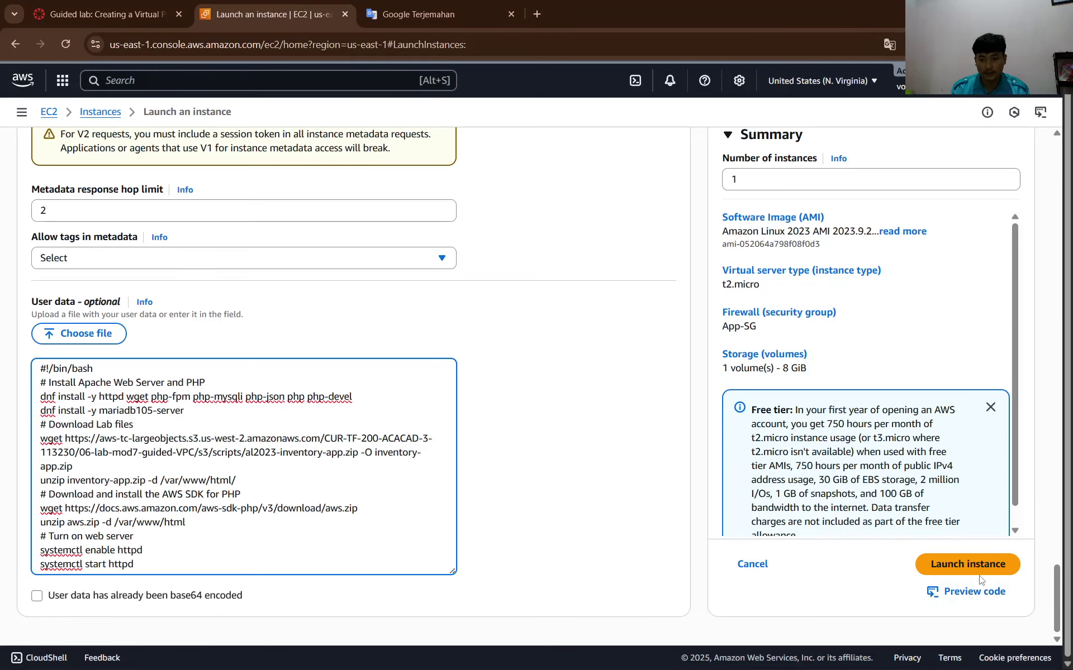
pyautogui.click(968, 564)
# Read the lab's post-launch steps and select App Server in the EC2 Instances list.
pyautogui.click(106, 14)
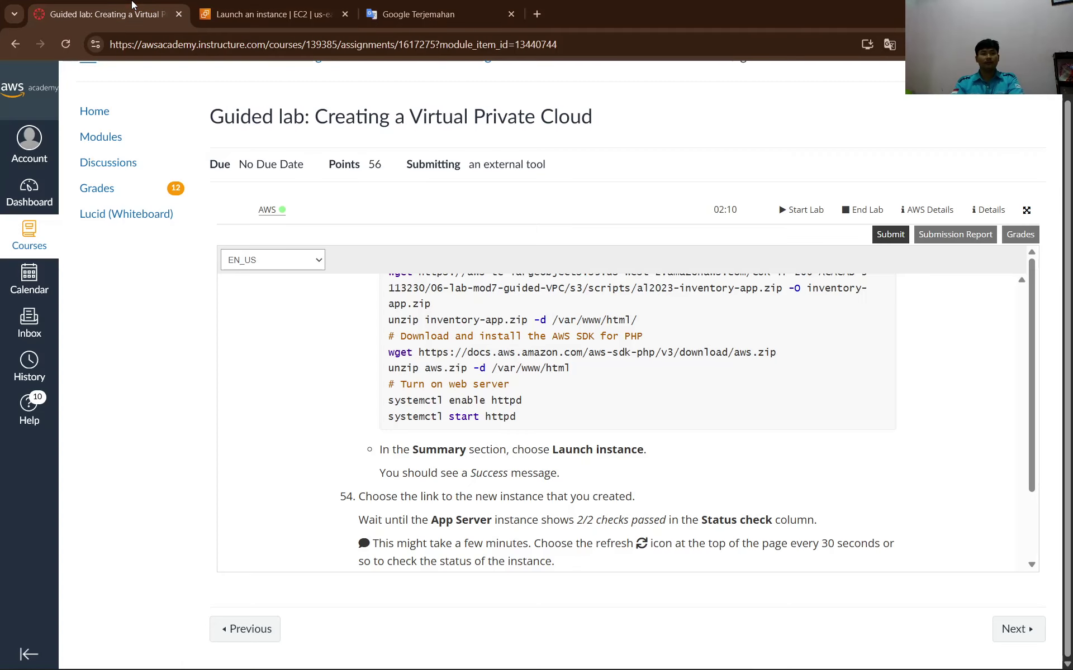
pyautogui.scroll(-4, 646, 515)
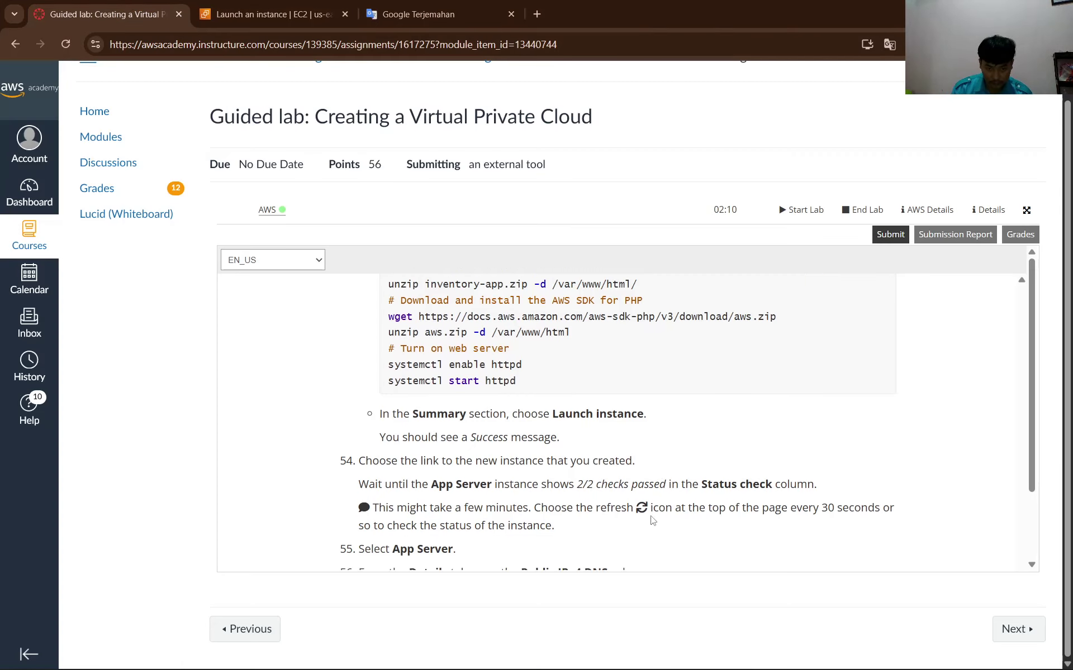
pyautogui.scroll(-3, 561, 380)
pyautogui.scroll(4, 466, 340)
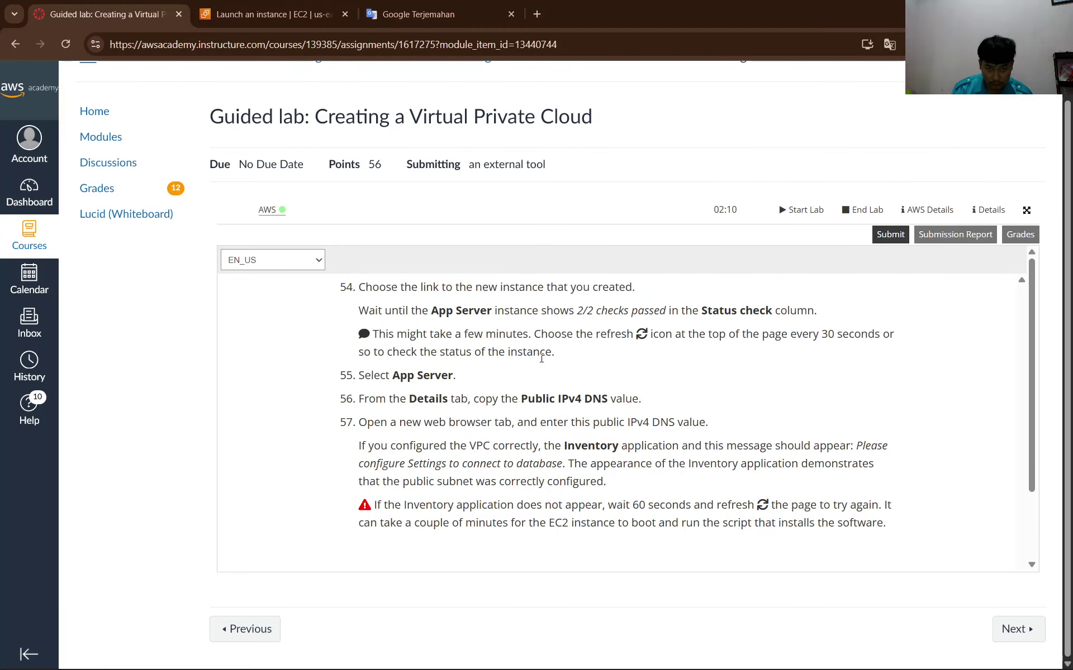
pyautogui.scroll(1, 466, 339)
pyautogui.scroll(-1, 467, 339)
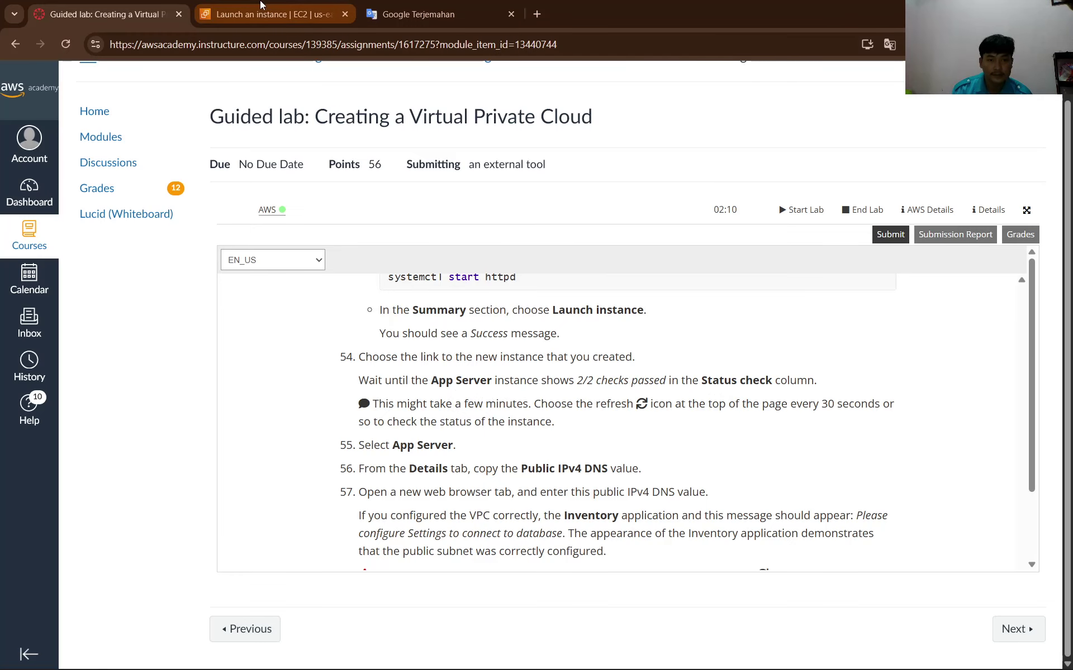
pyautogui.click(260, 6)
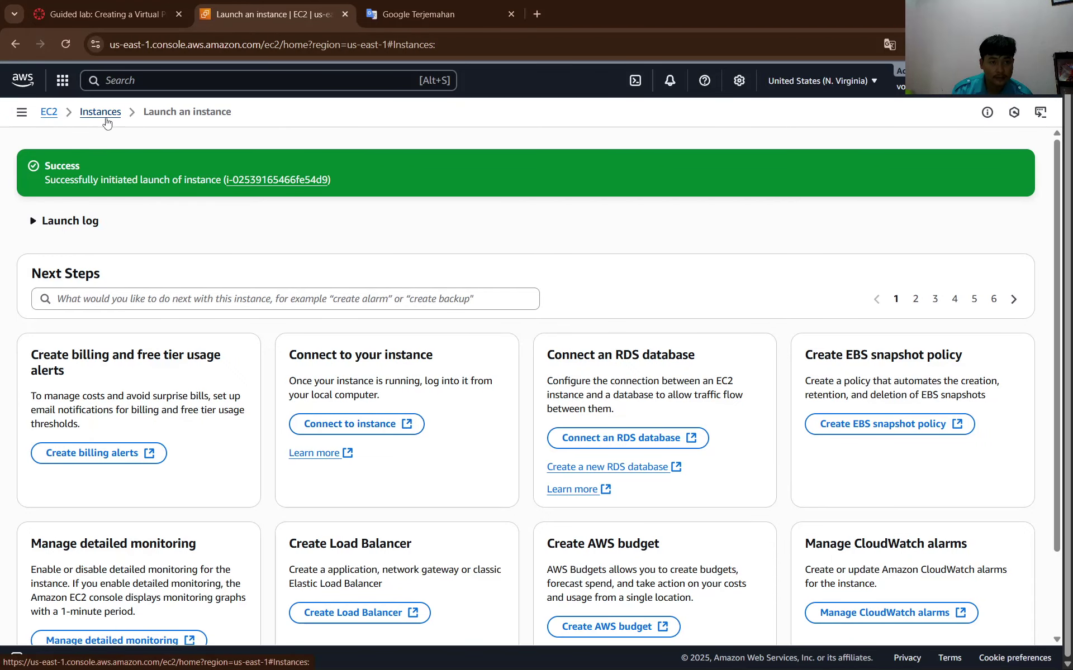
pyautogui.click(104, 116)
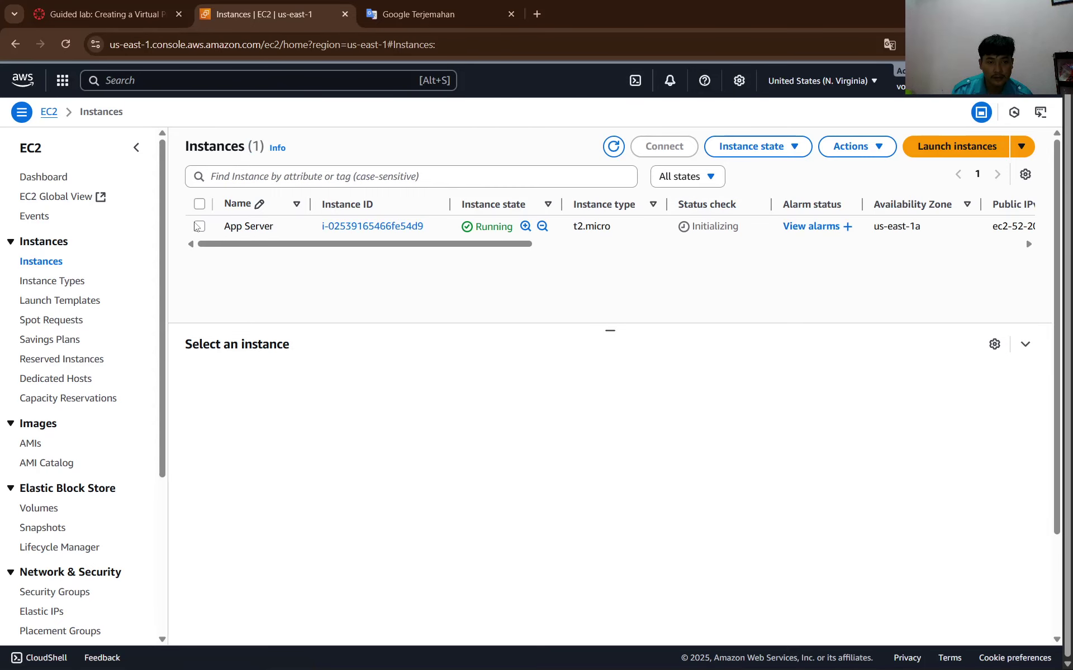
pyautogui.click(199, 226)
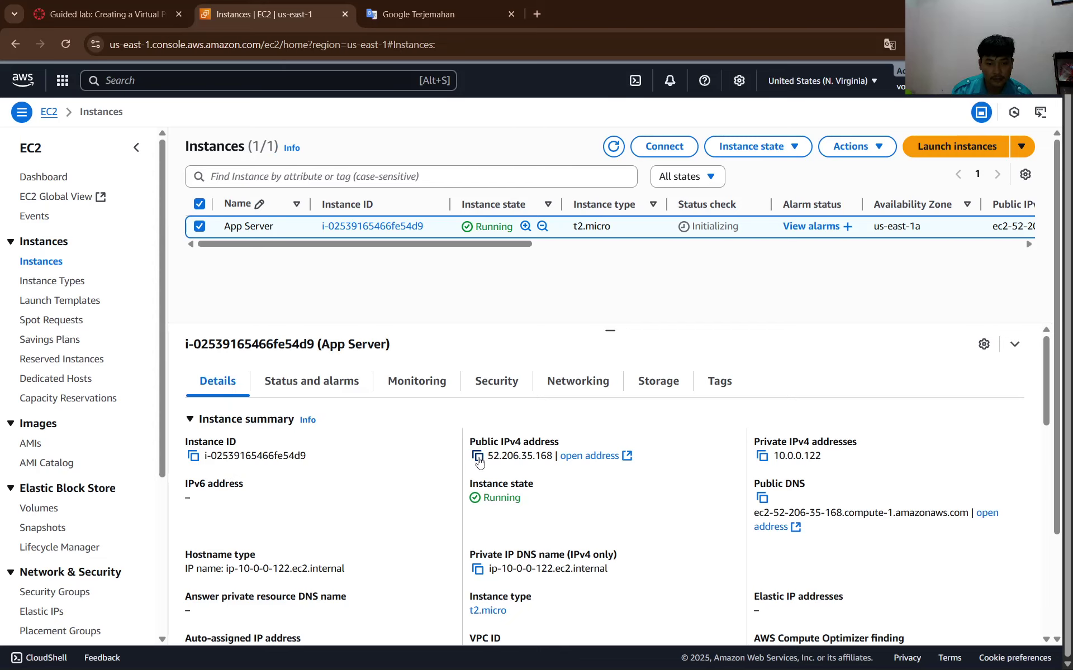
# Open App Server's public IPv4 address in its own browser tab and review lab steps 54 to 57 on verifying the instance.
pyautogui.click(588, 456)
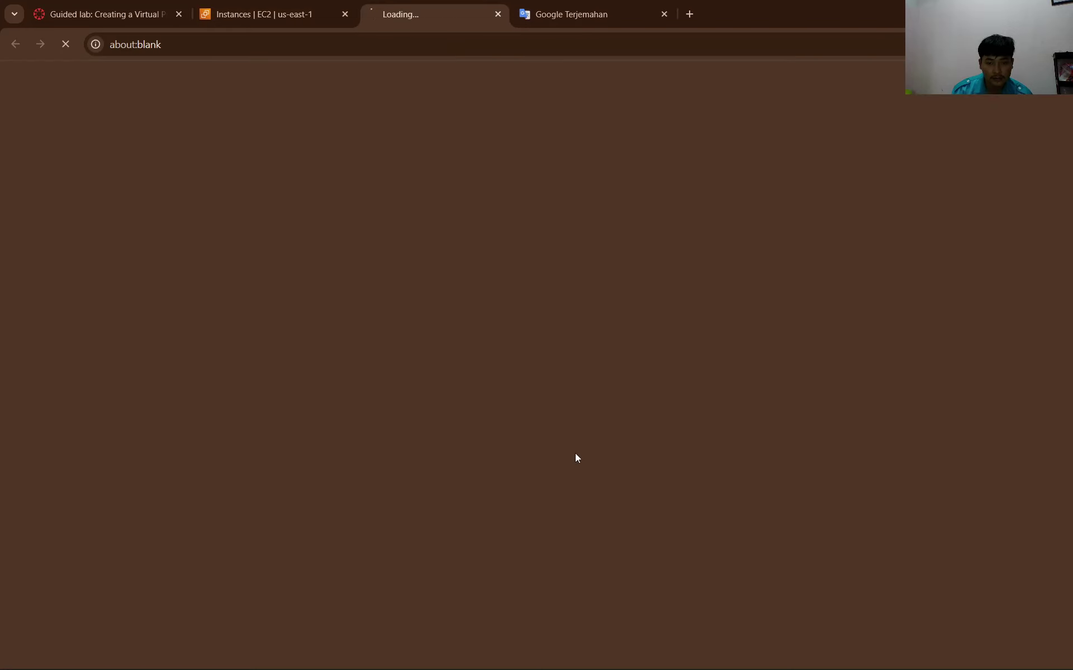
pyautogui.click(228, 6)
pyautogui.click(100, 14)
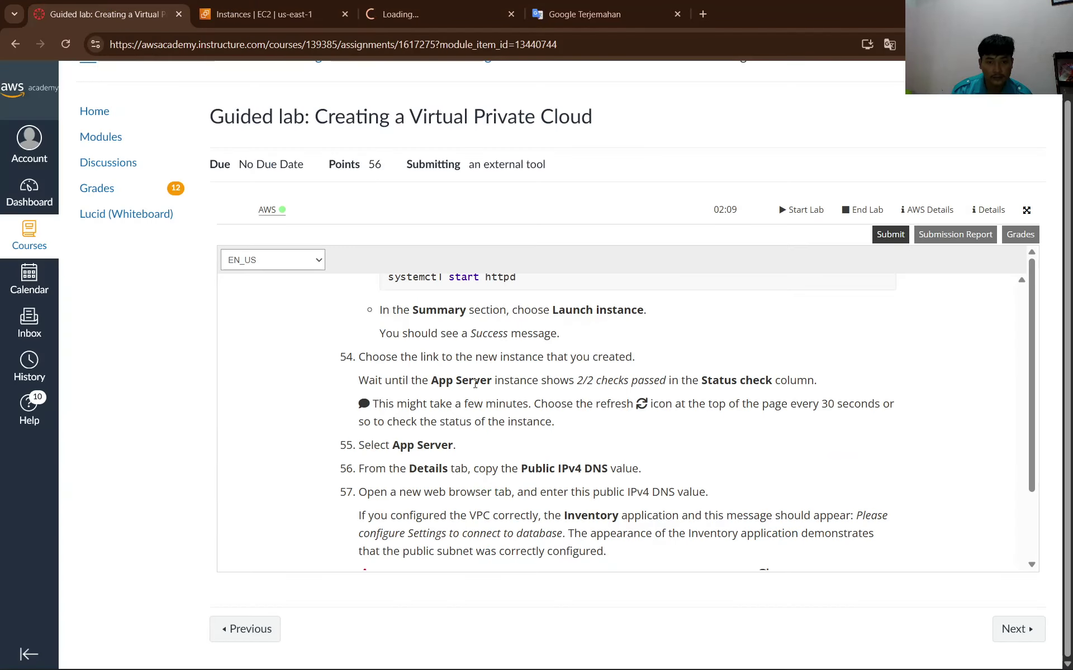
pyautogui.scroll(-1, 535, 396)
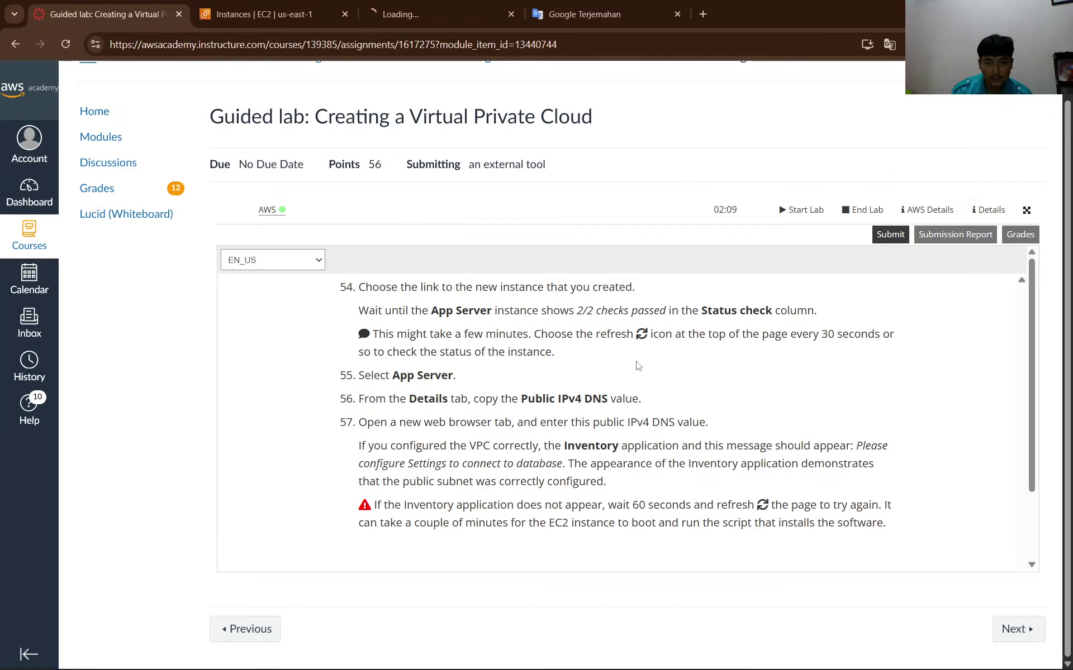
pyautogui.scroll(2, 670, 346)
pyautogui.scroll(-2, 405, 394)
pyautogui.scroll(-1, 571, 400)
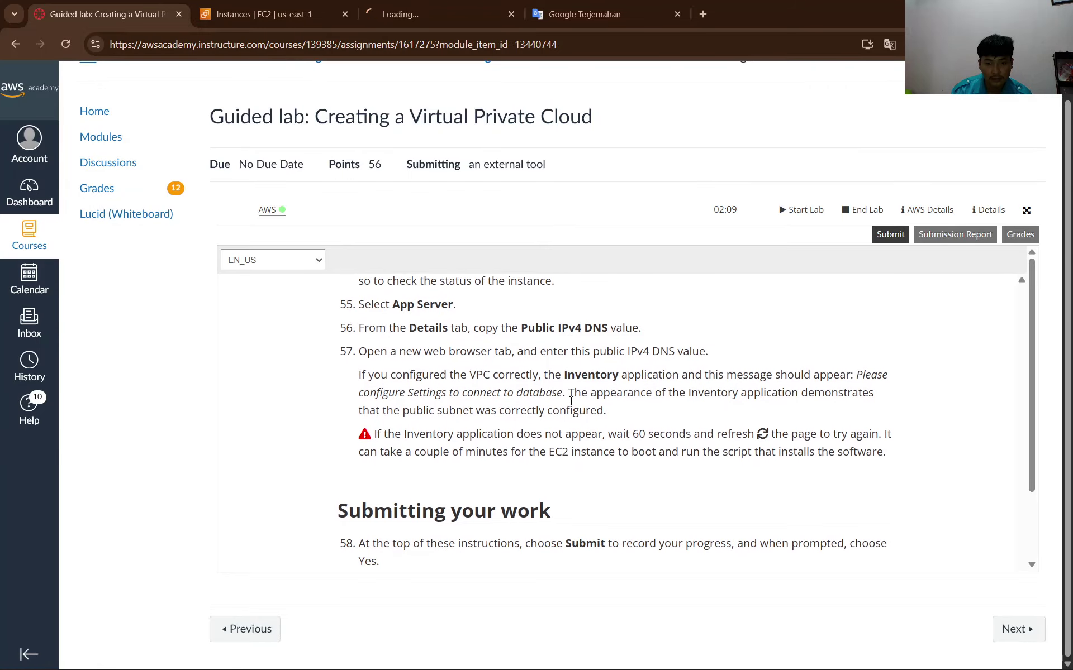
pyautogui.scroll(2, 559, 363)
# Open an empty browser tab and return to App Server's details in the EC2 console.
pyautogui.click(240, 11)
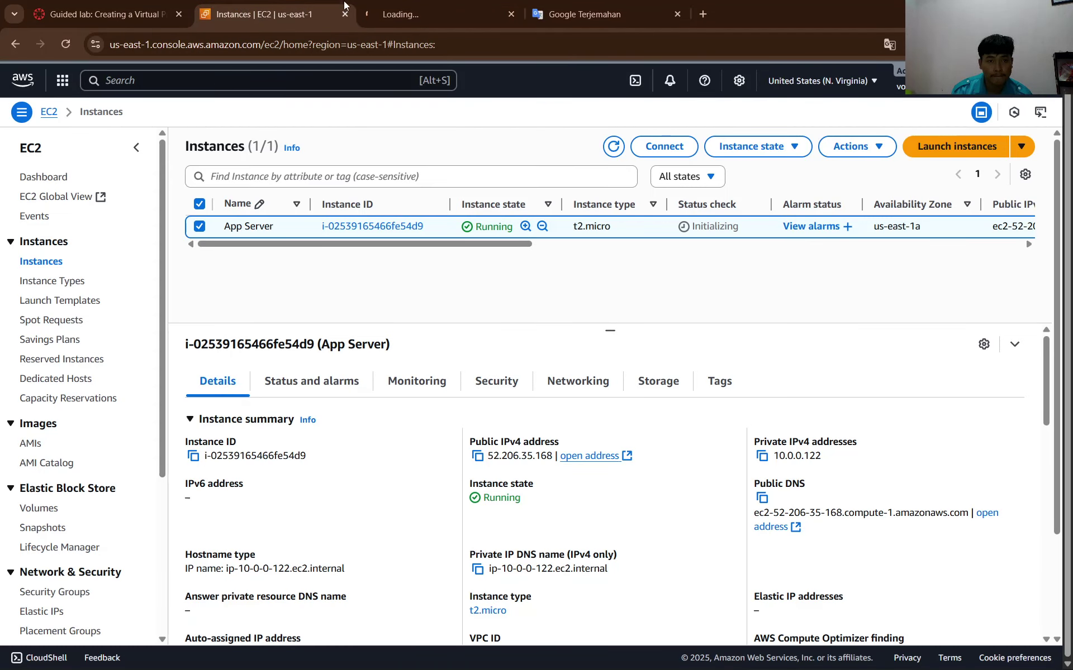
pyautogui.click(441, 6)
pyautogui.click(703, 14)
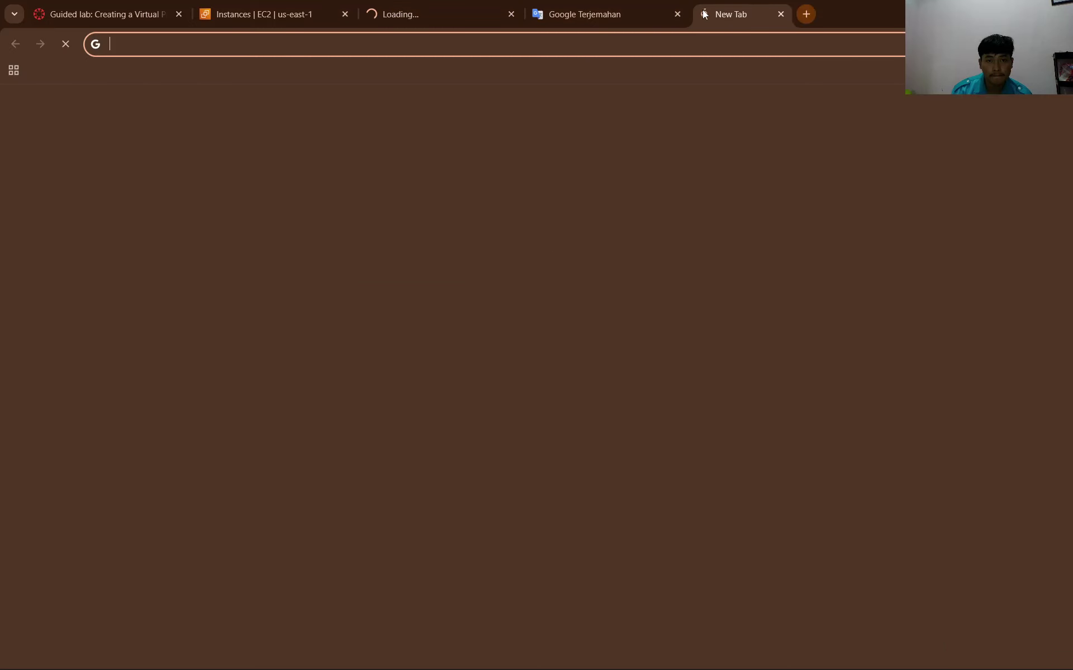
pyautogui.click(275, 6)
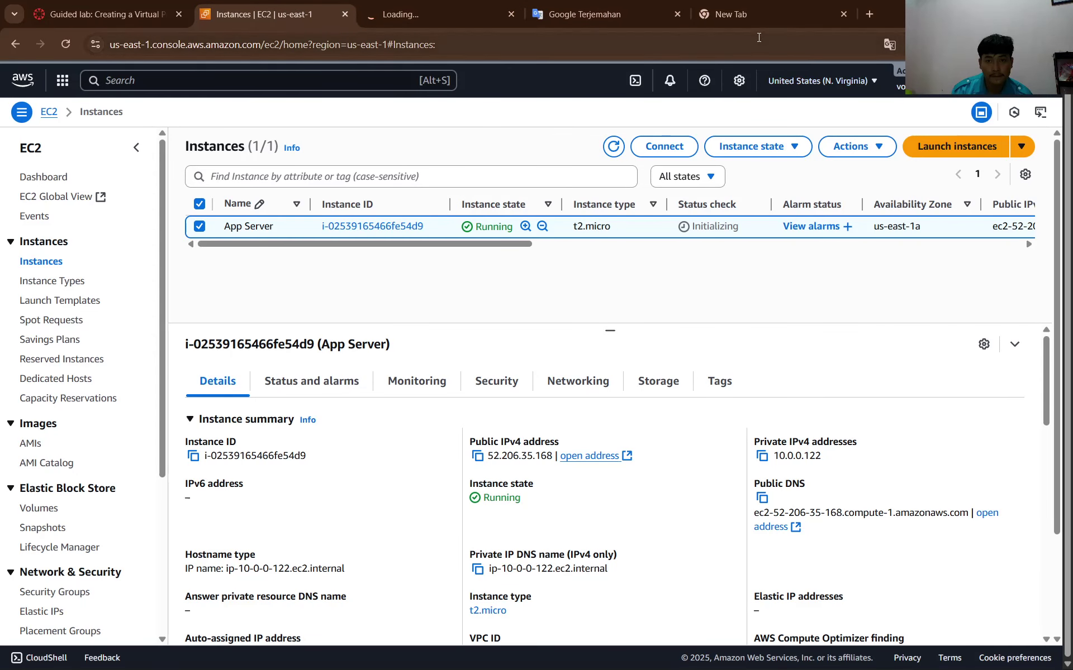
# Check App Server's state options, status check and public IPv4 DNS column against lab steps 54 to 57.
pyautogui.click(757, 149)
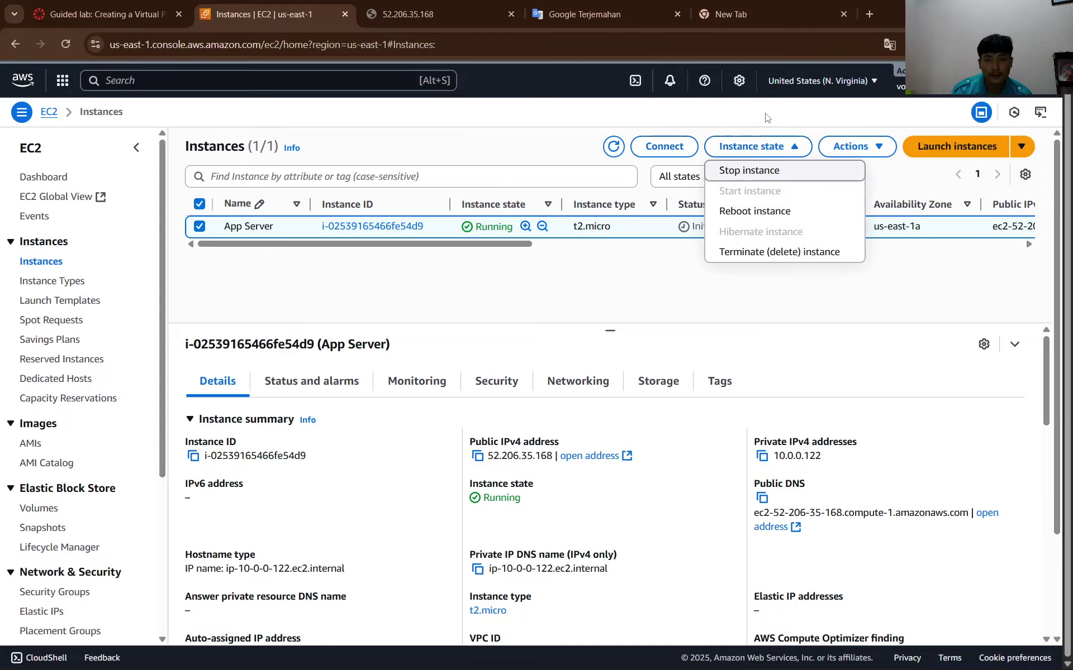
pyautogui.click(797, 304)
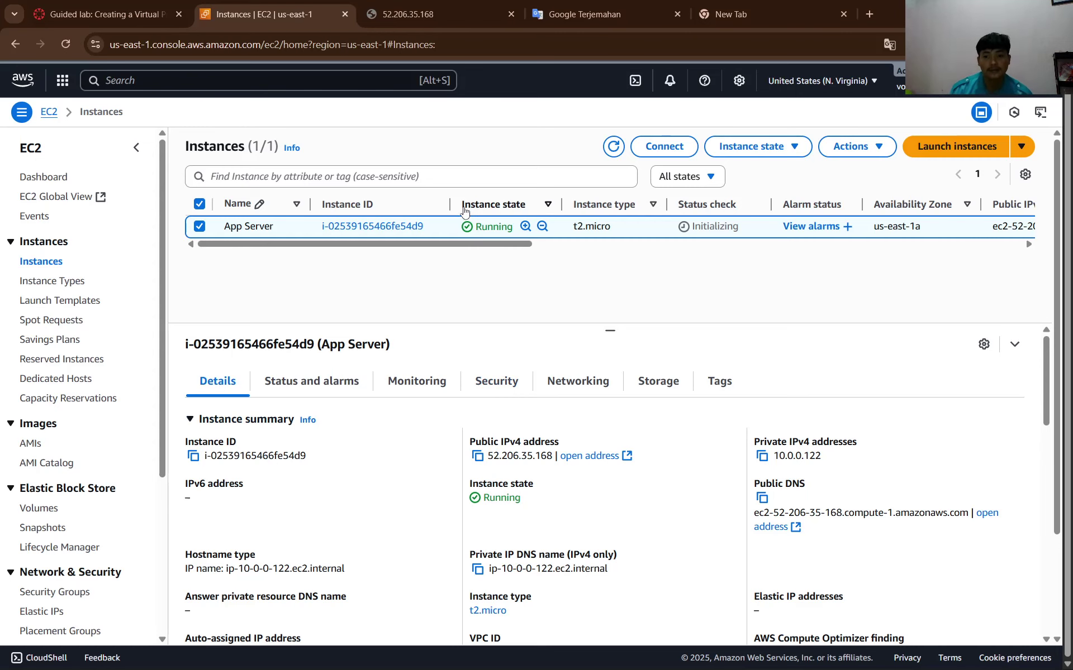
pyautogui.click(109, 4)
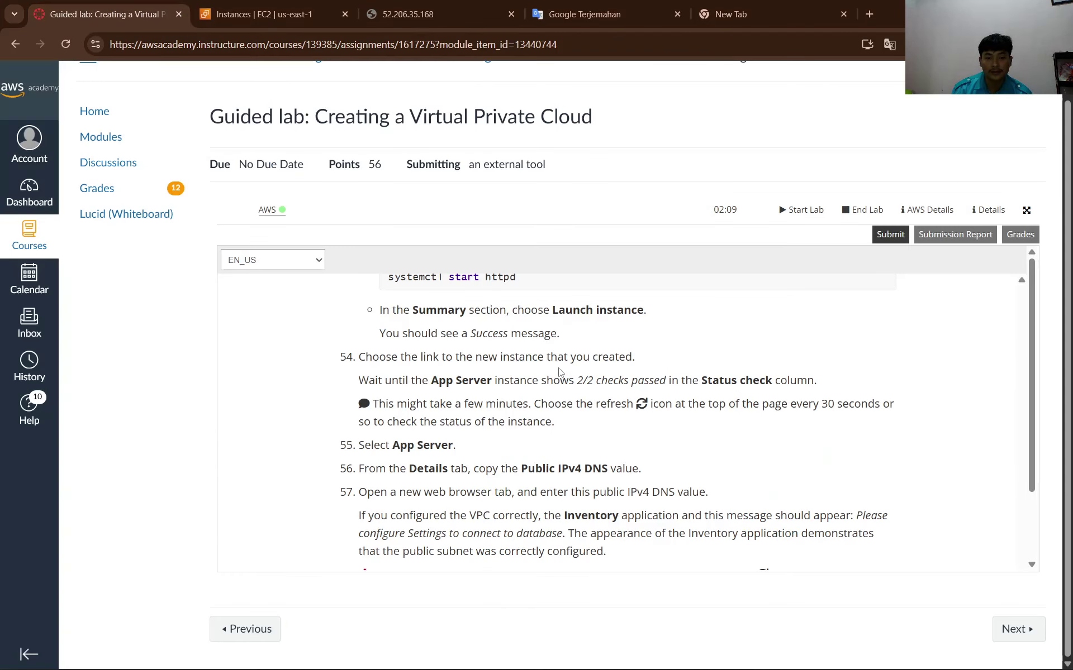
pyautogui.click(263, 14)
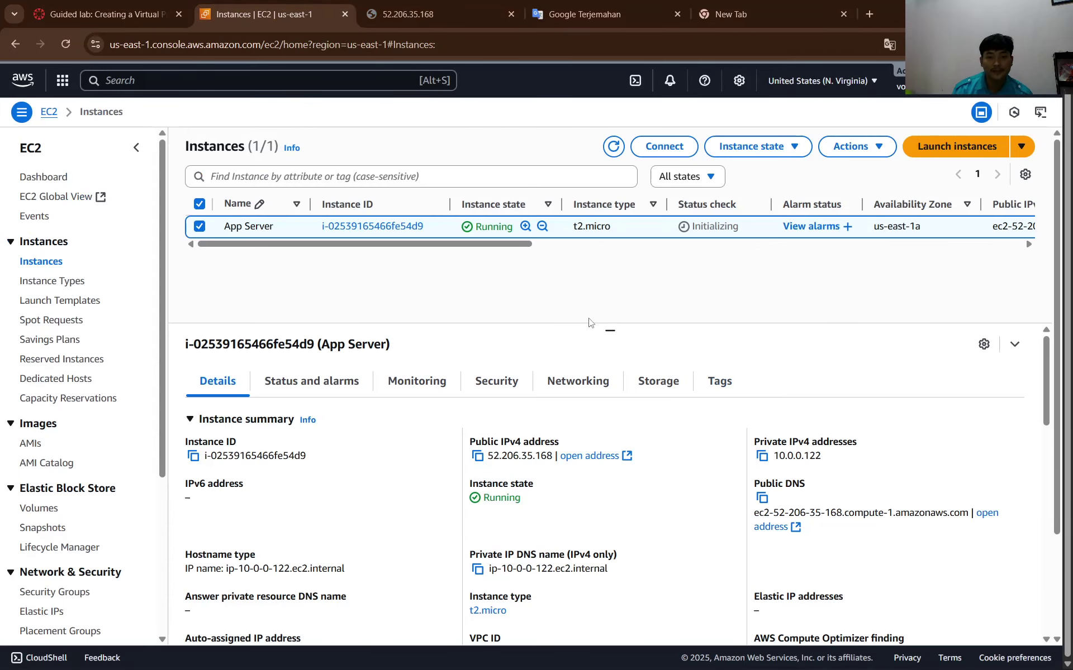
pyautogui.click(109, 14)
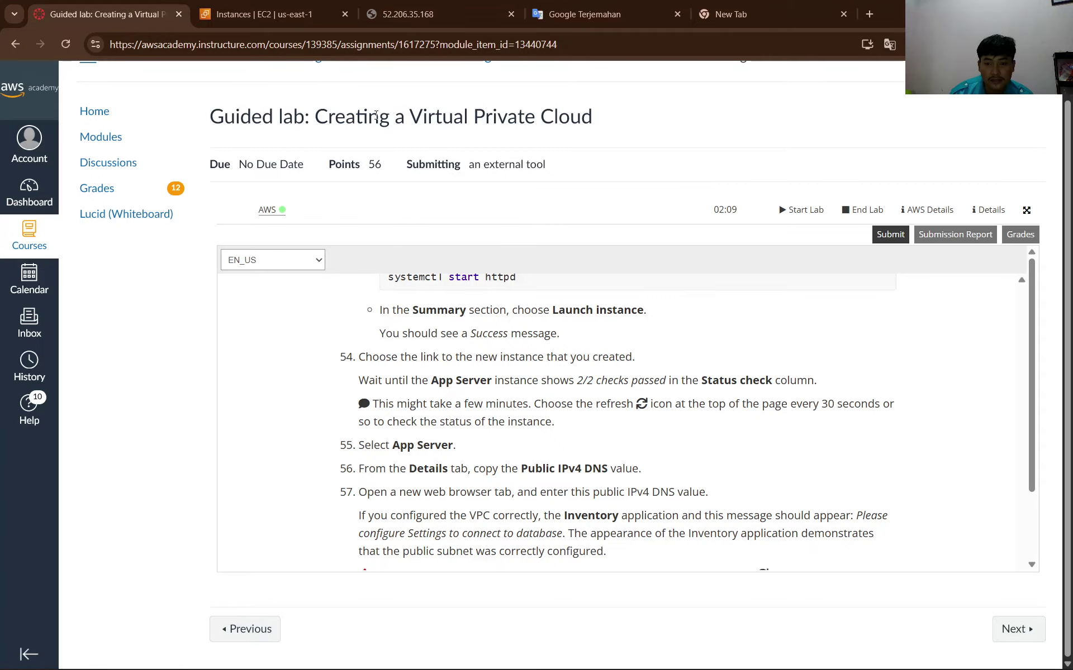
pyautogui.hotkey('ctrl', 'Tab')
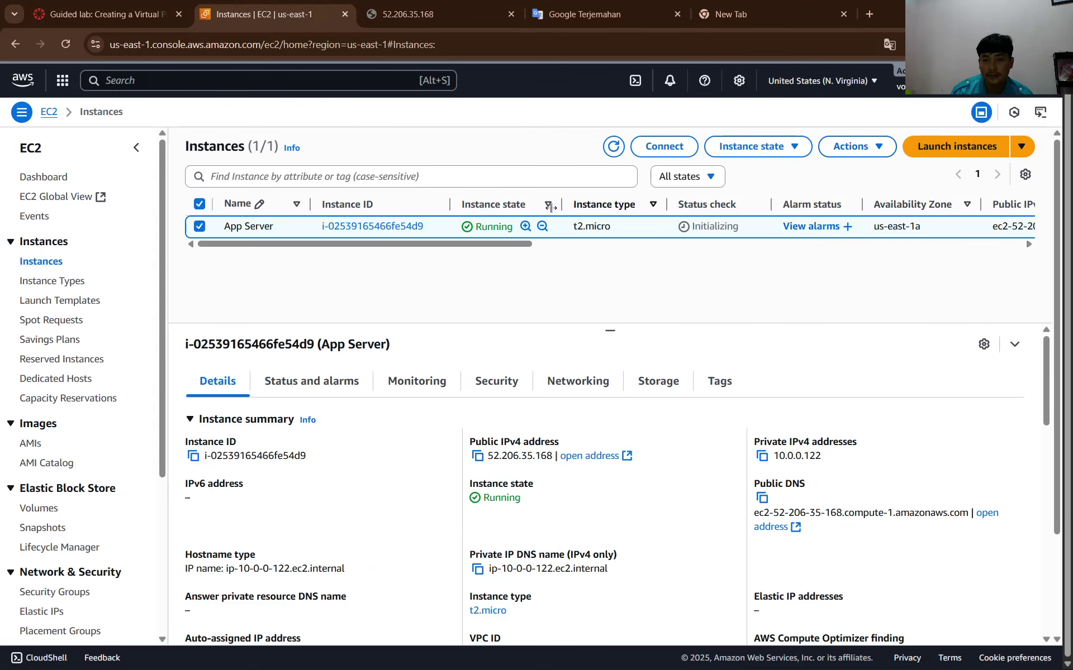
pyautogui.moveTo(492, 244); pyautogui.dragTo(611, 261)
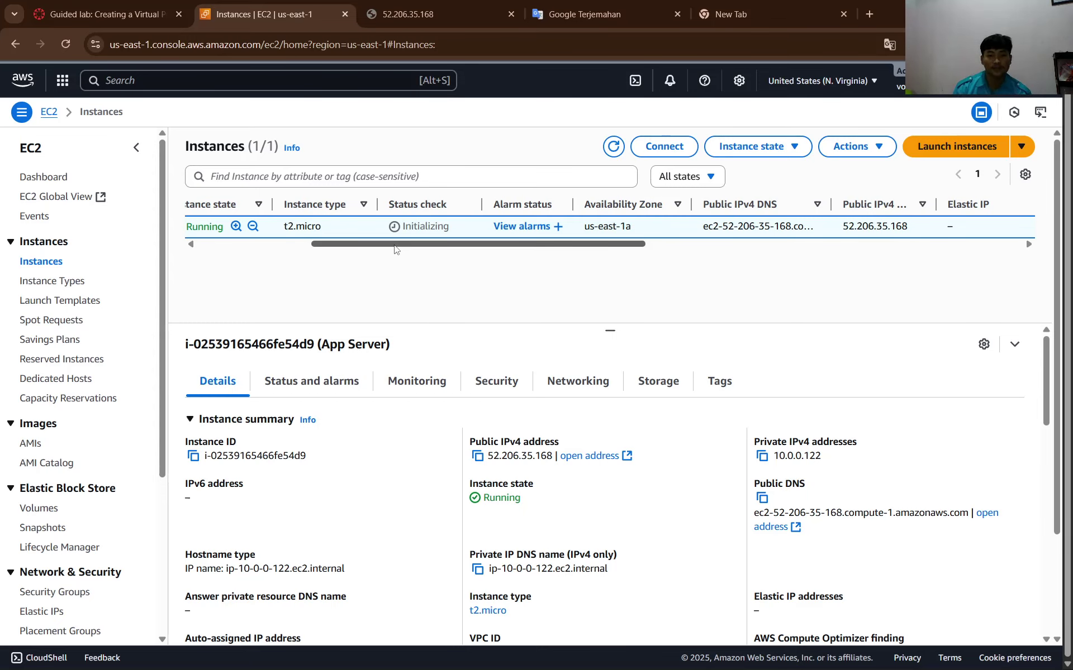
pyautogui.hscroll(-1, 395, 249)
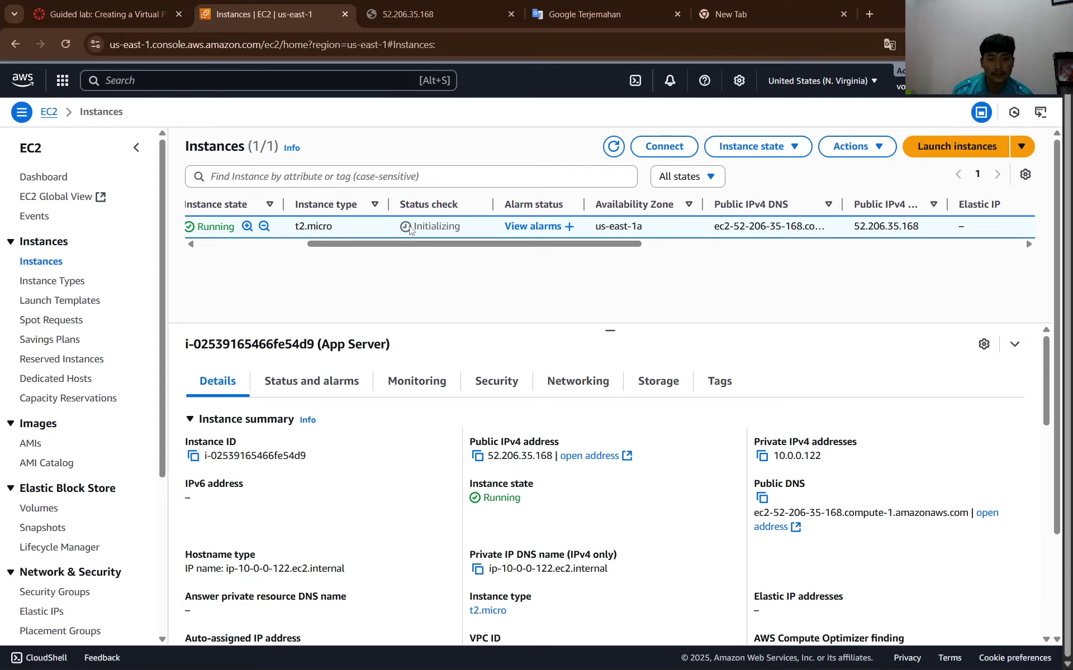
pyautogui.click(88, 4)
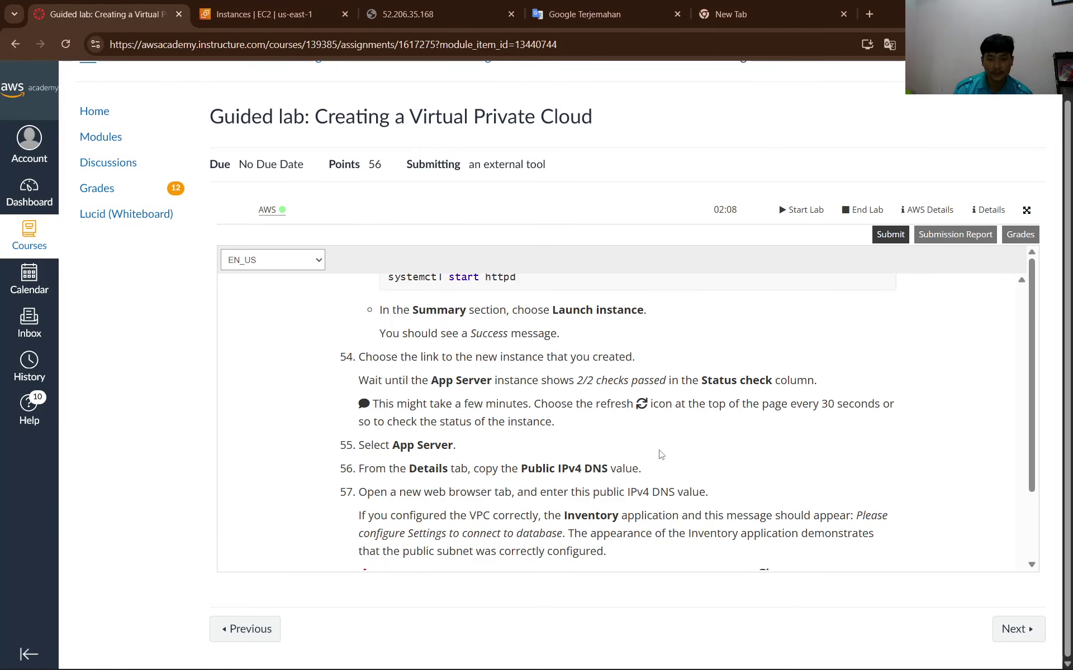
# Check App Server's public IPv4 address page and its status check in the EC2 Instances list.
pyautogui.click(263, 14)
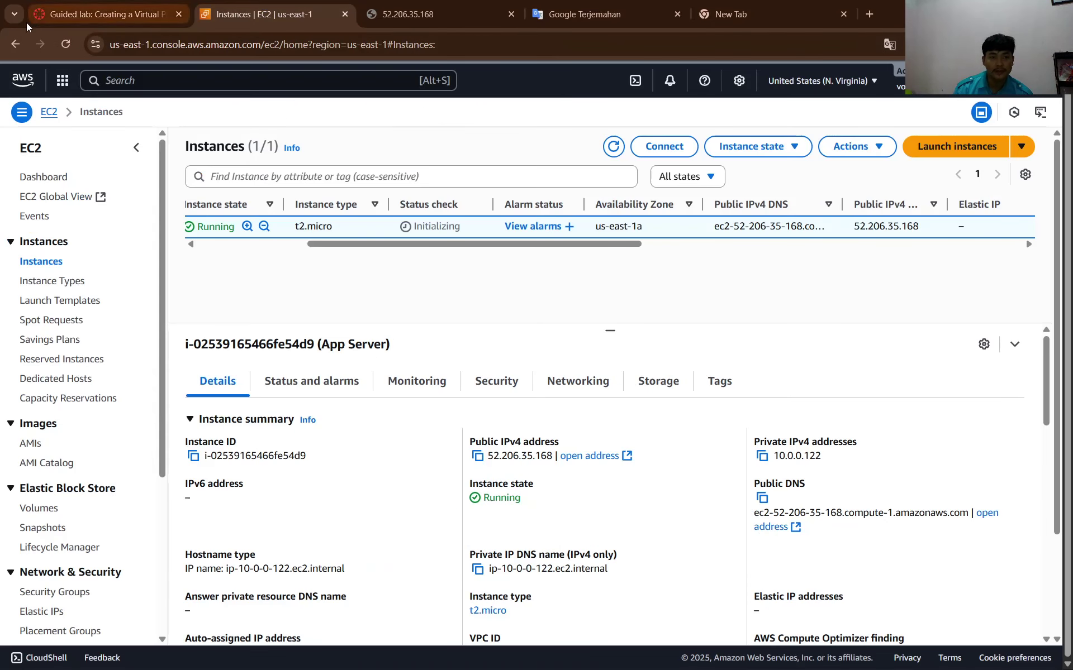
pyautogui.click(82, 18)
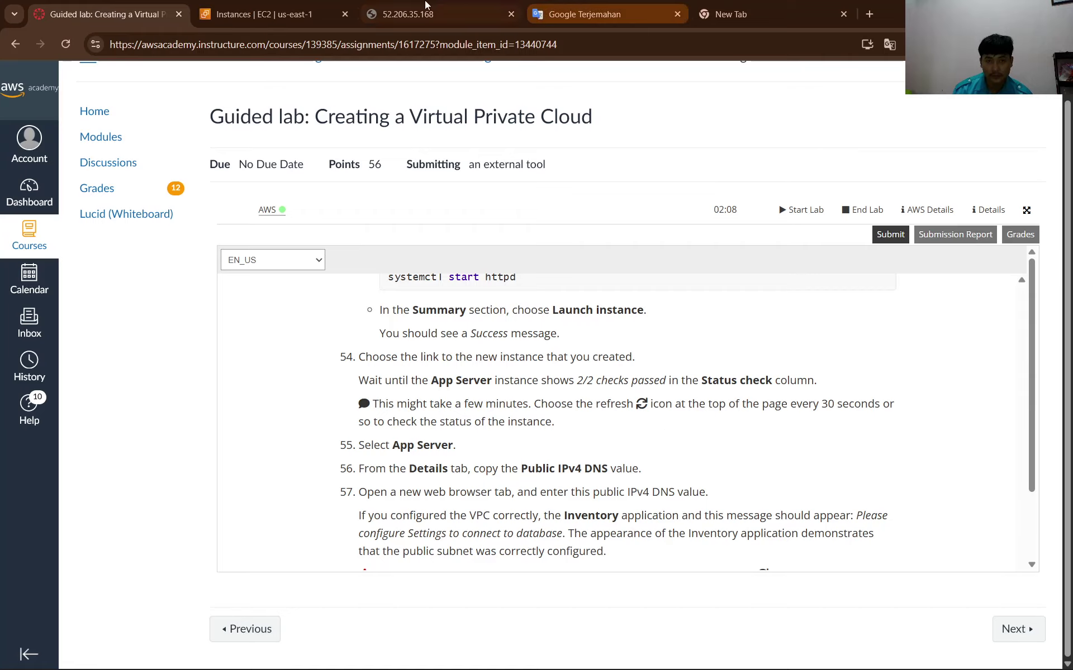
pyautogui.click(424, 14)
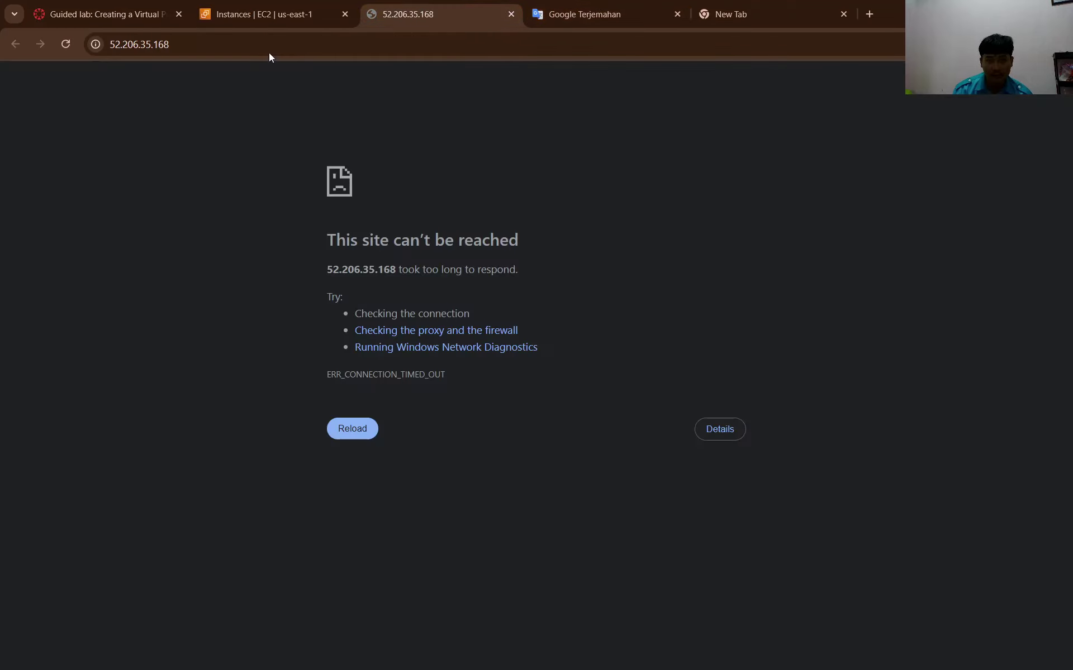
pyautogui.click(253, 7)
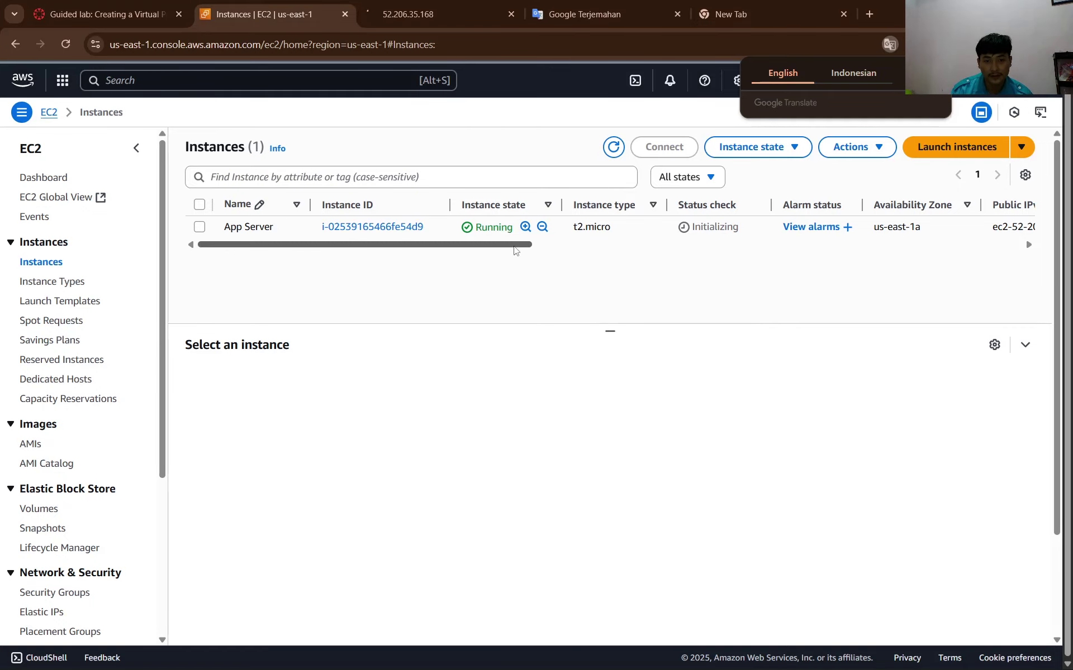
pyautogui.moveTo(515, 246); pyautogui.dragTo(575, 248)
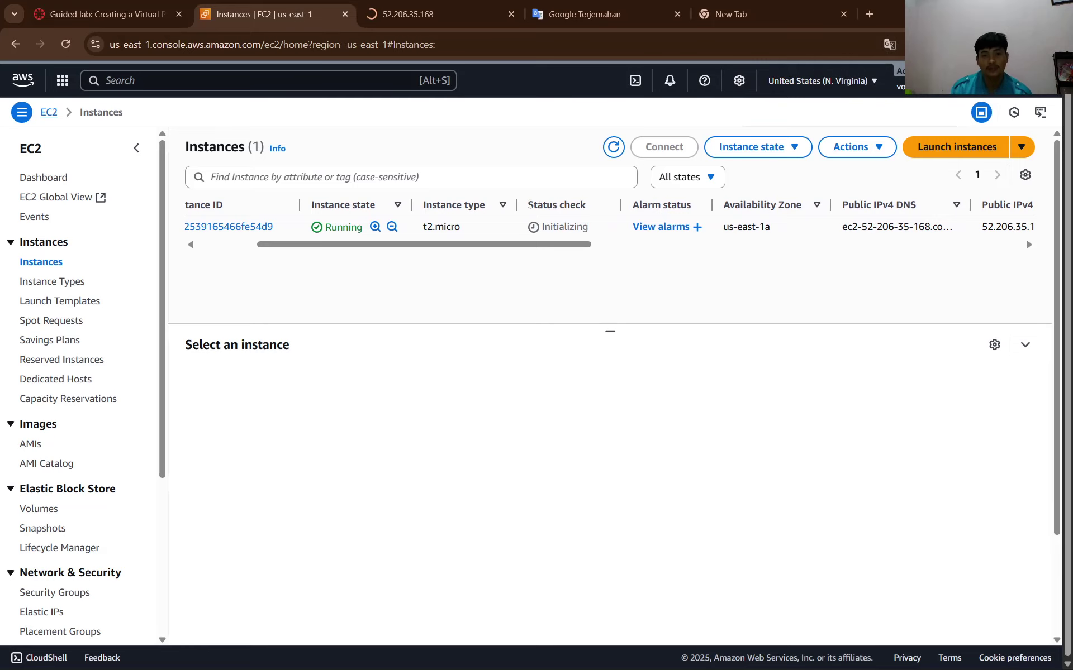
pyautogui.hotkey('alt', 'Tab')
pyautogui.hotkey('alt', 'Tab')
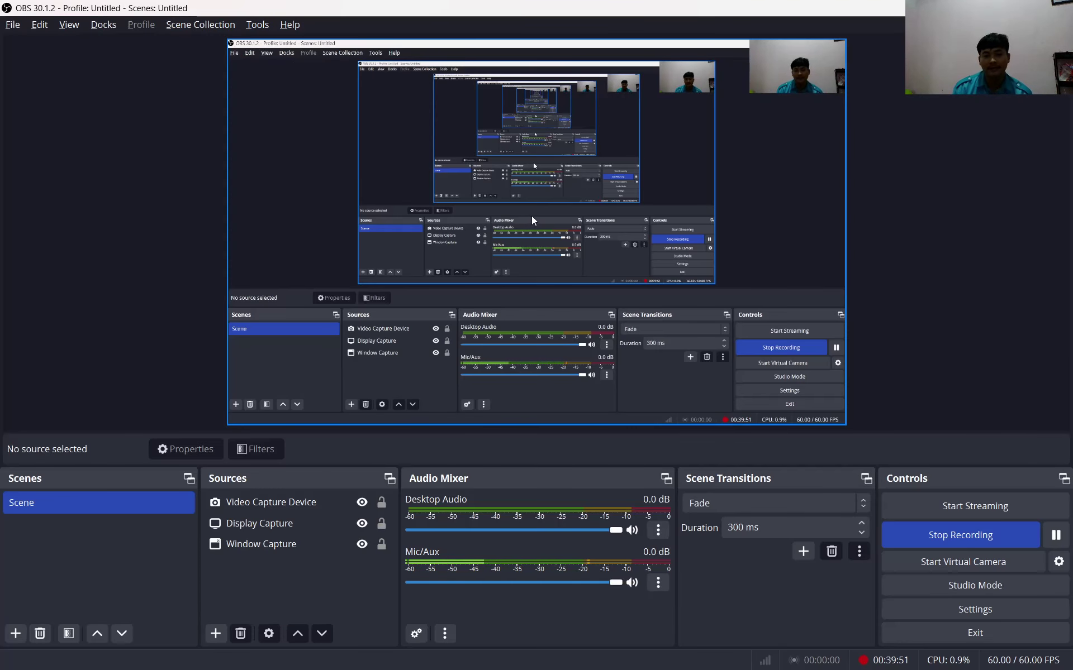
pyautogui.hotkey('alt', 'Tab')
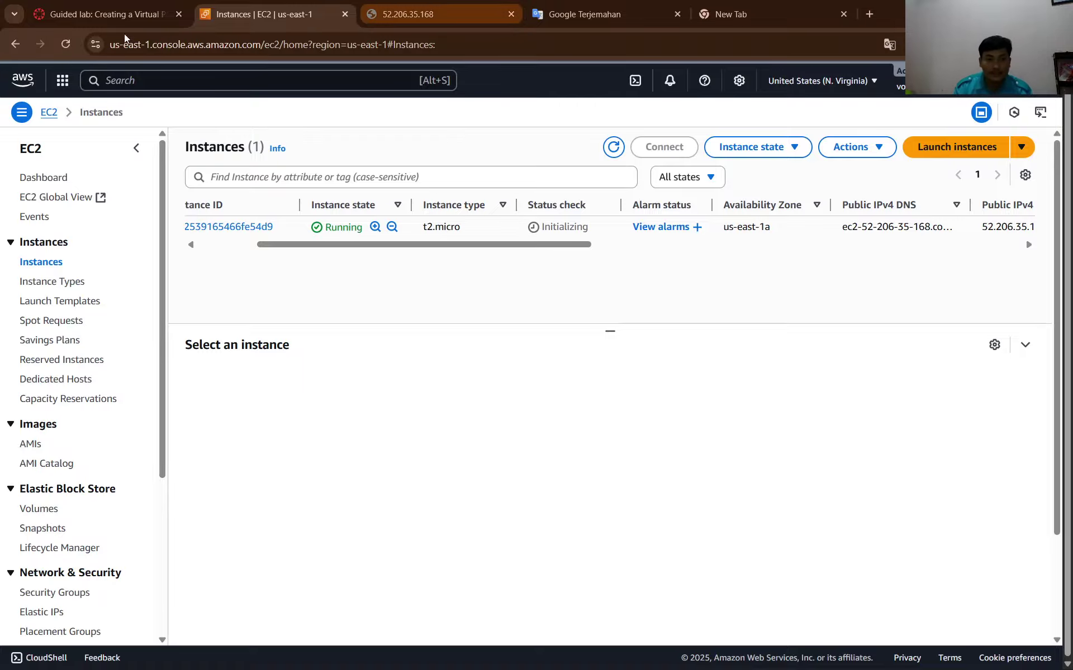
# Reload the EC2 Instances page and read the lab guide from step 54 through the submission instructions.
pyautogui.click(58, 45)
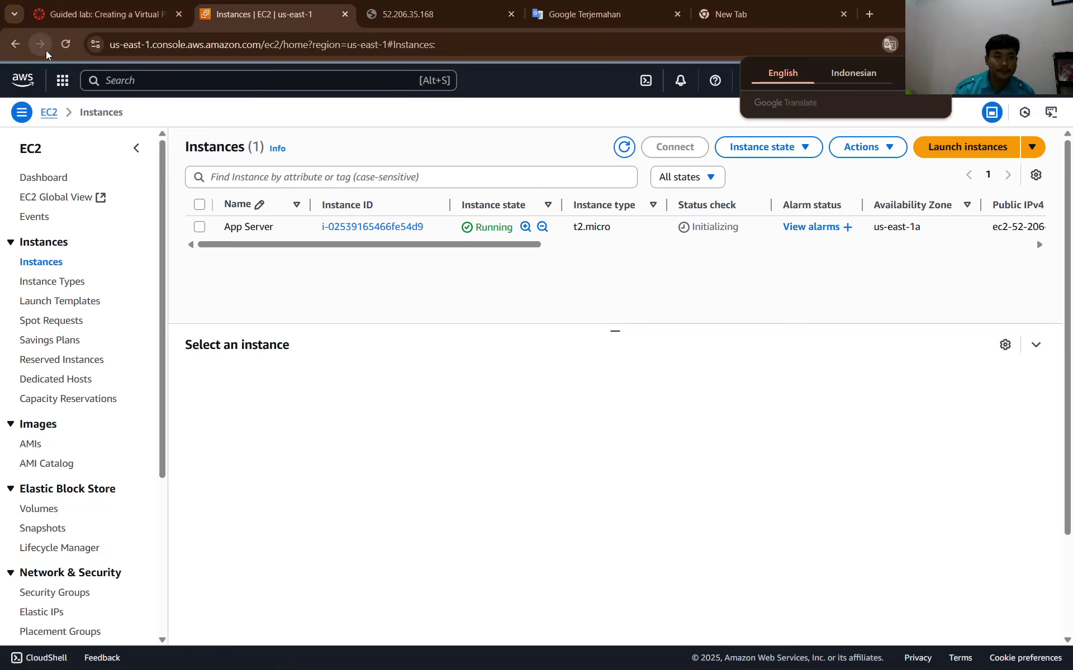
pyautogui.click(106, 14)
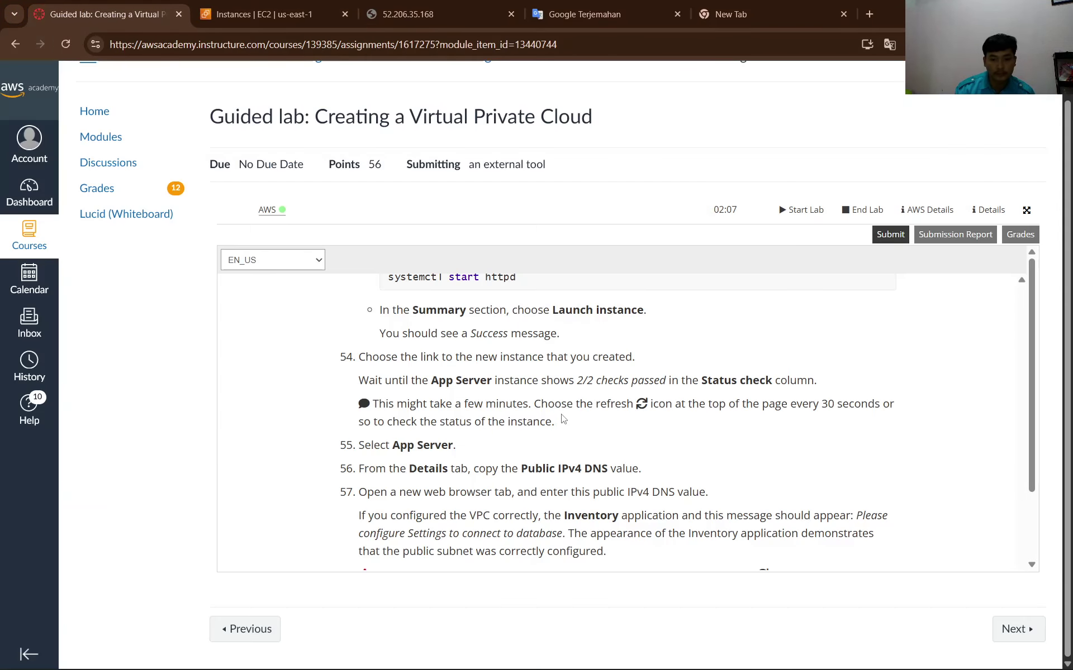
pyautogui.scroll(-2, 562, 419)
pyautogui.scroll(-3, 561, 419)
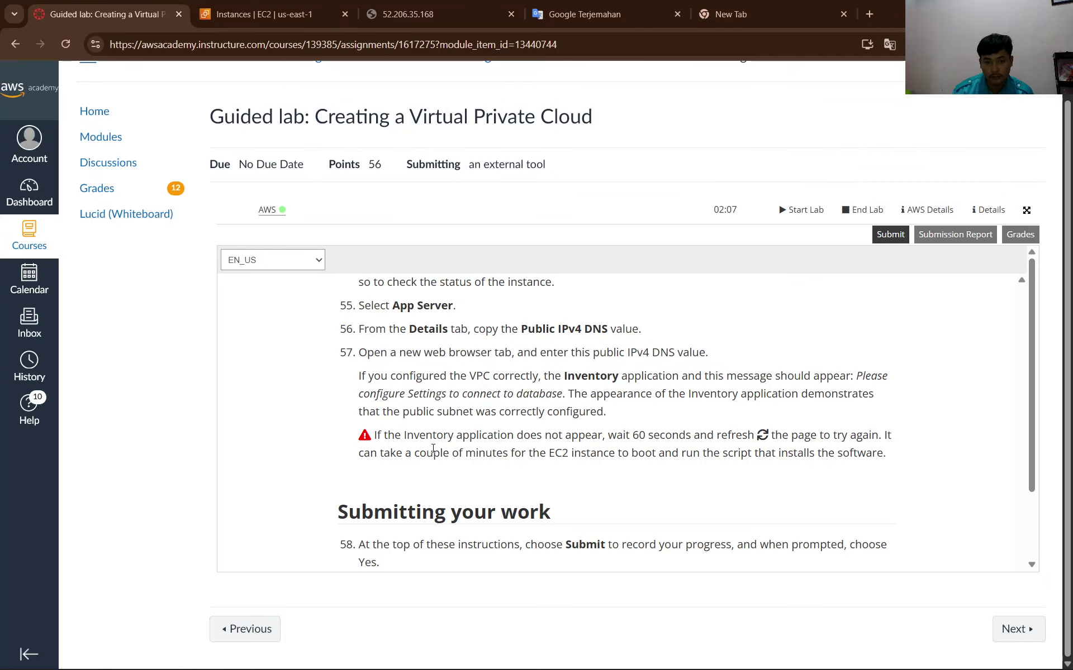
pyautogui.scroll(-3, 537, 441)
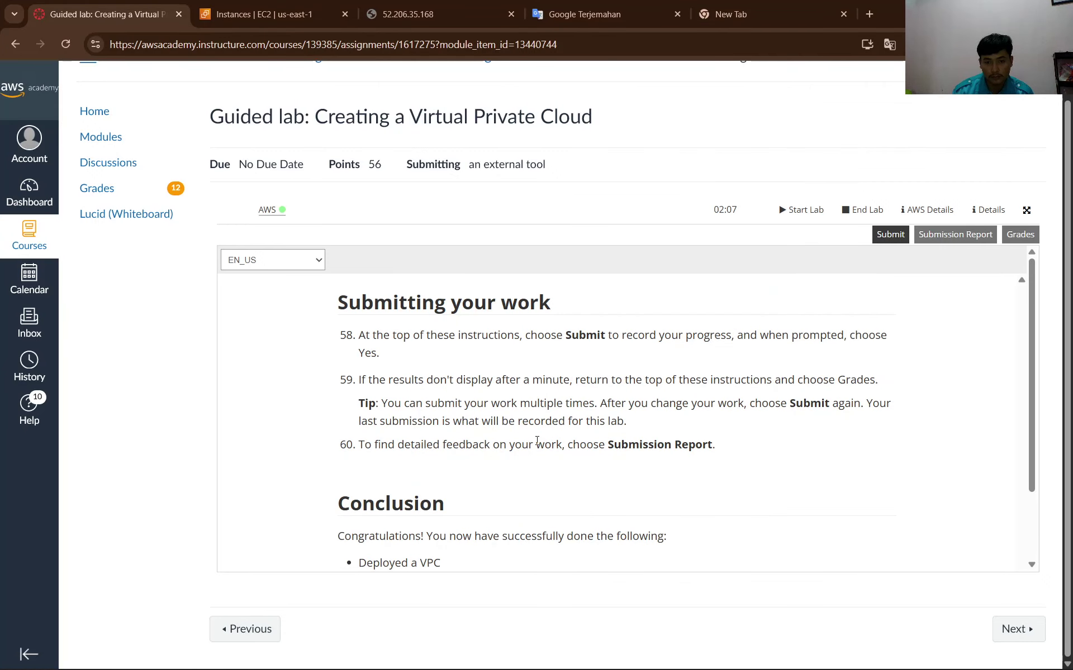
pyautogui.scroll(5, 536, 446)
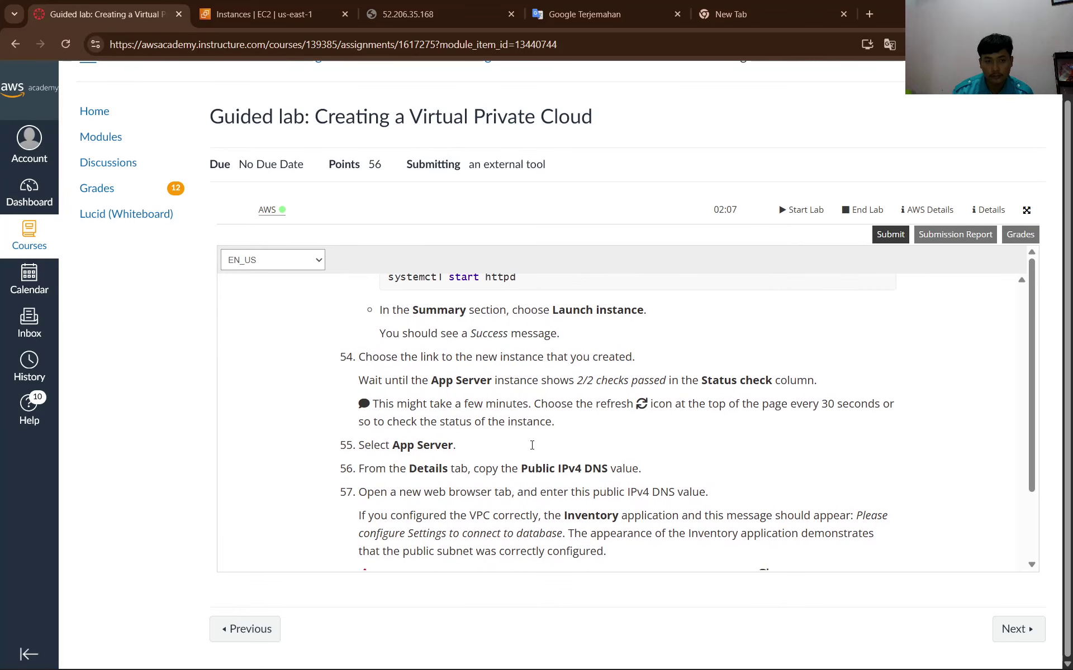
pyautogui.scroll(-1, 532, 445)
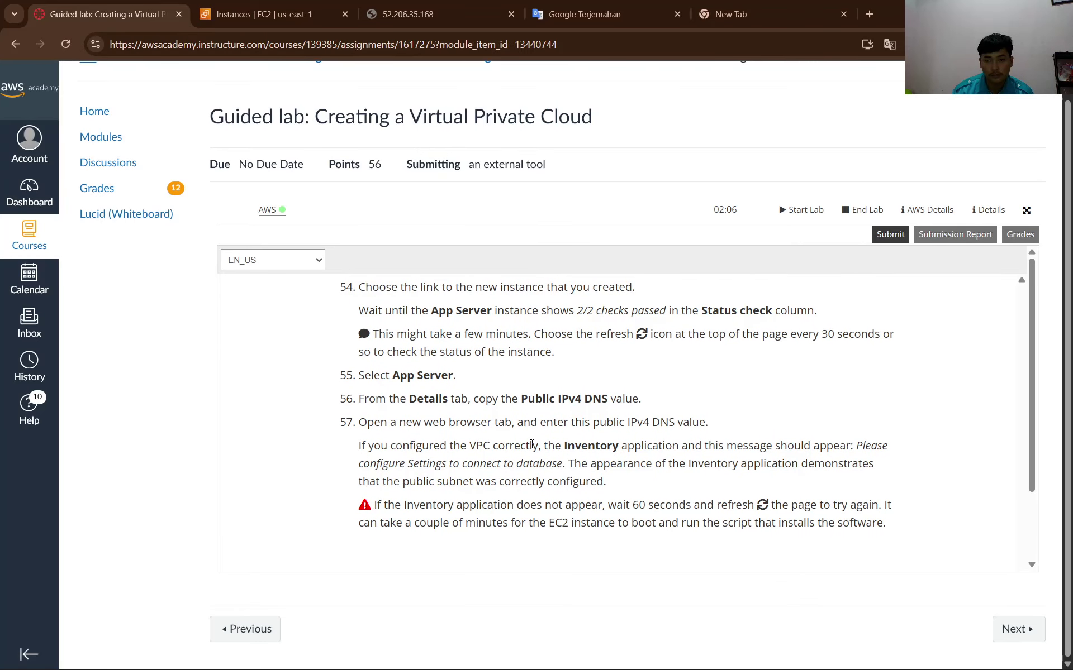
# Recheck App Server's status check against lab step 54 and reload the EC2 Instances page.
pyautogui.click(281, 5)
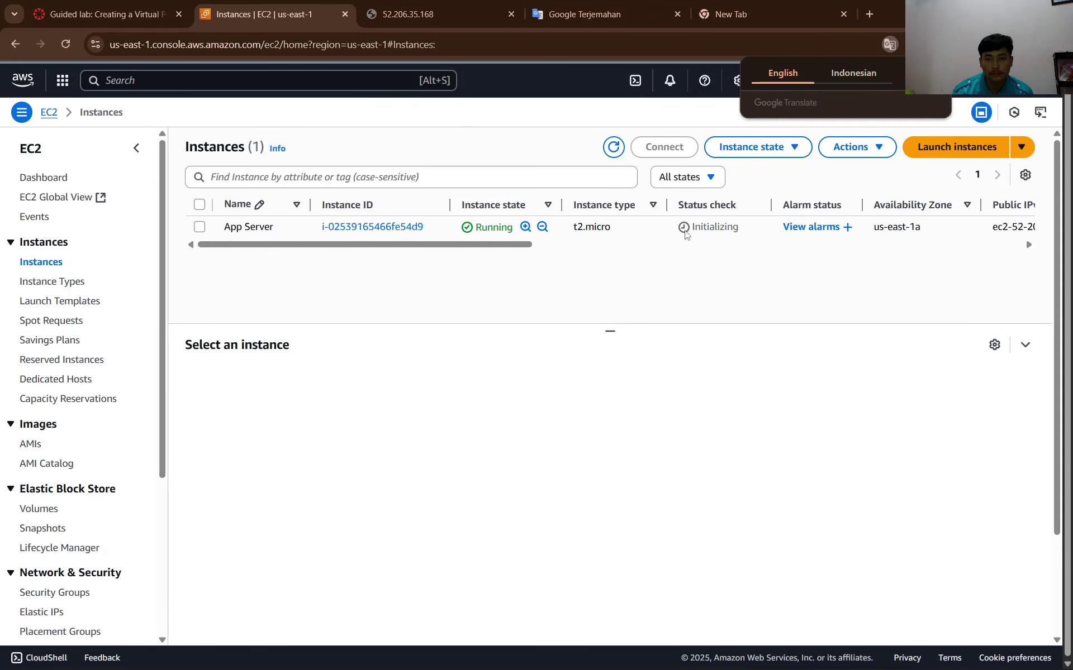
pyautogui.moveTo(480, 243); pyautogui.dragTo(559, 244)
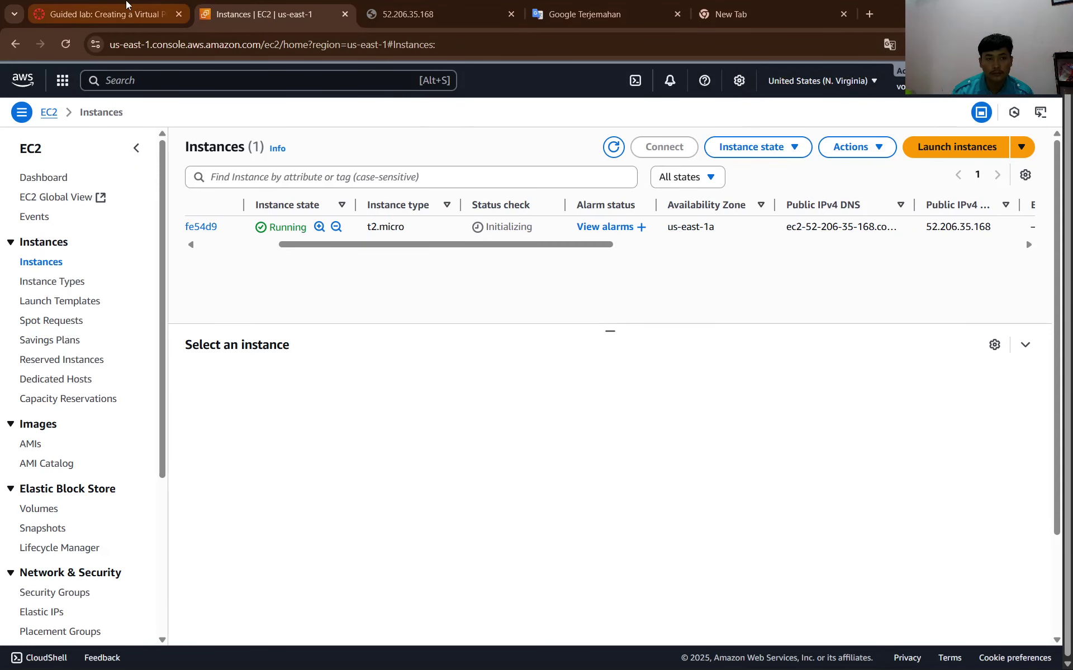
pyautogui.click(168, 15)
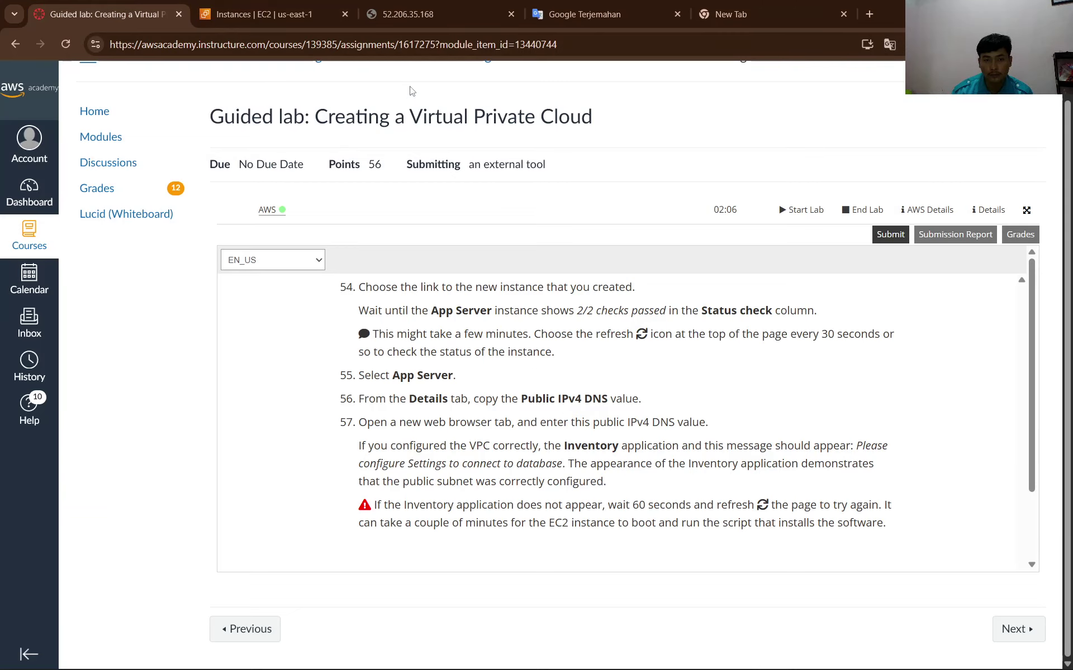
pyautogui.click(332, 11)
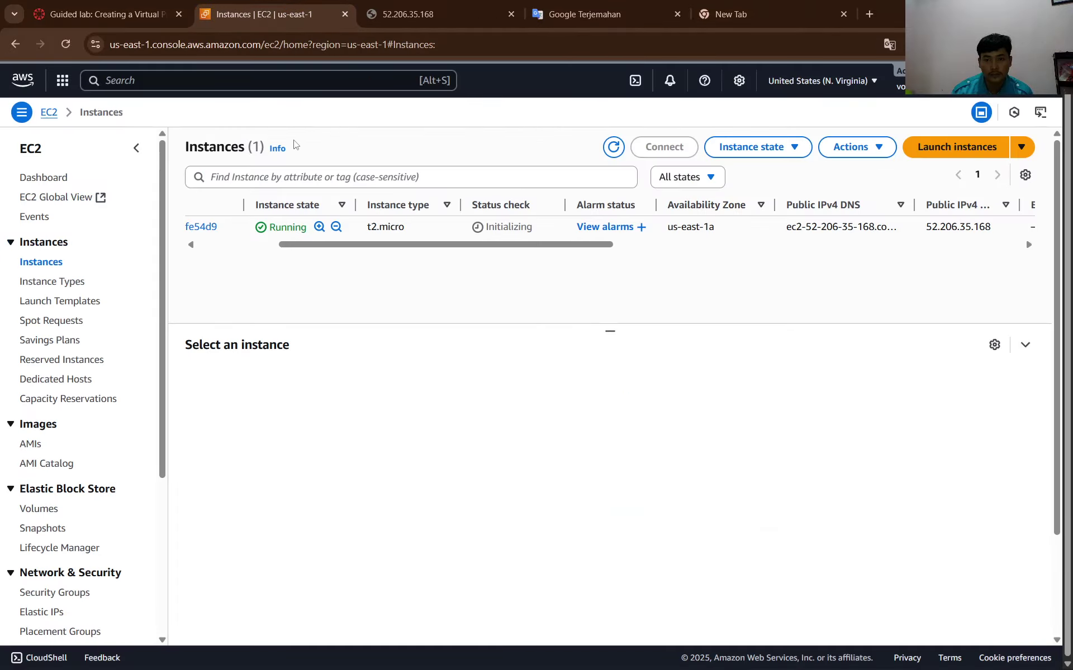
pyautogui.click(60, 44)
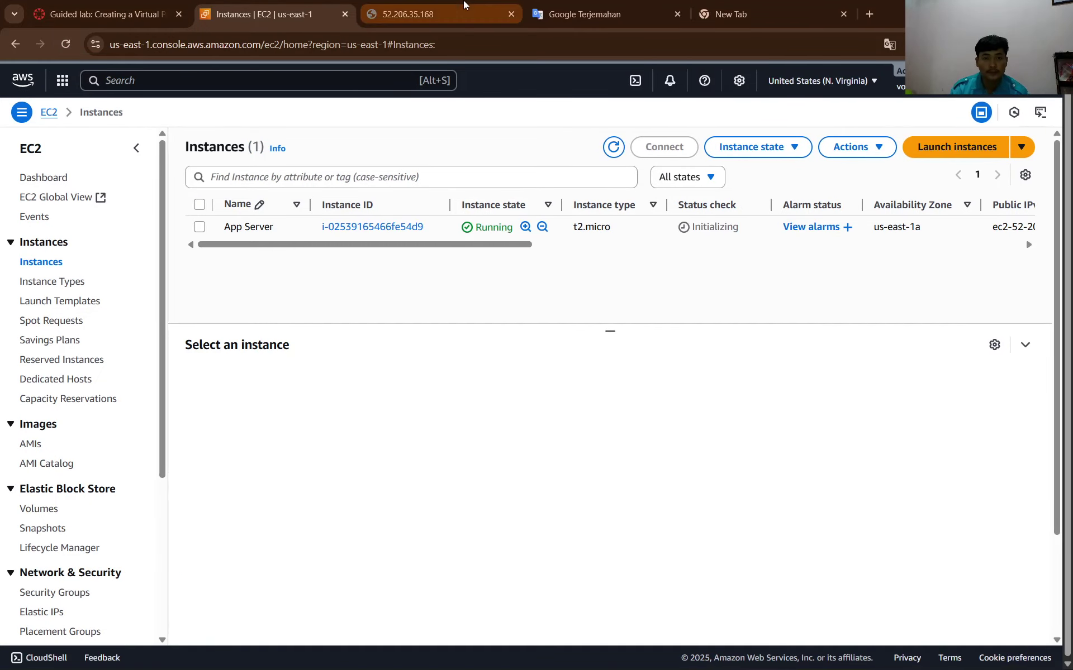
# Change App Server's address from HTTPS to HTTP and load the page at 52.206.35.168.
pyautogui.click(408, 14)
pyautogui.click(194, 55)
pyautogui.click(194, 52)
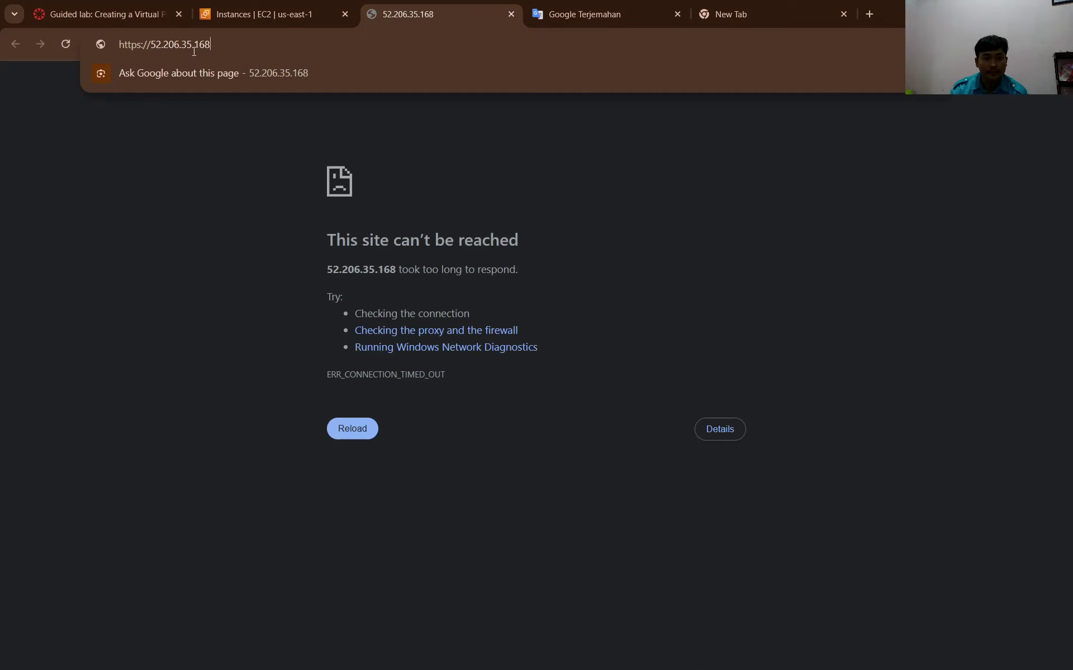
pyautogui.click(141, 44)
pyautogui.press('BackSpace')
pyautogui.press('Return')
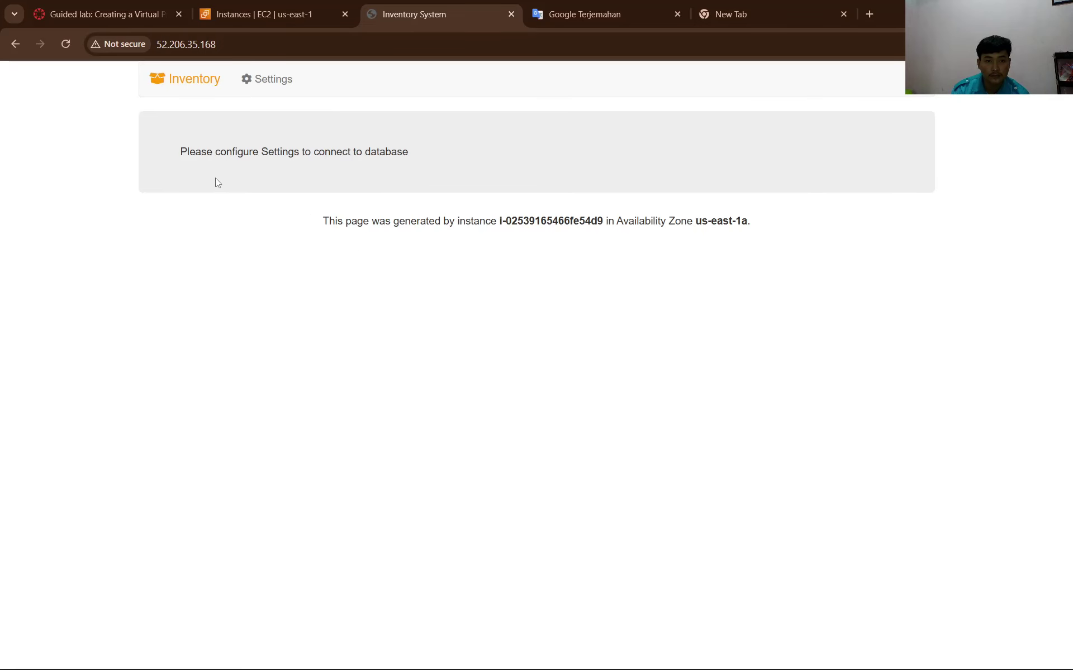
# Copy the lab instructions from the 2/2 checks wait note in step 54 through the refresh warning under step 57.
pyautogui.click(263, 14)
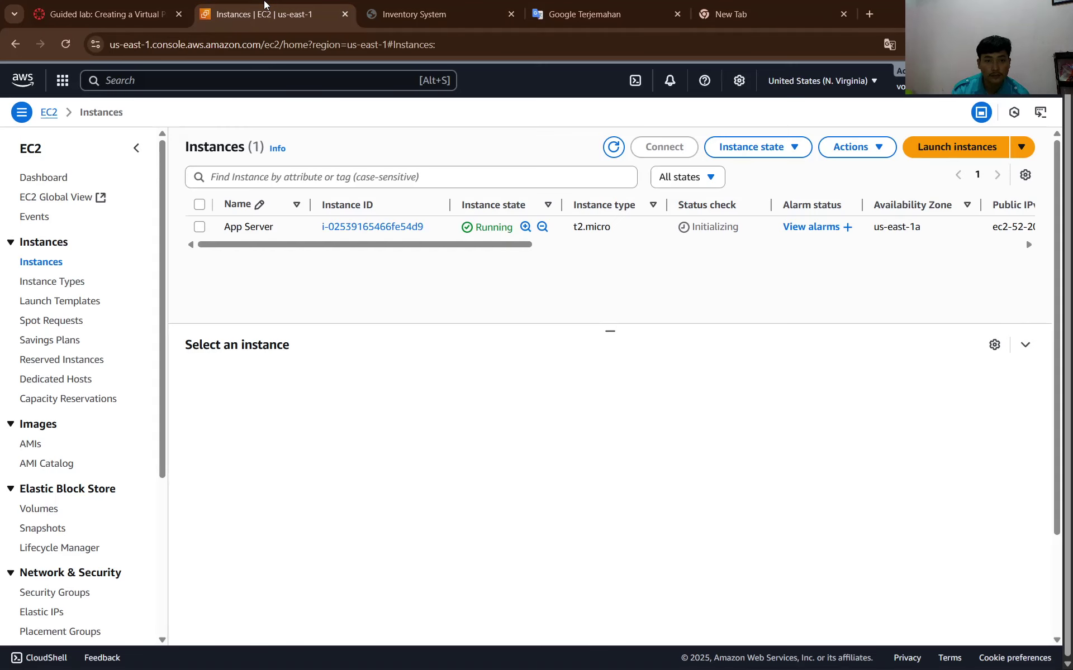
pyautogui.click(136, 11)
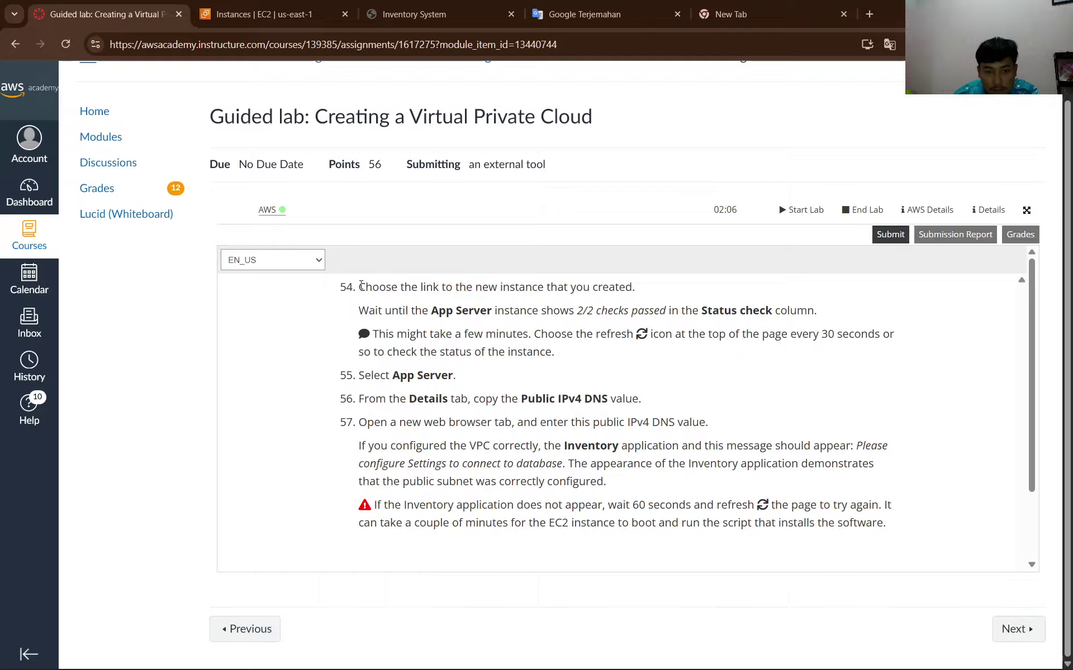
pyautogui.moveTo(357, 314); pyautogui.dragTo(833, 550)
pyautogui.rightClick(820, 465)
pyautogui.click(771, 477)
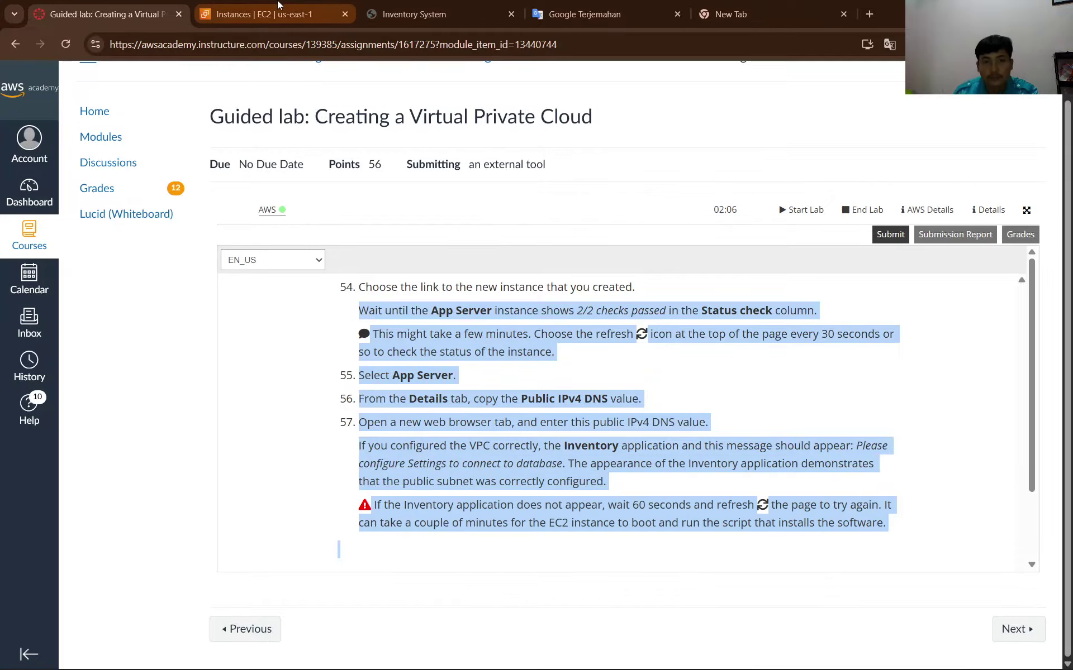
# Replace the source text in Google Translate with the copied lab instructions and read the Indonesian translation.
pyautogui.click(584, 14)
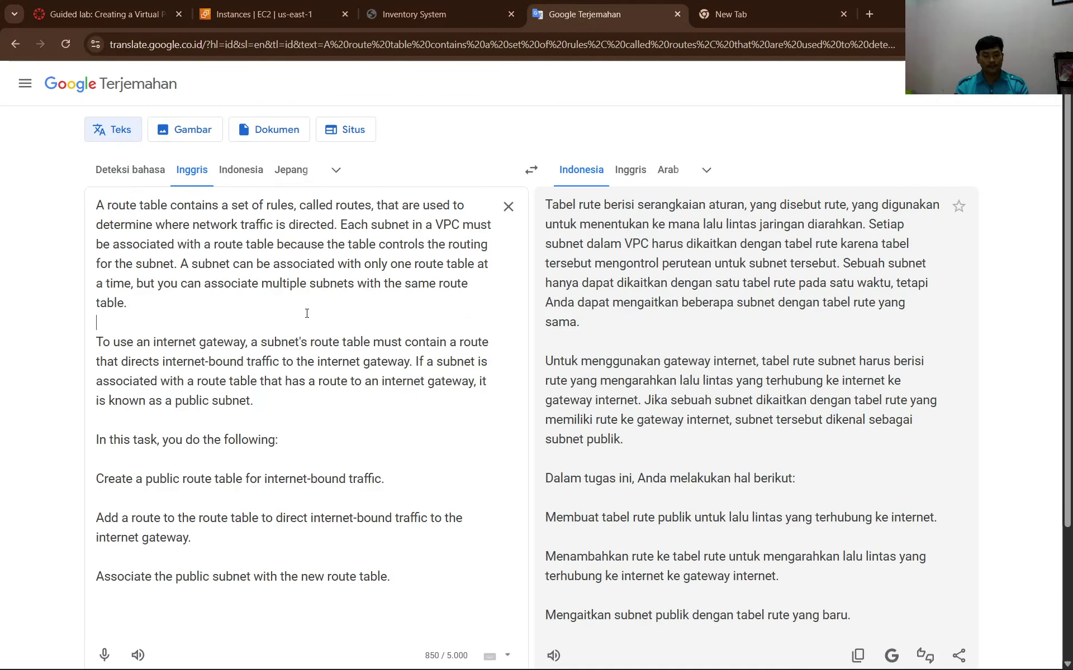
pyautogui.hotkey('ctrl', 'a')
pyautogui.hotkey('ctrl', 'v')
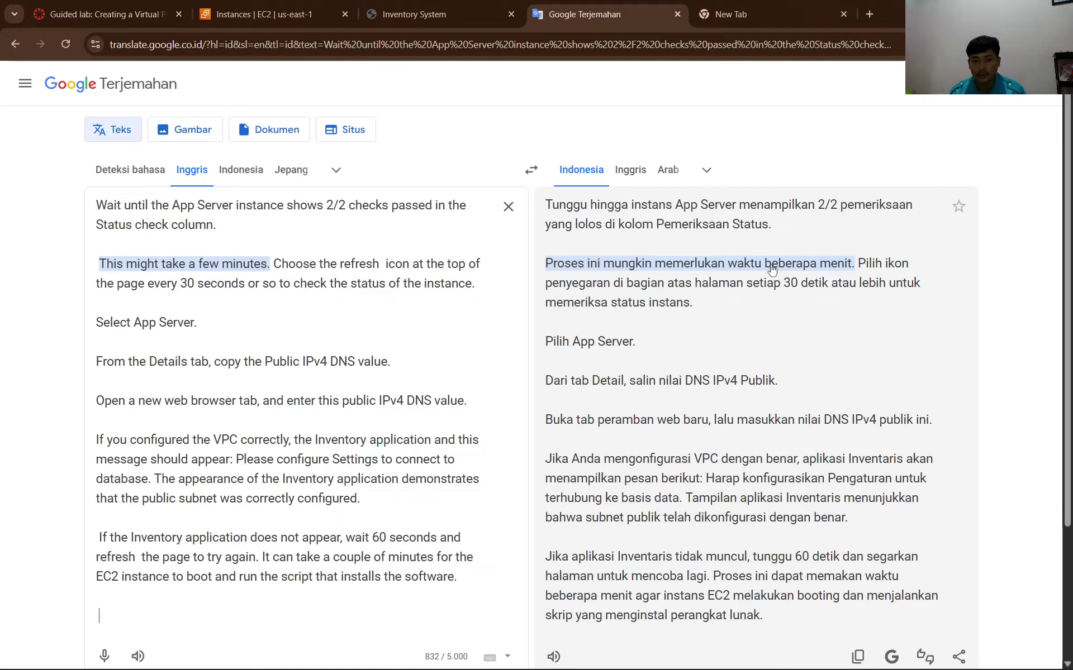
pyautogui.scroll(-2, 771, 268)
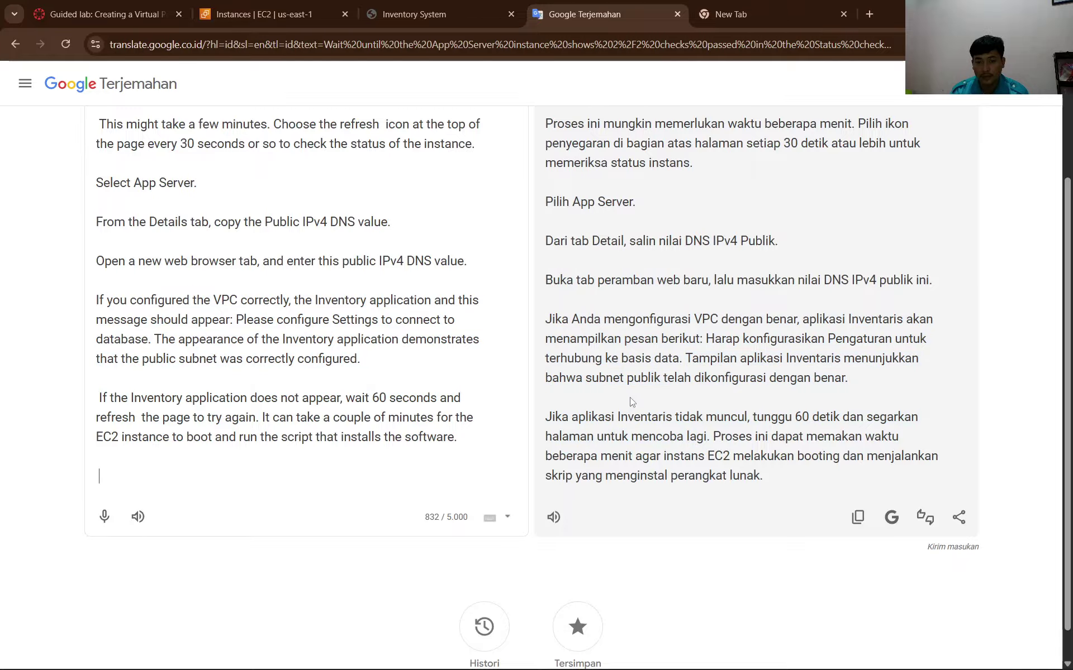
pyautogui.scroll(-1, 795, 390)
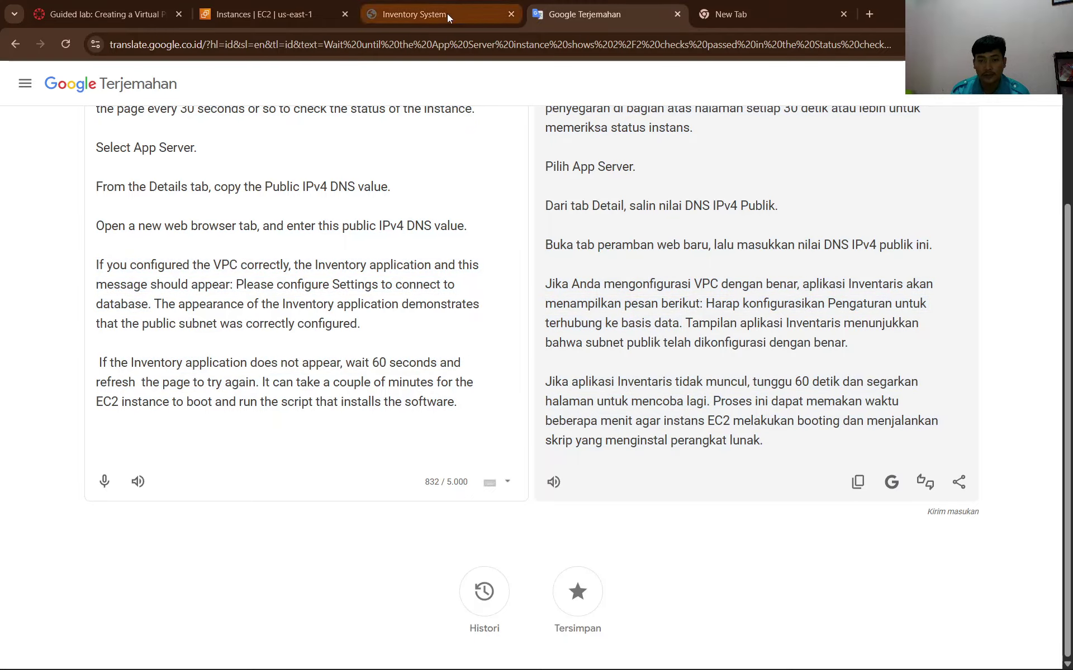
# Capture a screenshot of the Inventory application page, including the browser's address bar.
pyautogui.moveTo(447, 12)
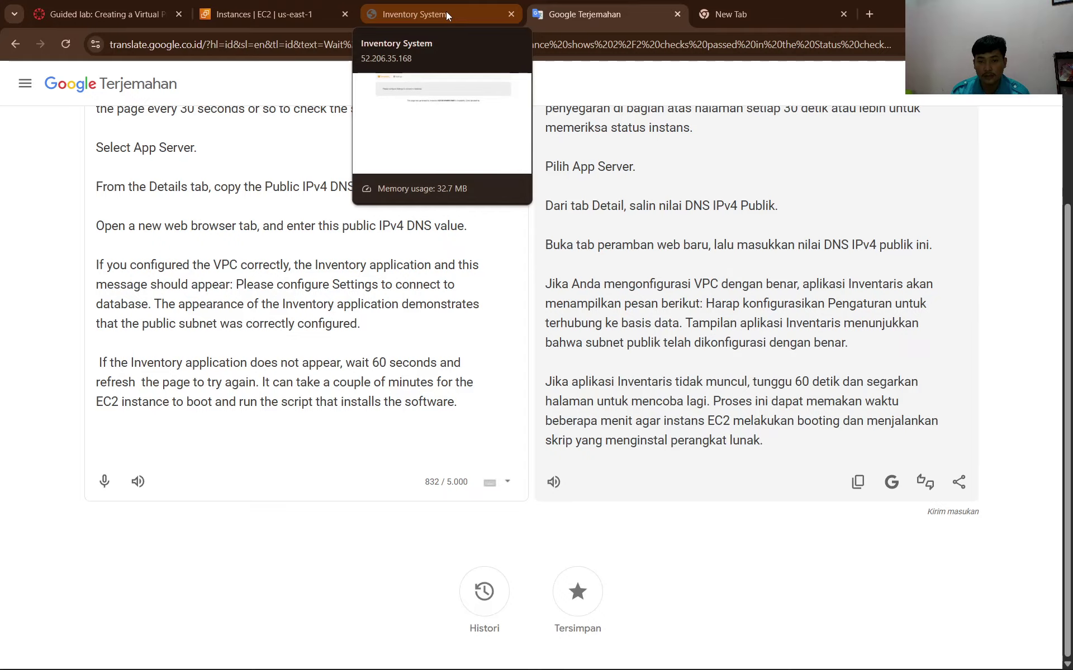
pyautogui.click(424, 9)
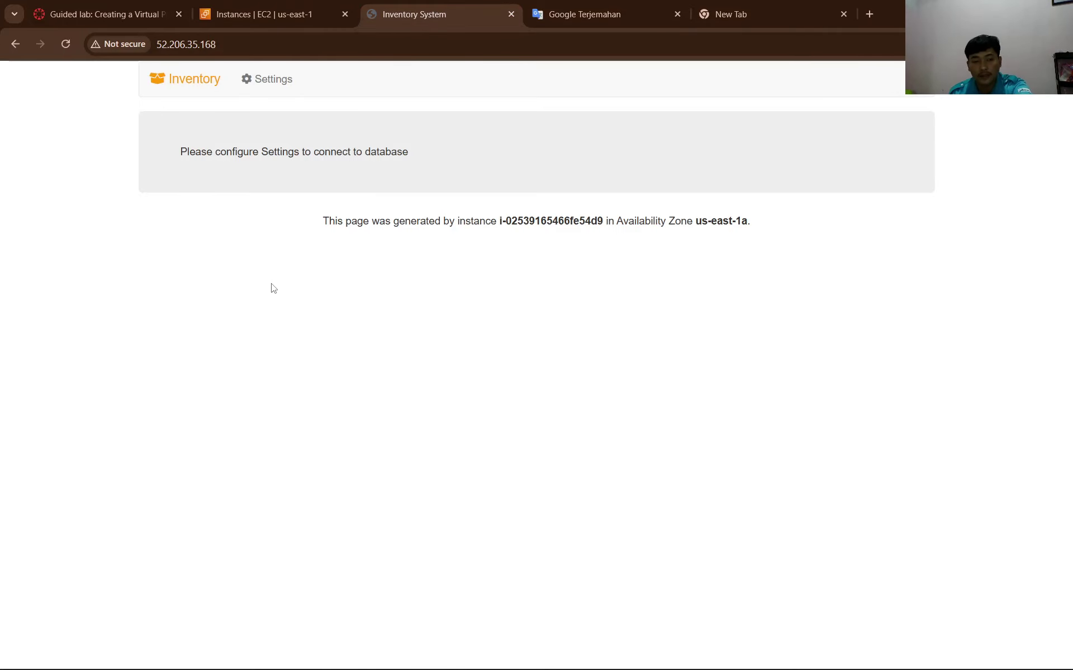
pyautogui.press('super+shift+s')
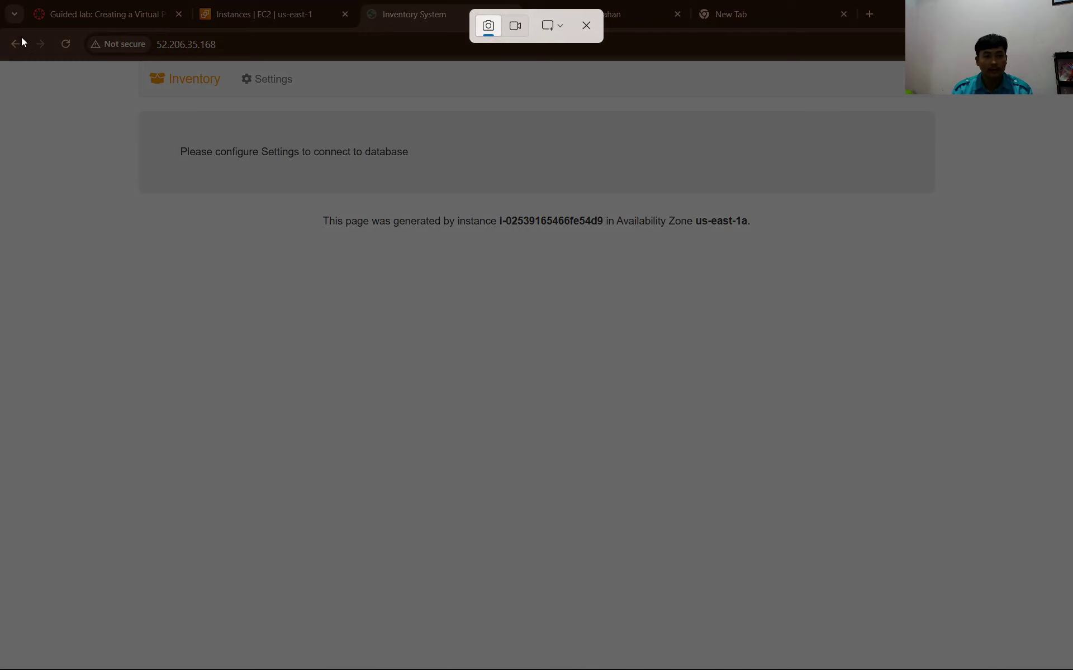
pyautogui.moveTo(1, 24); pyautogui.dragTo(1071, 669)
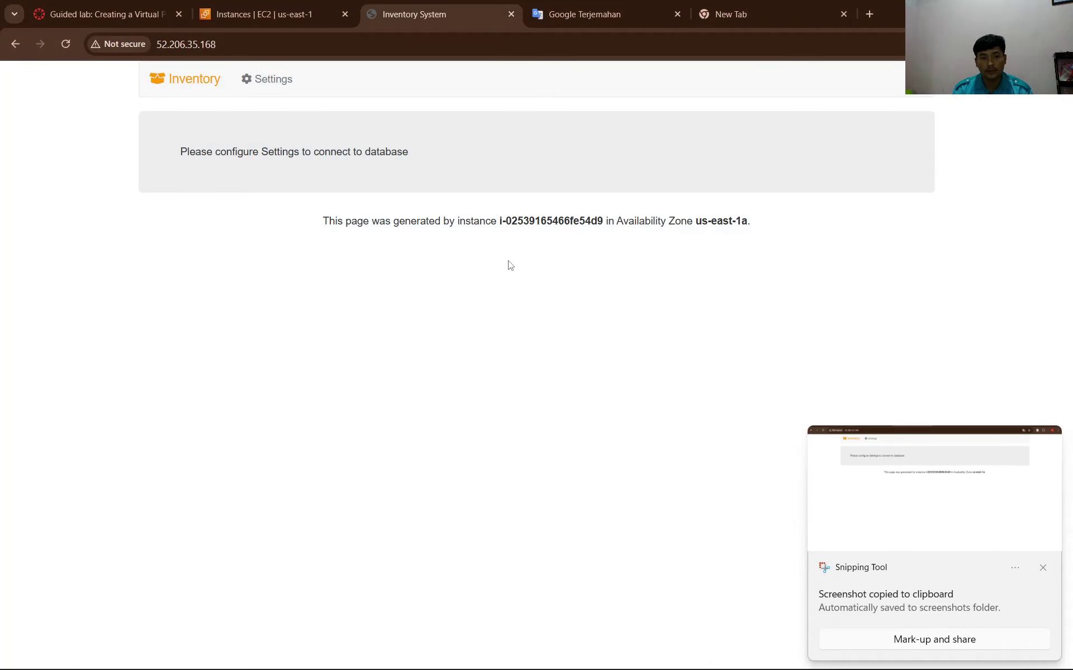
# Switch to the Word document and paste the Inventory page screenshot below the user data screenshot.
pyautogui.hotkey('alt', 'Tab')
pyautogui.press('Tab')
pyautogui.hotkey('ctrl', 'v')
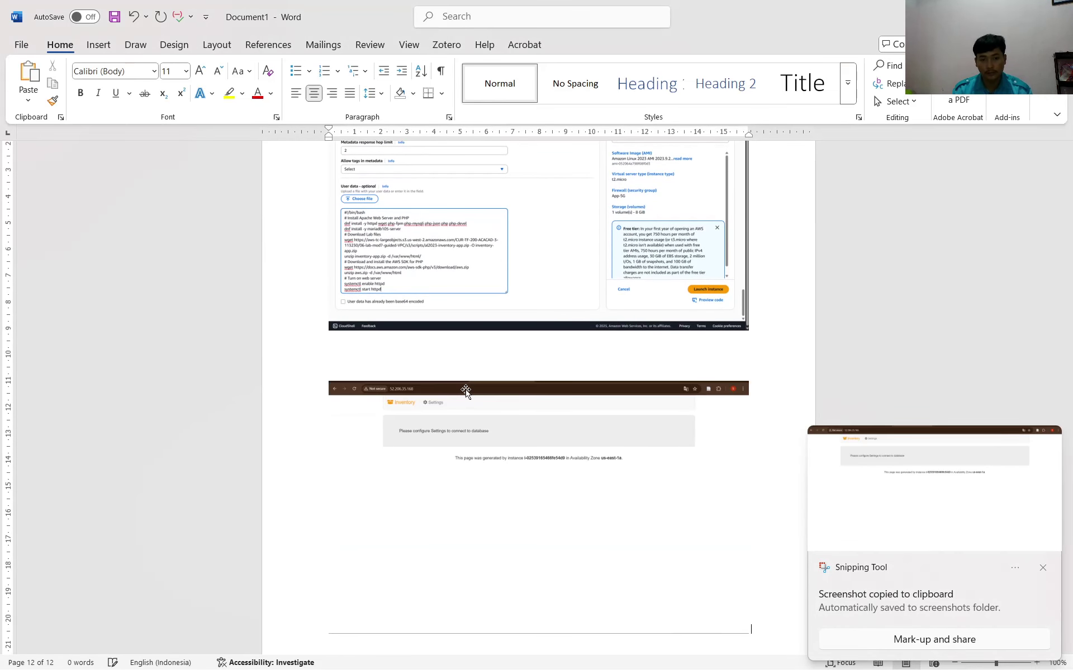
# Return to the browser, reload the EC2 Instances page and reopen the lab instructions.
pyautogui.hotkey('alt', 'Tab')
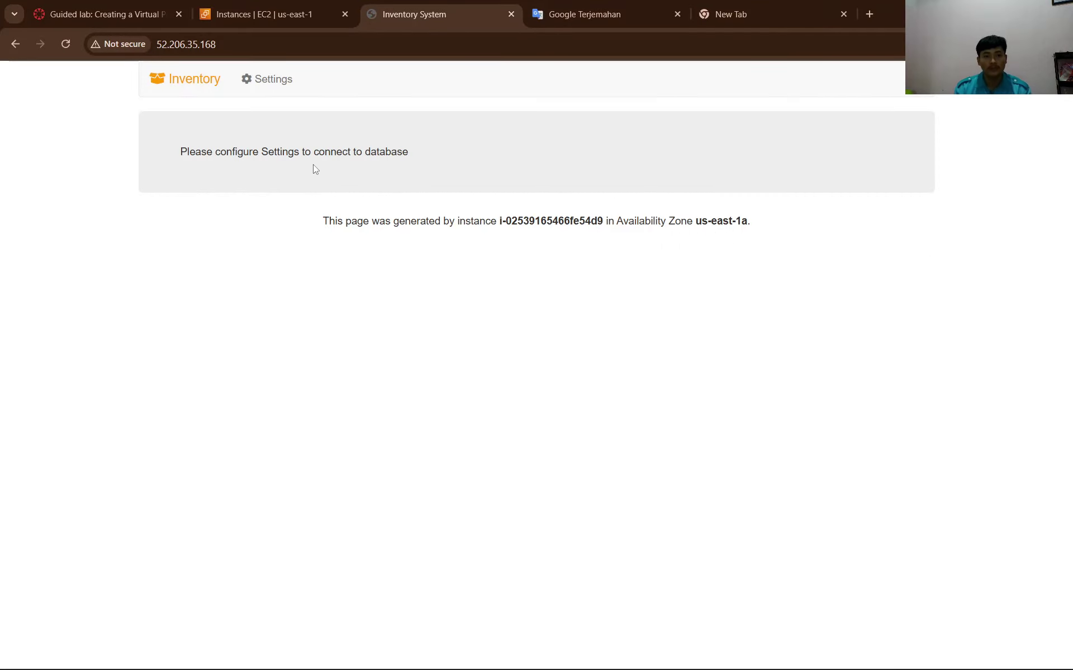
pyautogui.click(248, 7)
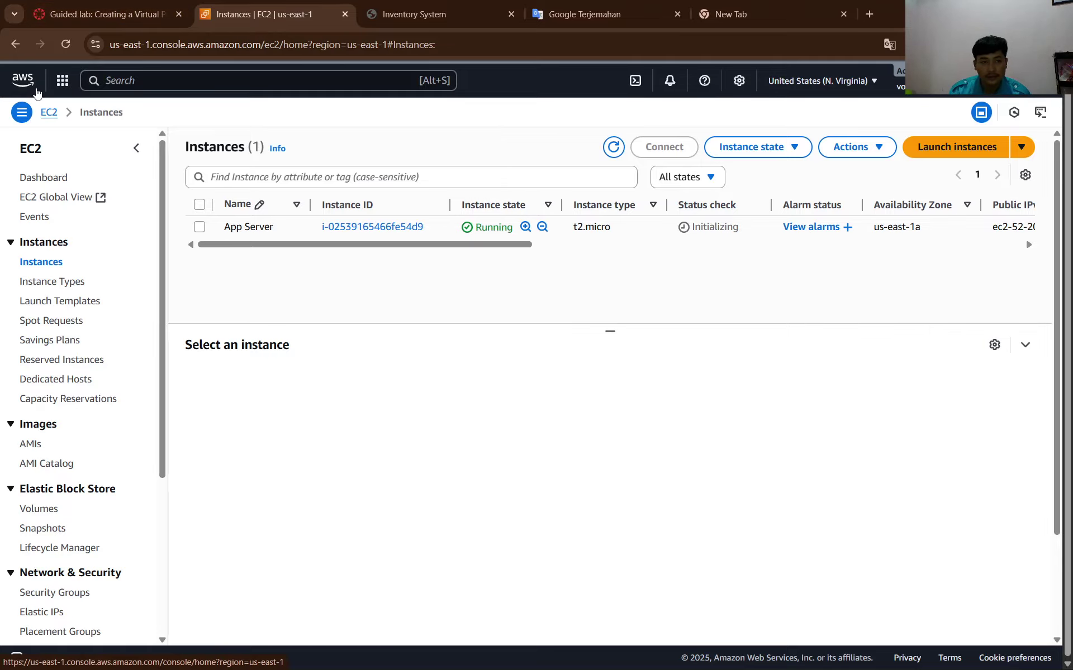
pyautogui.click(65, 44)
pyautogui.click(98, 16)
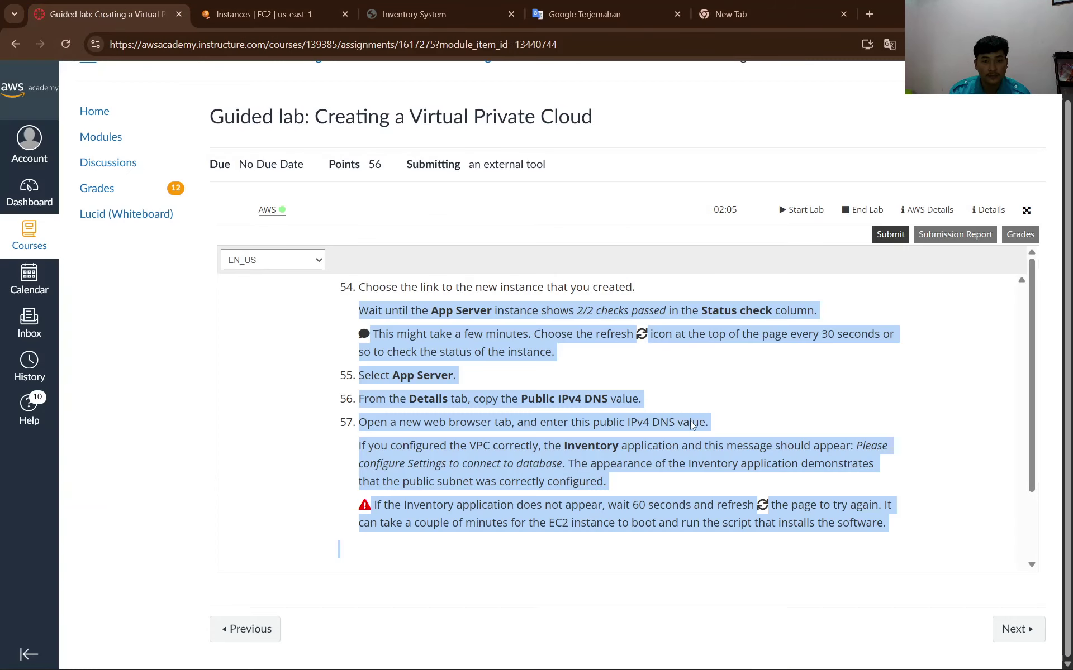
# Review the lab's App Server status check instruction and widen the Status check column in the EC2 Instances list.
pyautogui.scroll(1, 695, 404)
pyautogui.click(695, 404)
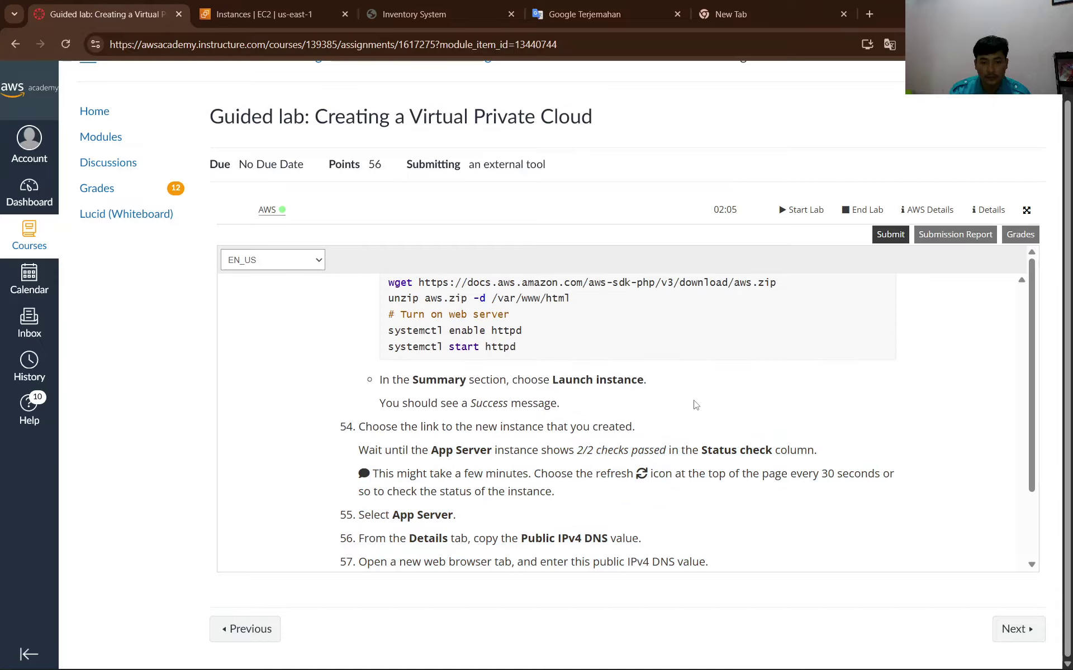
pyautogui.scroll(-3, 695, 404)
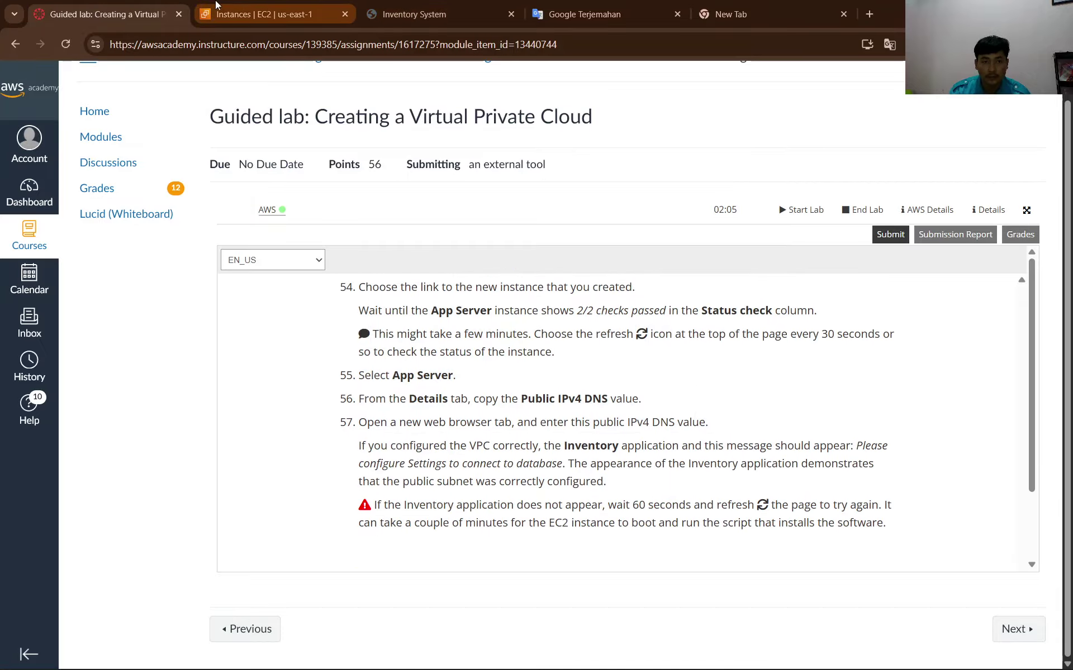
pyautogui.click(340, 14)
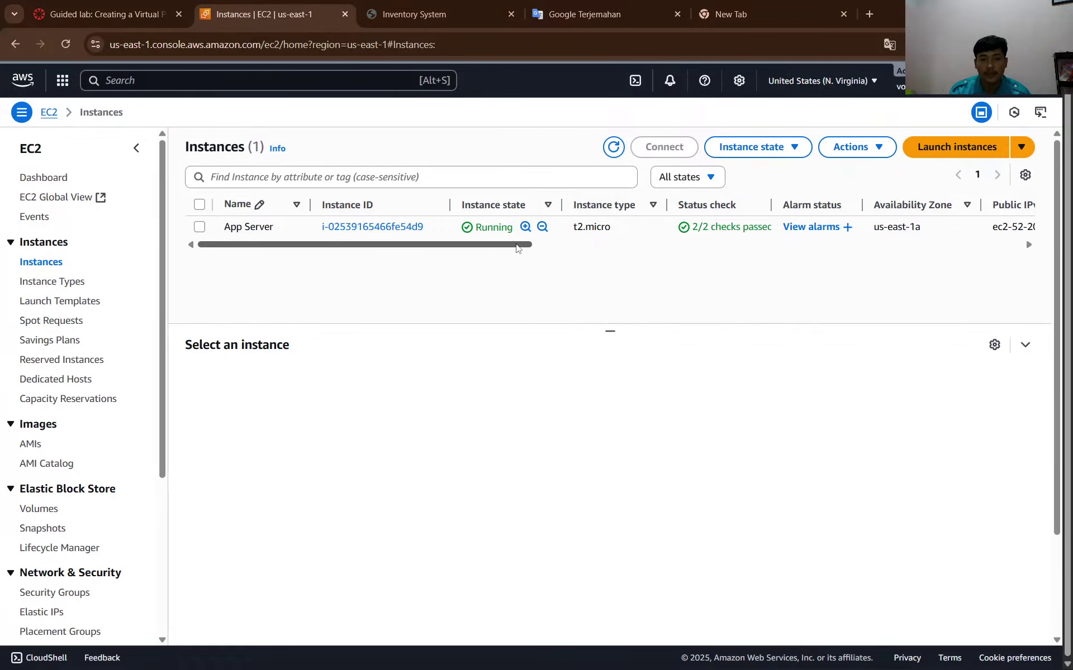
pyautogui.hscroll(10, 814, 297)
pyautogui.hscroll(-4, 910, 297)
pyautogui.hscroll(-4, 661, 289)
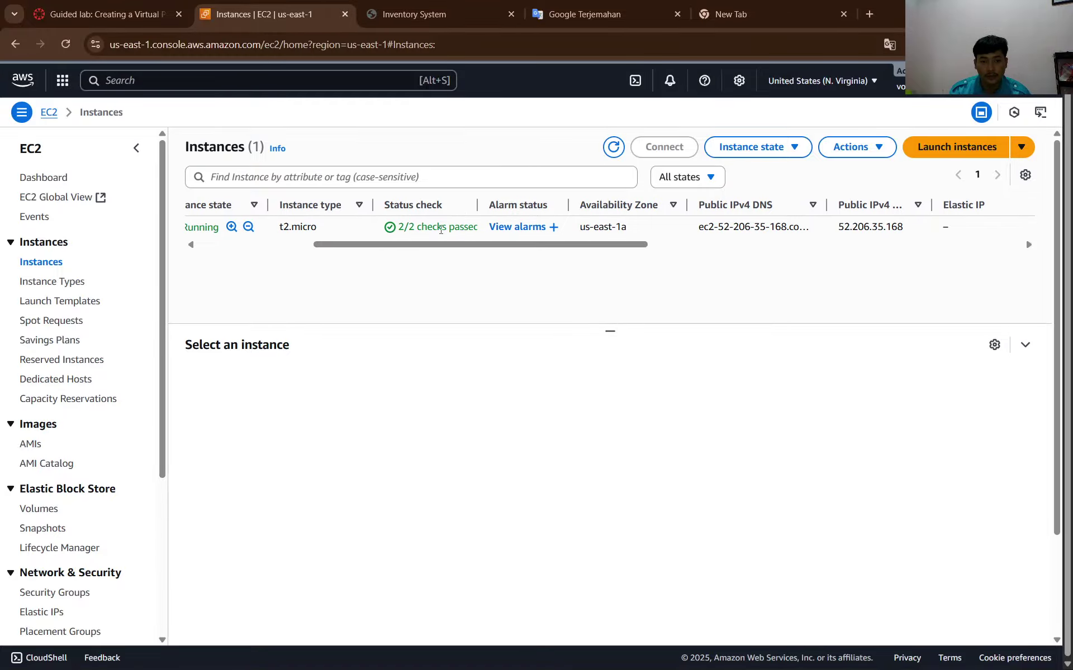
pyautogui.moveTo(479, 213); pyautogui.dragTo(515, 213)
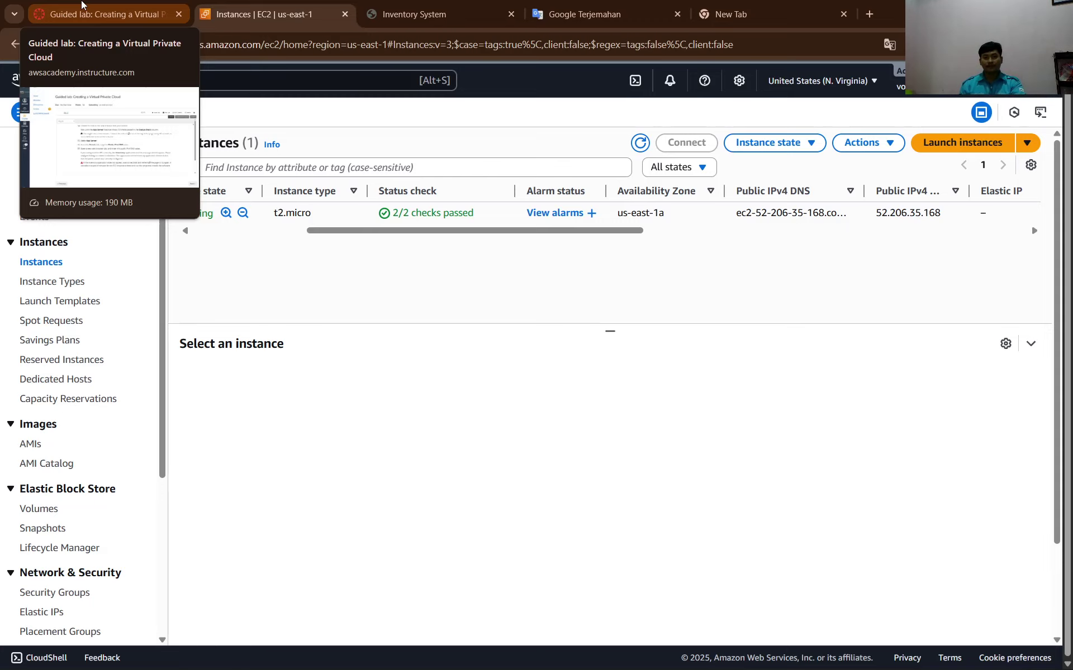
pyautogui.hotkey('alt', 'Tab')
pyautogui.hotkey('alt', 'Tab')
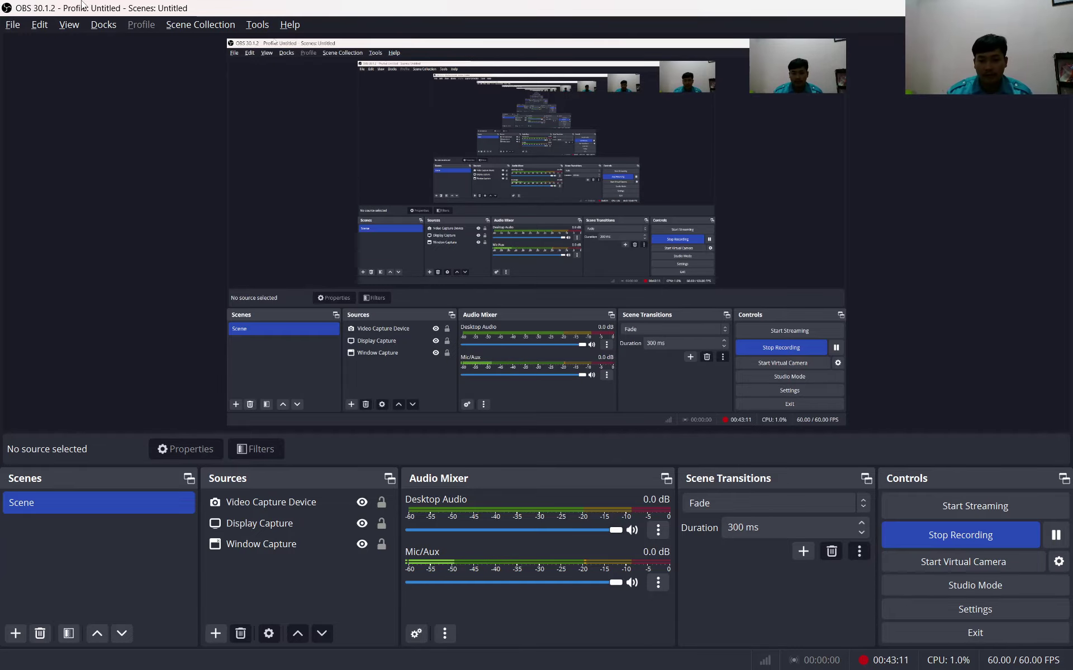
pyautogui.hotkey('alt', 'Tab')
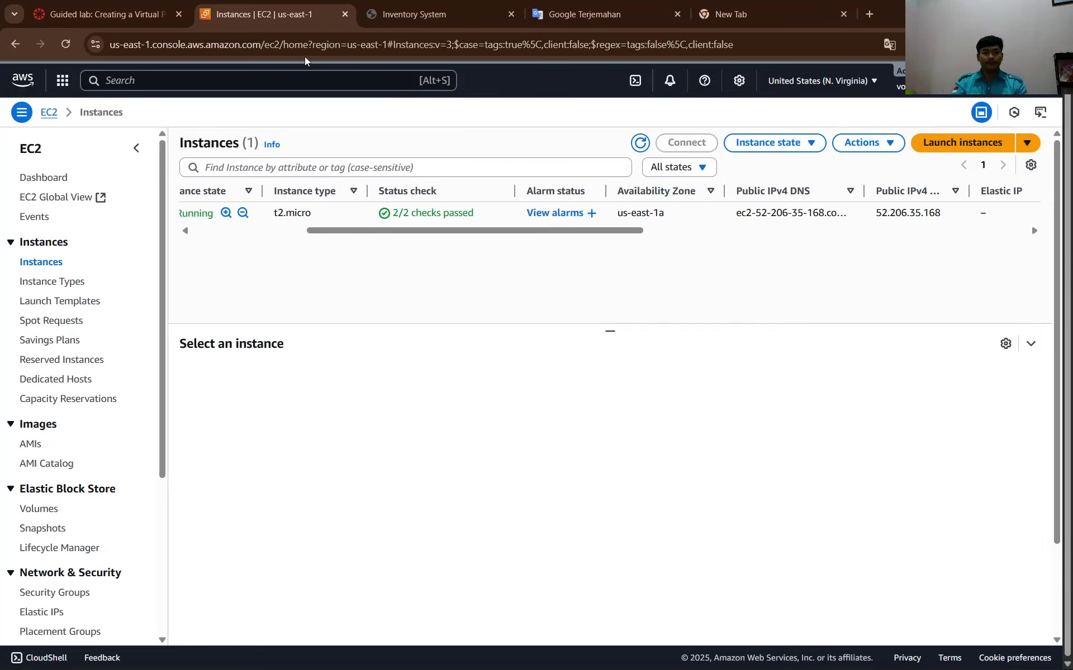
pyautogui.click(139, 14)
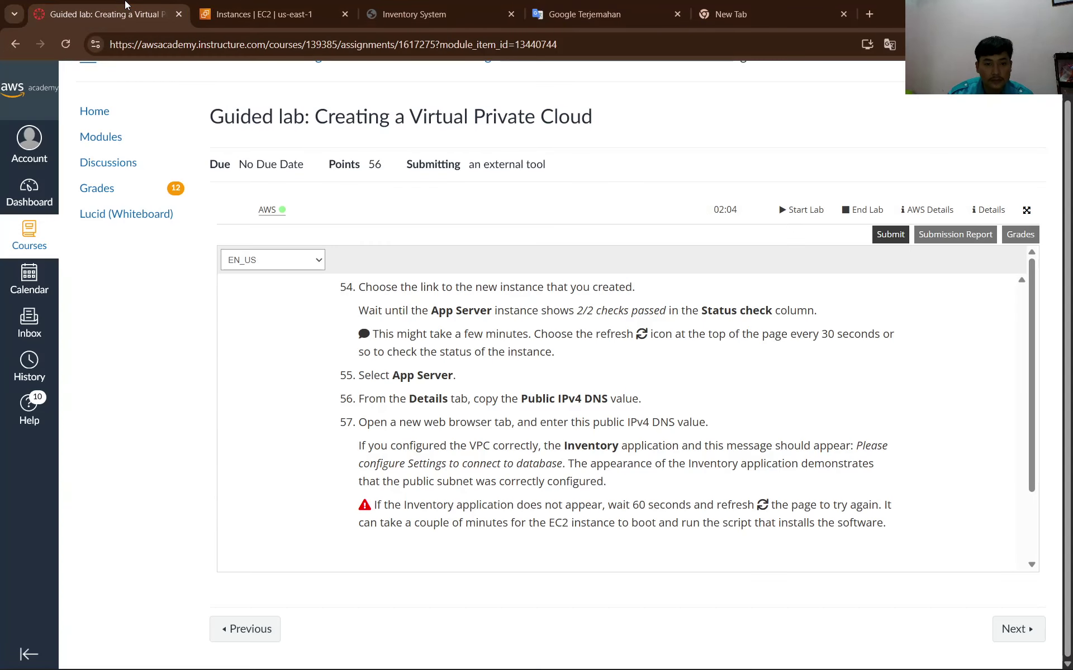
pyautogui.click(293, 12)
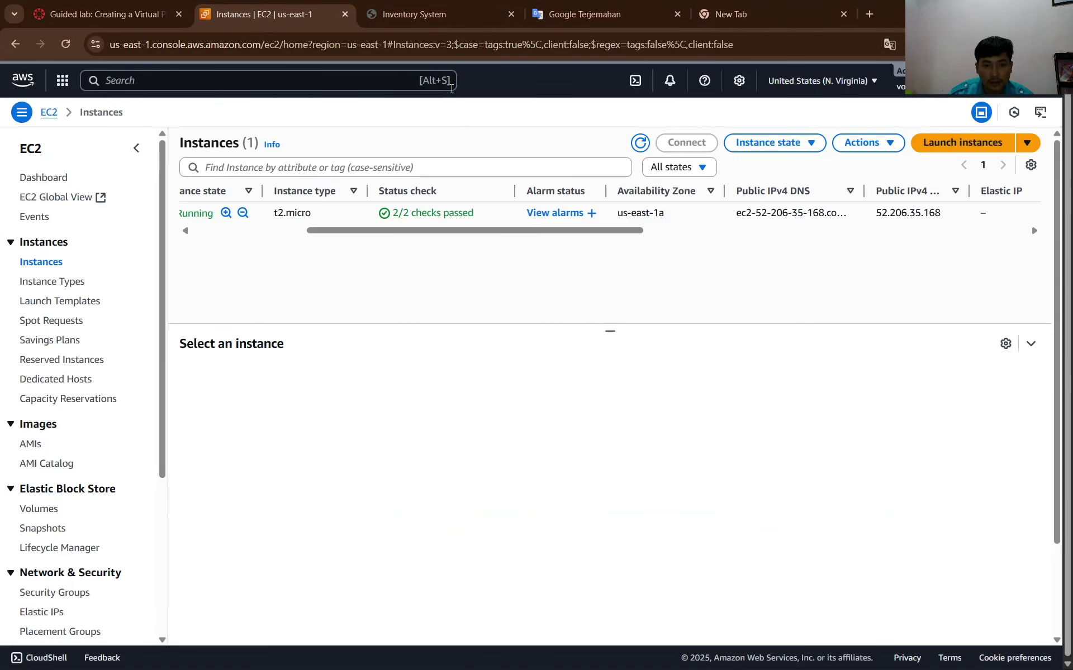
# Read the Submitting your work section of the lab instructions, submit the lab and confirm the submission.
pyautogui.click(106, 14)
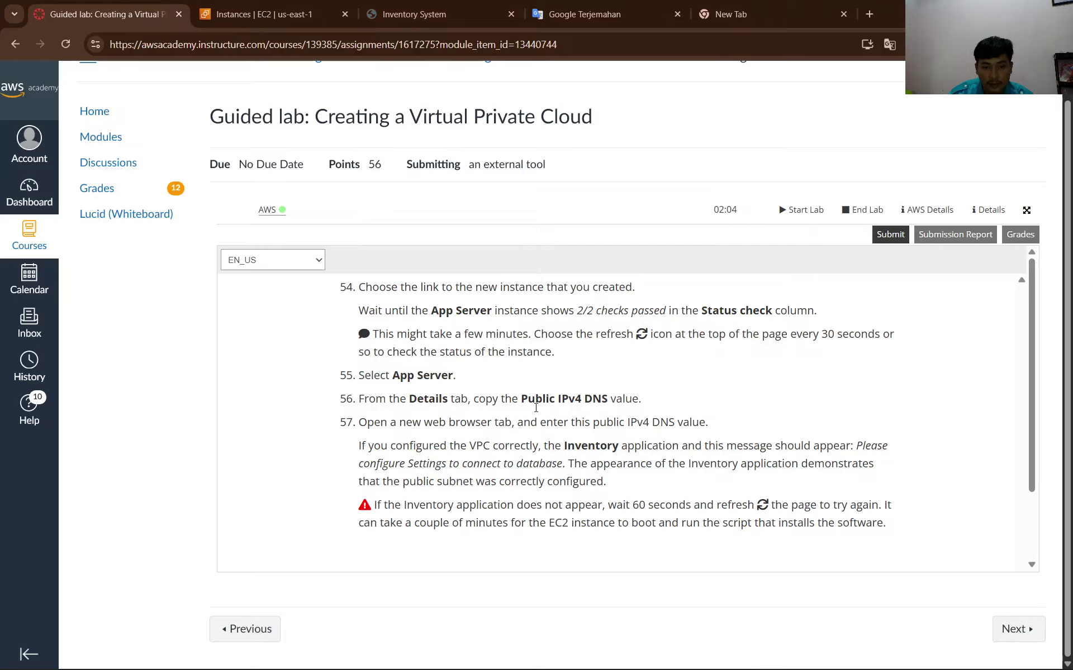
pyautogui.scroll(-5, 598, 444)
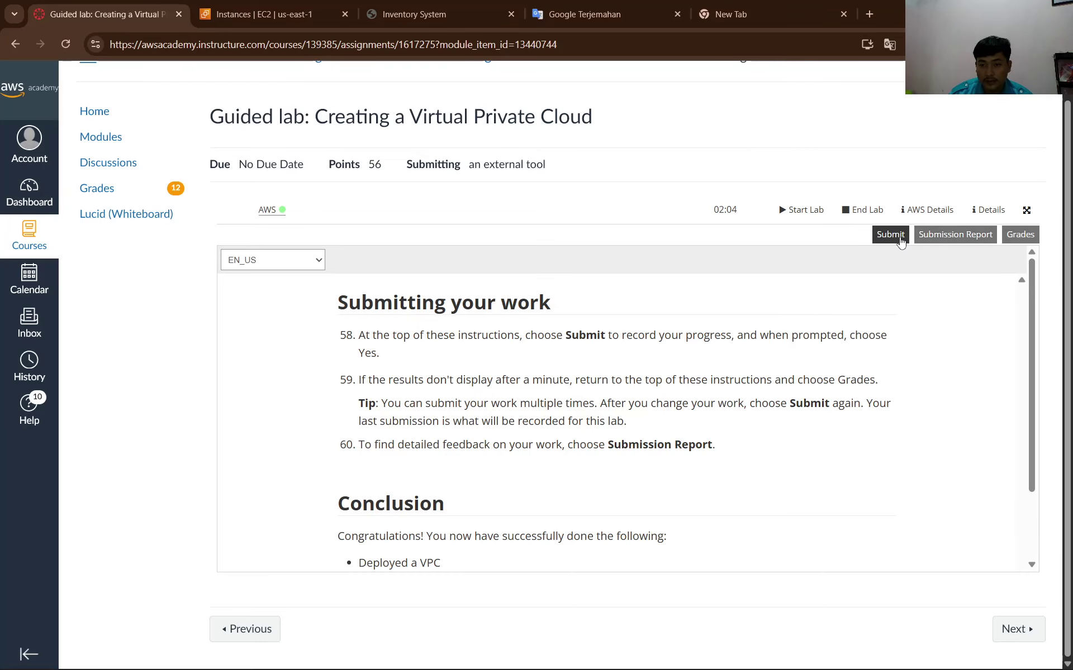
pyautogui.click(891, 235)
pyautogui.click(855, 302)
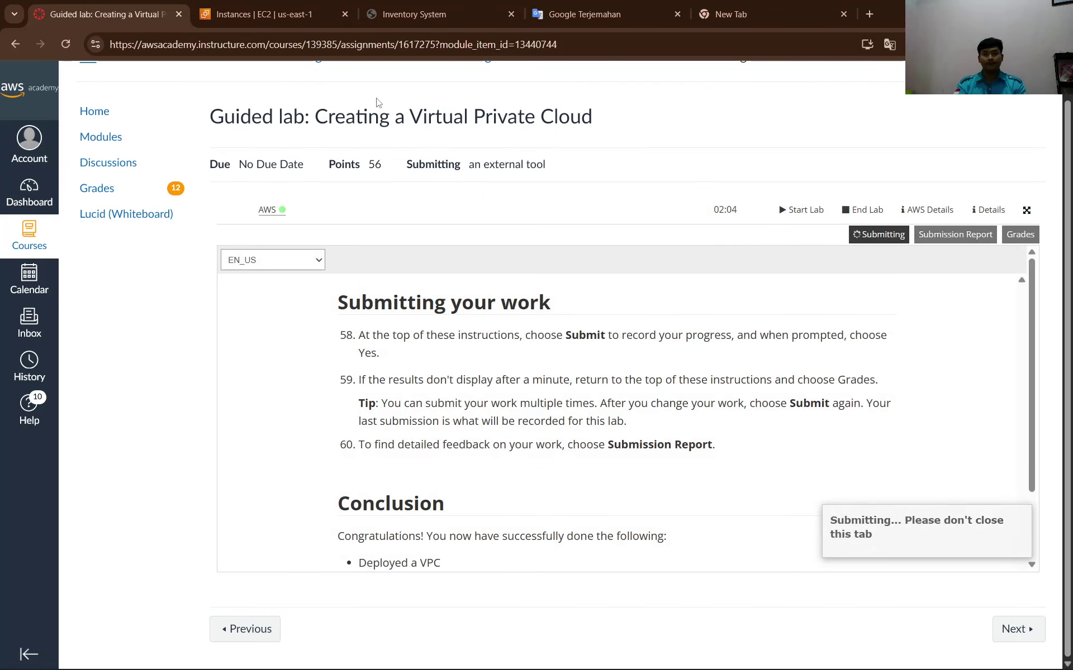
# Switch to the instructor deck PDF in Edge and copy both questions from the "Debrief: VPC lab" slide.
pyautogui.hotkey('alt', 'Tab')
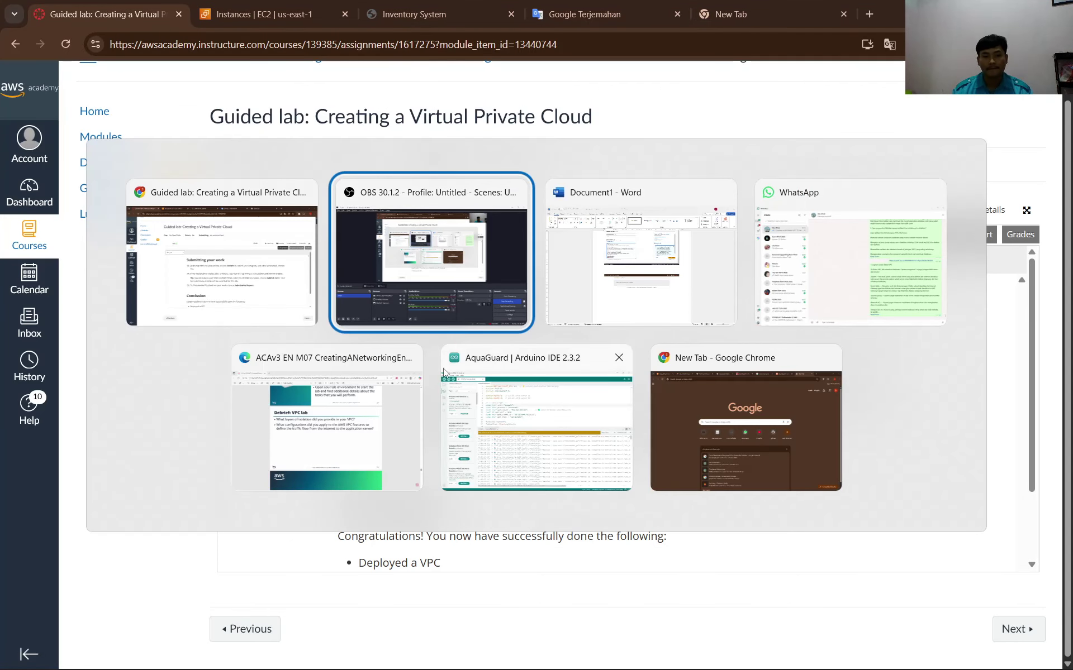
pyautogui.click(295, 417)
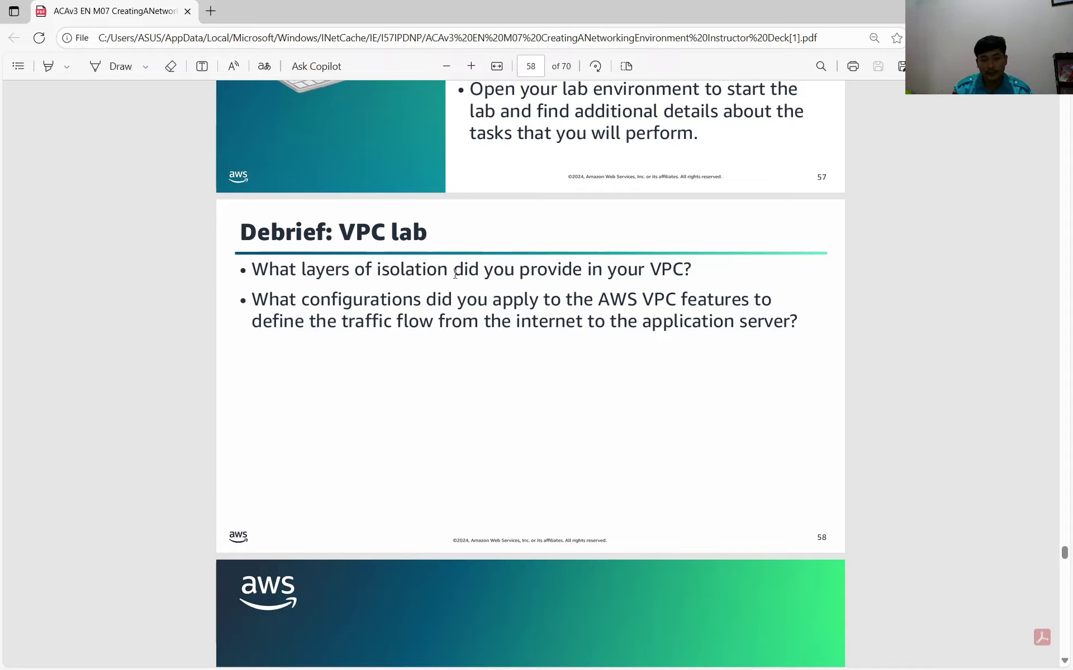
pyautogui.moveTo(253, 270); pyautogui.dragTo(792, 320)
pyautogui.hotkey('ctrl', 'c')
# Switch to Google Translate in Chrome and replace the source text with the copied debrief questions for an Indonesian translation.
pyautogui.hotkey('alt', 'Tab')
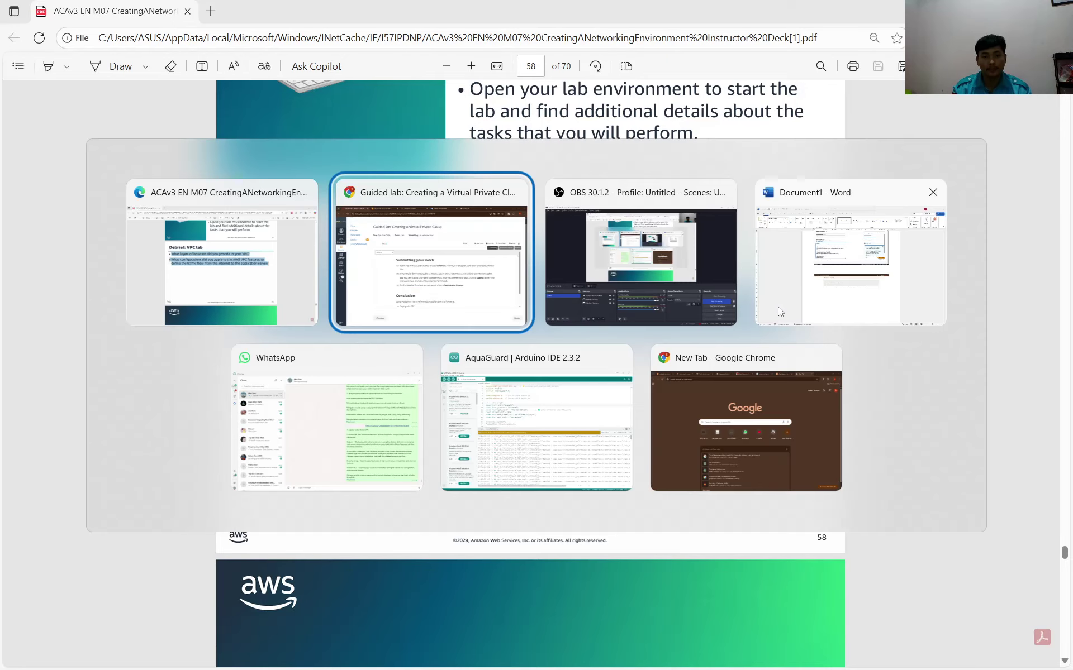
pyautogui.hotkey('ctrl', '4')
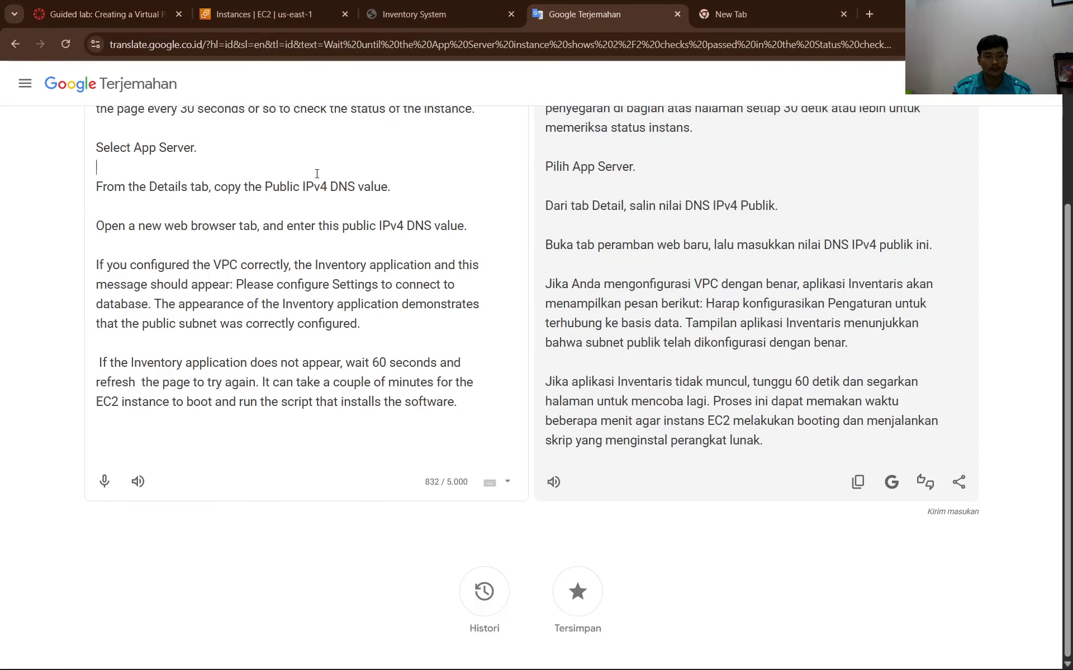
pyautogui.hotkey('ctrl', 'a')
pyautogui.hotkey('ctrl', 'v')
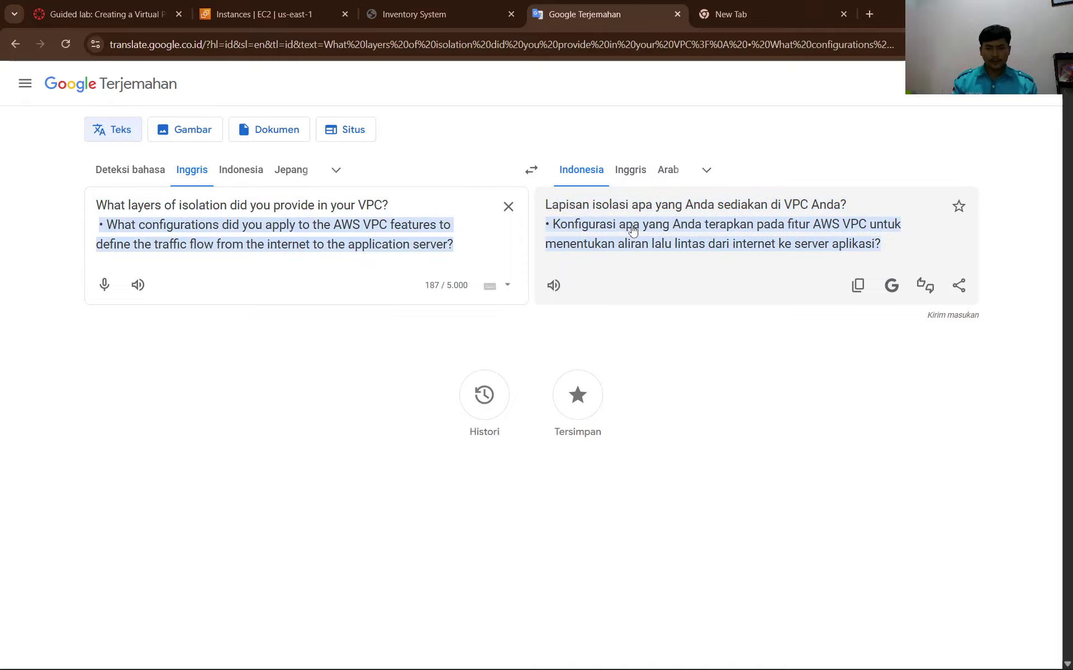
# Return to the lab instructions and examine the Lab VPC architecture diagram with its subnets and internet gateway.
pyautogui.click(106, 14)
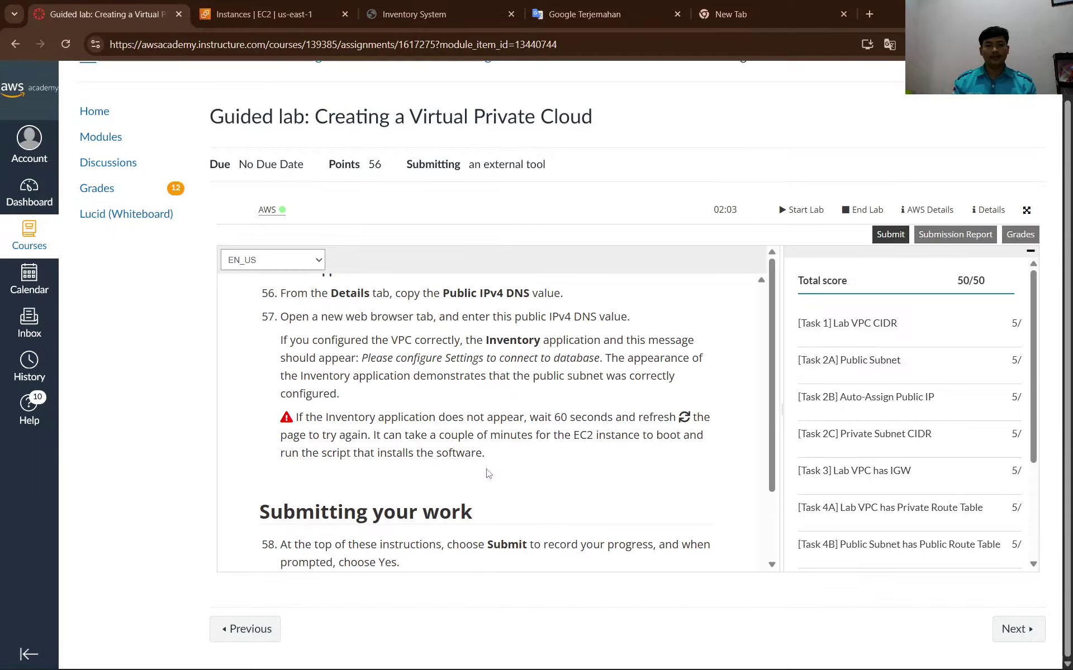
pyautogui.scroll(20, 488, 474)
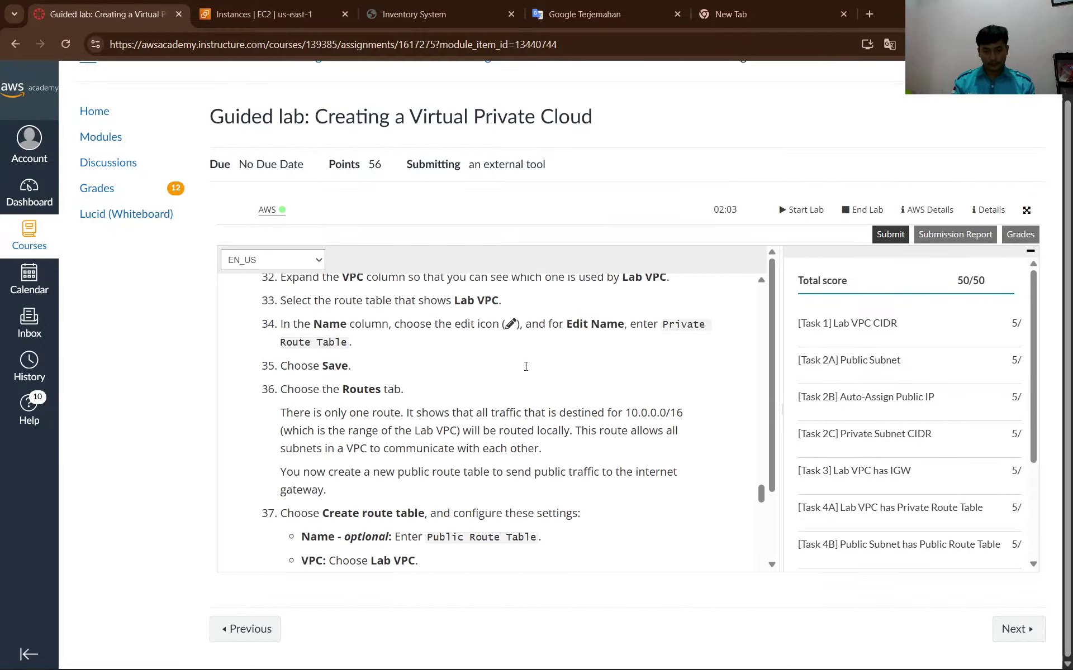
pyautogui.scroll(20, 526, 366)
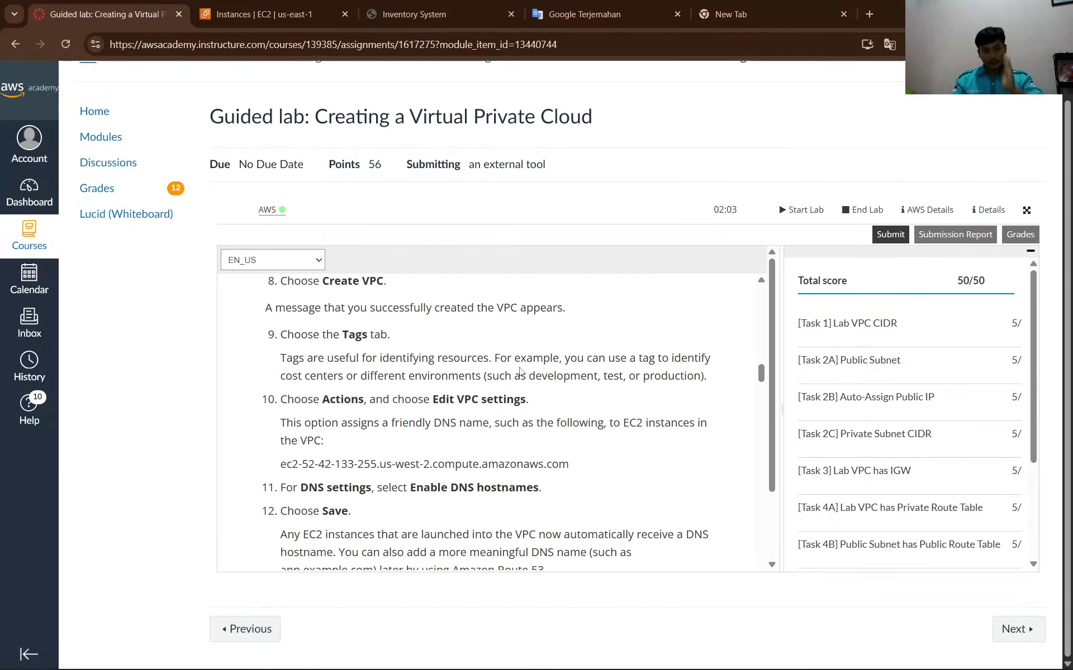
pyautogui.scroll(-5, 519, 371)
pyautogui.scroll(20, 525, 372)
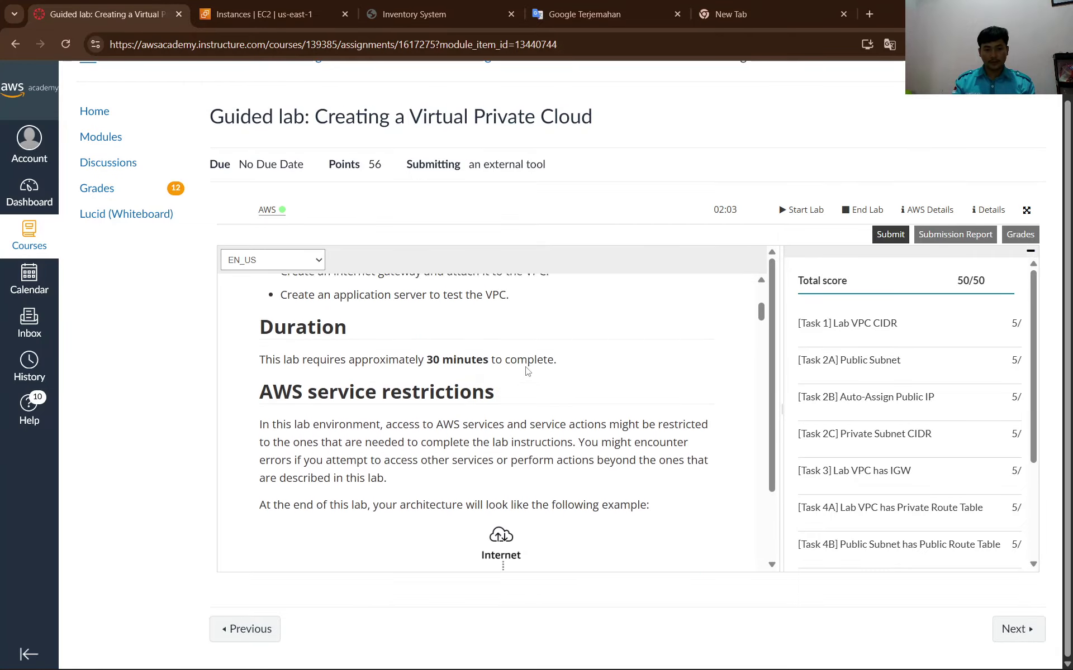
pyautogui.scroll(-3, 528, 371)
pyautogui.scroll(9, 527, 371)
pyautogui.scroll(-8, 528, 367)
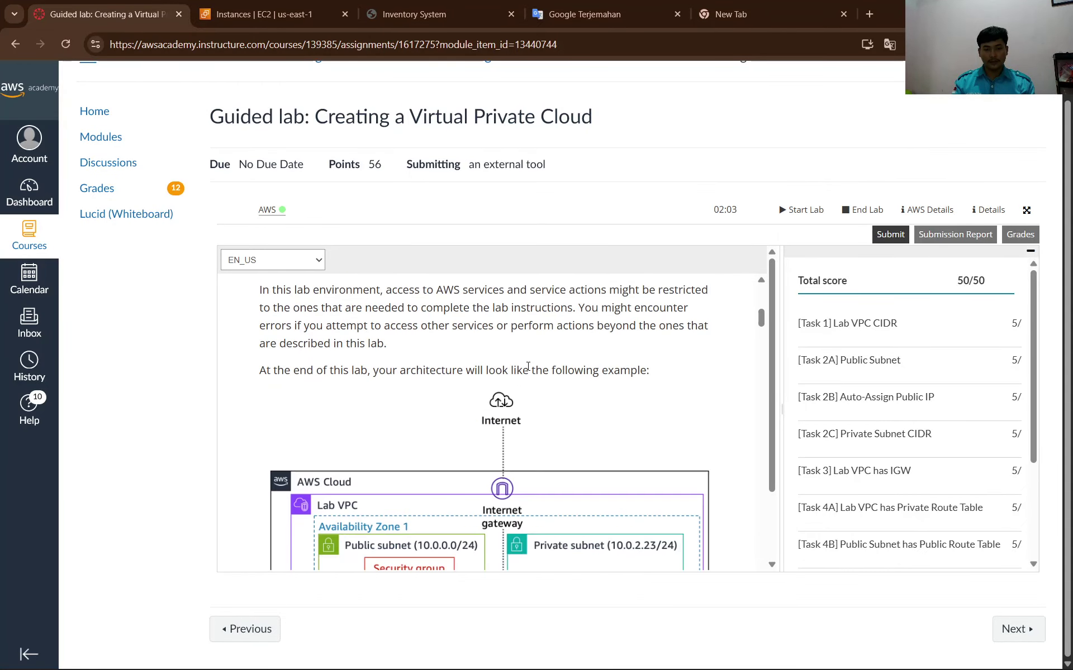
pyautogui.scroll(-5, 527, 366)
pyautogui.scroll(1, 528, 366)
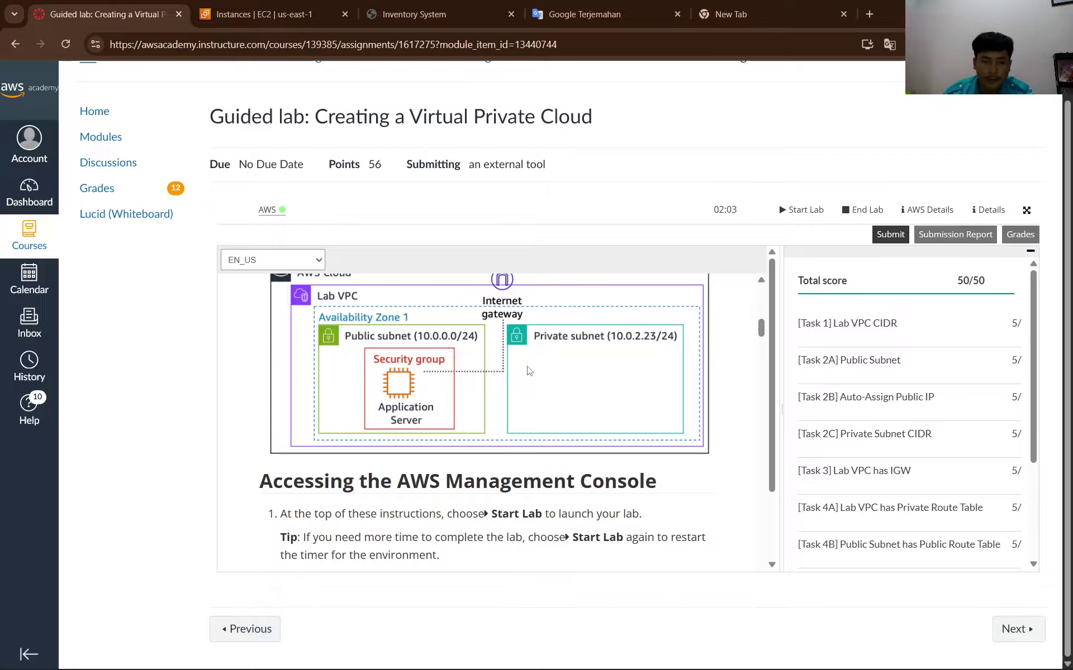
# Review the instructions from Task 1 through Task 2.2 on creating the VPC and its public and private subnets.
pyautogui.scroll(-10, 530, 370)
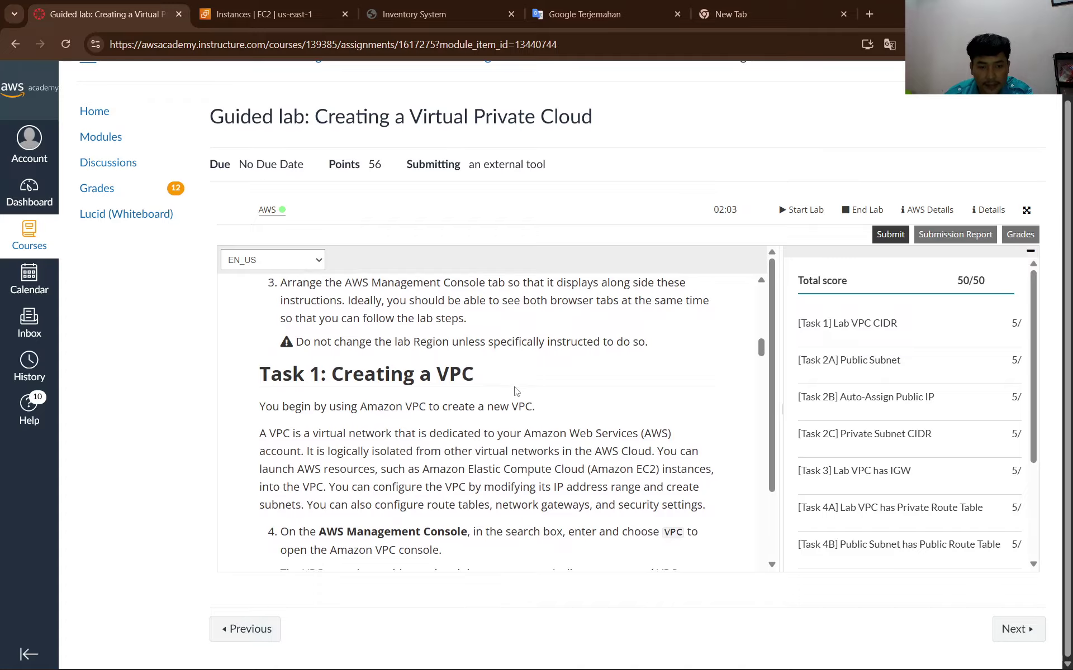
pyautogui.scroll(-15, 515, 392)
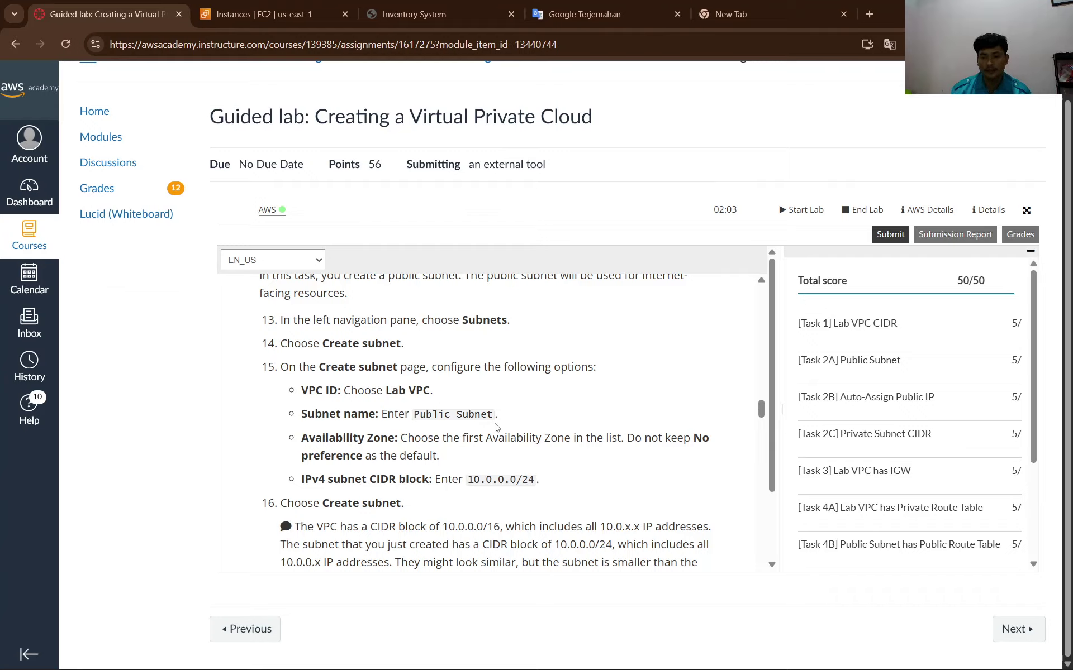
pyautogui.click(405, 12)
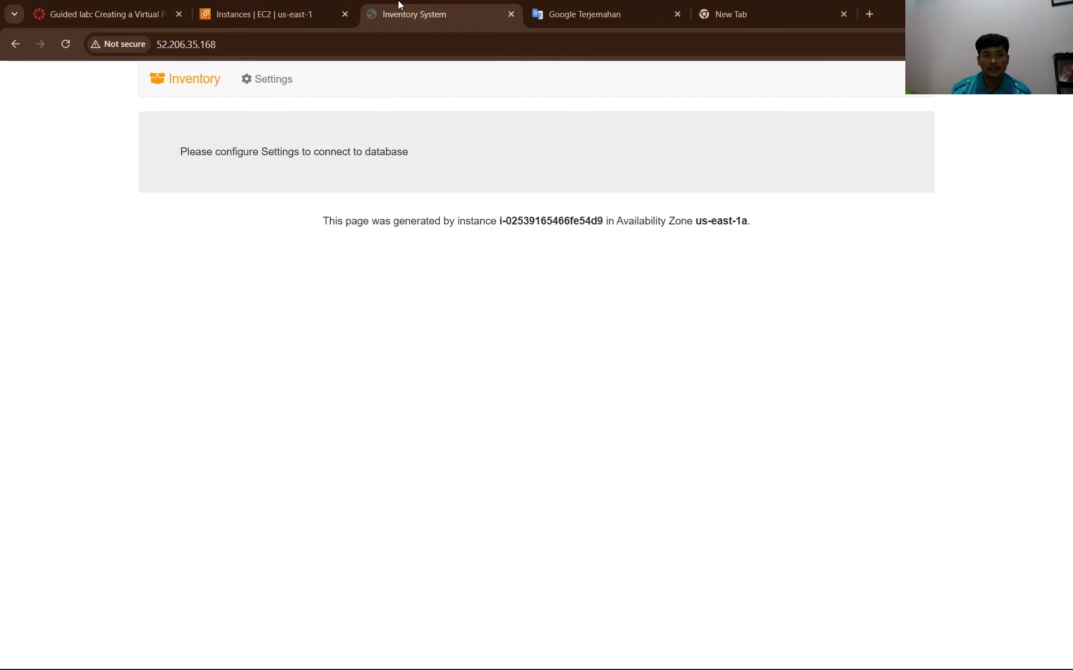
pyautogui.click(118, 11)
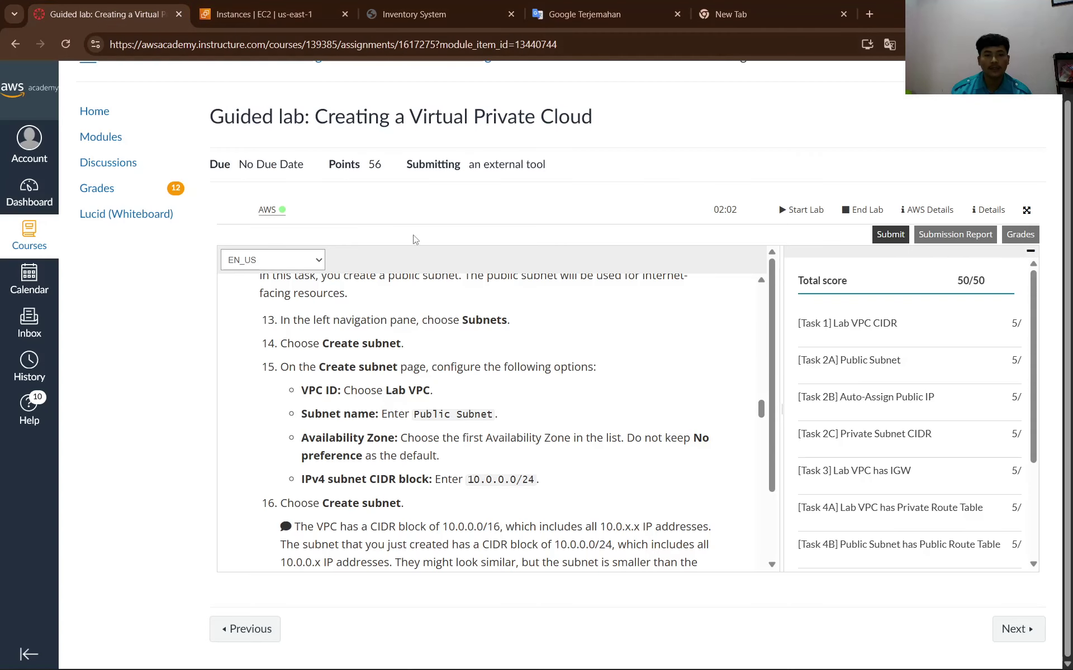
pyautogui.scroll(-2, 423, 374)
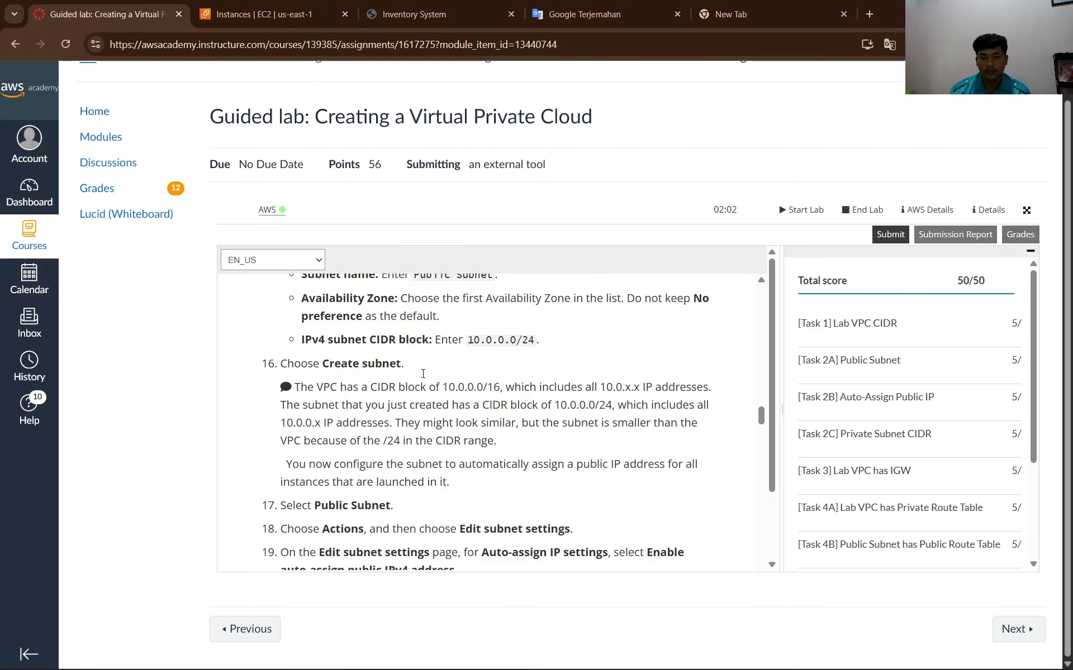
pyautogui.scroll(-4, 423, 373)
pyautogui.scroll(-1, 421, 374)
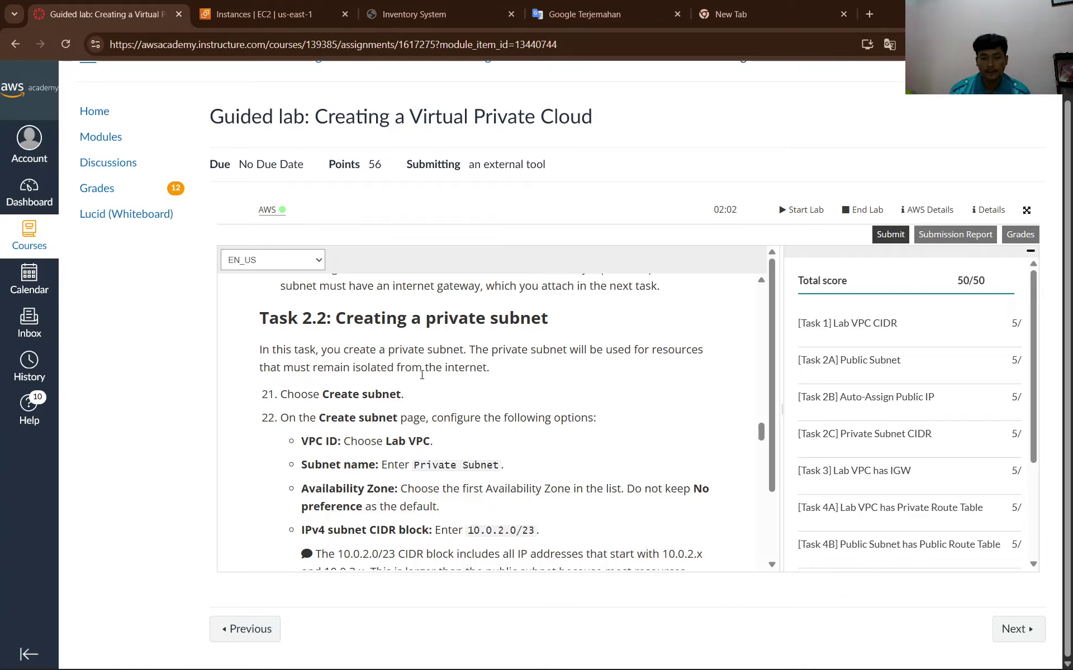
pyautogui.moveTo(332, 319); pyautogui.dragTo(573, 328)
pyautogui.click(521, 350)
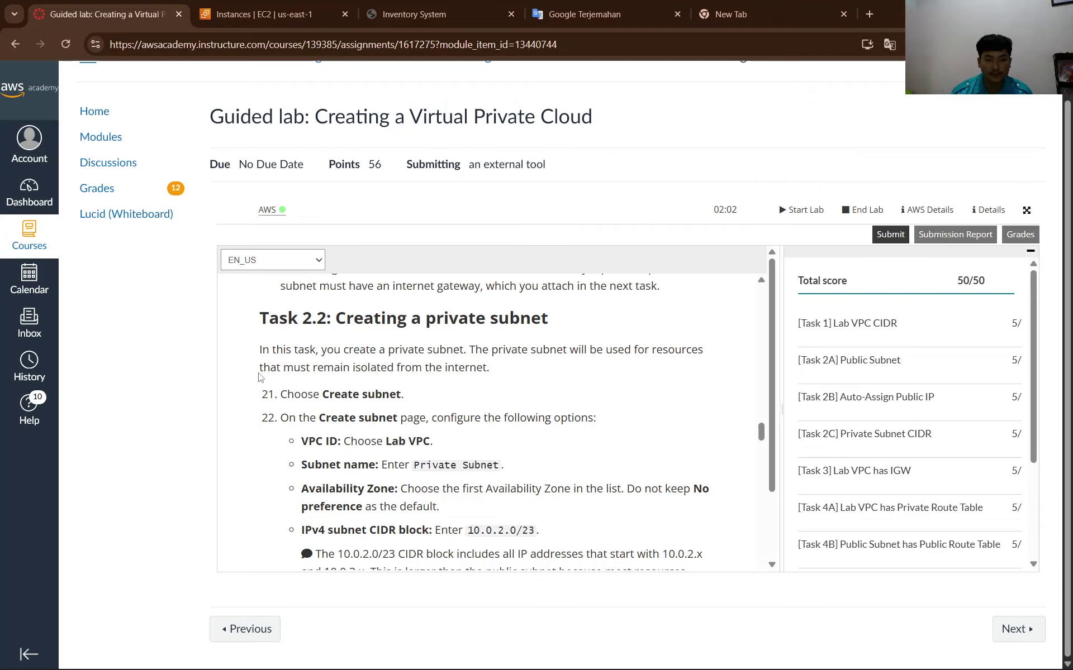
# Examine the subnet isolation notes and Task 3 internet gateway explanation, and reopen the translated debrief questions.
pyautogui.scroll(-5, 376, 356)
pyautogui.scroll(-3, 324, 358)
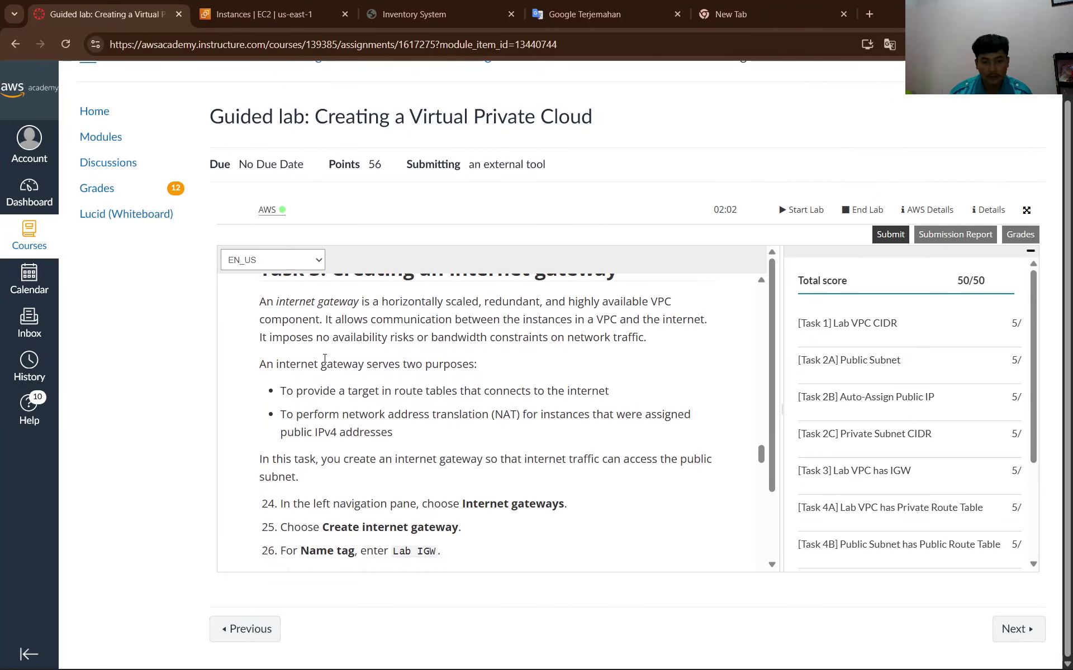
pyautogui.scroll(1, 324, 358)
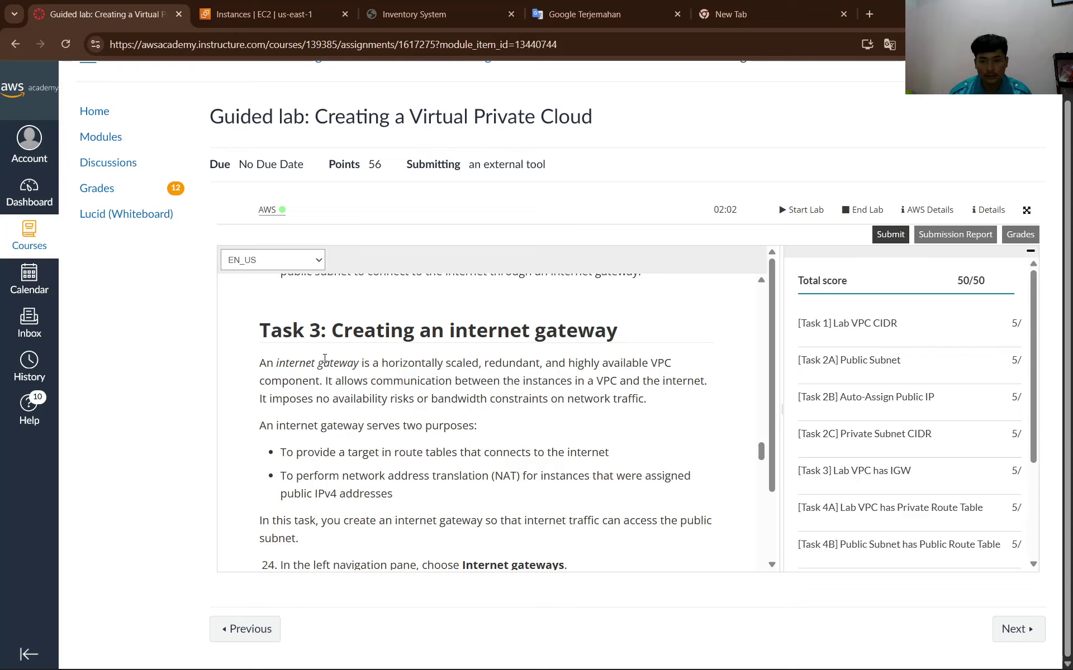
pyautogui.scroll(4, 324, 358)
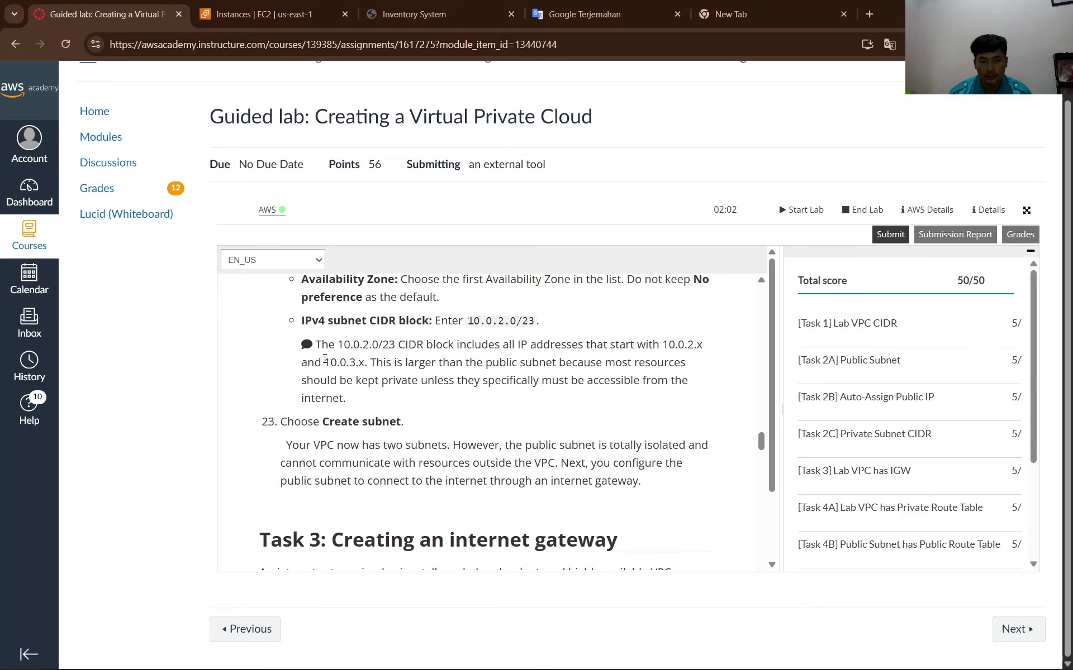
pyautogui.scroll(-3, 328, 346)
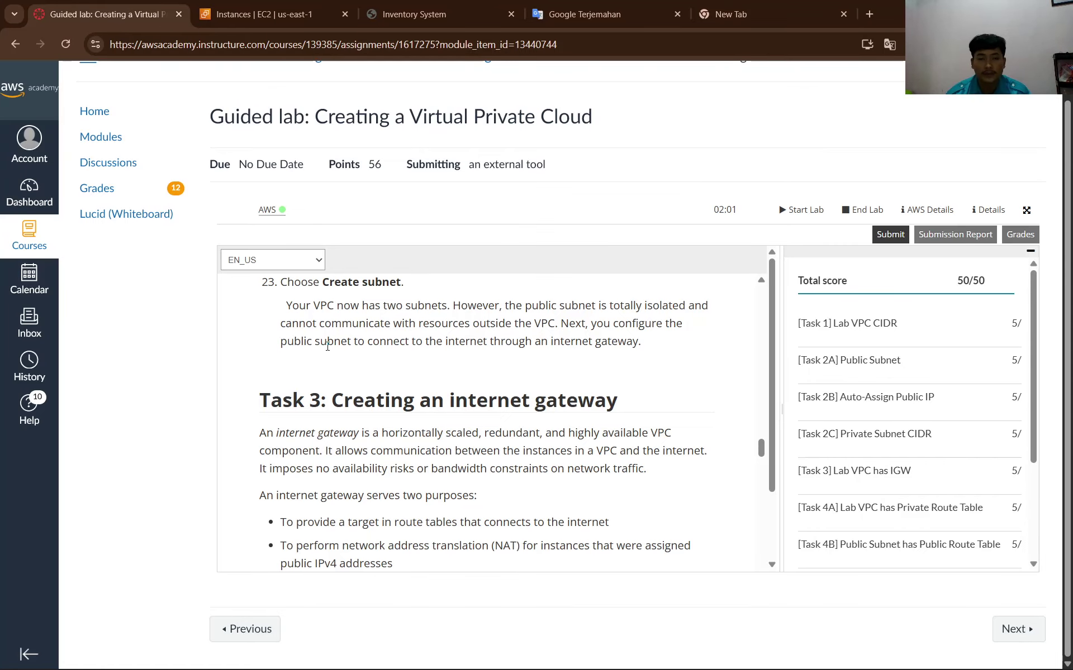
pyautogui.click(576, 11)
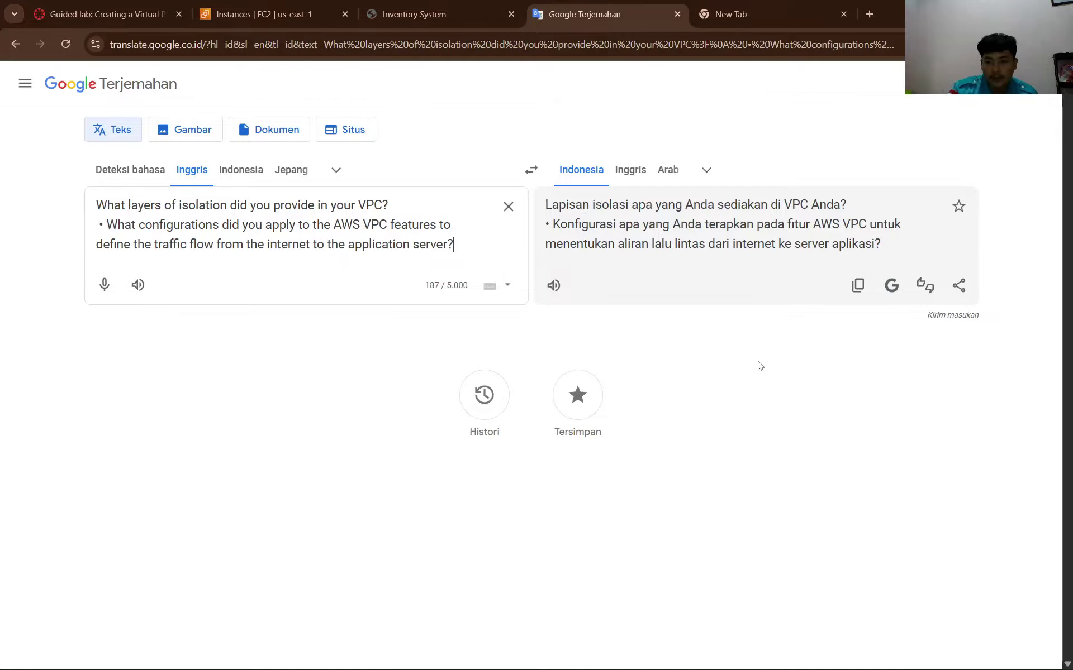
# Check the EC2 instances list, and return to the lab instructions to read the Task 3 explanation of the internet gateway's two purposes.
pyautogui.click(264, 8)
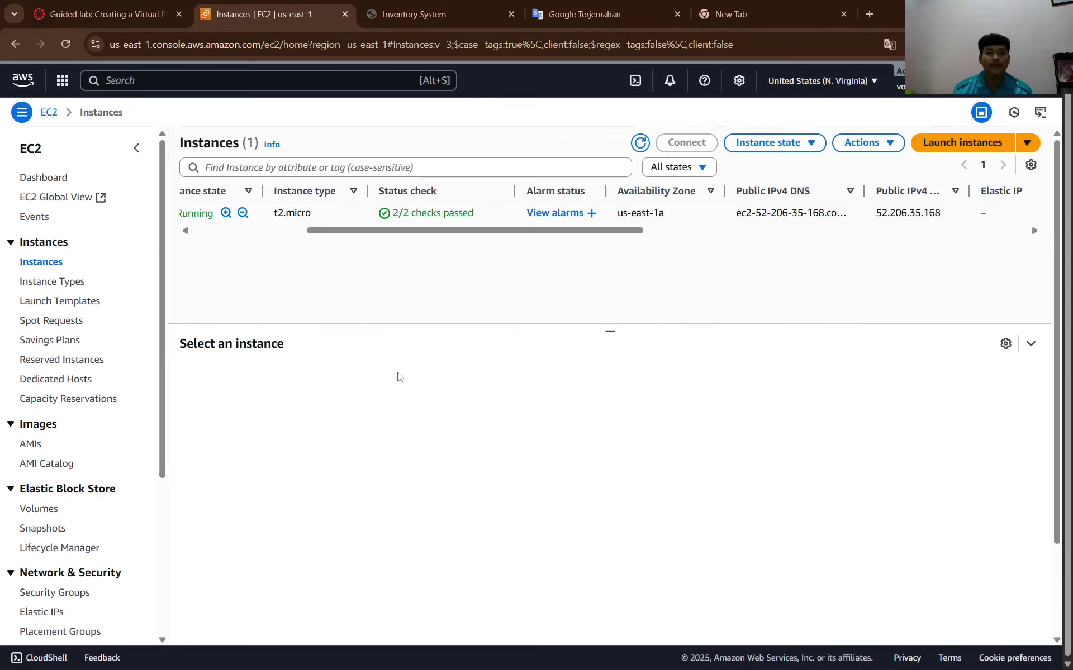
pyautogui.click(106, 14)
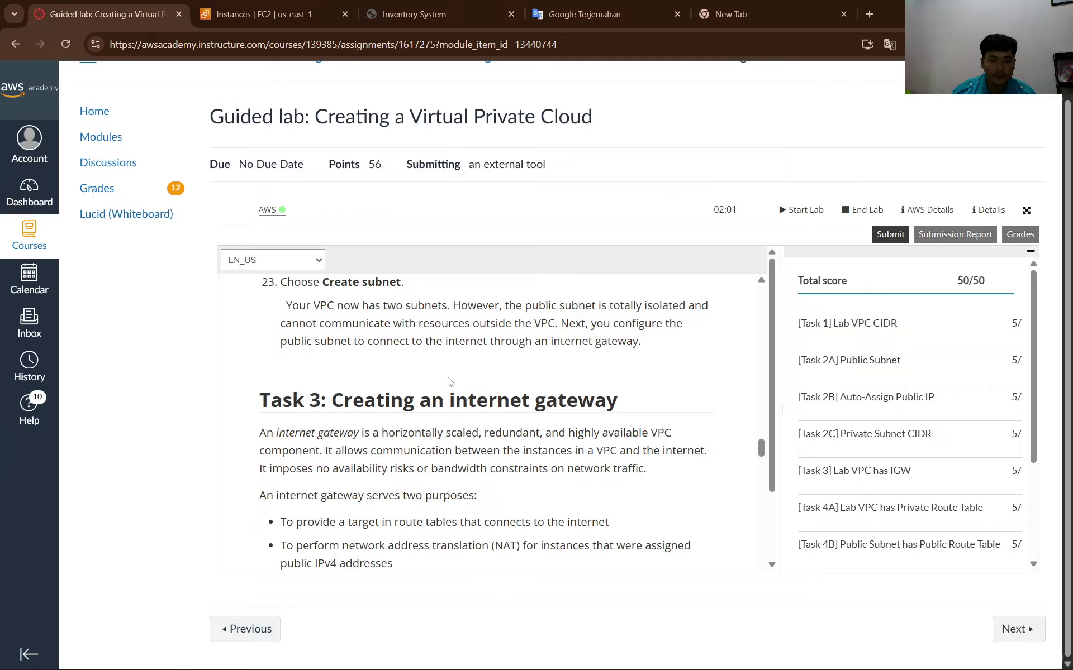
pyautogui.scroll(-2, 553, 393)
pyautogui.scroll(-1, 553, 393)
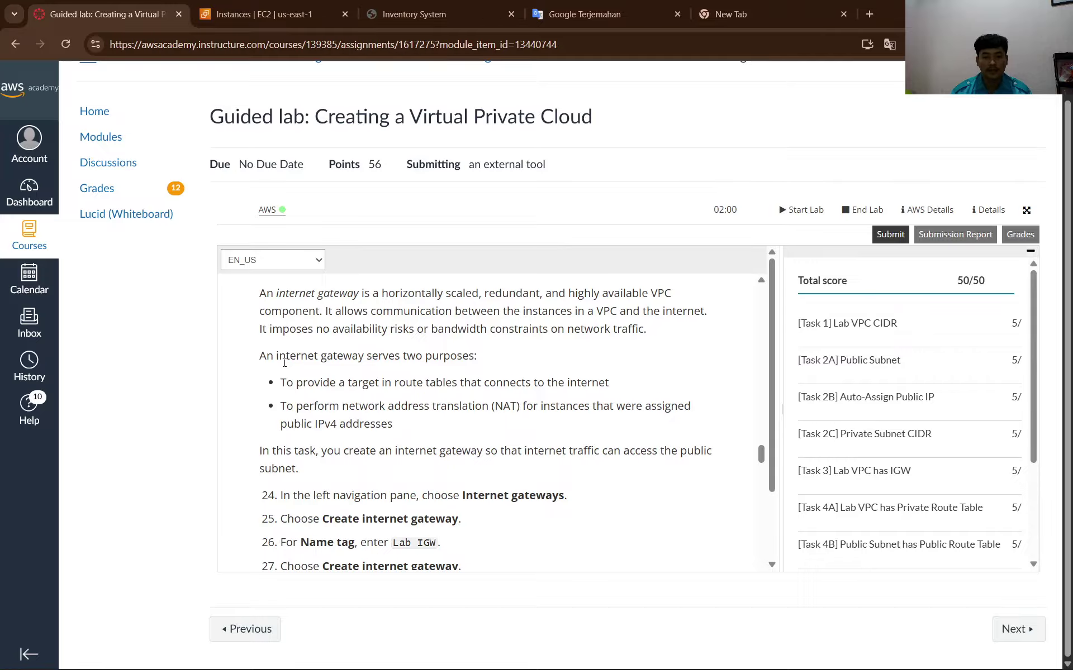
# View the Inventory System web page and its address to review how the application server is reached from the internet.
pyautogui.click(361, 7)
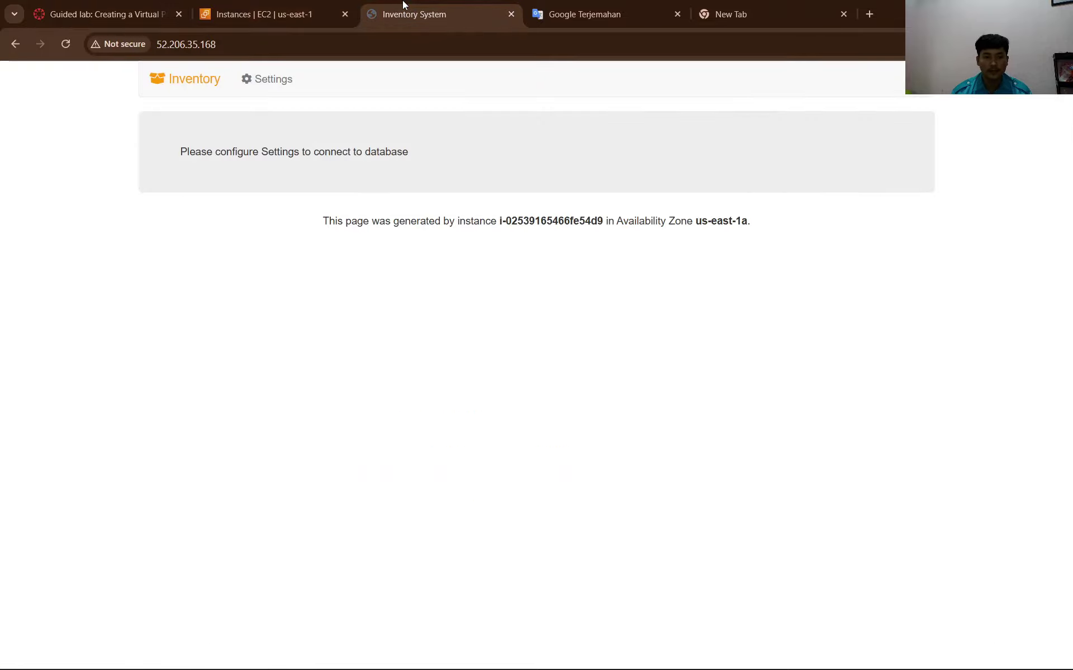
pyautogui.click(316, 44)
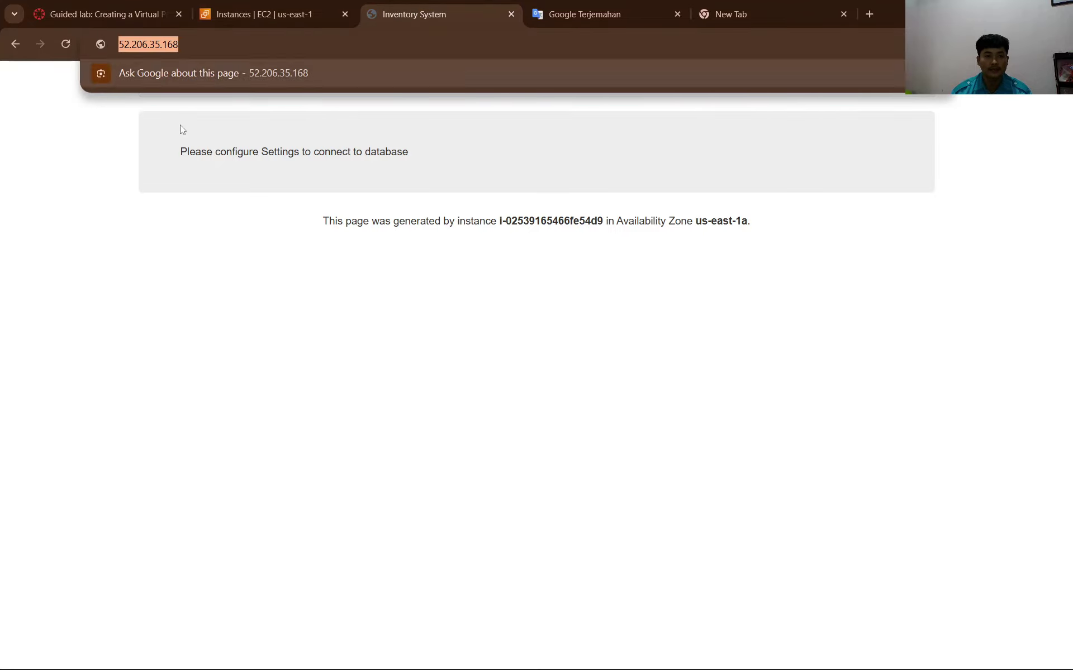
pyautogui.click(130, 216)
# Return to the guided lab and review the total score and per-task grades, widening the results pane to show the full scores.
pyautogui.click(114, 8)
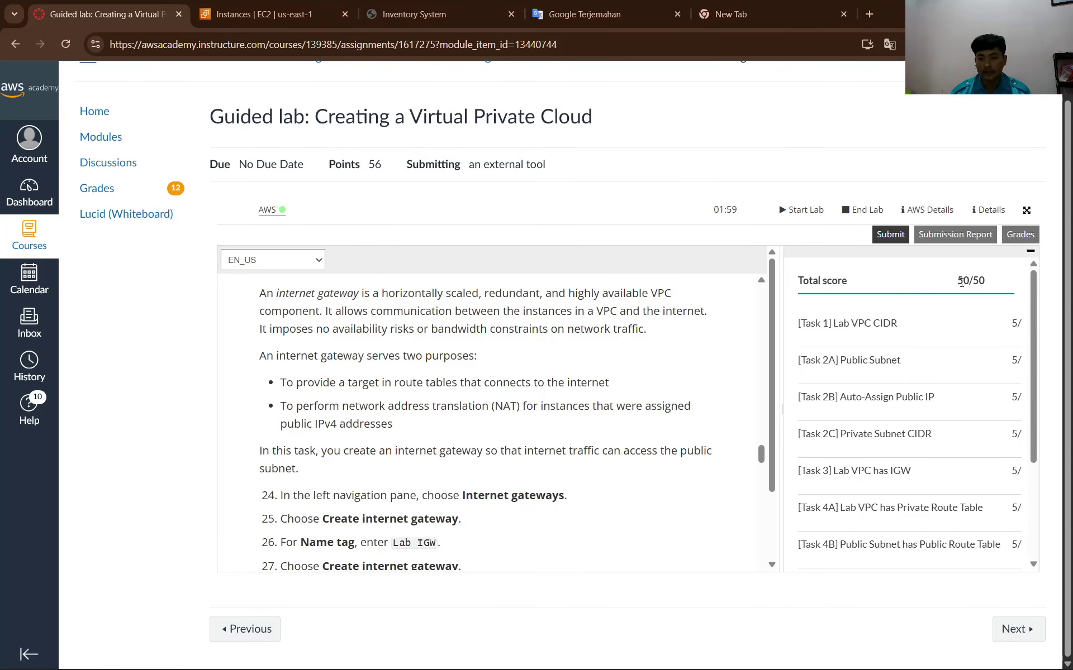
pyautogui.moveTo(957, 286); pyautogui.dragTo(996, 285)
pyautogui.scroll(-5, 924, 359)
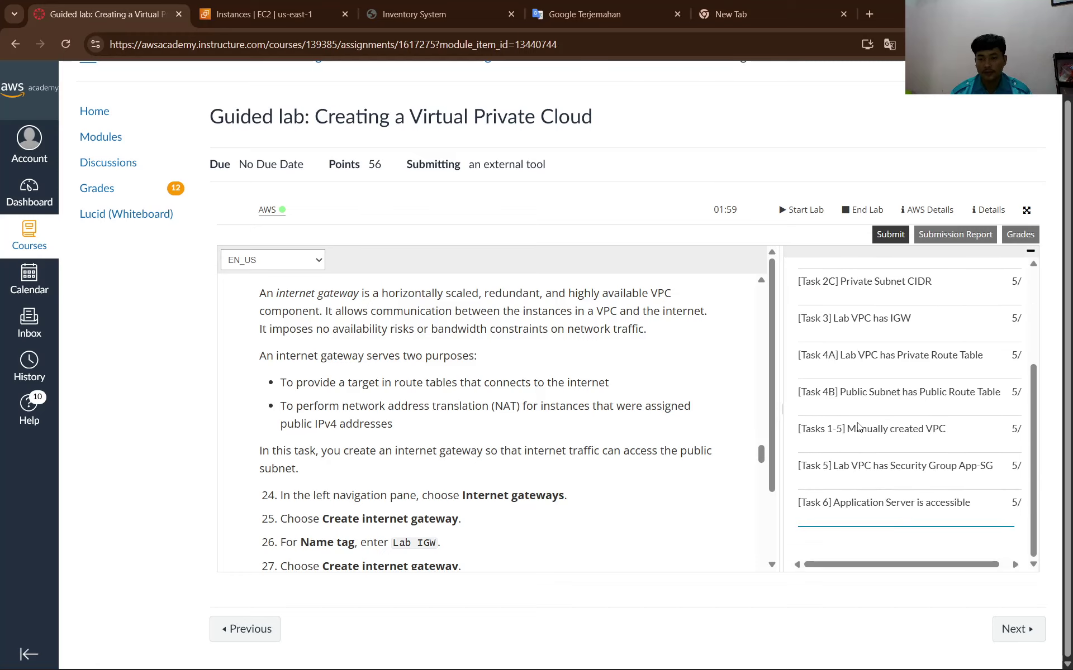
pyautogui.scroll(5, 905, 391)
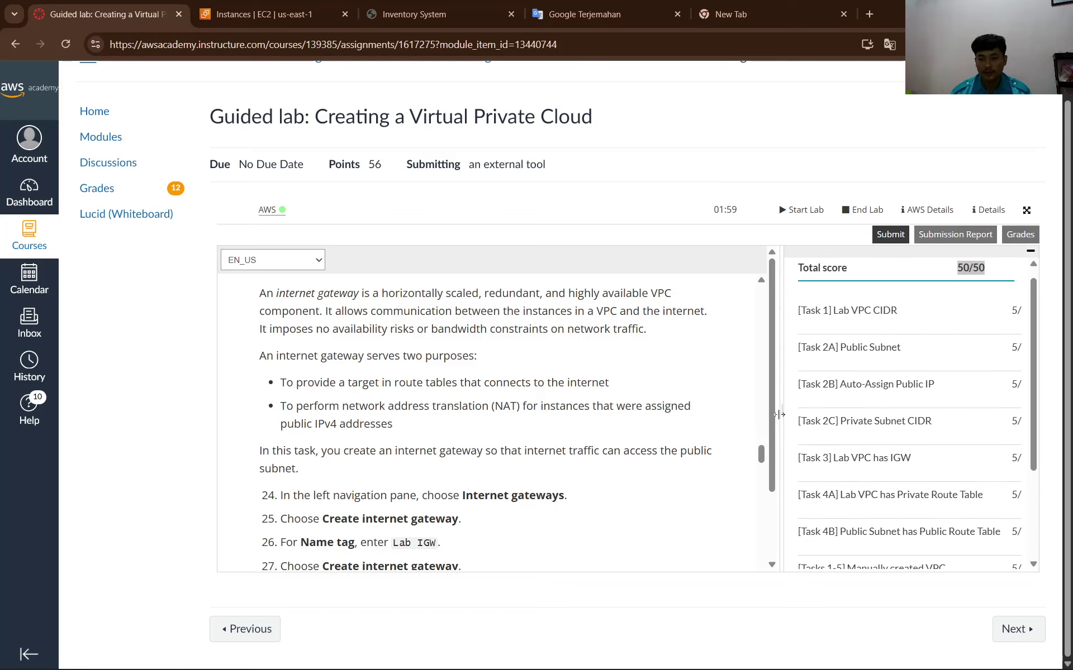
pyautogui.moveTo(776, 419); pyautogui.dragTo(682, 418)
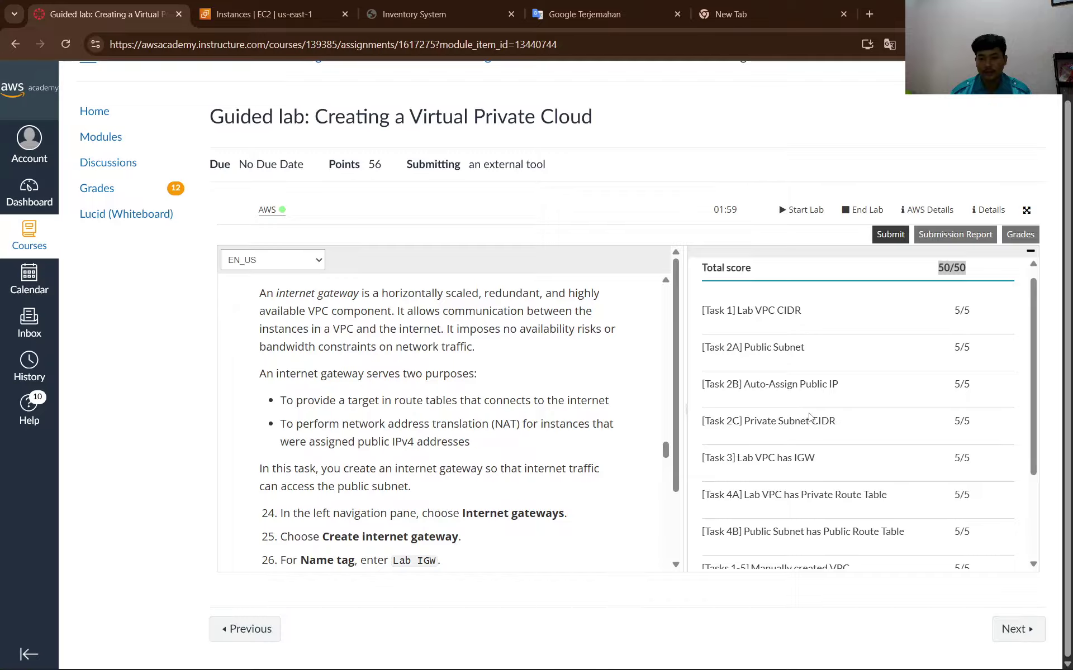
pyautogui.scroll(1, 811, 416)
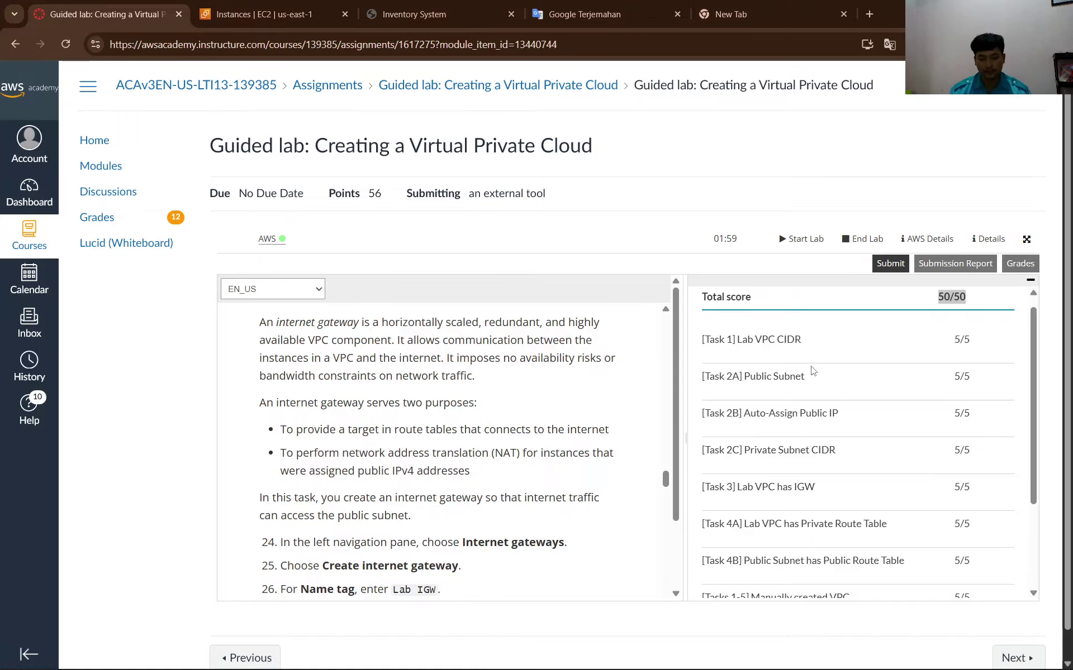
pyautogui.hotkey('alt', 'Tab')
pyautogui.hotkey('alt', 'Tab')
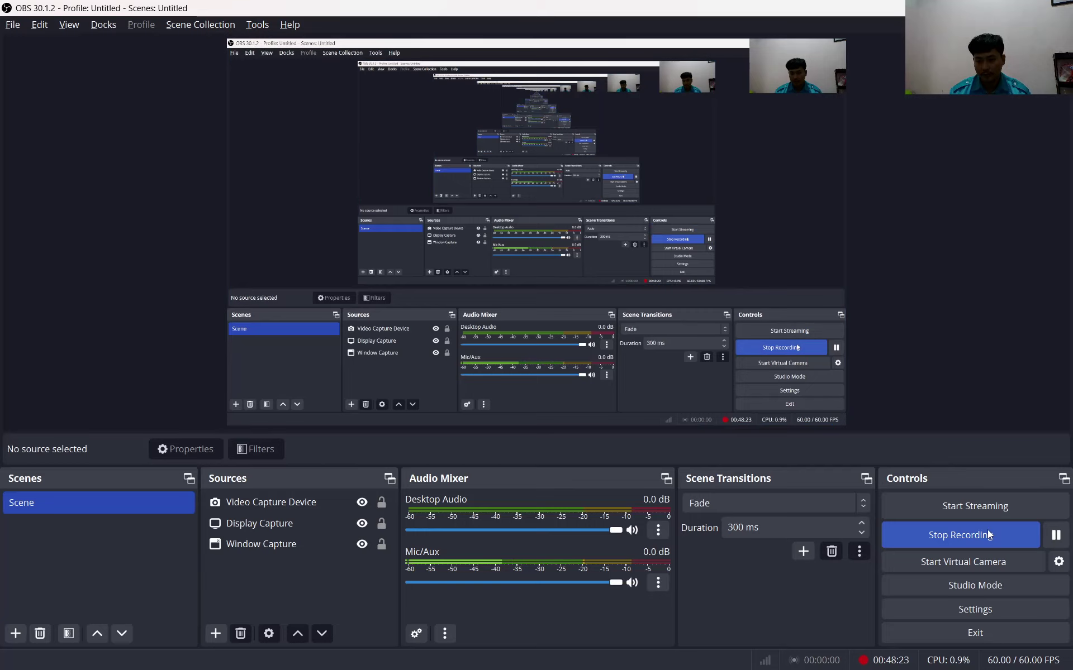